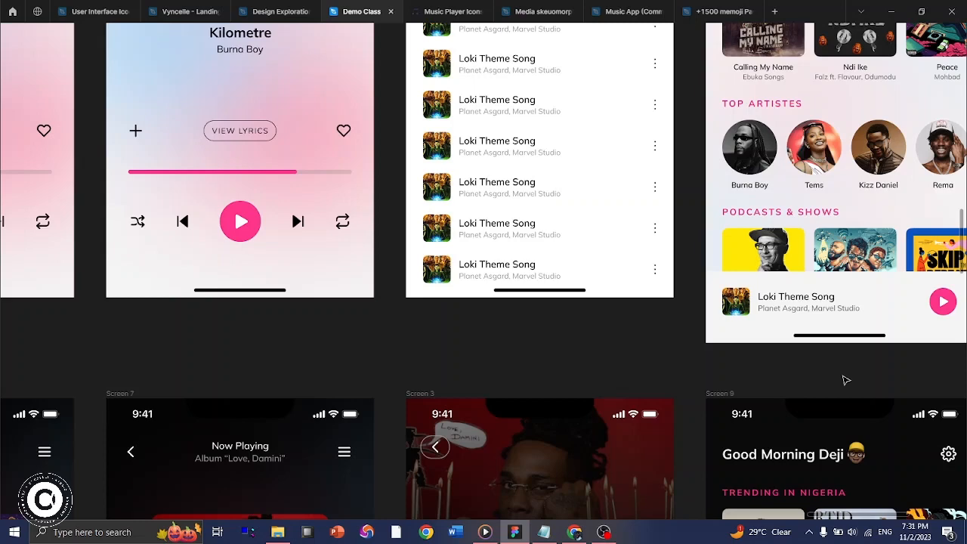
- Examine the light and dark music player screens under the DAY 5 banner, including Screen 1 and Screen 6
{"action": "scroll", "coordinate": [846, 379], "scroll_direction": "down", "scroll_amount": 3}
{"action": "scroll", "coordinate": [830, 389], "scroll_direction": "up", "scroll_amount": 3}
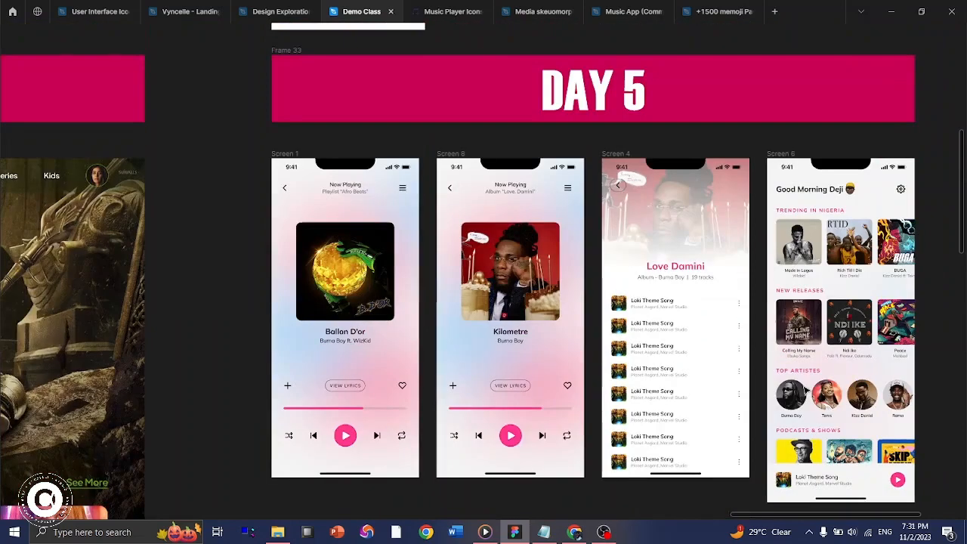
{"action": "scroll", "coordinate": [649, 398], "scroll_direction": "right", "scroll_amount": 4}
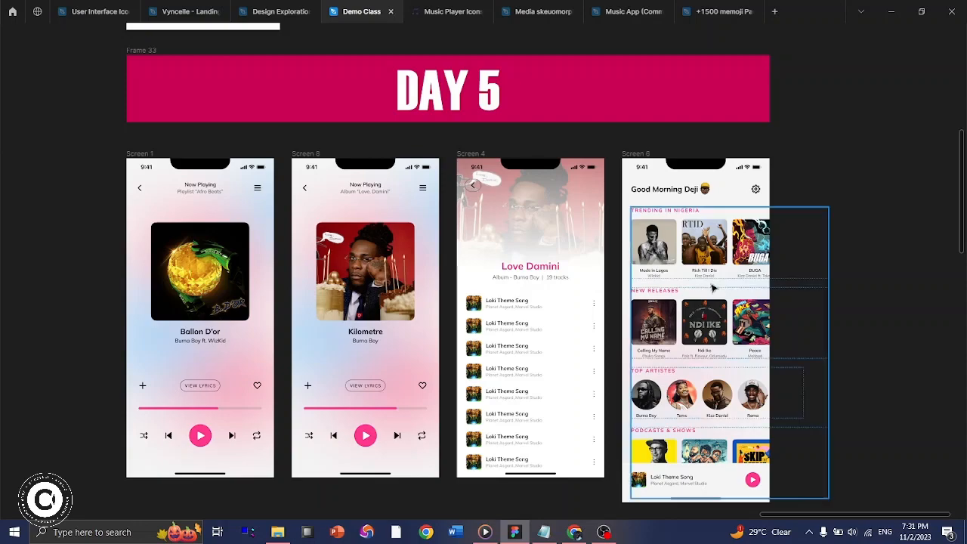
{"action": "scroll", "coordinate": [725, 340], "scroll_direction": "down", "scroll_amount": 10}
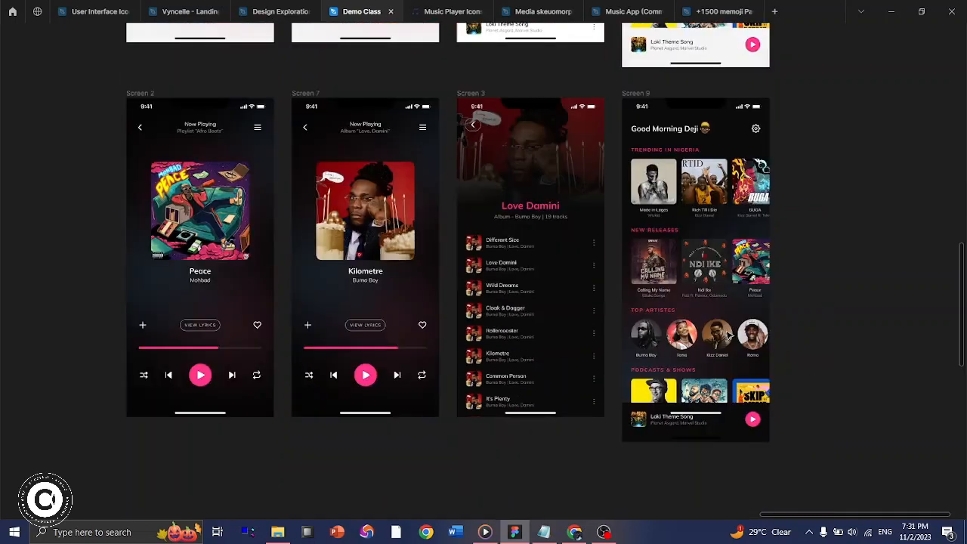
{"action": "scroll", "coordinate": [729, 338], "scroll_direction": "up", "scroll_amount": 3}
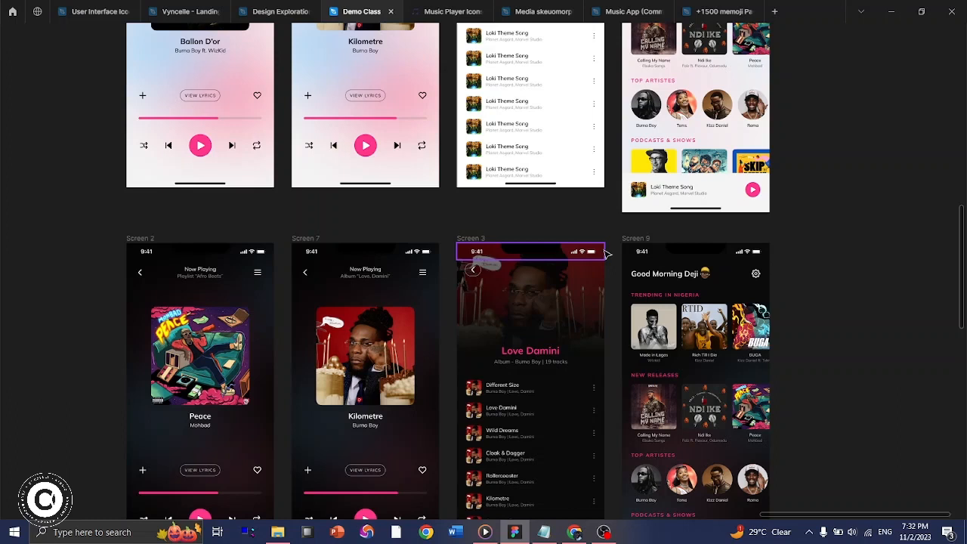
{"action": "scroll", "coordinate": [501, 186], "scroll_direction": "up", "scroll_amount": 3}
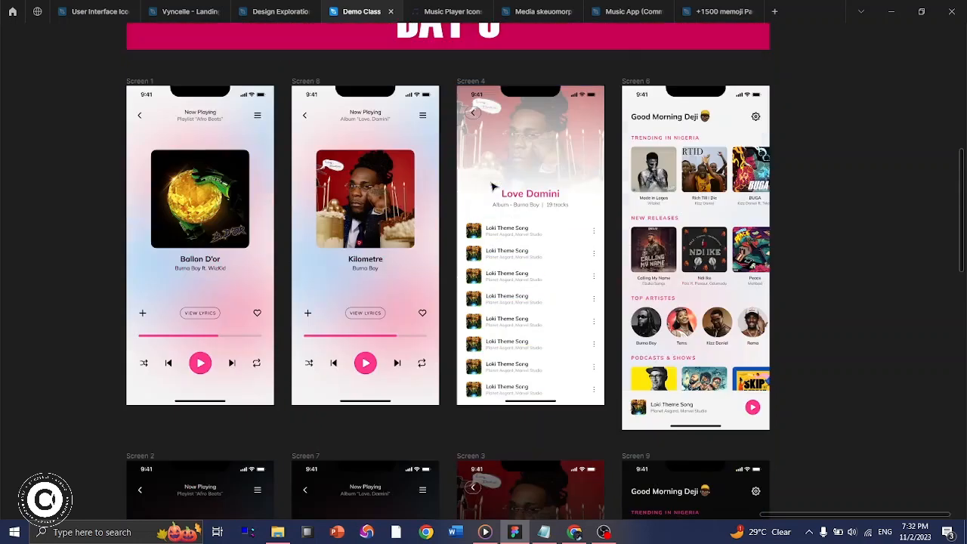
{"action": "left_click", "coordinate": [148, 81]}
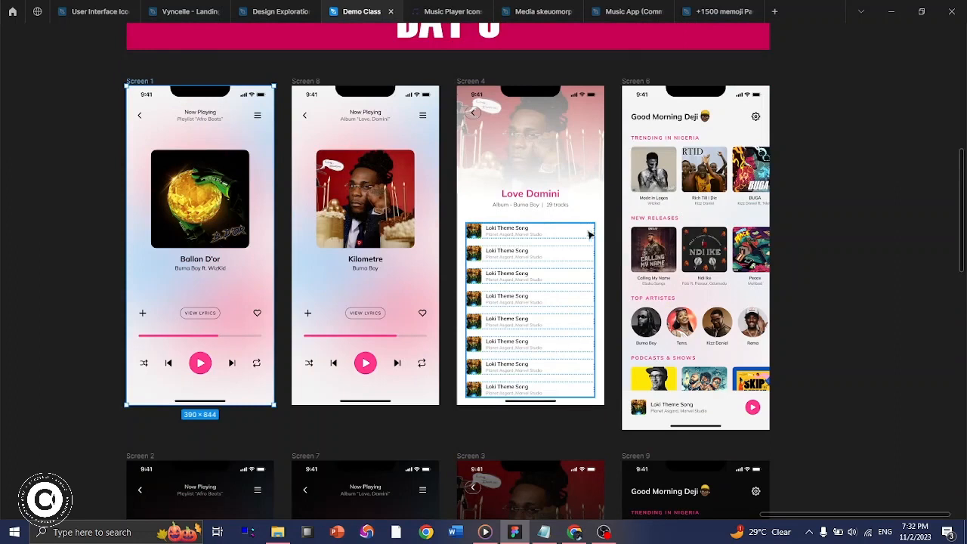
{"action": "left_click", "coordinate": [669, 224]}
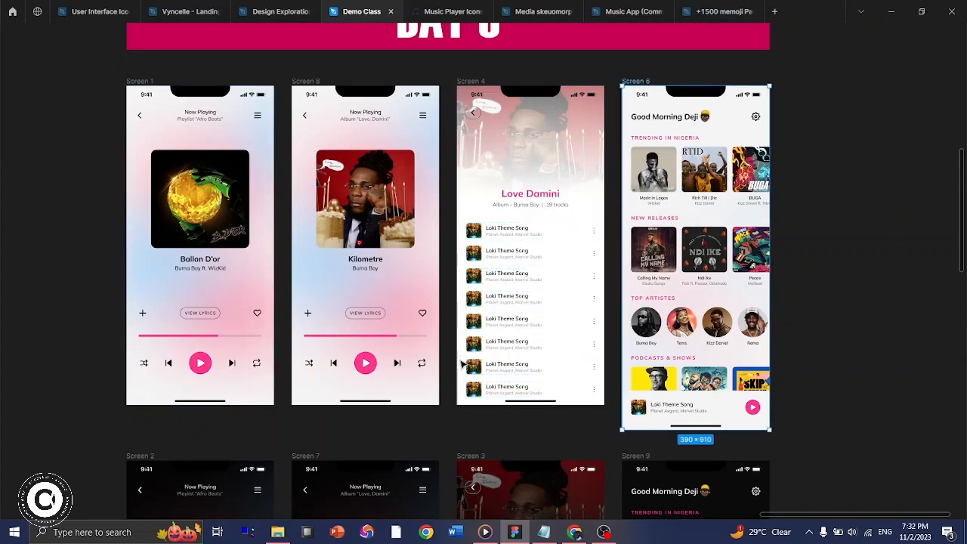
- Duplicate the Screen 1 player mockup into the empty canvas space beyond Screen 6, in line with the top row
{"action": "left_click", "coordinate": [142, 83]}
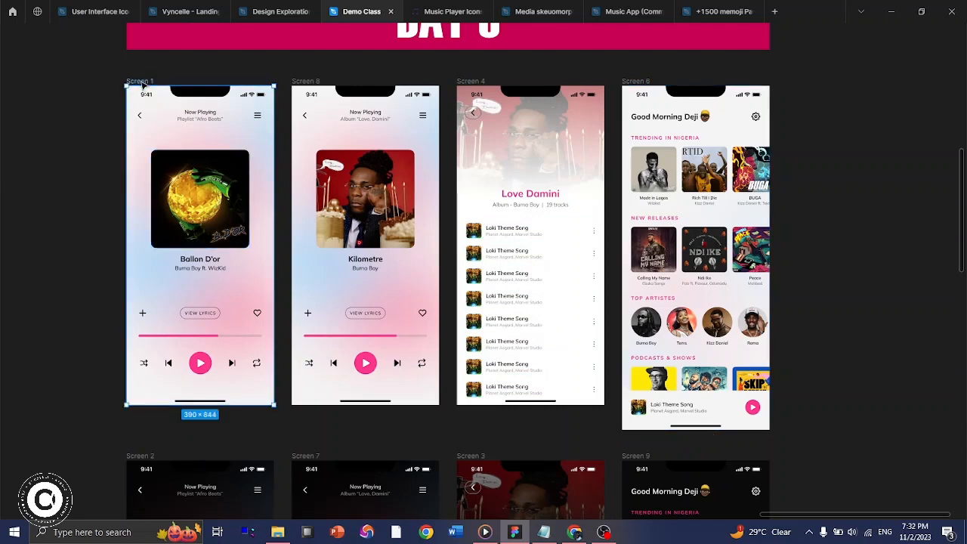
{"action": "left_click_drag", "start_coordinate": [142, 83], "coordinate": [902, 83]}
{"action": "scroll", "coordinate": [812, 116], "scroll_direction": "right", "scroll_amount": 2}
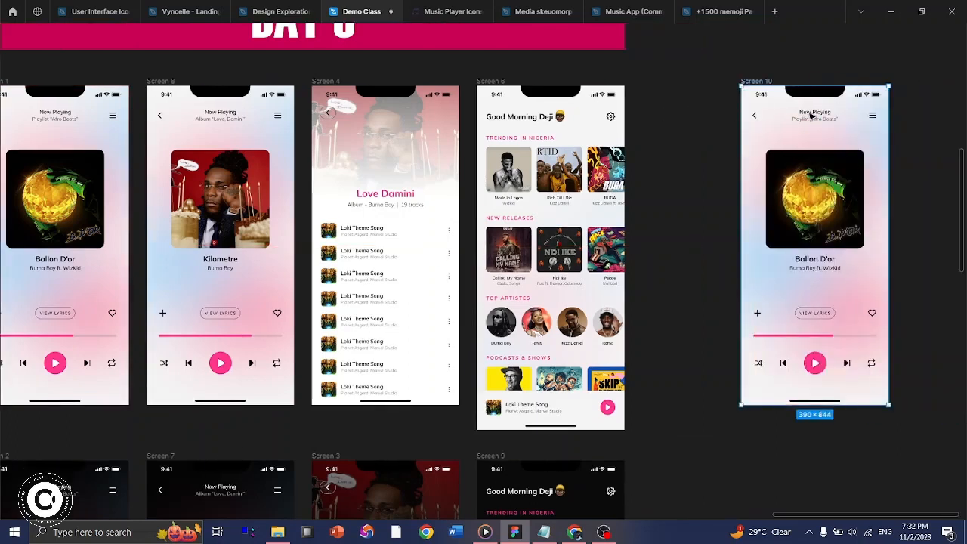
{"action": "key", "text": "shift+2"}
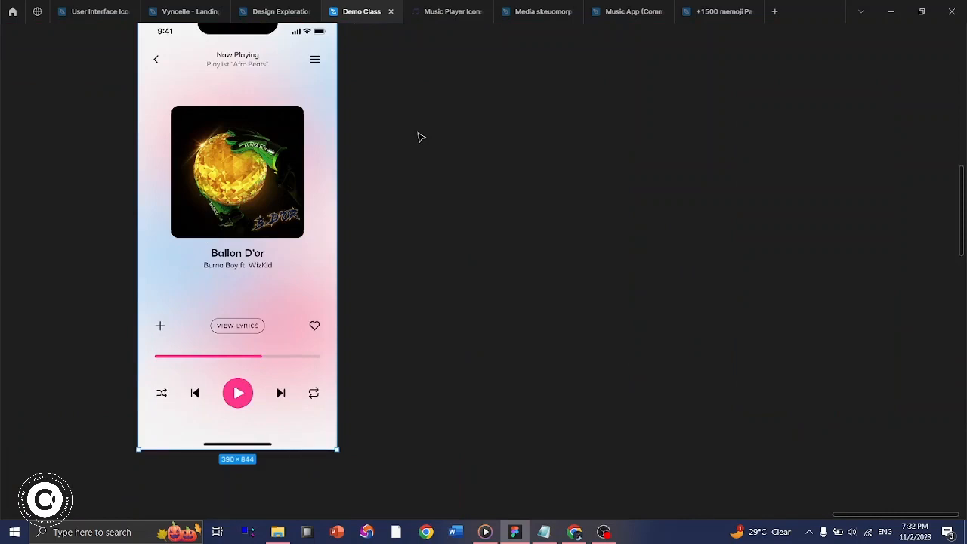
{"action": "scroll", "coordinate": [460, 124], "scroll_direction": "left", "scroll_amount": 5}
{"action": "scroll", "coordinate": [461, 124], "scroll_direction": "up", "scroll_amount": 1}
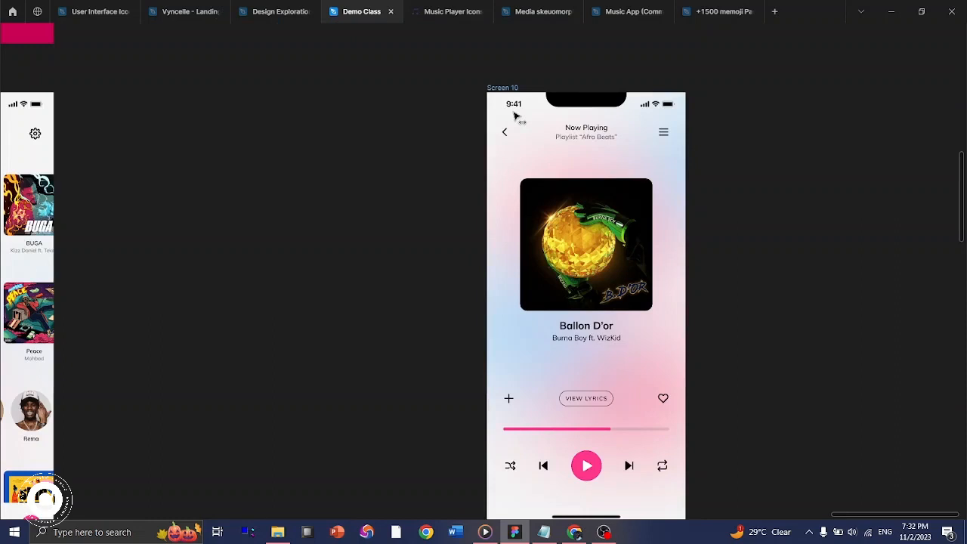
{"action": "key", "text": "shift+2"}
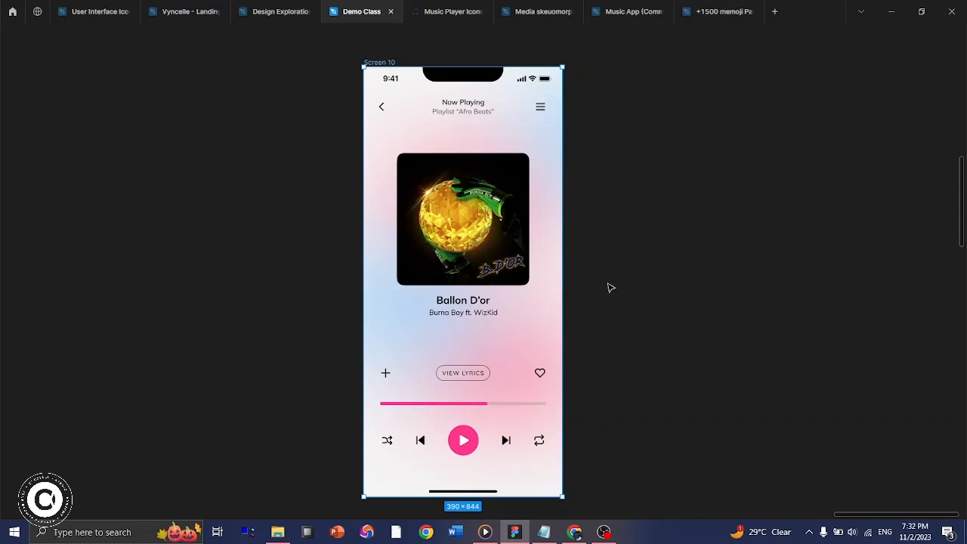
- Restore the hidden interface, add an iPhone 13 & 14 frame (390 × 844) beside the duplicated screen, and align their tops
{"action": "left_click", "coordinate": [643, 196]}
{"action": "key", "text": "ctrl+backslash"}
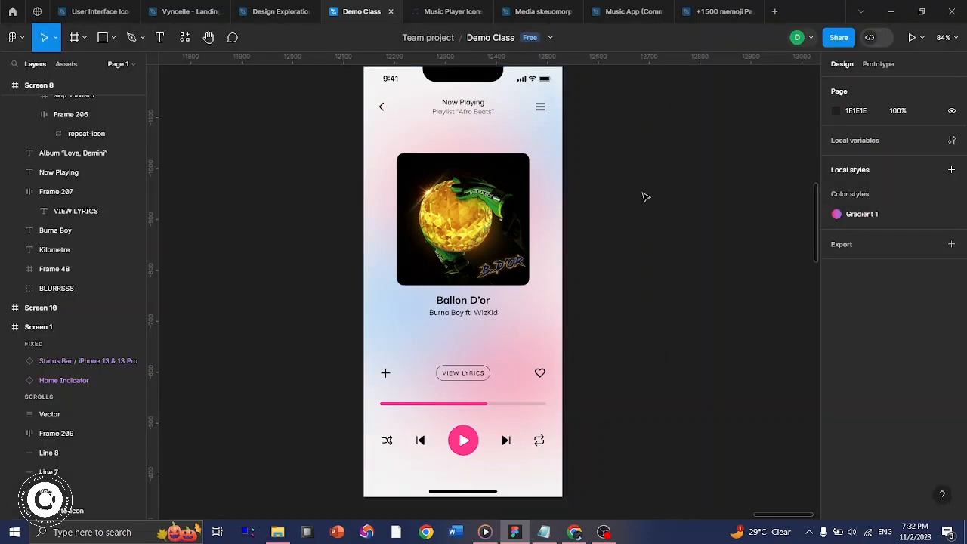
{"action": "left_click", "coordinate": [76, 38]}
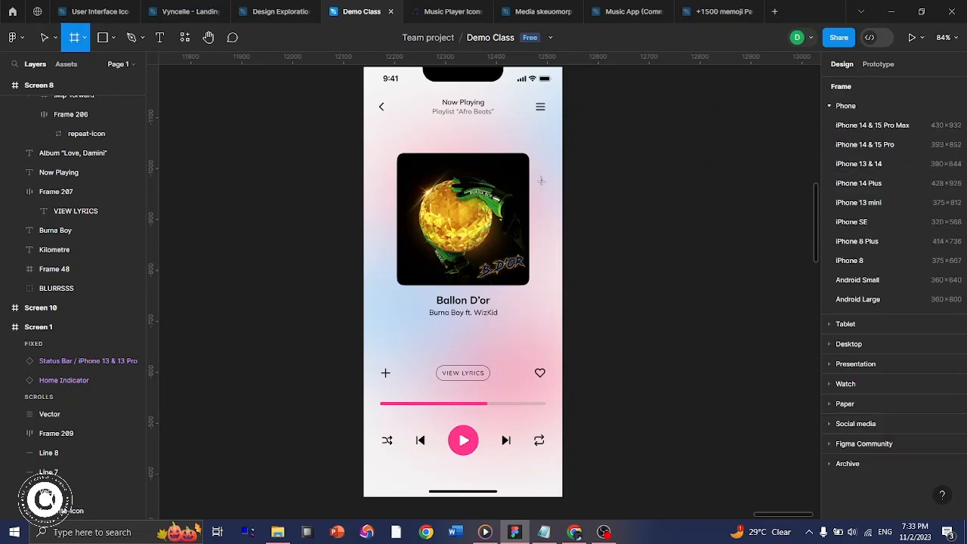
{"action": "scroll", "coordinate": [725, 181], "scroll_direction": "right", "scroll_amount": 2}
{"action": "left_click", "coordinate": [861, 164]}
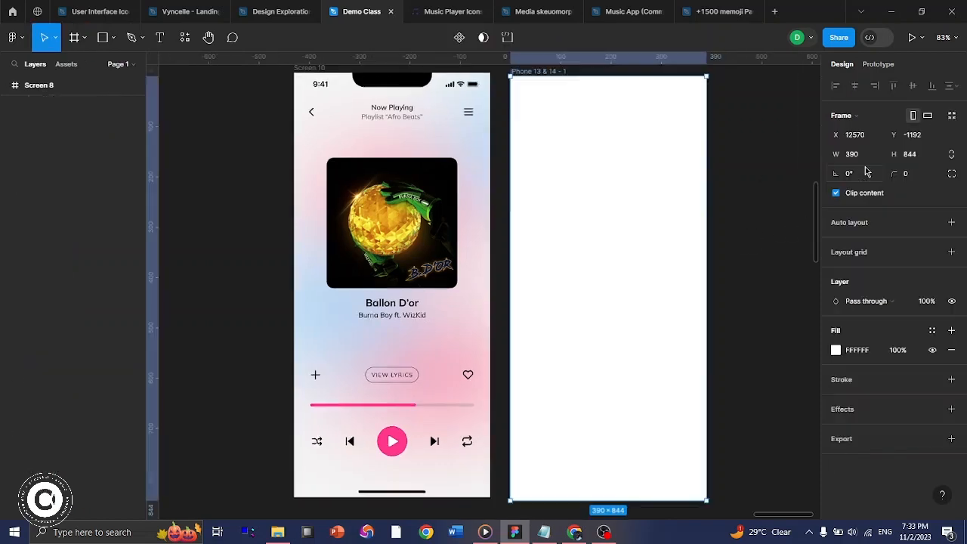
{"action": "left_click_drag", "start_coordinate": [607, 162], "coordinate": [604, 157]}
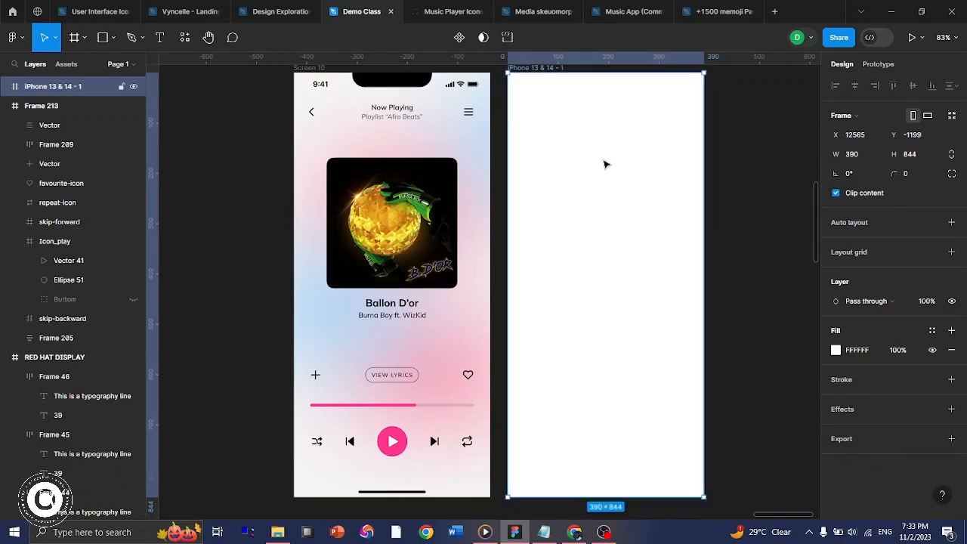
- Copy the status bar from Screen 10 to the top of the blank iPhone 13 & 14 frame at X 0, Y 0
{"action": "scroll", "coordinate": [621, 257], "scroll_direction": "up", "scroll_amount": 2}
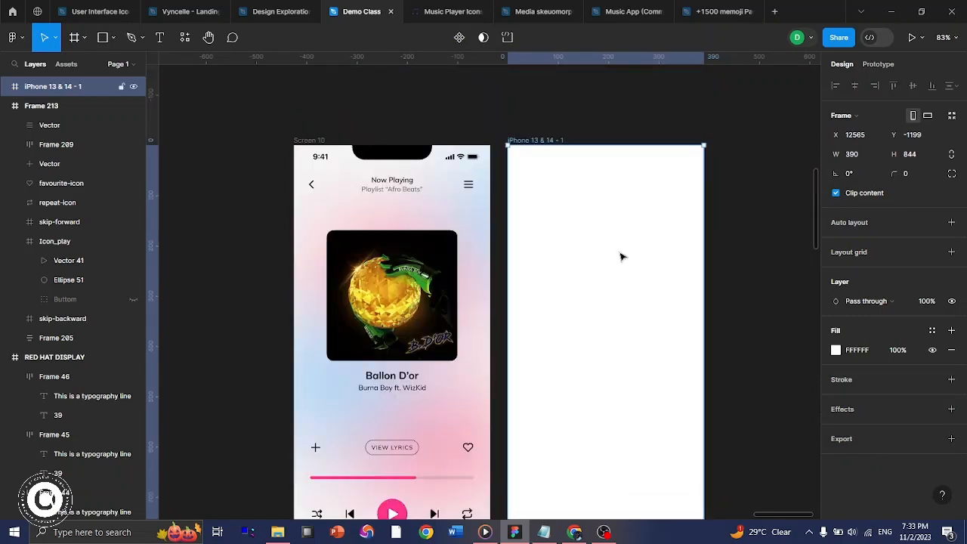
{"action": "left_click", "coordinate": [473, 167]}
{"action": "scroll", "coordinate": [474, 168], "scroll_direction": "down", "scroll_amount": 8}
{"action": "left_click", "coordinate": [444, 280]}
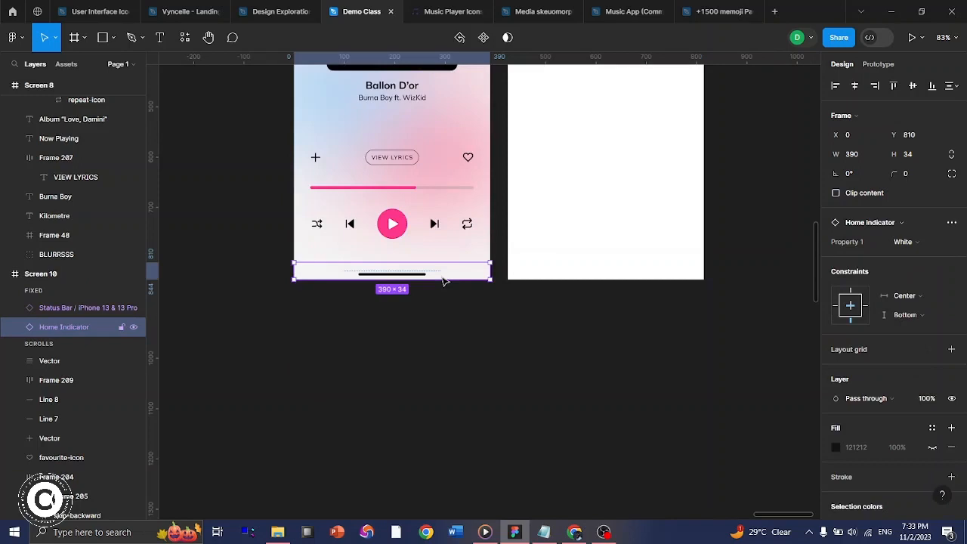
{"action": "scroll", "coordinate": [444, 281], "scroll_direction": "up", "scroll_amount": 10}
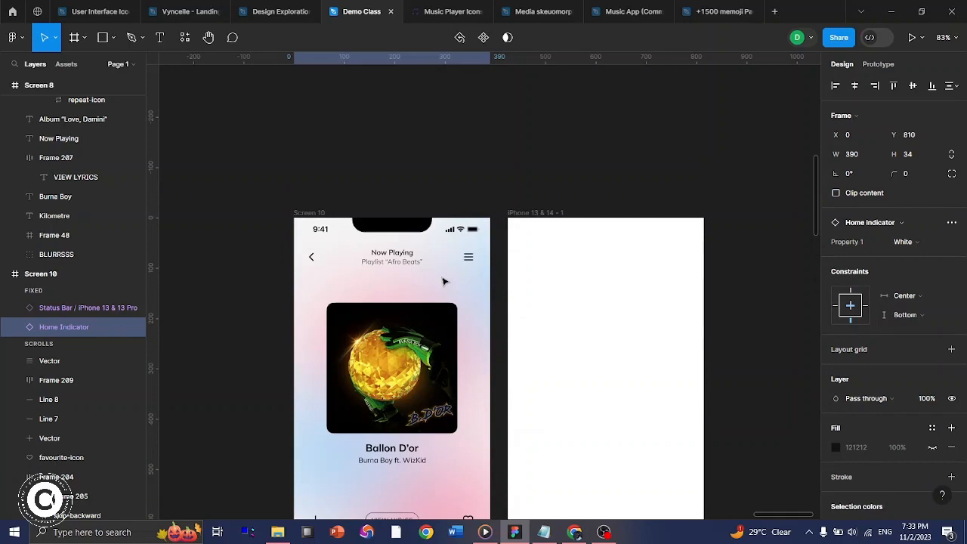
{"action": "left_click", "coordinate": [451, 230]}
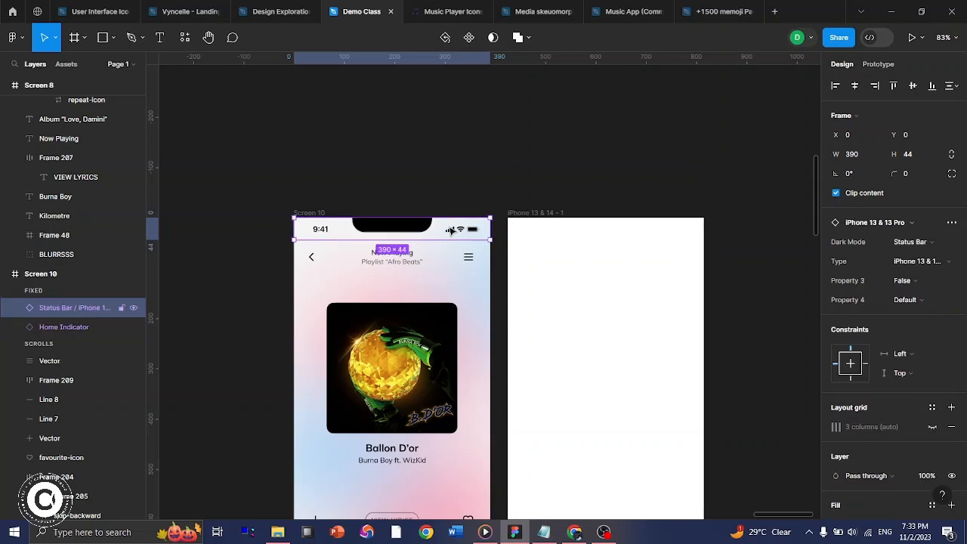
{"action": "left_click_drag", "start_coordinate": [451, 231], "coordinate": [669, 240]}
{"action": "scroll", "coordinate": [484, 252], "scroll_direction": "down", "scroll_amount": 2}
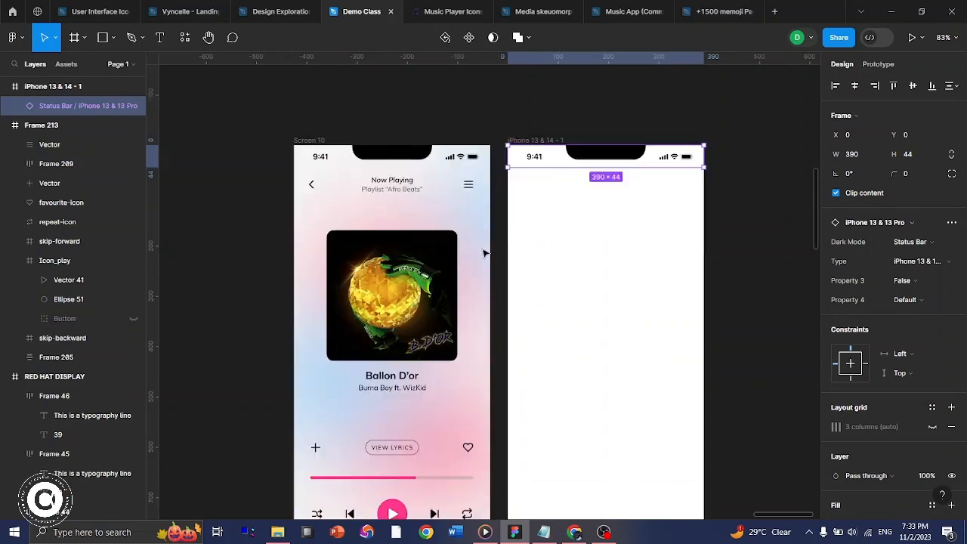
- Inspect the font settings of the Playlist "Afro Beats" text on Screen 10
{"action": "left_click", "coordinate": [400, 194]}
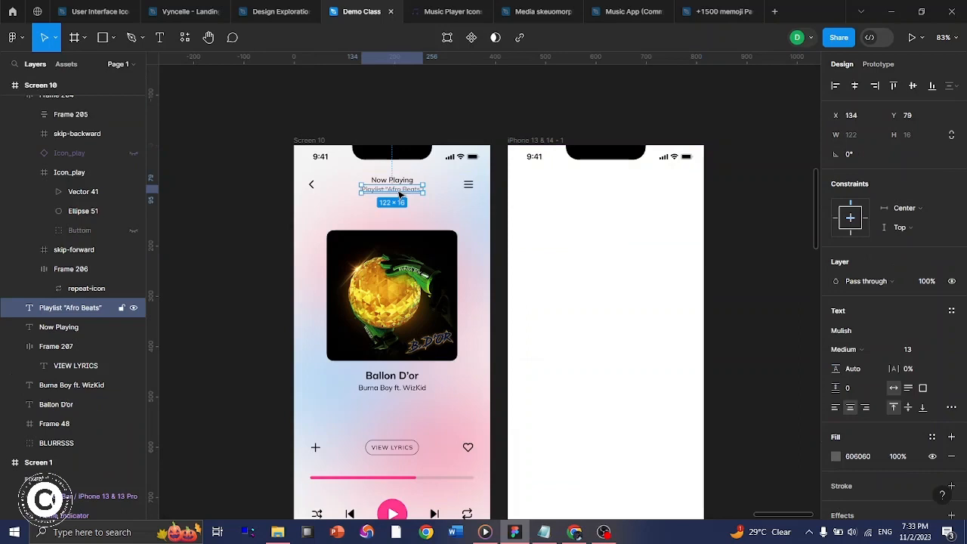
{"action": "left_click", "coordinate": [393, 189]}
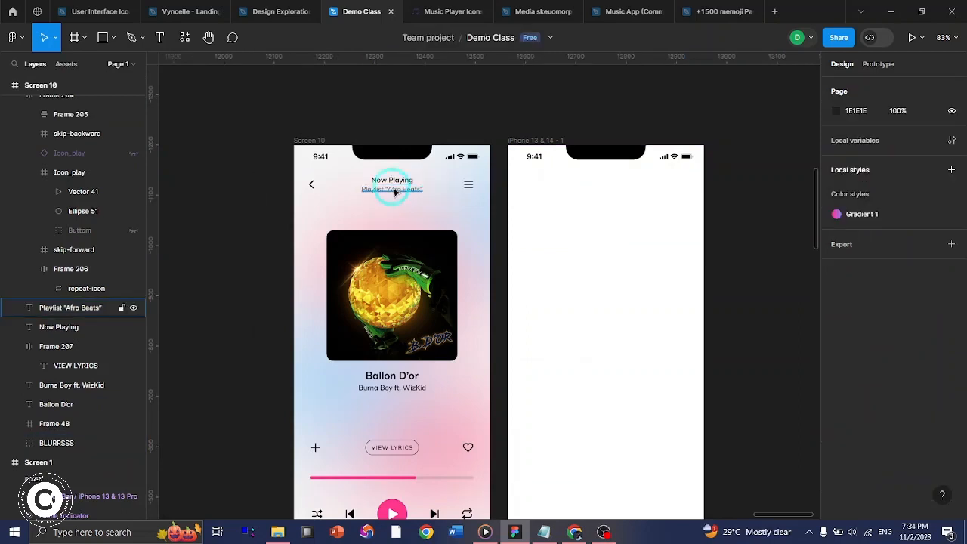
{"action": "left_click", "coordinate": [395, 192]}
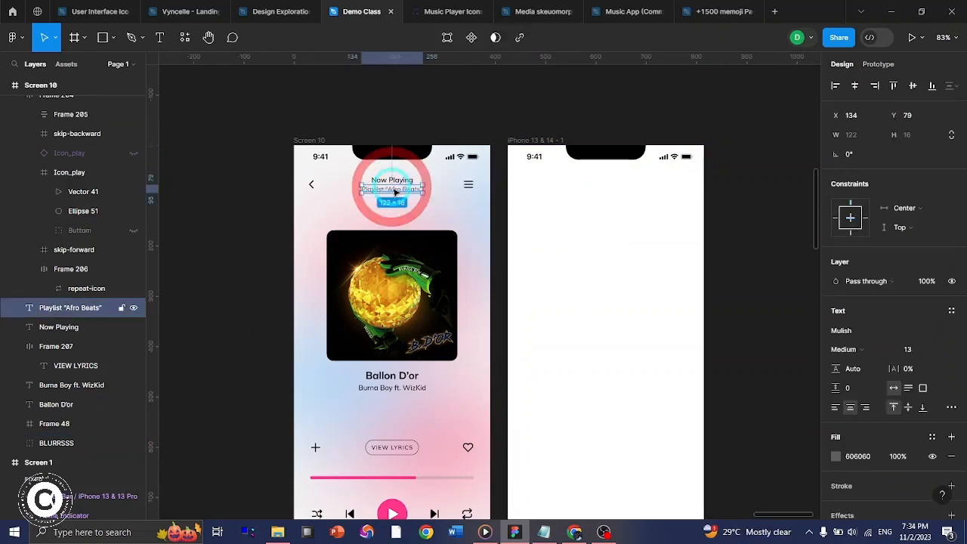
{"action": "left_click", "coordinate": [844, 332]}
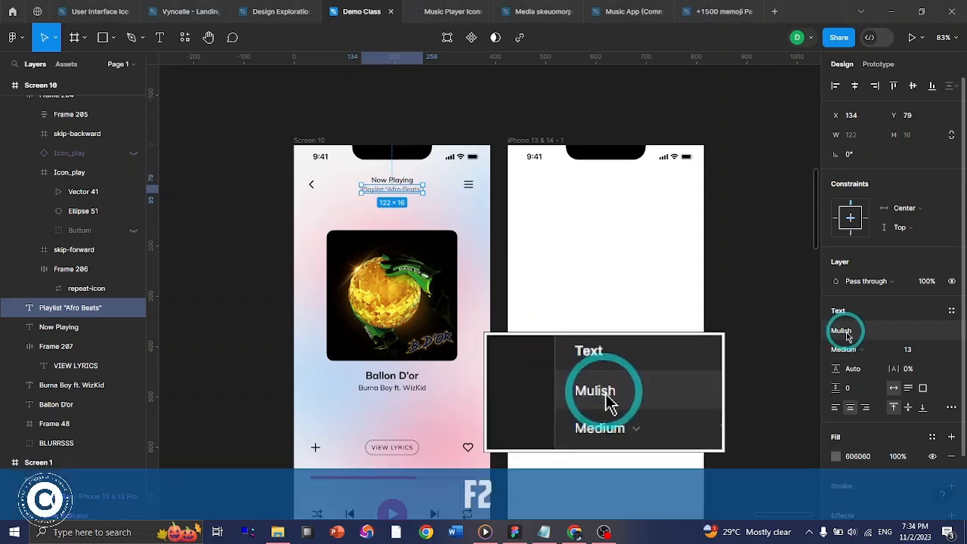
{"action": "key", "text": "F2"}
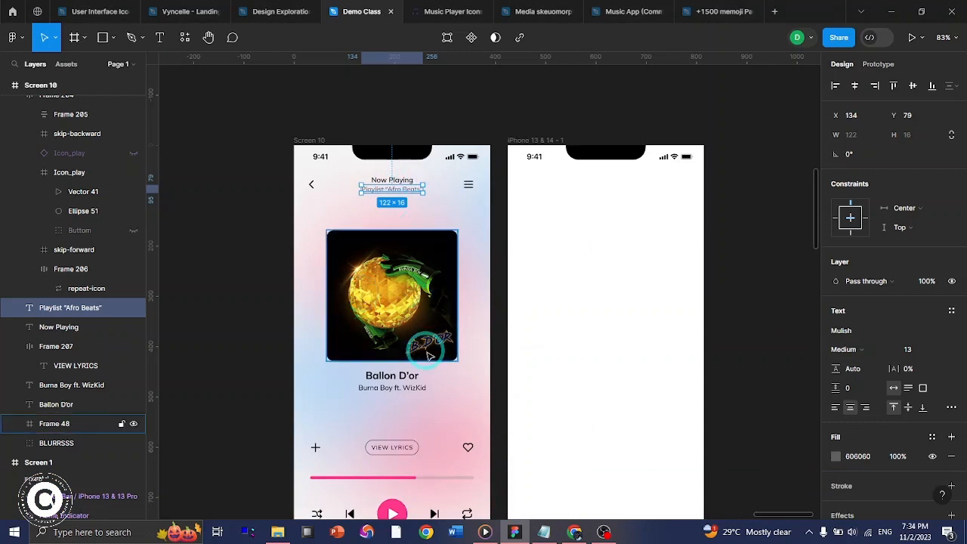
- Move the player icons frame (Frame 213) from beside the DAY 5 banner to just above Screen 10, aligned with its edge
{"action": "scroll", "coordinate": [429, 355], "scroll_direction": "down", "scroll_amount": 5}
{"action": "scroll", "coordinate": [421, 410], "scroll_direction": "up", "scroll_amount": 5}
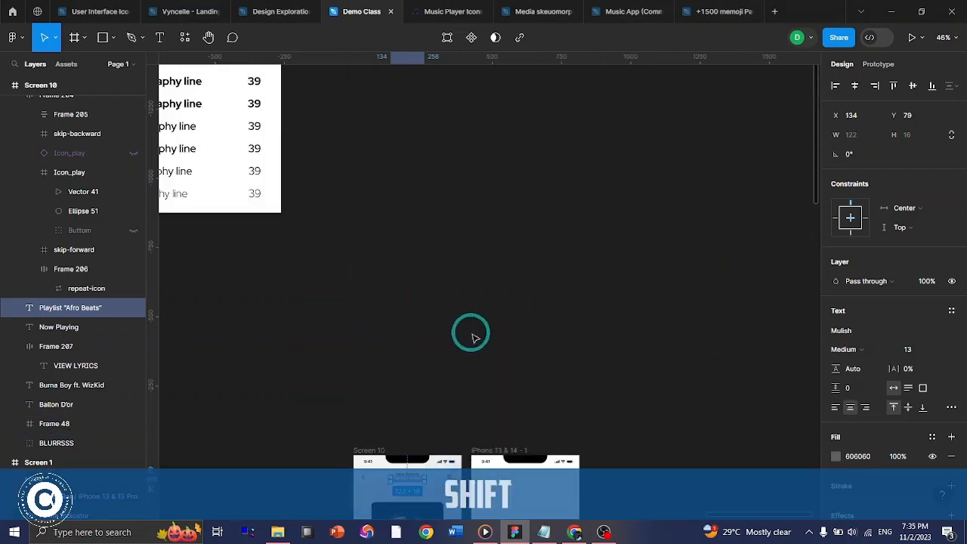
{"action": "scroll", "coordinate": [472, 336], "scroll_direction": "left", "scroll_amount": 4}
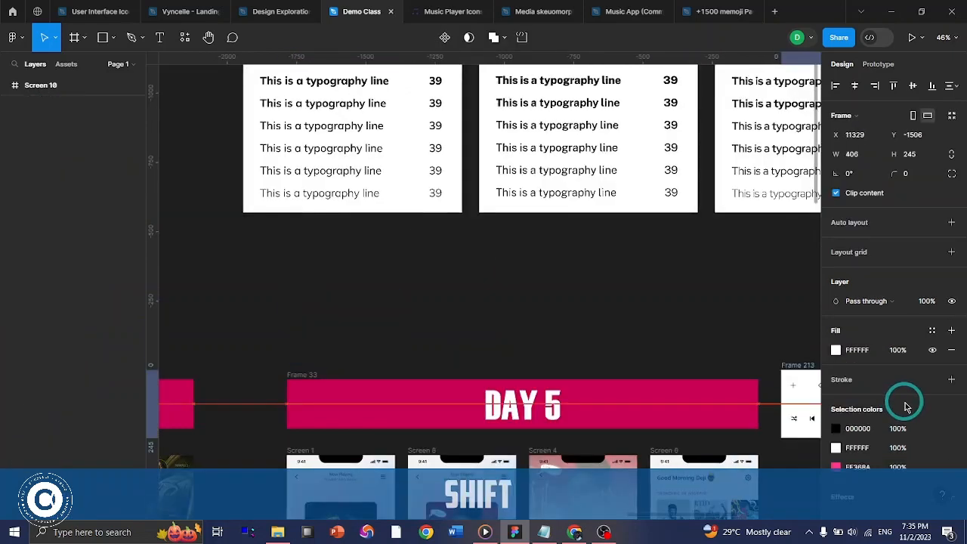
{"action": "left_click_drag", "start_coordinate": [906, 406], "coordinate": [576, 348]}
{"action": "scroll", "coordinate": [578, 361], "scroll_direction": "down", "scroll_amount": 2}
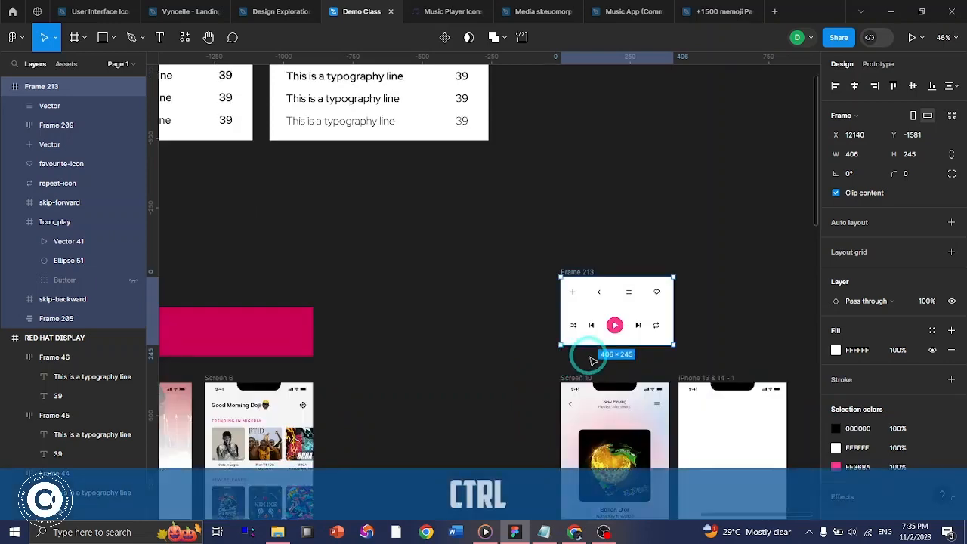
- Examine the individual icons in Frame 213, including the plus, back arrow, menu and skip-backward icons
{"action": "scroll", "coordinate": [589, 357], "scroll_direction": "up", "scroll_amount": 3, "text": "ctrl"}
{"action": "scroll", "coordinate": [589, 356], "scroll_direction": "up", "scroll_amount": 2, "text": "ctrl"}
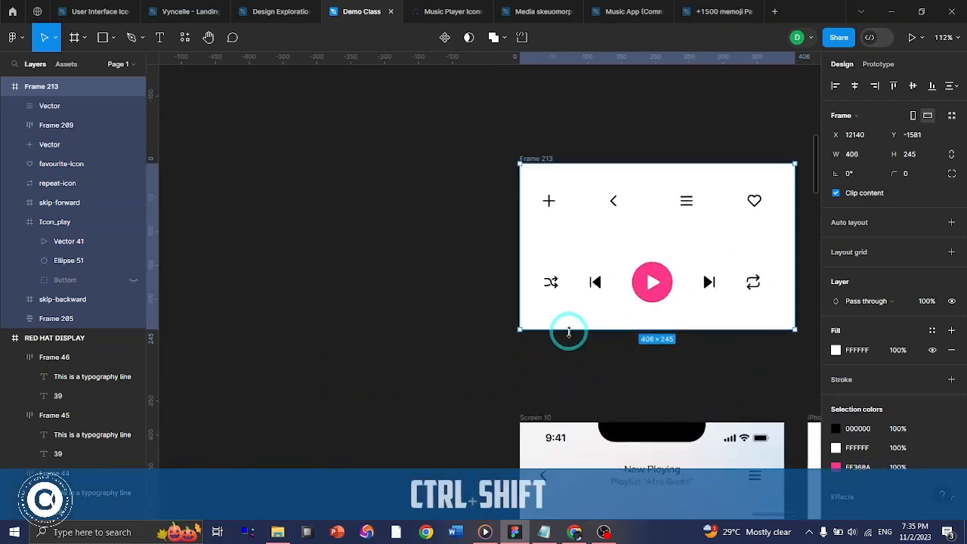
{"action": "scroll", "coordinate": [569, 332], "scroll_direction": "up", "scroll_amount": 3, "text": "ctrl"}
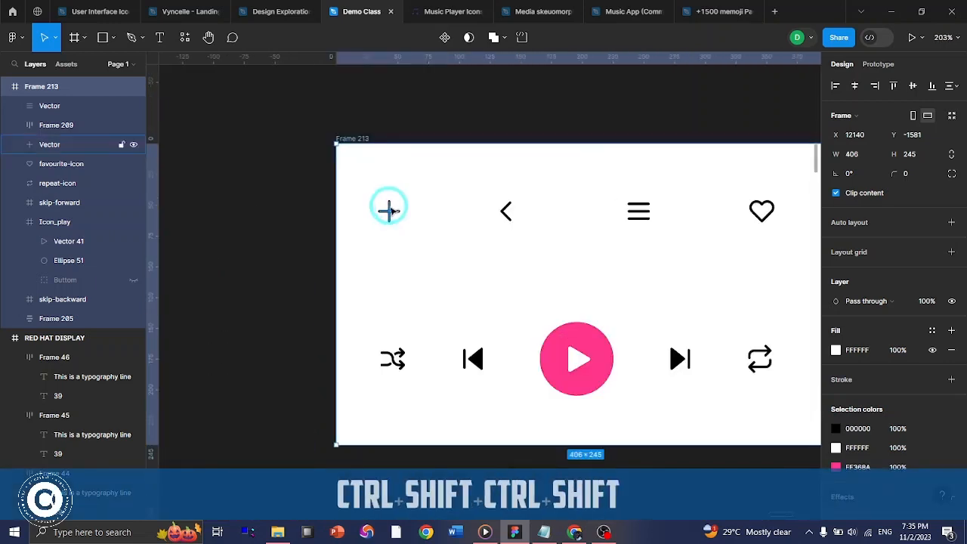
{"action": "left_click", "coordinate": [389, 210], "text": "ctrl"}
{"action": "left_click", "coordinate": [506, 215]}
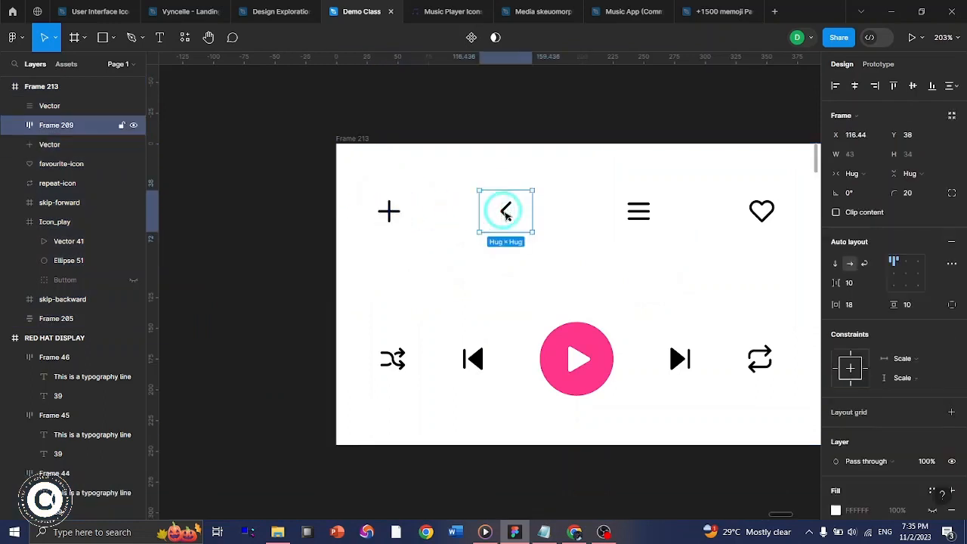
{"action": "scroll", "coordinate": [521, 215], "scroll_direction": "right", "scroll_amount": 3, "text": "shift"}
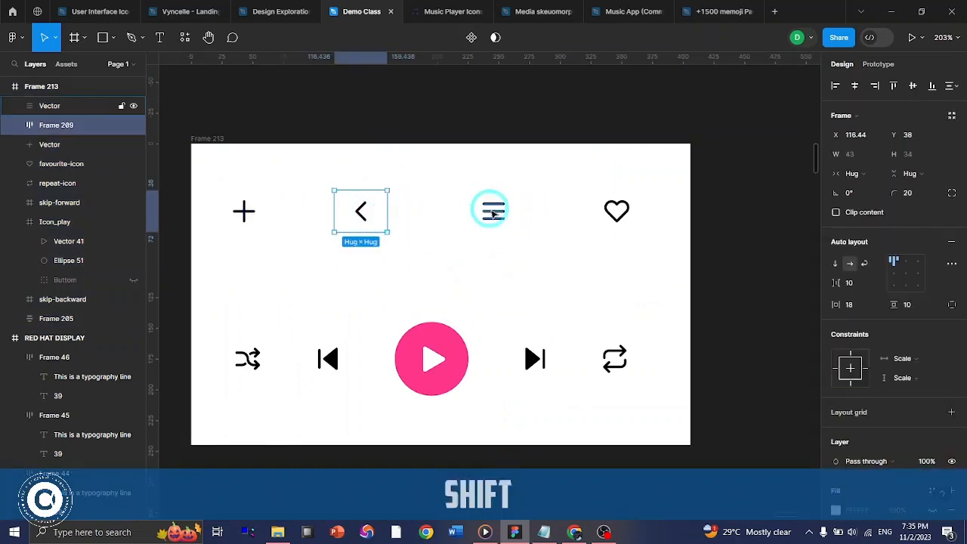
{"action": "double_click", "coordinate": [493, 212]}
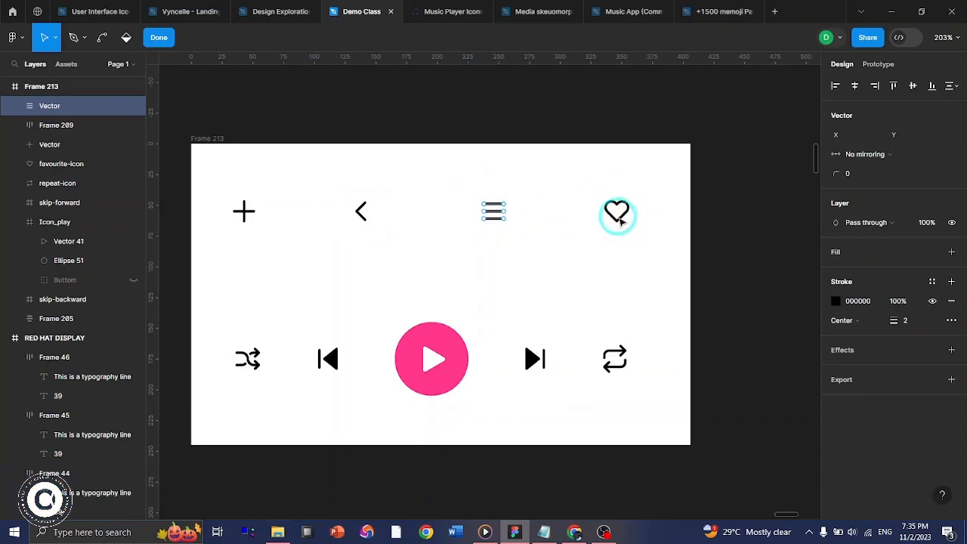
{"action": "left_click", "coordinate": [330, 358]}
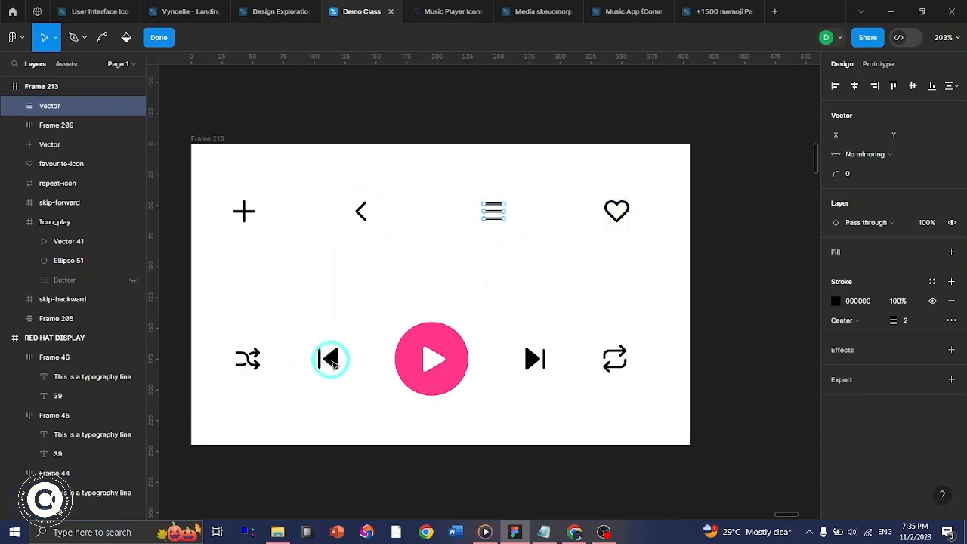
- Compare the full Screen 10 layout with the blank iPhone 13 & 14 frame and exit vector editing of the menu icon
{"action": "left_click", "coordinate": [332, 363], "text": "ctrl"}
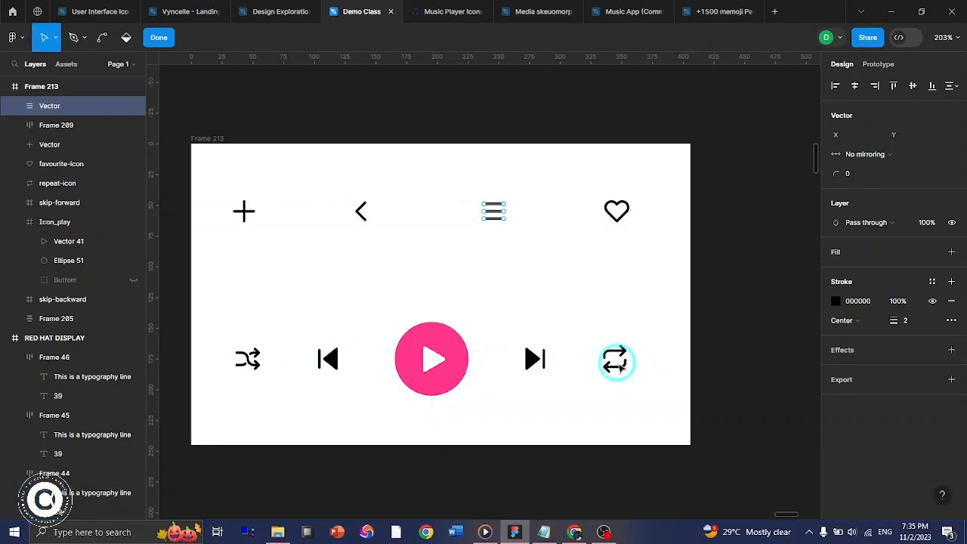
{"action": "scroll", "coordinate": [529, 366], "scroll_direction": "down", "scroll_amount": 5, "text": "ctrl"}
{"action": "scroll", "coordinate": [562, 382], "scroll_direction": "down", "scroll_amount": 3}
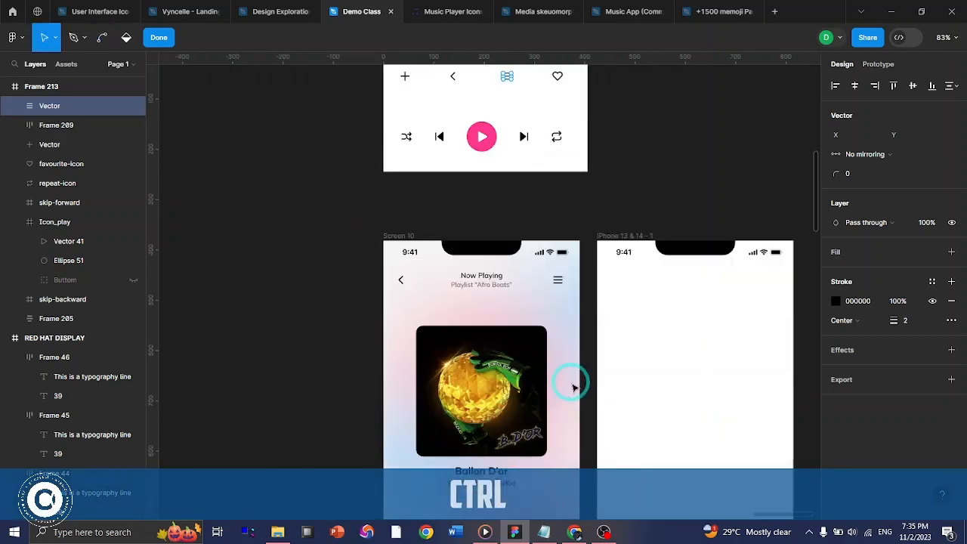
{"action": "scroll", "coordinate": [570, 385], "scroll_direction": "down", "scroll_amount": 3}
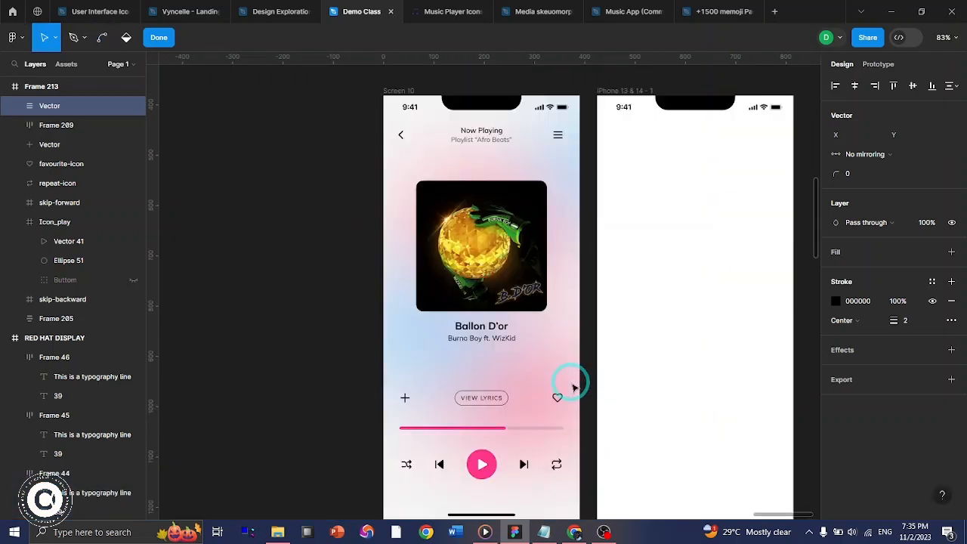
{"action": "scroll", "coordinate": [600, 317], "scroll_direction": "right", "scroll_amount": 2, "text": "shift"}
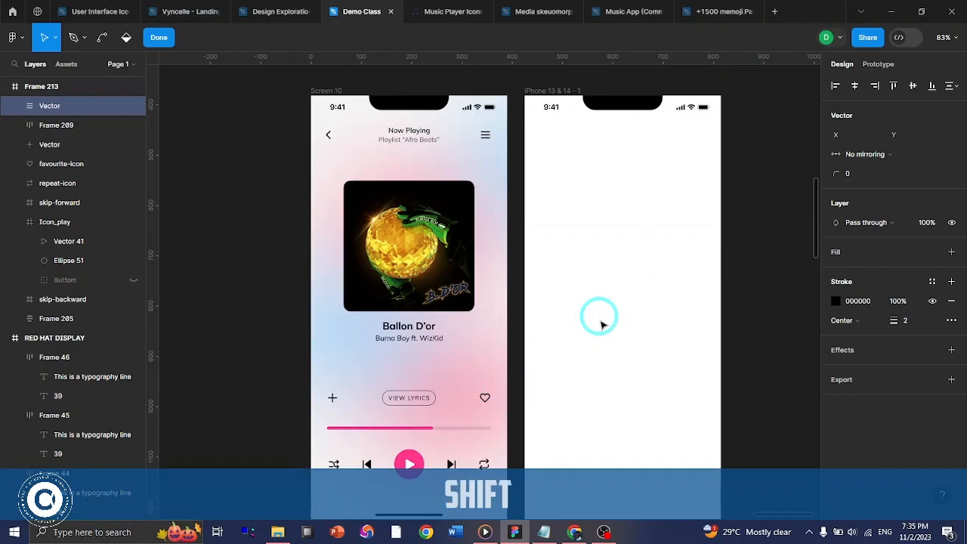
{"action": "scroll", "coordinate": [602, 325], "scroll_direction": "down", "scroll_amount": 2}
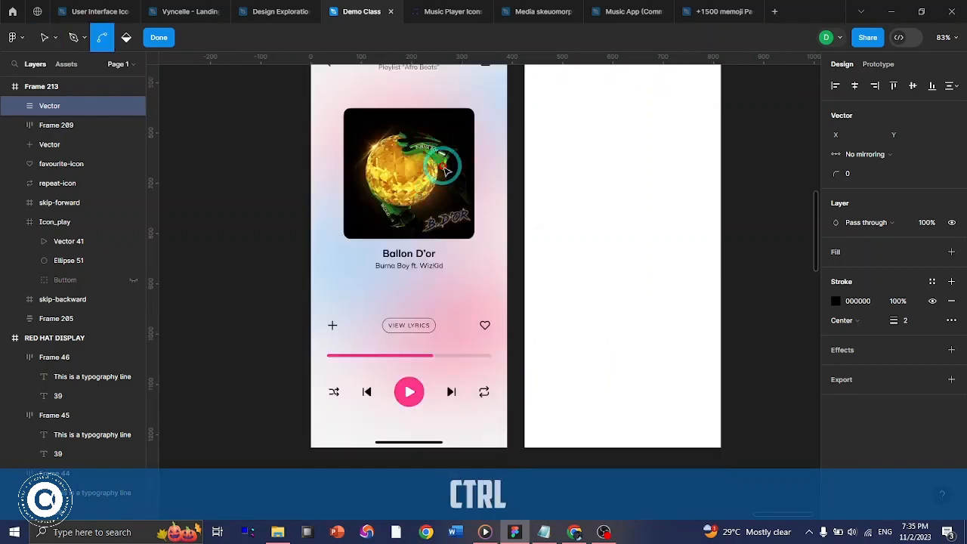
{"action": "scroll", "coordinate": [443, 167], "scroll_direction": "up", "scroll_amount": 4}
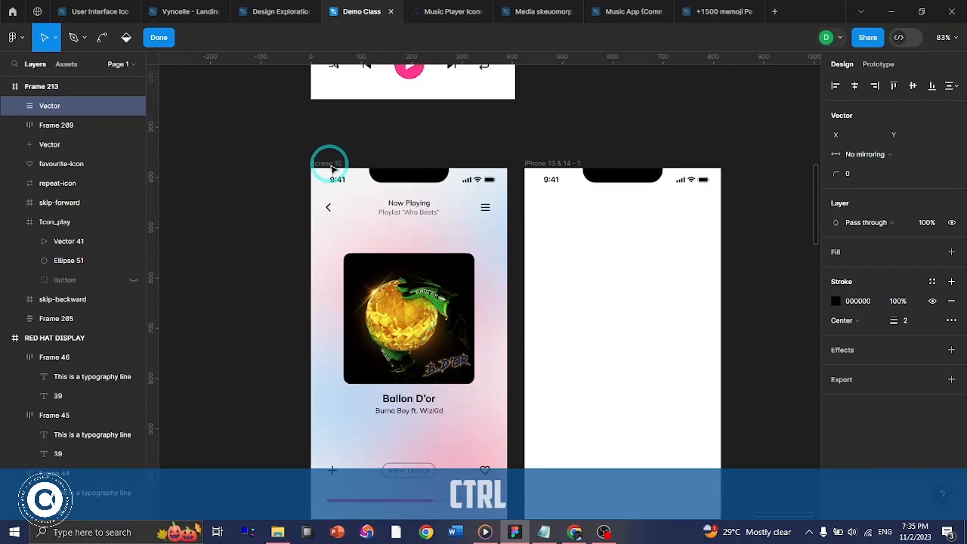
{"action": "left_click", "coordinate": [158, 37]}
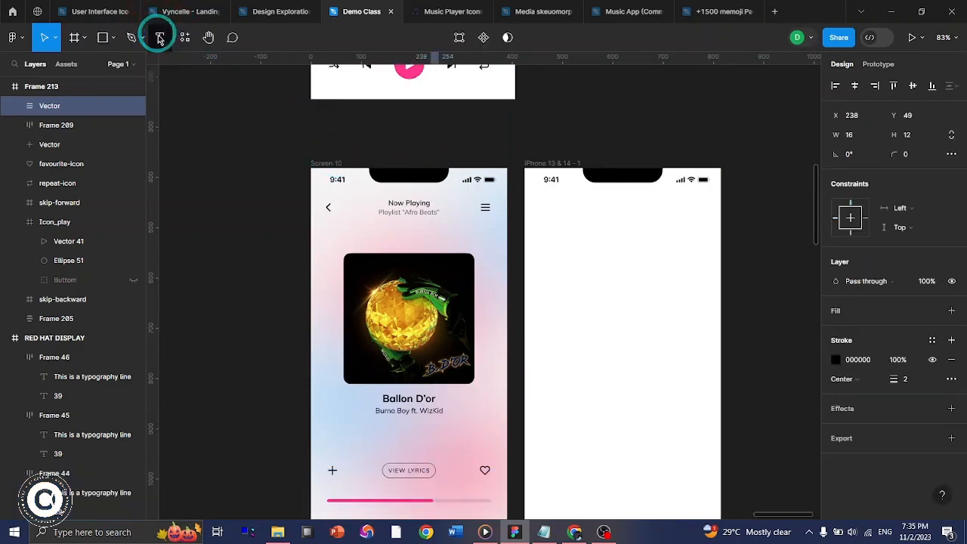
- Inspect the dimensions of Screen 10 and of its album cover frame
{"action": "left_click", "coordinate": [336, 162]}
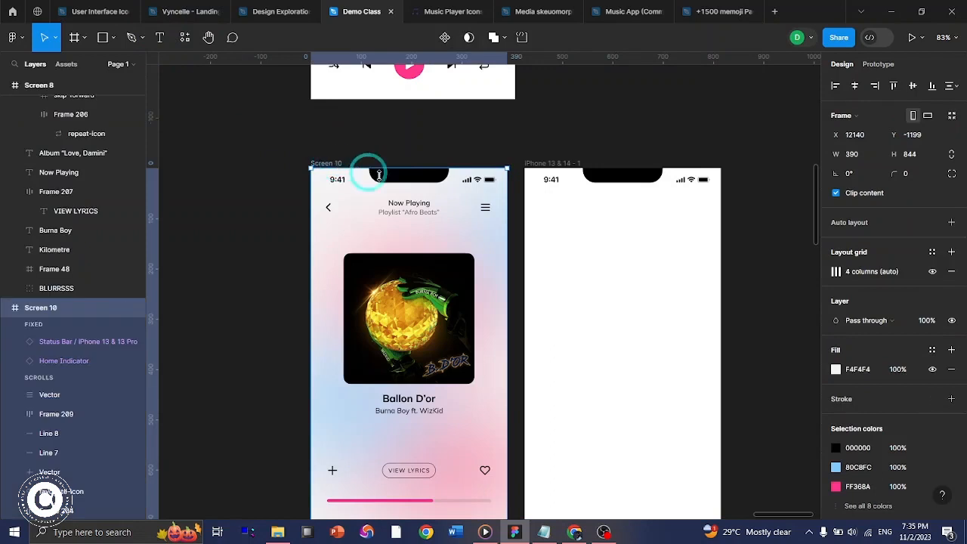
{"action": "scroll", "coordinate": [405, 219], "scroll_direction": "down", "scroll_amount": 2}
{"action": "left_click", "coordinate": [405, 218]}
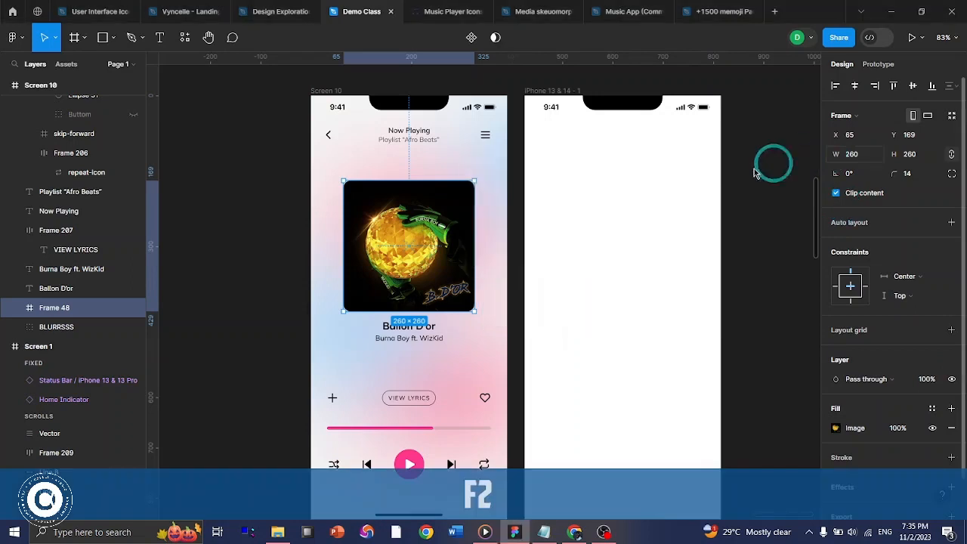
- Rename the blank iPhone 13 & 14 frame as DESIGN 1
{"action": "left_click", "coordinate": [551, 103]}
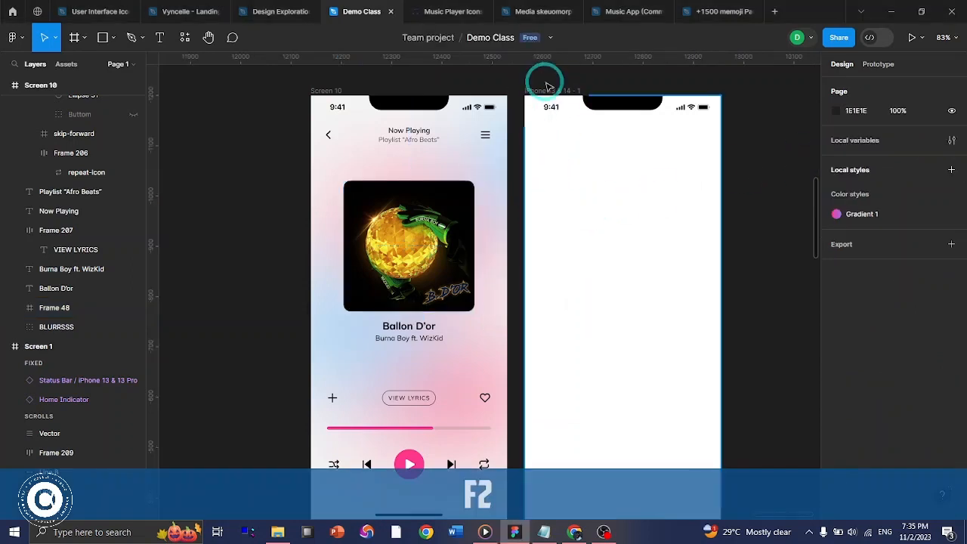
{"action": "double_click", "coordinate": [545, 89]}
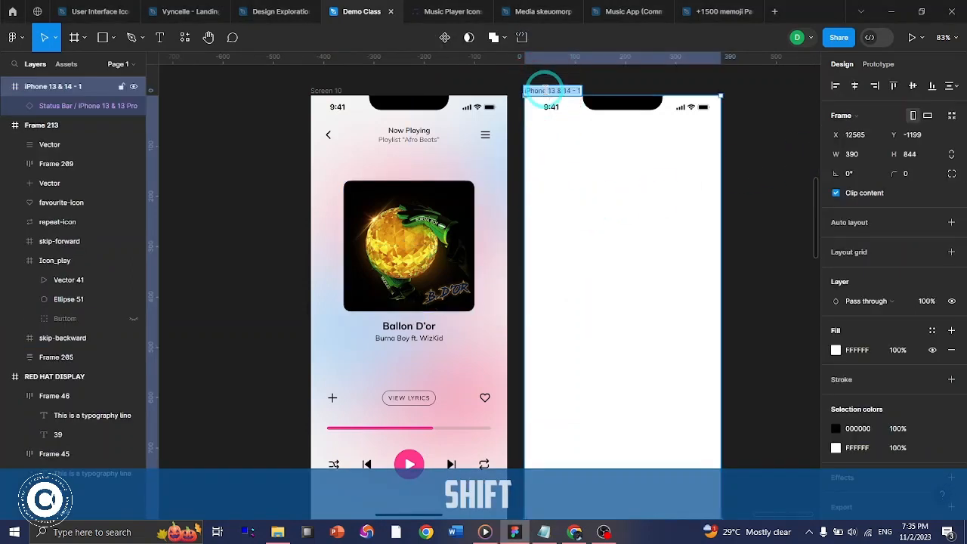
{"action": "type", "text": "DESIGN 1"}
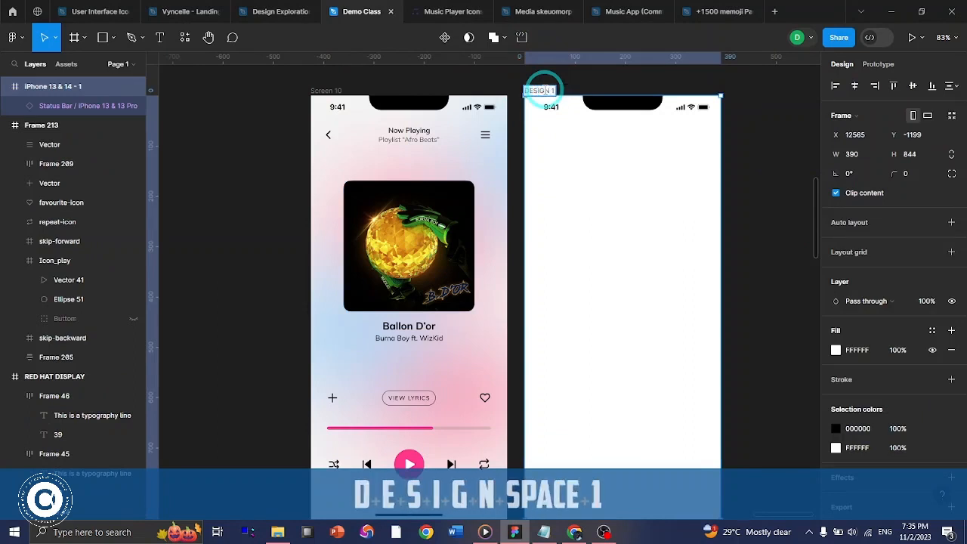
{"action": "key", "text": "Return"}
{"action": "left_click", "coordinate": [637, 231]}
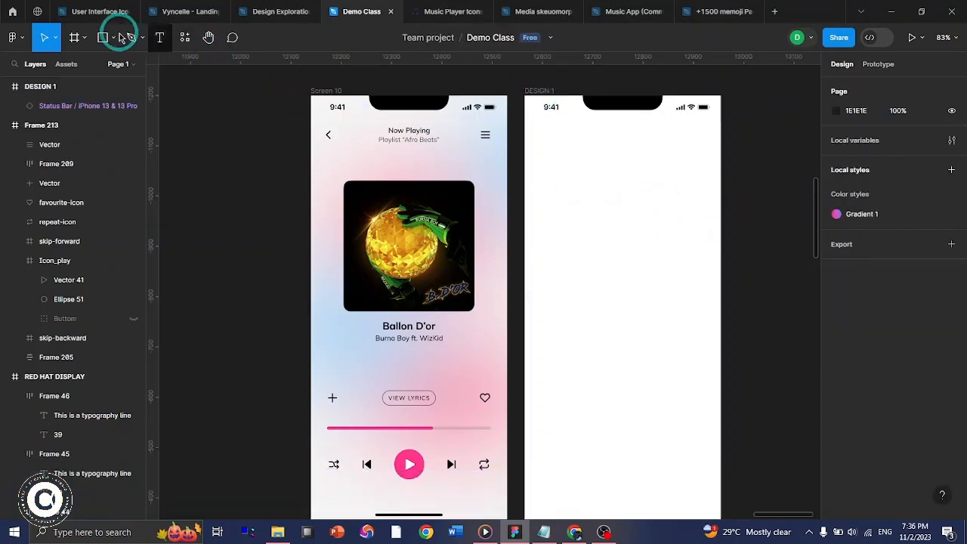
- Draw a square album cover frame in the upper half of DESIGN 1, set its size to 260 × 260 and centre it horizontally
{"action": "left_click", "coordinate": [74, 37]}
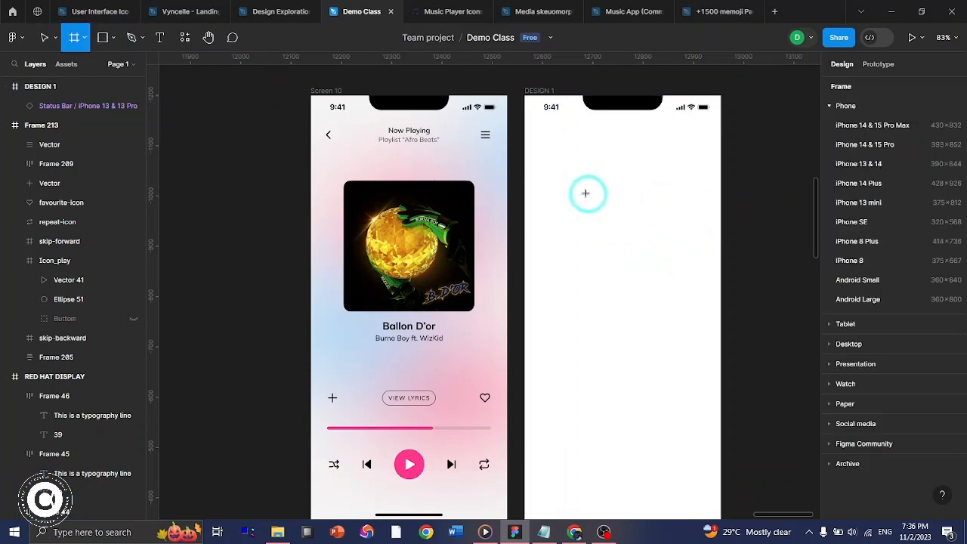
{"action": "left_click_drag", "start_coordinate": [555, 180], "coordinate": [633, 295]}
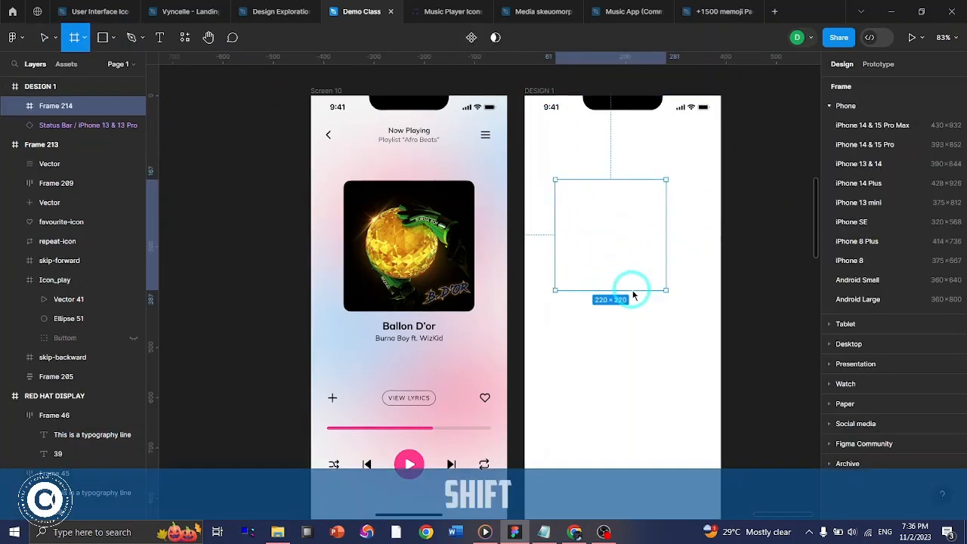
{"action": "left_click", "coordinate": [876, 155]}
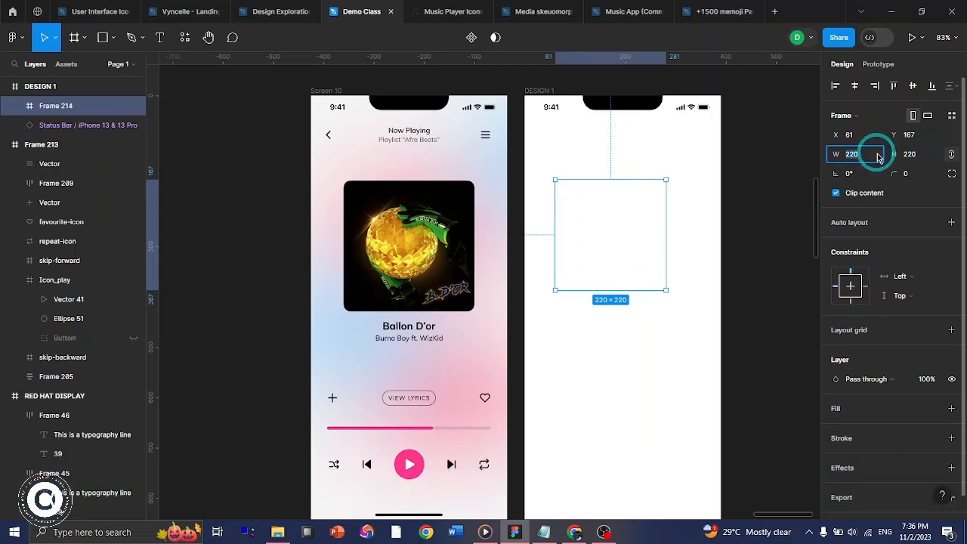
{"action": "type", "text": "260"}
{"action": "key", "text": "Return"}
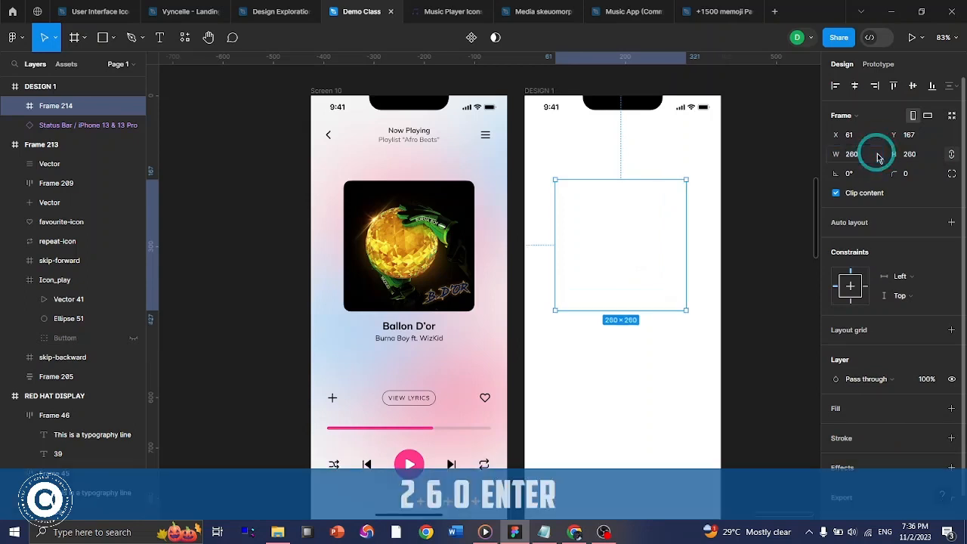
{"action": "left_click", "coordinate": [875, 85]}
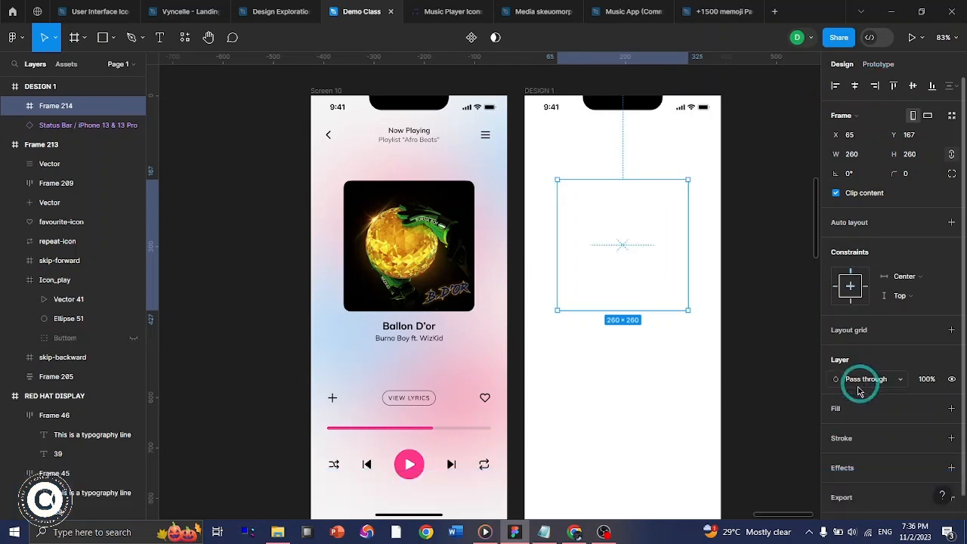
- Add a solid grey BBBBBB fill to the 260 × 260 square frame in DESIGN 1
{"action": "left_click", "coordinate": [835, 407]}
{"action": "left_click", "coordinate": [836, 428]}
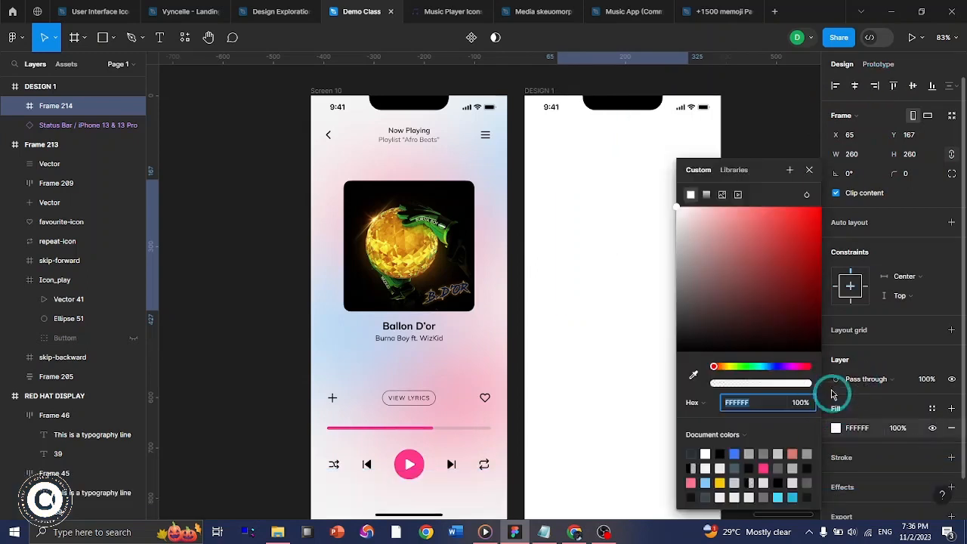
{"action": "left_click_drag", "start_coordinate": [725, 254], "coordinate": [686, 243]}
{"action": "left_click", "coordinate": [808, 170]}
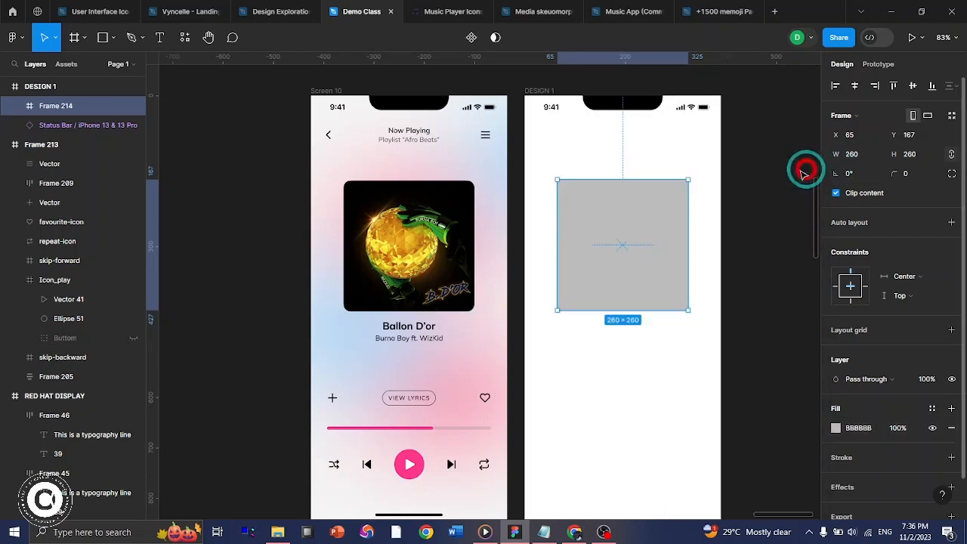
- Check the corner rounding of the album cover on Screen 10 and set the grey square's corner radius to 14
{"action": "left_click", "coordinate": [471, 192], "text": "ctrl"}
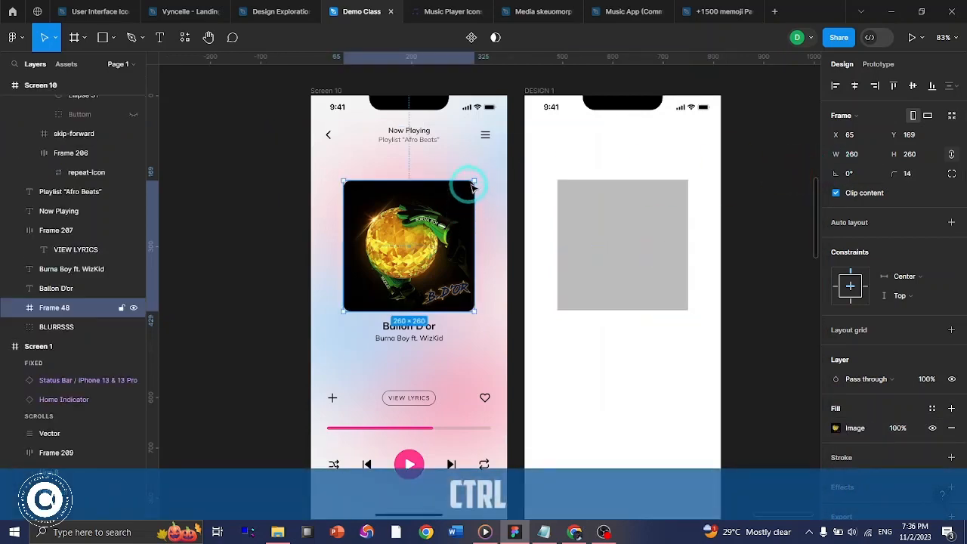
{"action": "scroll", "coordinate": [472, 186], "scroll_direction": "up", "scroll_amount": 5}
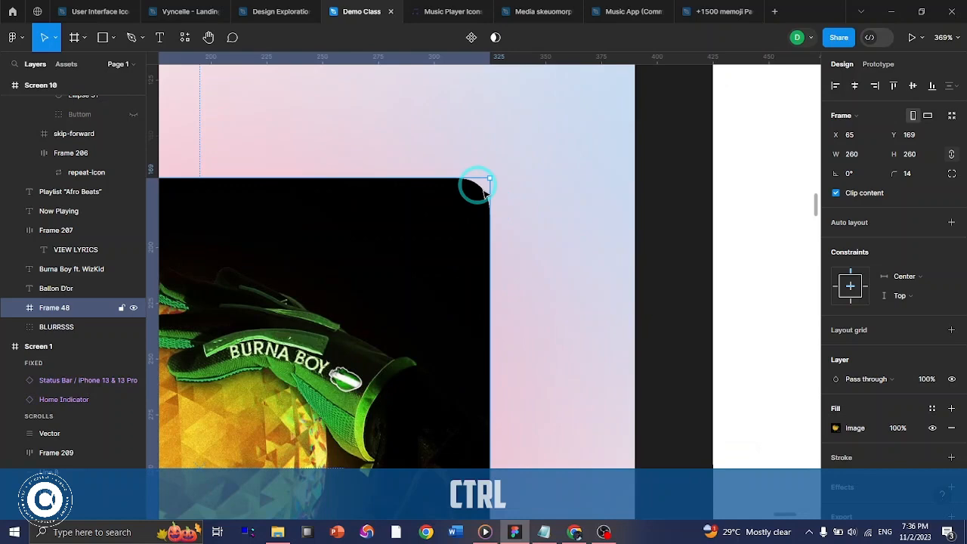
{"action": "scroll", "coordinate": [485, 194], "scroll_direction": "down", "scroll_amount": 5}
{"action": "left_click", "coordinate": [662, 278], "text": "ctrl"}
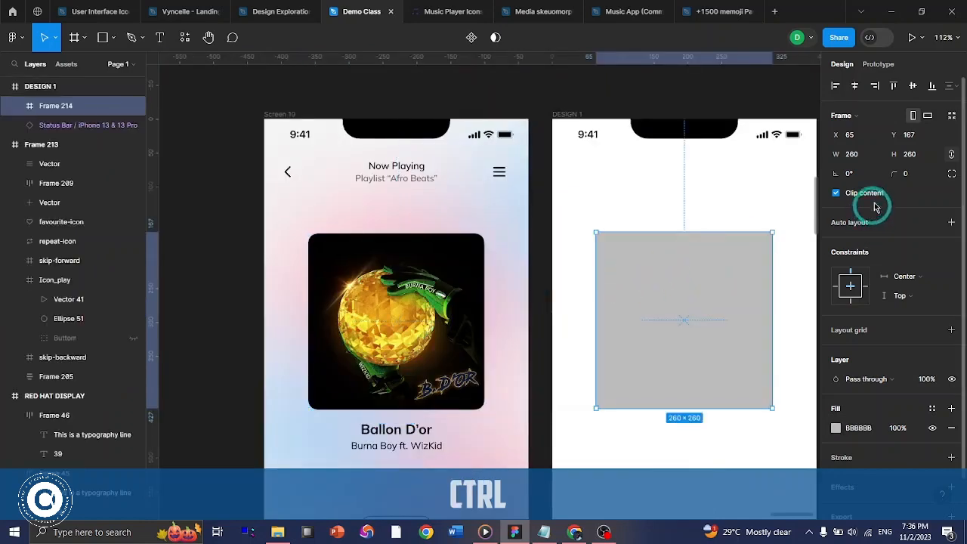
{"action": "type", "text": "14"}
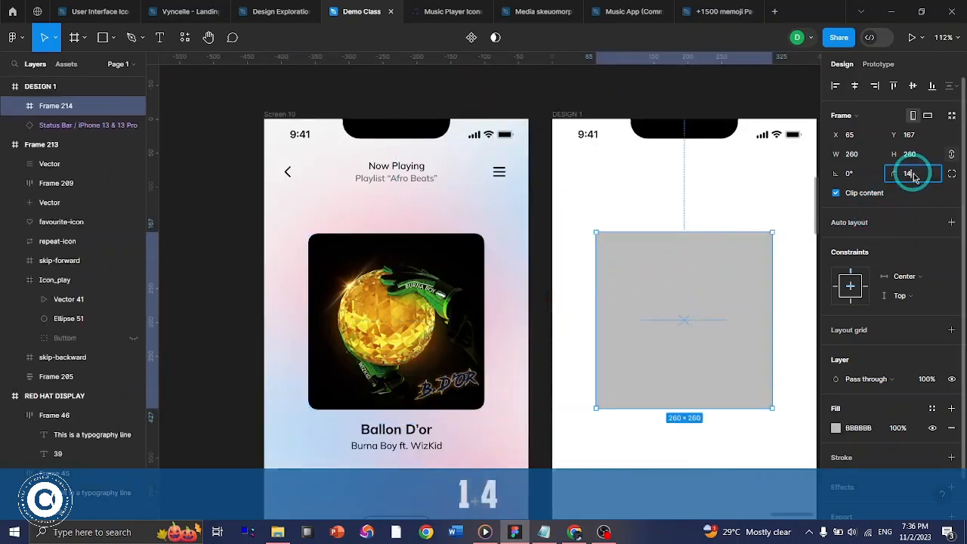
{"action": "key", "text": "Return"}
{"action": "left_click", "coordinate": [685, 279]}
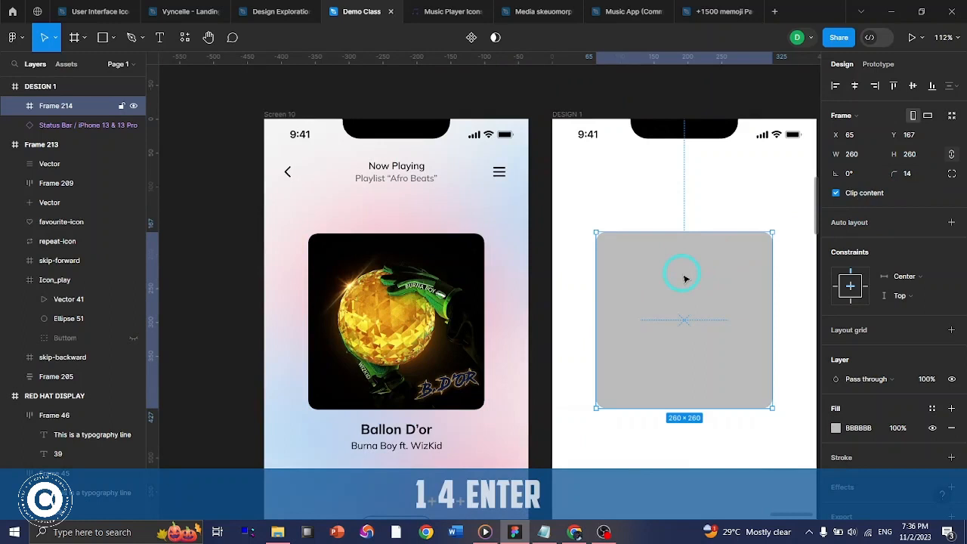
- Try 58% corner smoothing on the grey square and undo it
{"action": "scroll", "coordinate": [688, 249], "scroll_direction": "down", "scroll_amount": 2}
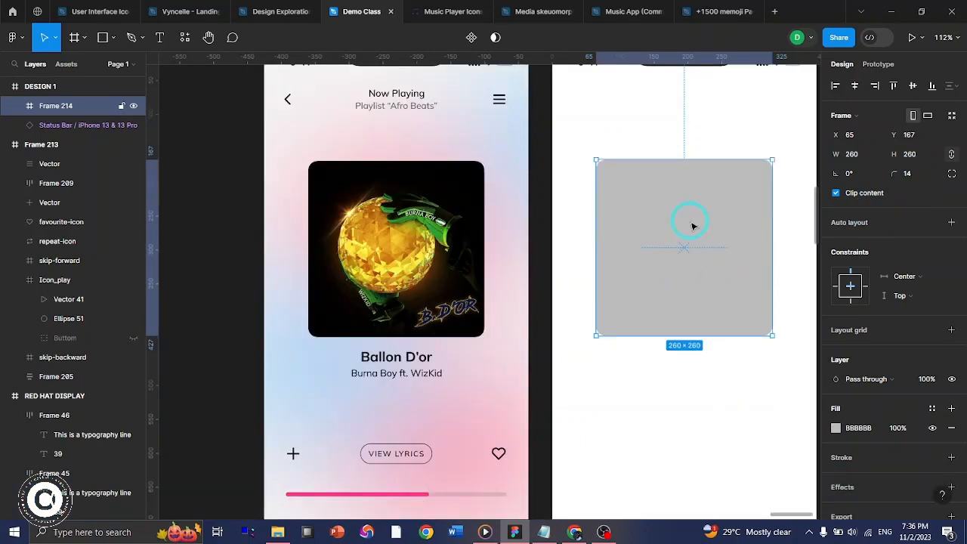
{"action": "left_click", "coordinate": [953, 174]}
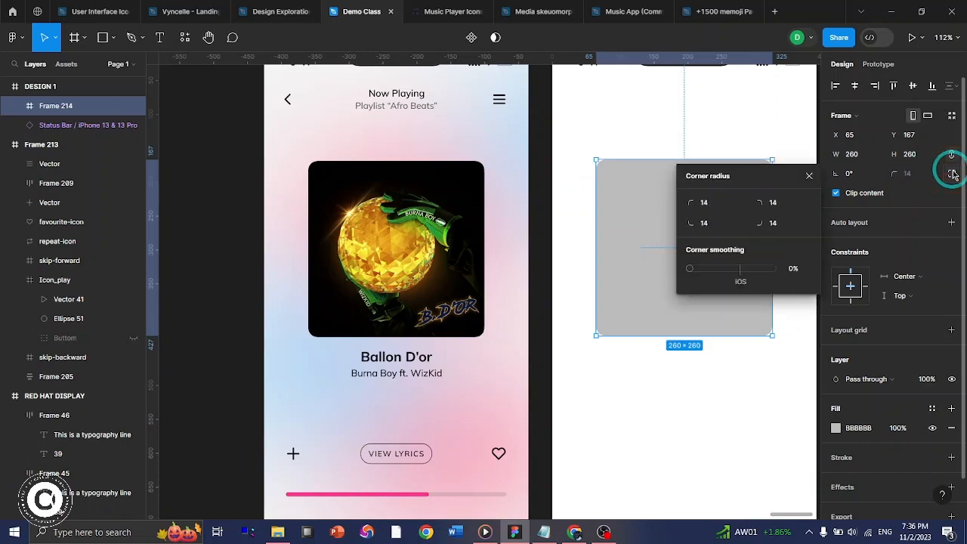
{"action": "scroll", "coordinate": [507, 209], "scroll_direction": "right", "scroll_amount": 5}
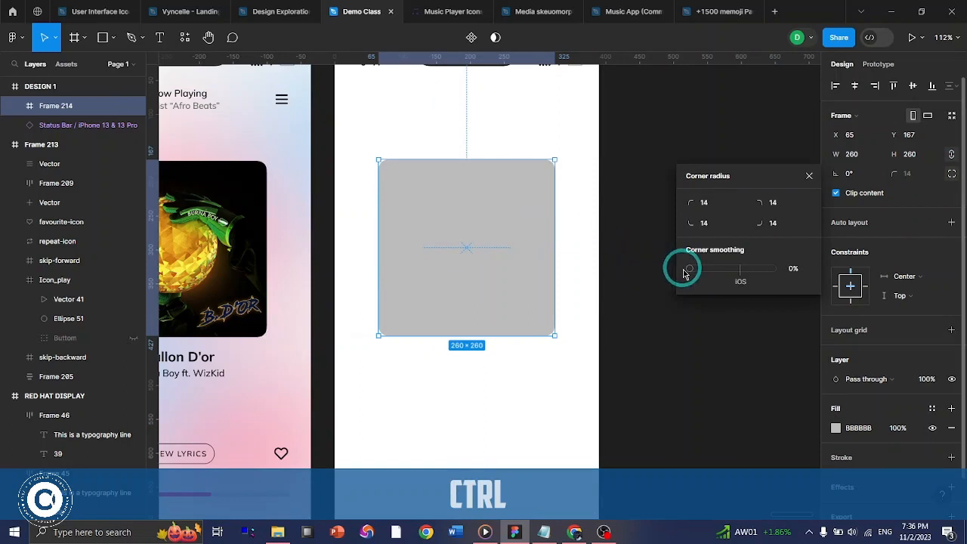
{"action": "left_click_drag", "start_coordinate": [686, 270], "coordinate": [718, 274]}
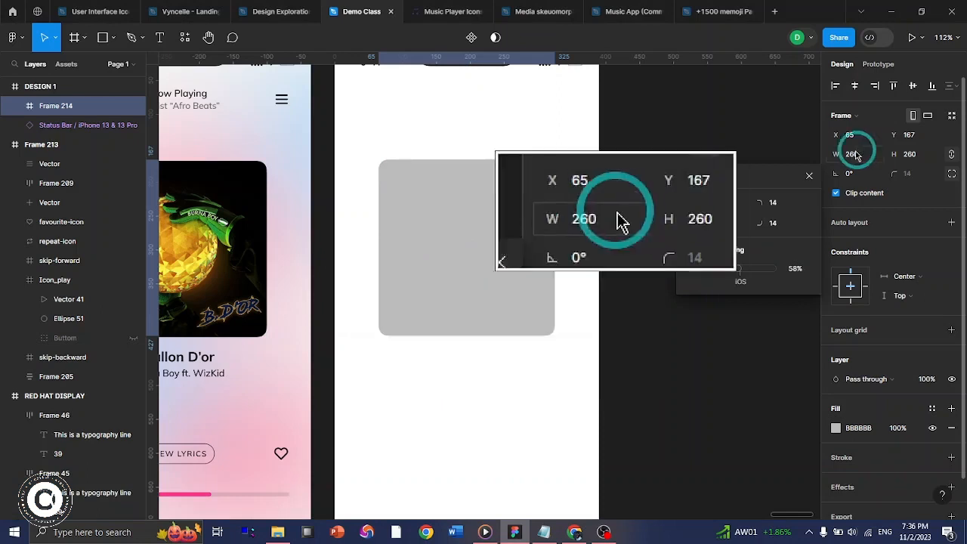
{"action": "key", "text": "ctrl+z"}
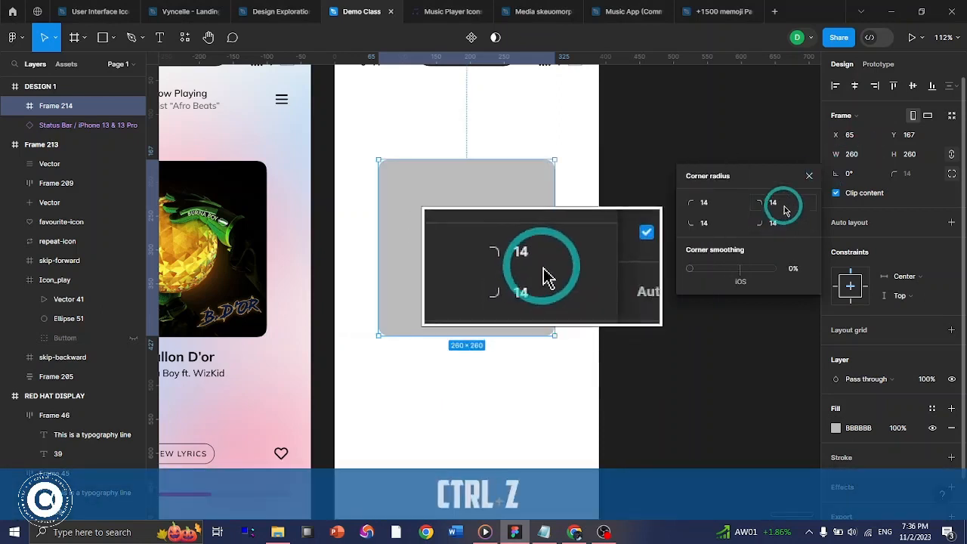
{"action": "left_click", "coordinate": [809, 175]}
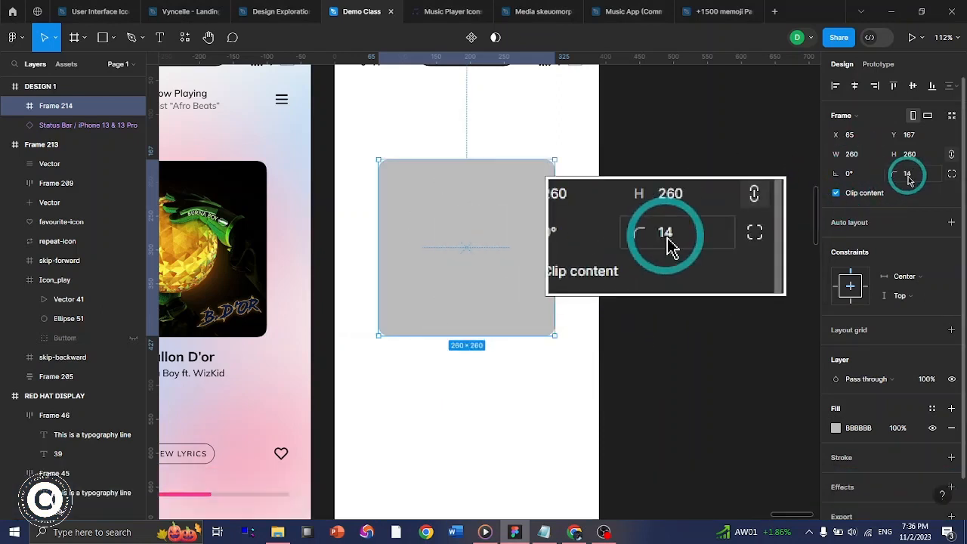
- Set the grey square's corner smoothing to 62%, around the iOS mark, keeping the radius of 14 on all corners
{"action": "left_click", "coordinate": [951, 174]}
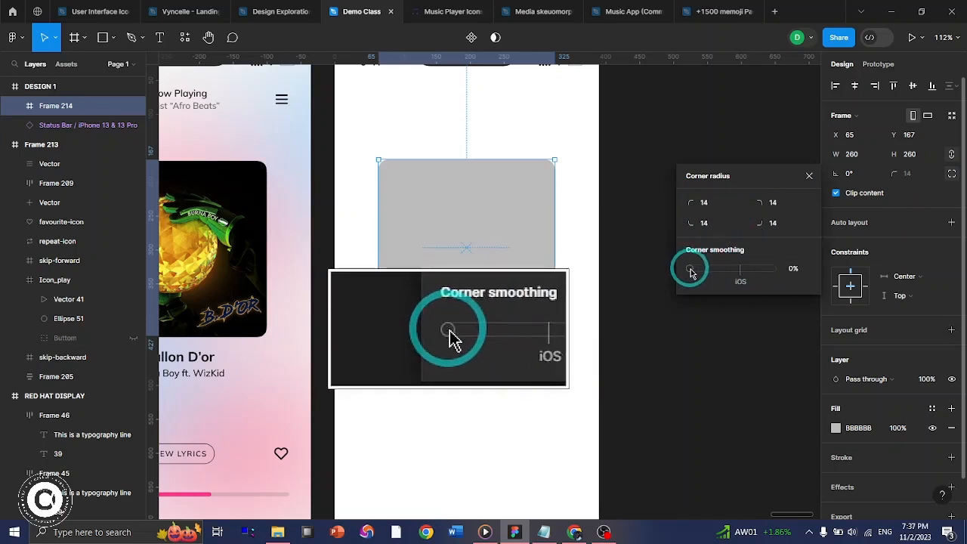
{"action": "left_click_drag", "start_coordinate": [691, 272], "coordinate": [740, 280]}
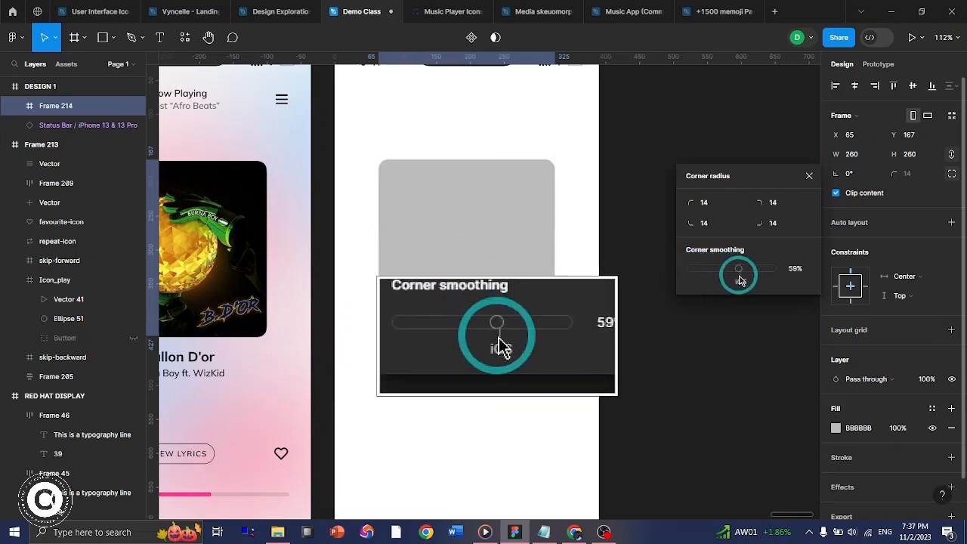
{"action": "left_click", "coordinate": [741, 281]}
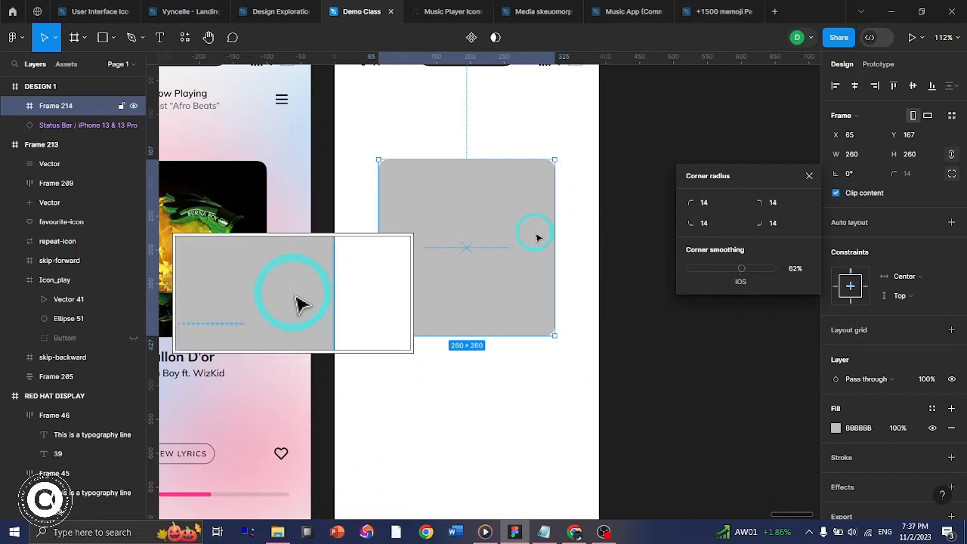
{"action": "left_click", "coordinate": [810, 178]}
{"action": "key", "text": "F2"}
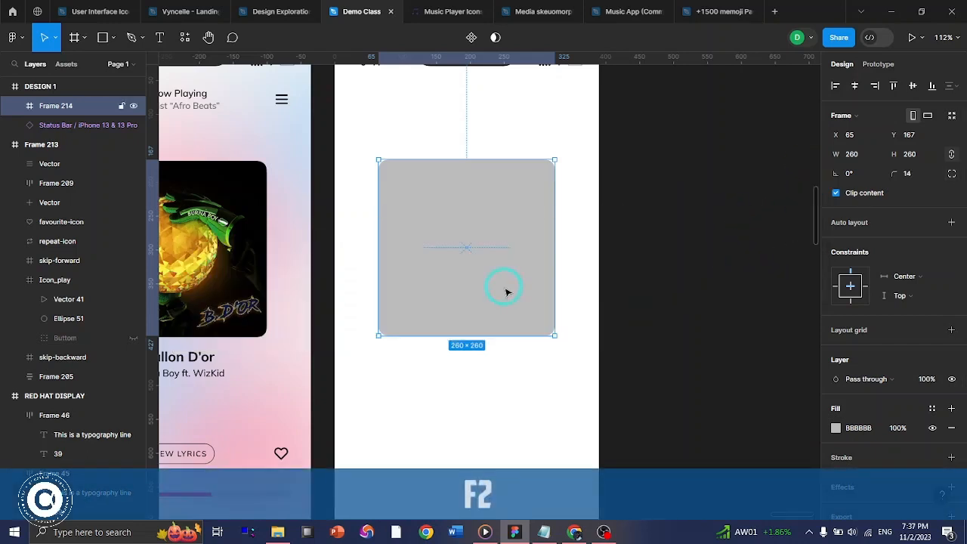
- Replace the 260 × 260 square's grey fill with an image fill using the BUGA cover from the Design with Deji folder
{"action": "key", "text": "shift"}
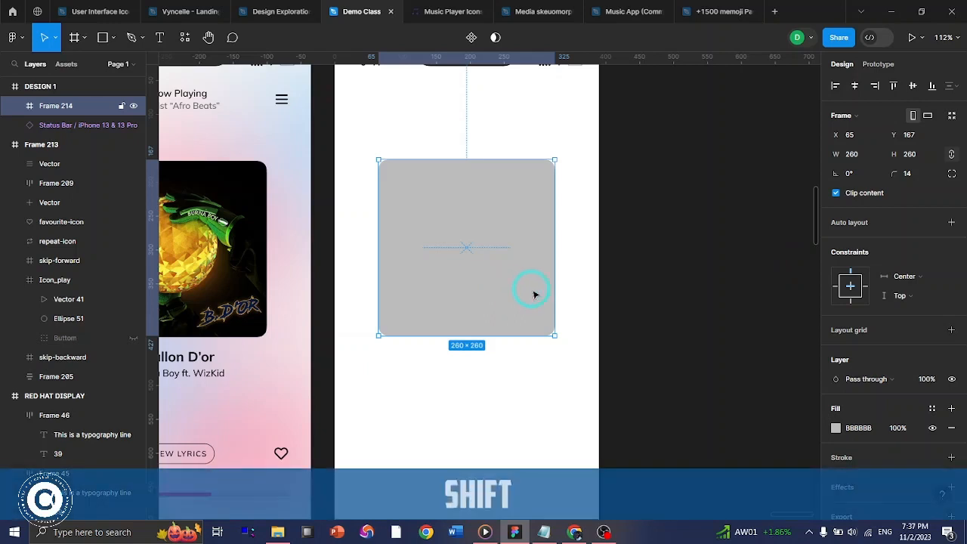
{"action": "scroll", "coordinate": [534, 295], "scroll_direction": "left", "scroll_amount": 3}
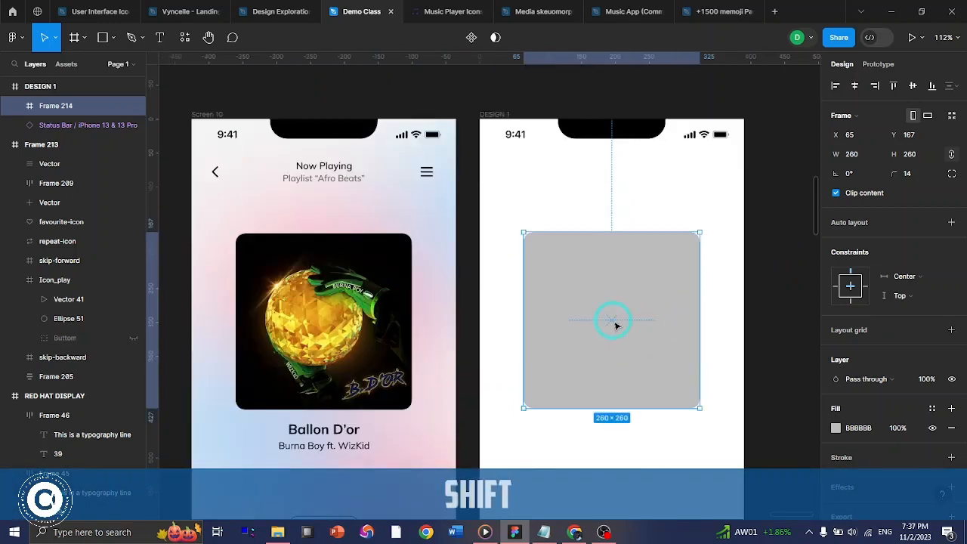
{"action": "scroll", "coordinate": [614, 311], "scroll_direction": "down", "scroll_amount": 2}
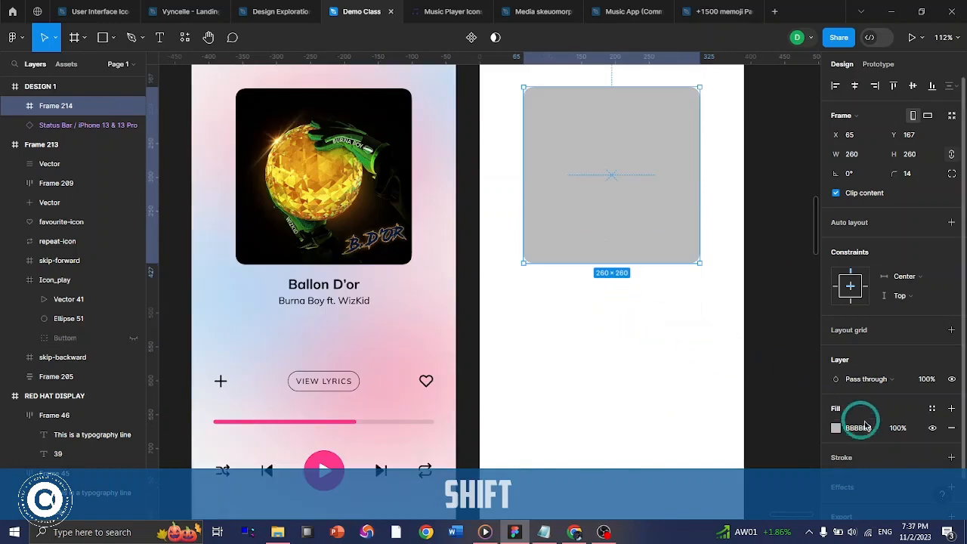
{"action": "left_click", "coordinate": [836, 428]}
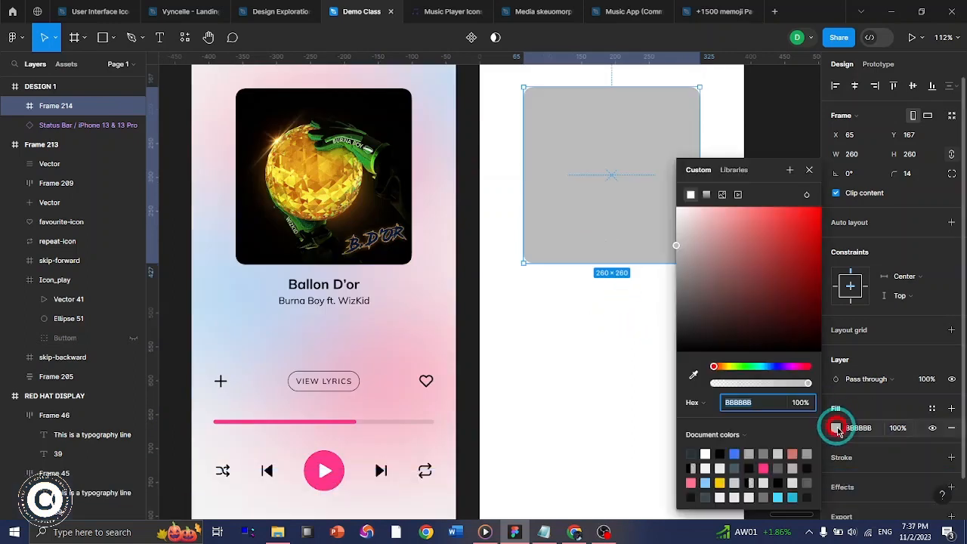
{"action": "left_click", "coordinate": [721, 194]}
{"action": "left_click", "coordinate": [589, 240]}
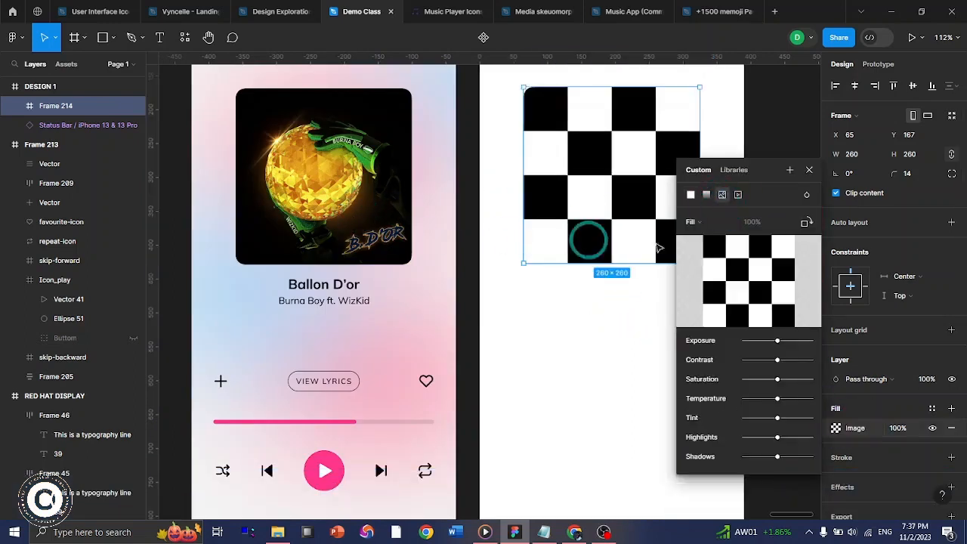
{"action": "left_click", "coordinate": [737, 270]}
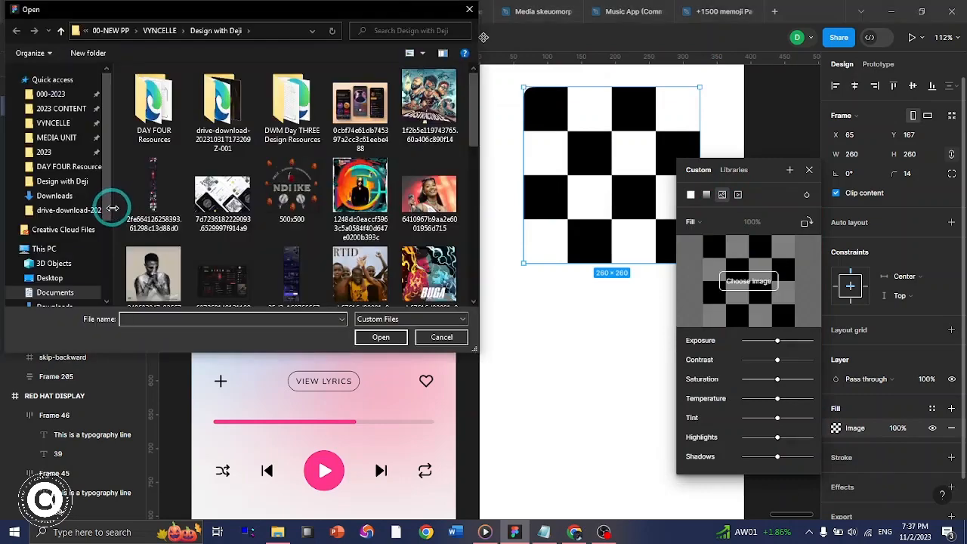
{"action": "left_click_drag", "start_coordinate": [108, 205], "coordinate": [46, 206]}
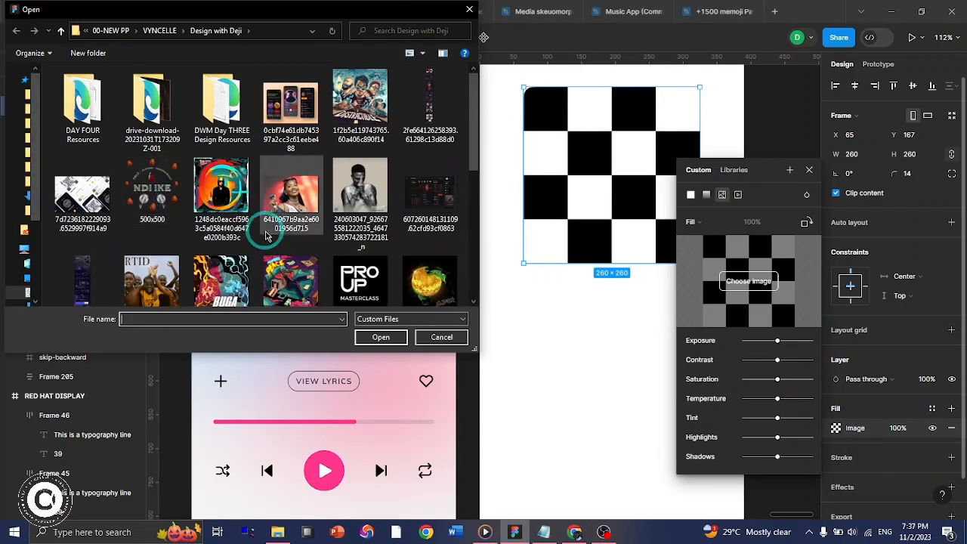
{"action": "scroll", "coordinate": [250, 227], "scroll_direction": "down", "scroll_amount": 1}
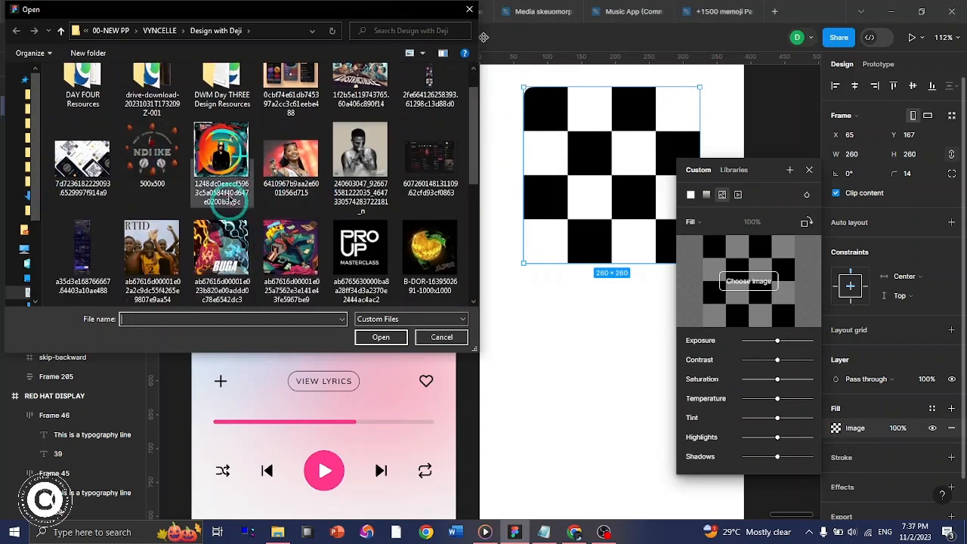
{"action": "left_click", "coordinate": [226, 248]}
{"action": "left_click", "coordinate": [380, 337]}
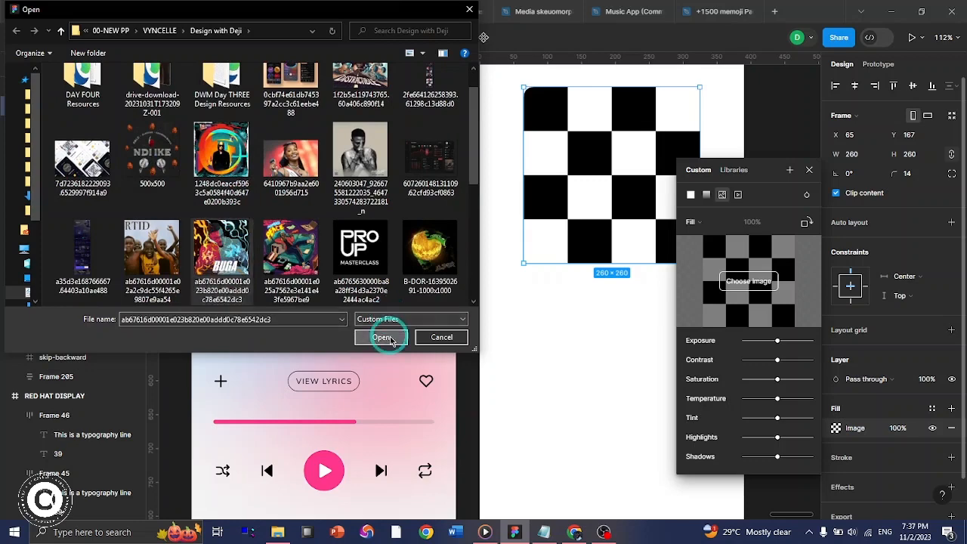
{"action": "left_click", "coordinate": [809, 171]}
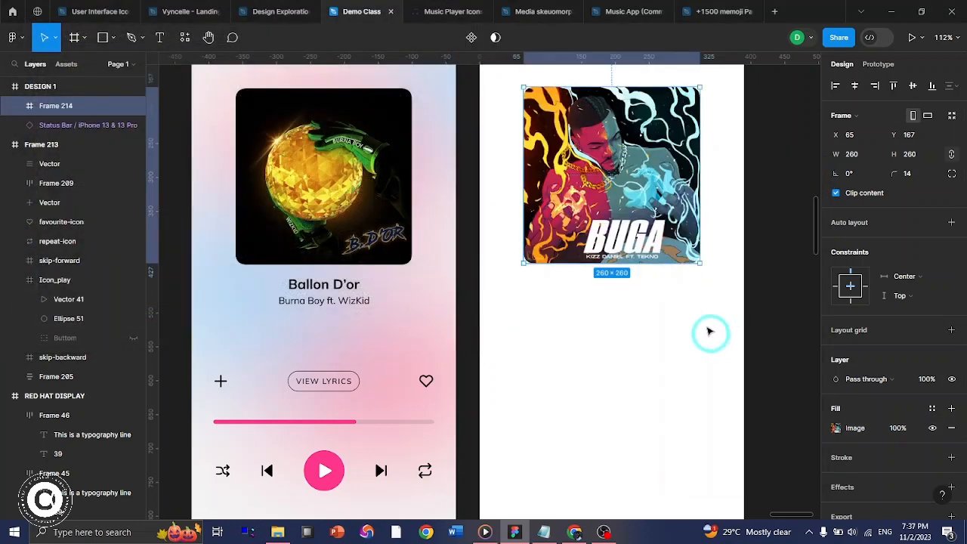
- Check the Ballon D'or title style on Screen 10 and add the title BUGA in Mulish Bold 20 below the DESIGN 1 cover
{"action": "scroll", "coordinate": [636, 268], "scroll_direction": "up", "scroll_amount": 3}
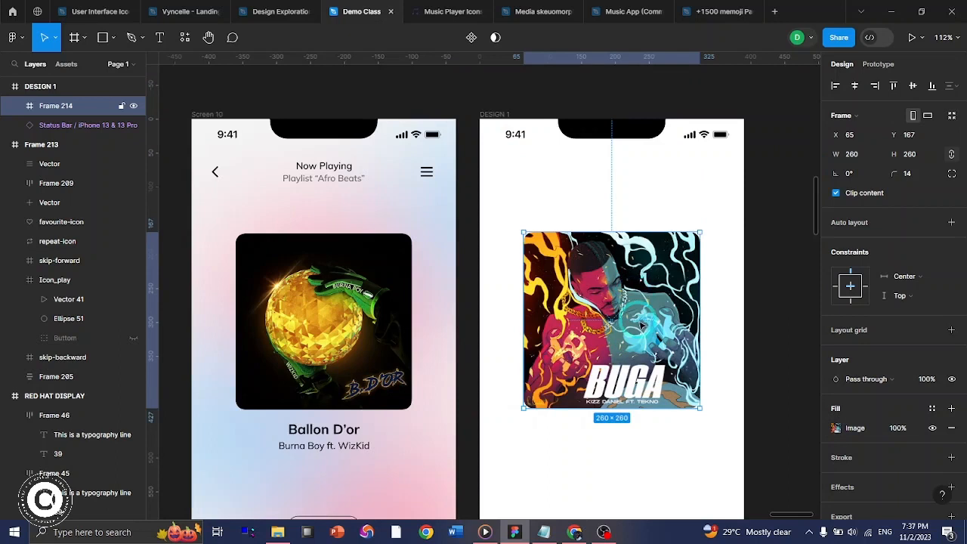
{"action": "scroll", "coordinate": [641, 324], "scroll_direction": "down", "scroll_amount": 3}
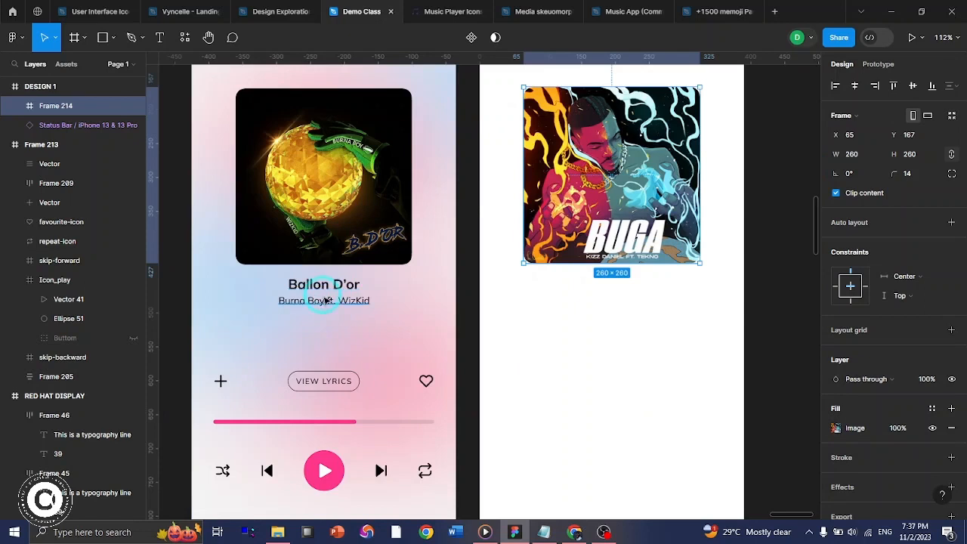
{"action": "key", "text": "ctrl"}
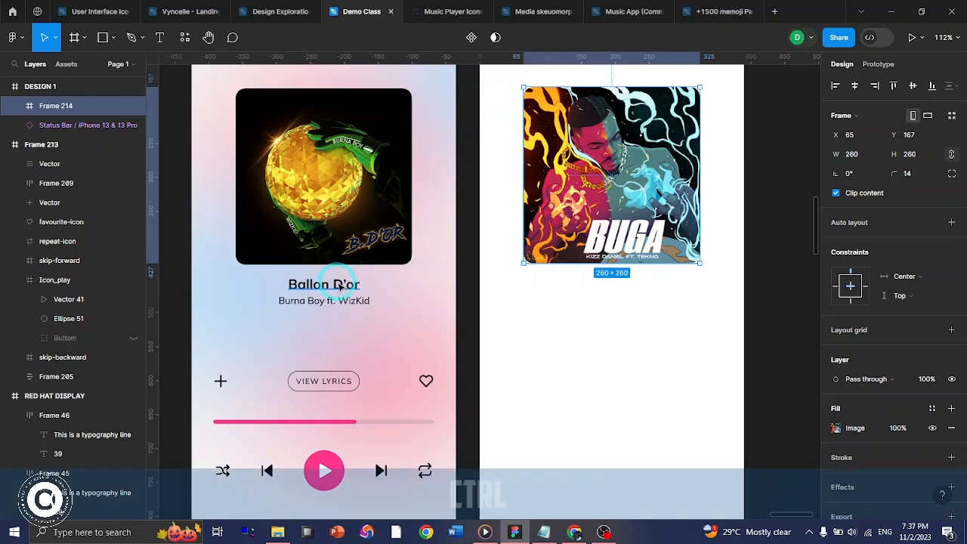
{"action": "left_click", "coordinate": [323, 300], "text": "ctrl"}
{"action": "key", "text": "ctrl"}
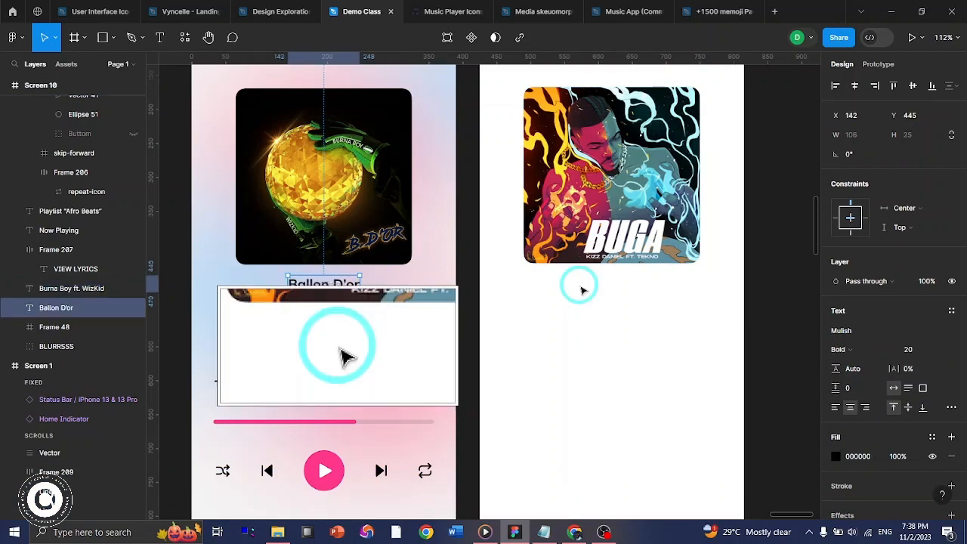
{"action": "key", "text": "F2"}
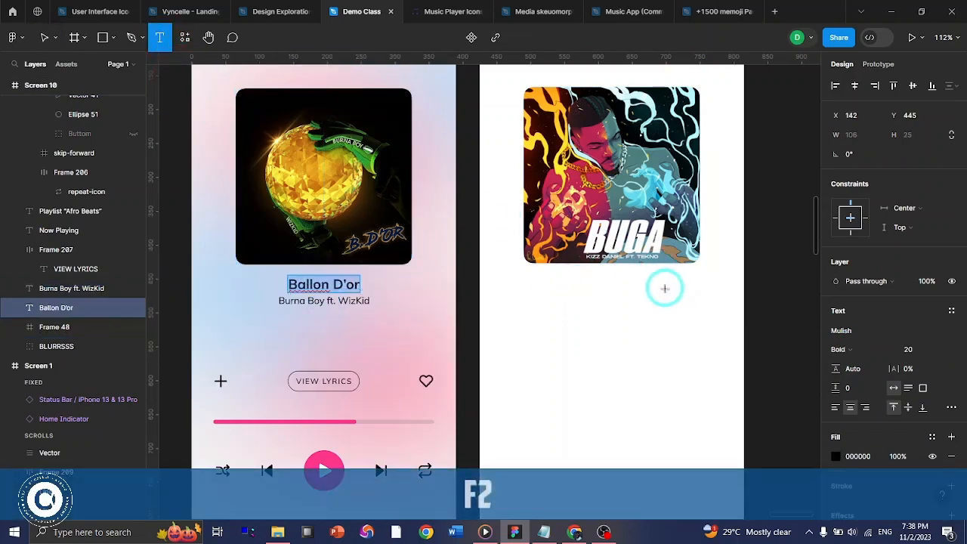
{"action": "left_click", "coordinate": [624, 288]}
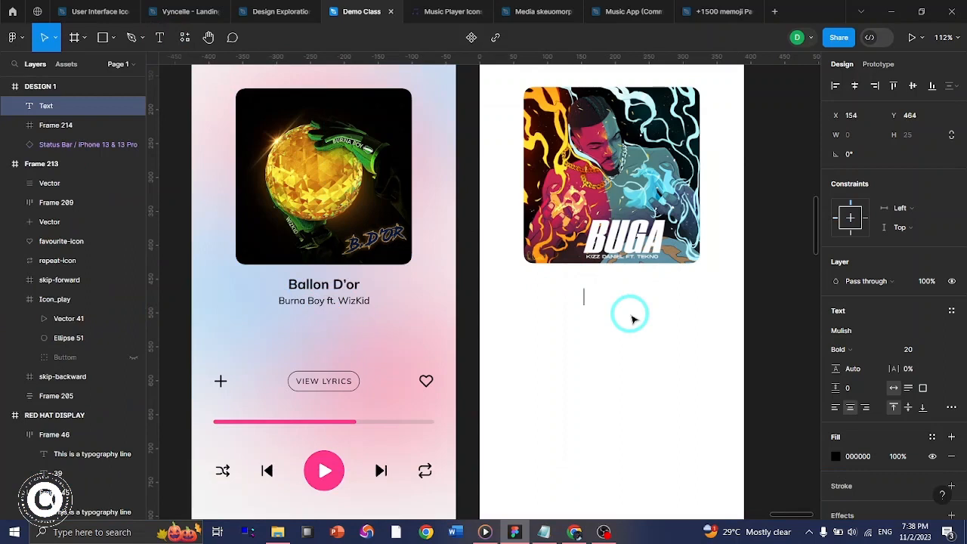
{"action": "type", "text": "BUGA"}
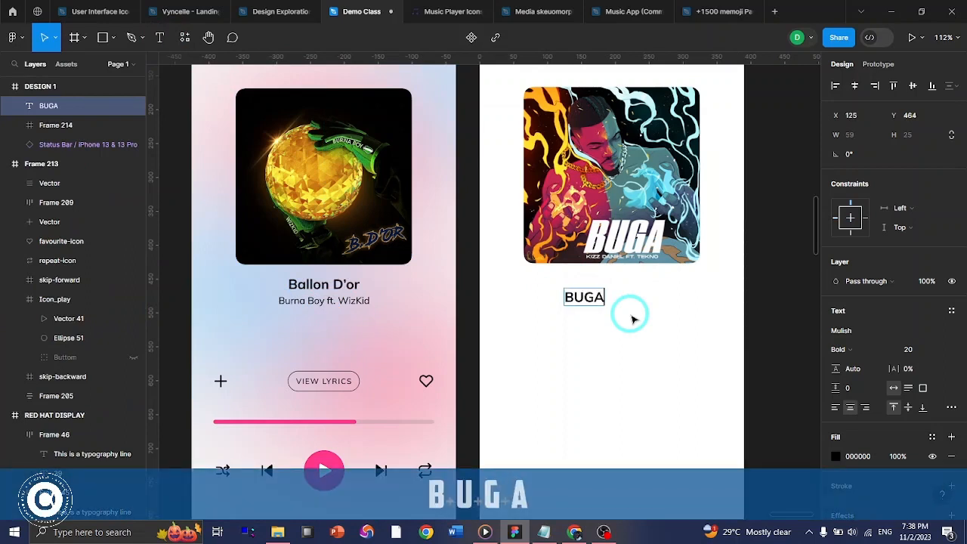
{"action": "key", "text": "ctrl+Return"}
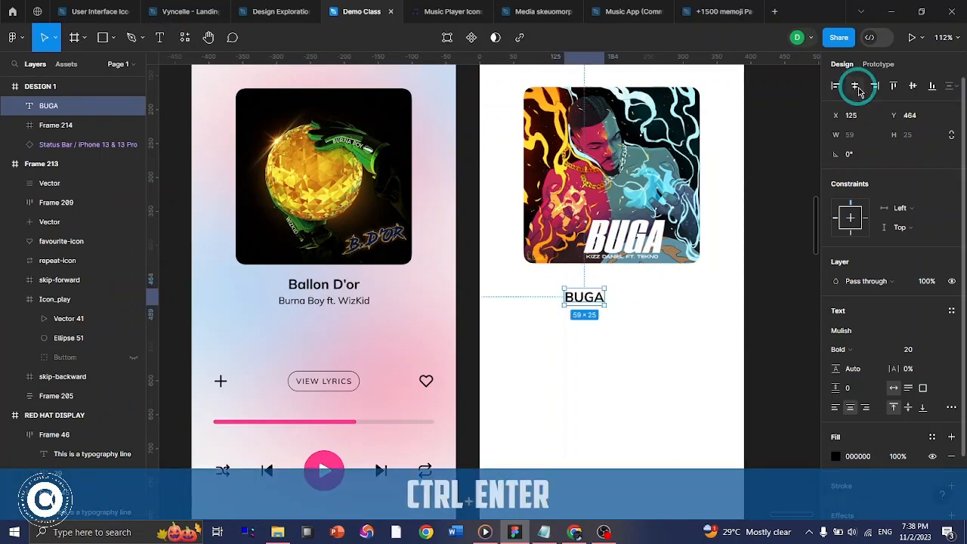
- Centre the BUGA title horizontally in DESIGN 1 and move it up to Y 443
{"action": "left_click", "coordinate": [854, 85]}
{"action": "key", "text": "shift+Up"}
{"action": "key", "text": "shift+Up"}
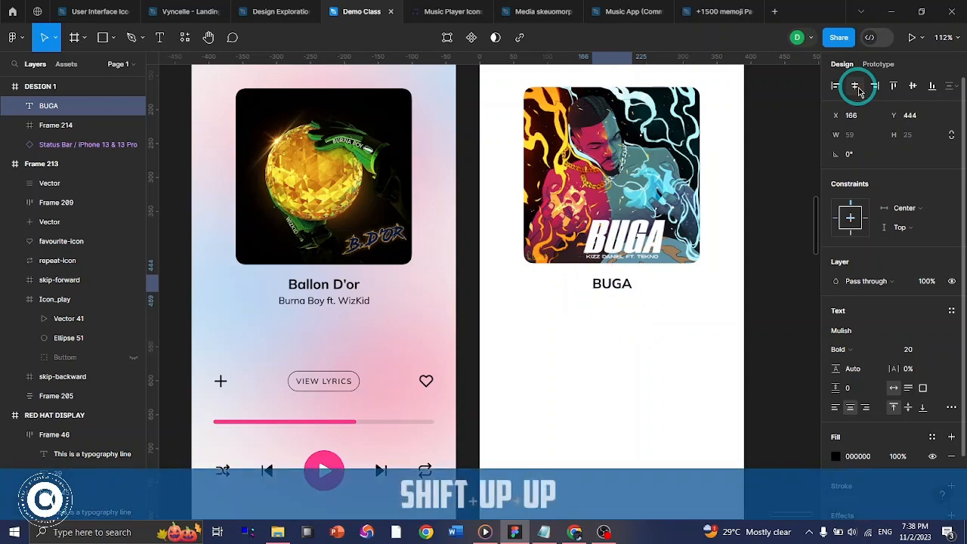
{"action": "key", "text": "Up"}
{"action": "key", "text": "Up"}
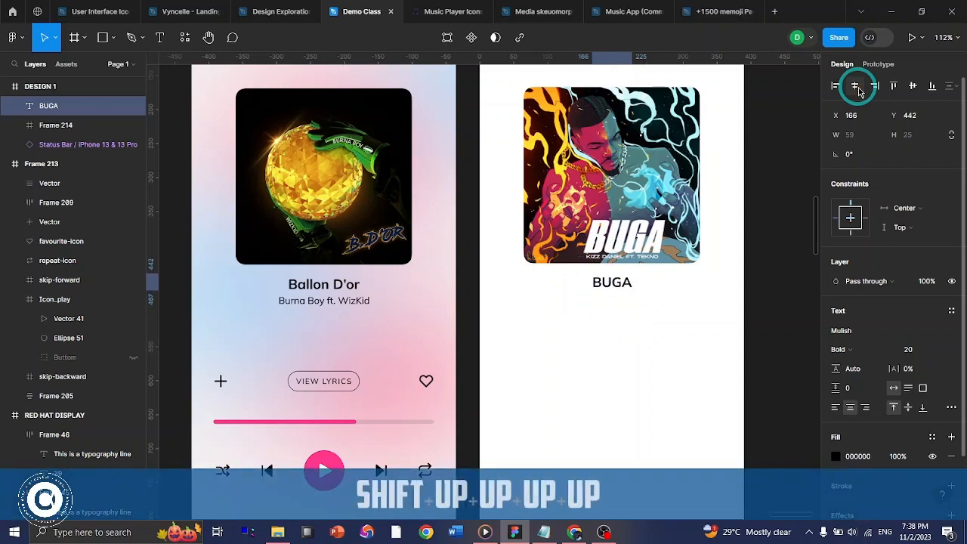
{"action": "key", "text": "alt+Down"}
- Duplicate the BUGA title straight below itself and set the copy to Mulish Regular, size 14
{"action": "left_click", "coordinate": [622, 284]}
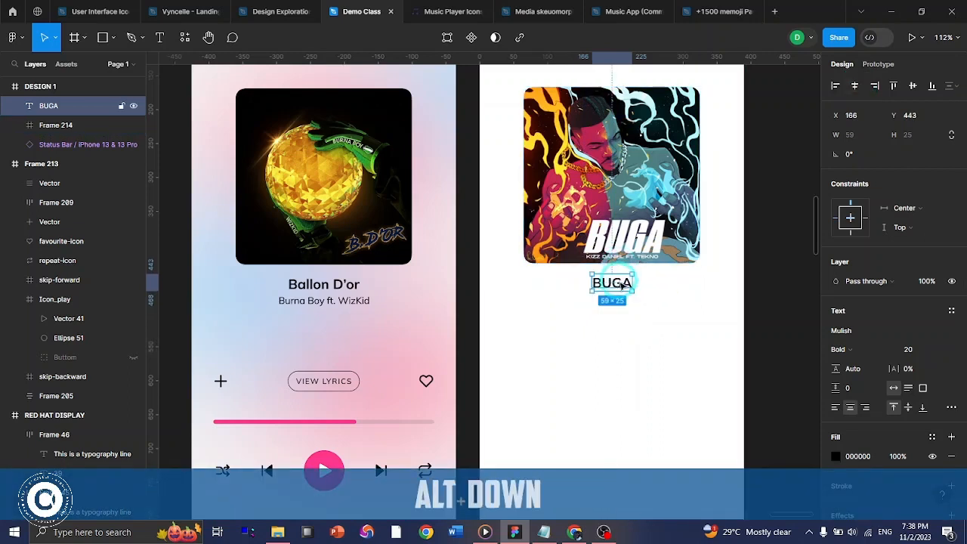
{"action": "left_click_drag", "start_coordinate": [622, 284], "coordinate": [622, 298], "text": "alt+shift"}
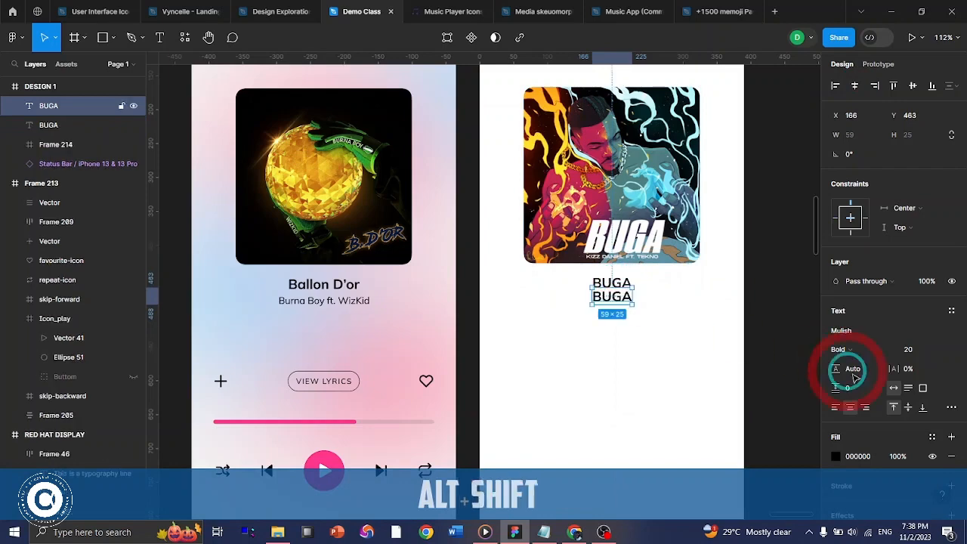
{"action": "left_click", "coordinate": [852, 349]}
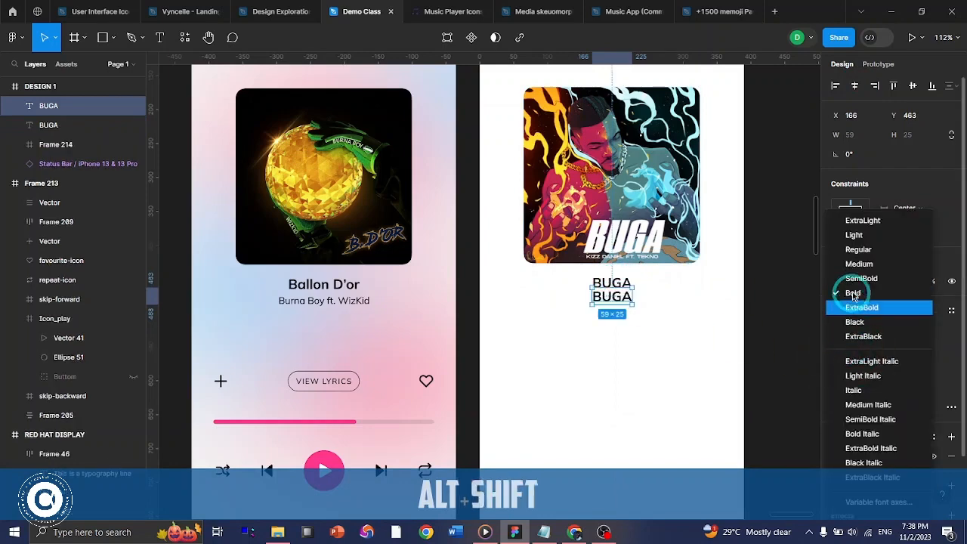
{"action": "left_click", "coordinate": [861, 249]}
{"action": "left_click", "coordinate": [906, 357]}
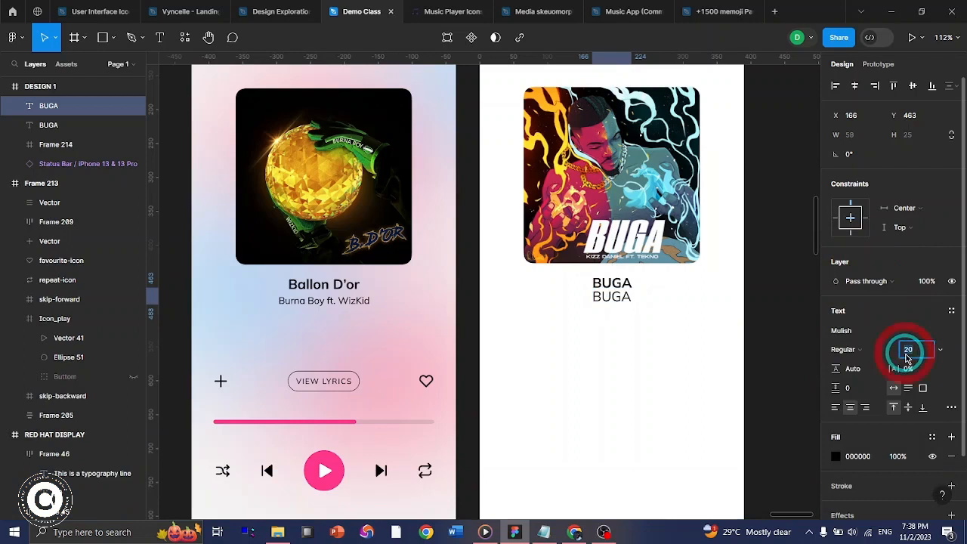
{"action": "type", "text": "14"}
{"action": "key", "text": "Return"}
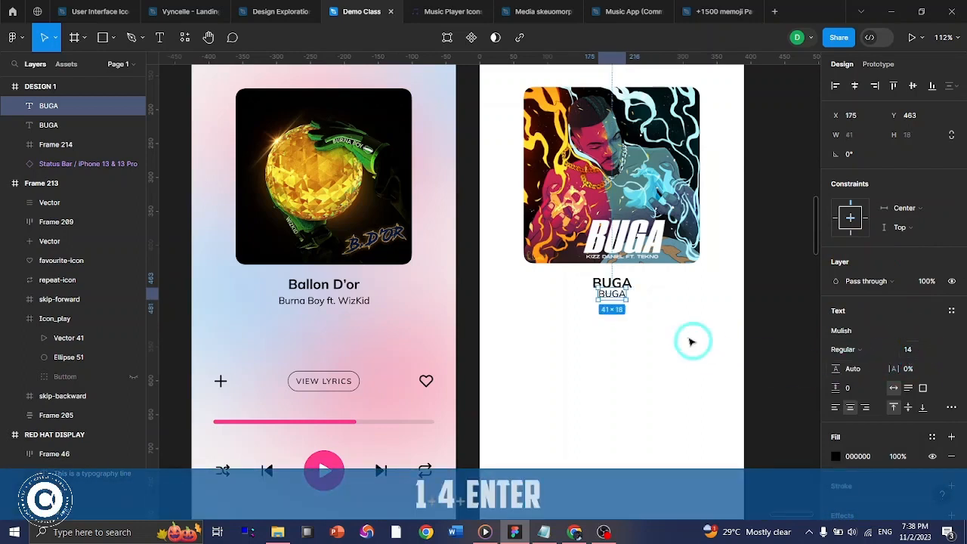
- Nudge the smaller BUGA copy down to Y 468
{"action": "key", "text": "Down"}
{"action": "key", "text": "Down"}
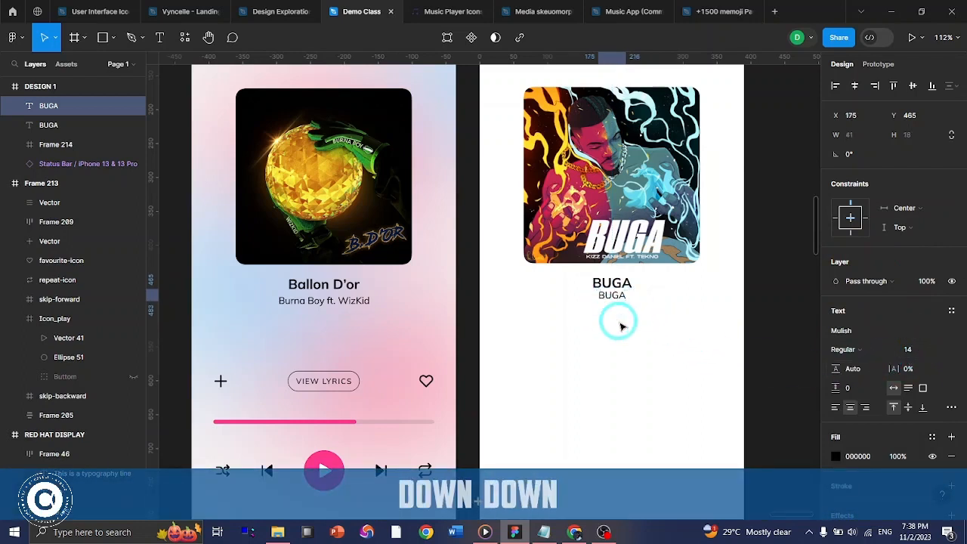
{"action": "key", "text": "Down"}
{"action": "key", "text": "Down"}
{"action": "key", "text": "Down"}
- Change the text of the smaller BUGA copy to "Kizz Daniel ft. Tekno"
{"action": "key", "text": "Return"}
{"action": "type", "text": "K"}
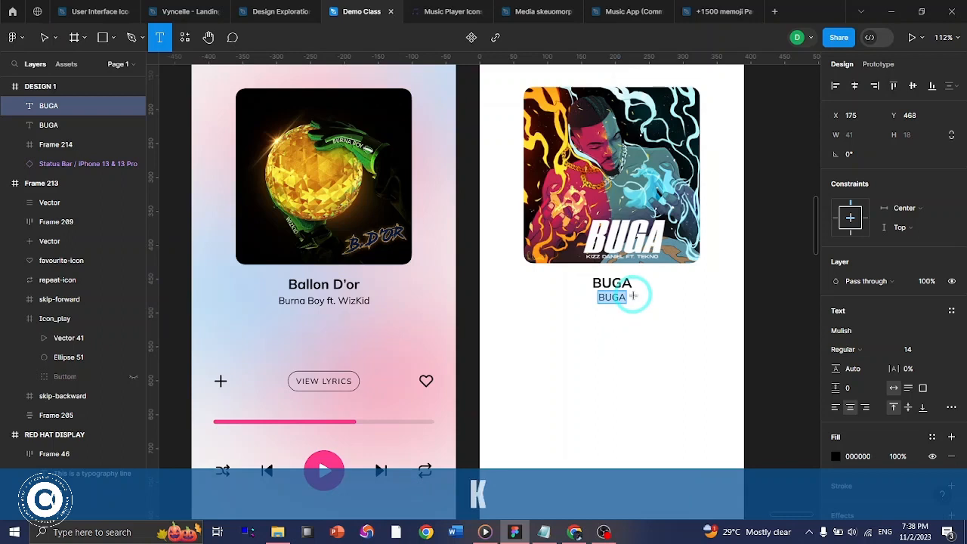
{"action": "key", "text": "Caps_Lock"}
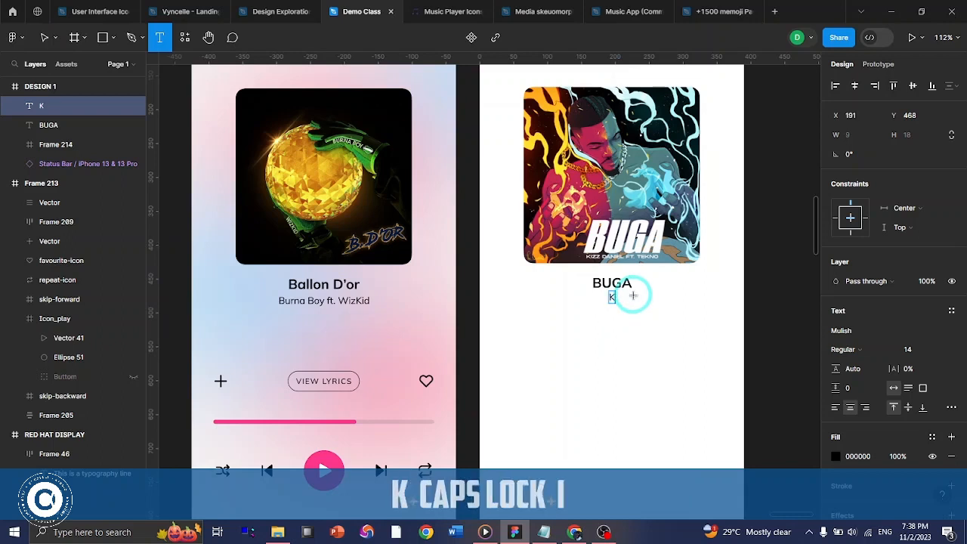
{"action": "type", "text": "izz Daniel"}
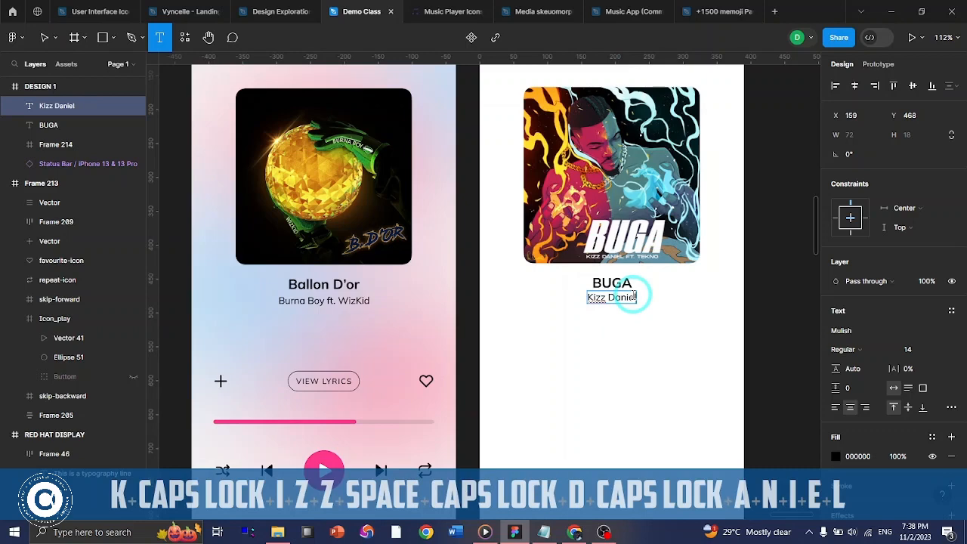
{"action": "type", "text": " ft. Tekno"}
{"action": "key", "text": "ctrl+Return"}
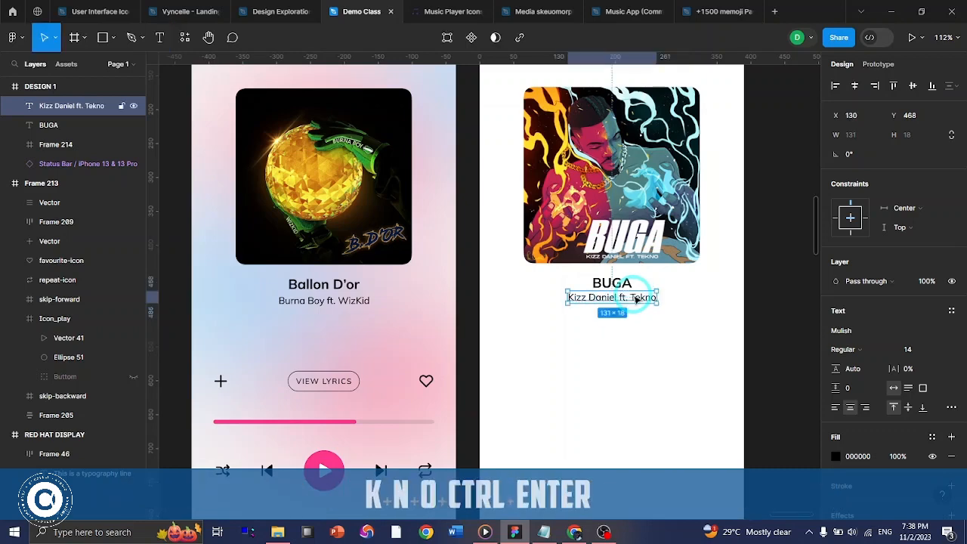
- Move the artist line down to Y 470 and check its spacing from the BUGA title
{"action": "left_click", "coordinate": [746, 381]}
{"action": "left_click", "coordinate": [628, 295]}
{"action": "key", "text": "Down"}
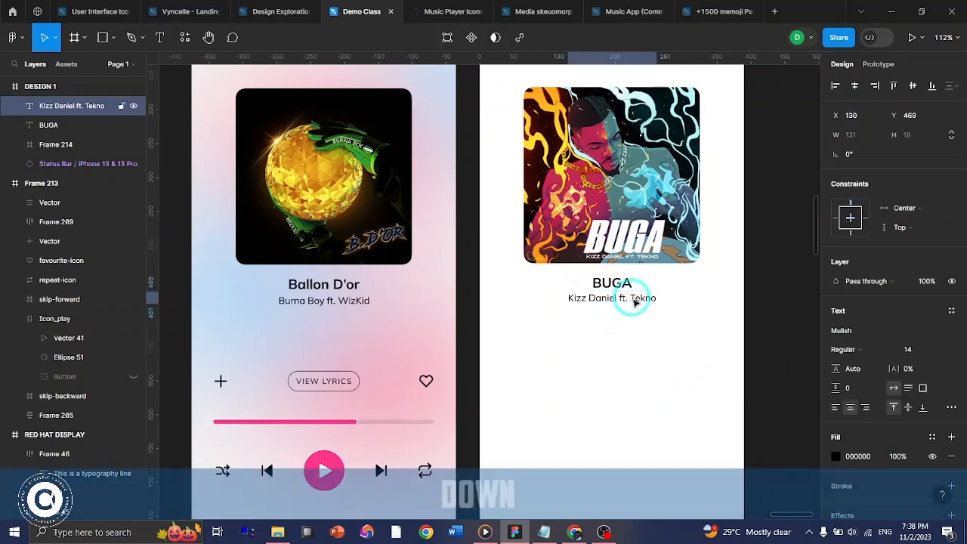
{"action": "key", "text": "Down"}
{"action": "key", "text": "alt"}
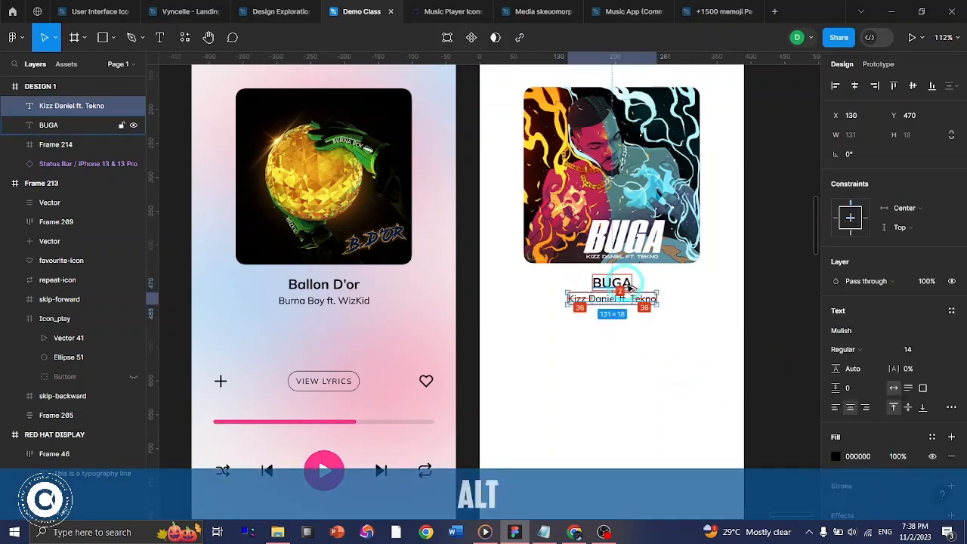
{"action": "left_click", "coordinate": [771, 346]}
- Copy the shuffle, skip-backward, play, skip-forward and repeat icons from Frame 213 into the lower part of the DESIGN 1 frame
{"action": "scroll", "coordinate": [702, 384], "scroll_direction": "down", "scroll_amount": 3}
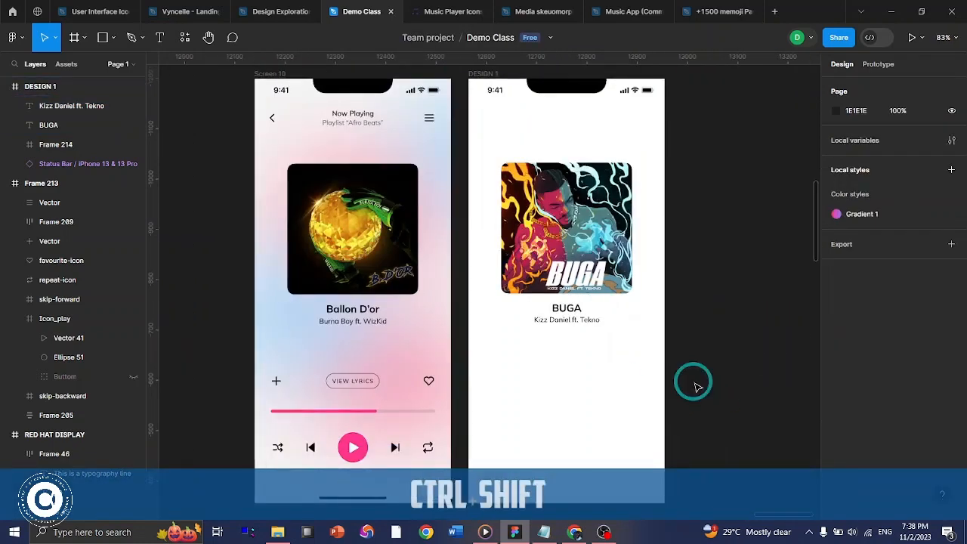
{"action": "scroll", "coordinate": [654, 380], "scroll_direction": "down", "scroll_amount": 2}
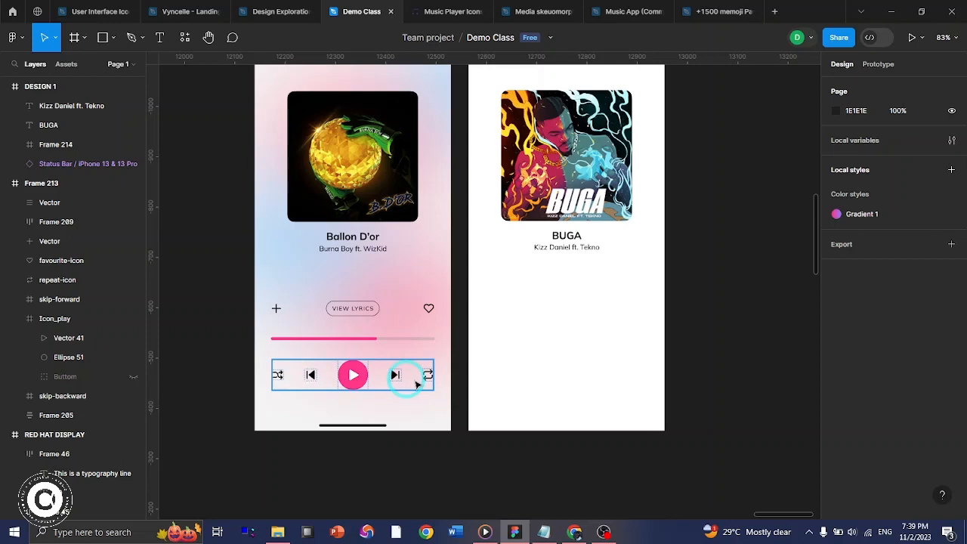
{"action": "scroll", "coordinate": [417, 385], "scroll_direction": "up", "scroll_amount": 6}
{"action": "left_click", "coordinate": [353, 122]}
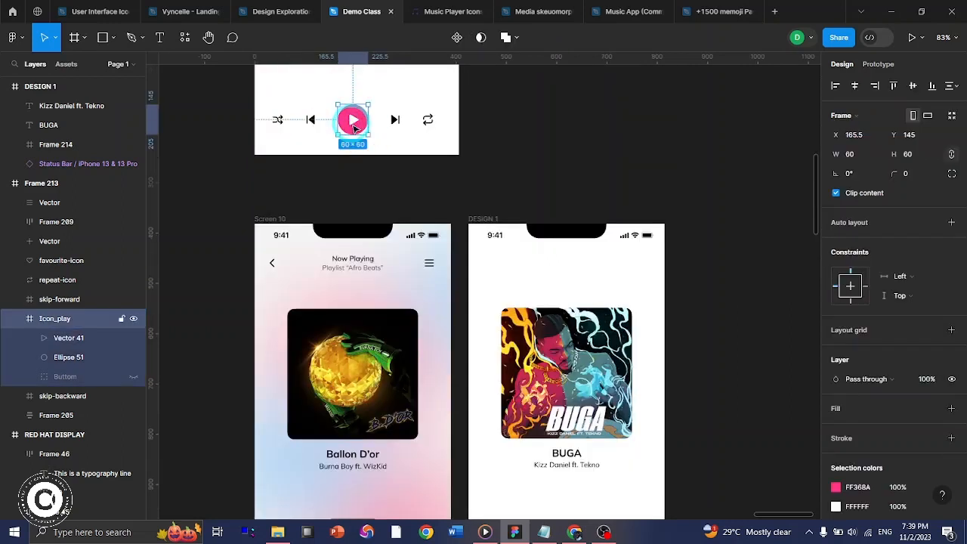
{"action": "left_click_drag", "start_coordinate": [499, 133], "coordinate": [263, 106]}
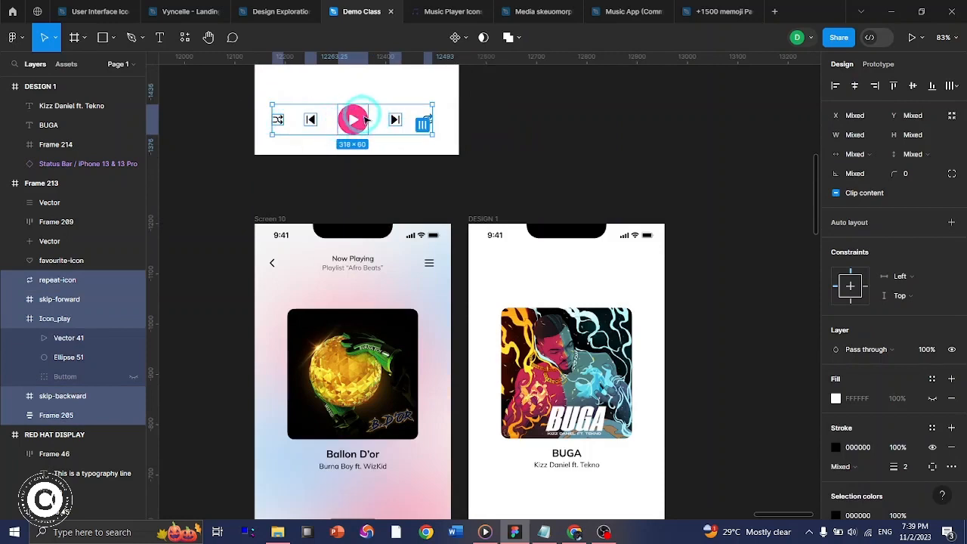
{"action": "key", "text": "alt"}
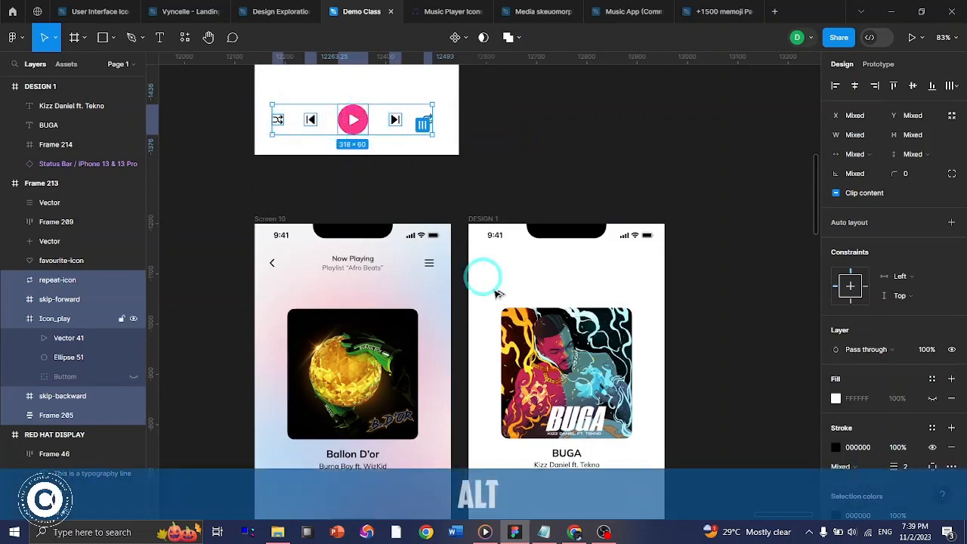
{"action": "scroll", "coordinate": [559, 363], "scroll_direction": "down", "scroll_amount": 4}
{"action": "left_click_drag", "start_coordinate": [496, 293], "coordinate": [576, 349]}
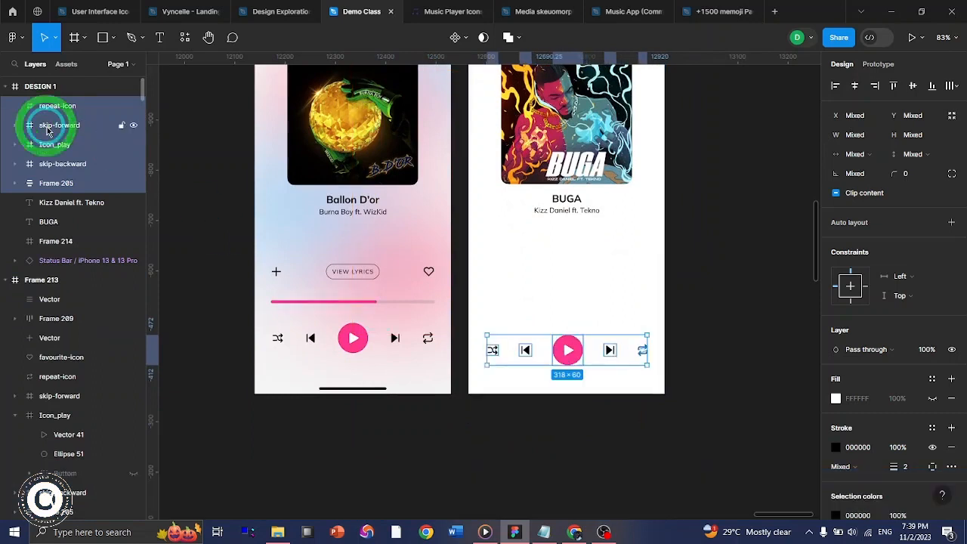
- Wrap the five copied control icons in one frame and apply horizontal auto layout to it
{"action": "right_click", "coordinate": [46, 130]}
{"action": "left_click", "coordinate": [65, 257]}
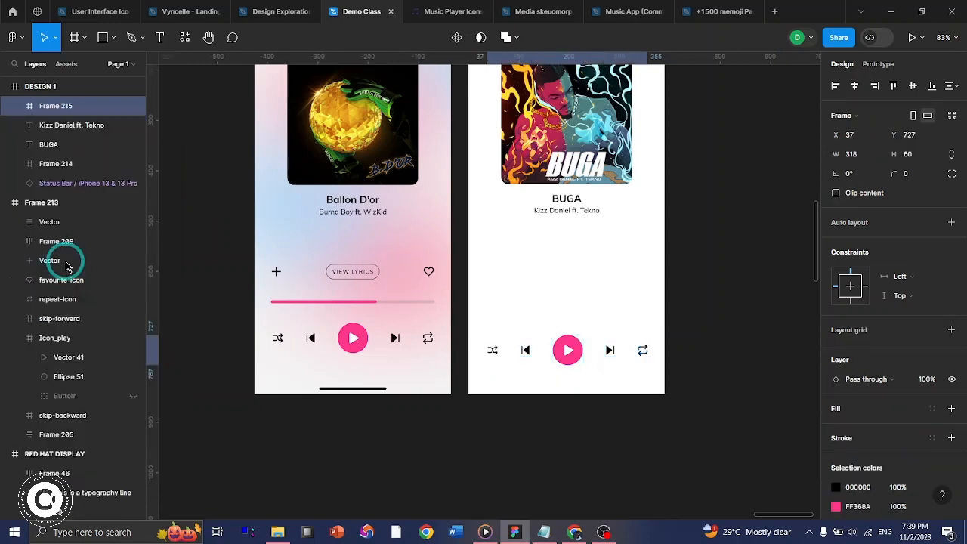
{"action": "left_click", "coordinate": [863, 222]}
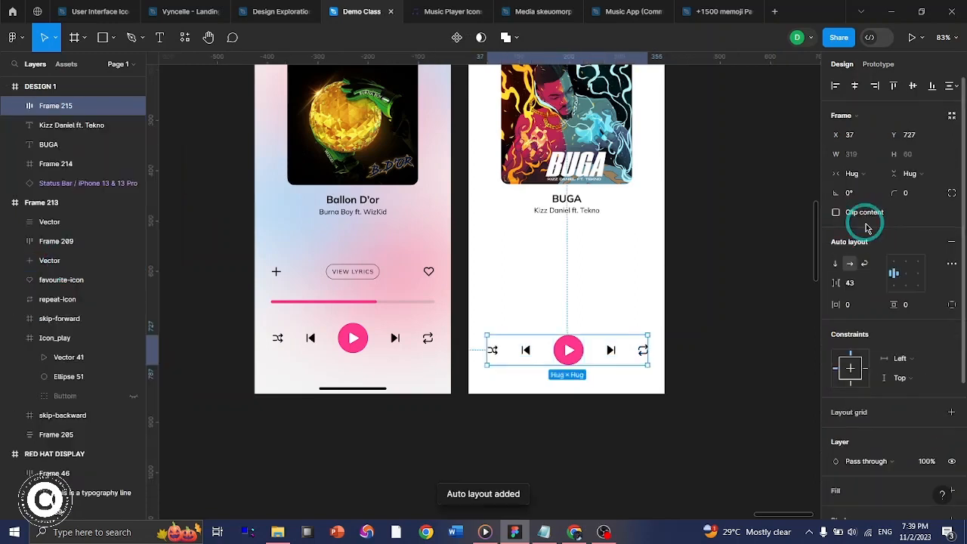
- Set the spacing between the items of the control icon row to 40
{"action": "left_click", "coordinate": [853, 284]}
{"action": "left_click", "coordinate": [856, 286]}
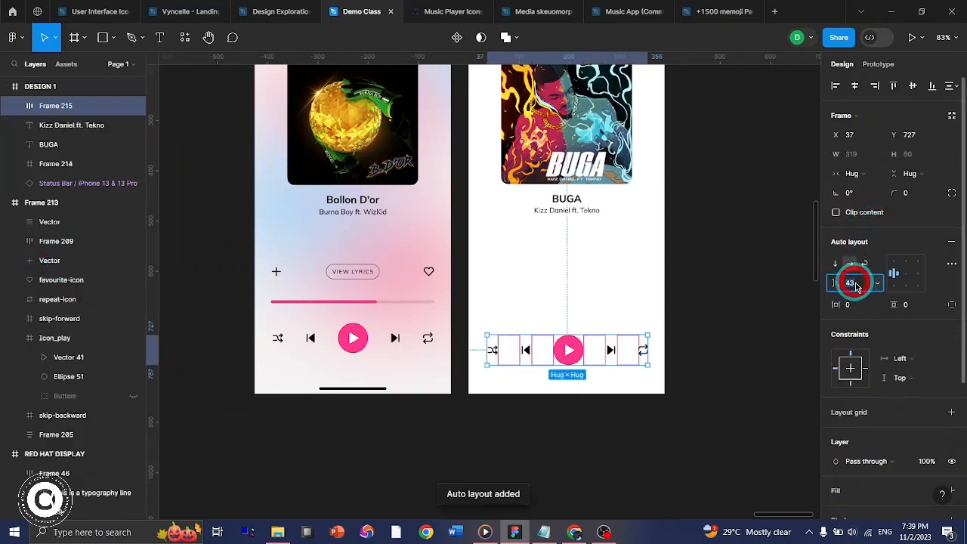
{"action": "key", "text": "Down"}
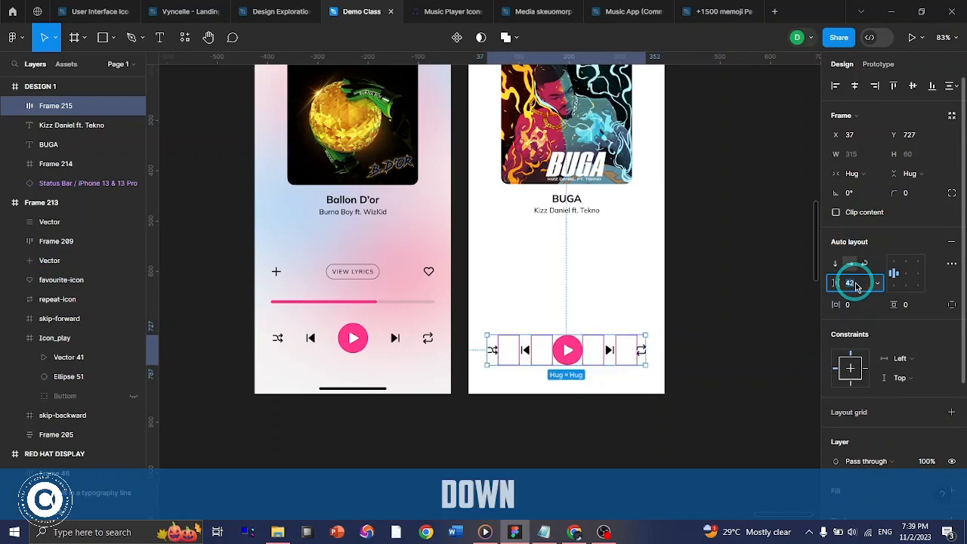
{"action": "key", "text": "Down"}
{"action": "key", "text": "Down"}
{"action": "key", "text": "Return"}
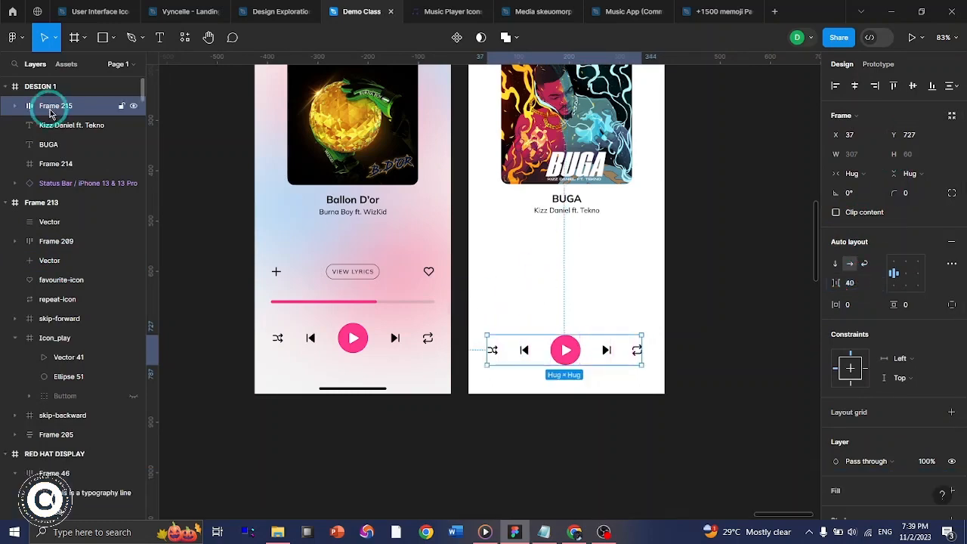
- Rename the control icon row "play buttons" and center it horizontally in the DESIGN 1 frame
{"action": "double_click", "coordinate": [52, 110]}
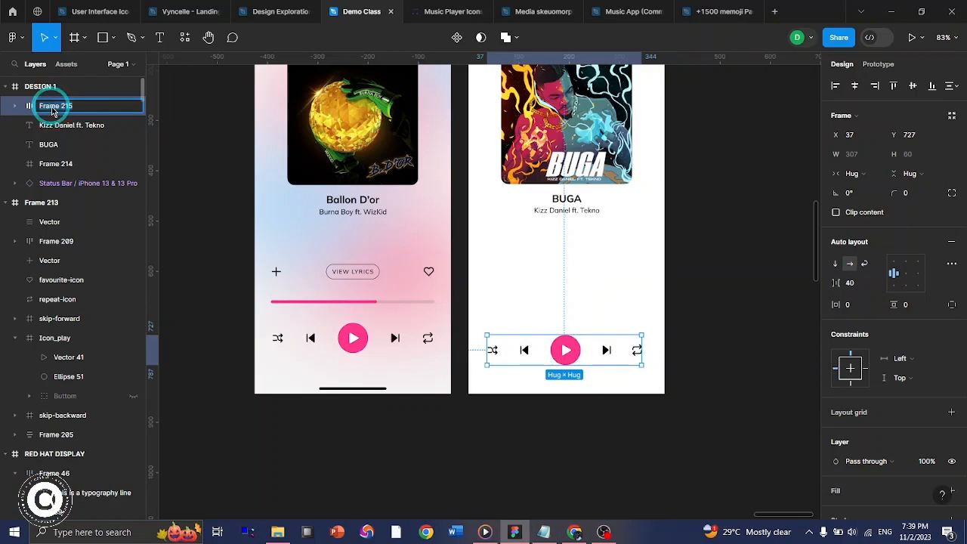
{"action": "type", "text": "play b"}
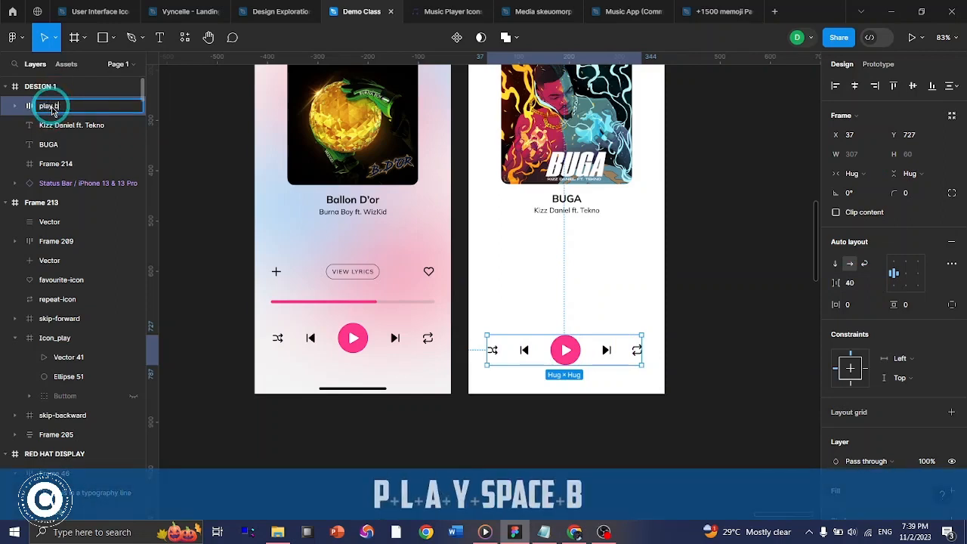
{"action": "type", "text": "uttons"}
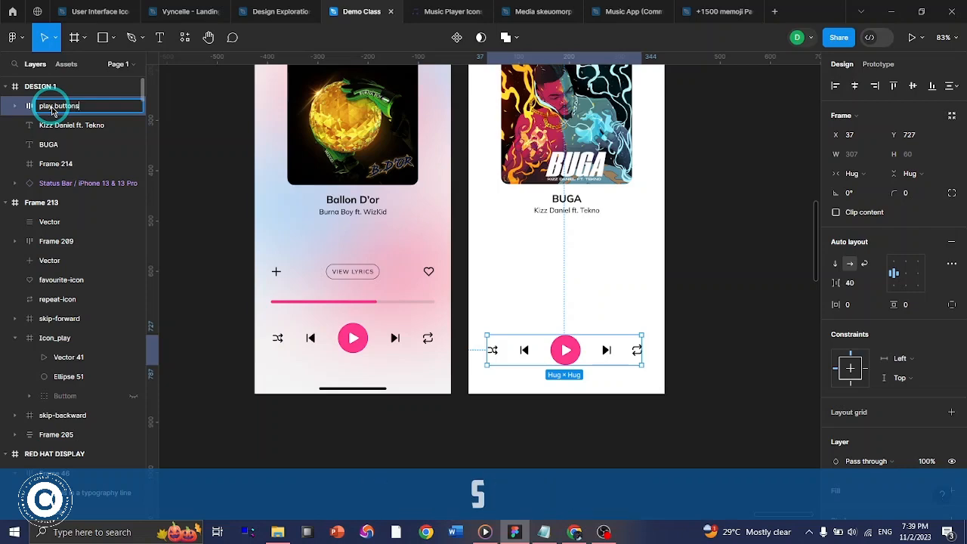
{"action": "key", "text": "Return"}
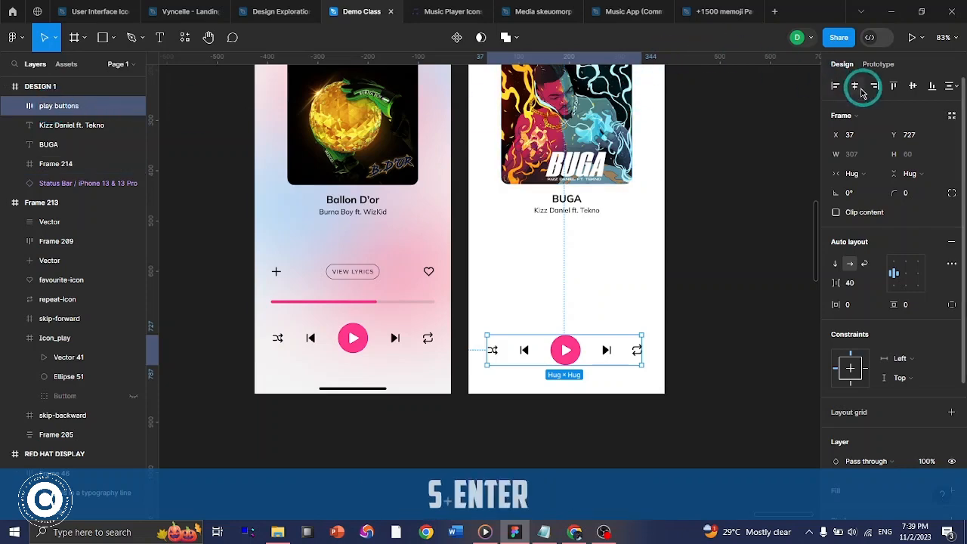
{"action": "left_click", "coordinate": [677, 350]}
- Add a column layout grid to the DESIGN 1 frame with a count of 4
{"action": "scroll", "coordinate": [678, 350], "scroll_direction": "up", "scroll_amount": 3}
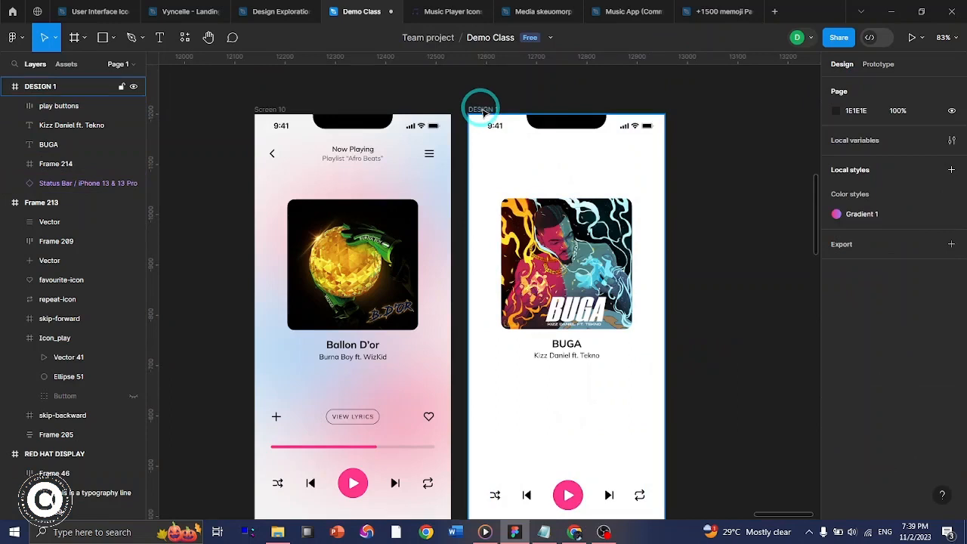
{"action": "left_click", "coordinate": [482, 109]}
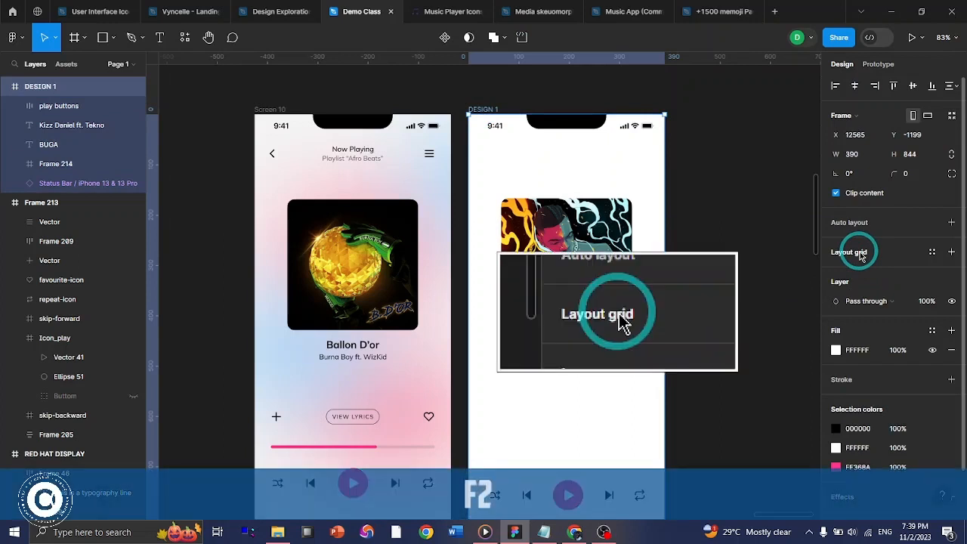
{"action": "left_click", "coordinate": [859, 255]}
{"action": "left_click", "coordinate": [836, 272]}
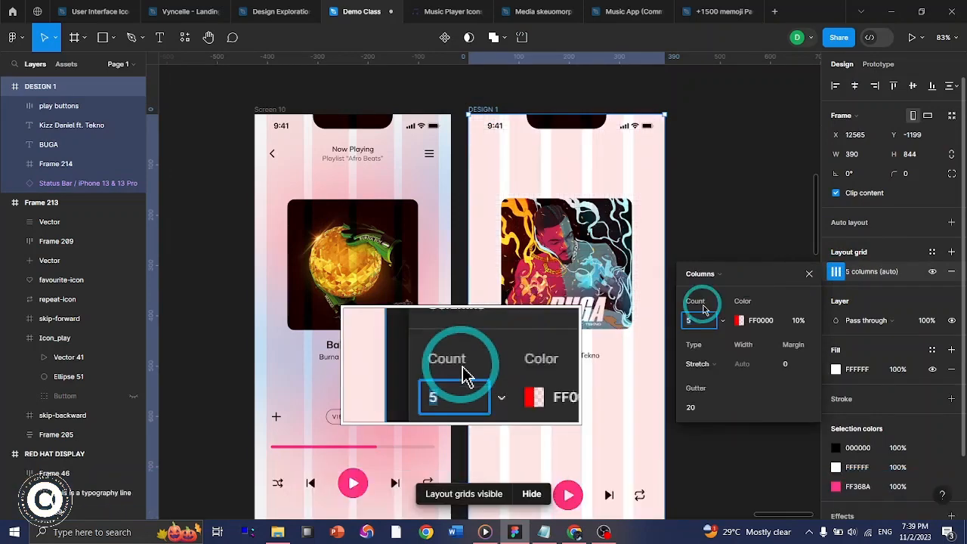
{"action": "type", "text": "4"}
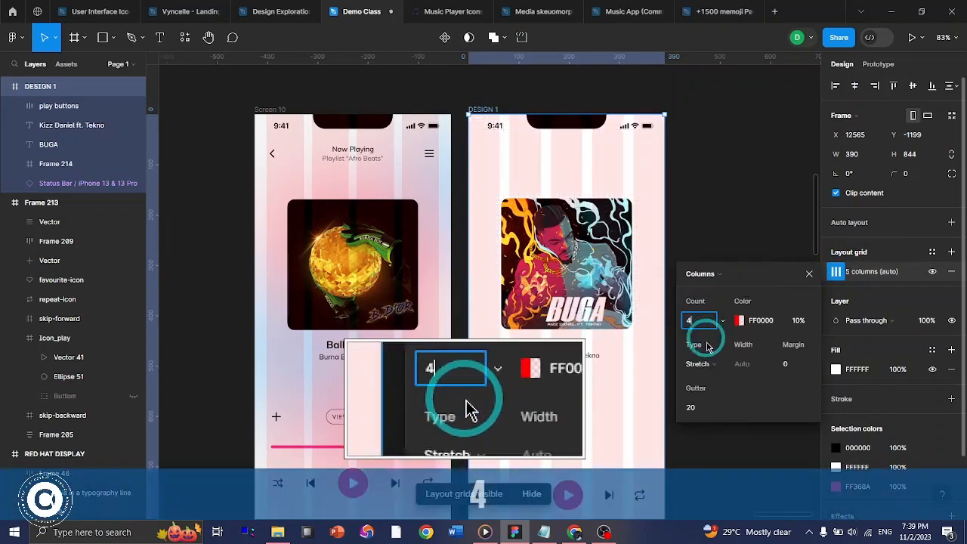
- Set the column grid's margin to 24 and its gutter to 16
{"action": "left_click", "coordinate": [788, 364]}
{"action": "type", "text": "24"}
{"action": "left_click", "coordinate": [694, 409]}
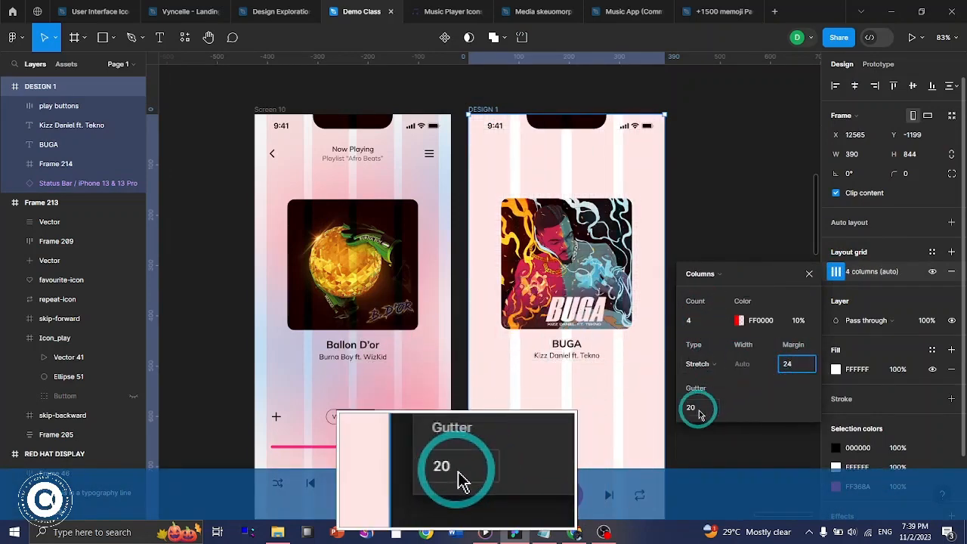
{"action": "type", "text": "16"}
{"action": "key", "text": "Return"}
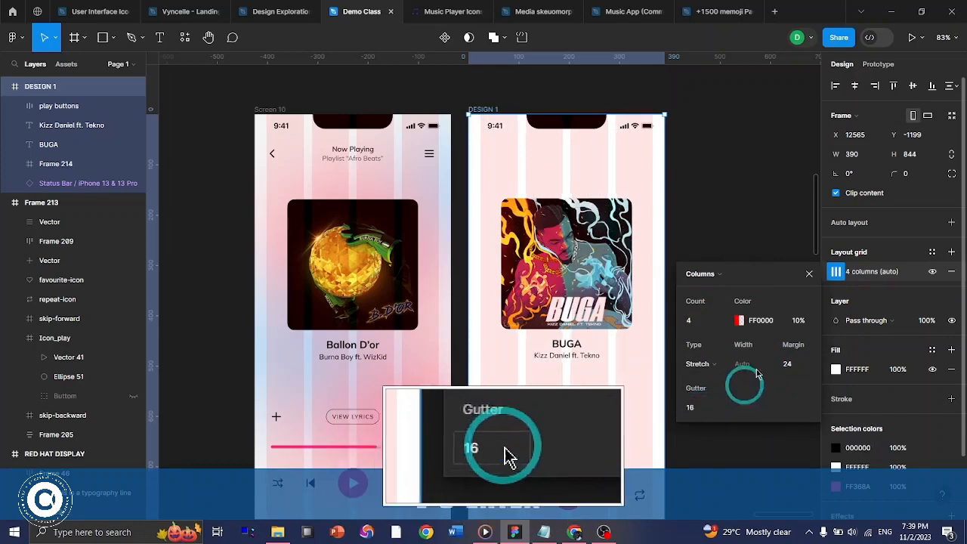
{"action": "left_click", "coordinate": [809, 274]}
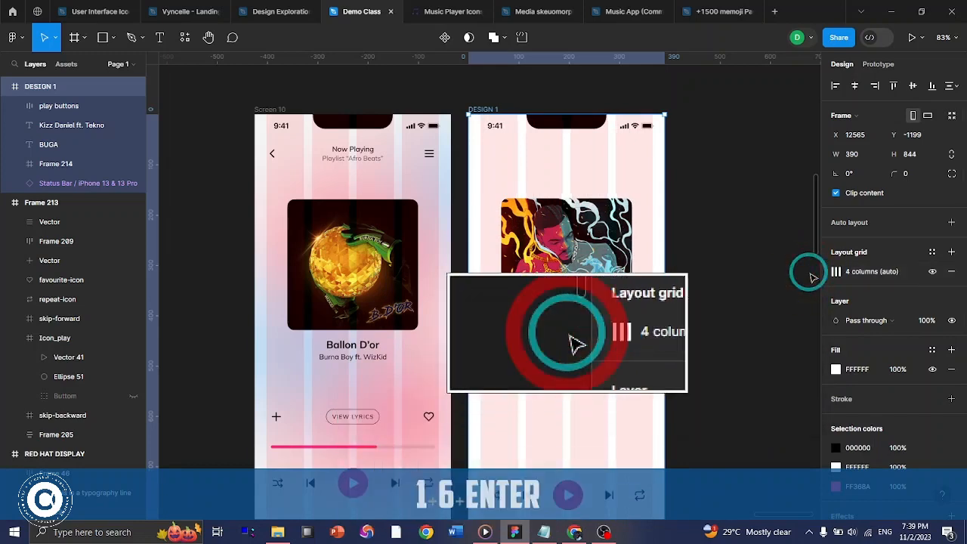
{"action": "key", "text": "F2"}
{"action": "scroll", "coordinate": [722, 274], "scroll_direction": "down", "scroll_amount": 1}
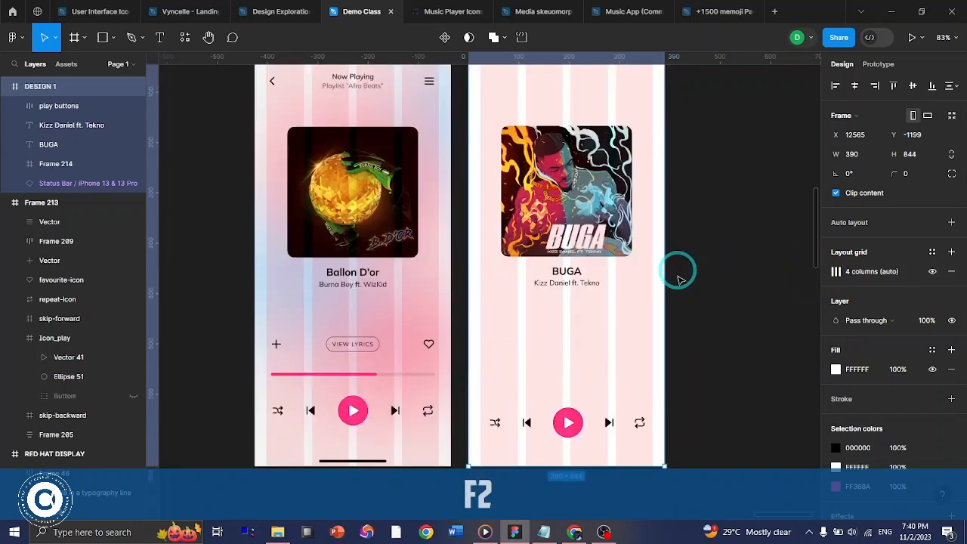
{"action": "key", "text": "shift"}
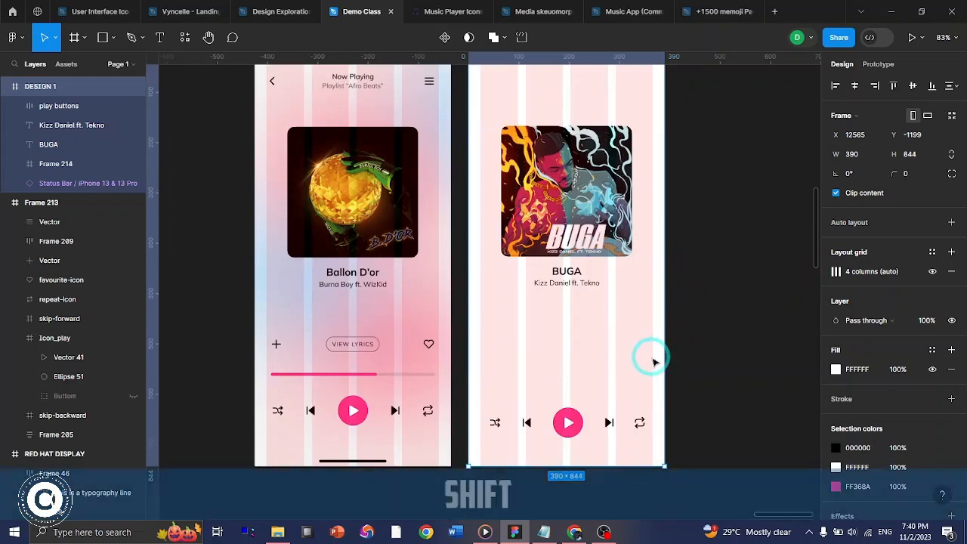
- Try automatic item spacing and a manual width change on the play buttons row, and undo both changes
{"action": "left_click", "coordinate": [598, 432]}
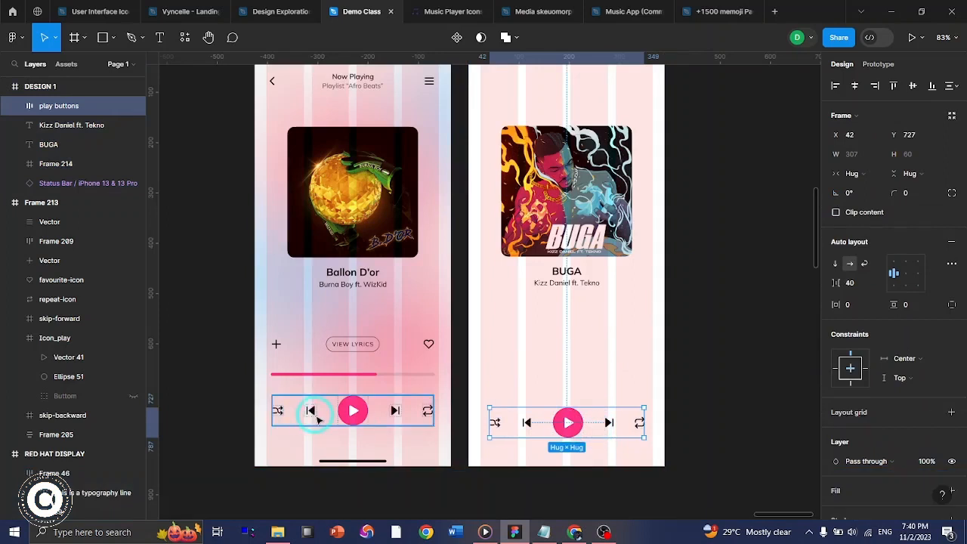
{"action": "left_click", "coordinate": [318, 420]}
{"action": "left_click", "coordinate": [503, 421]}
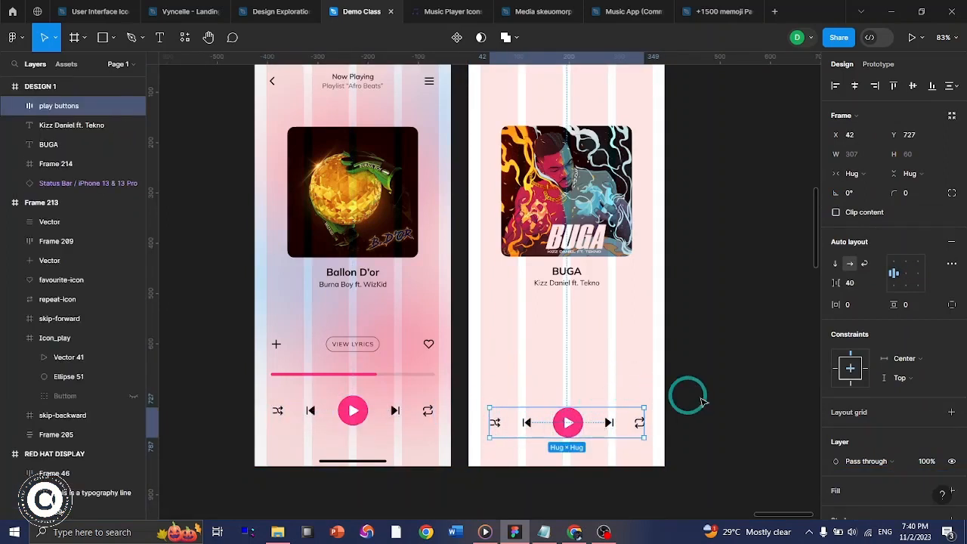
{"action": "left_click", "coordinate": [866, 281]}
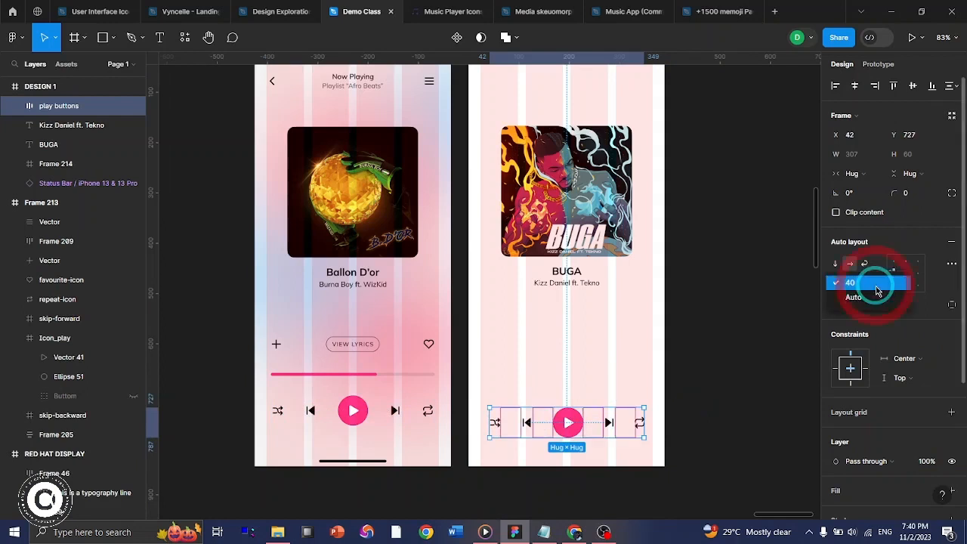
{"action": "left_click", "coordinate": [861, 296]}
{"action": "mouse_move", "coordinate": [644, 425]}
{"action": "left_mouse_down"}
{"action": "mouse_move", "coordinate": [656, 425]}
{"action": "mouse_move", "coordinate": [612, 425]}
{"action": "mouse_move", "coordinate": [627, 433]}
{"action": "left_mouse_up"}
{"action": "key", "text": "ctrl+z"}
{"action": "key", "text": "ctrl+z"}
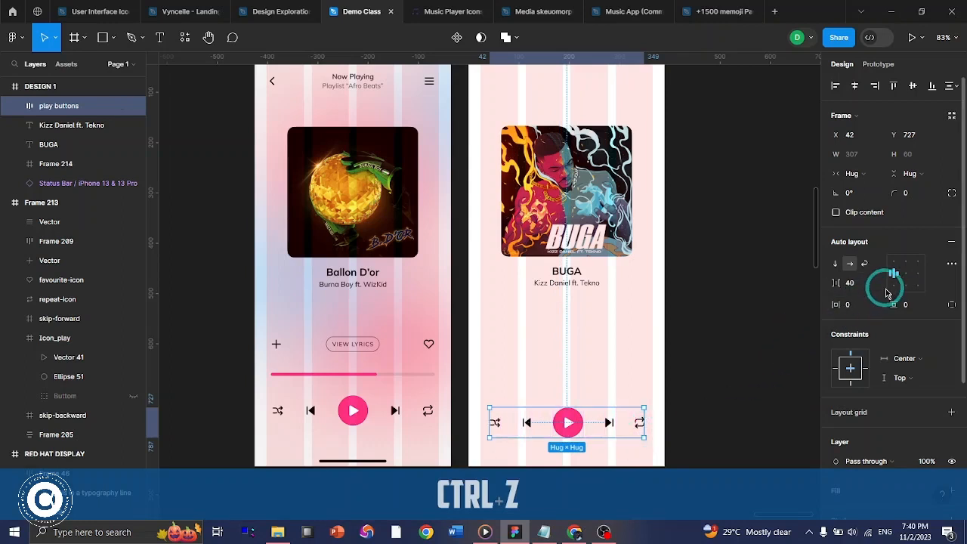
- Set the item spacing of the play buttons row to Auto
{"action": "left_click", "coordinate": [869, 283]}
{"action": "left_click", "coordinate": [852, 296]}
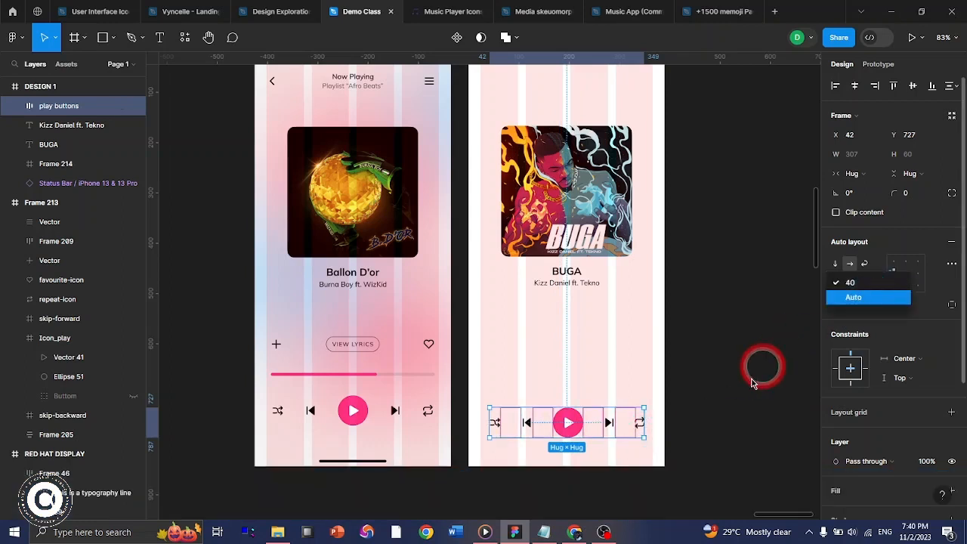
{"action": "left_click", "coordinate": [700, 434]}
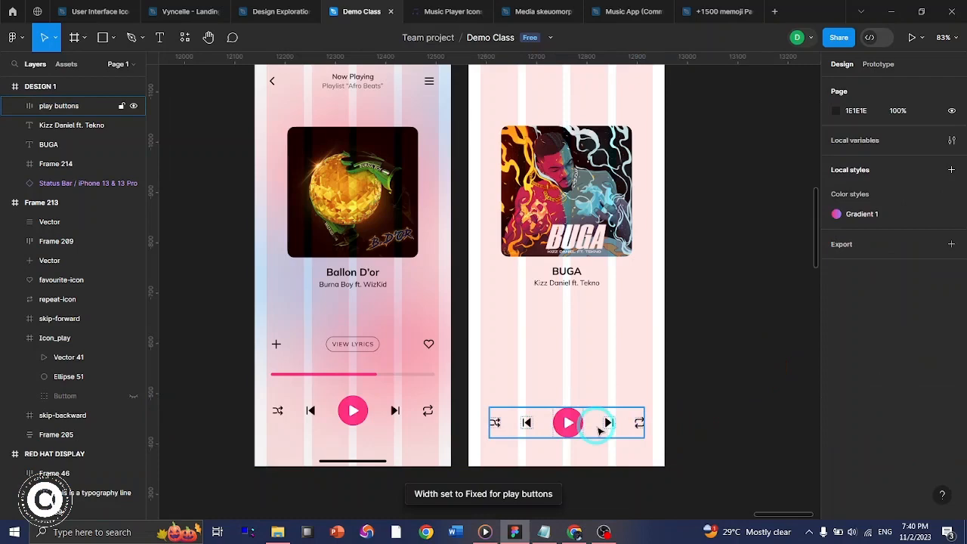
- Move the play buttons row up to Y 703 and check its alignment against Screen 10 and the column grid
{"action": "left_click", "coordinate": [601, 430]}
{"action": "key", "text": "shift+Up"}
{"action": "key", "text": "shift+Up"}
{"action": "key", "text": "shift+Up"}
{"action": "key", "text": "shift+Down"}
{"action": "key", "text": "shift+Up"}
{"action": "key", "text": "shift+Up"}
{"action": "key", "text": "shift+Up"}
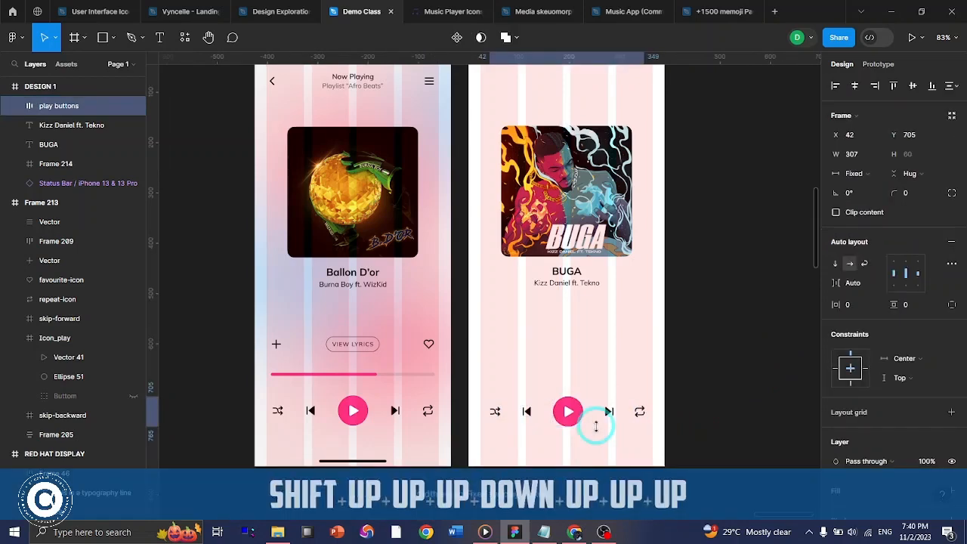
{"action": "scroll", "coordinate": [528, 412], "scroll_direction": "down", "scroll_amount": 2}
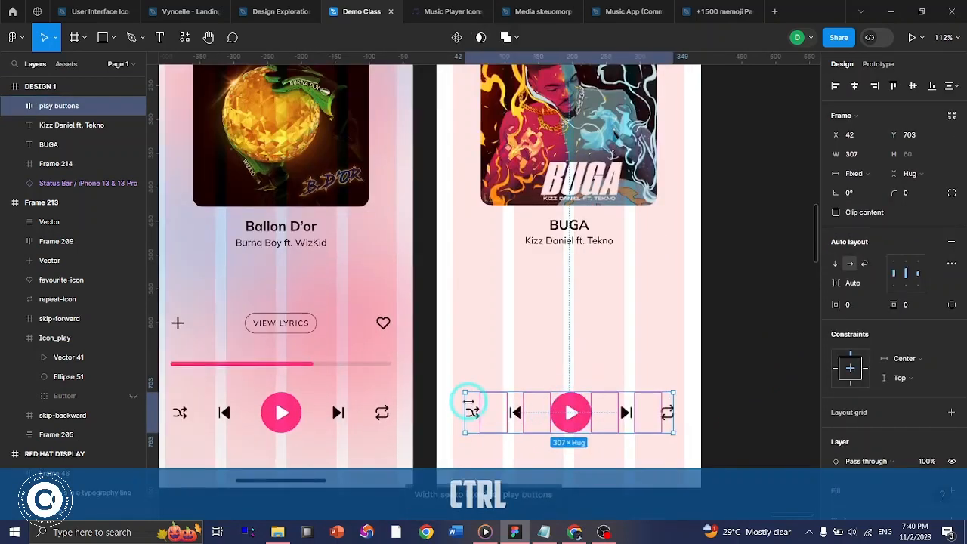
{"action": "scroll", "coordinate": [474, 408], "scroll_direction": "up", "scroll_amount": 5}
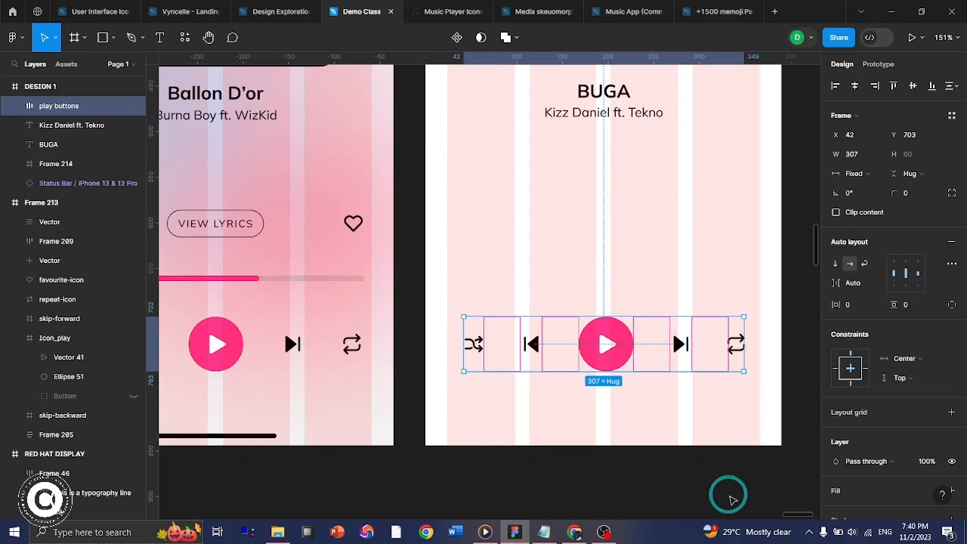
{"action": "left_click", "coordinate": [729, 497]}
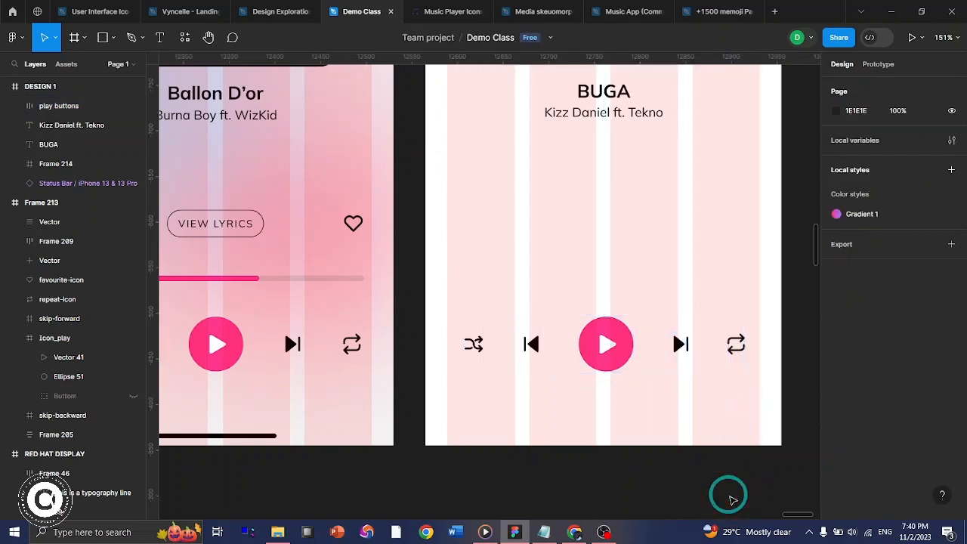
{"action": "scroll", "coordinate": [615, 383], "scroll_direction": "down", "scroll_amount": 3}
{"action": "scroll", "coordinate": [615, 384], "scroll_direction": "down", "scroll_amount": 5, "text": "ctrl"}
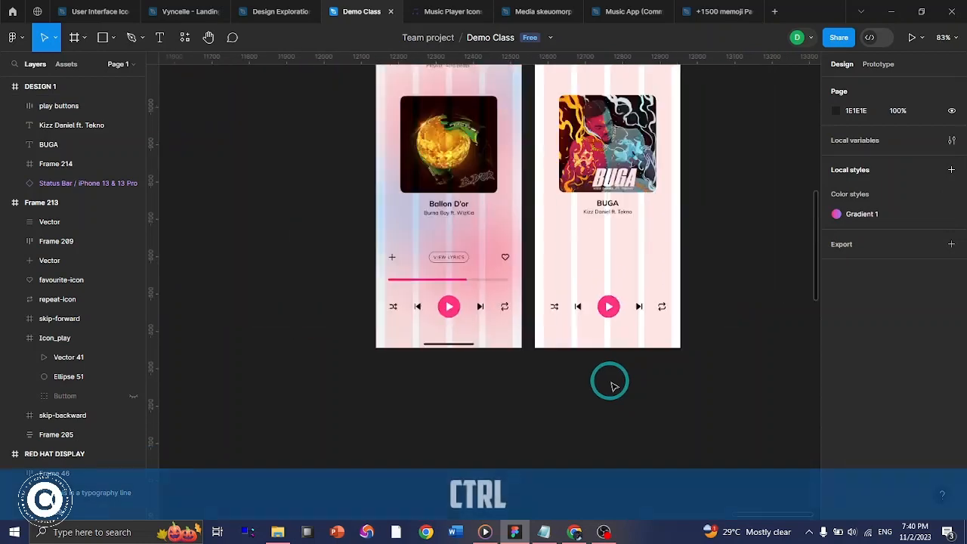
- Duplicate the DAY 5 banner, place the copy below Screen 10 and DESIGN 1, and narrow it to a width of 1333
{"action": "scroll", "coordinate": [614, 385], "scroll_direction": "up", "scroll_amount": 6}
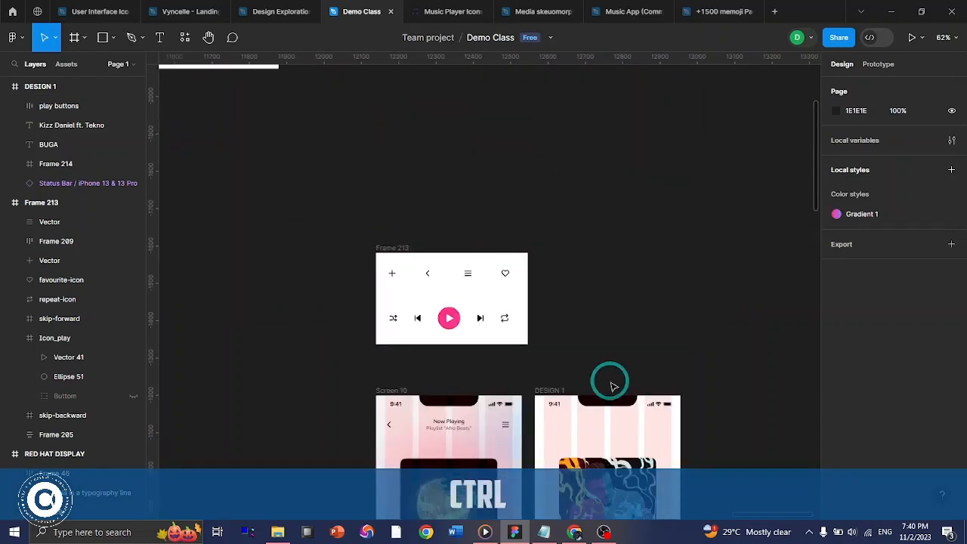
{"action": "scroll", "coordinate": [552, 319], "scroll_direction": "left", "scroll_amount": 8}
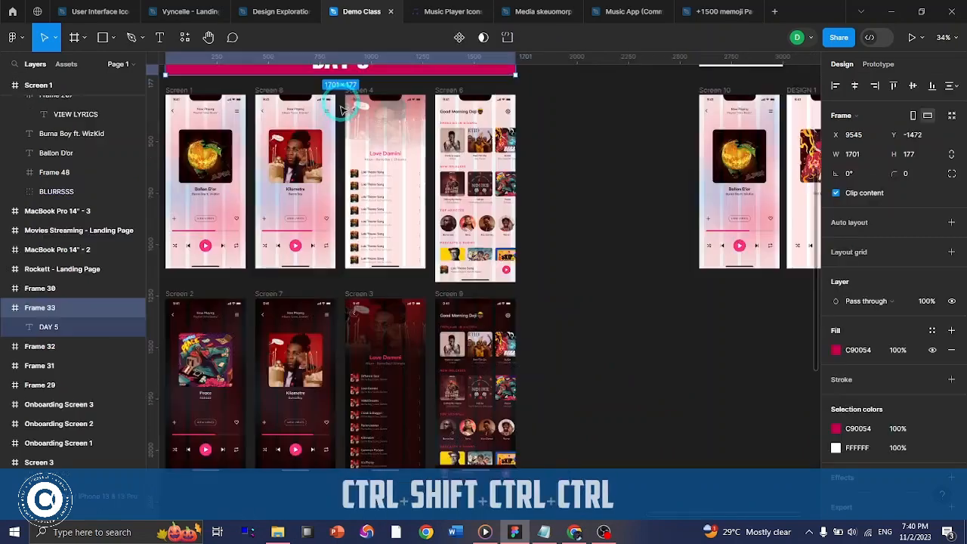
{"action": "scroll", "coordinate": [340, 117], "scroll_direction": "up", "scroll_amount": 1}
{"action": "key", "text": "alt"}
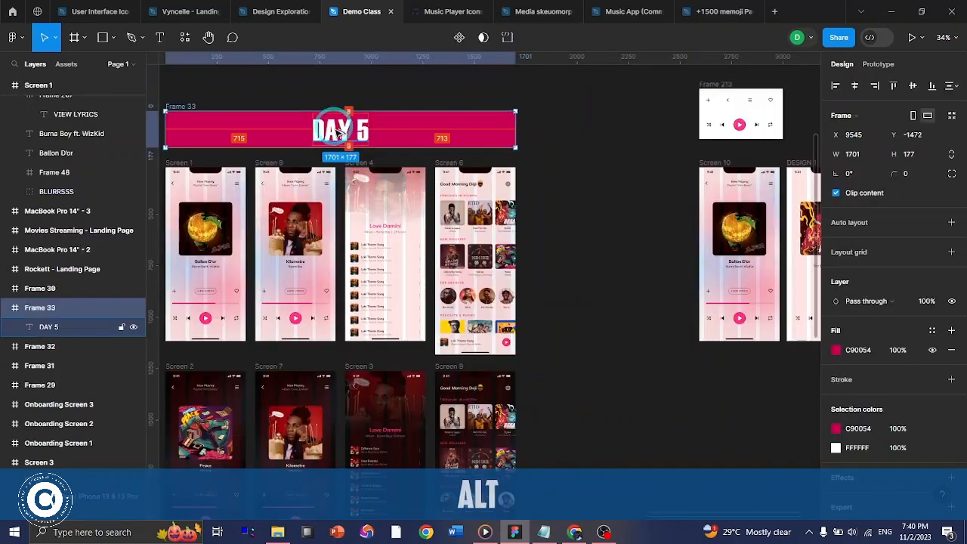
{"action": "left_click_drag", "start_coordinate": [762, 435], "coordinate": [593, 438]}
{"action": "scroll", "coordinate": [593, 438], "scroll_direction": "right", "scroll_amount": 1}
{"action": "left_click_drag", "start_coordinate": [310, 436], "coordinate": [386, 443]}
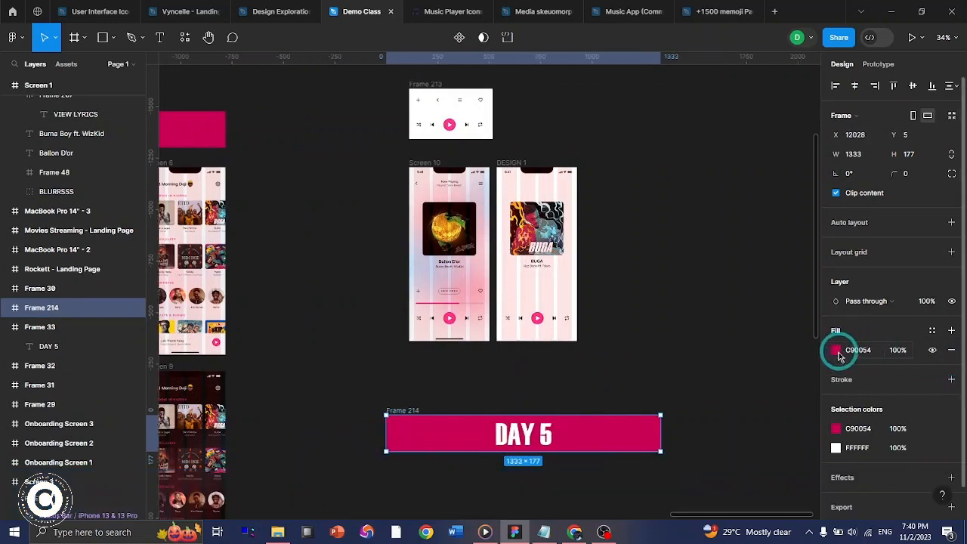
- Set the copied banner's background fill to white (FFFFFF) and its title text to black (000000)
{"action": "left_click", "coordinate": [838, 350]}
{"action": "left_click_drag", "start_coordinate": [690, 302], "coordinate": [648, 160]}
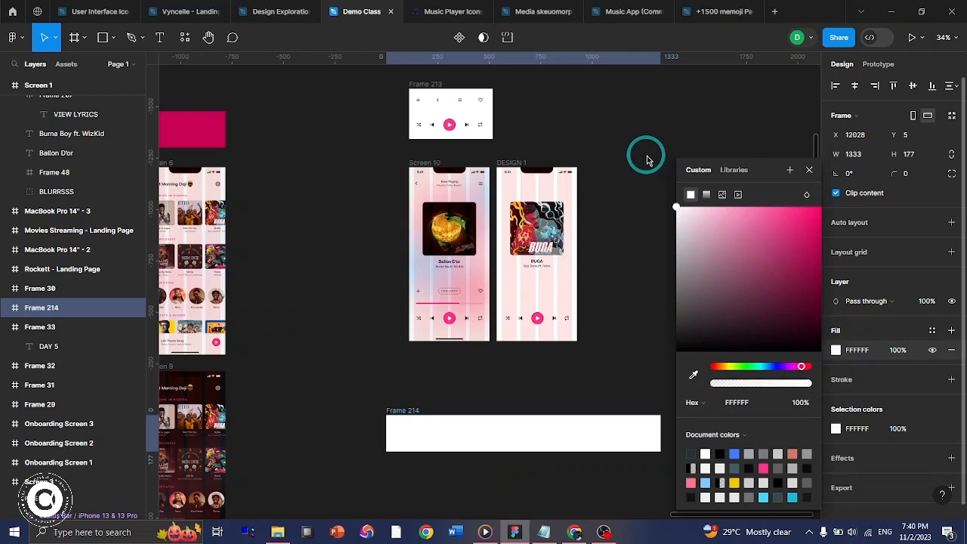
{"action": "left_click", "coordinate": [807, 168]}
{"action": "left_click", "coordinate": [538, 433], "text": "ctrl"}
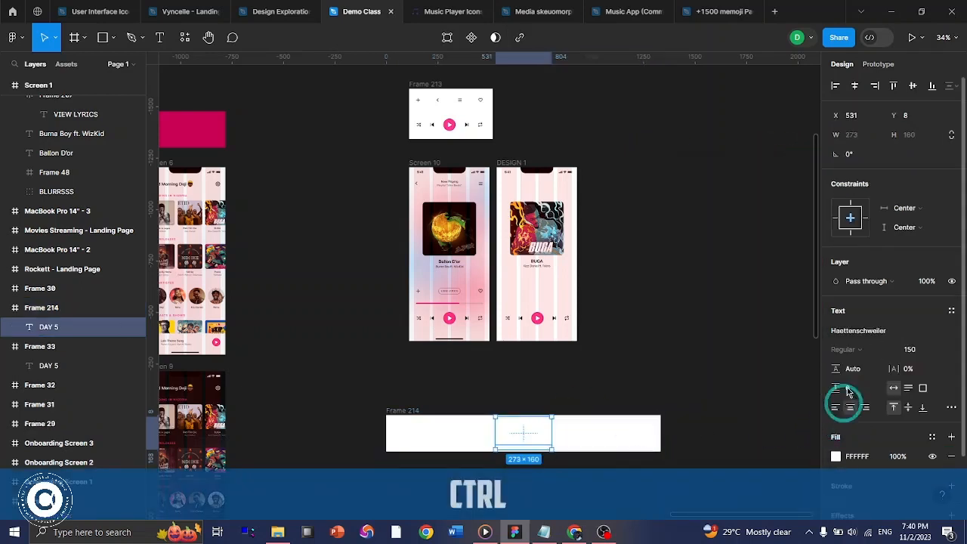
{"action": "left_click", "coordinate": [856, 457]}
{"action": "type", "text": "0"}
{"action": "key", "text": "Return"}
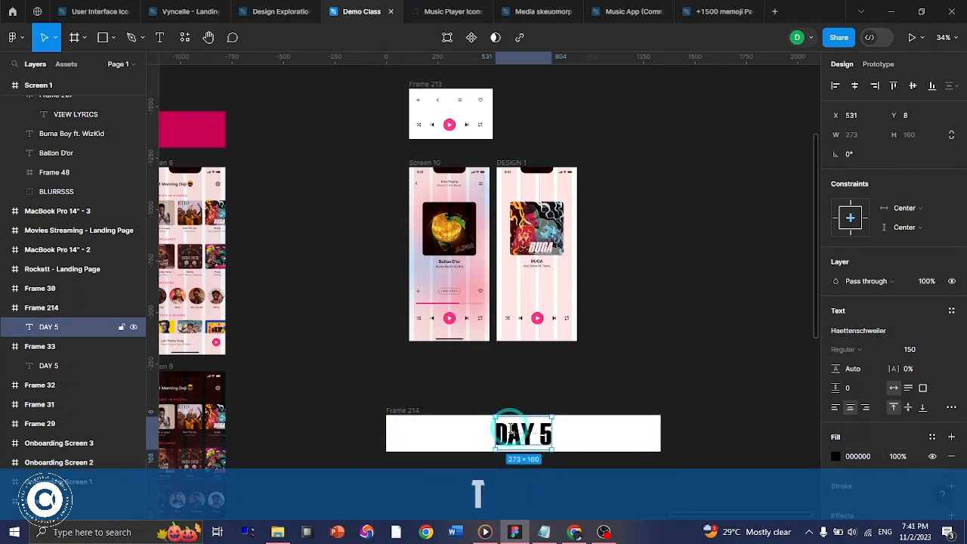
- Replace the copied banner's title text with "icons8"
{"action": "key", "text": "t"}
{"action": "double_click", "coordinate": [510, 429]}
{"action": "type", "text": "www"}
{"action": "key", "text": "BackSpace"}
{"action": "key", "text": "BackSpace"}
{"action": "key", "text": "BackSpace"}
{"action": "key", "text": "BackSpace"}
{"action": "type", "text": "icons"}
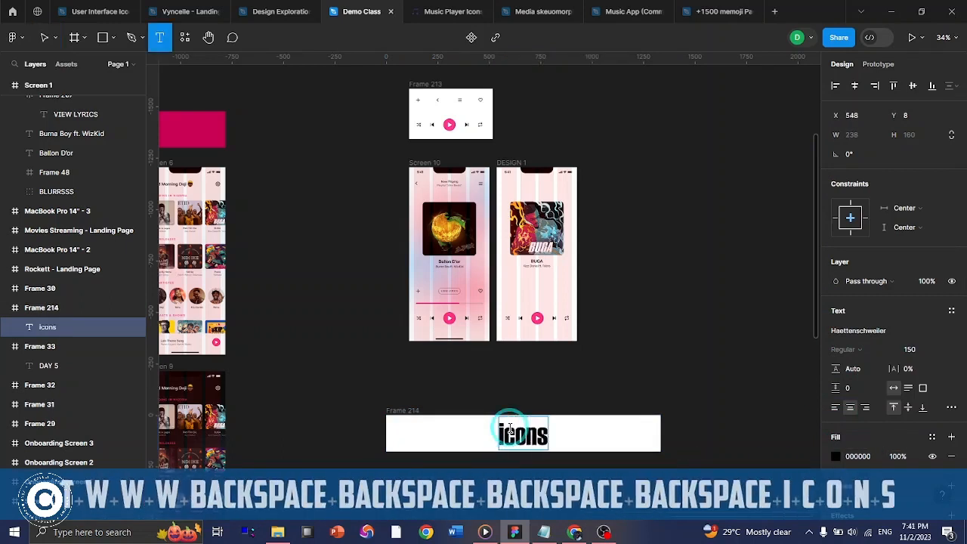
{"action": "type", "text": "8"}
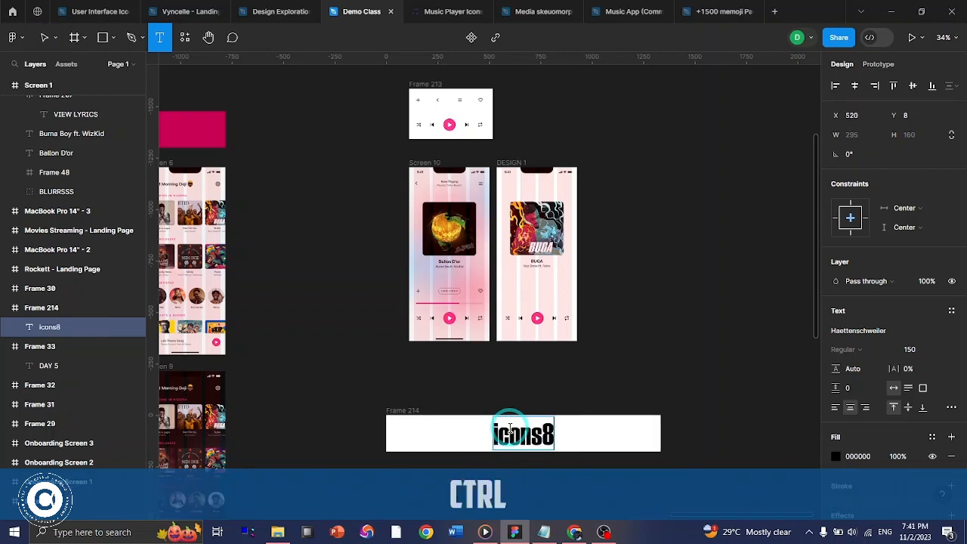
{"action": "key", "text": "ctrl+Return"}
{"action": "left_click", "coordinate": [773, 415]}
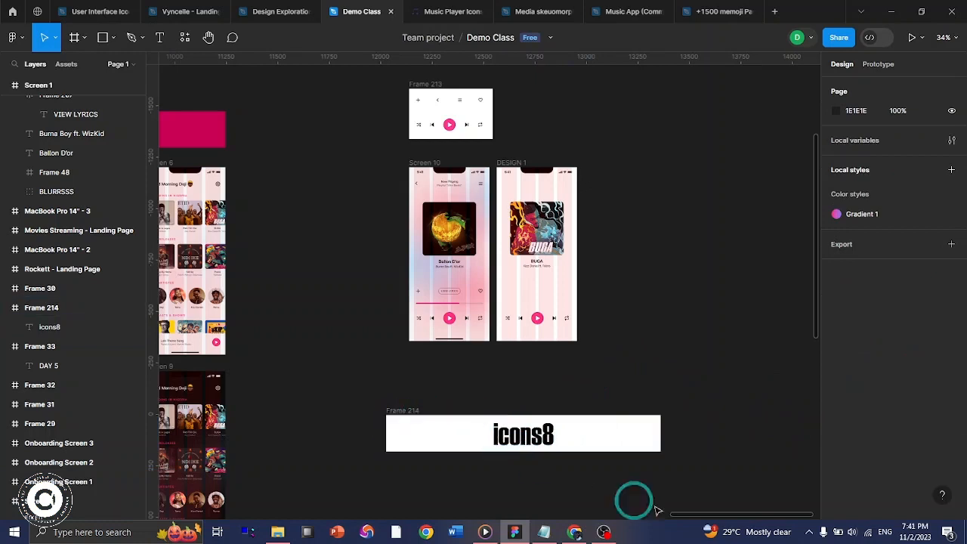
- Delete the icons8 banner frame below the two phone screens
{"action": "scroll", "coordinate": [555, 427], "scroll_direction": "up", "scroll_amount": 3, "text": "ctrl"}
{"action": "scroll", "coordinate": [555, 417], "scroll_direction": "down", "scroll_amount": 2}
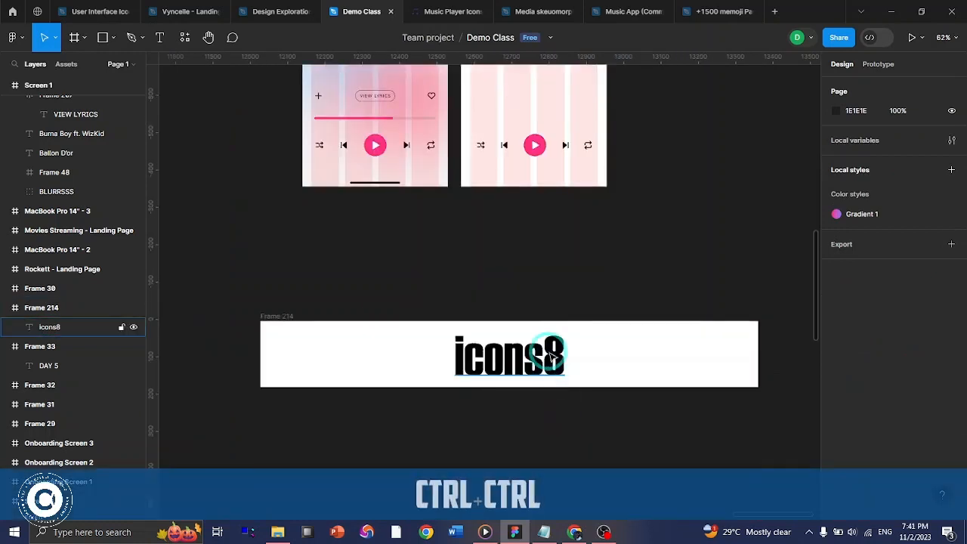
{"action": "scroll", "coordinate": [552, 356], "scroll_direction": "up", "scroll_amount": 3}
{"action": "scroll", "coordinate": [552, 354], "scroll_direction": "down", "scroll_amount": 3}
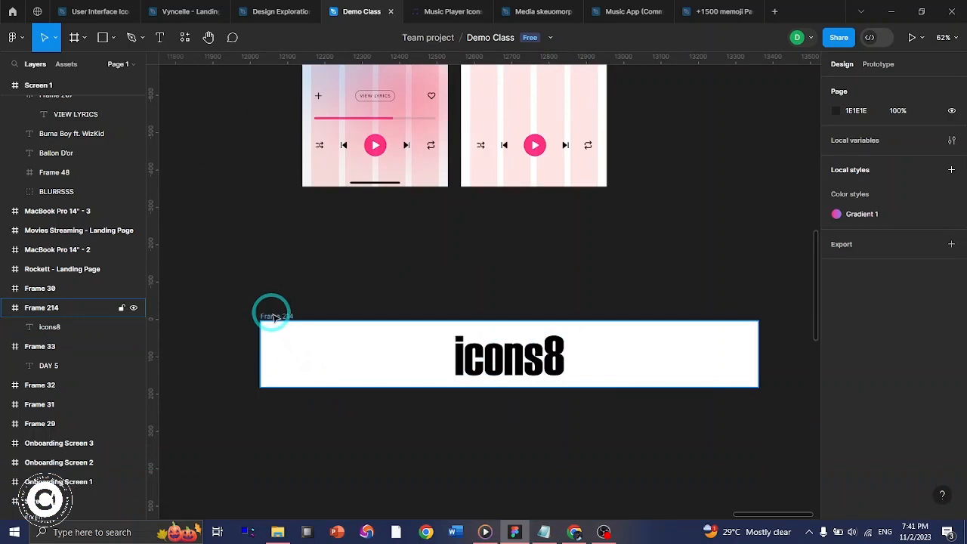
{"action": "scroll", "coordinate": [529, 264], "scroll_direction": "up", "scroll_amount": 2, "text": "ctrl"}
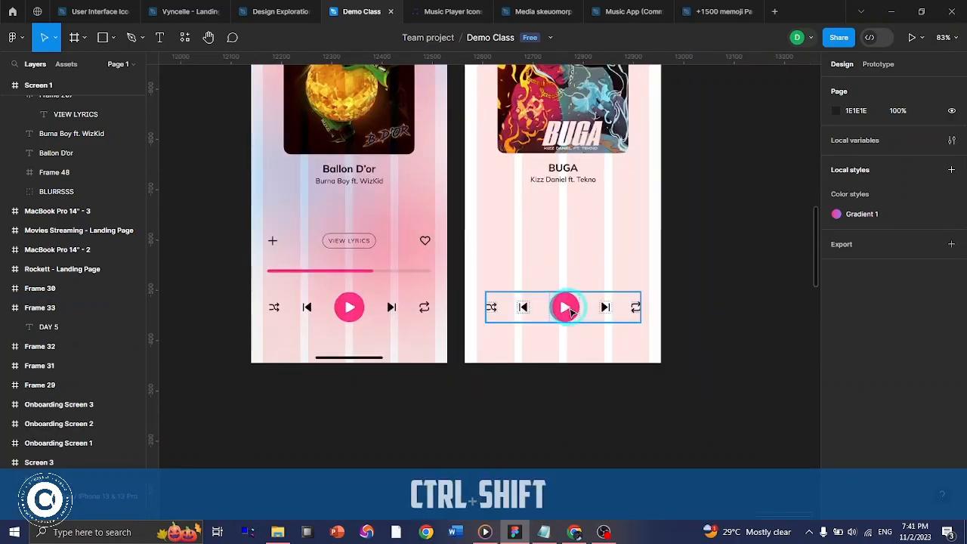
- Hide the layout grids and inspect the plus, VIEW LYRICS and heart row in Screen 10
{"action": "key", "text": "ctrl+shift+g"}
{"action": "scroll", "coordinate": [271, 311], "scroll_direction": "up", "scroll_amount": 4, "text": "ctrl"}
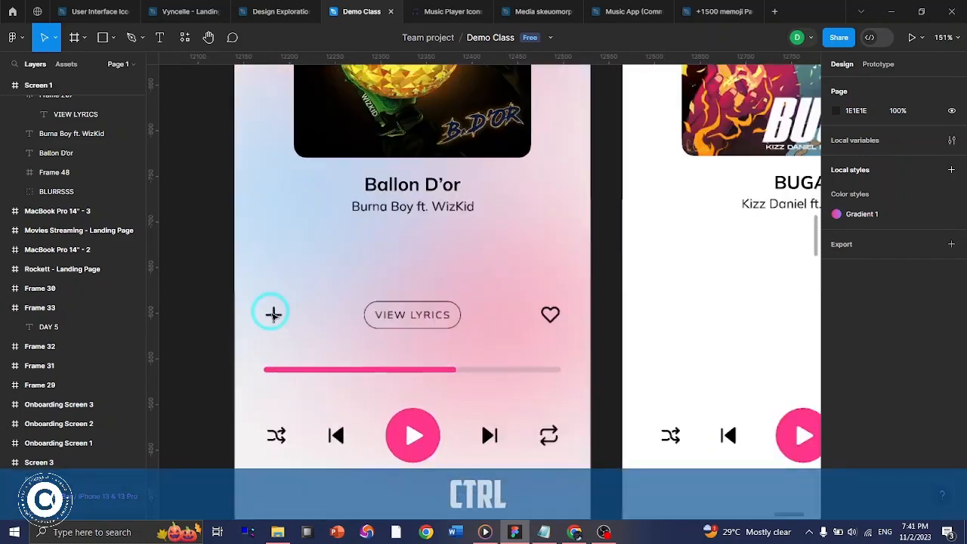
{"action": "scroll", "coordinate": [273, 314], "scroll_direction": "down", "scroll_amount": 6, "text": "ctrl"}
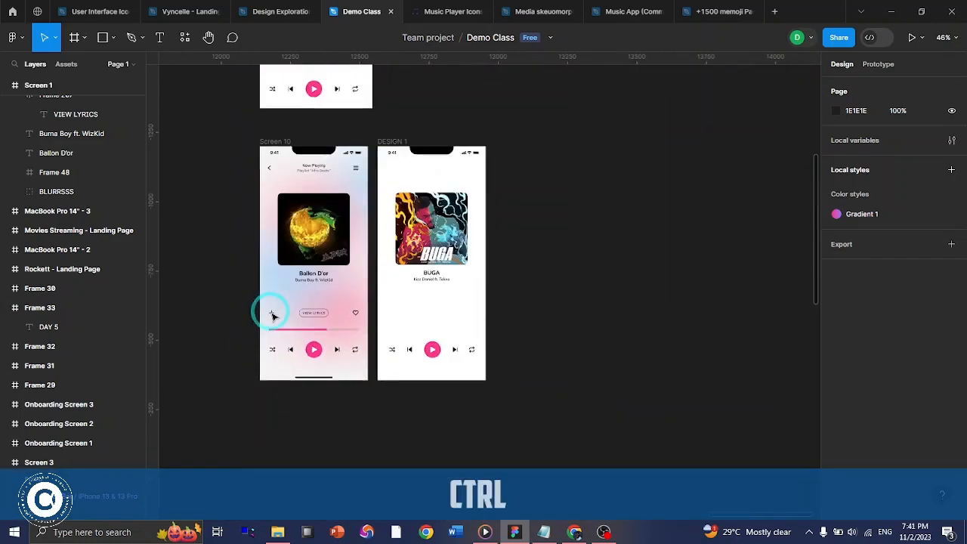
- Move the plus and favourite icons from Frame 213 into DESIGN 1 above the play buttons row, at Y 603
{"action": "left_click", "coordinate": [271, 199]}
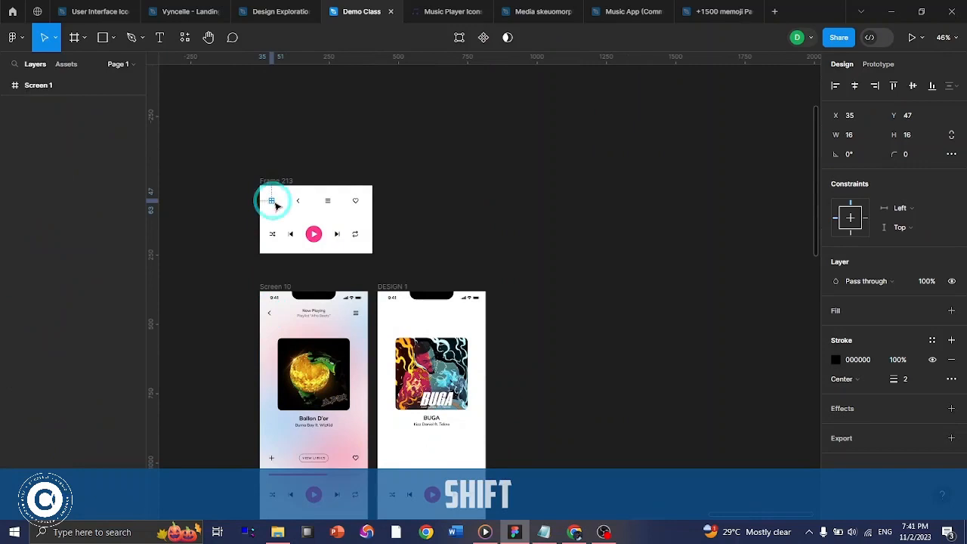
{"action": "left_click", "coordinate": [356, 201], "text": "shift"}
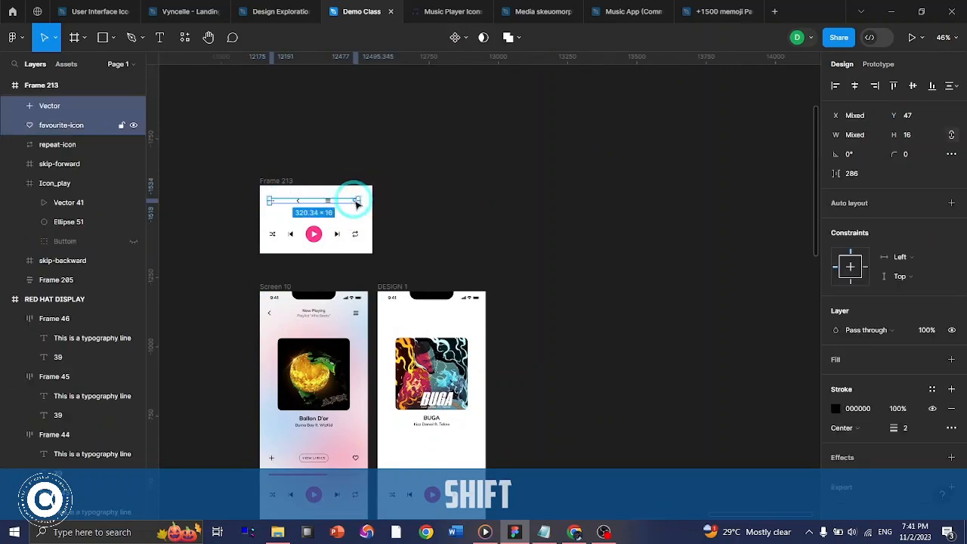
{"action": "left_click_drag", "start_coordinate": [357, 201], "coordinate": [394, 311]}
{"action": "scroll", "coordinate": [394, 311], "scroll_direction": "up", "scroll_amount": 5}
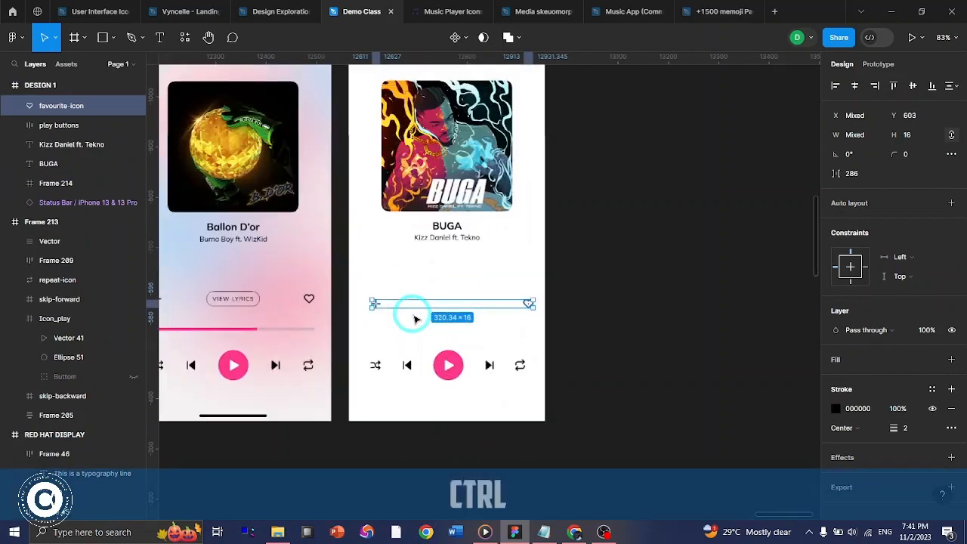
{"action": "scroll", "coordinate": [423, 326], "scroll_direction": "up", "scroll_amount": 3}
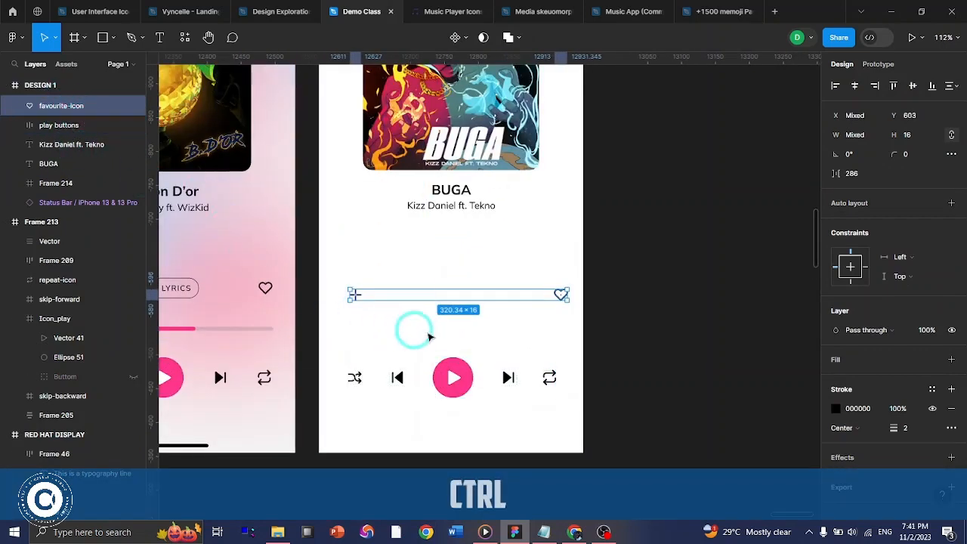
- Try grouping the plus and favourite icons, undo the grouping, and show the layout grids again
{"action": "key", "text": "ctrl+g"}
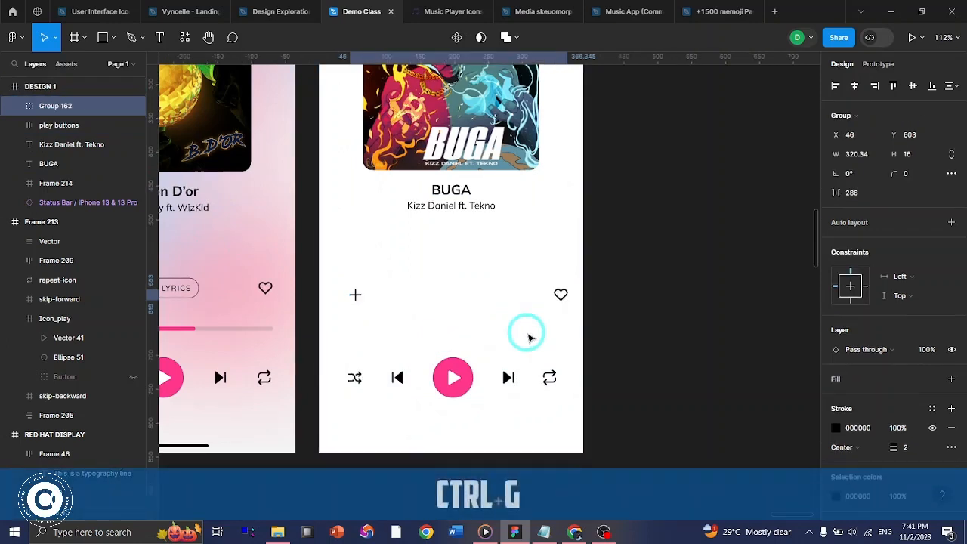
{"action": "key", "text": "ctrl+z"}
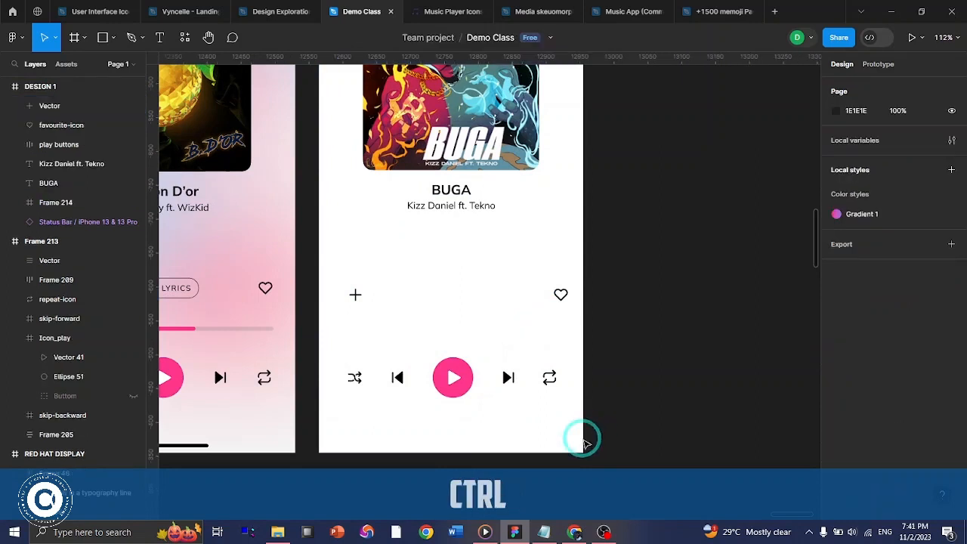
{"action": "left_click", "coordinate": [583, 438]}
{"action": "key", "text": "shift+g"}
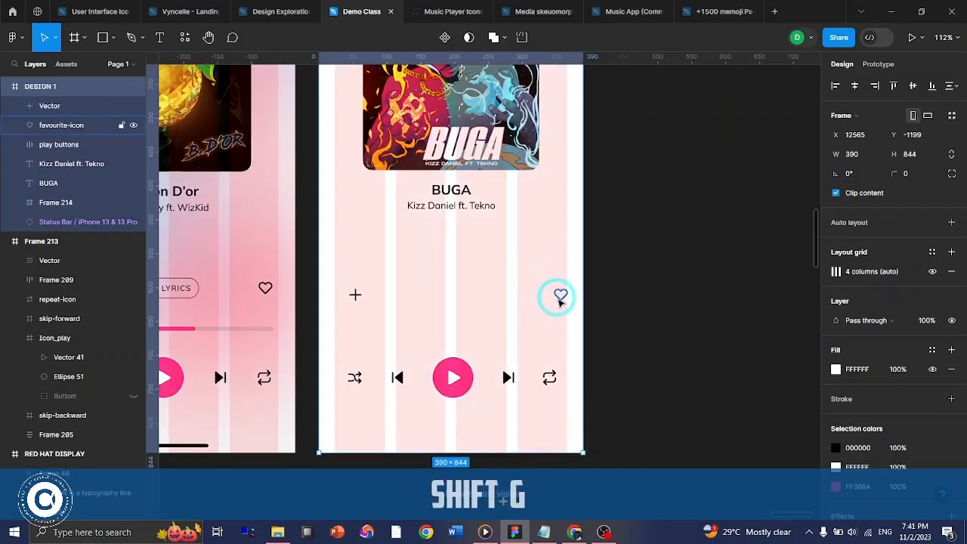
- Nudge the favourite icon in DESIGN 1 left, inside the last grid column
{"action": "left_click", "coordinate": [560, 296]}
{"action": "key", "text": "Left"}
{"action": "key", "text": "Left"}
{"action": "key", "text": "Left"}
{"action": "key", "text": "Left"}
{"action": "key", "text": "Left"}
{"action": "key", "text": "Left"}
{"action": "key", "text": "Left"}
{"action": "key", "text": "Left"}
{"action": "key", "text": "Left"}
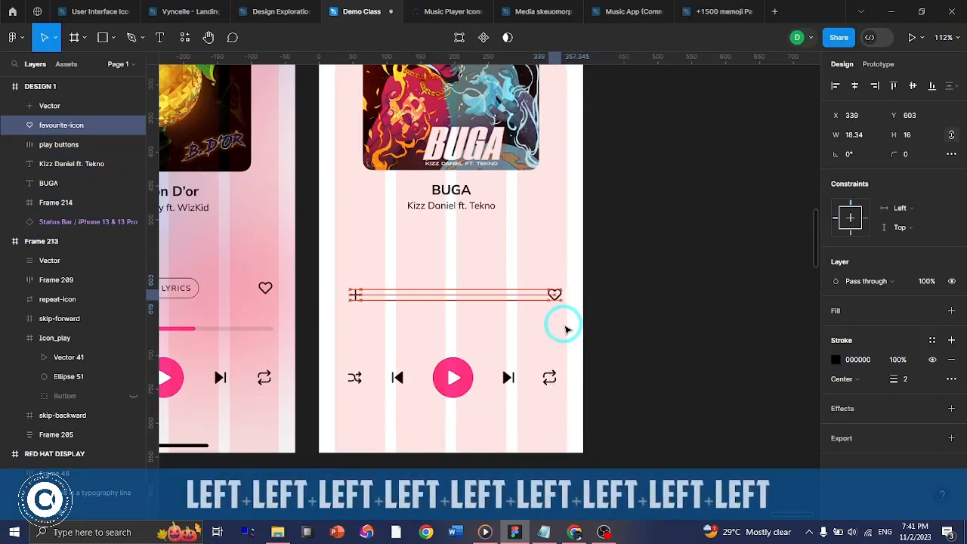
{"action": "key", "text": "Left"}
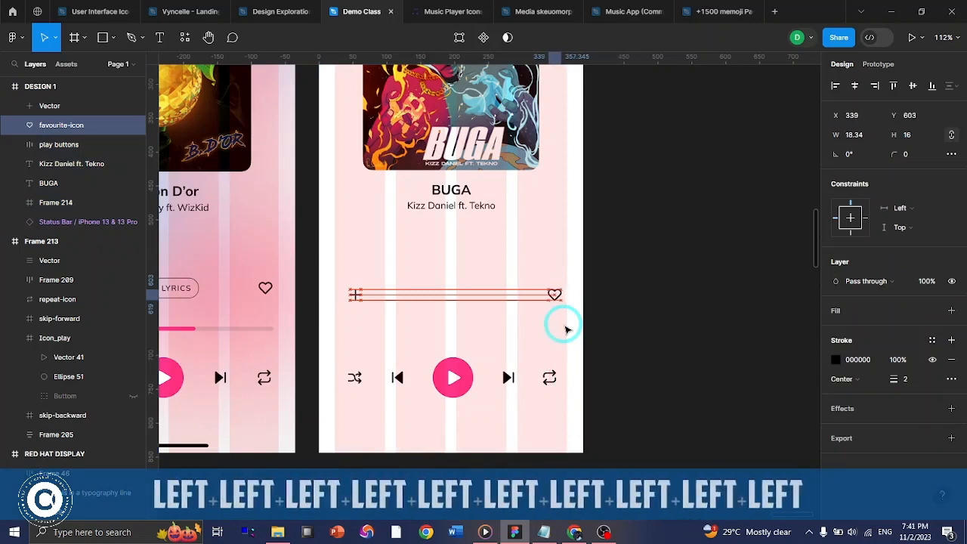
- Move the plus icon in DESIGN 1 left to X 37 and check the horizontal centring of the play buttons row
{"action": "left_click", "coordinate": [356, 293]}
{"action": "key", "text": "Left"}
{"action": "key", "text": "Left"}
{"action": "key", "text": "Left"}
{"action": "key", "text": "Left"}
{"action": "key", "text": "Left"}
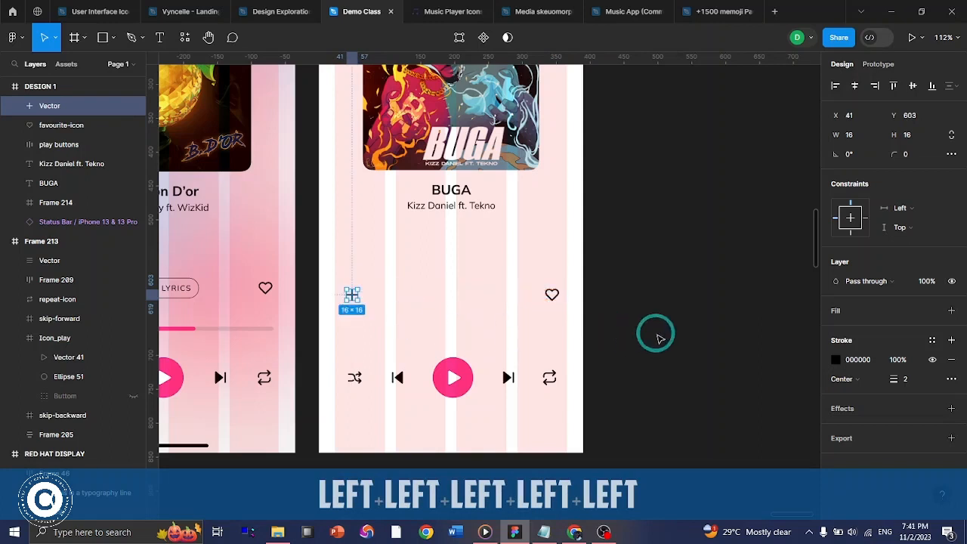
{"action": "key", "text": "Left"}
{"action": "key", "text": "Left"}
{"action": "key", "text": "Left"}
{"action": "key", "text": "Left"}
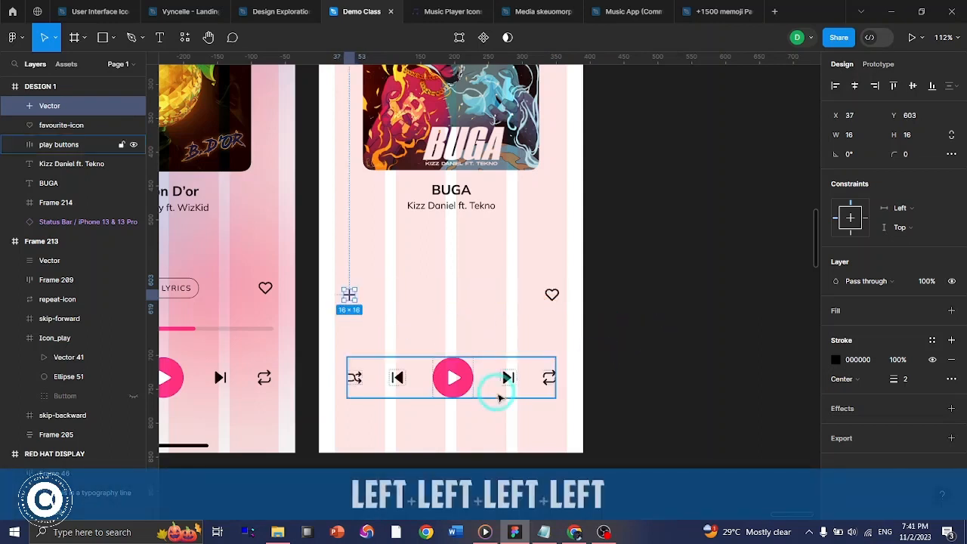
{"action": "left_click", "coordinate": [500, 388]}
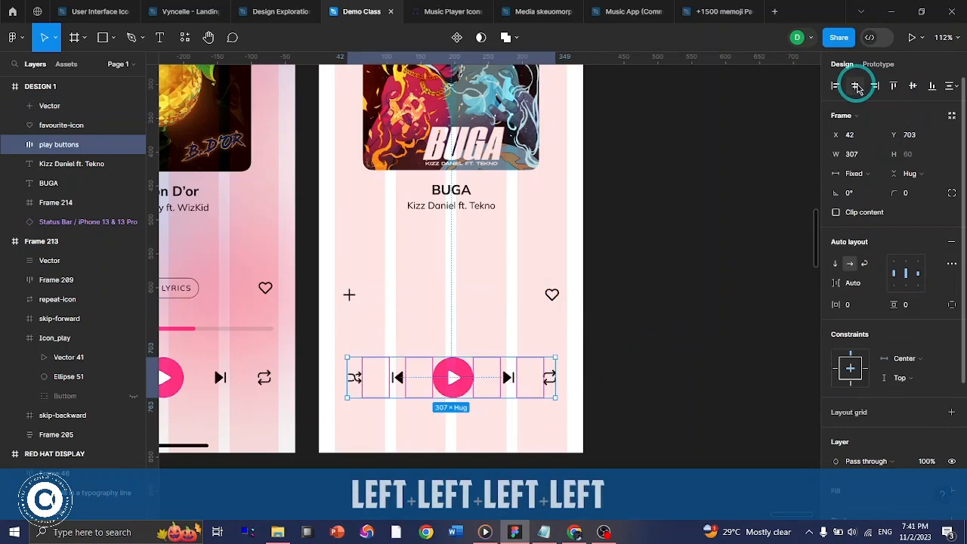
{"action": "left_click", "coordinate": [621, 329]}
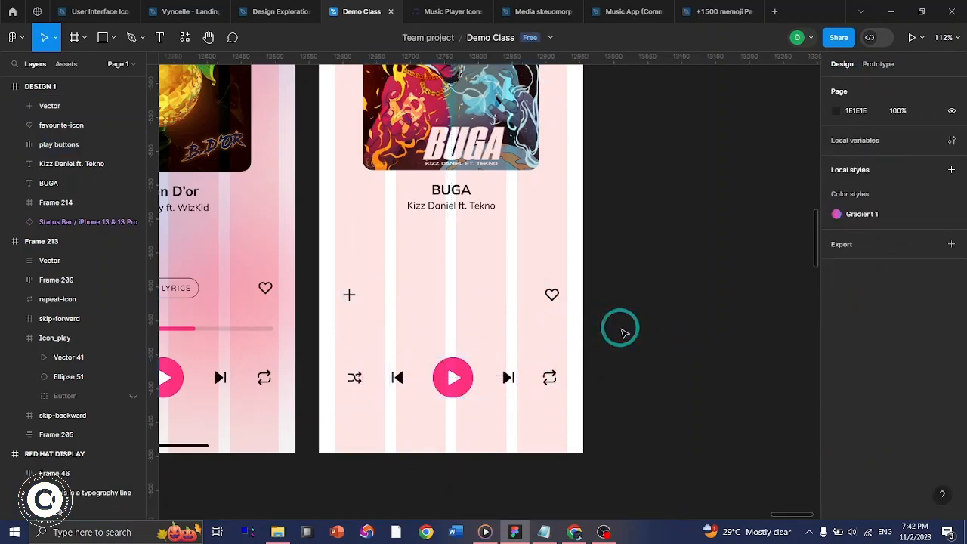
- Move the favourite icon left to X 333 and hide the layout grids
{"action": "left_click", "coordinate": [555, 298]}
{"action": "key", "text": "Left"}
{"action": "key", "text": "Left"}
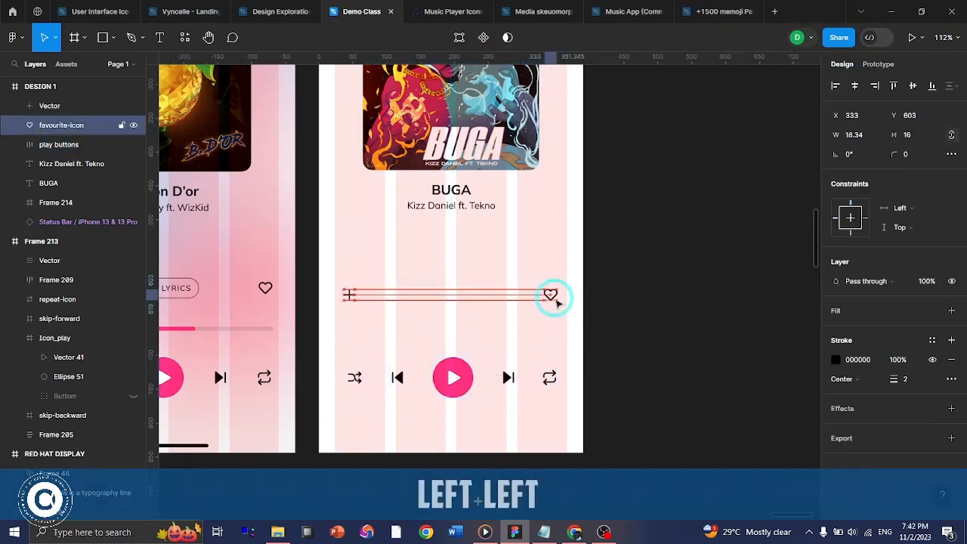
{"action": "left_click", "coordinate": [671, 363]}
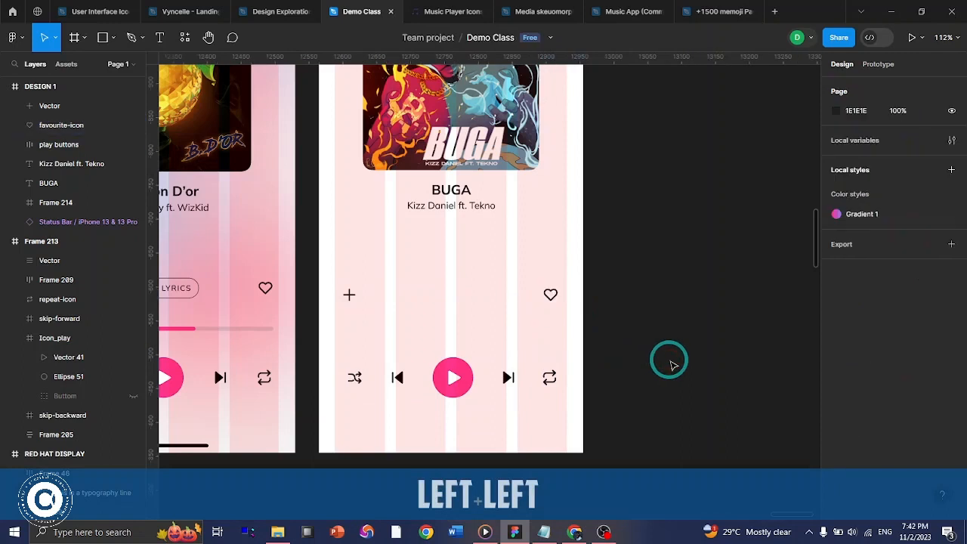
{"action": "key", "text": "ctrl+shift+4"}
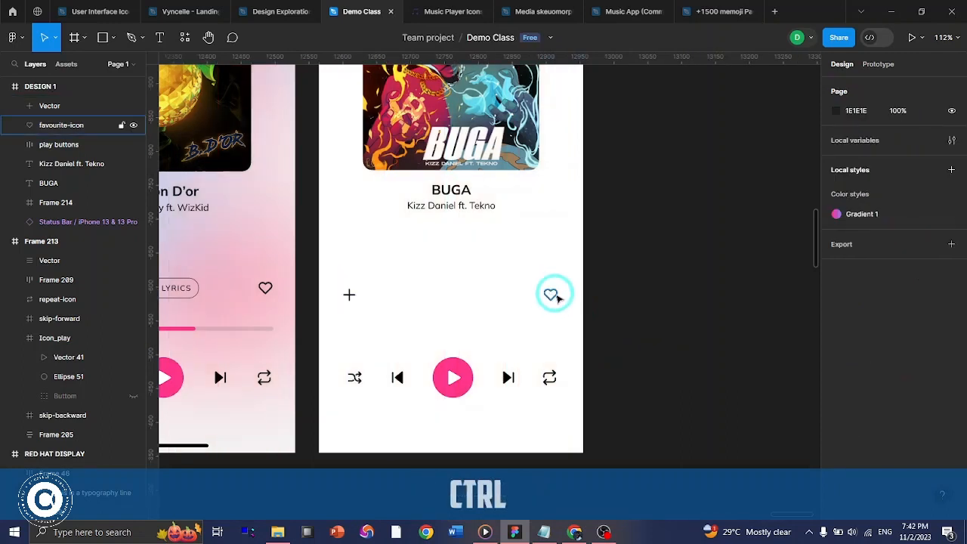
- Move the plus and favourite icons up together to match the height of the icon row in Screen 10
{"action": "left_click", "coordinate": [551, 295], "text": "ctrl"}
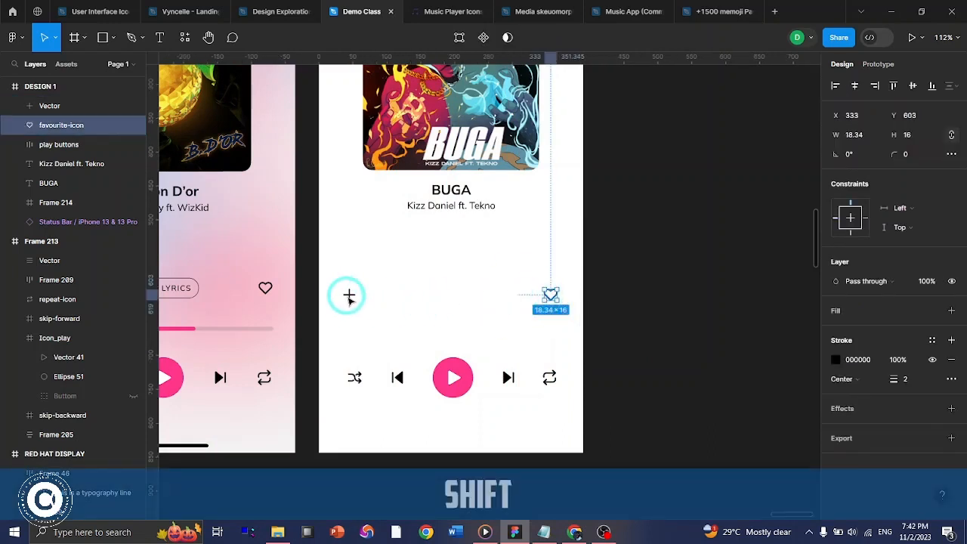
{"action": "key", "text": "shift+Up"}
{"action": "key", "text": "ctrl+z"}
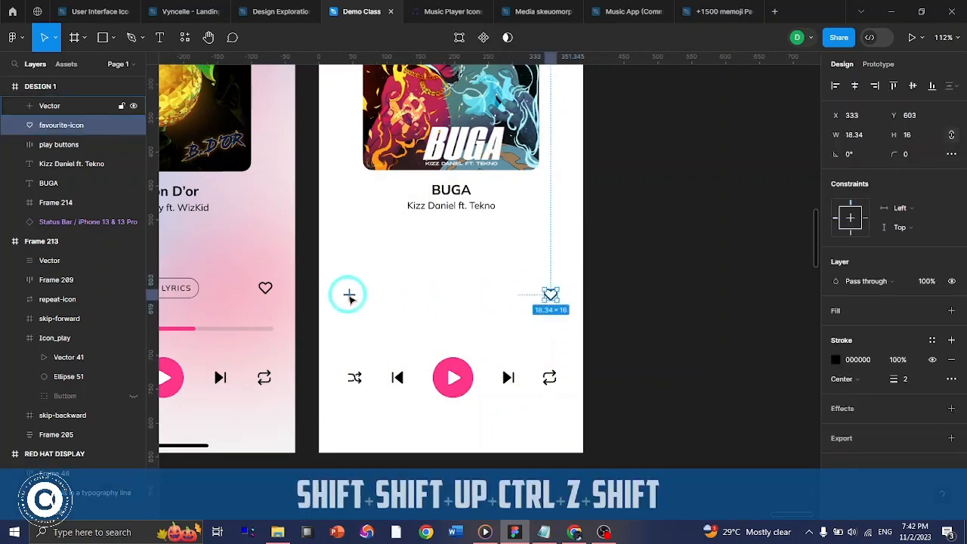
{"action": "left_click", "coordinate": [349, 297], "text": "shift"}
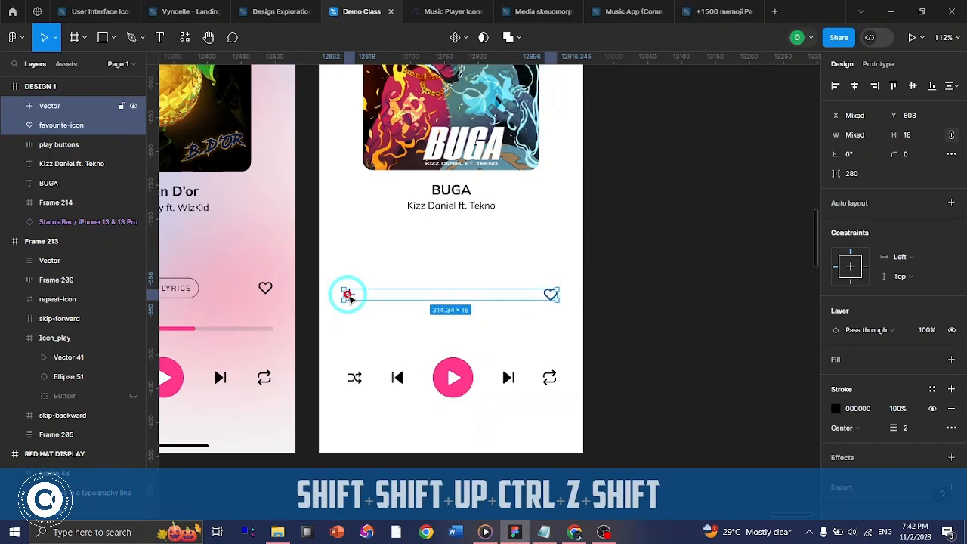
{"action": "key", "text": "shift+Up"}
{"action": "left_click", "coordinate": [705, 313]}
{"action": "scroll", "coordinate": [706, 312], "scroll_direction": "left", "scroll_amount": 5}
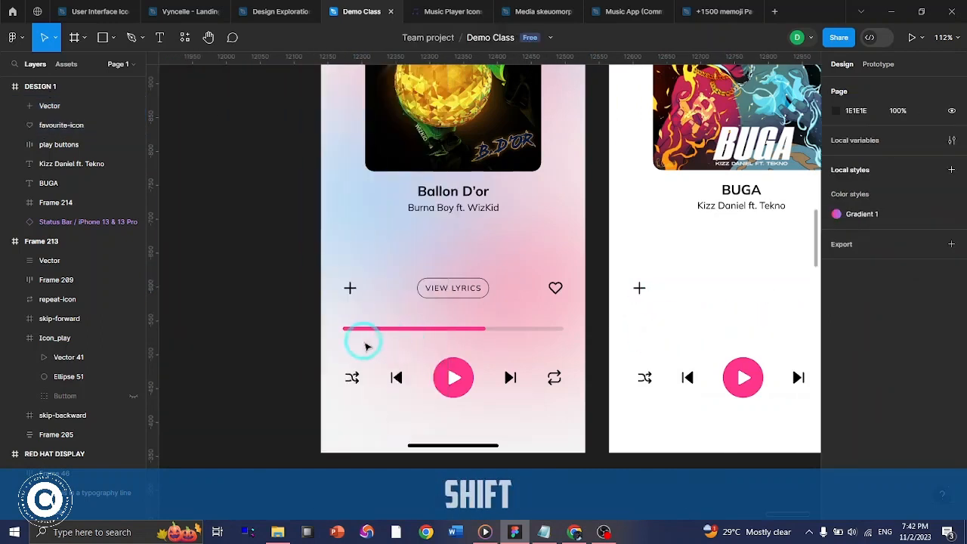
- Draw a horizontal line about 301 wide between the plus/favourite icons and the play buttons in DESIGN 1
{"action": "left_click", "coordinate": [396, 329]}
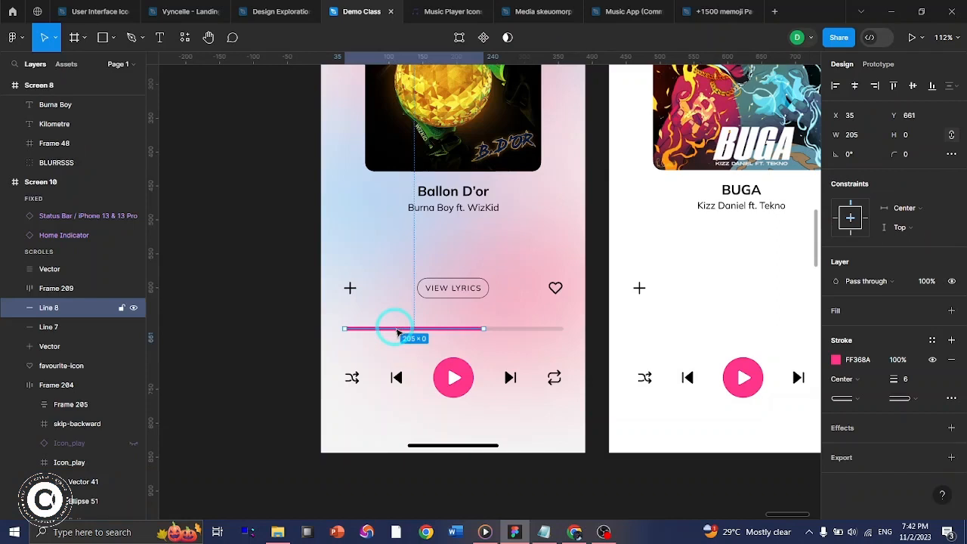
{"action": "scroll", "coordinate": [397, 333], "scroll_direction": "right", "scroll_amount": 2}
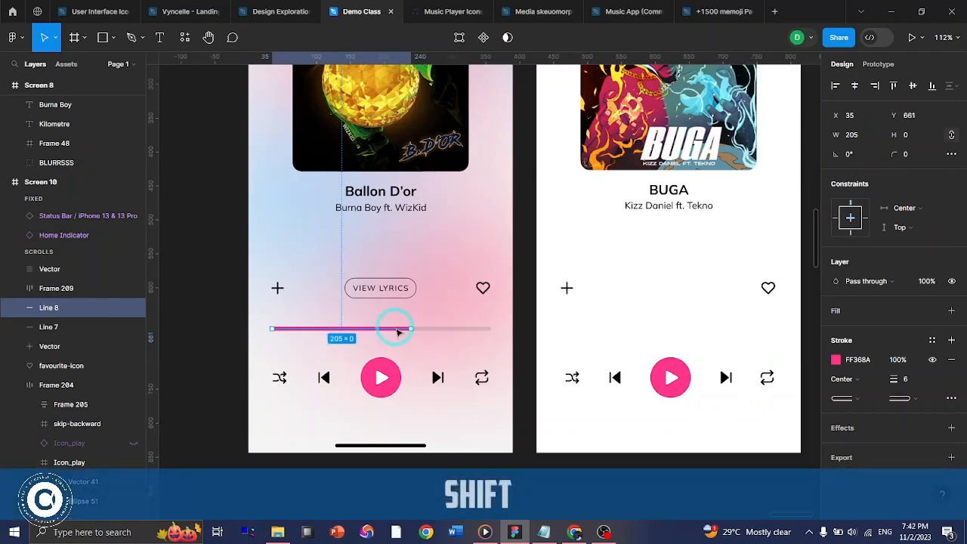
{"action": "scroll", "coordinate": [398, 333], "scroll_direction": "right", "scroll_amount": 2}
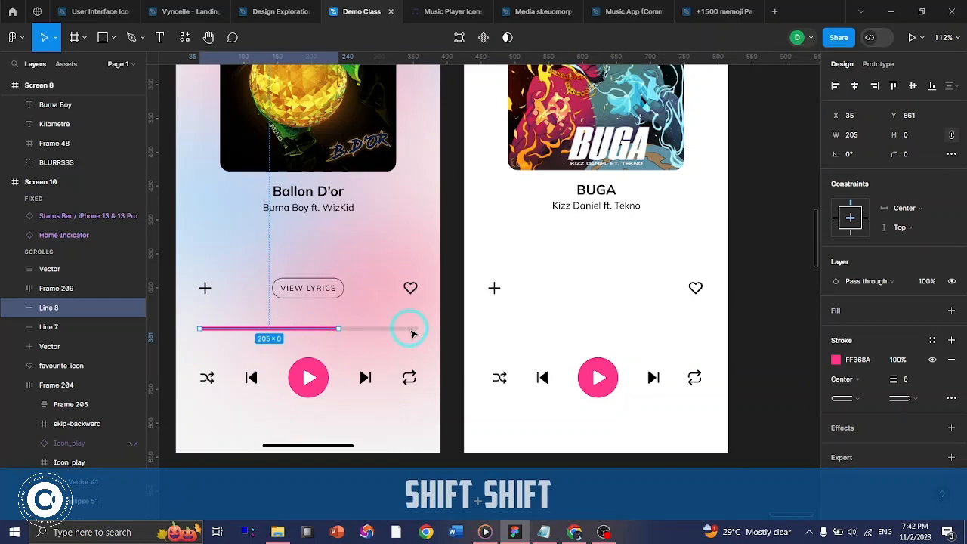
{"action": "key", "text": "F2"}
{"action": "left_click", "coordinate": [112, 37]}
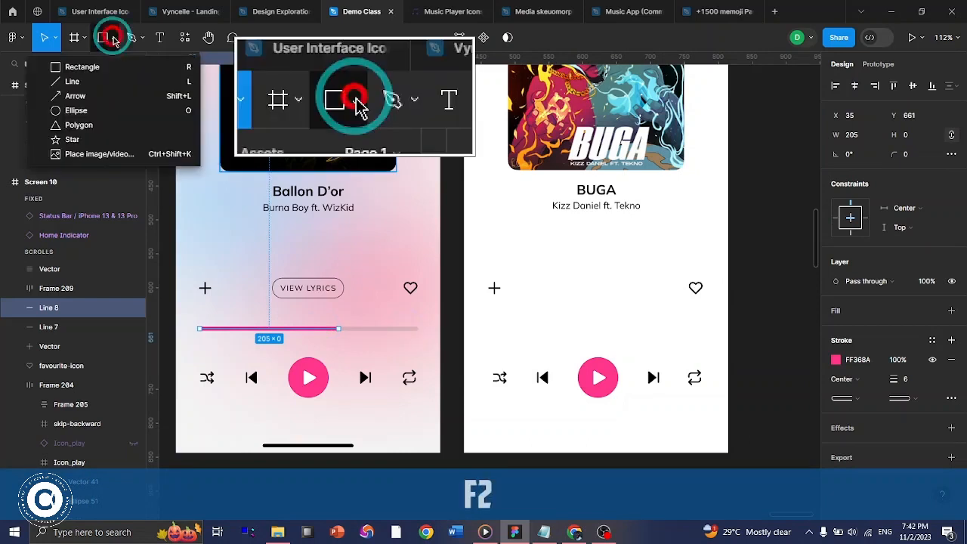
{"action": "left_click", "coordinate": [112, 84]}
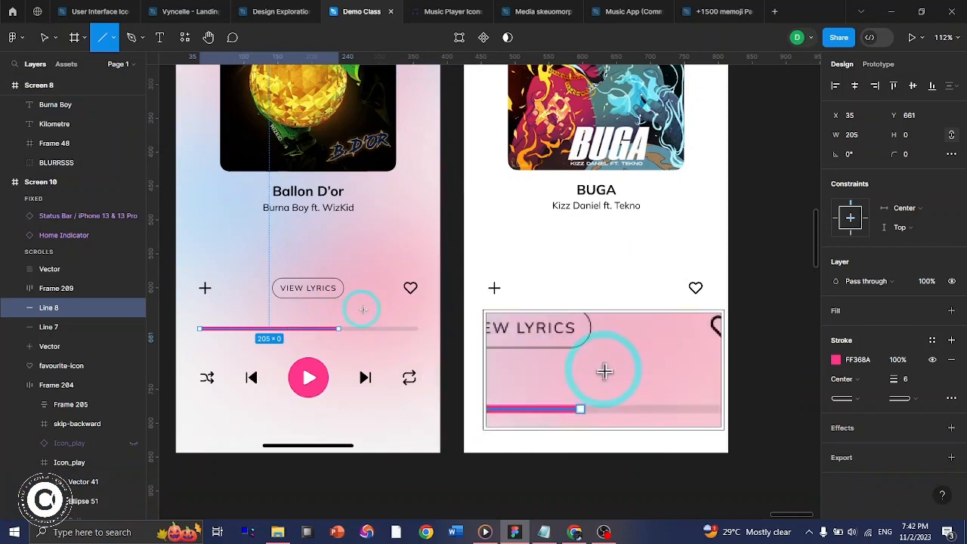
{"action": "key", "text": "F2"}
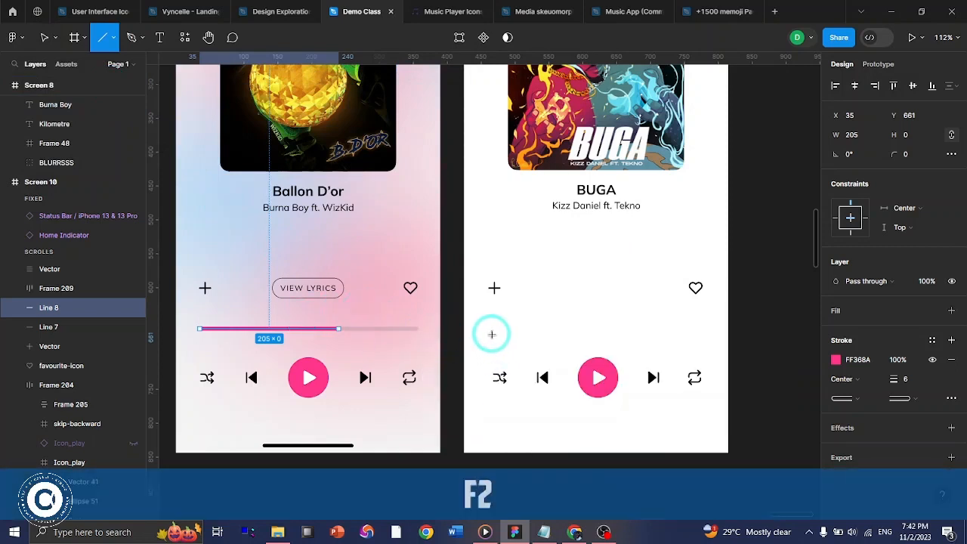
{"action": "left_click_drag", "start_coordinate": [491, 334], "coordinate": [696, 334]}
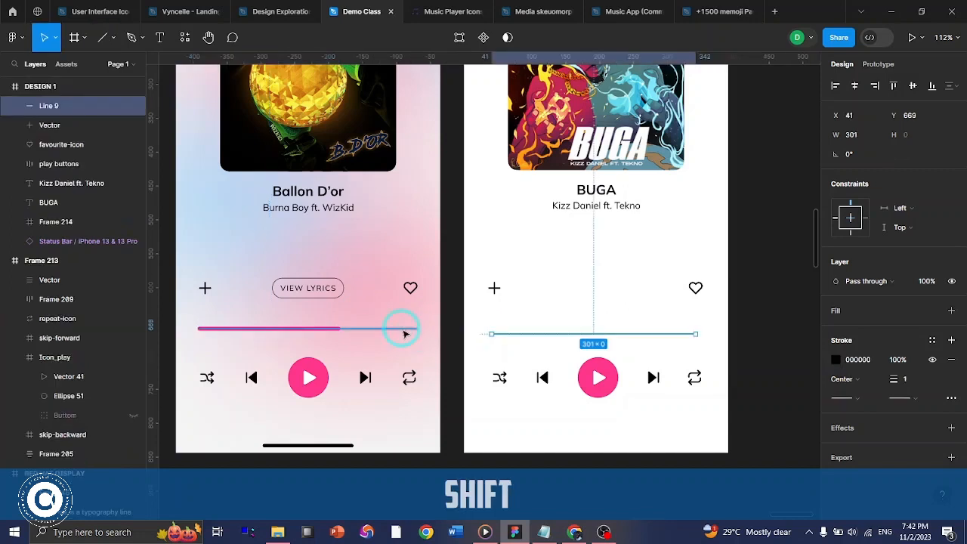
- Set the new line's width to 320, matching the grey track in Screen 10, and centre it horizontally in DESIGN 1
{"action": "left_click", "coordinate": [400, 328]}
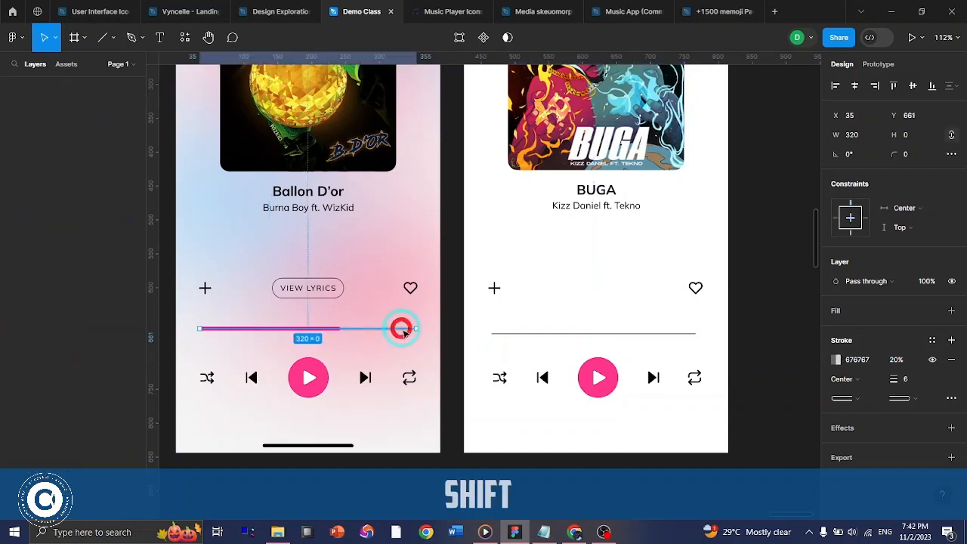
{"action": "left_click", "coordinate": [642, 334]}
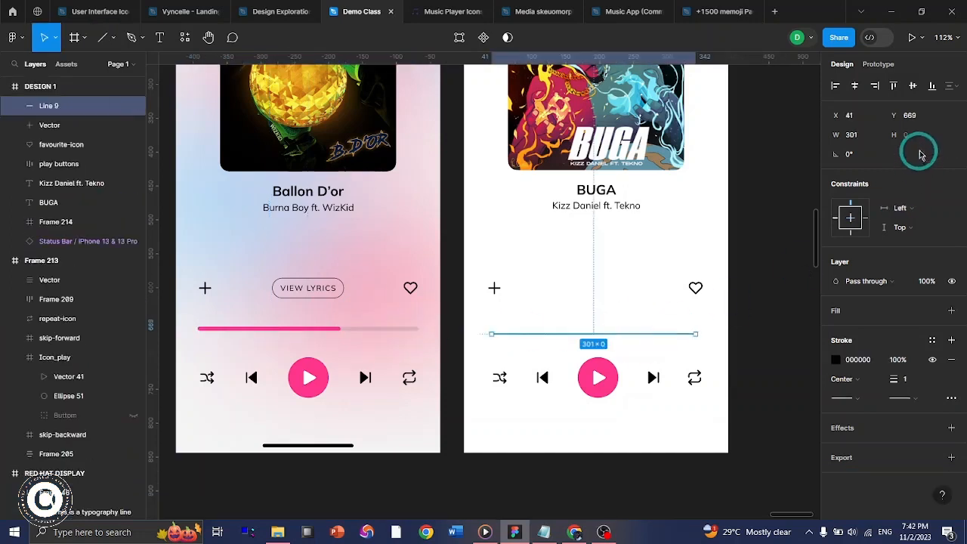
{"action": "left_click", "coordinate": [851, 134]}
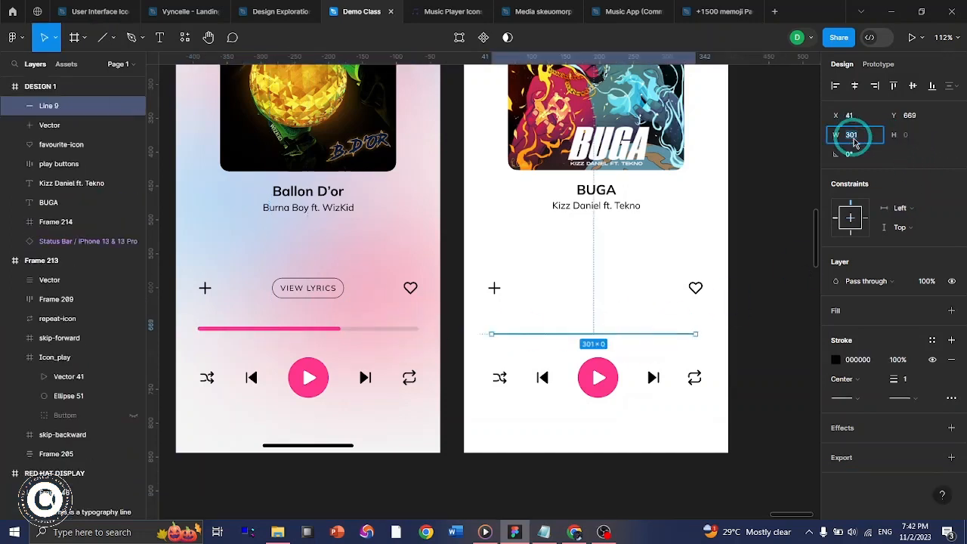
{"action": "type", "text": "320"}
{"action": "key", "text": "Return"}
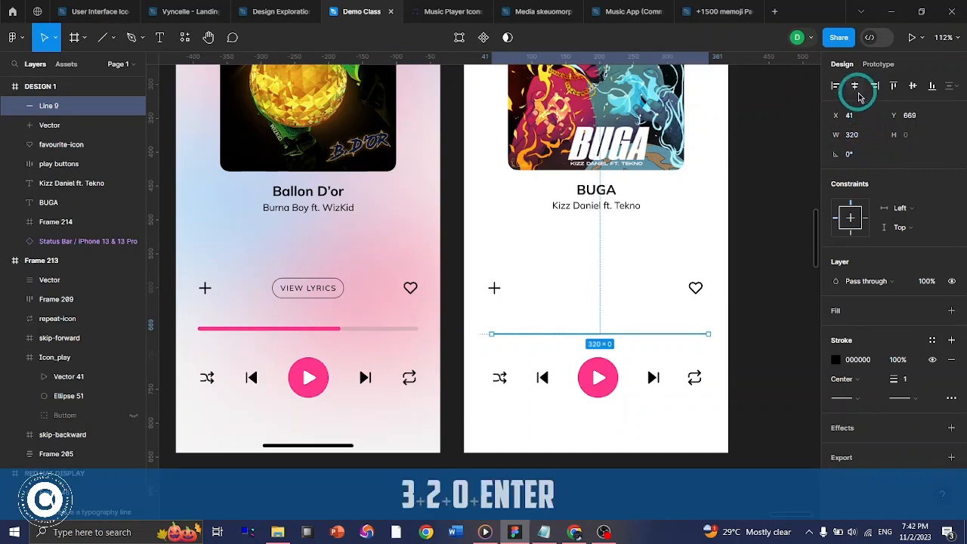
{"action": "left_click", "coordinate": [859, 95]}
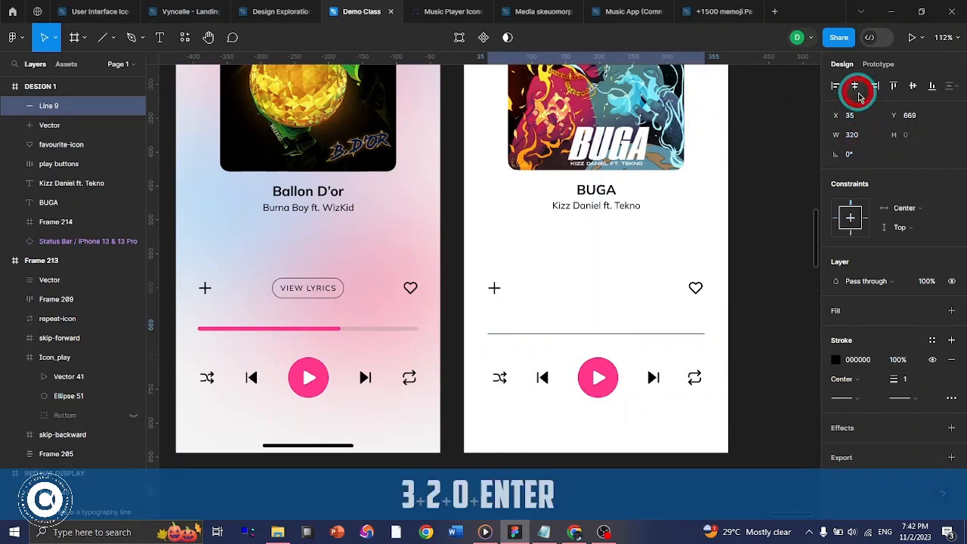
- Set the stroke weight of the new line in DESIGN 1 to 6
{"action": "key", "text": "F2"}
{"action": "left_click", "coordinate": [908, 379]}
{"action": "type", "text": "6"}
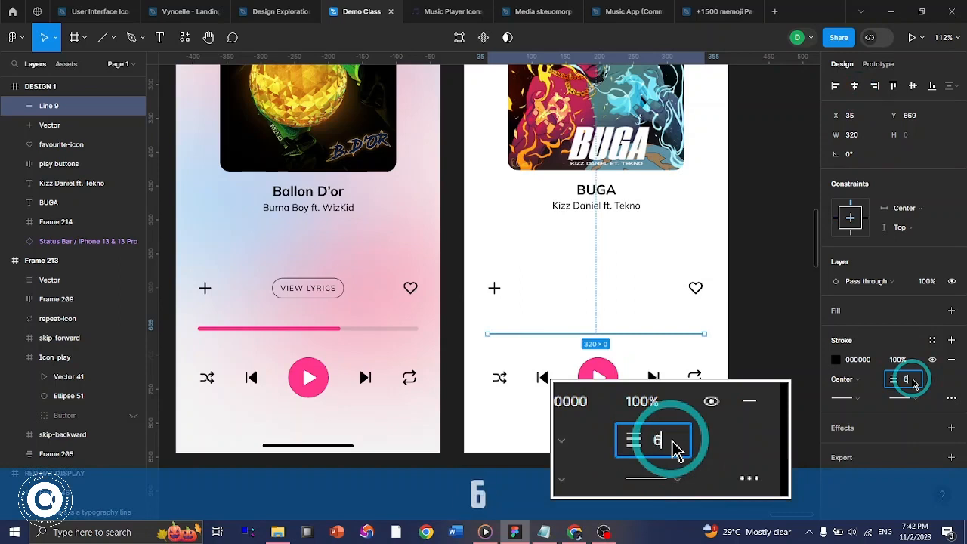
{"action": "key", "text": "Return"}
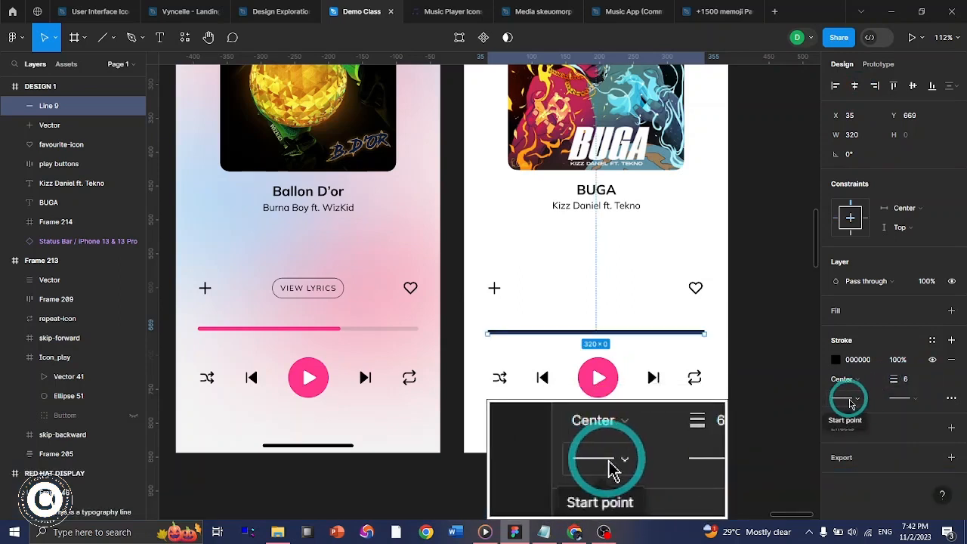
- Give the line in DESIGN 1 Round caps at both its start and end points and check its ends
{"action": "scroll", "coordinate": [702, 336], "scroll_direction": "up", "scroll_amount": 10}
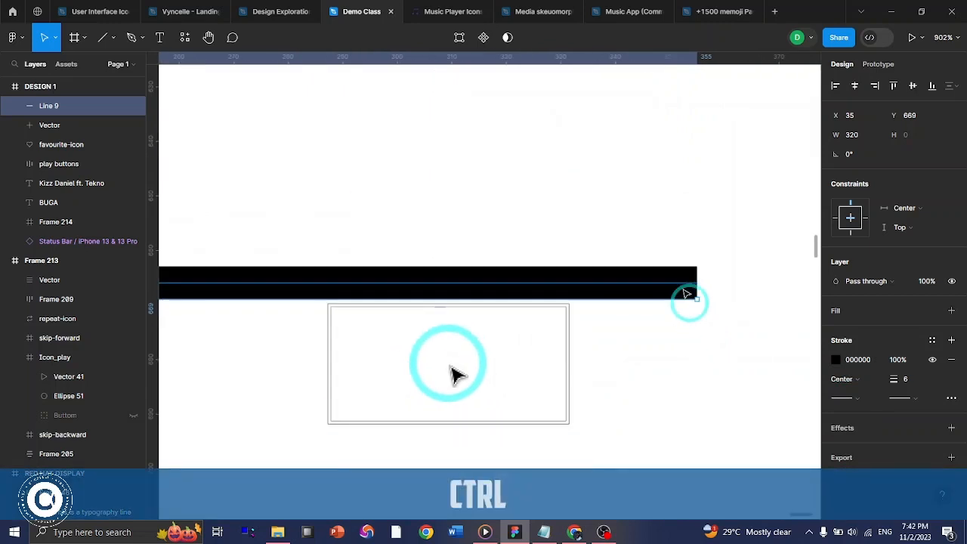
{"action": "scroll", "coordinate": [682, 320], "scroll_direction": "down", "scroll_amount": 6}
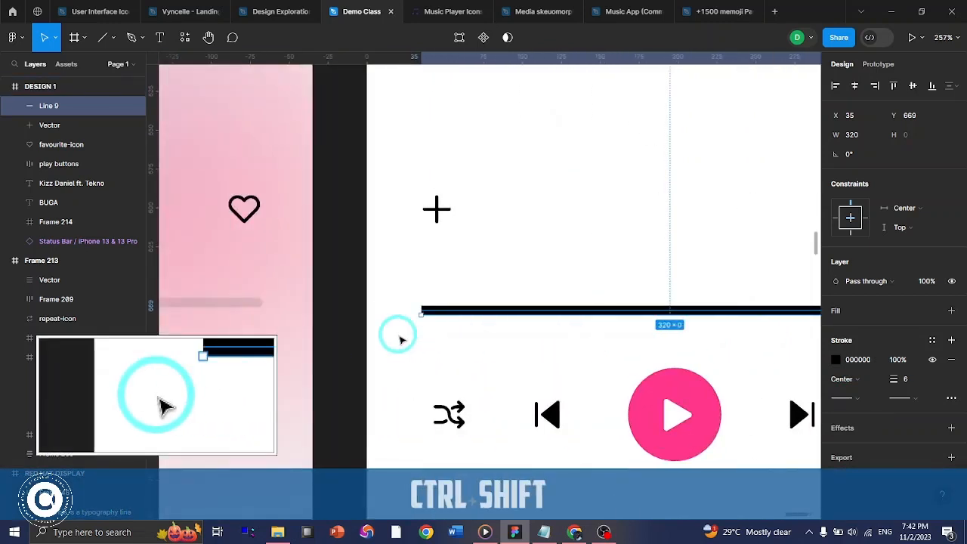
{"action": "scroll", "coordinate": [401, 339], "scroll_direction": "down", "scroll_amount": 4}
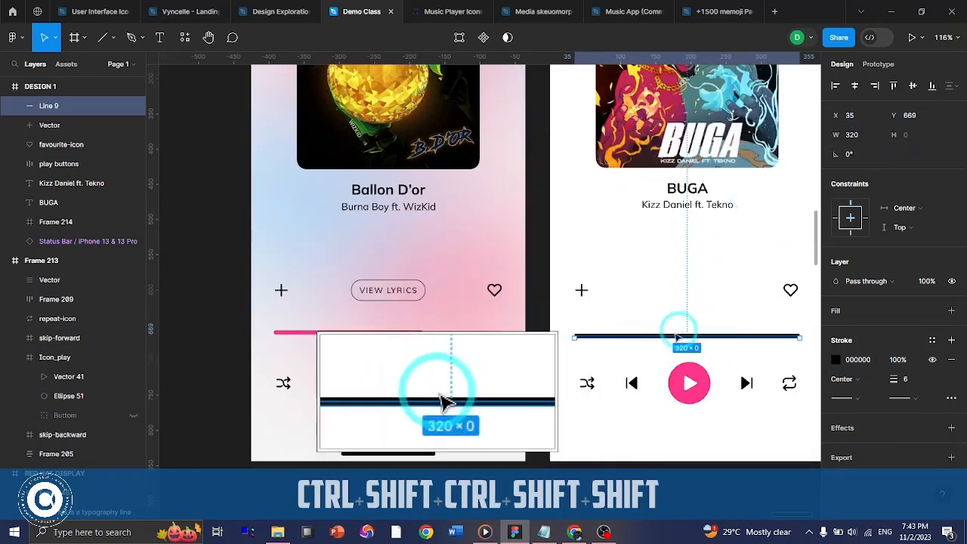
{"action": "scroll", "coordinate": [670, 342], "scroll_direction": "right", "scroll_amount": 3}
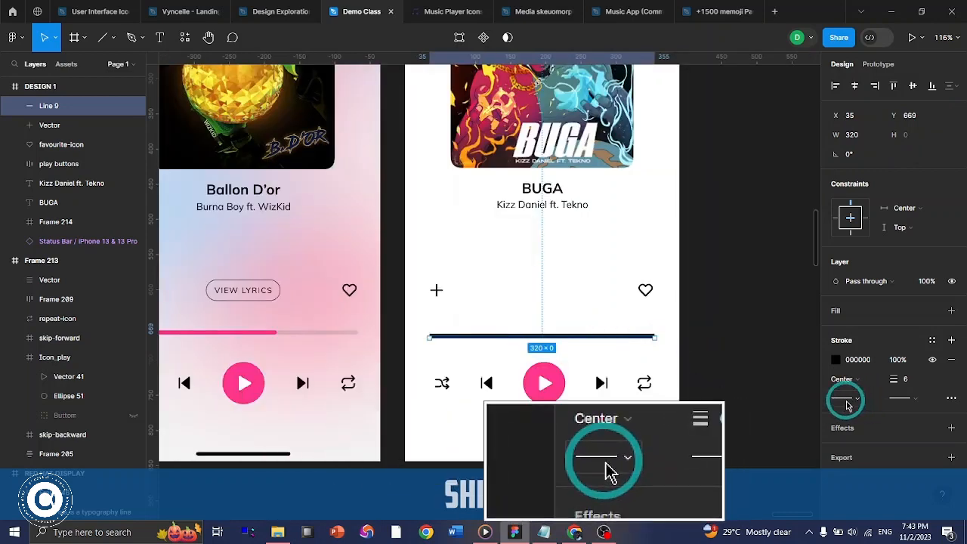
{"action": "left_click", "coordinate": [846, 406]}
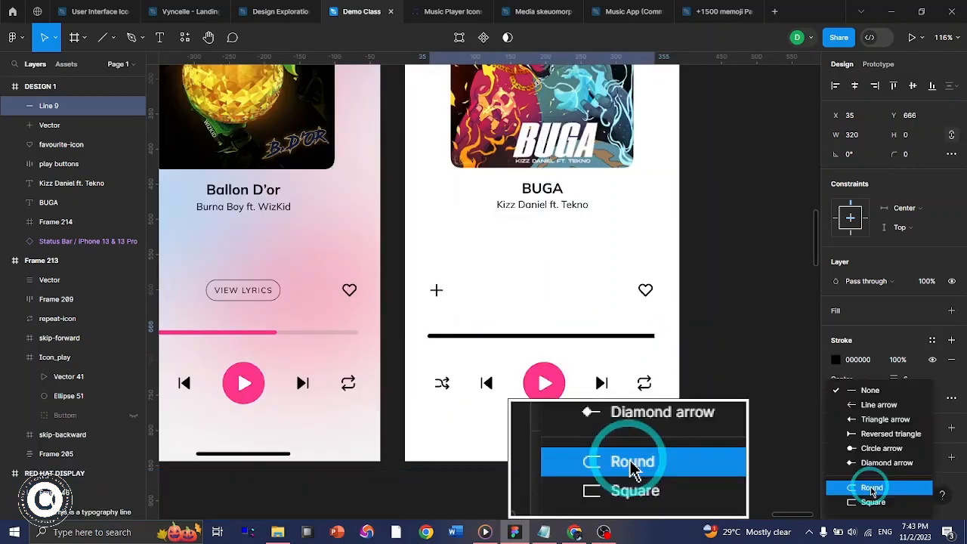
{"action": "left_click", "coordinate": [859, 488]}
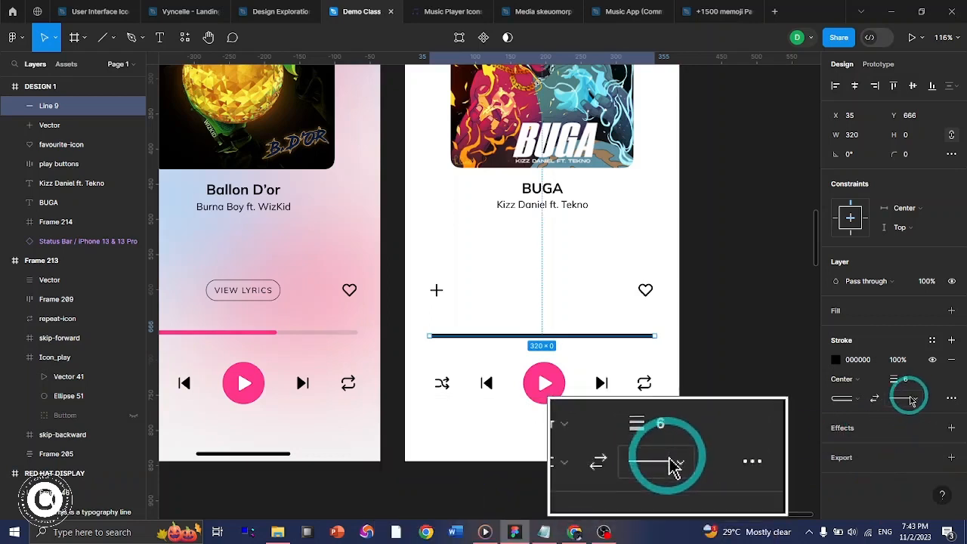
{"action": "left_click", "coordinate": [911, 400]}
{"action": "left_click", "coordinate": [863, 496]}
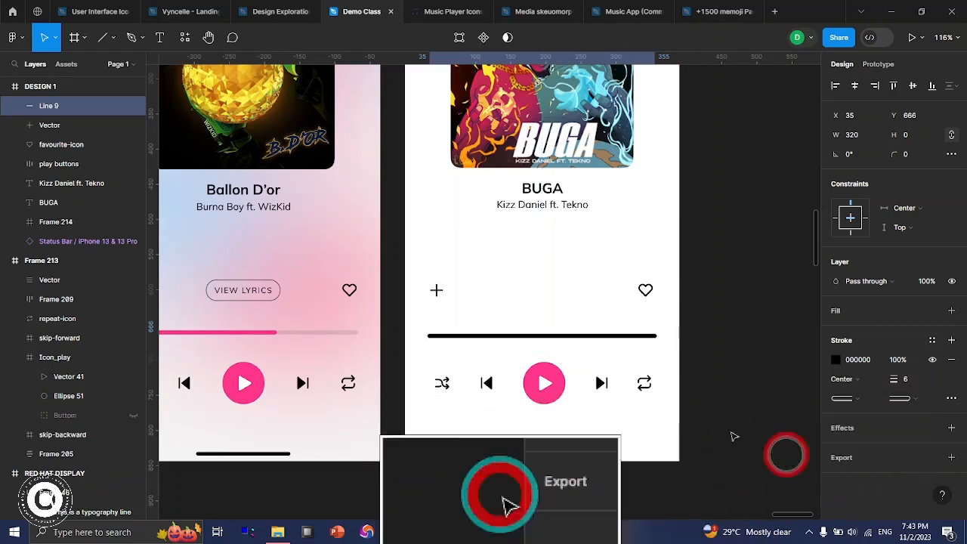
{"action": "scroll", "coordinate": [654, 338], "scroll_direction": "up", "scroll_amount": 5}
{"action": "scroll", "coordinate": [660, 345], "scroll_direction": "up", "scroll_amount": 5}
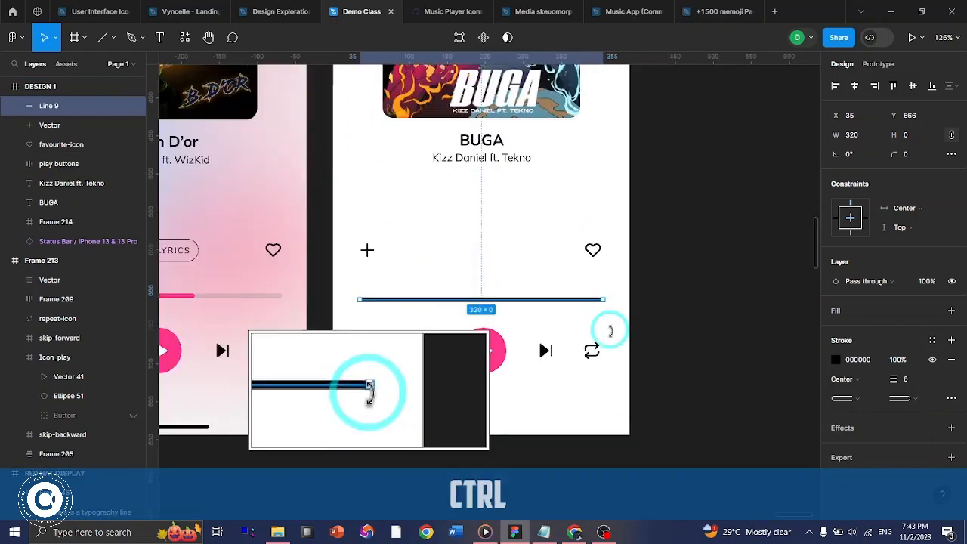
{"action": "scroll", "coordinate": [612, 256], "scroll_direction": "down", "scroll_amount": 10}
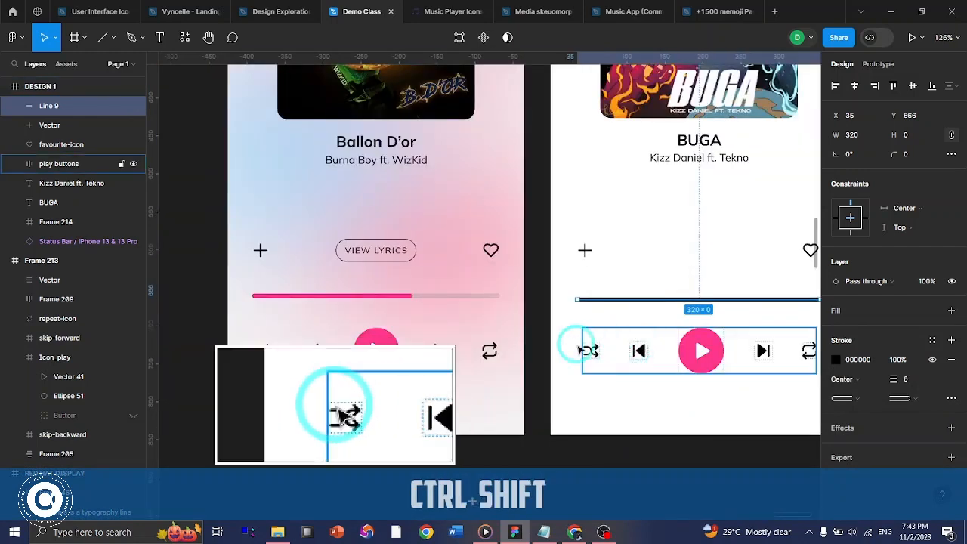
{"action": "scroll", "coordinate": [576, 349], "scroll_direction": "right", "scroll_amount": 3}
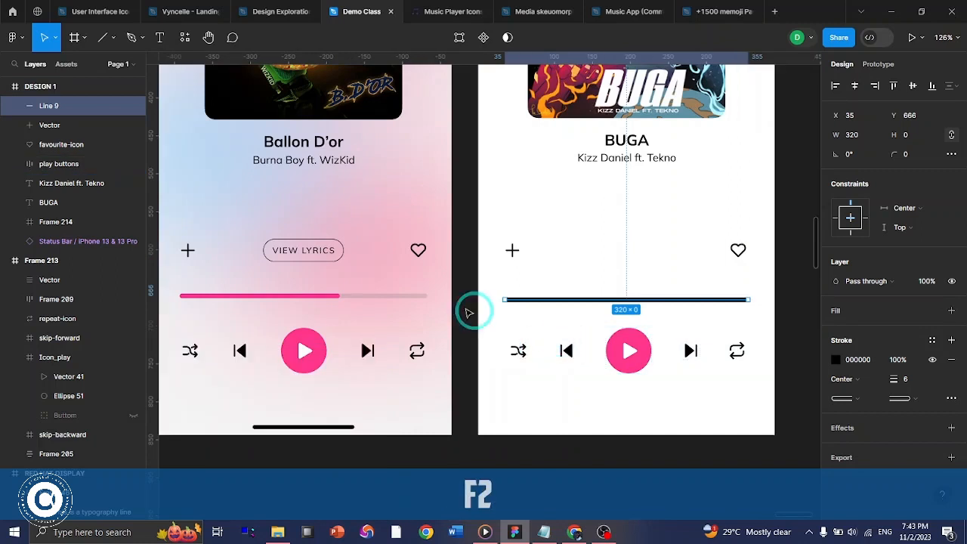
- Set the DESIGN 1 line's stroke colour to 676767, as on the Screen 10 track, with 50% opacity
{"action": "left_click", "coordinate": [395, 295]}
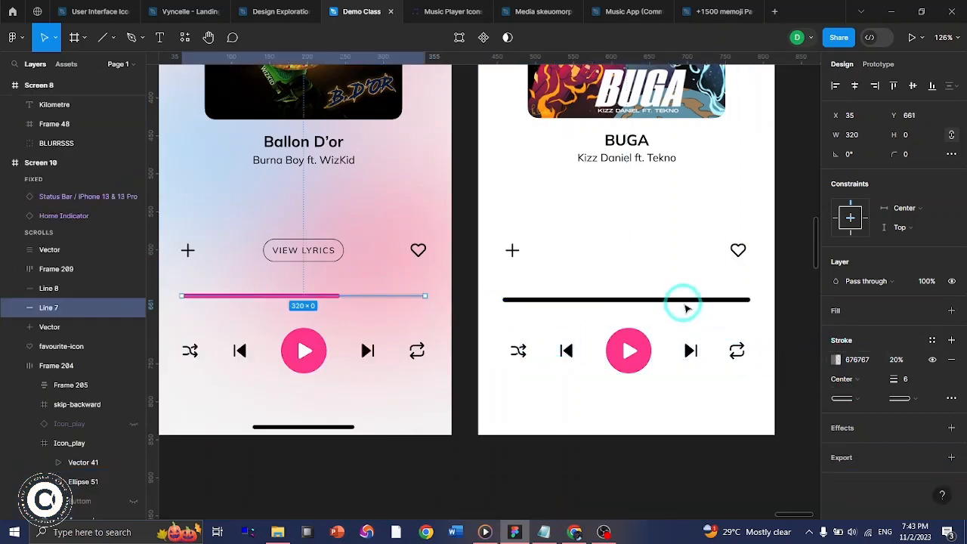
{"action": "left_click", "coordinate": [685, 302]}
{"action": "left_click", "coordinate": [858, 360]}
{"action": "type", "text": "67"}
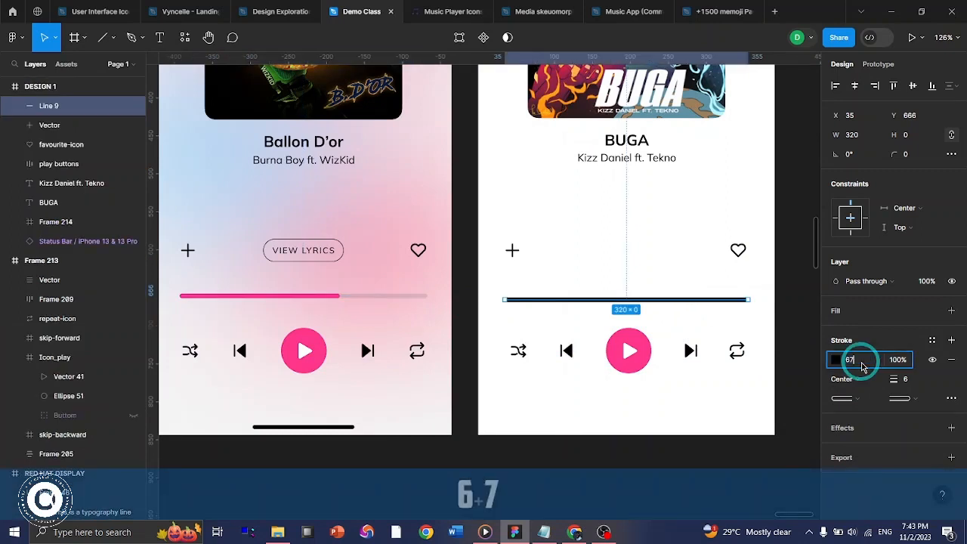
{"action": "left_click", "coordinate": [897, 359]}
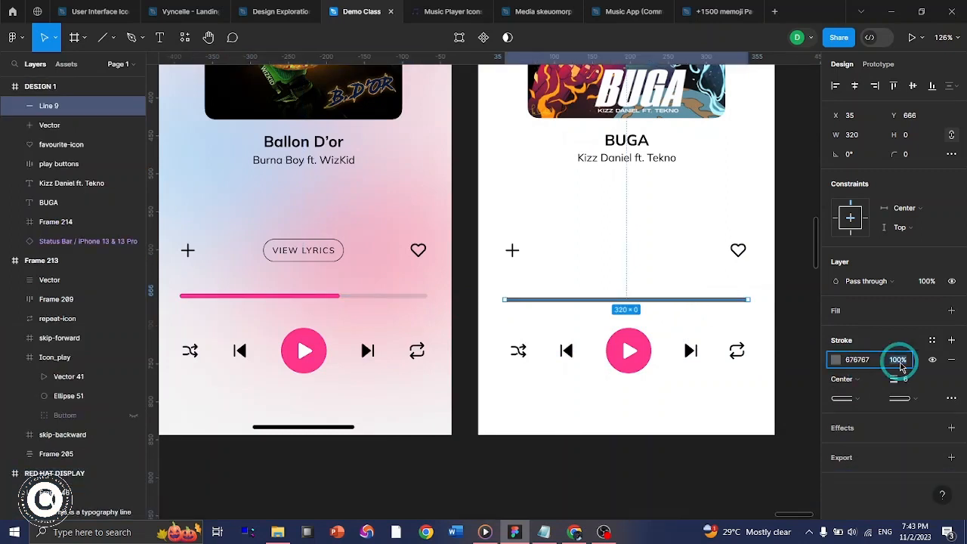
{"action": "type", "text": "50"}
{"action": "key", "text": "Return"}
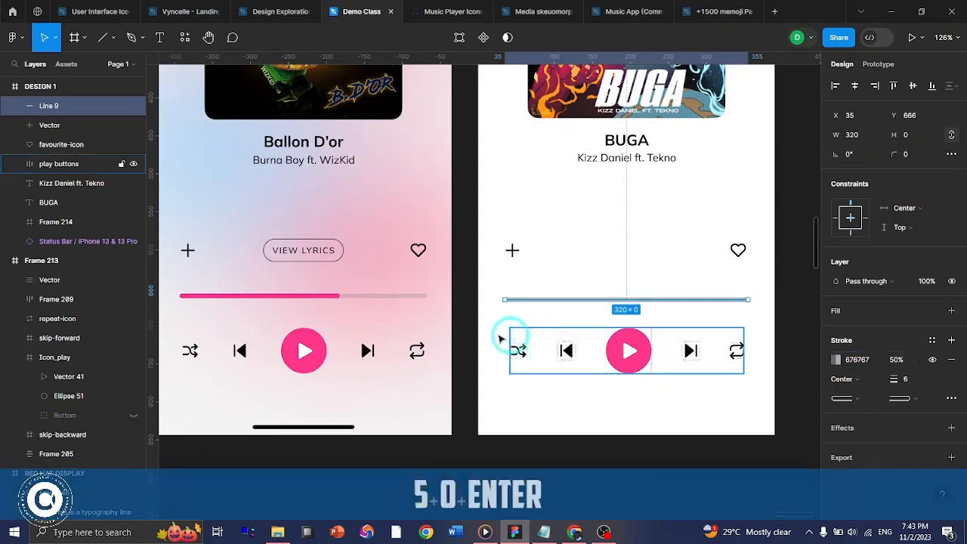
- Set the DESIGN 1 line's stroke opacity to 20% to match the grey track in Screen 10
{"action": "left_click", "coordinate": [384, 297]}
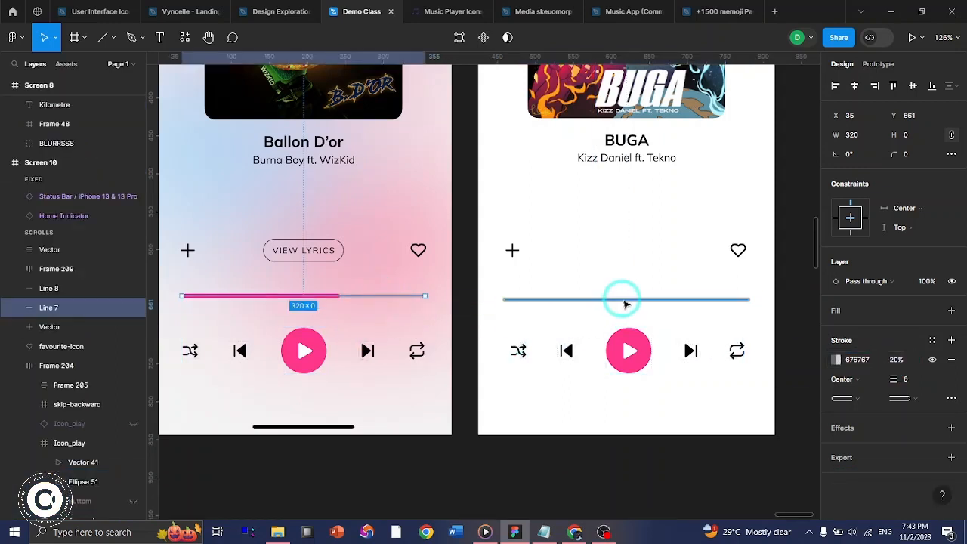
{"action": "left_click", "coordinate": [622, 299]}
{"action": "left_click", "coordinate": [895, 359]}
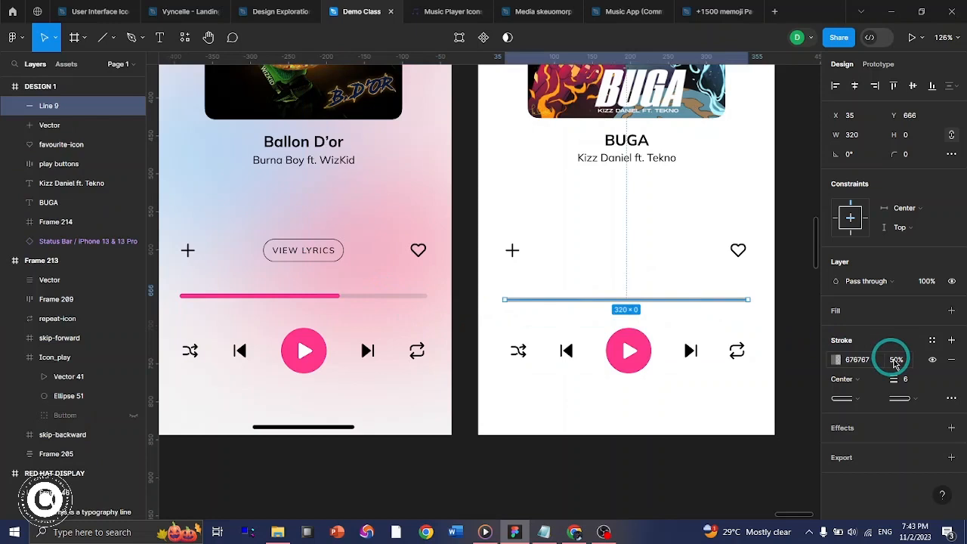
{"action": "type", "text": "20"}
{"action": "key", "text": "Return"}
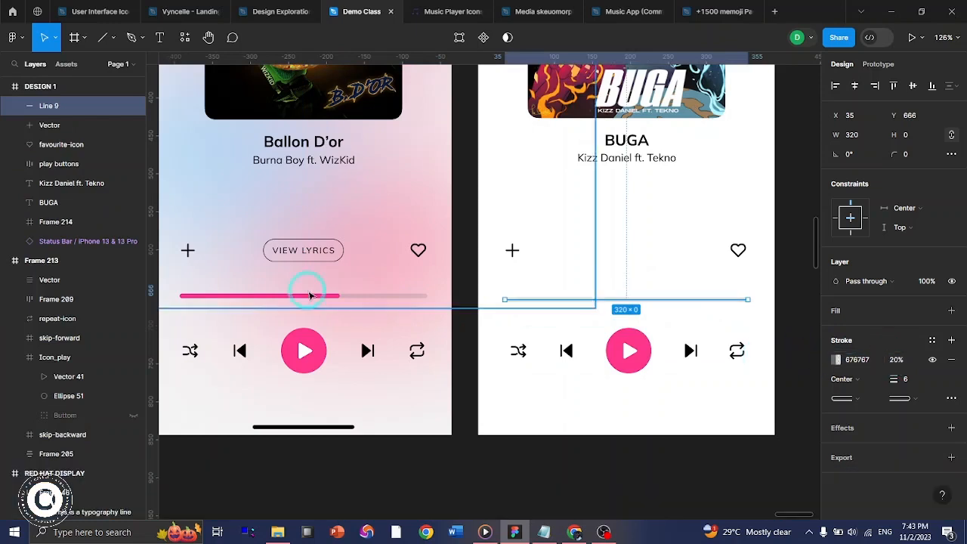
- Inspect the pink progress bar in Screen 10, and copy and paste the grey track line in DESIGN 1
{"action": "scroll", "coordinate": [307, 299], "scroll_direction": "up", "scroll_amount": 5}
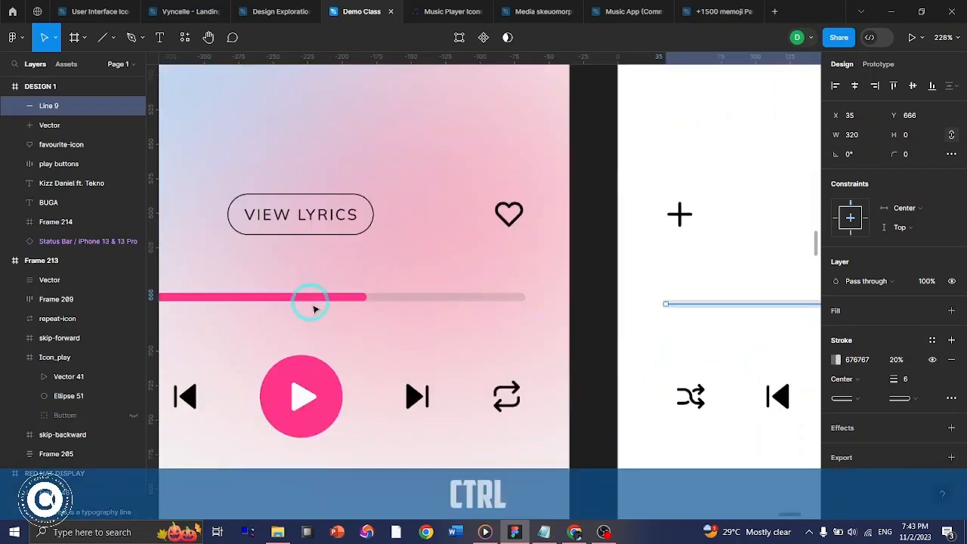
{"action": "scroll", "coordinate": [578, 324], "scroll_direction": "up", "scroll_amount": 3}
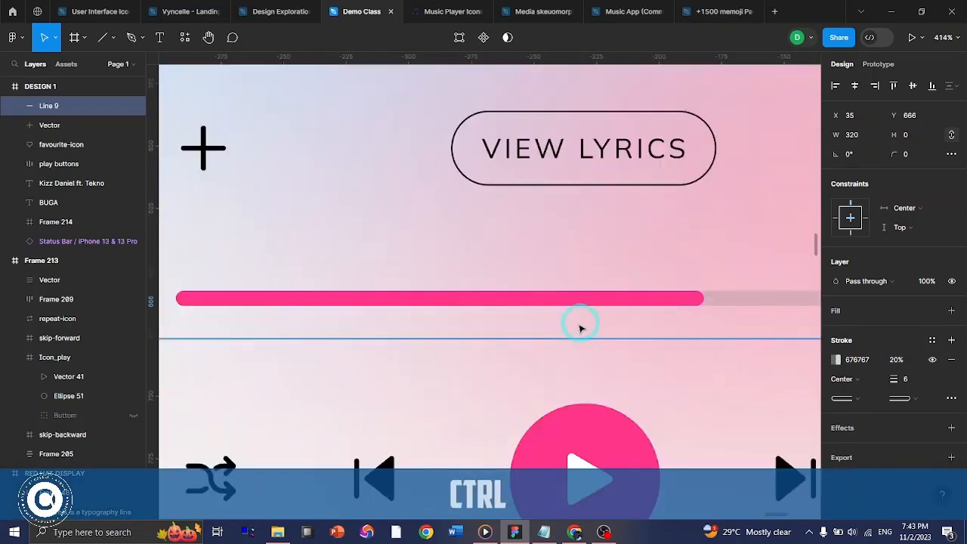
{"action": "scroll", "coordinate": [578, 325], "scroll_direction": "down", "scroll_amount": 10}
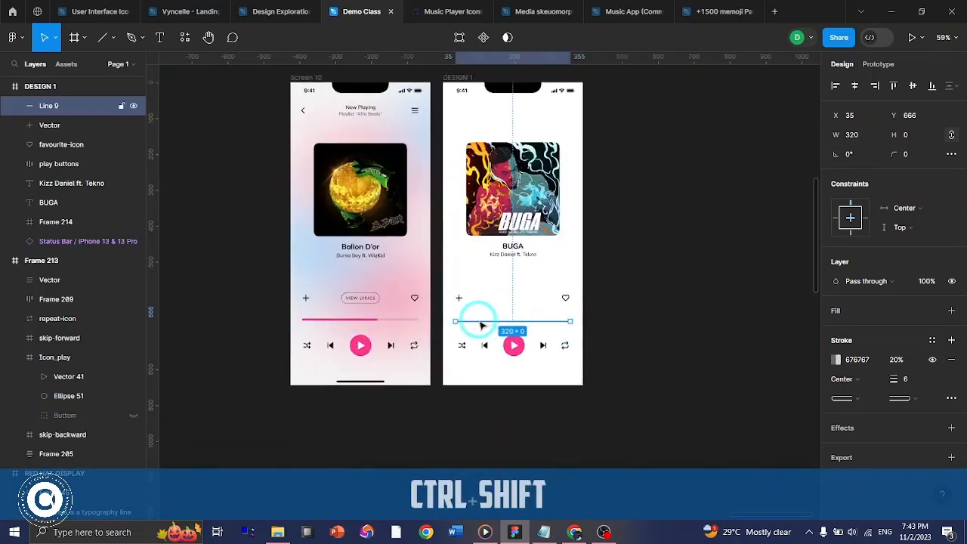
{"action": "key", "text": "ctrl+c"}
{"action": "key", "text": "ctrl+v"}
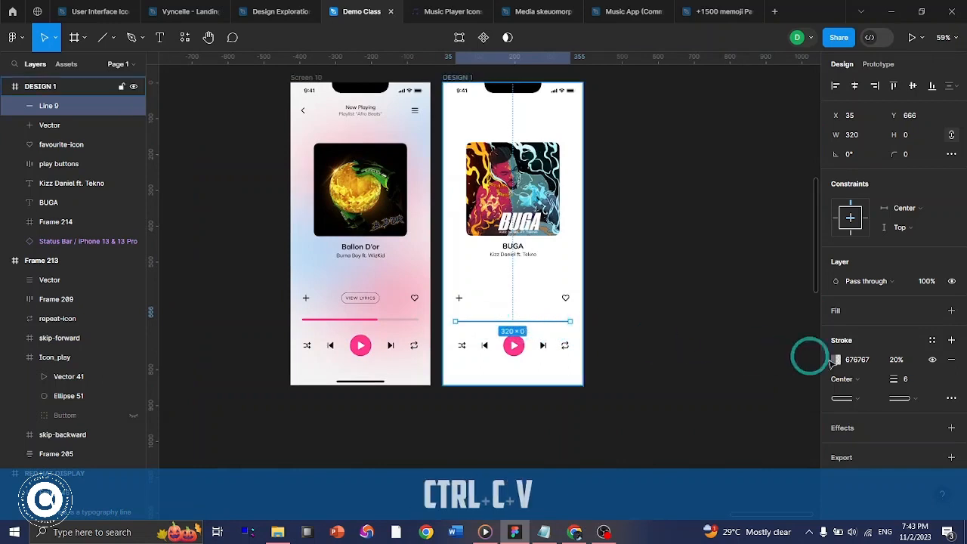
- Set the duplicated line's stroke opacity to 100% in DESIGN 1 and shorten the line to about 238 wide
{"action": "left_click", "coordinate": [895, 360]}
{"action": "type", "text": "100"}
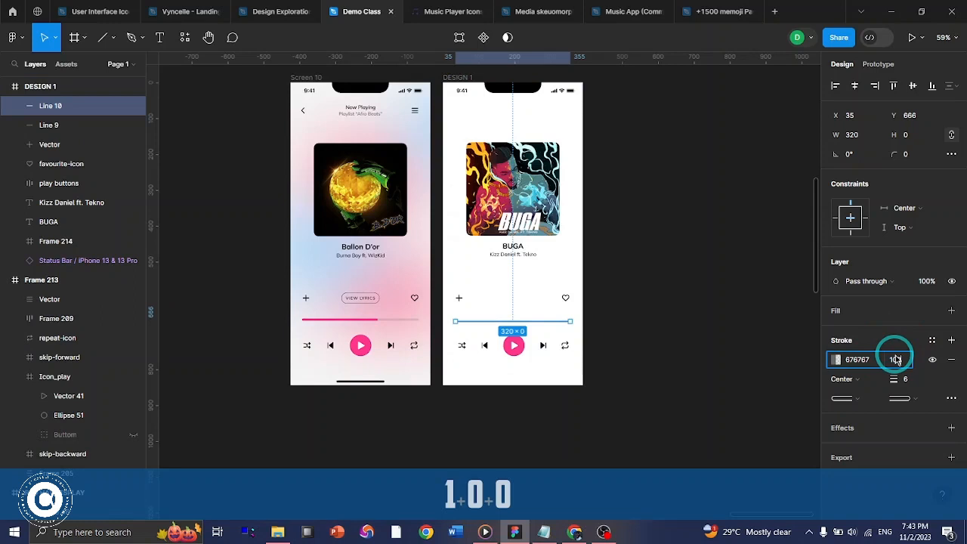
{"action": "key", "text": "Return"}
{"action": "scroll", "coordinate": [541, 335], "scroll_direction": "up", "scroll_amount": 3, "text": "ctrl"}
{"action": "left_click_drag", "start_coordinate": [594, 308], "coordinate": [542, 309]}
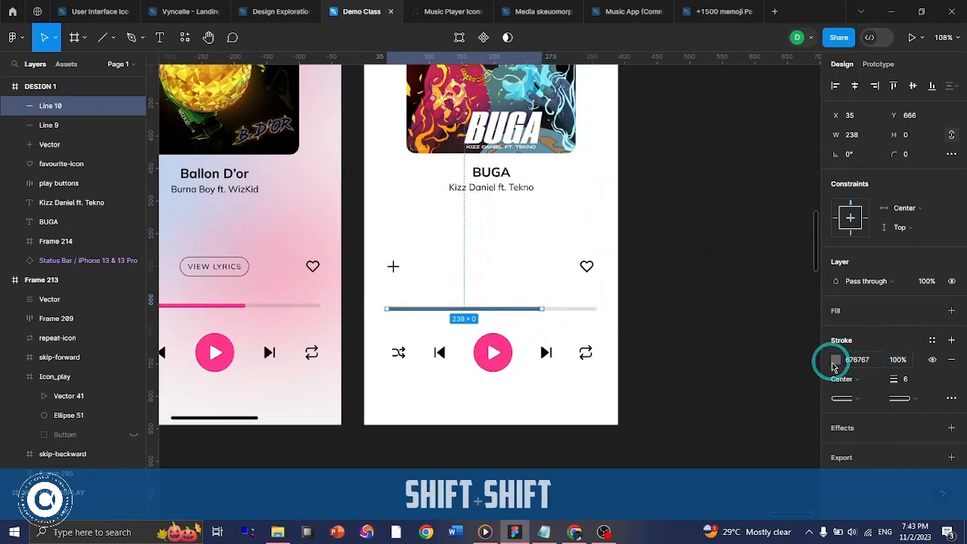
- Recolour the shortened line's stroke to FF368A by sampling the pink play button
{"action": "left_click", "coordinate": [835, 360]}
{"action": "left_click_drag", "start_coordinate": [678, 294], "coordinate": [645, 384]}
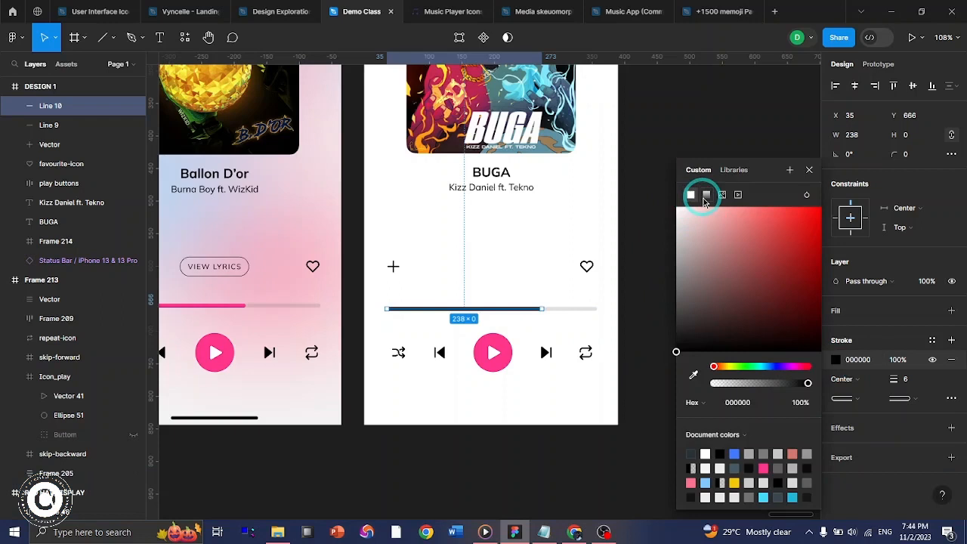
{"action": "left_click", "coordinate": [692, 374]}
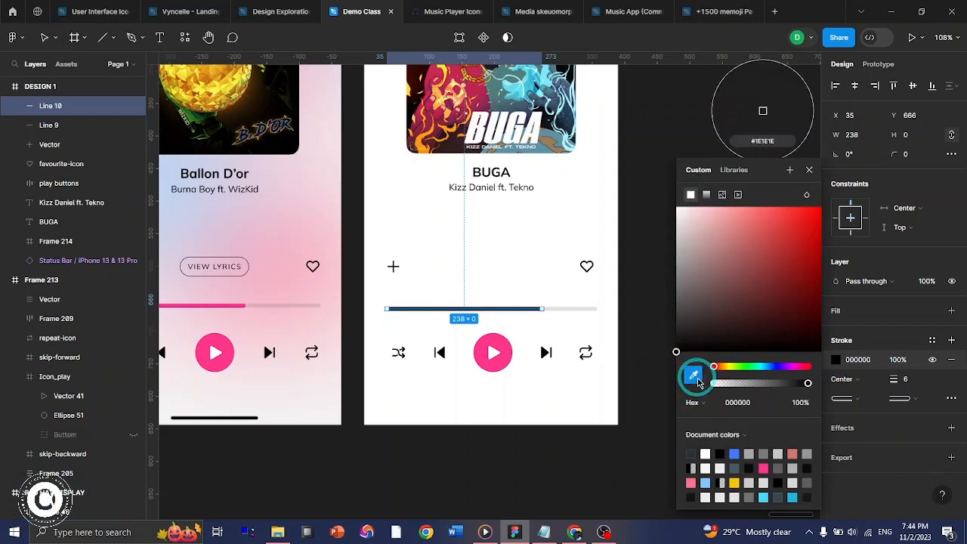
{"action": "left_click", "coordinate": [493, 349]}
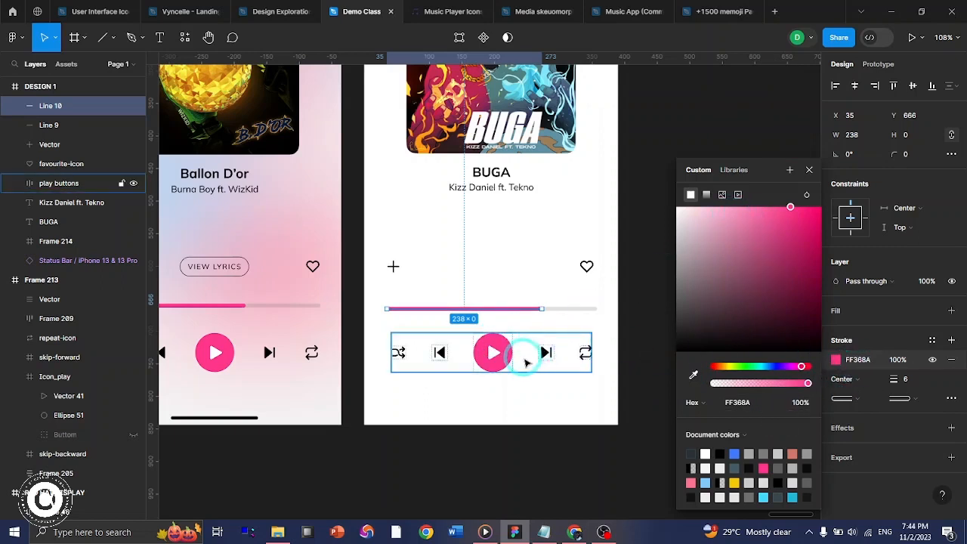
{"action": "key", "text": "F2"}
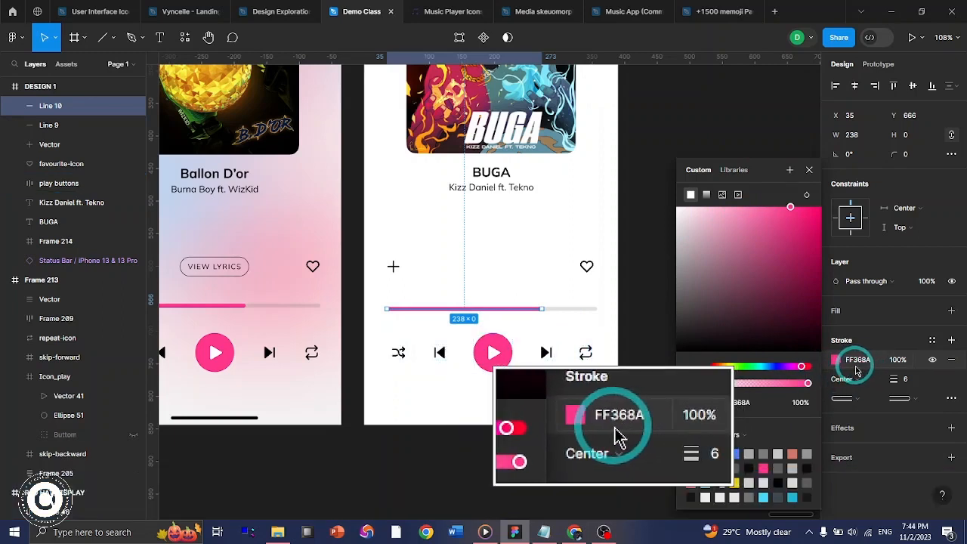
{"action": "key", "text": "F2"}
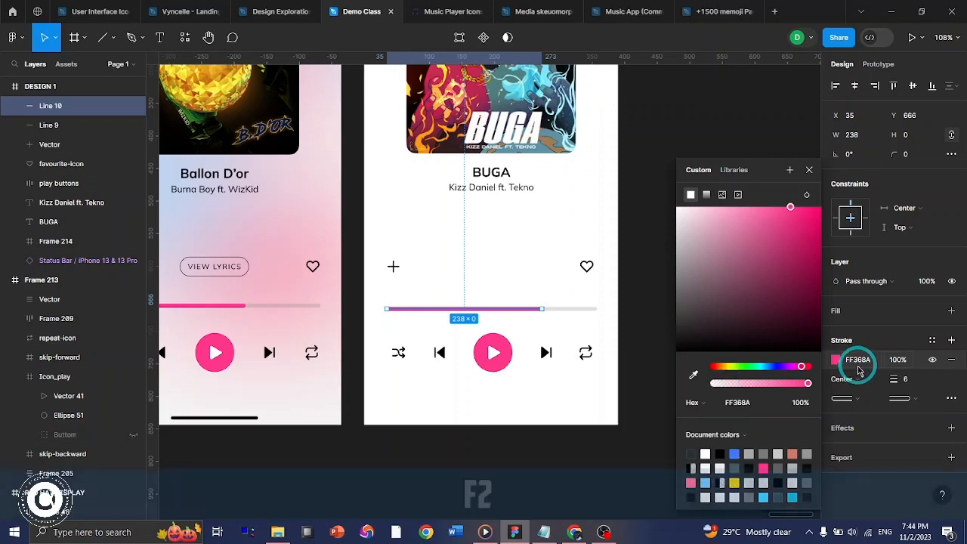
{"action": "left_click", "coordinate": [777, 241]}
{"action": "left_click", "coordinate": [740, 321]}
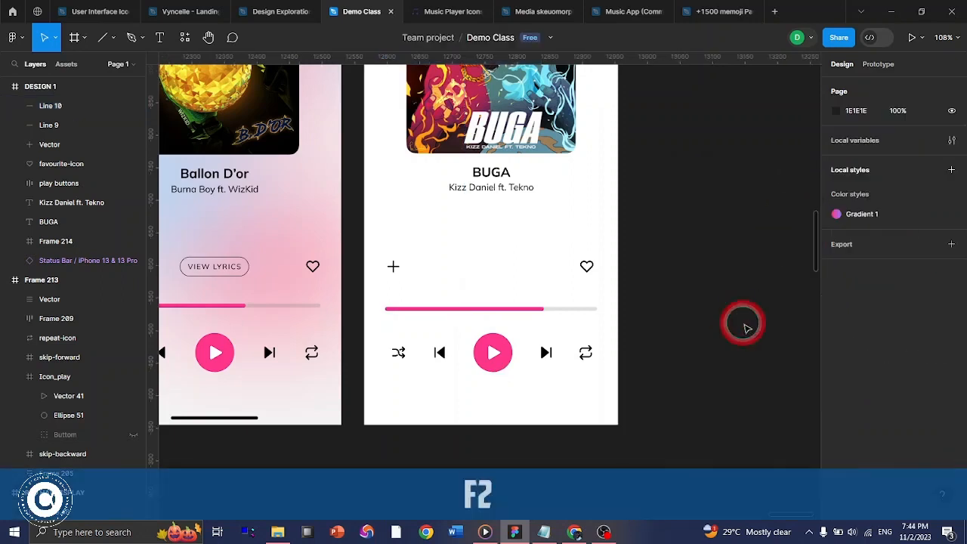
- Compare the two screens and inspect the text settings of the VIEW LYRICS label in Screen 10
{"action": "scroll", "coordinate": [742, 372], "scroll_direction": "left", "scroll_amount": 2}
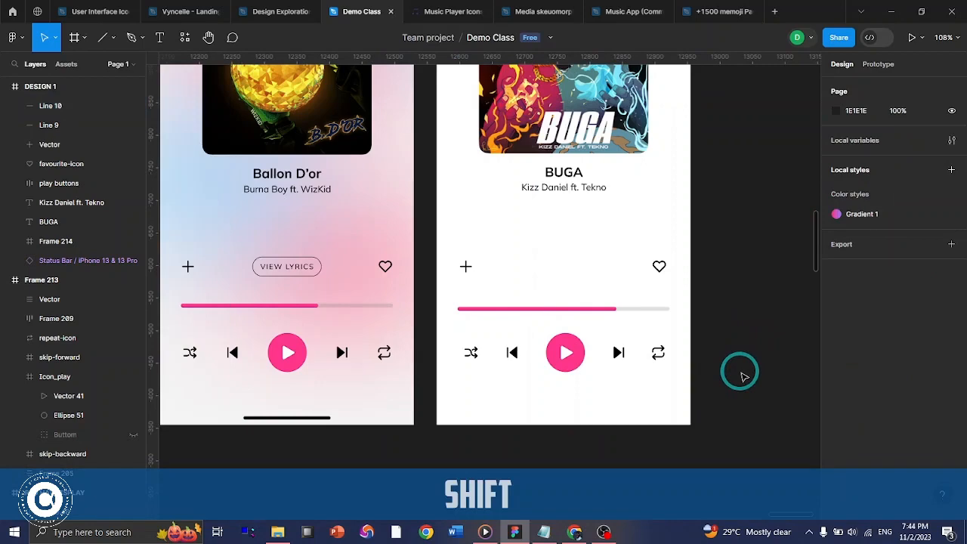
{"action": "scroll", "coordinate": [743, 376], "scroll_direction": "left", "scroll_amount": 3}
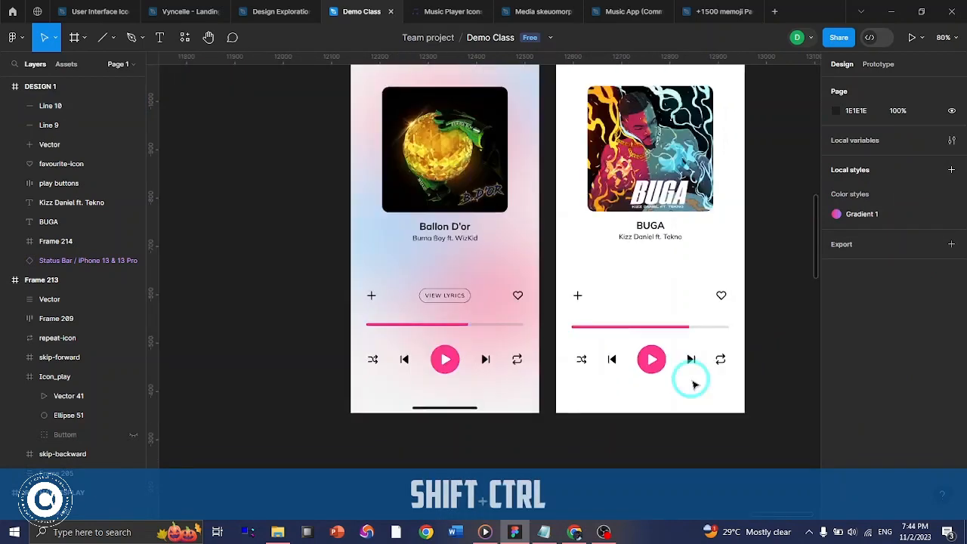
{"action": "scroll", "coordinate": [426, 304], "scroll_direction": "up", "scroll_amount": 5}
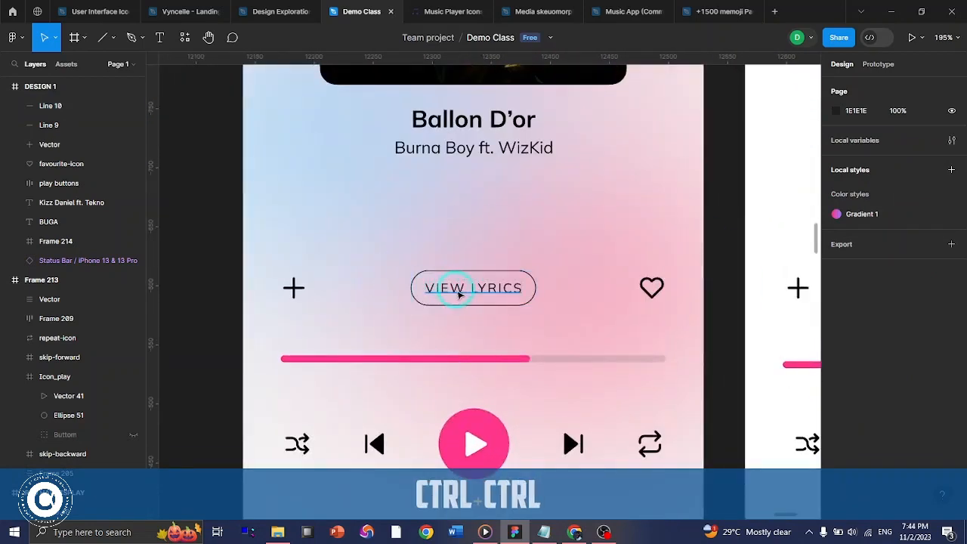
{"action": "left_click", "coordinate": [454, 290], "text": "ctrl"}
{"action": "key", "text": "F2"}
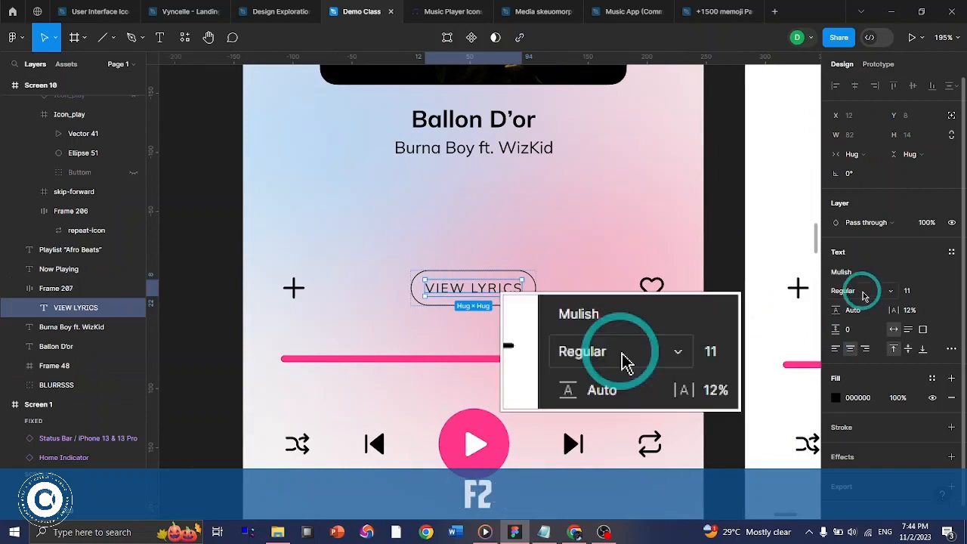
{"action": "key", "text": "F2"}
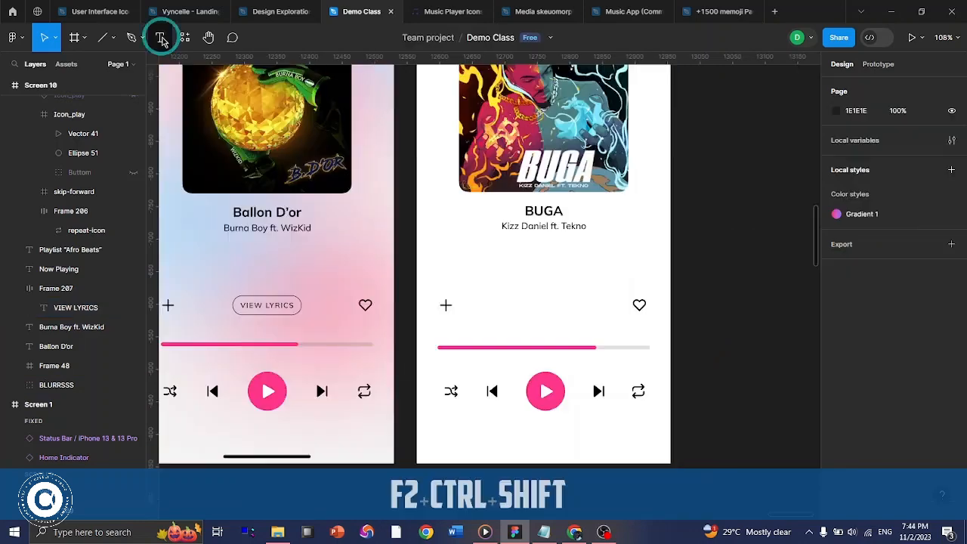
- Add the text "VIEW LYRICS" between the plus and heart icons in DESIGN 1 and check its letter spacing
{"action": "left_click", "coordinate": [160, 37]}
{"action": "left_click", "coordinate": [519, 308]}
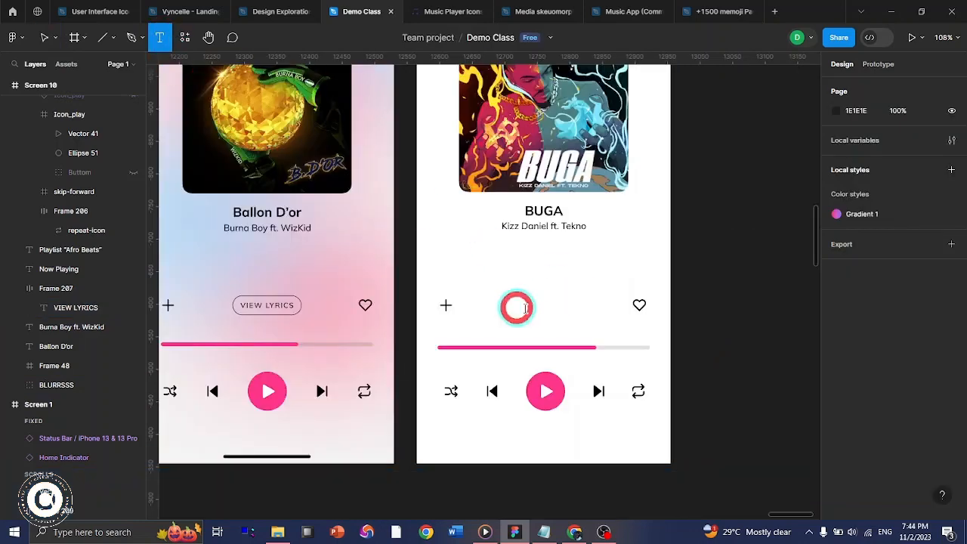
{"action": "type", "text": "view"}
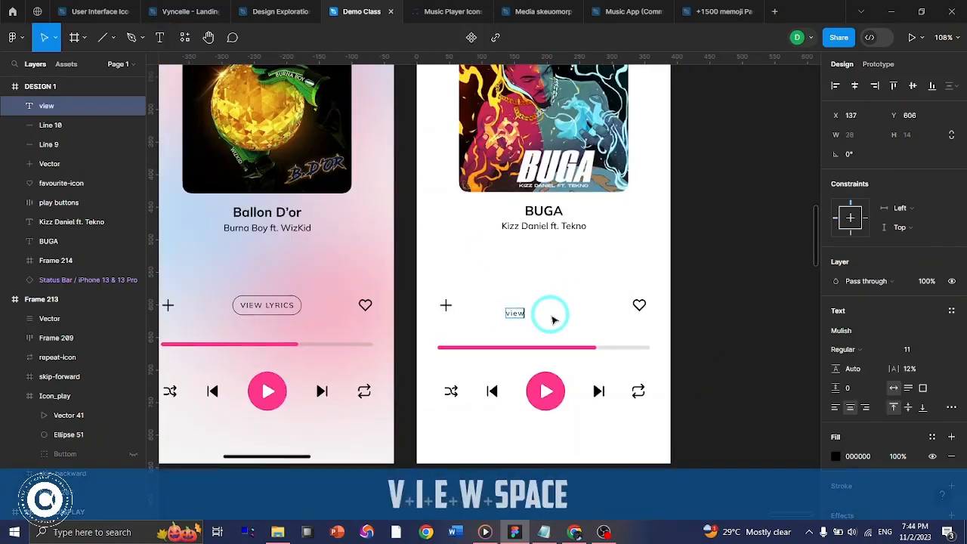
{"action": "key", "text": "ctrl+a"}
{"action": "key", "text": "Caps_Lock"}
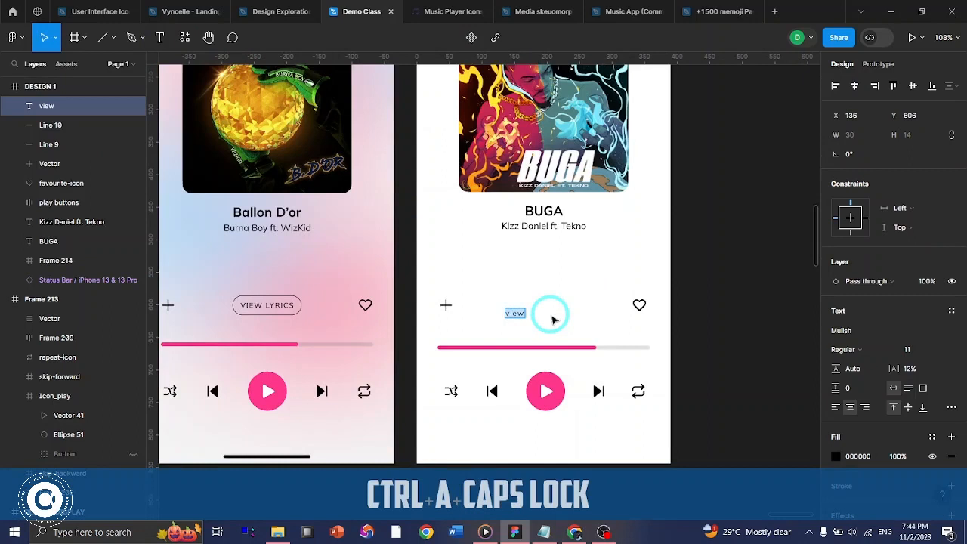
{"action": "type", "text": "VIEW"}
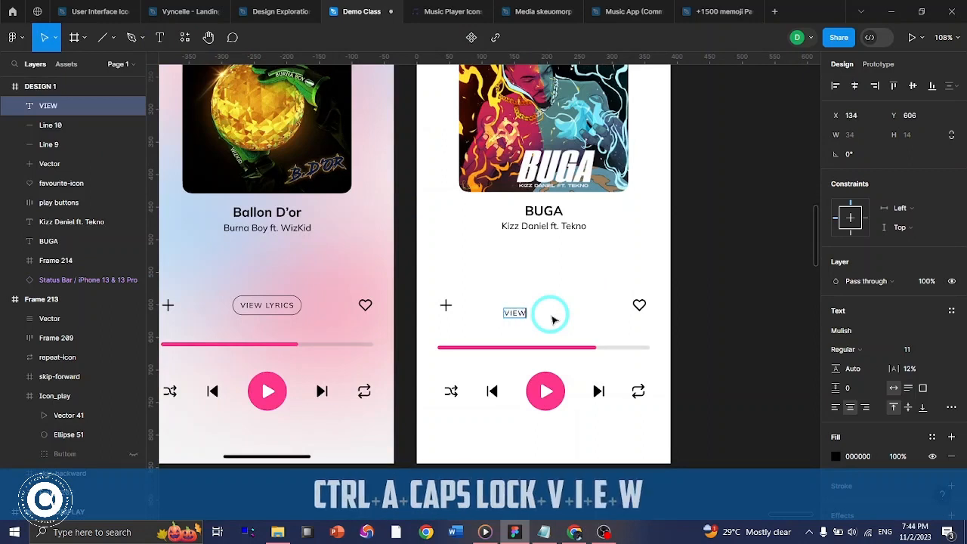
{"action": "type", "text": " LYRO"}
{"action": "key", "text": "BackSpace"}
{"action": "type", "text": "ICS"}
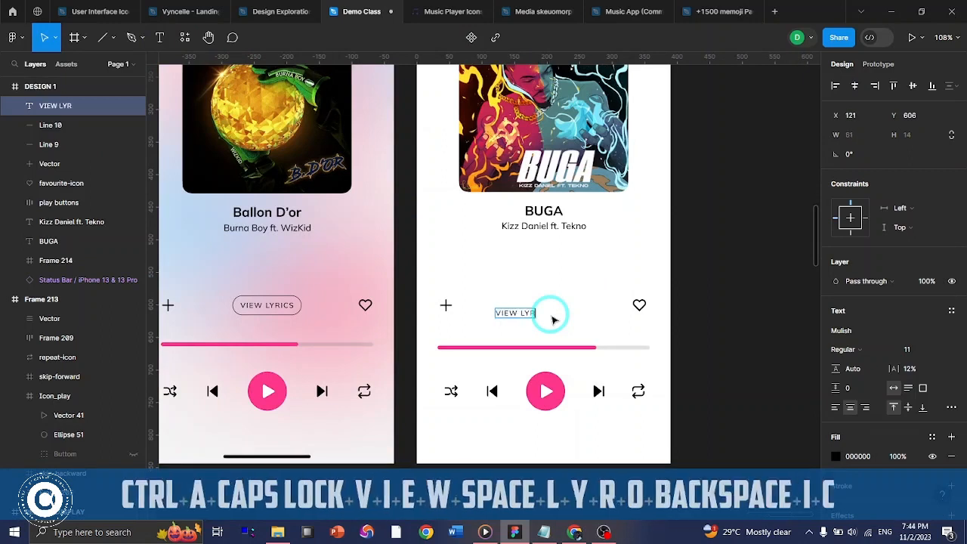
{"action": "key", "text": "ctrl+Return"}
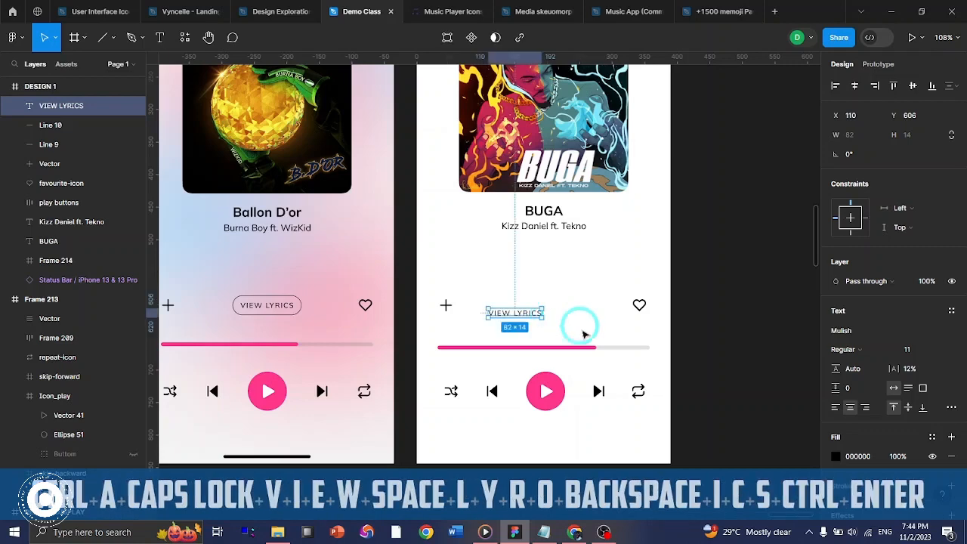
{"action": "left_click", "coordinate": [502, 320]}
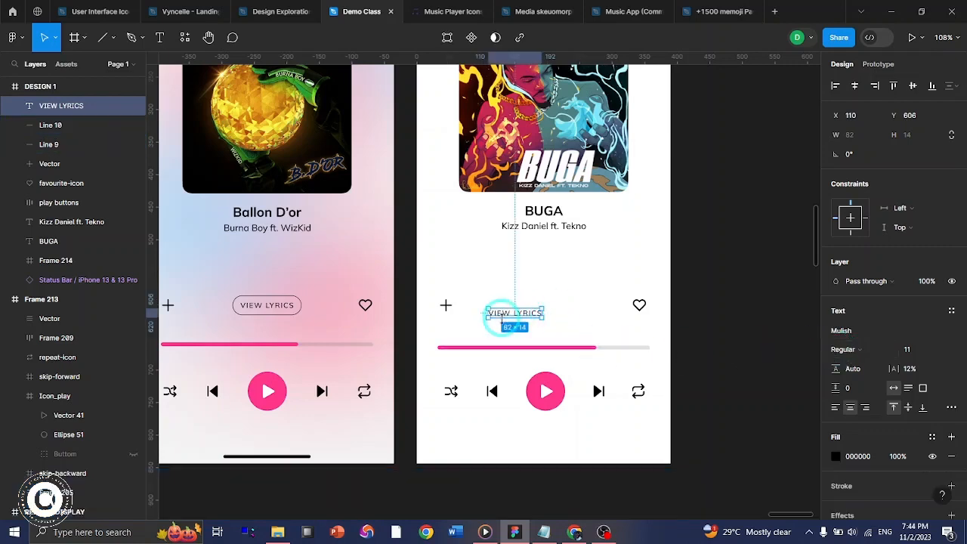
{"action": "key", "text": "F2"}
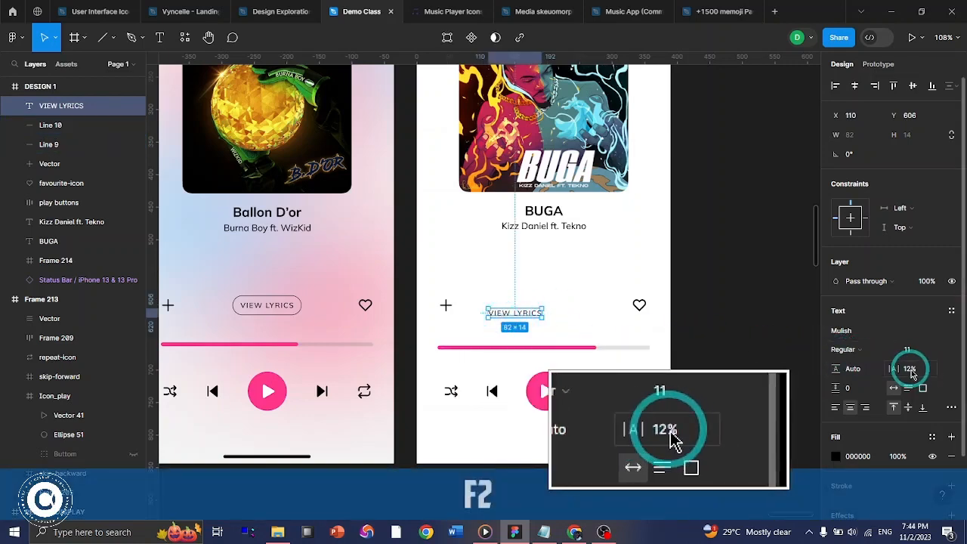
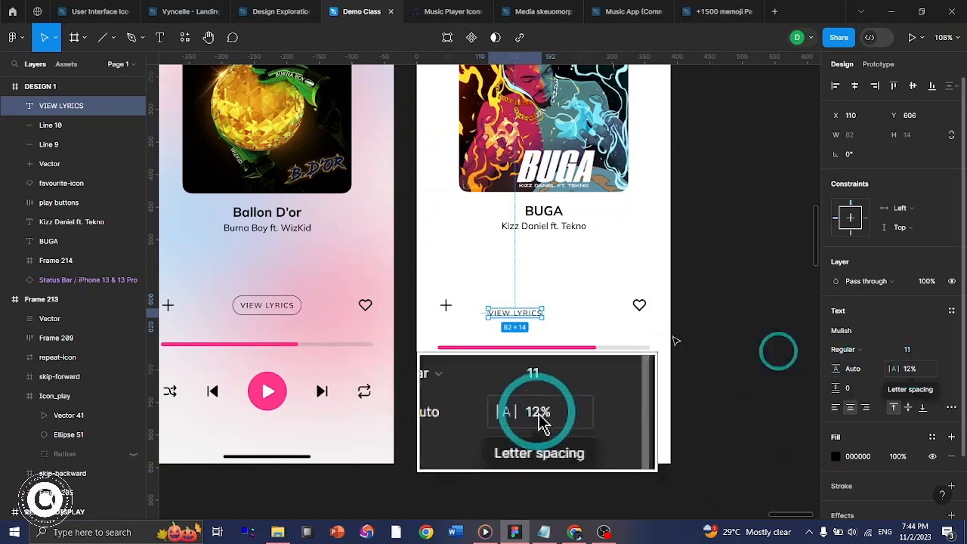
{"action": "key", "text": "F2"}
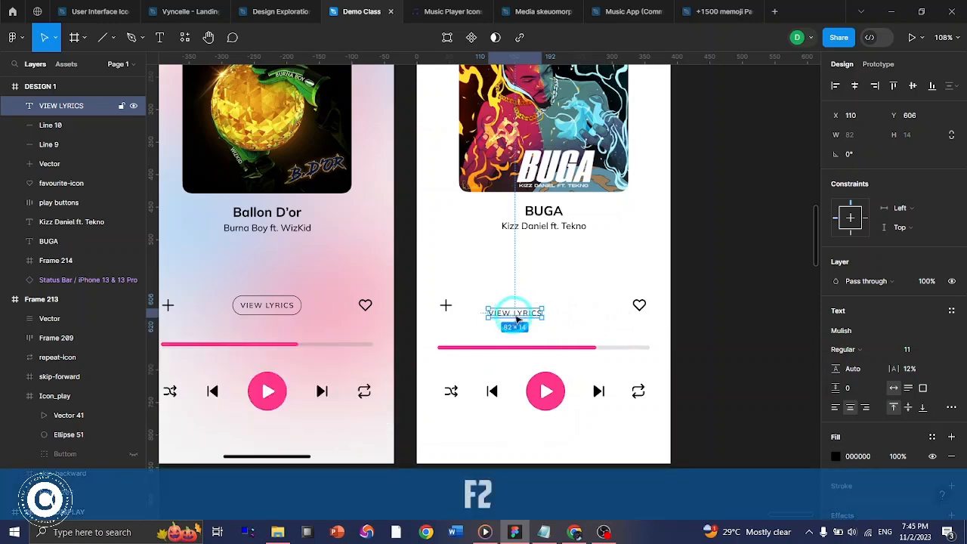
- Wrap the DESIGN 1 VIEW LYRICS text in a frame, centred horizontally on the screen and raised to Y 596
{"action": "right_click", "coordinate": [521, 314]}
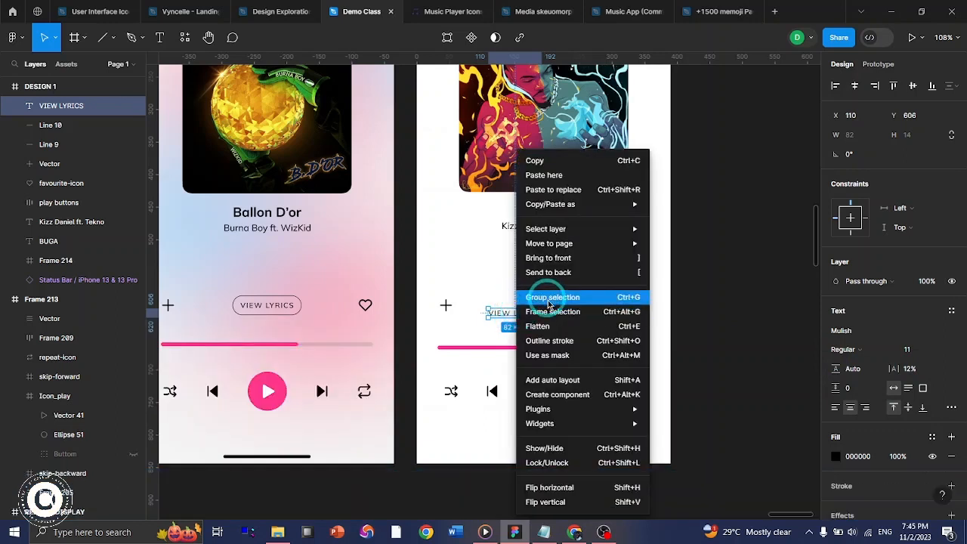
{"action": "left_click", "coordinate": [522, 311]}
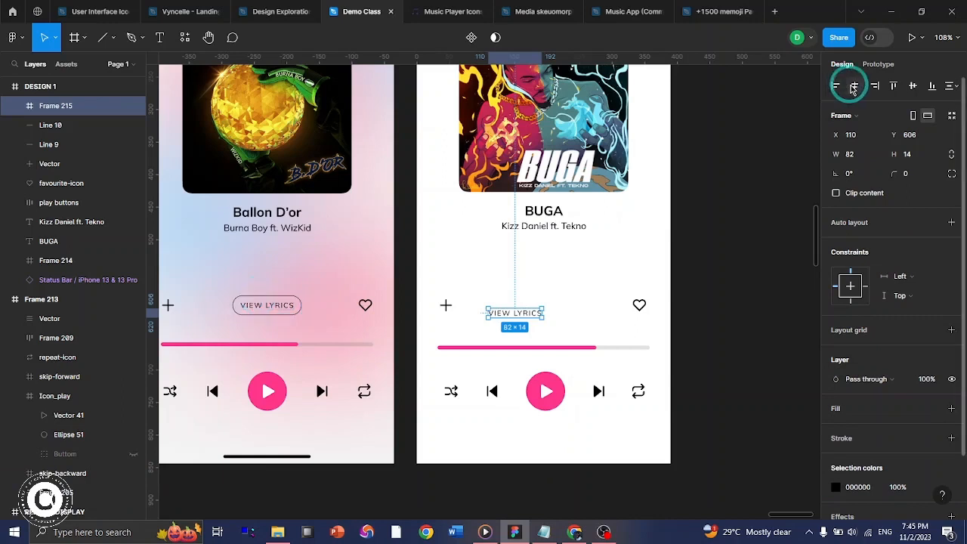
{"action": "left_click", "coordinate": [853, 85]}
{"action": "key", "text": "shift+Up"}
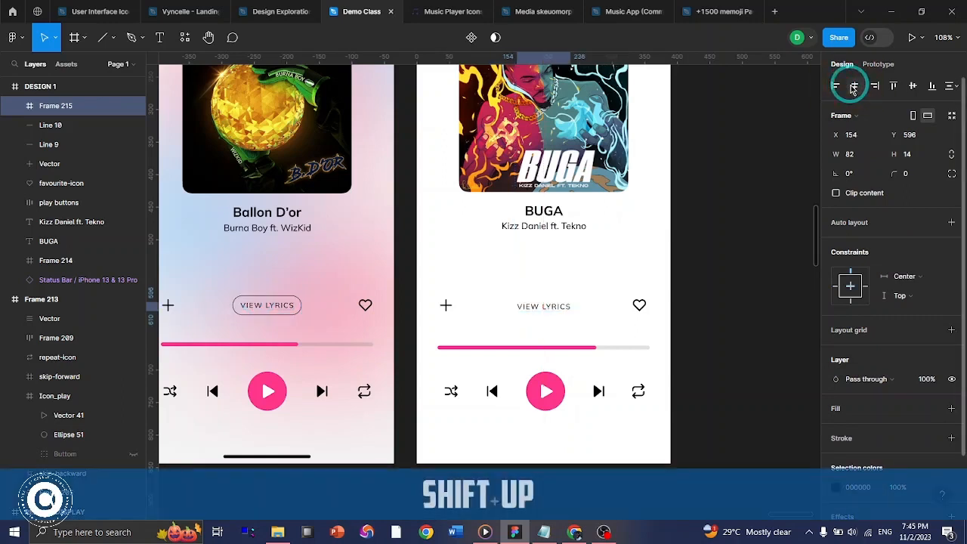
- Give the VIEW LYRICS frame in DESIGN 1 auto layout with 12 horizontal and 8 vertical padding, matching the Screen 10 button
{"action": "left_click", "coordinate": [849, 223]}
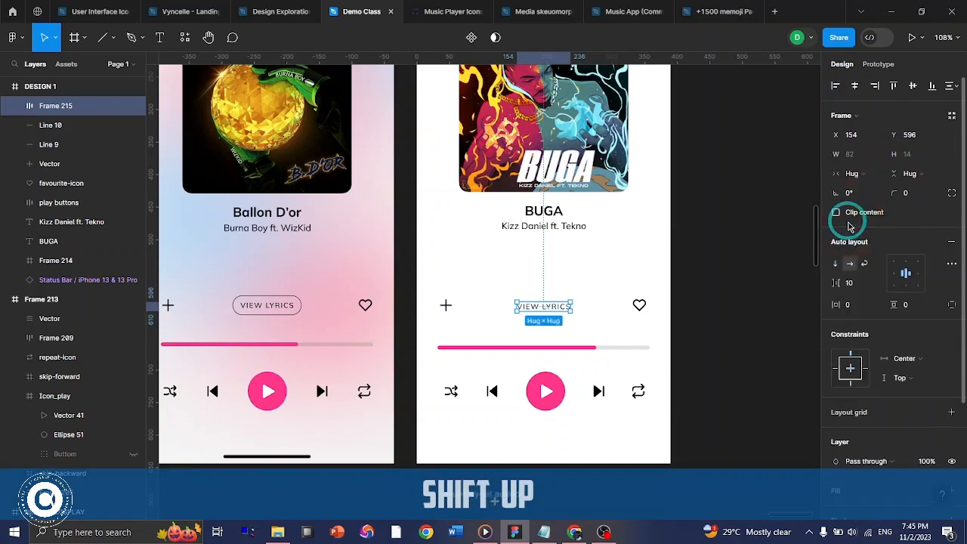
{"action": "left_click", "coordinate": [234, 306]}
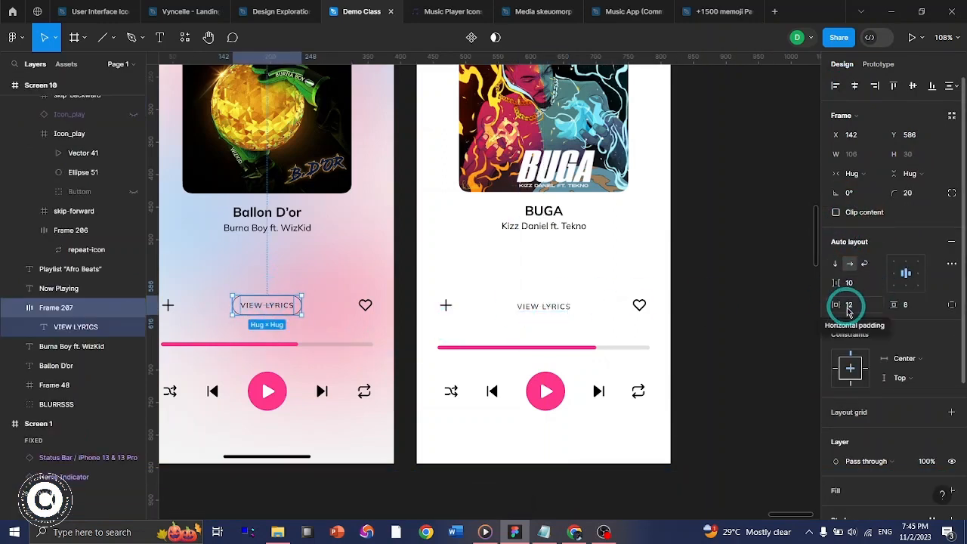
{"action": "key", "text": "F2"}
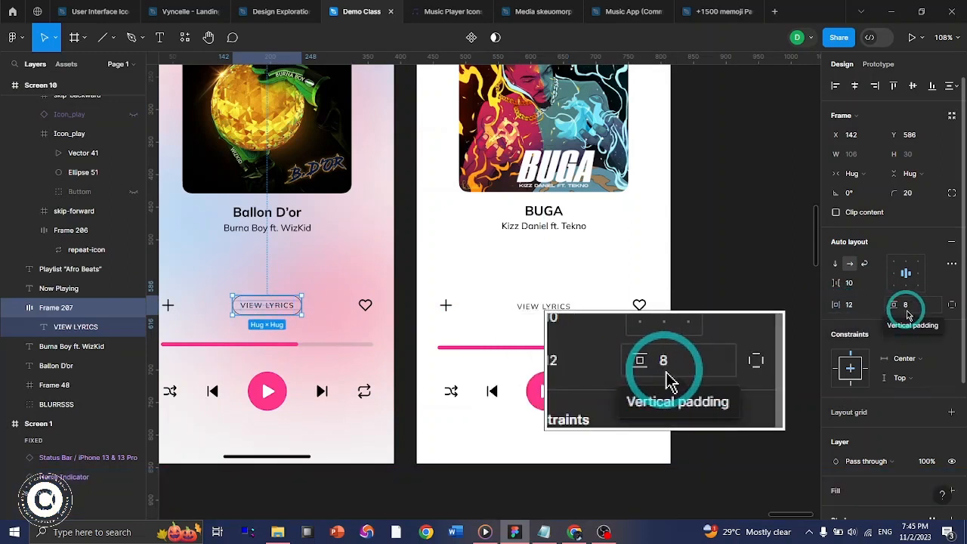
{"action": "left_click", "coordinate": [543, 305]}
{"action": "left_click", "coordinate": [866, 312]}
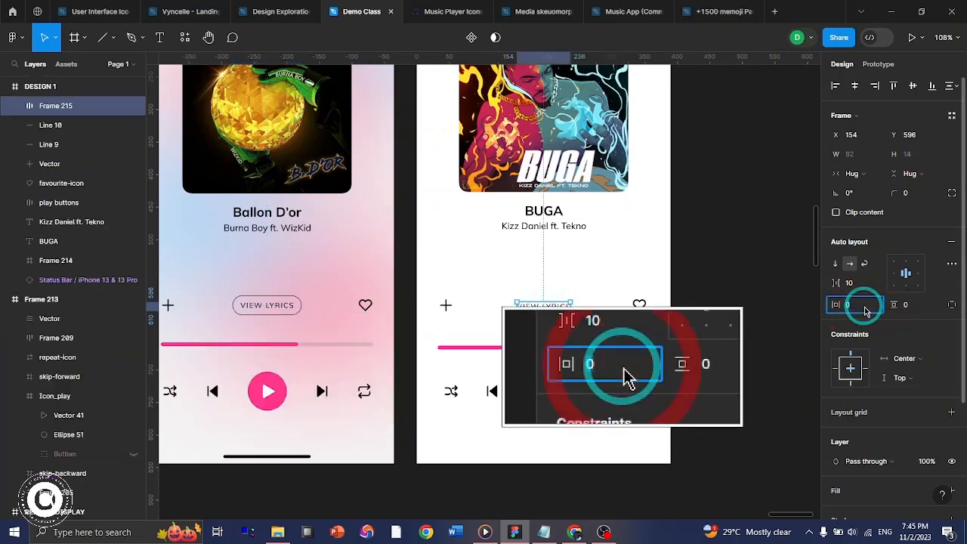
{"action": "type", "text": "12"}
{"action": "left_click", "coordinate": [911, 306]}
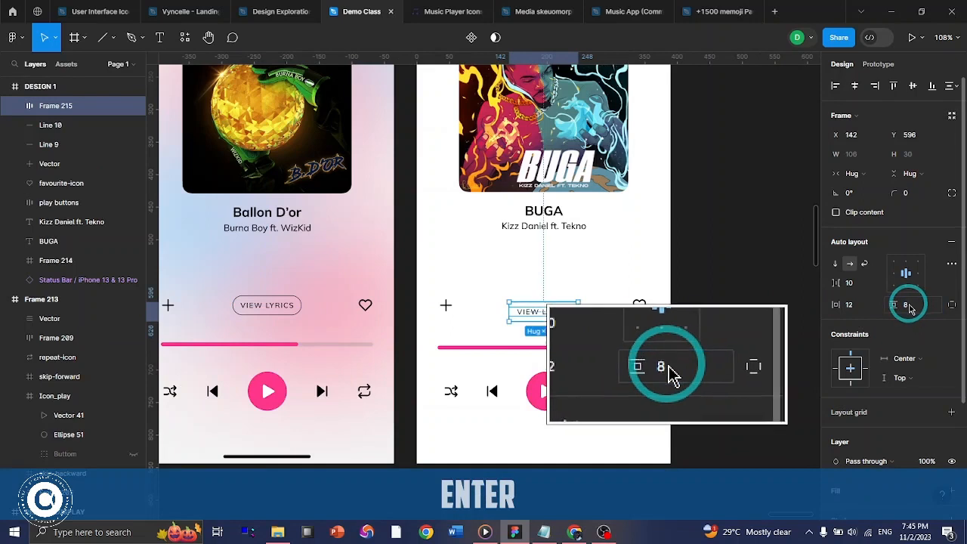
{"action": "key", "text": "F2"}
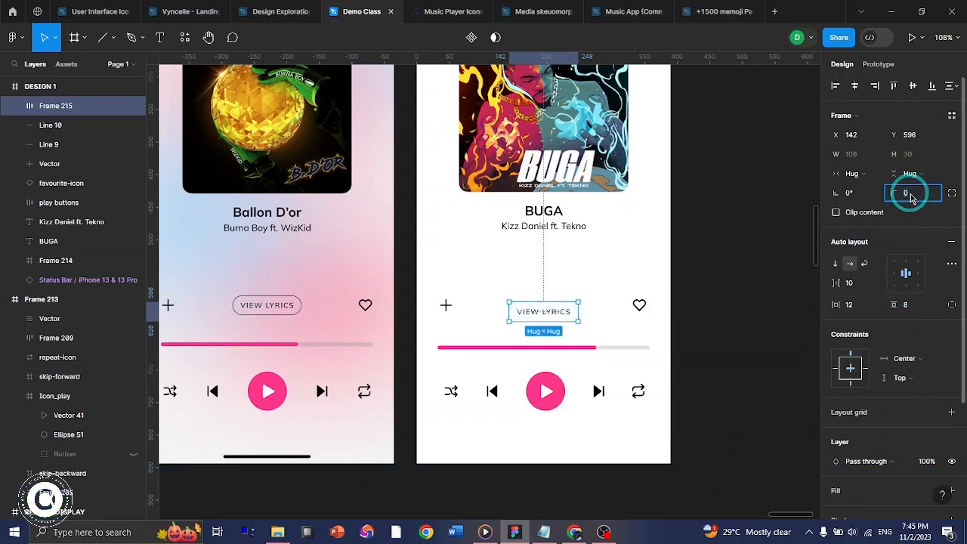
- Set the VIEW LYRICS frame's corner radius to 20 and add a black 000000 inside stroke of 1
{"action": "type", "text": "20"}
{"action": "key", "text": "Return"}
{"action": "left_click", "coordinate": [547, 314]}
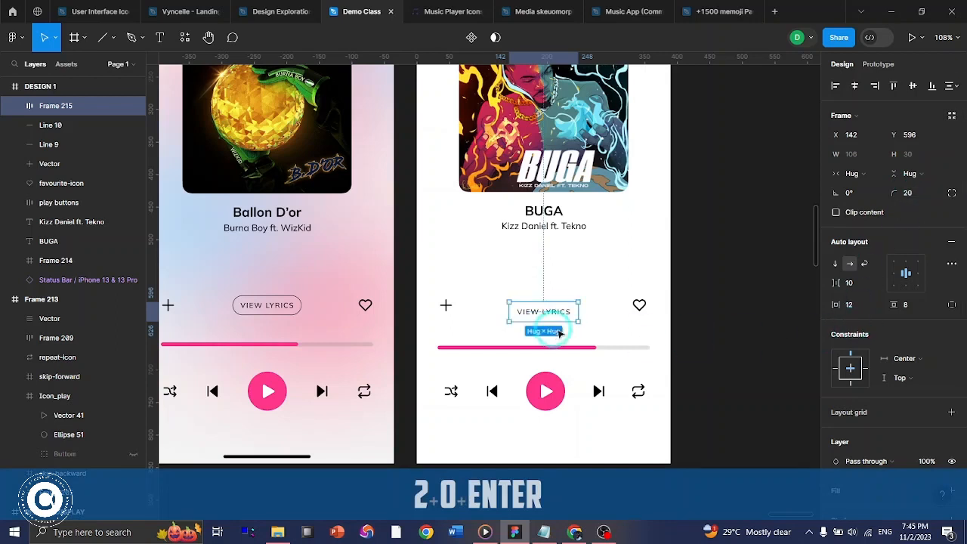
{"action": "scroll", "coordinate": [544, 311], "scroll_direction": "up", "scroll_amount": 5}
{"action": "scroll", "coordinate": [827, 362], "scroll_direction": "down", "scroll_amount": 2}
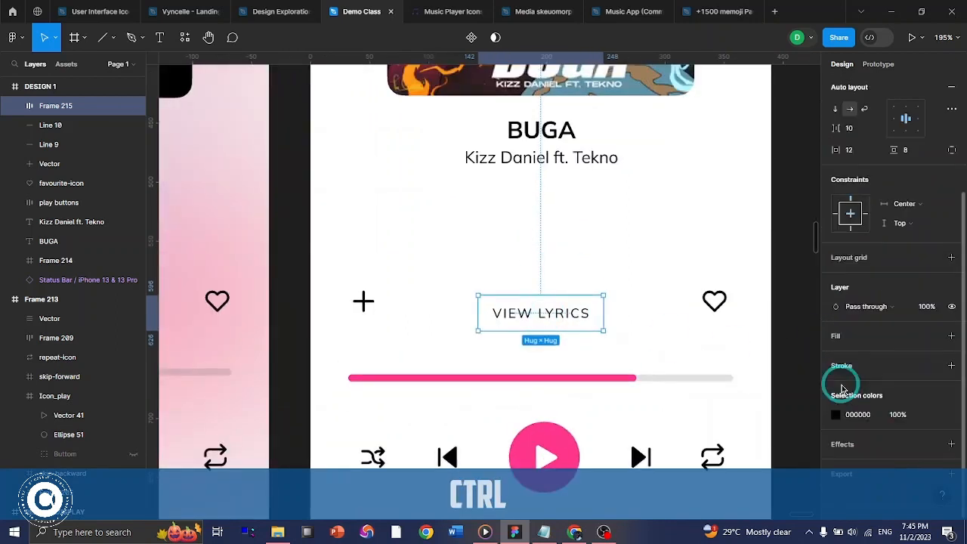
{"action": "left_click", "coordinate": [844, 367]}
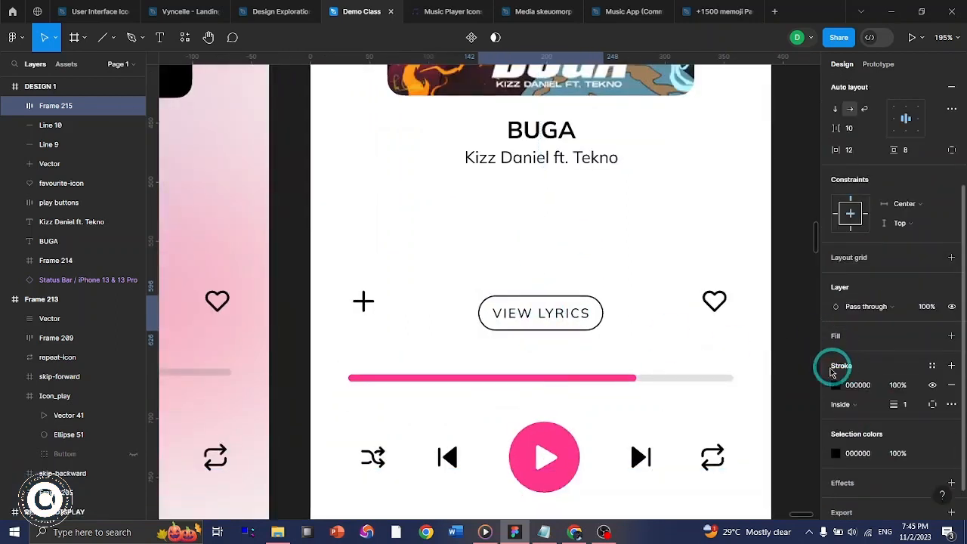
- Set the stroke weight of the VIEW LYRICS frame in DESIGN 1 to 0.6
{"action": "scroll", "coordinate": [718, 358], "scroll_direction": "left", "scroll_amount": 2}
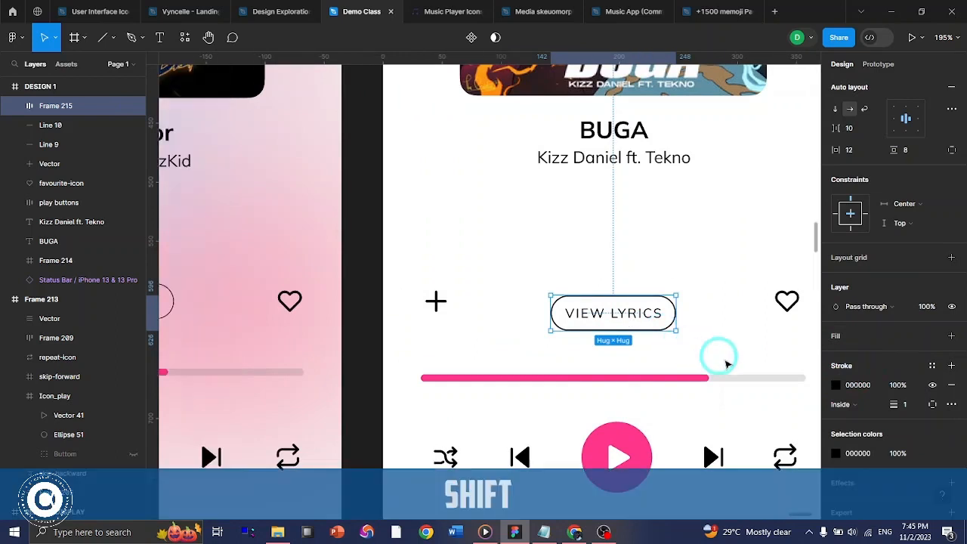
{"action": "left_click", "coordinate": [907, 405]}
{"action": "type", "text": "0.6"}
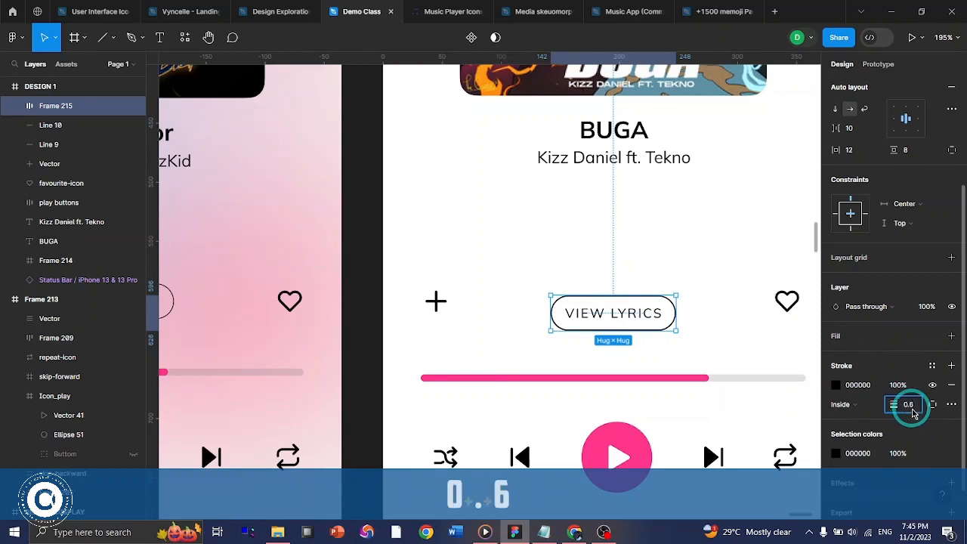
{"action": "key", "text": "Return"}
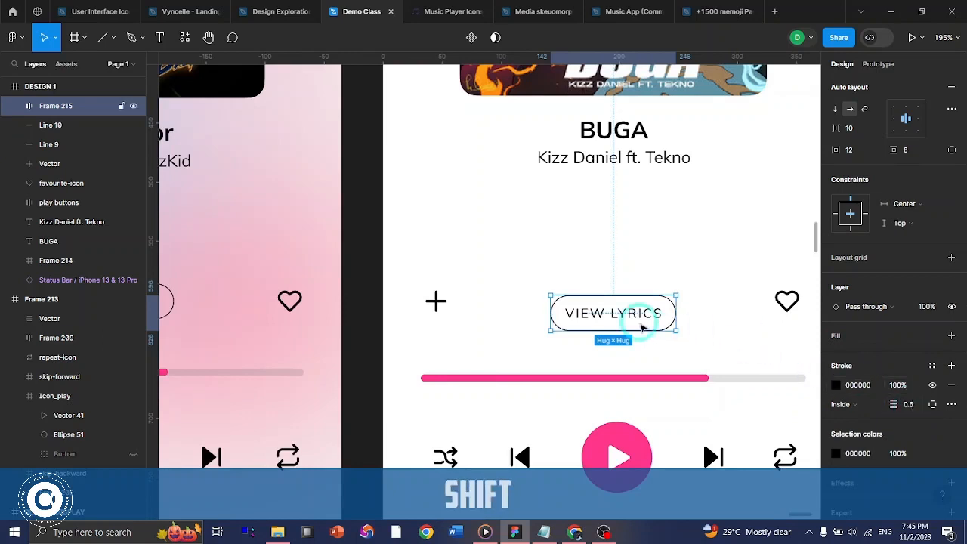
- Compare the VIEW LYRICS button with Screen 10 and raise the DESIGN 1 one to Y 586, level with the plus and heart icons
{"action": "scroll", "coordinate": [449, 319], "scroll_direction": "left", "scroll_amount": 6}
{"action": "left_click", "coordinate": [446, 311], "text": "shift"}
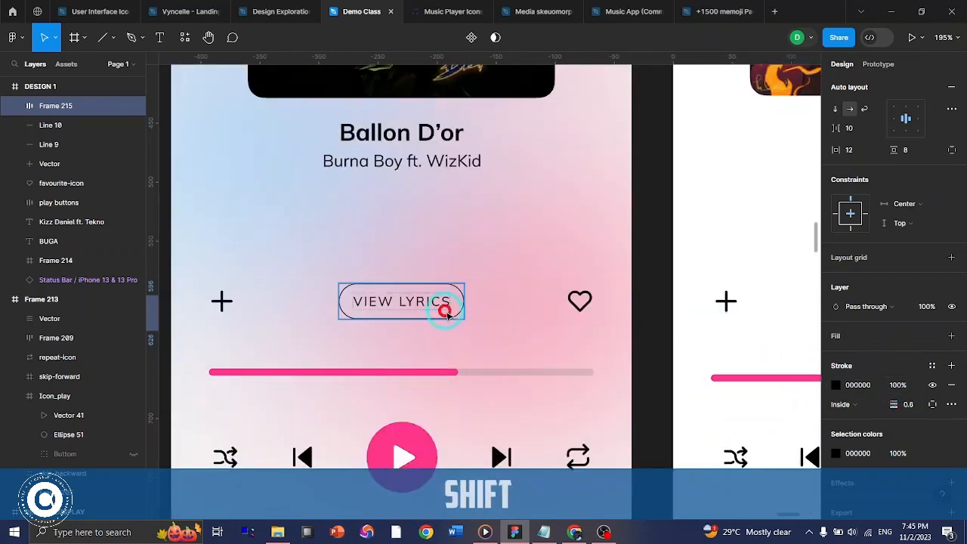
{"action": "scroll", "coordinate": [447, 313], "scroll_direction": "right", "scroll_amount": 10}
{"action": "left_click", "coordinate": [407, 323], "text": "shift"}
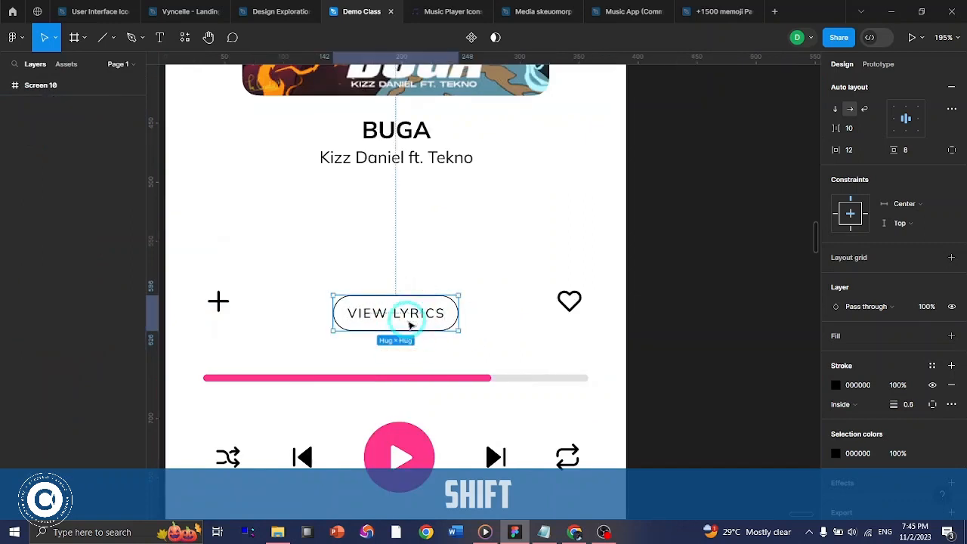
{"action": "key", "text": "shift+Up"}
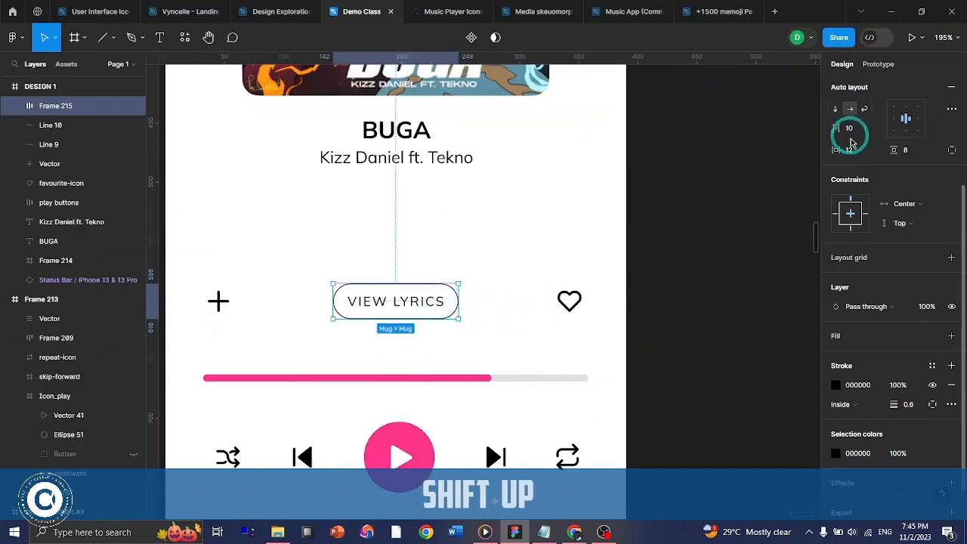
{"action": "scroll", "coordinate": [848, 133], "scroll_direction": "up", "scroll_amount": 3}
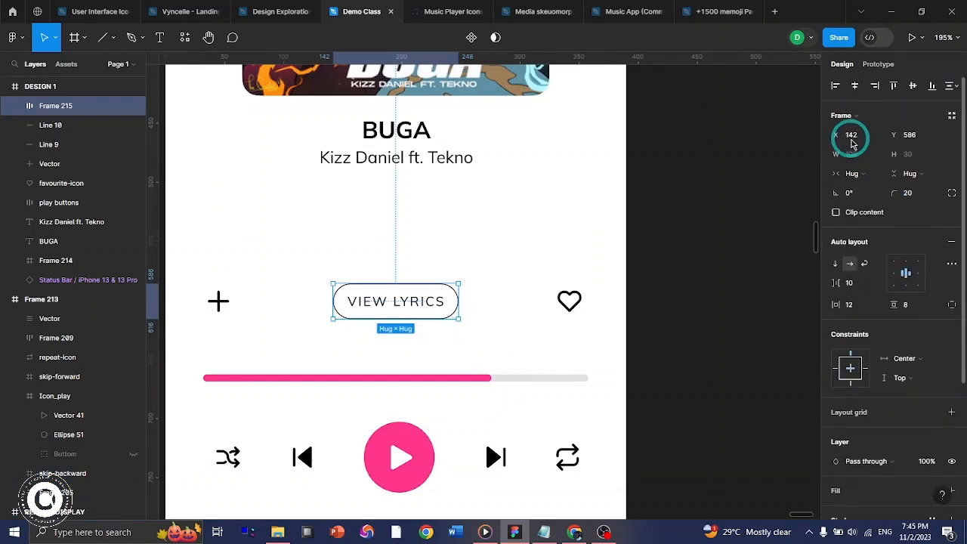
{"action": "left_click", "coordinate": [733, 264]}
- Move the back arrow and menu icons from Frame 213 into the DESIGN 1 header and align their vertical centres
{"action": "scroll", "coordinate": [733, 264], "scroll_direction": "down", "scroll_amount": 5}
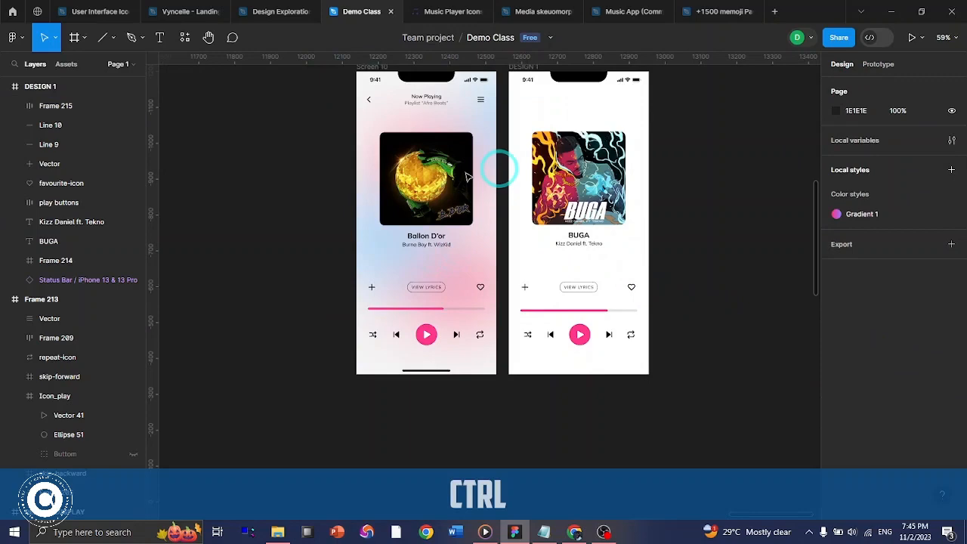
{"action": "scroll", "coordinate": [434, 105], "scroll_direction": "up", "scroll_amount": 2}
{"action": "scroll", "coordinate": [423, 144], "scroll_direction": "up", "scroll_amount": 5}
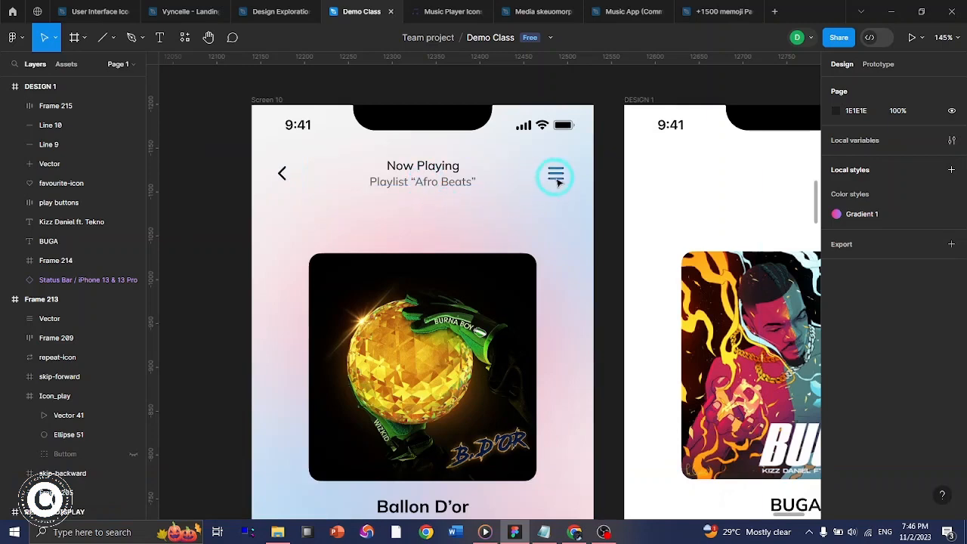
{"action": "scroll", "coordinate": [558, 181], "scroll_direction": "down", "scroll_amount": 5, "text": "ctrl"}
{"action": "scroll", "coordinate": [583, 224], "scroll_direction": "right", "scroll_amount": 4, "text": "ctrl+shift"}
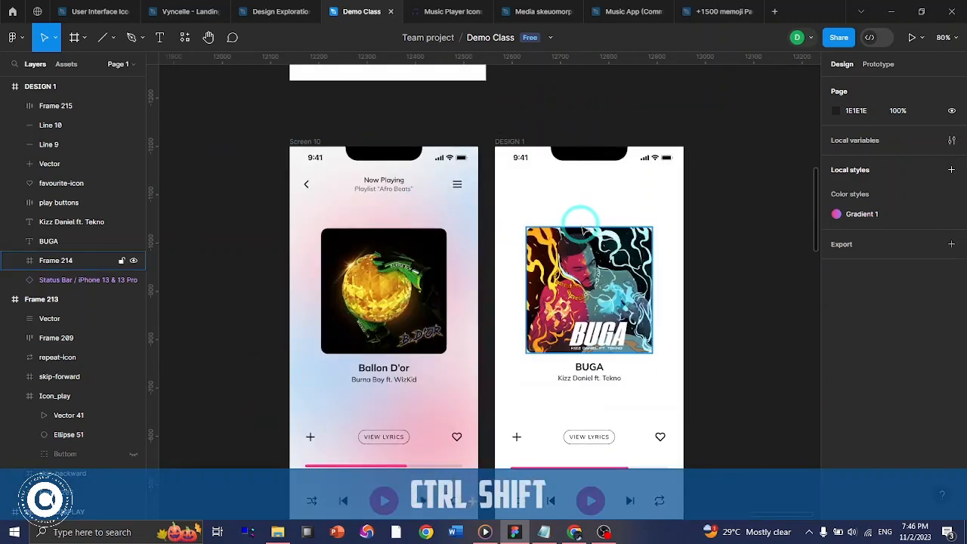
{"action": "scroll", "coordinate": [442, 199], "scroll_direction": "up", "scroll_amount": 4}
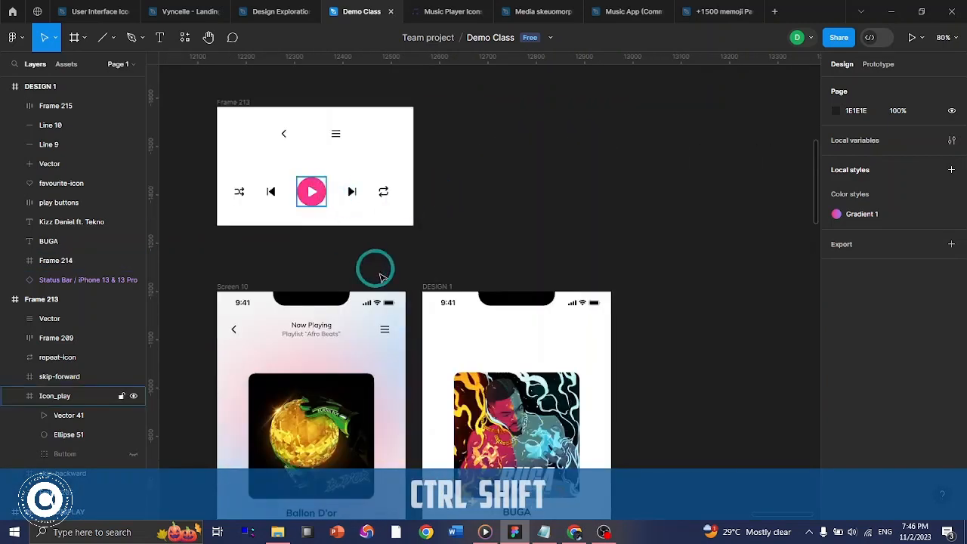
{"action": "left_click", "coordinate": [283, 134]}
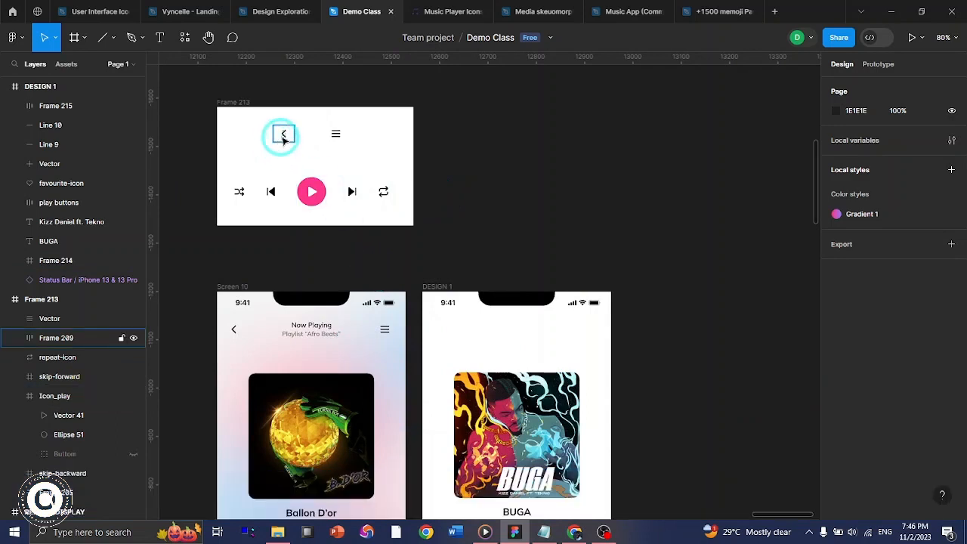
{"action": "left_click_drag", "start_coordinate": [283, 138], "coordinate": [442, 334]}
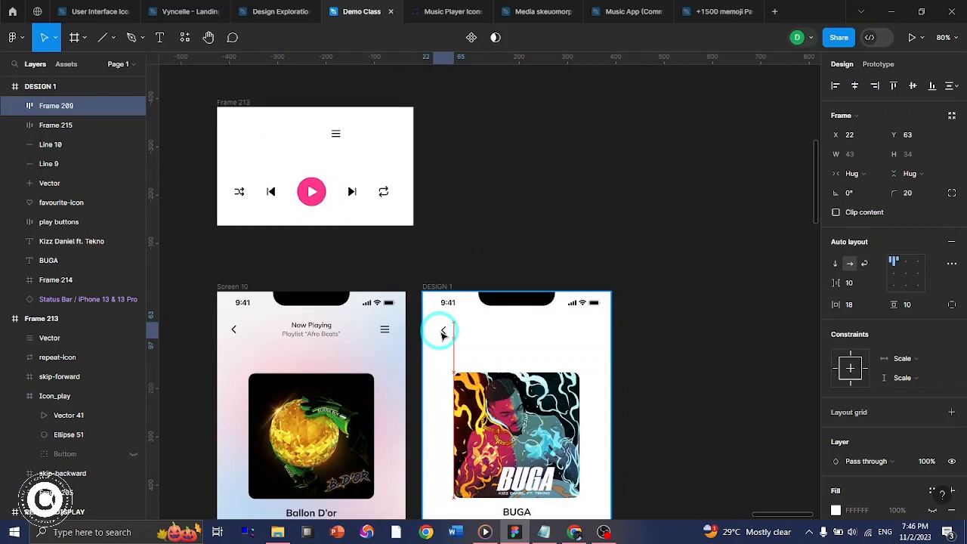
{"action": "left_click_drag", "start_coordinate": [335, 134], "coordinate": [581, 333]}
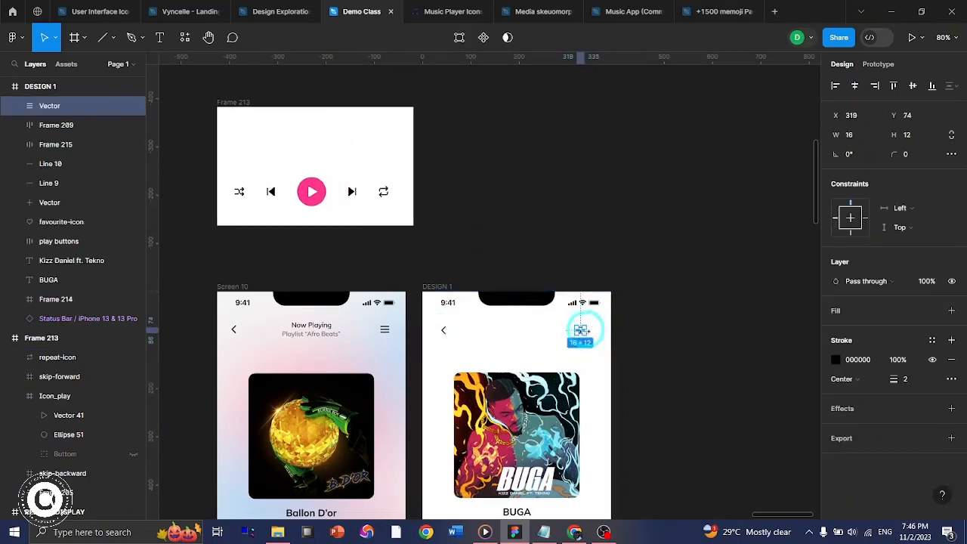
{"action": "left_click", "coordinate": [435, 332], "text": "shift"}
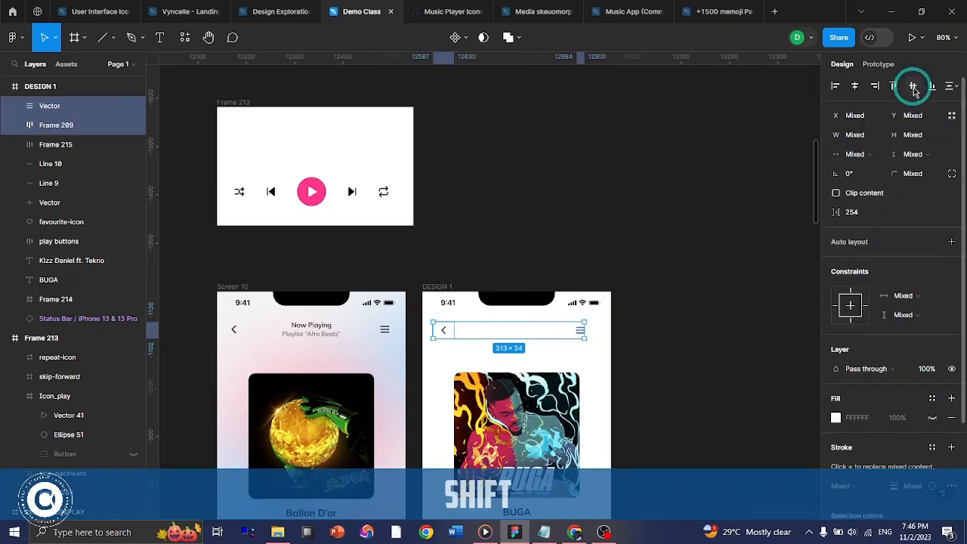
{"action": "left_click", "coordinate": [636, 335]}
- Show the layout grids and shift the DESIGN 1 menu icon right to X 337, against the outer column edge
{"action": "left_click", "coordinate": [580, 330]}
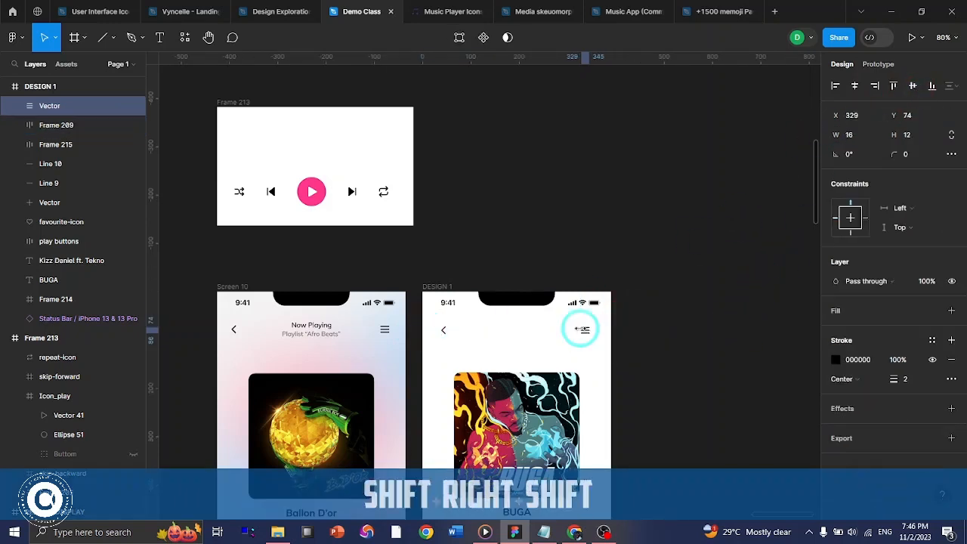
{"action": "key", "text": "shift+g"}
{"action": "scroll", "coordinate": [608, 325], "scroll_direction": "down", "scroll_amount": 1}
{"action": "scroll", "coordinate": [610, 310], "scroll_direction": "down", "scroll_amount": 1}
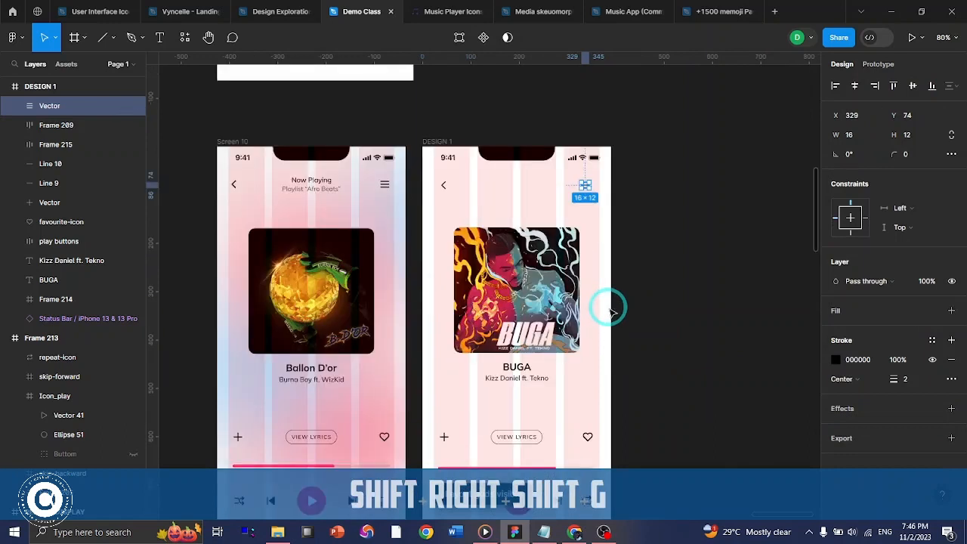
{"action": "key", "text": "shift+Right"}
{"action": "key", "text": "Left"}
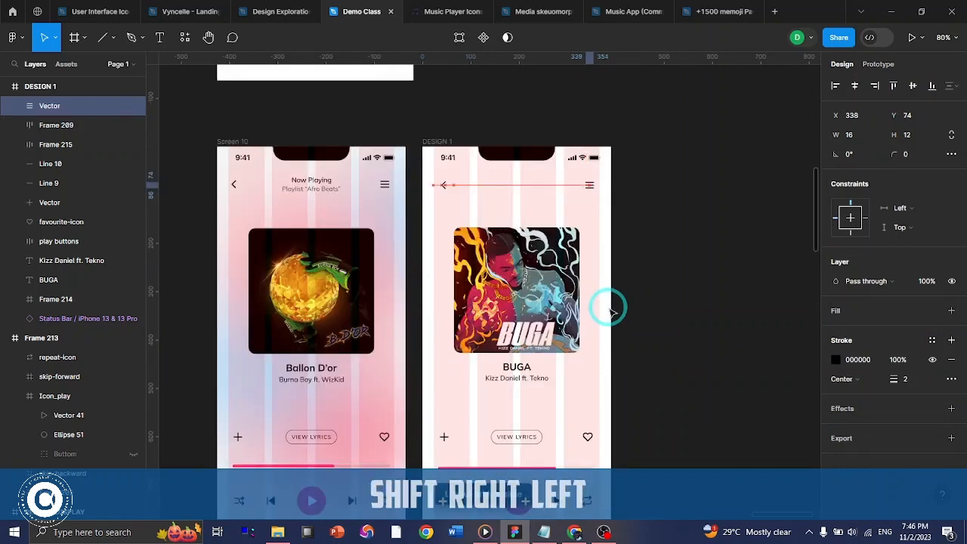
{"action": "key", "text": "Left"}
- Shift the DESIGN 1 back arrow frame left to X 14 so the arrow meets the first grid column
{"action": "left_click", "coordinate": [443, 188]}
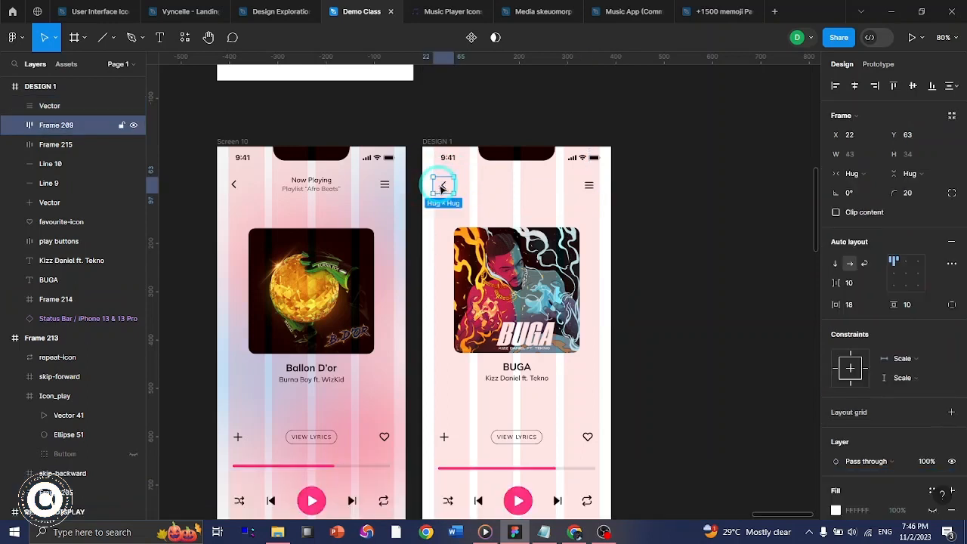
{"action": "key", "text": "Left"}
{"action": "key", "text": "Left"}
{"action": "key", "text": "Left"}
{"action": "key", "text": "Left"}
{"action": "key", "text": "Left"}
{"action": "key", "text": "Left"}
{"action": "key", "text": "Left"}
{"action": "key", "text": "Left"}
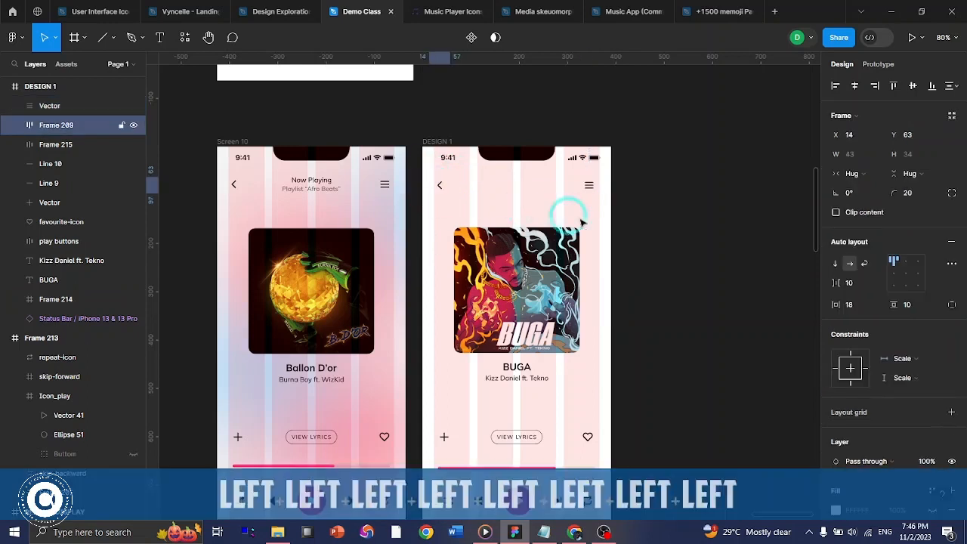
{"action": "left_click", "coordinate": [691, 219]}
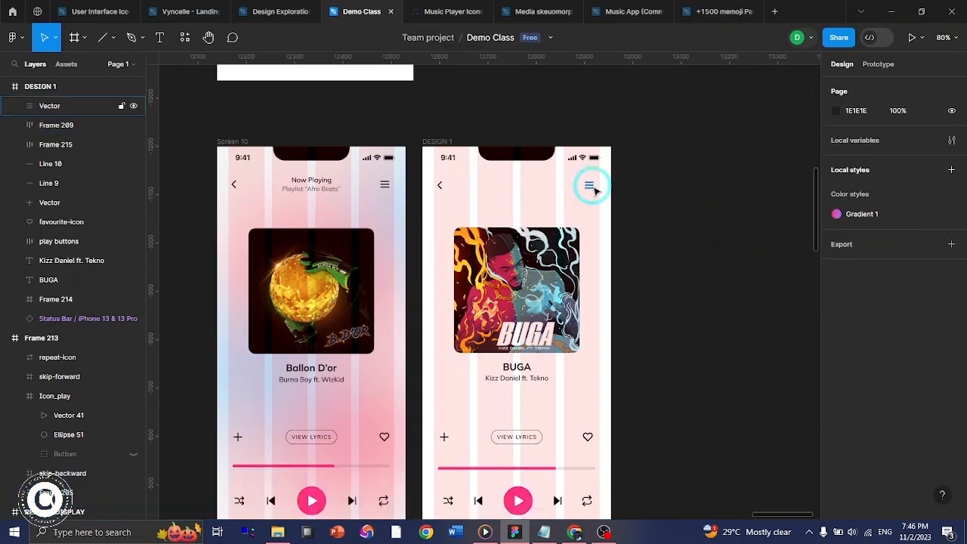
- Raise the DESIGN 1 back arrow and menu icon together by 2 px to match Screen 10, and hide the layout grids
{"action": "left_click", "coordinate": [588, 185], "text": "shift"}
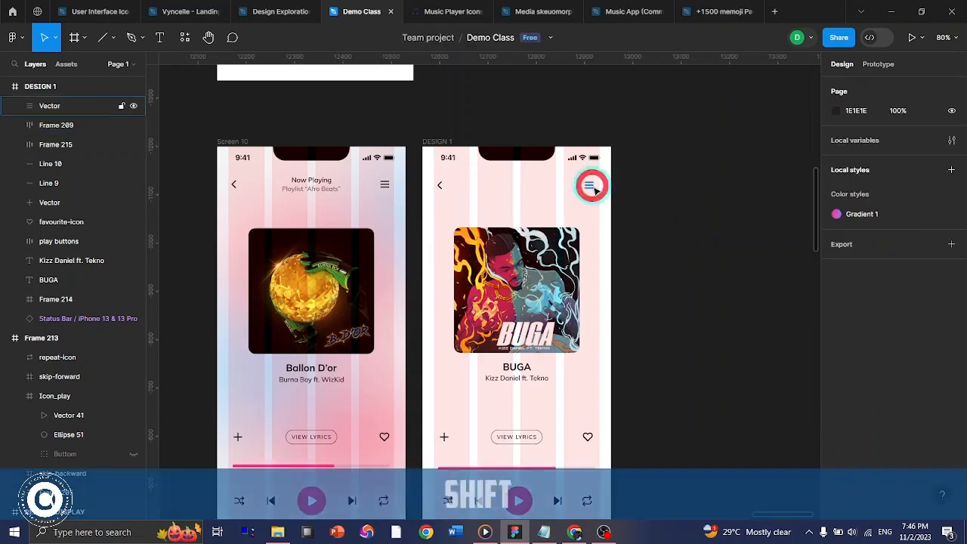
{"action": "left_click", "coordinate": [451, 189], "text": "shift"}
{"action": "key", "text": "shift+Up"}
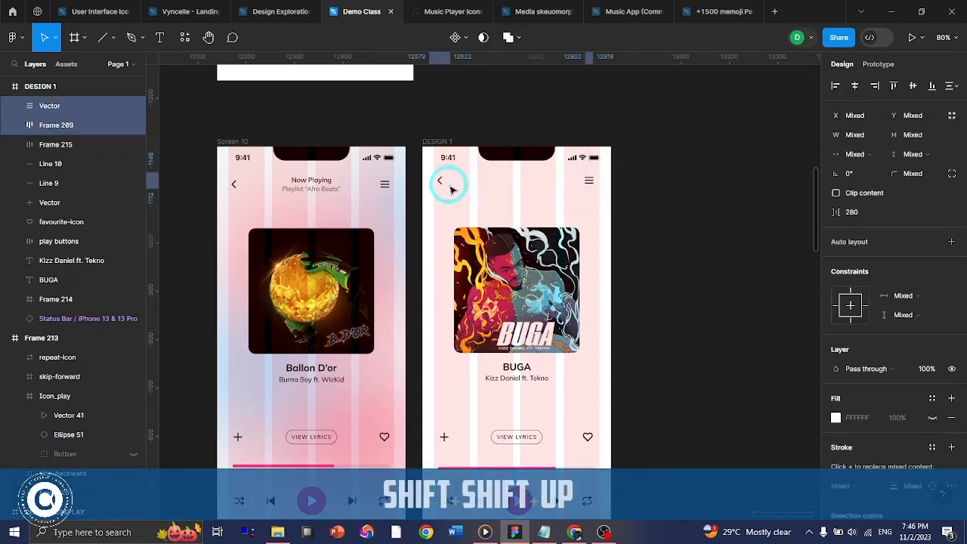
{"action": "key", "text": "Down"}
{"action": "key", "text": "Down"}
{"action": "key", "text": "Down"}
{"action": "key", "text": "Down"}
{"action": "key", "text": "Down"}
{"action": "key", "text": "Down"}
{"action": "key", "text": "Down"}
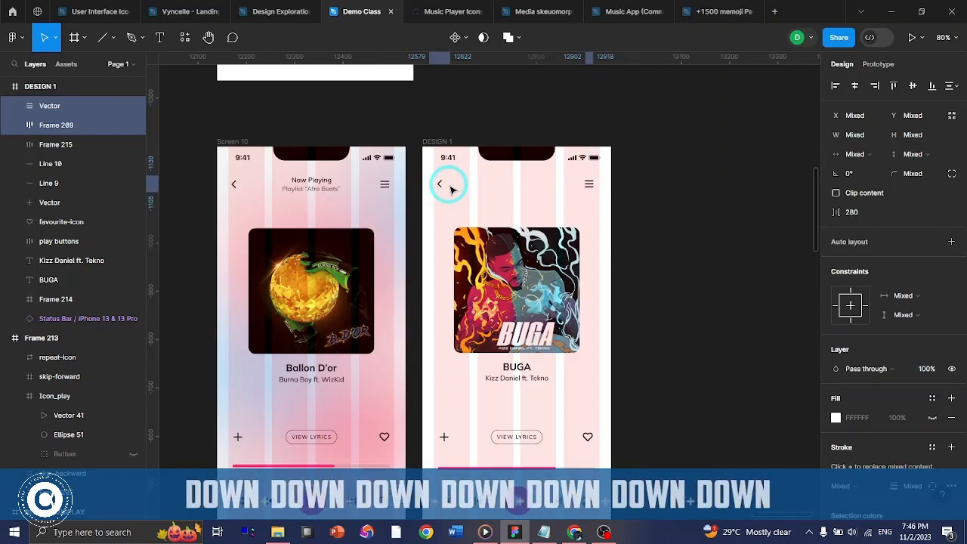
{"action": "key", "text": "Down"}
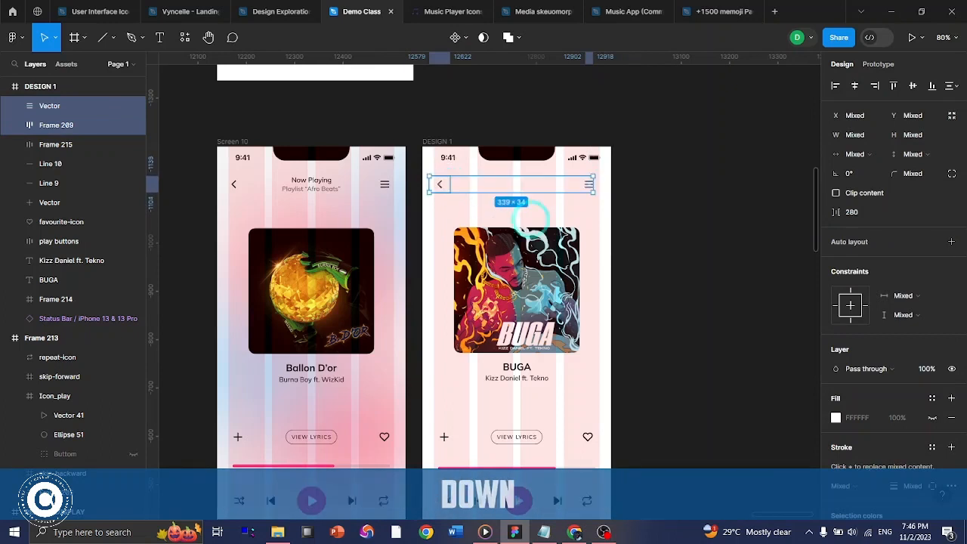
{"action": "left_click", "coordinate": [707, 244]}
{"action": "key", "text": "shift+g"}
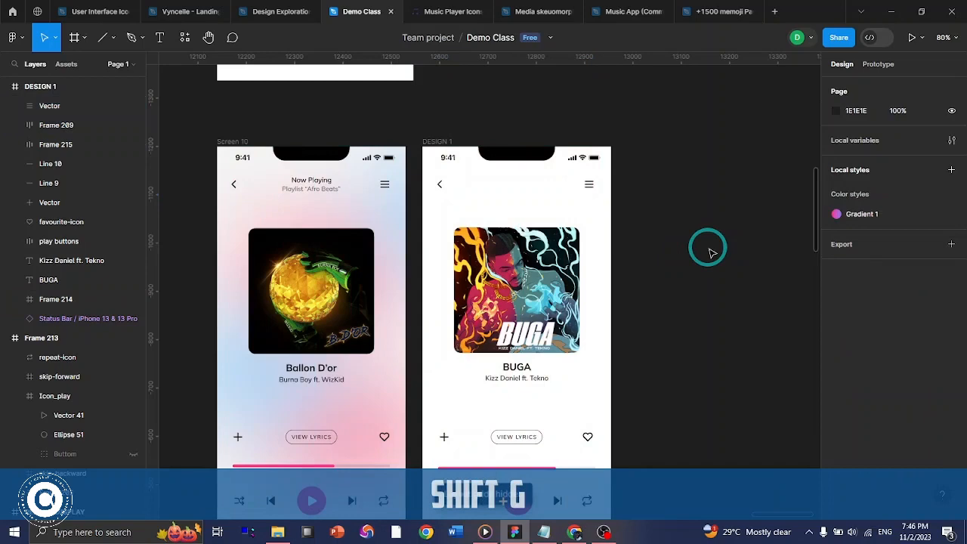
- Inspect the font, size, colour and position of the "Now Playing" and "Playlist “Afro Beats”" texts in Screen 10
{"action": "scroll", "coordinate": [563, 211], "scroll_direction": "up", "scroll_amount": 2}
{"action": "left_click", "coordinate": [231, 169]}
{"action": "scroll", "coordinate": [305, 170], "scroll_direction": "left", "scroll_amount": 3}
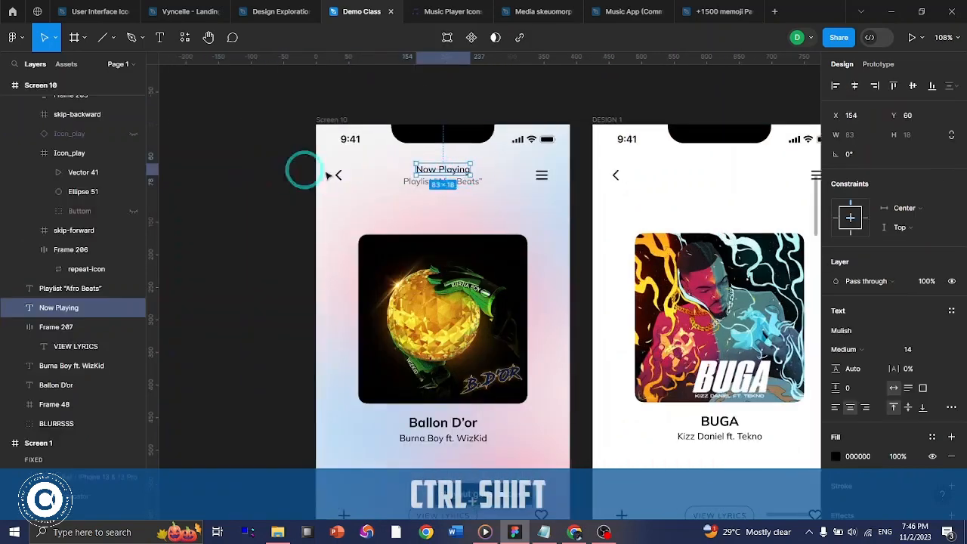
{"action": "scroll", "coordinate": [449, 173], "scroll_direction": "up", "scroll_amount": 4}
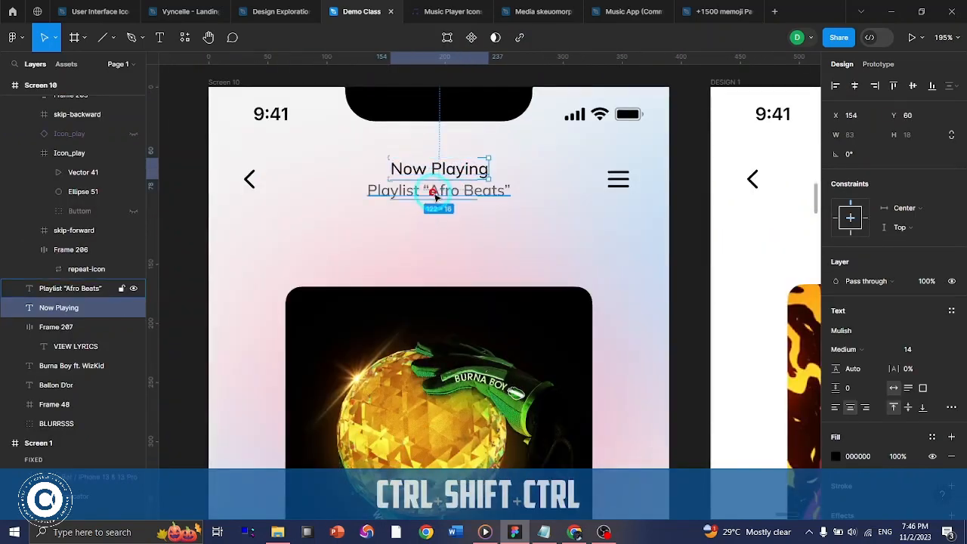
{"action": "left_click", "coordinate": [435, 195]}
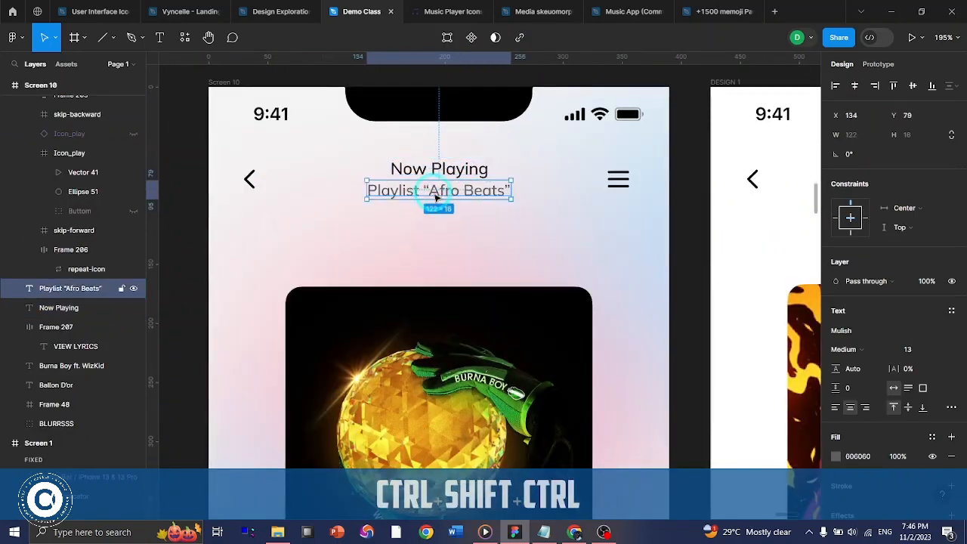
{"action": "left_click", "coordinate": [444, 171]}
{"action": "left_click", "coordinate": [441, 192]}
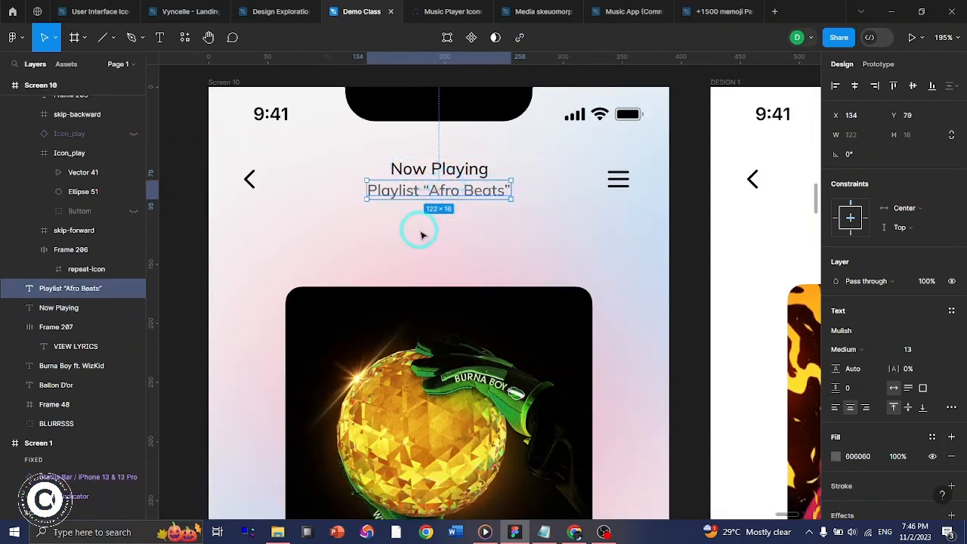
- Add the text "Now Playing" between the back arrow and the menu icon in the DESIGN 1 header
{"action": "scroll", "coordinate": [445, 249], "scroll_direction": "right", "scroll_amount": 5}
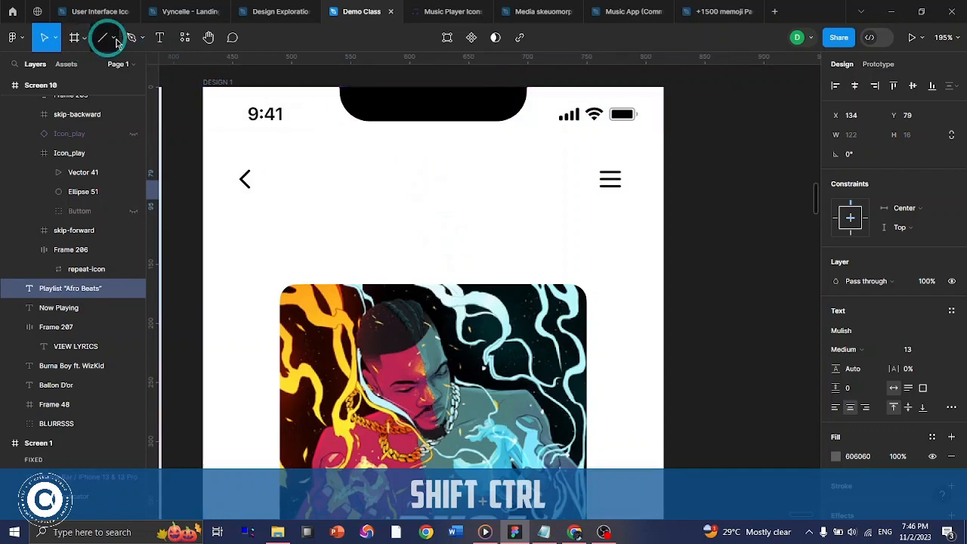
{"action": "left_click", "coordinate": [159, 37]}
{"action": "left_click", "coordinate": [384, 182]}
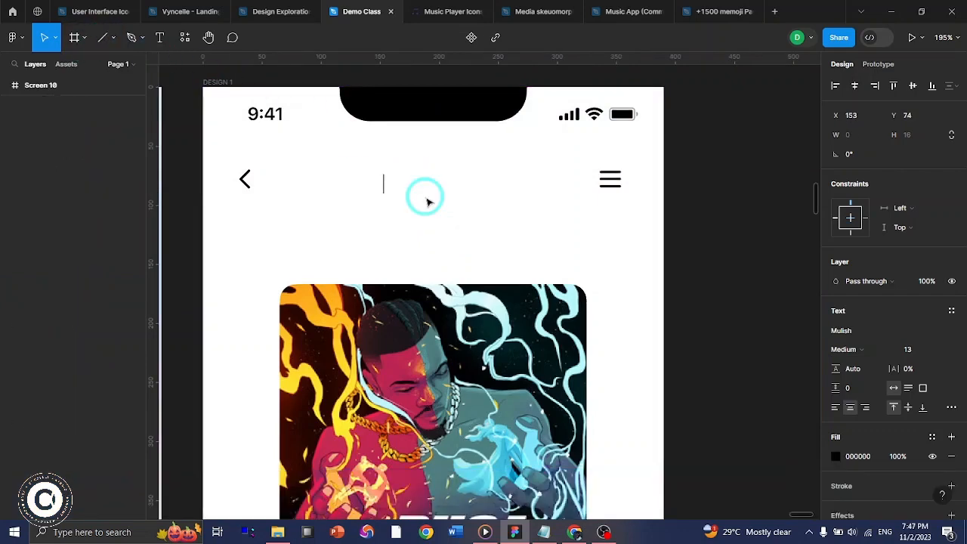
{"action": "type", "text": "N"}
{"action": "key", "text": "Caps_Lock"}
{"action": "type", "text": "ow"}
{"action": "key", "text": "Caps_Lock"}
{"action": "type", "text": "P"}
{"action": "key", "text": "Caps_Lock"}
{"action": "type", "text": "la"}
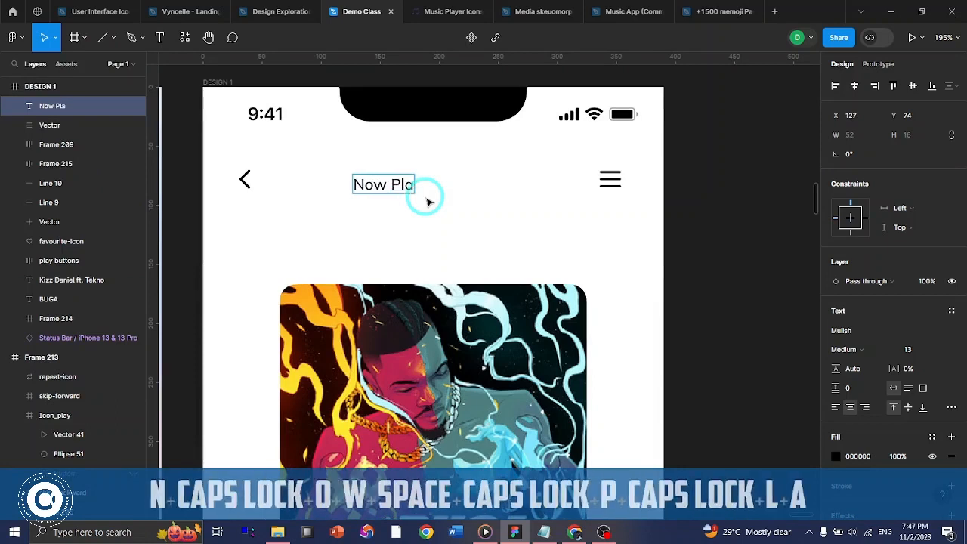
{"action": "type", "text": "o"}
{"action": "key", "text": "BackSpace"}
{"action": "type", "text": "ying"}
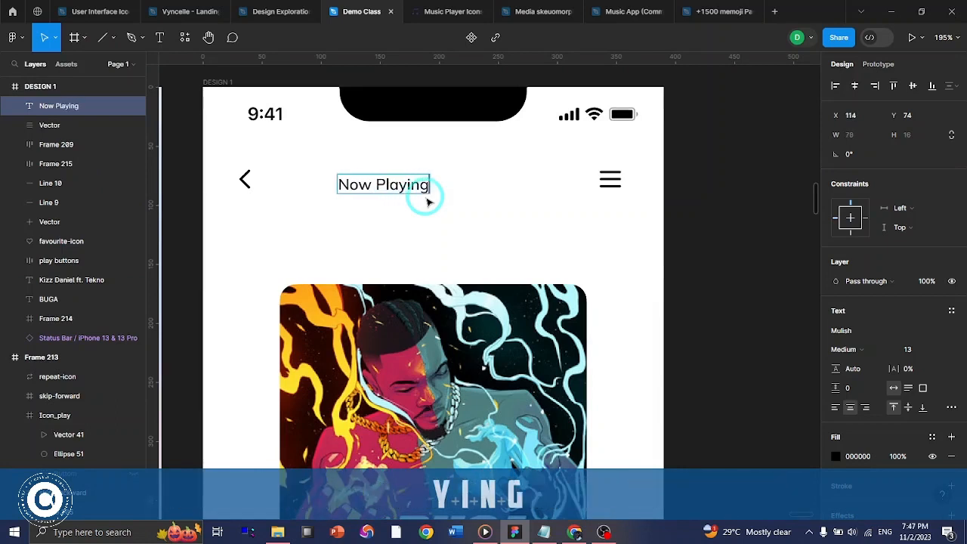
{"action": "key", "text": "ctrl+Return"}
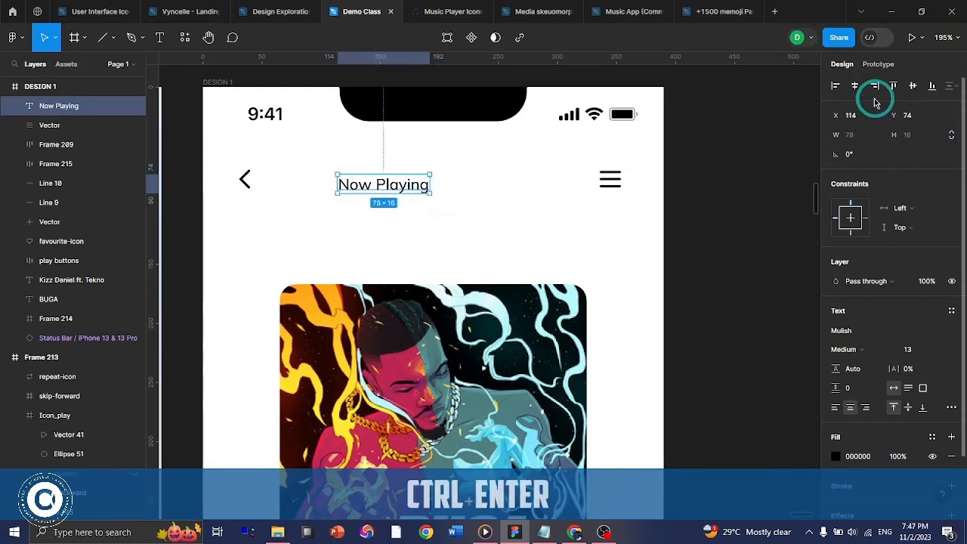
- Centre the "Now Playing" text horizontally in DESIGN 1 at Y 64, and place a duplicate of it directly below at Y 81
{"action": "left_click", "coordinate": [855, 86]}
{"action": "key", "text": "shift+Up"}
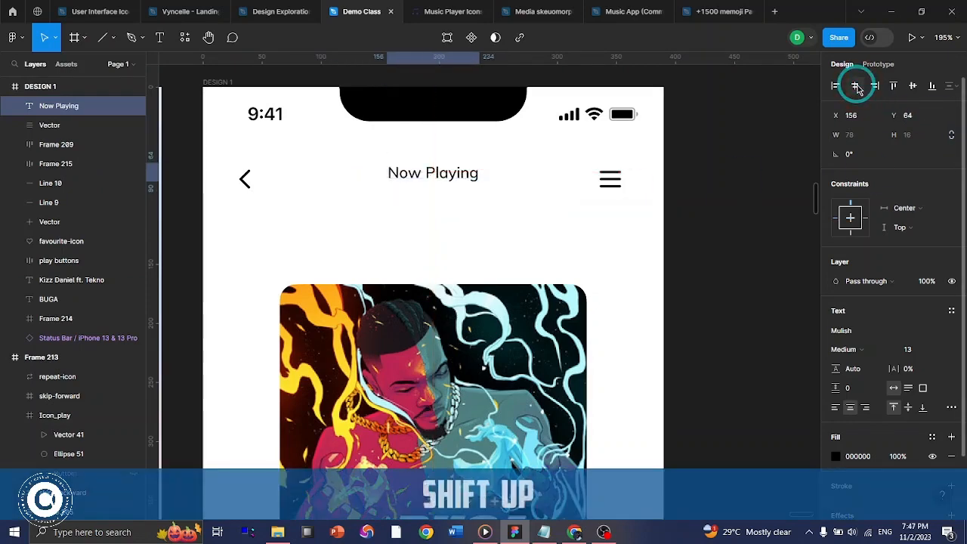
{"action": "key", "text": "ctrl+c"}
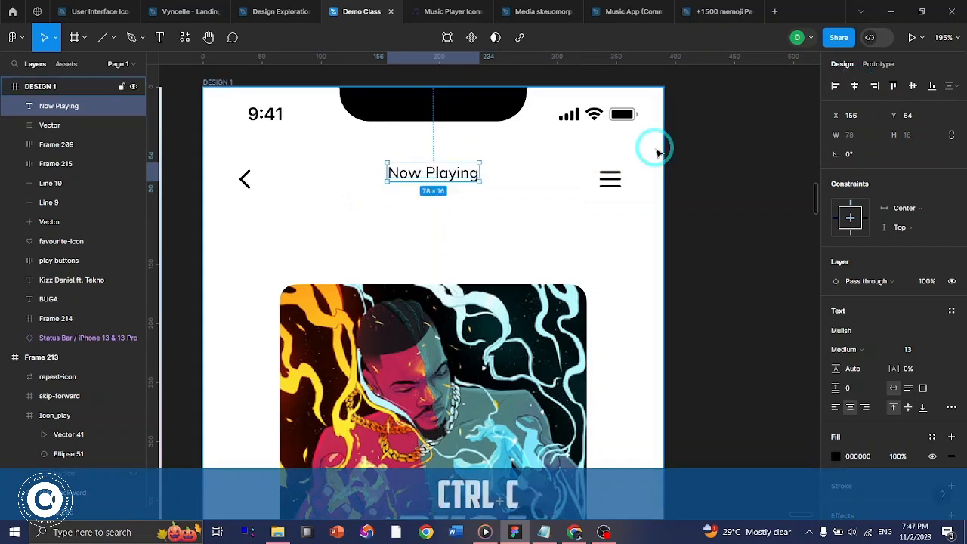
{"action": "key", "text": "ctrl+v"}
{"action": "key", "text": "shift+Down"}
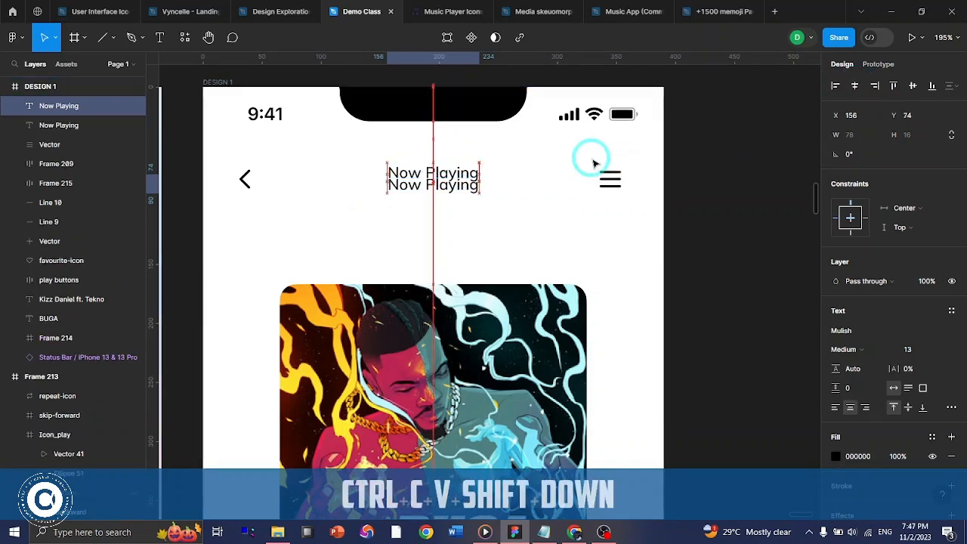
{"action": "key", "text": "shift+Down"}
{"action": "key", "text": "Up"}
{"action": "key", "text": "Up"}
{"action": "key", "text": "Up"}
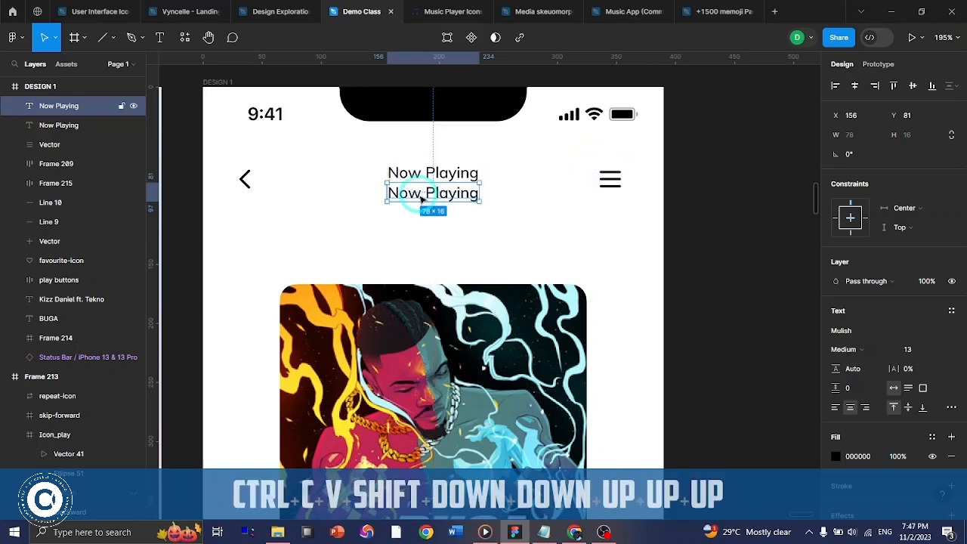
- Change the lower duplicate's text to Playlist “Trending Now”
{"action": "double_click", "coordinate": [419, 195]}
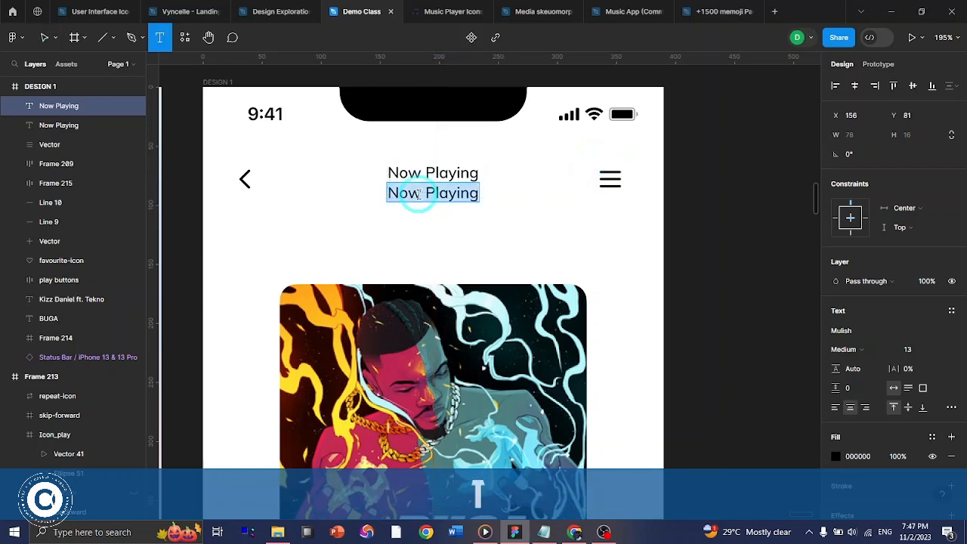
{"action": "scroll", "coordinate": [453, 257], "scroll_direction": "down", "scroll_amount": 3}
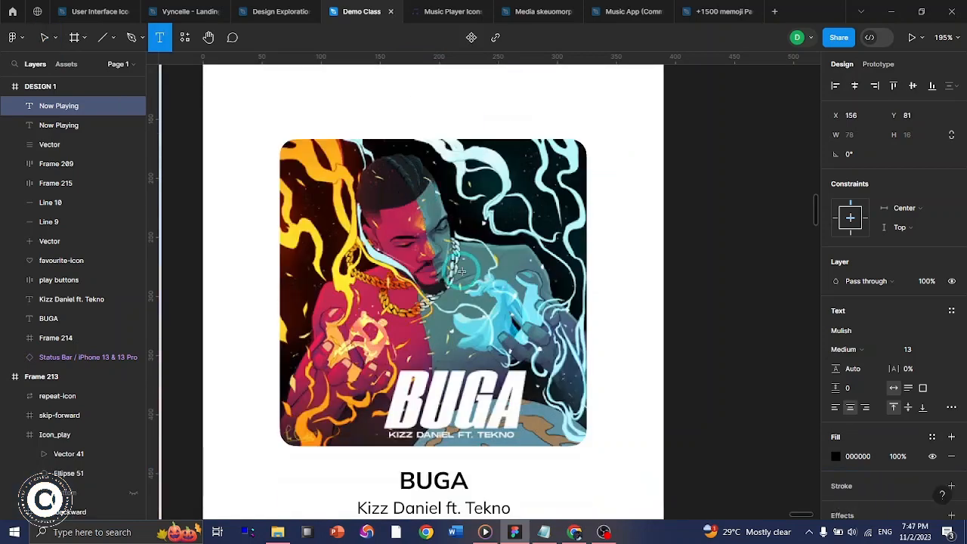
{"action": "scroll", "coordinate": [461, 270], "scroll_direction": "up", "scroll_amount": 2}
{"action": "key", "text": "Caps_Lock"}
{"action": "key", "text": "Caps_Lock"}
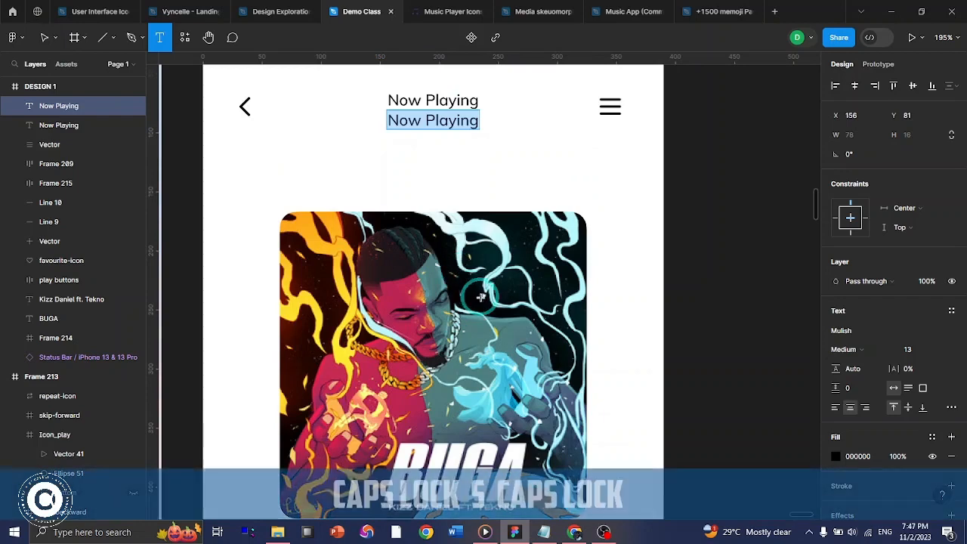
{"action": "type", "text": "S"}
{"action": "key", "text": "BackSpace"}
{"action": "type", "text": "Pla"}
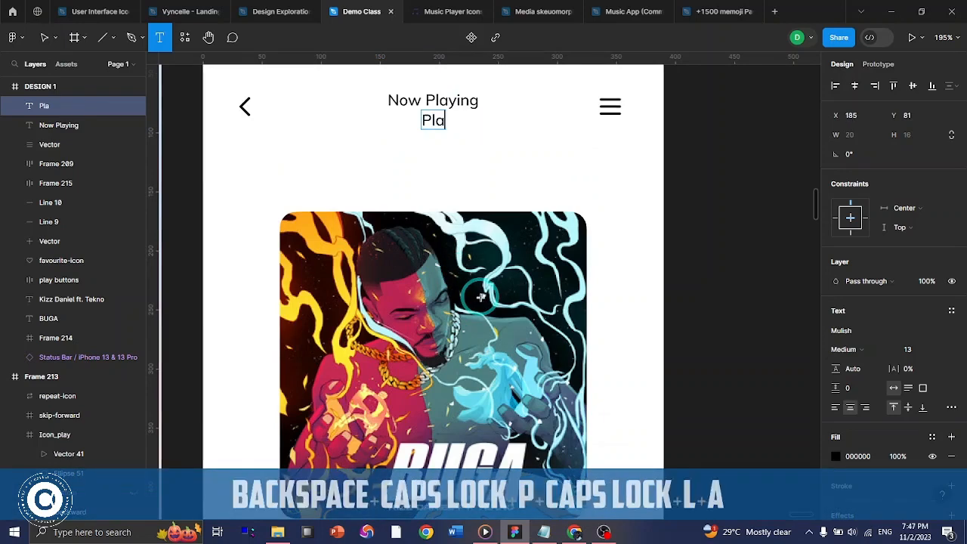
{"action": "type", "text": "ylist "}
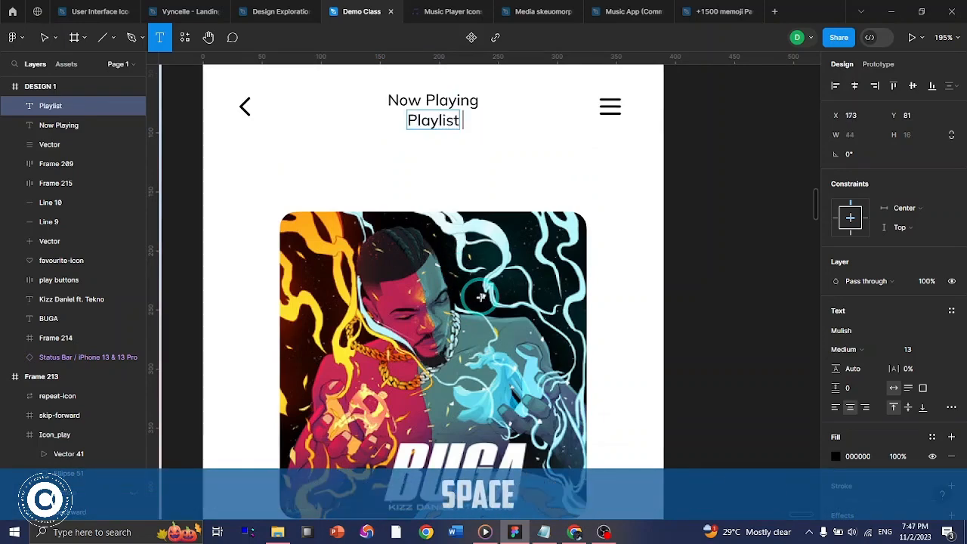
{"action": "type", "text": "\"Hot “Hot"}
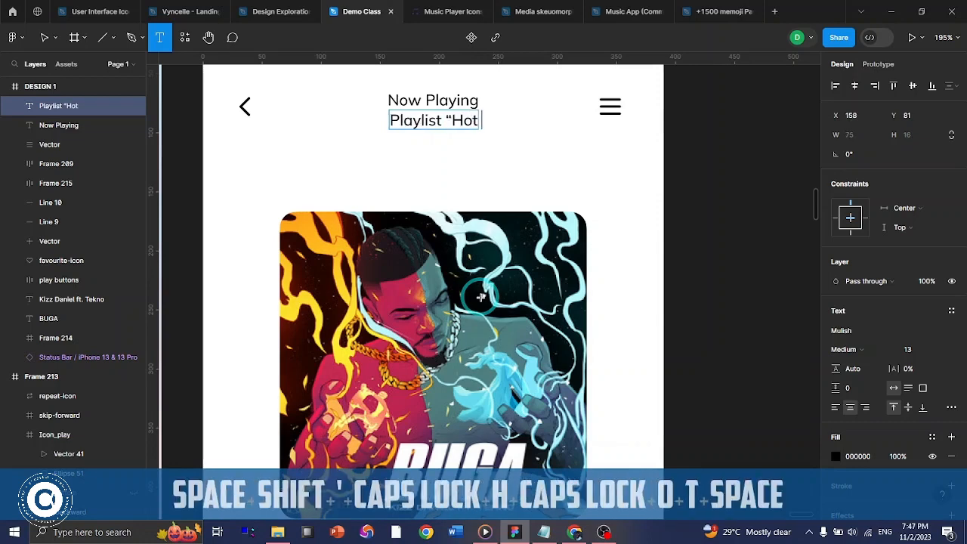
{"action": "type", "text": "Pi"}
{"action": "key", "text": "BackSpace"}
{"action": "key", "text": "BackSpace"}
{"action": "key", "text": "BackSpace"}
{"action": "key", "text": "BackSpace"}
{"action": "key", "text": "BackSpace"}
{"action": "key", "text": "BackSpace"}
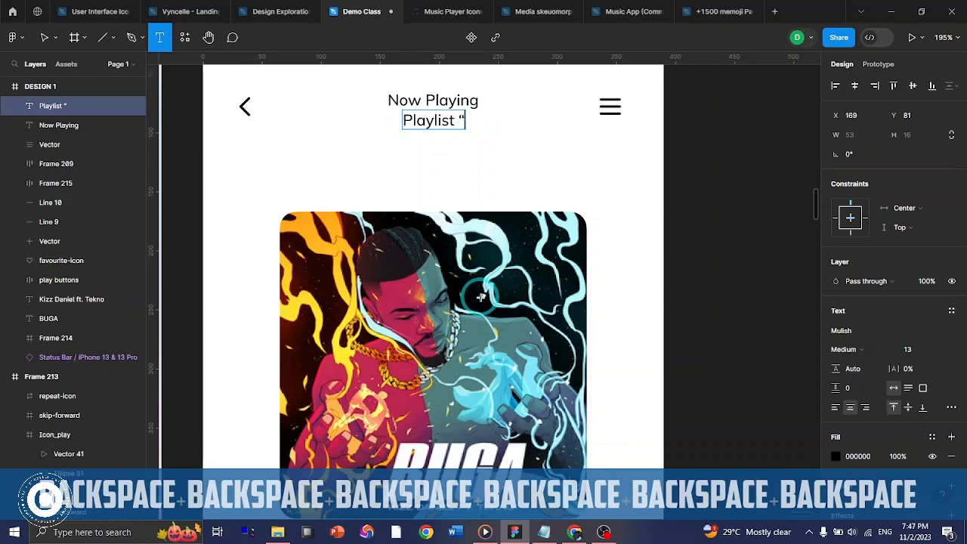
{"action": "type", "text": "Trending M"}
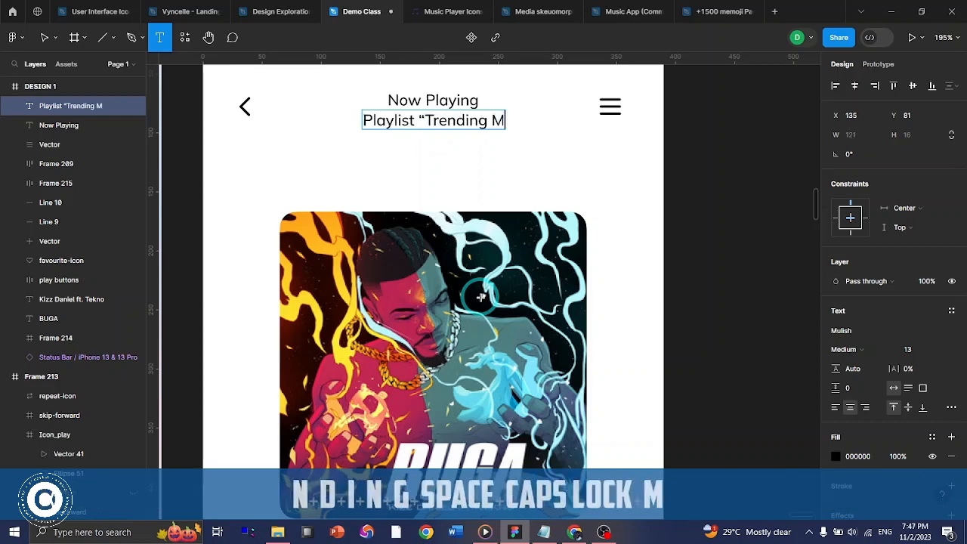
{"action": "key", "text": "BackSpace"}
{"action": "type", "text": "Now”"}
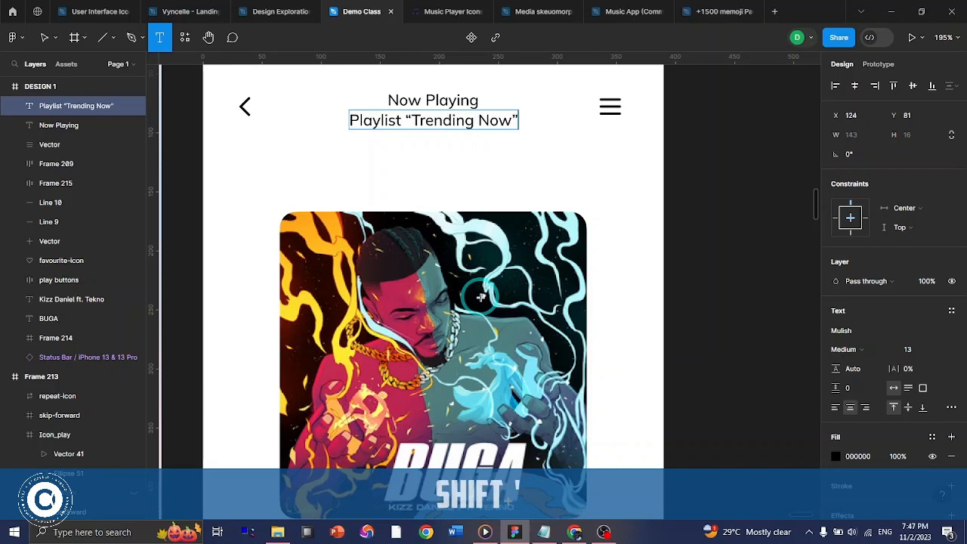
{"action": "key", "text": "ctrl+Return"}
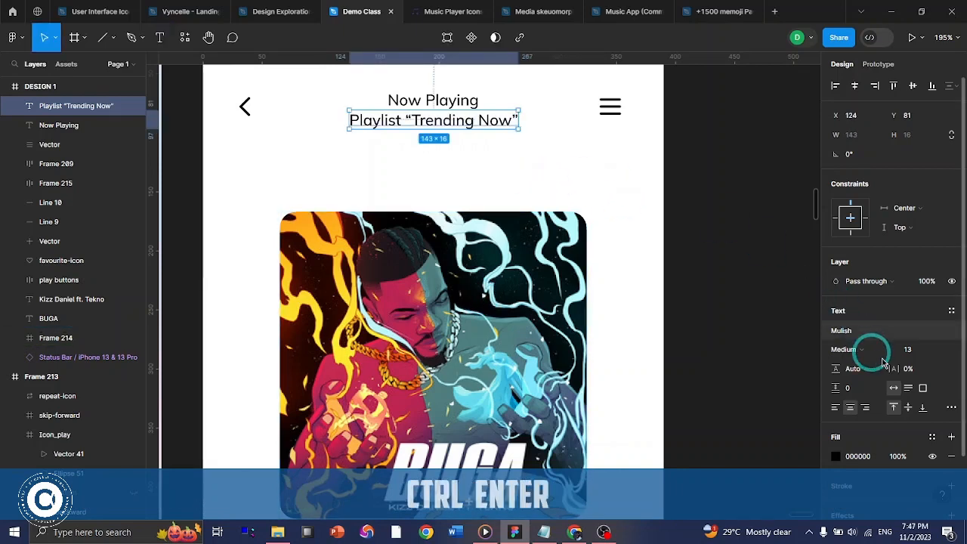
- Set the font size of the DESIGN 1 "Now Playing" text to 14
{"action": "key", "text": "Tab"}
{"action": "left_click", "coordinate": [913, 352]}
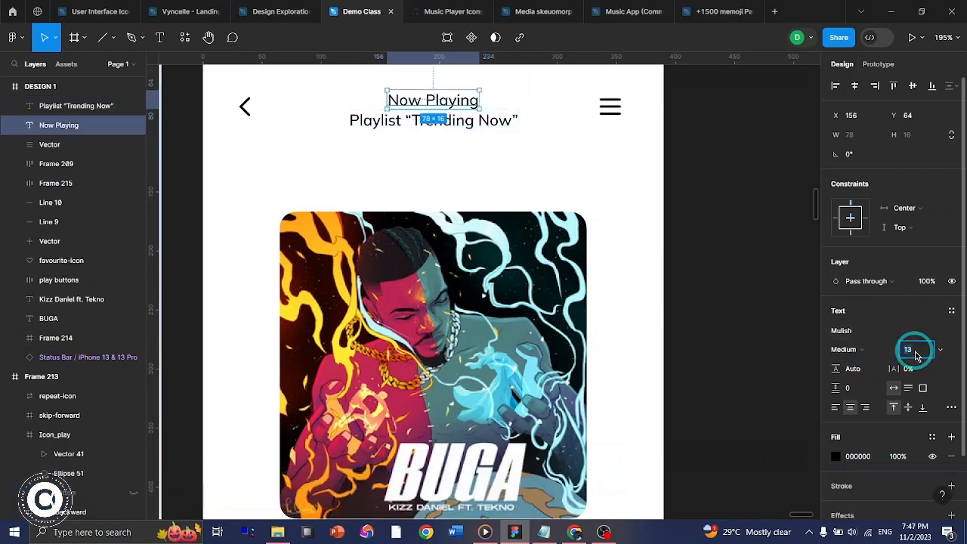
{"action": "key", "text": "Up"}
{"action": "key", "text": "Return"}
- Set the fill colour of the Playlist “Trending Now” text to 606060
{"action": "left_click", "coordinate": [495, 121]}
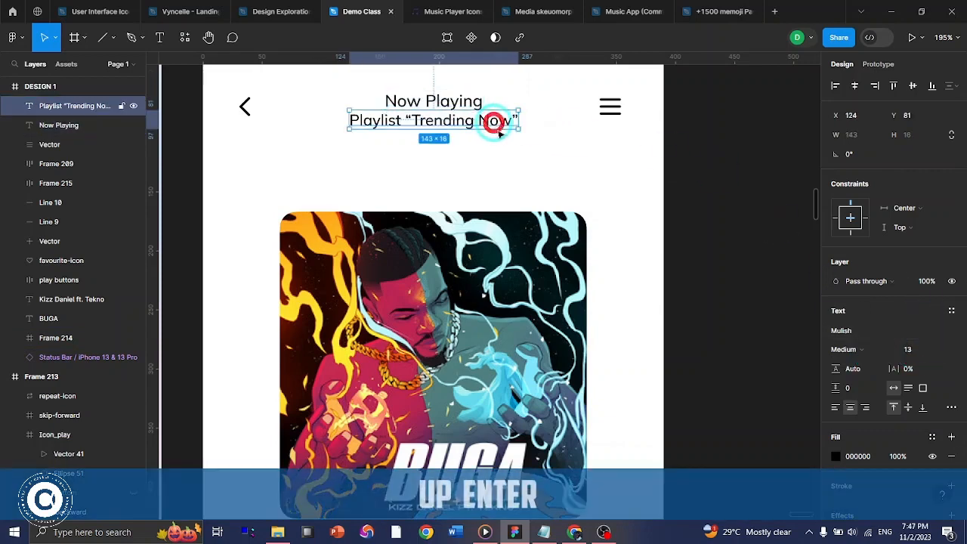
{"action": "scroll", "coordinate": [862, 340], "scroll_direction": "down", "scroll_amount": 2}
{"action": "left_click", "coordinate": [859, 385]}
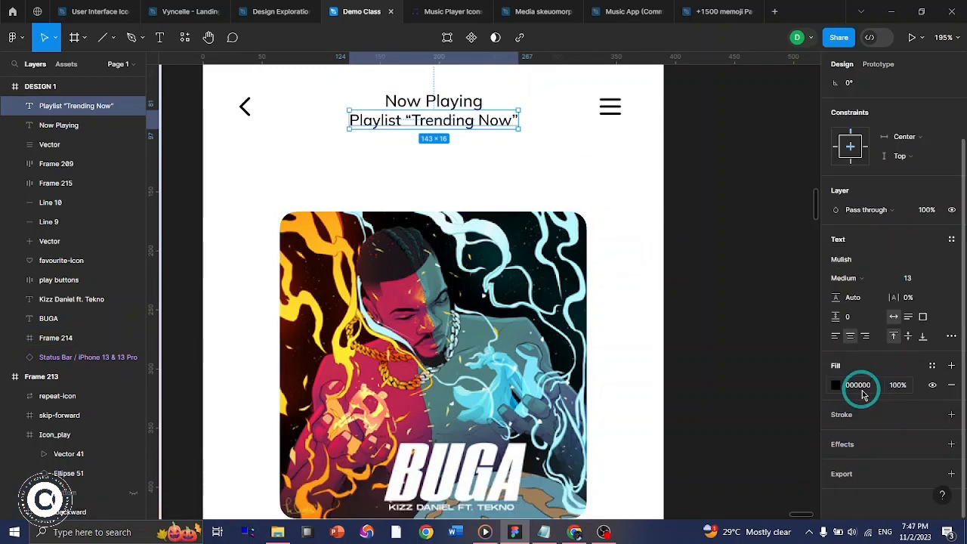
{"action": "type", "text": "606060"}
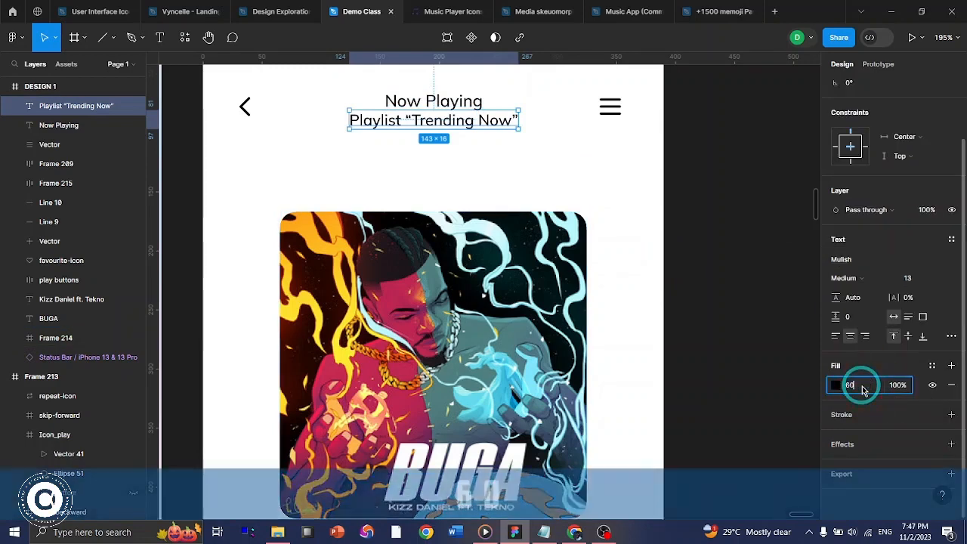
{"action": "key", "text": "Return"}
- Compare the header texts with Screen 10, then lower the Playlist “Trending Now” text to Y 83 and keep it horizontally centred
{"action": "scroll", "coordinate": [459, 186], "scroll_direction": "left", "scroll_amount": 5}
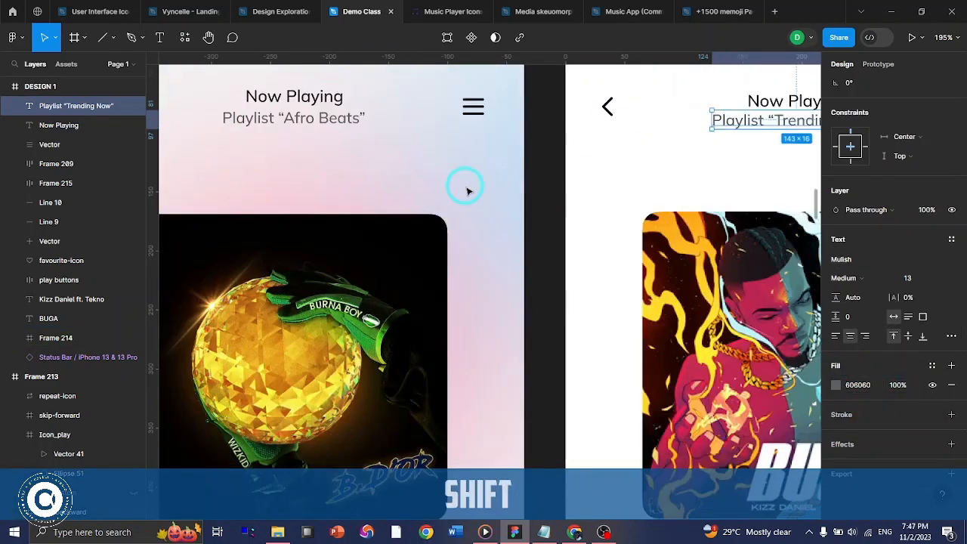
{"action": "scroll", "coordinate": [468, 191], "scroll_direction": "left", "scroll_amount": 3}
{"action": "left_click", "coordinate": [578, 119], "text": "ctrl"}
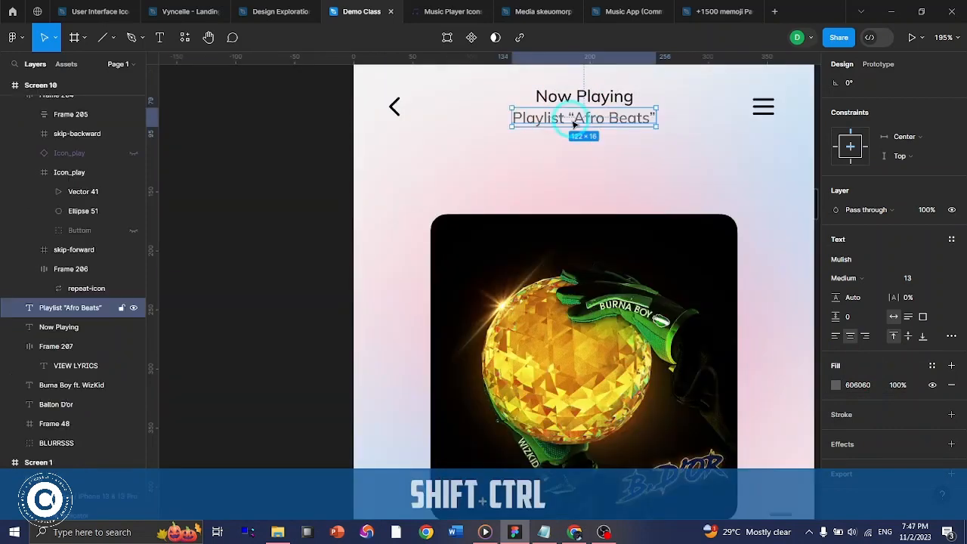
{"action": "left_click", "coordinate": [577, 96], "text": "ctrl"}
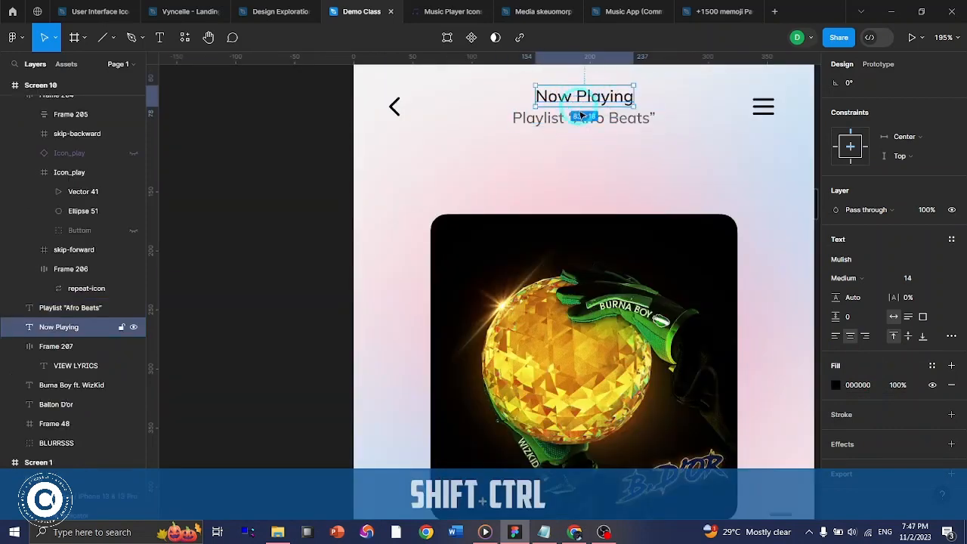
{"action": "scroll", "coordinate": [581, 114], "scroll_direction": "right", "scroll_amount": 5}
{"action": "left_click", "coordinate": [583, 122]}
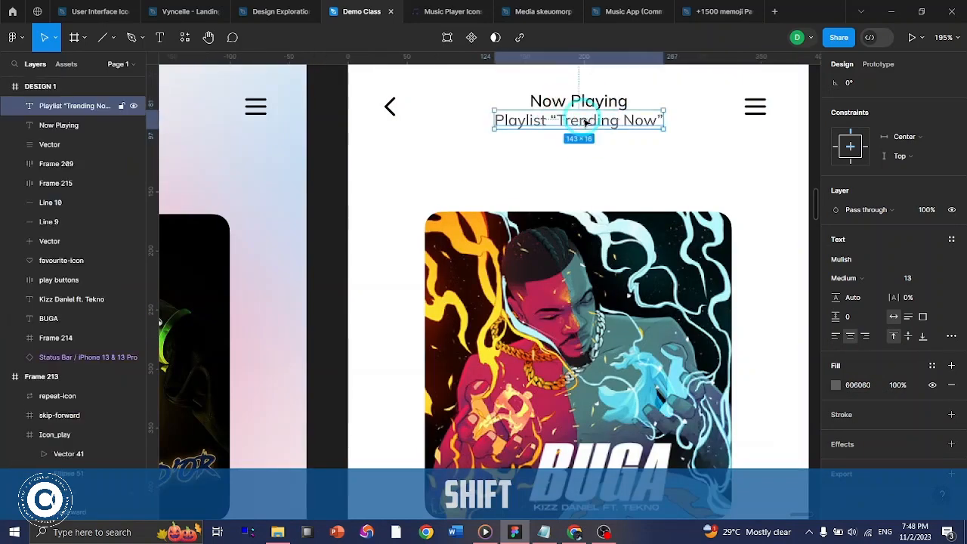
{"action": "key", "text": "Down"}
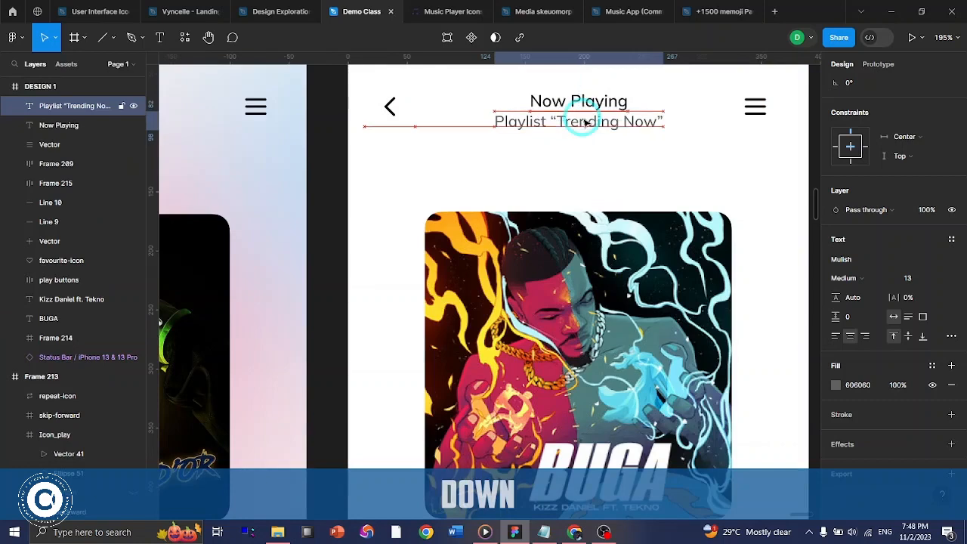
{"action": "key", "text": "Down"}
{"action": "scroll", "coordinate": [584, 123], "scroll_direction": "down", "scroll_amount": 5}
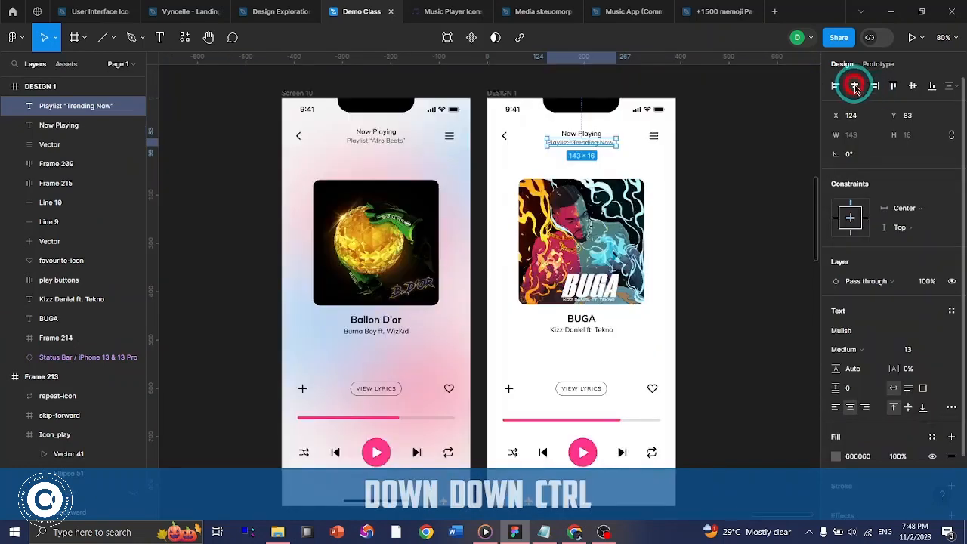
{"action": "left_click", "coordinate": [710, 198]}
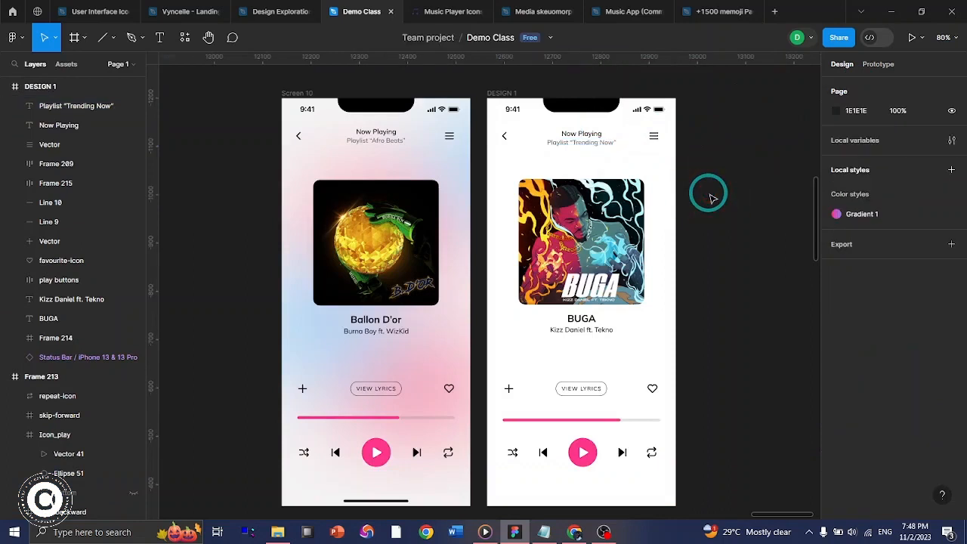
- Wrap the "Now Playing" and Playlist “Trending Now” texts in one frame and add vertical auto layout to it
{"action": "left_click", "coordinate": [581, 133]}
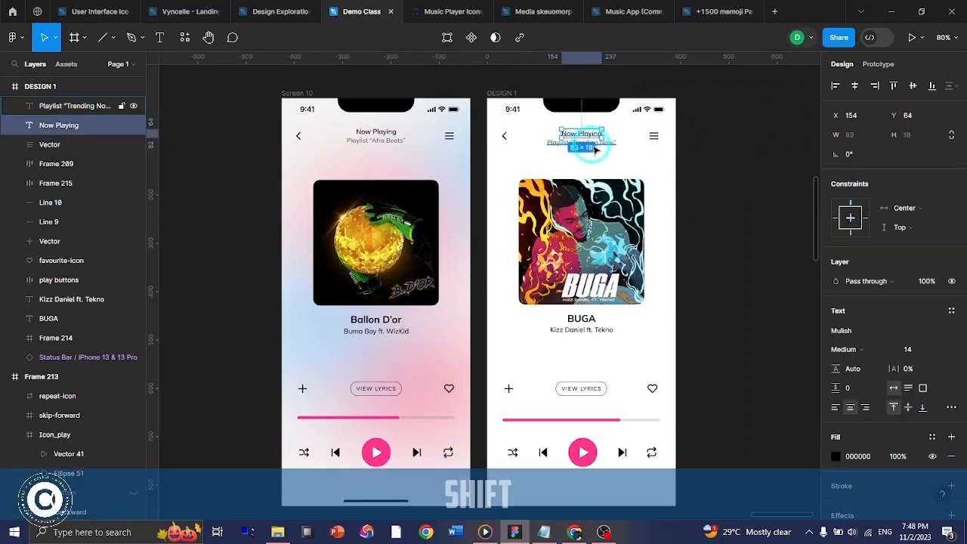
{"action": "right_click", "coordinate": [595, 150]}
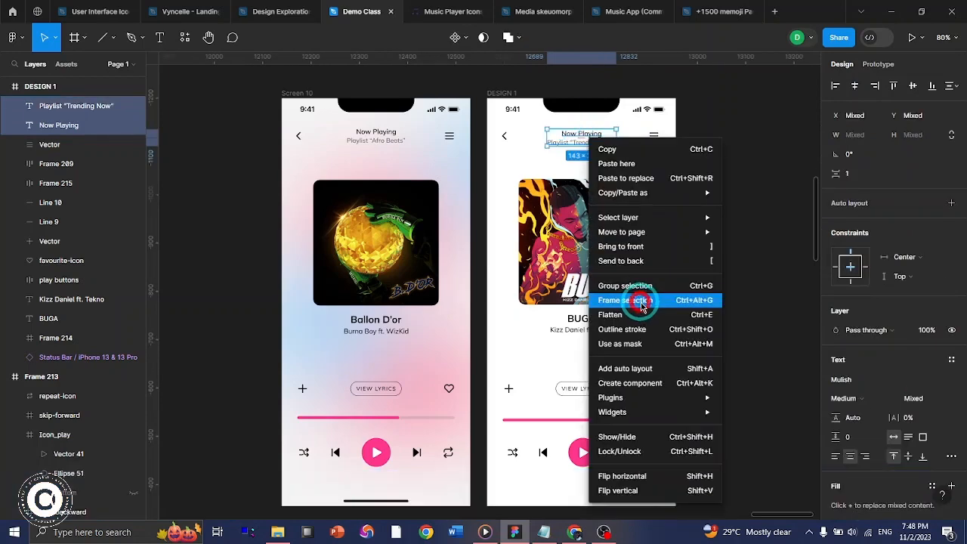
{"action": "left_click", "coordinate": [641, 300]}
{"action": "left_click", "coordinate": [849, 243]}
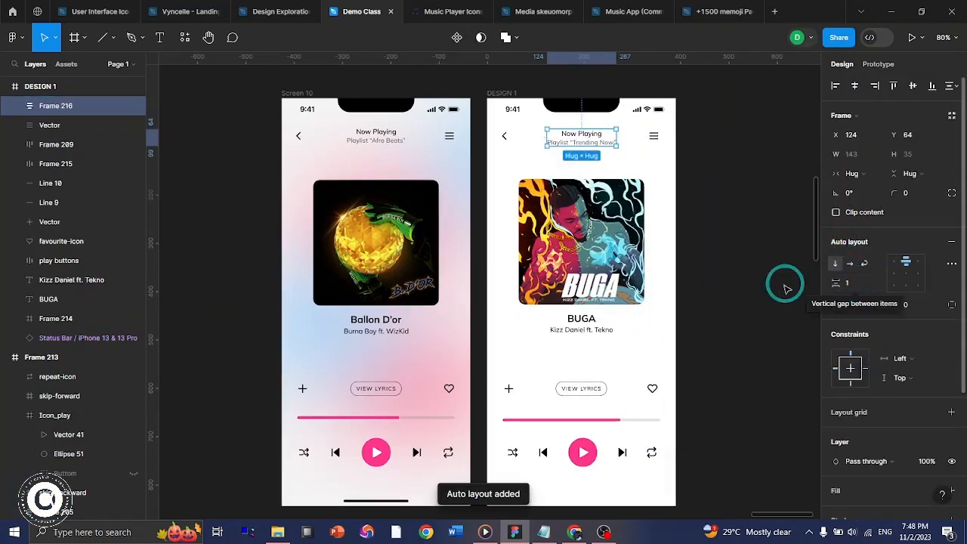
- Align the DESIGN 1 back arrow, title frame and menu icon on their vertical centres, and raise them together by 2 px
{"action": "left_click", "coordinate": [654, 136]}
{"action": "left_click", "coordinate": [579, 138], "text": "shift"}
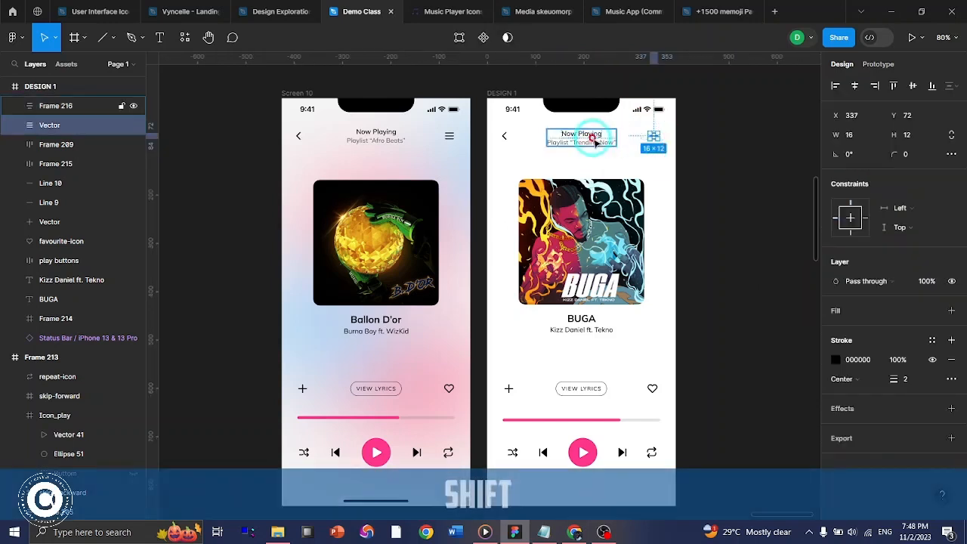
{"action": "left_click", "coordinate": [535, 142], "text": "shift"}
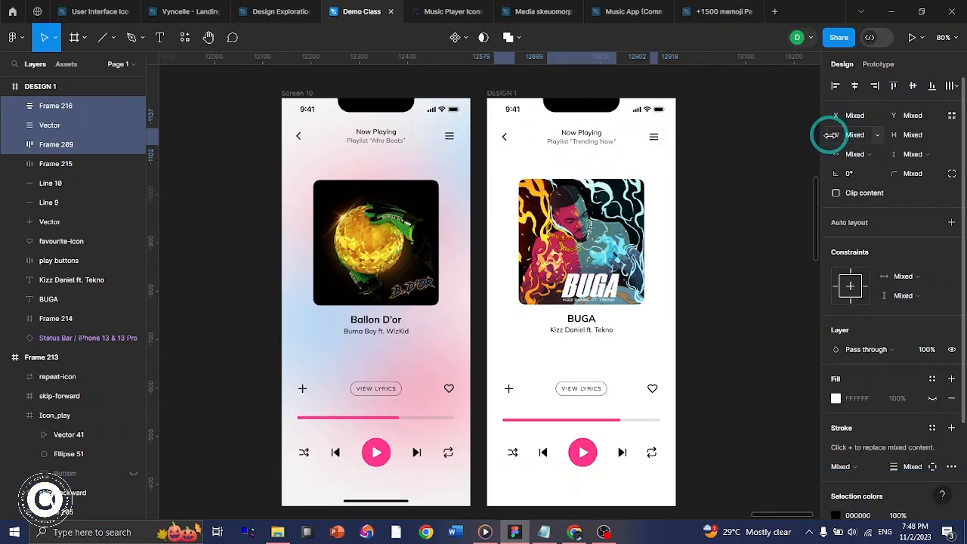
{"action": "key", "text": "Up"}
{"action": "key", "text": "Up"}
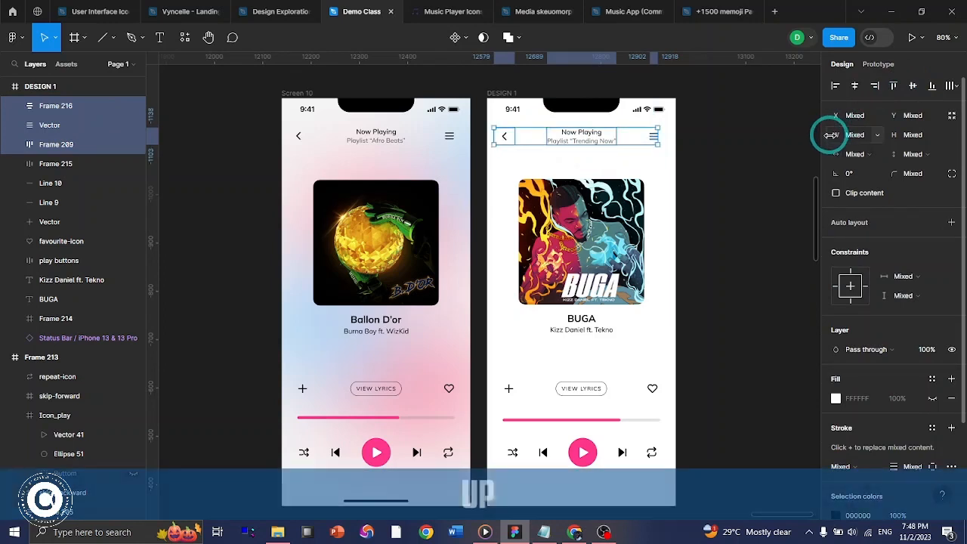
{"action": "left_click", "coordinate": [745, 197]}
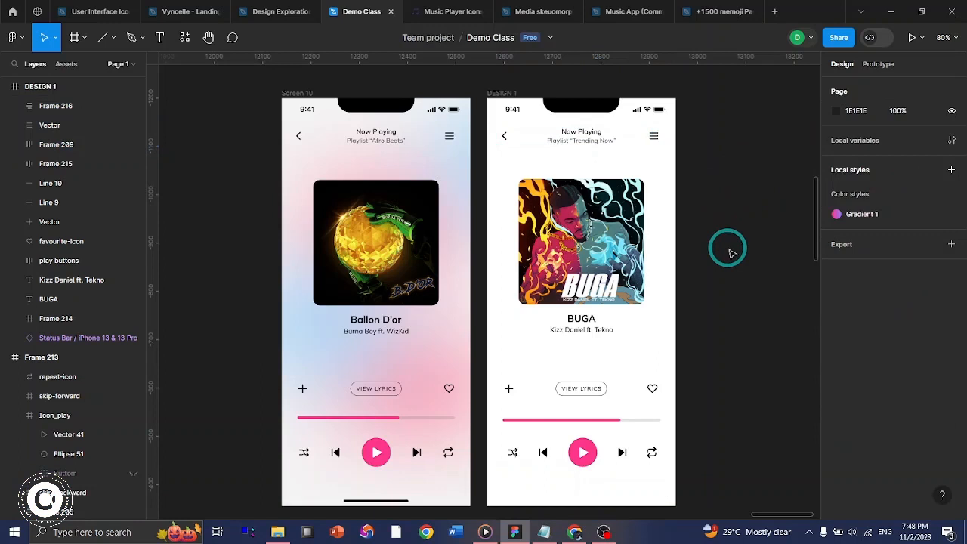
{"action": "scroll", "coordinate": [730, 253], "scroll_direction": "down", "scroll_amount": 5, "text": "ctrl"}
{"action": "scroll", "coordinate": [662, 241], "scroll_direction": "up", "scroll_amount": 1, "text": "ctrl"}
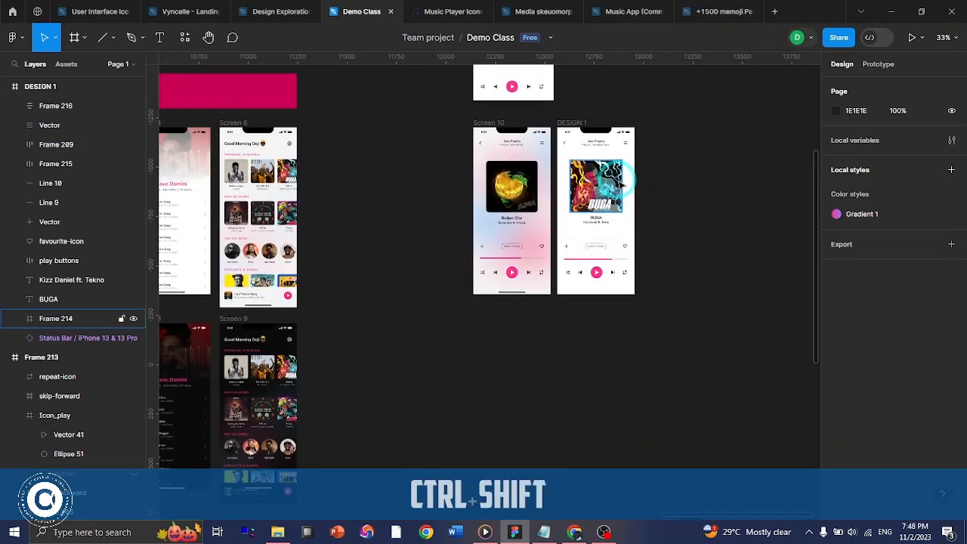
{"action": "scroll", "coordinate": [621, 179], "scroll_direction": "up", "scroll_amount": 4, "text": "ctrl"}
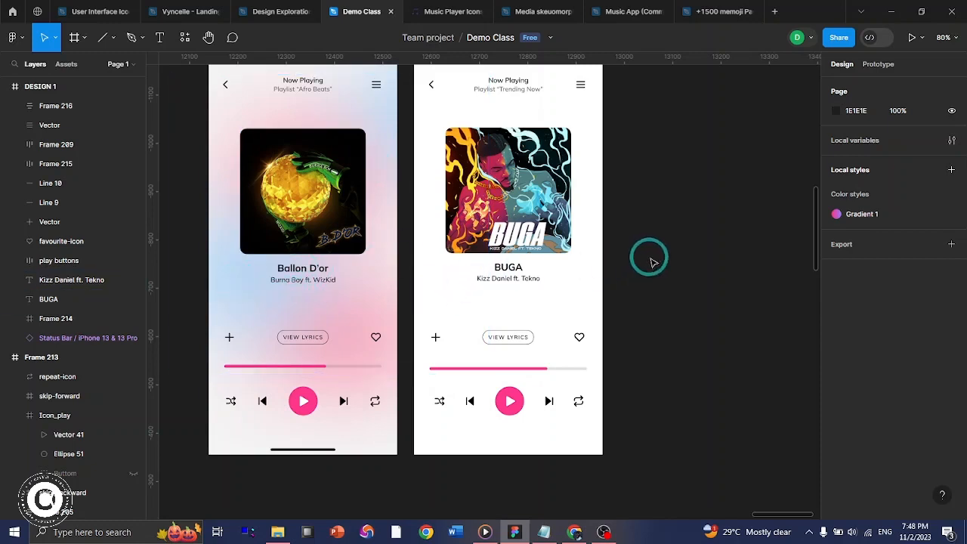
{"action": "left_click", "coordinate": [113, 37]}
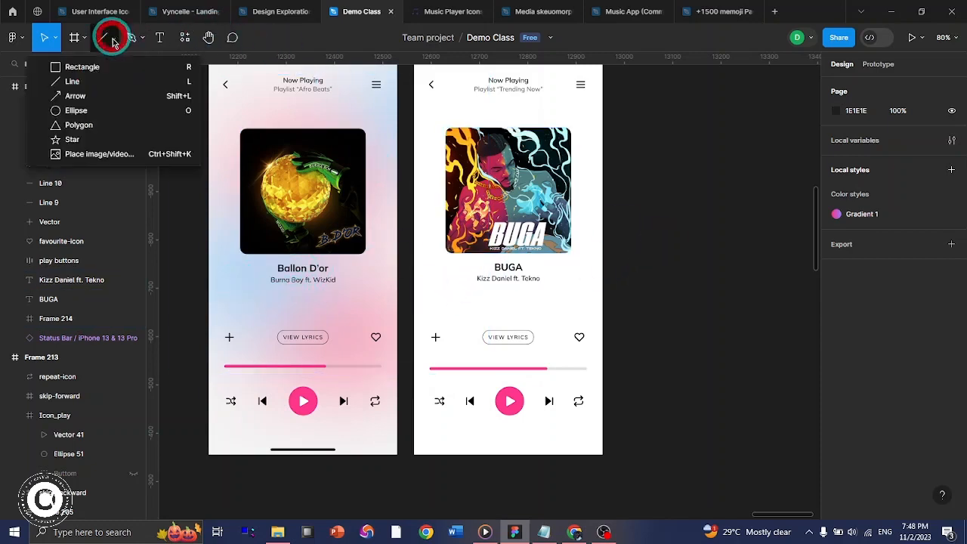
{"action": "left_click", "coordinate": [106, 102]}
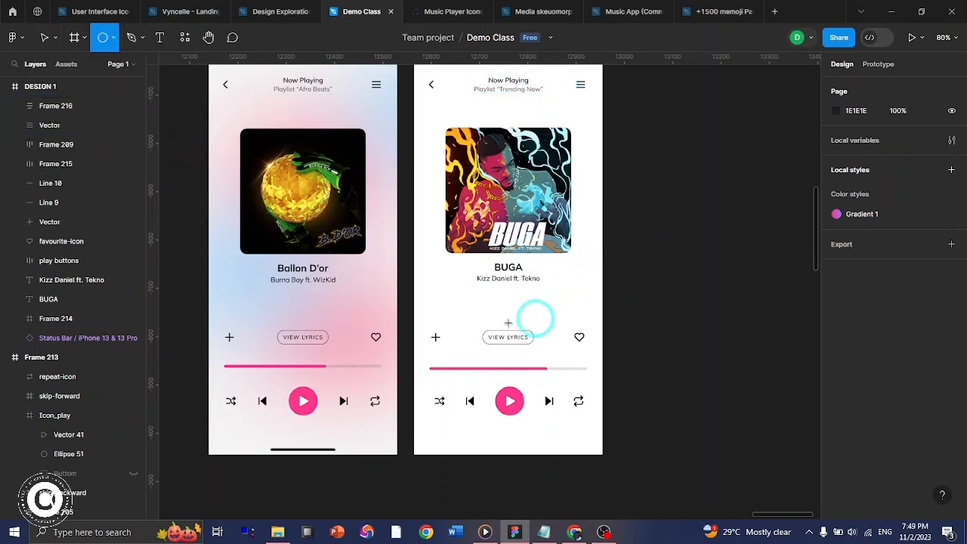
{"action": "key", "text": "v"}
- Move the Status Bar layer to the top of DESIGN 1's layer stack and set its scroll position to Fixed (stay in place)
{"action": "scroll", "coordinate": [508, 323], "scroll_direction": "up", "scroll_amount": 2}
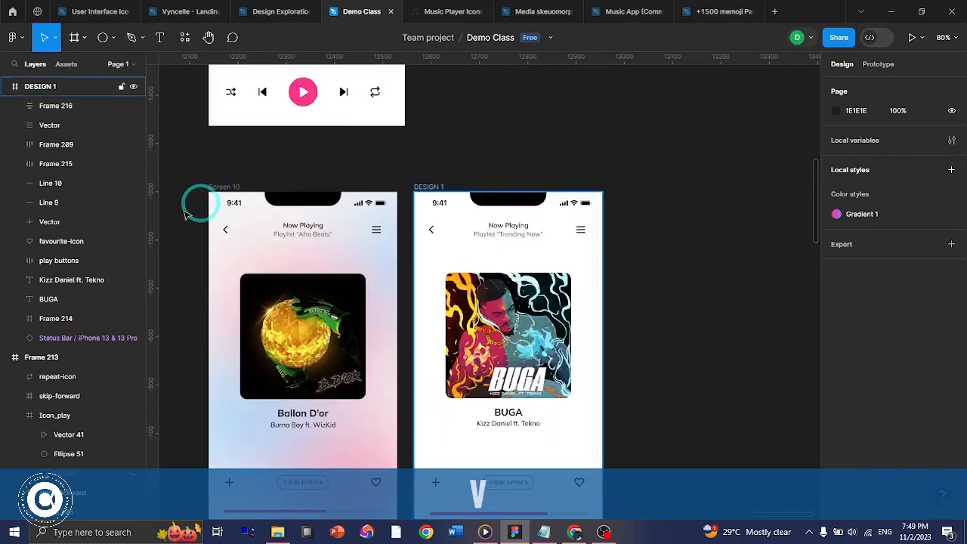
{"action": "left_click", "coordinate": [46, 338]}
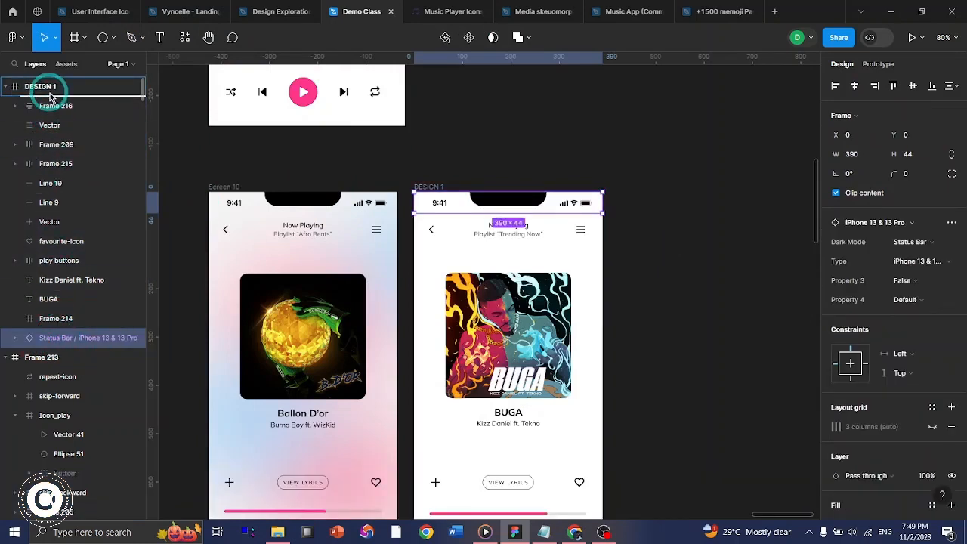
{"action": "left_click", "coordinate": [878, 64]}
{"action": "left_click", "coordinate": [885, 140]}
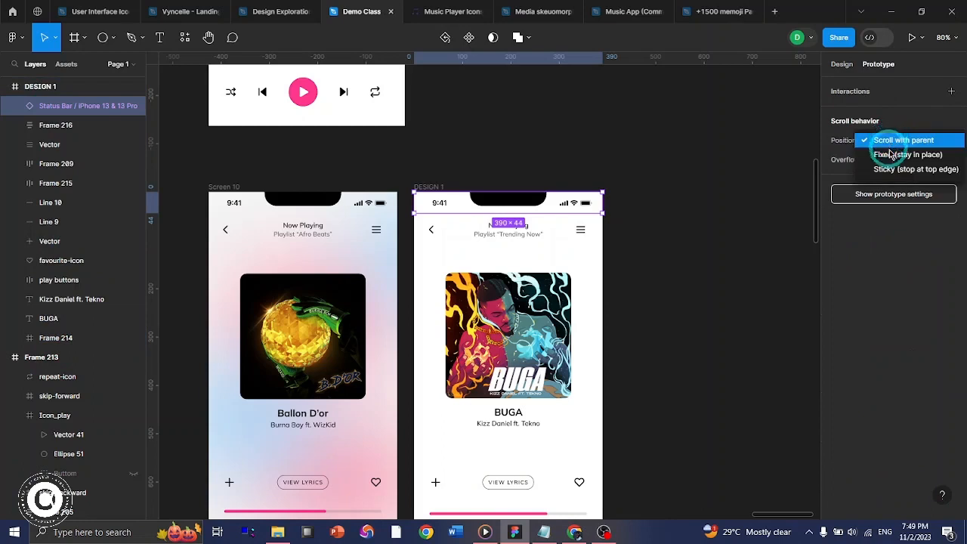
{"action": "left_click", "coordinate": [884, 152]}
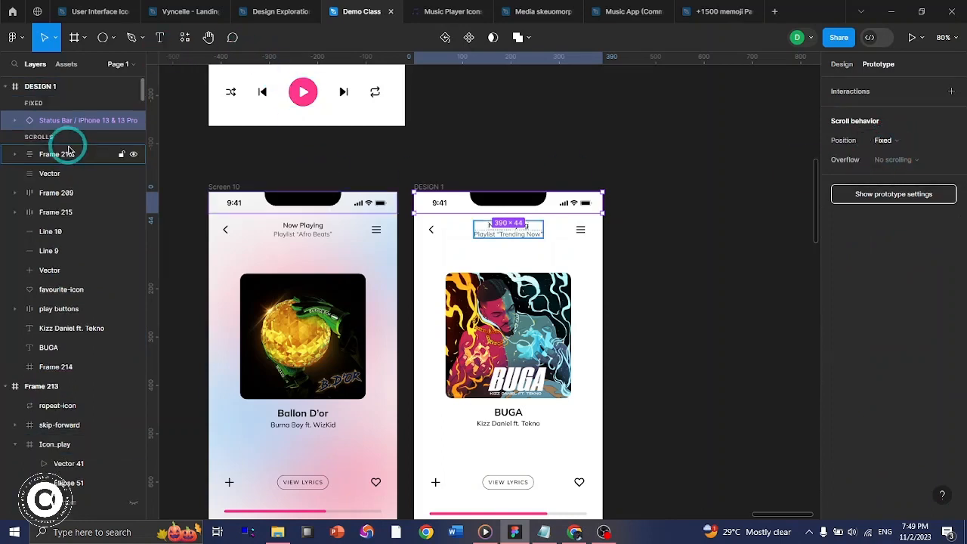
- Draw an ellipse about 207 × 139 over the playback controls of DESIGN 1 and place it beneath all the frame's other layers
{"action": "left_click", "coordinate": [103, 38]}
{"action": "scroll", "coordinate": [600, 216], "scroll_direction": "down", "scroll_amount": 4}
{"action": "left_click_drag", "start_coordinate": [594, 295], "coordinate": [548, 275]}
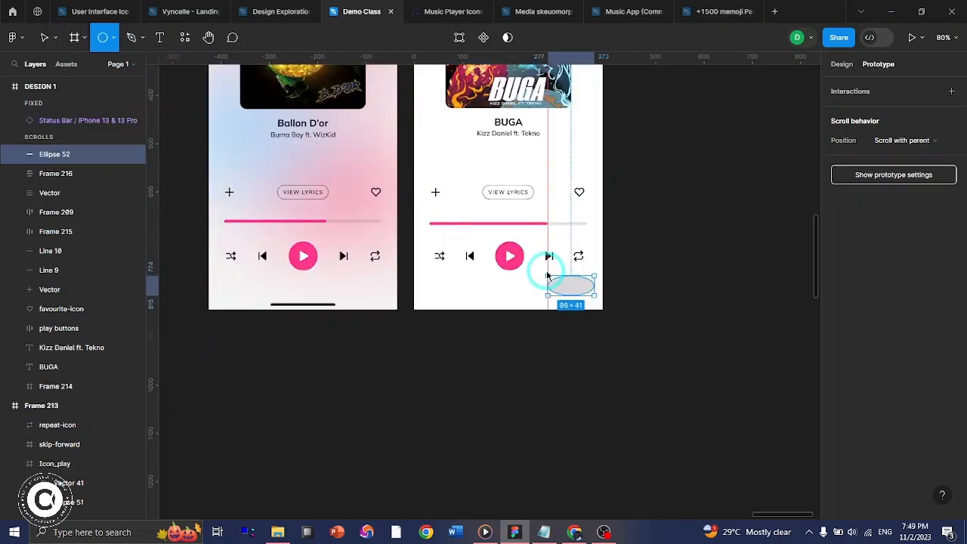
{"action": "left_click_drag", "start_coordinate": [548, 275], "coordinate": [494, 231]}
{"action": "left_click_drag", "start_coordinate": [65, 154], "coordinate": [55, 398]}
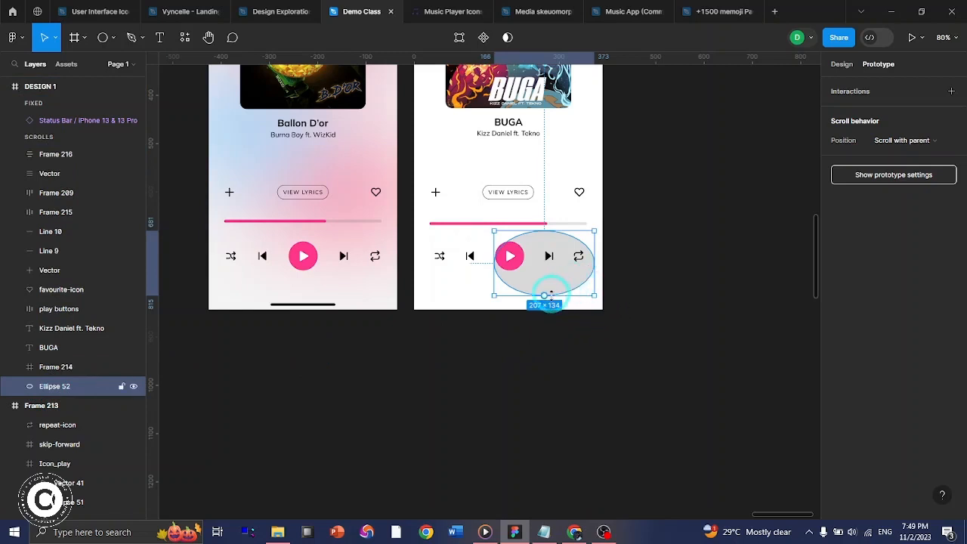
{"action": "left_click_drag", "start_coordinate": [549, 293], "coordinate": [636, 274]}
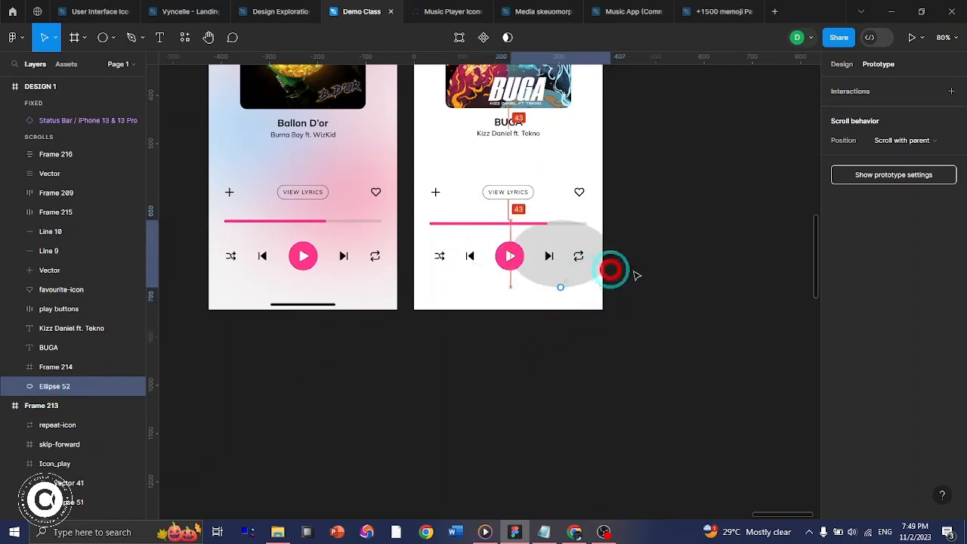
- Change the fill of the new ellipse to the blue 3FAEFF
{"action": "left_click", "coordinate": [841, 65]}
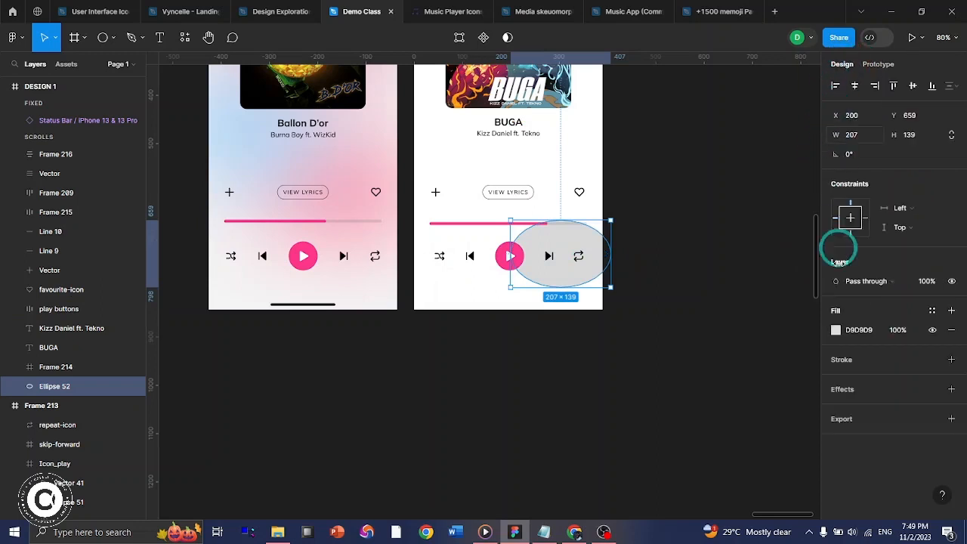
{"action": "left_click", "coordinate": [835, 330]}
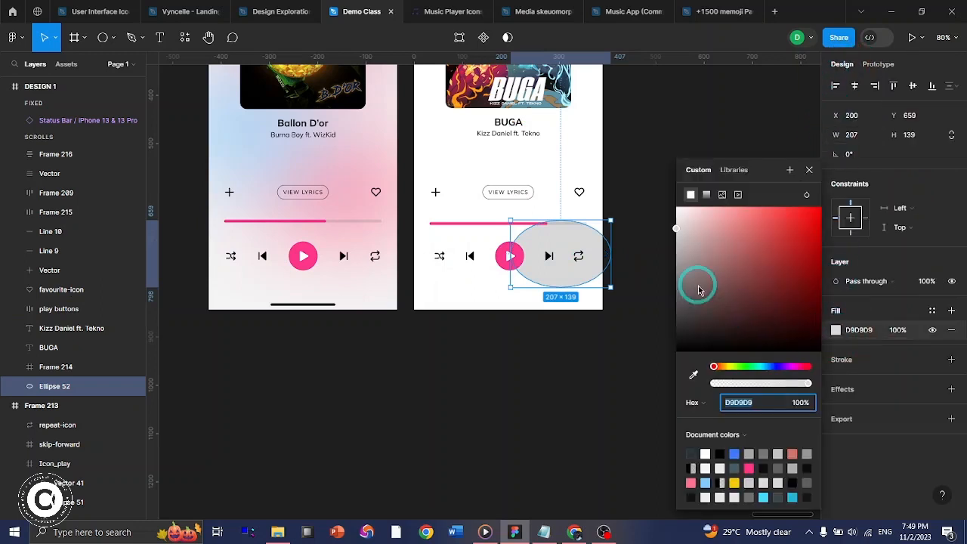
{"action": "left_click", "coordinate": [767, 367]}
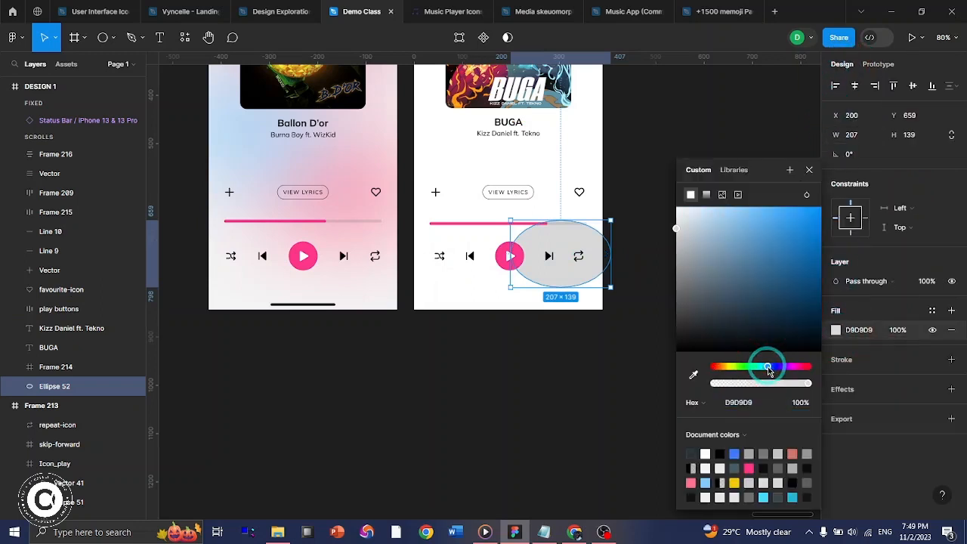
{"action": "left_click_drag", "start_coordinate": [777, 218], "coordinate": [786, 206]}
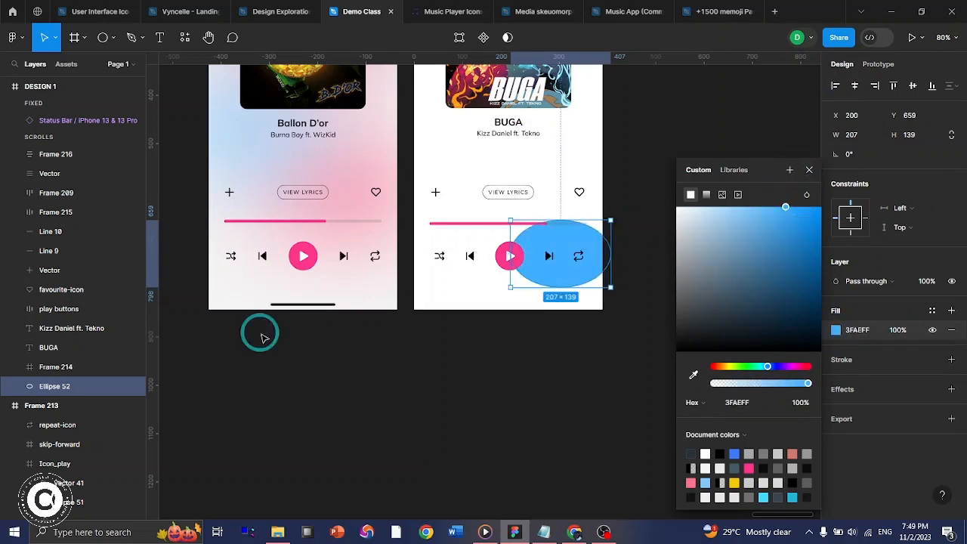
{"action": "left_click", "coordinate": [809, 169]}
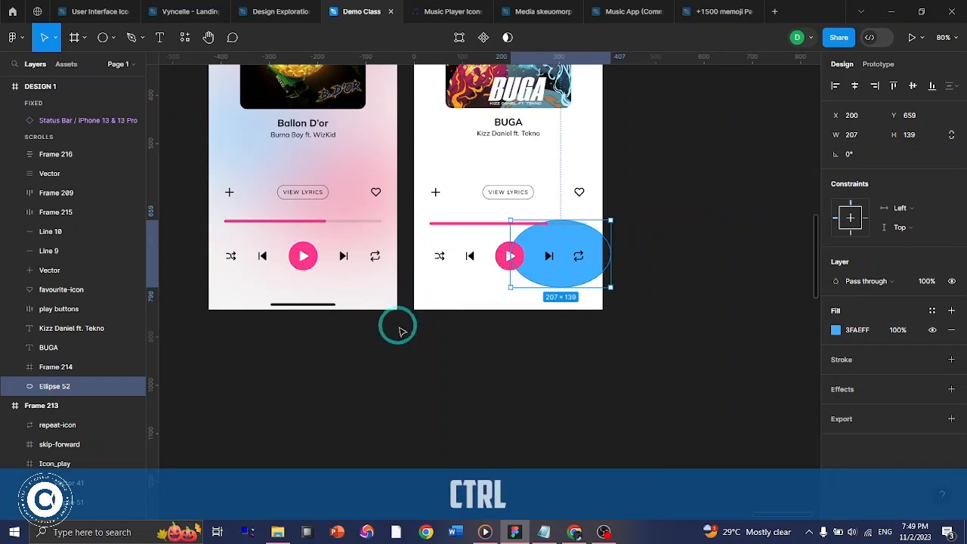
- Duplicate the blue ellipse to about X -53, Y 455 and move the original to about X 166, Y 525 in DESIGN 1
{"action": "key", "text": "ctrl+c"}
{"action": "key", "text": "ctrl+v"}
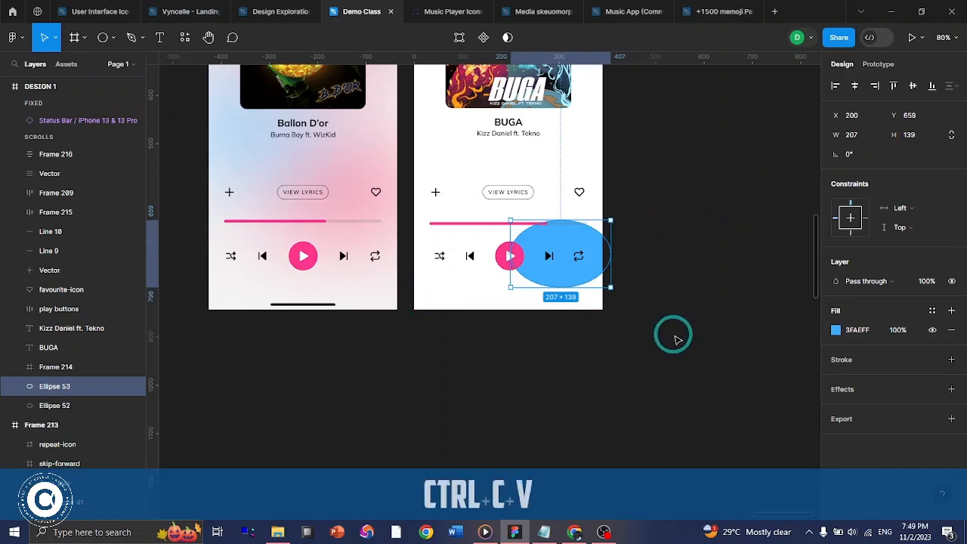
{"action": "left_click_drag", "start_coordinate": [567, 246], "coordinate": [444, 149]}
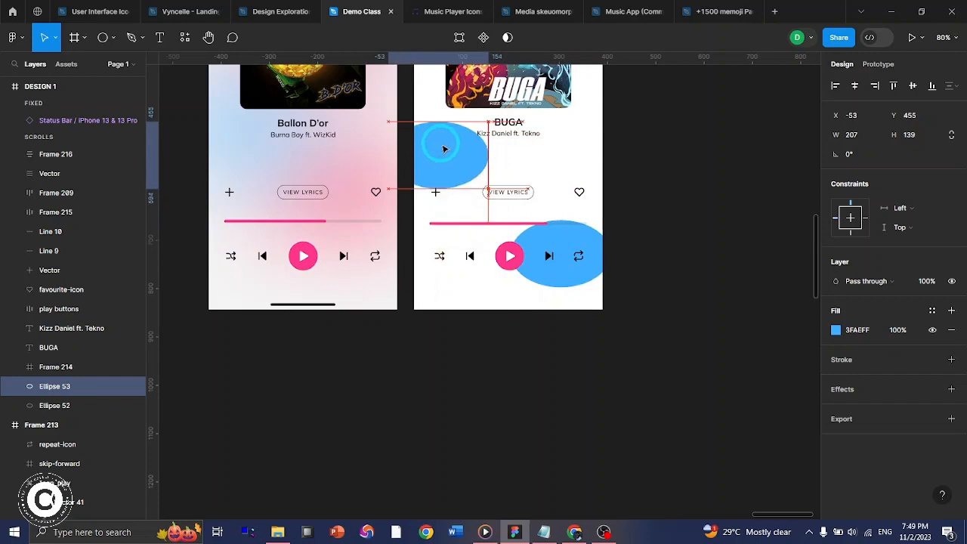
{"action": "left_click_drag", "start_coordinate": [565, 270], "coordinate": [549, 219]}
- Recolour the original ellipse over the View Lyrics button to the pink FF3F8F
{"action": "left_click", "coordinate": [835, 330]}
{"action": "left_click", "coordinate": [783, 368]}
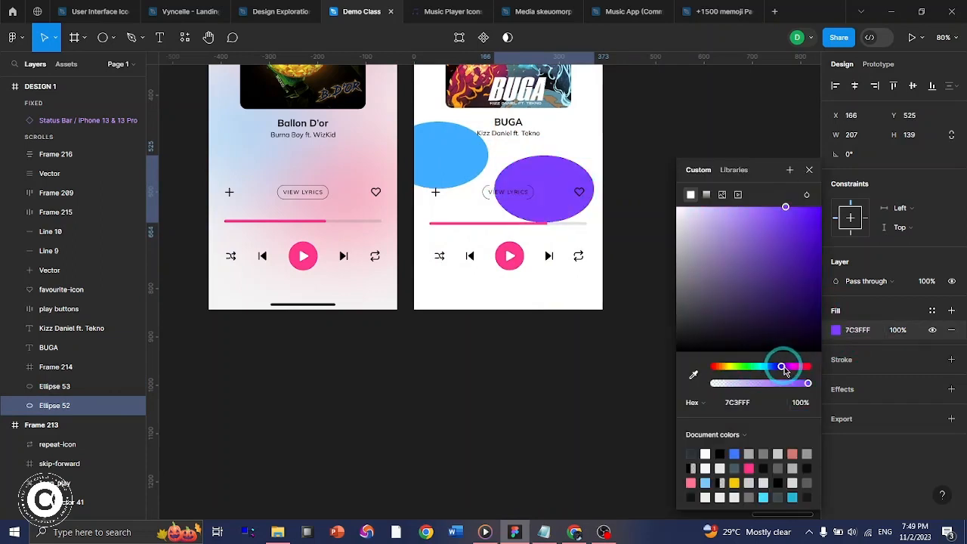
{"action": "left_click_drag", "start_coordinate": [783, 370], "coordinate": [804, 369]}
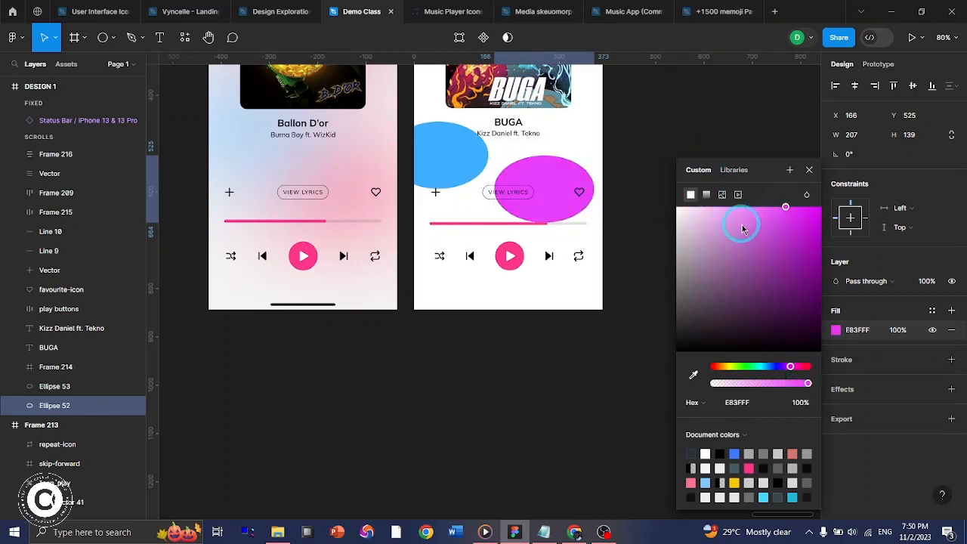
{"action": "key", "text": "ctrl+z"}
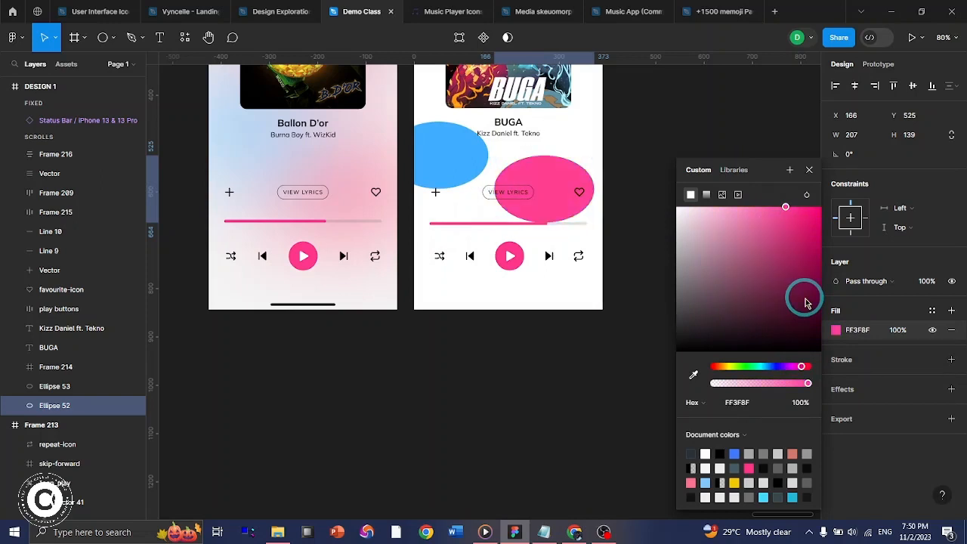
{"action": "left_click", "coordinate": [809, 169]}
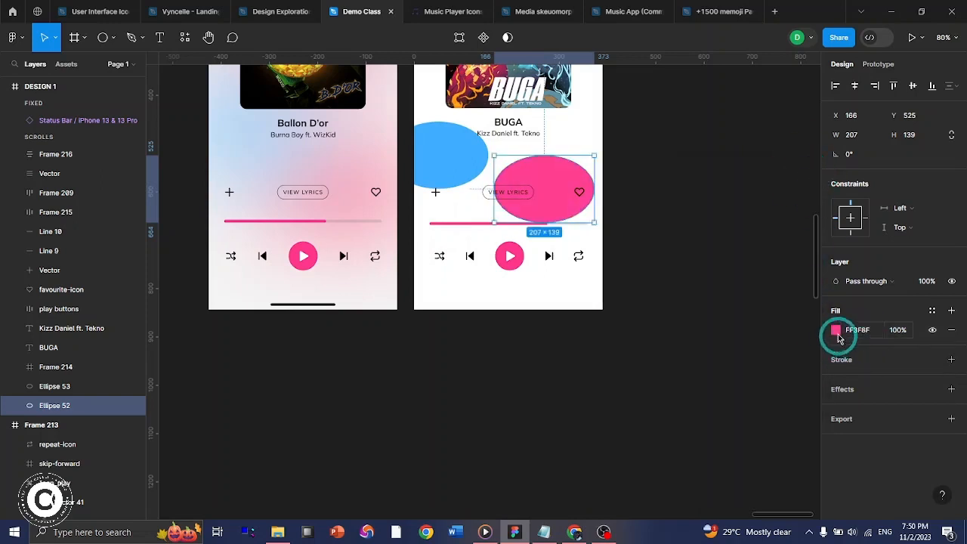
- Add a Layer blur effect of 215 to the pink ellipse
{"action": "left_click", "coordinate": [842, 391]}
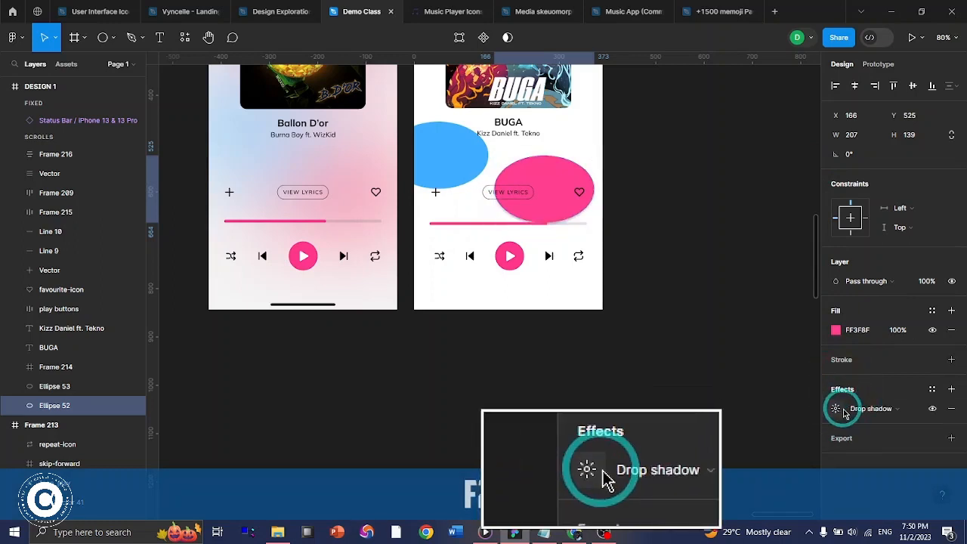
{"action": "left_click", "coordinate": [857, 408]}
{"action": "left_click", "coordinate": [868, 417]}
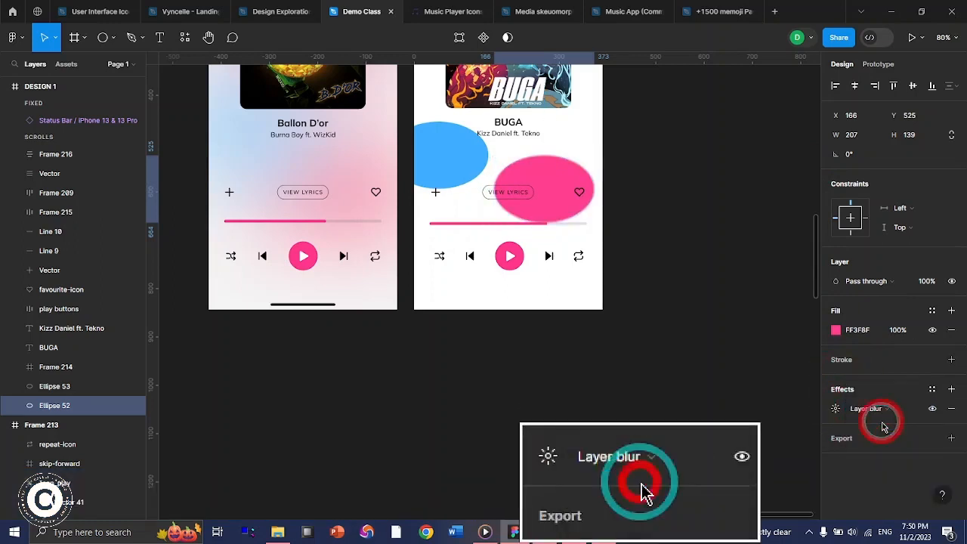
{"action": "left_click", "coordinate": [835, 409]}
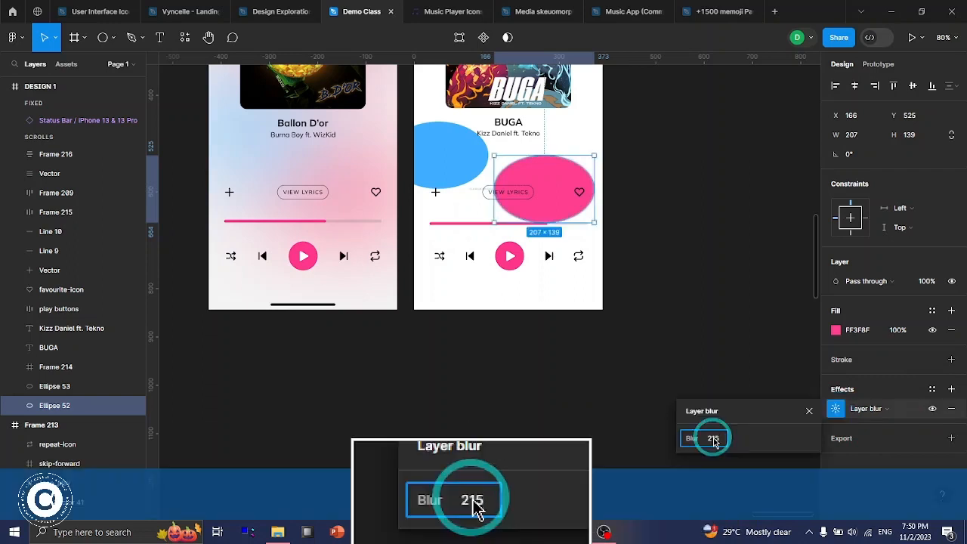
{"action": "type", "text": "5"}
{"action": "key", "text": "Return"}
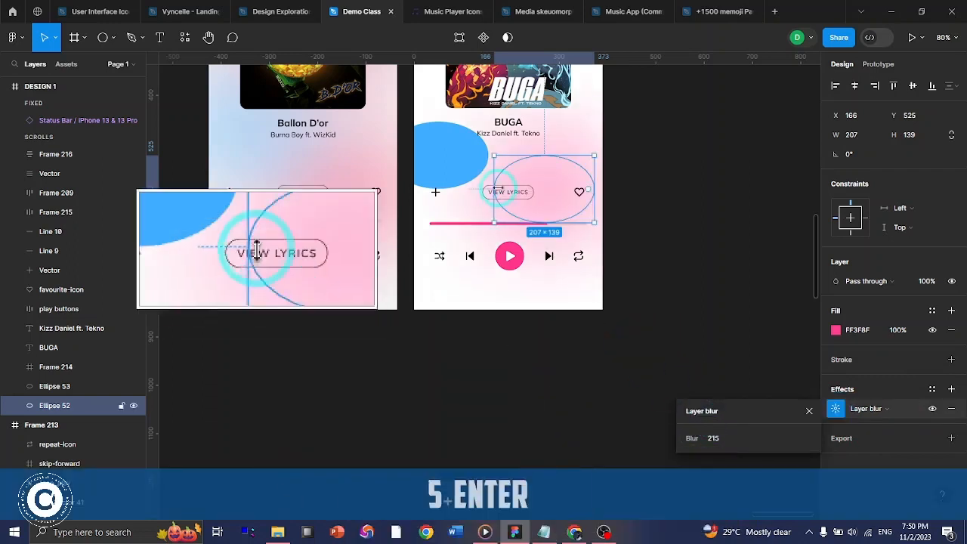
- Add a Layer blur effect of 215 to the blue ellipse at DESIGN 1's left edge
{"action": "left_click", "coordinate": [451, 155]}
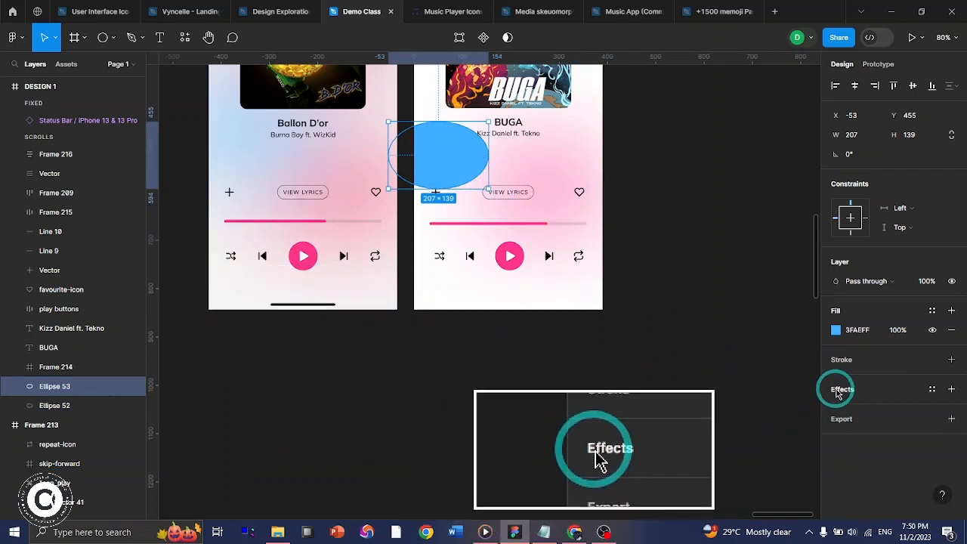
{"action": "left_click", "coordinate": [836, 393]}
{"action": "left_click", "coordinate": [868, 408]}
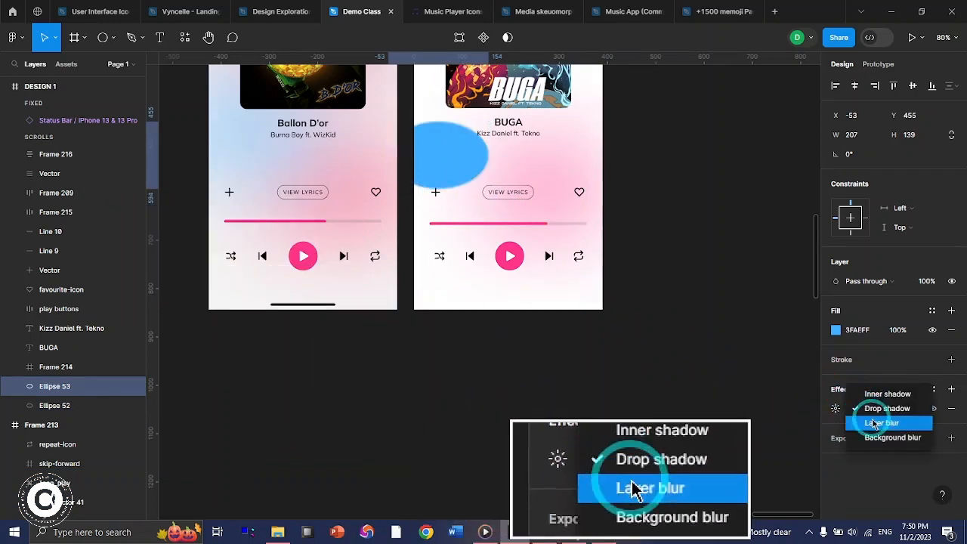
{"action": "left_click", "coordinate": [872, 423]}
{"action": "left_click", "coordinate": [834, 408]}
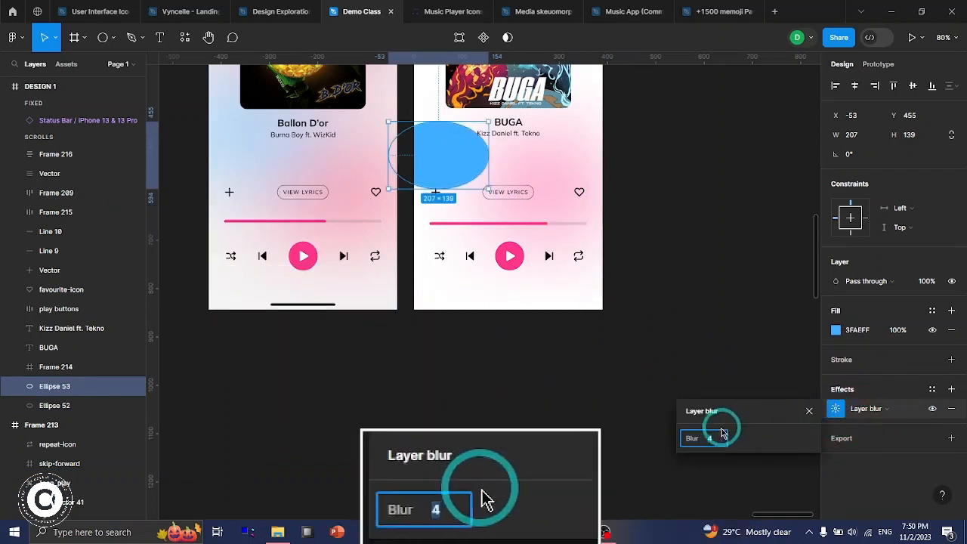
{"action": "type", "text": "215"}
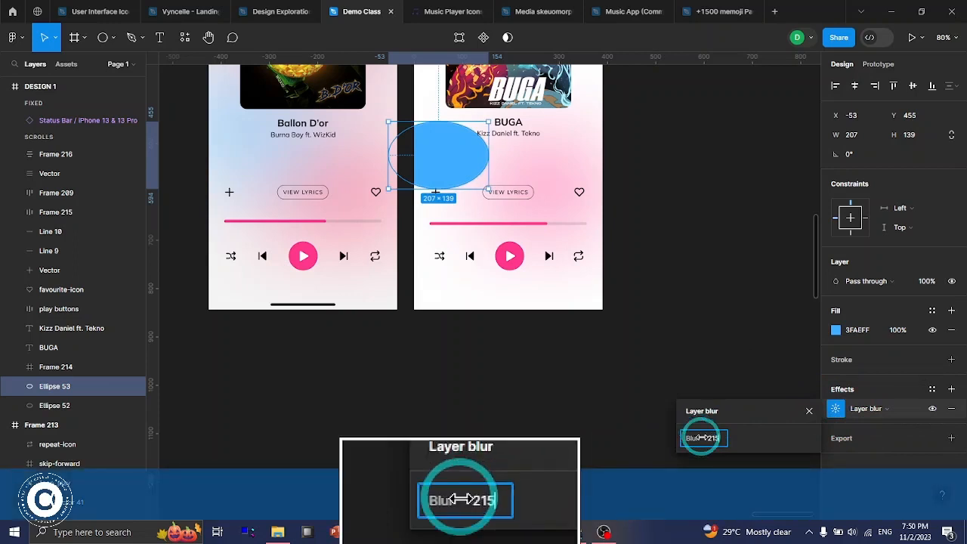
{"action": "key", "text": "Return"}
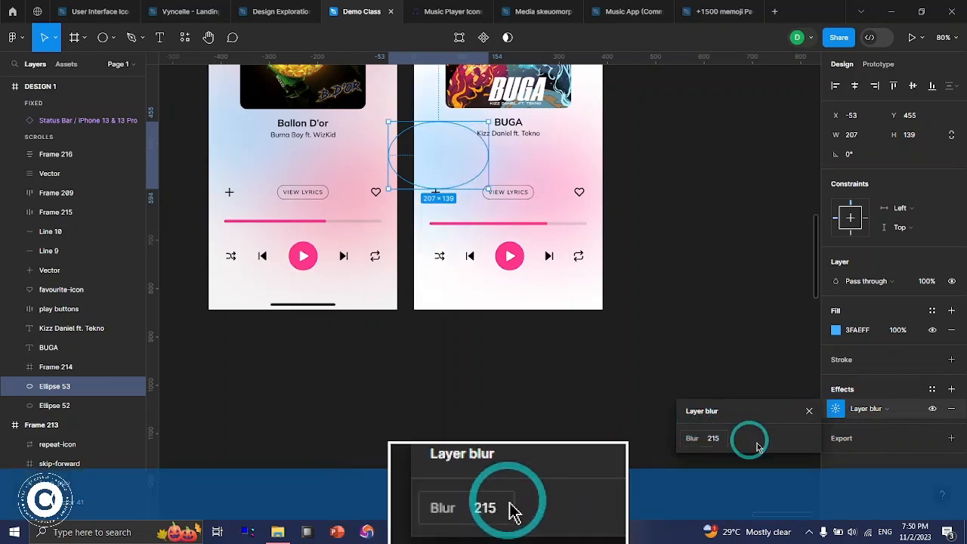
{"action": "left_click", "coordinate": [624, 355]}
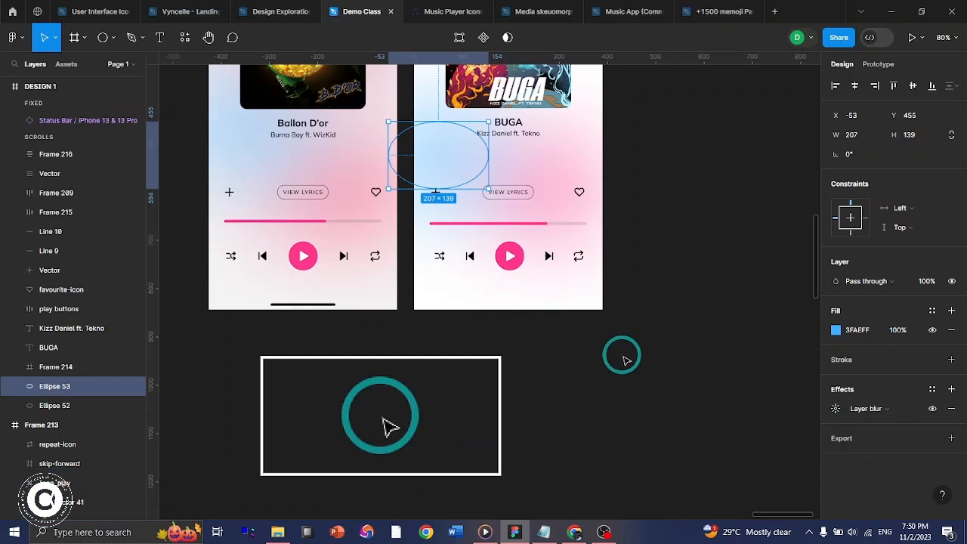
- Copy the blurred blue ellipse to about X 251, Y 111 and the blurred pink ellipse to about X 0, Y 141 behind the BUGA cover
{"action": "scroll", "coordinate": [453, 302], "scroll_direction": "up", "scroll_amount": 3}
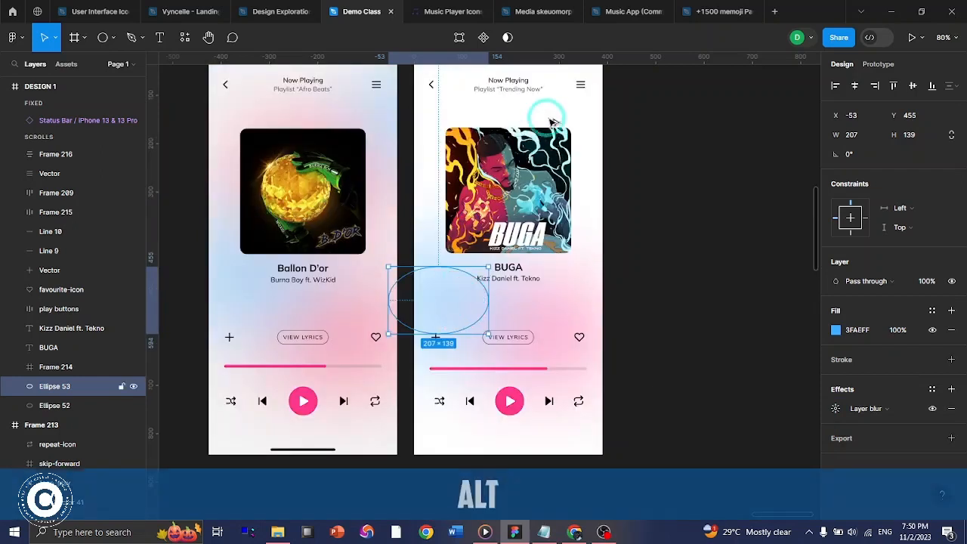
{"action": "left_click_drag", "start_coordinate": [453, 309], "coordinate": [601, 142]}
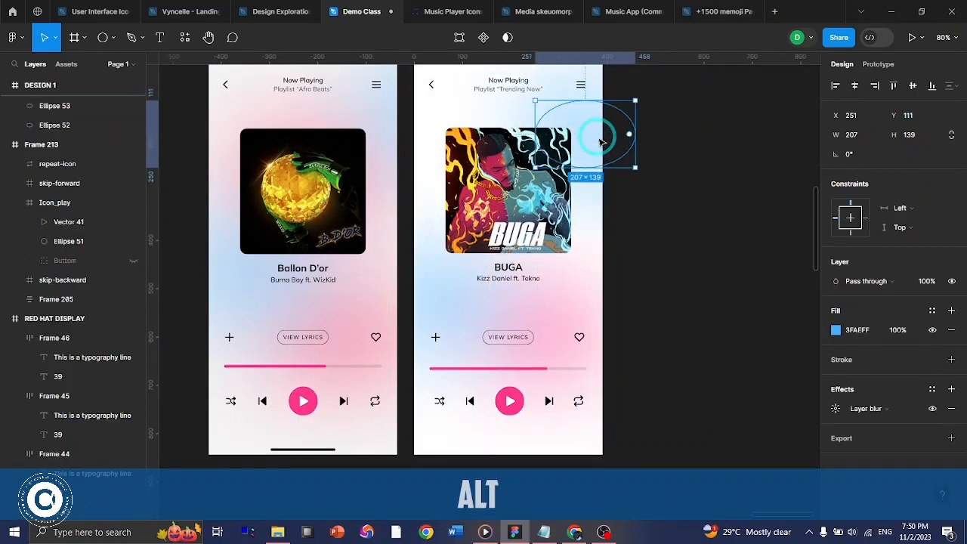
{"action": "left_click", "coordinate": [571, 315]}
{"action": "left_click_drag", "start_coordinate": [563, 326], "coordinate": [481, 126]}
{"action": "key", "text": "alt+shift+Down"}
{"action": "key", "text": "alt+shift+Down"}
{"action": "key", "text": "alt+shift+Down"}
{"action": "key", "text": "alt+shift+Down"}
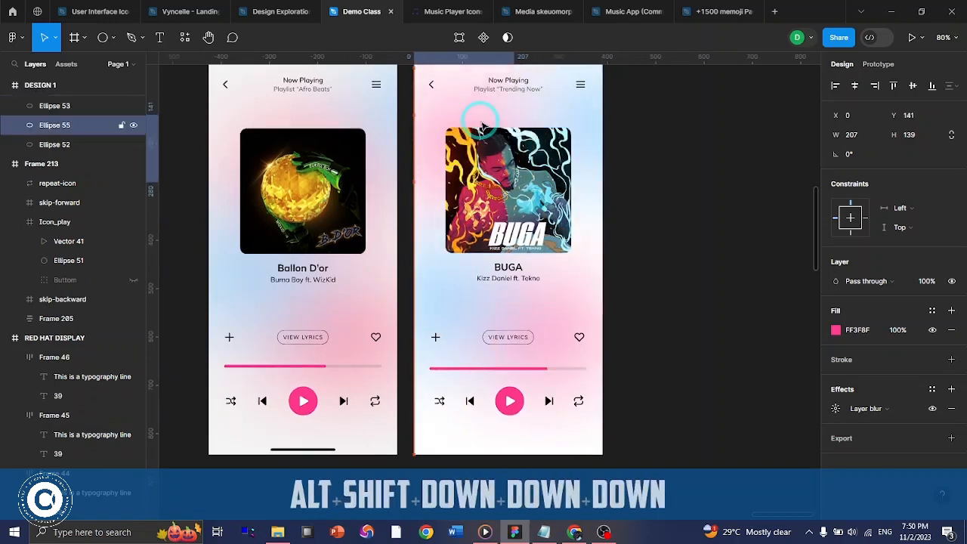
- Move the blurred pink ellipse behind the BUGA cover to X 60, Y 231
{"action": "key", "text": "alt+shift+Down"}
{"action": "key", "text": "alt+shift+Down"}
{"action": "key", "text": "alt+shift+Right"}
{"action": "key", "text": "alt+shift+Right"}
{"action": "key", "text": "alt+shift+Right"}
{"action": "key", "text": "alt+shift+Right"}
{"action": "key", "text": "alt+shift+Down"}
{"action": "key", "text": "alt+shift+Down"}
{"action": "key", "text": "alt+shift+Down"}
{"action": "key", "text": "alt+shift+Right"}
{"action": "key", "text": "alt+shift+Right"}
{"action": "key", "text": "alt+shift+Down"}
{"action": "key", "text": "alt+shift+Down"}
{"action": "key", "text": "alt+shift+Right"}
{"action": "key", "text": "alt+shift+Right"}
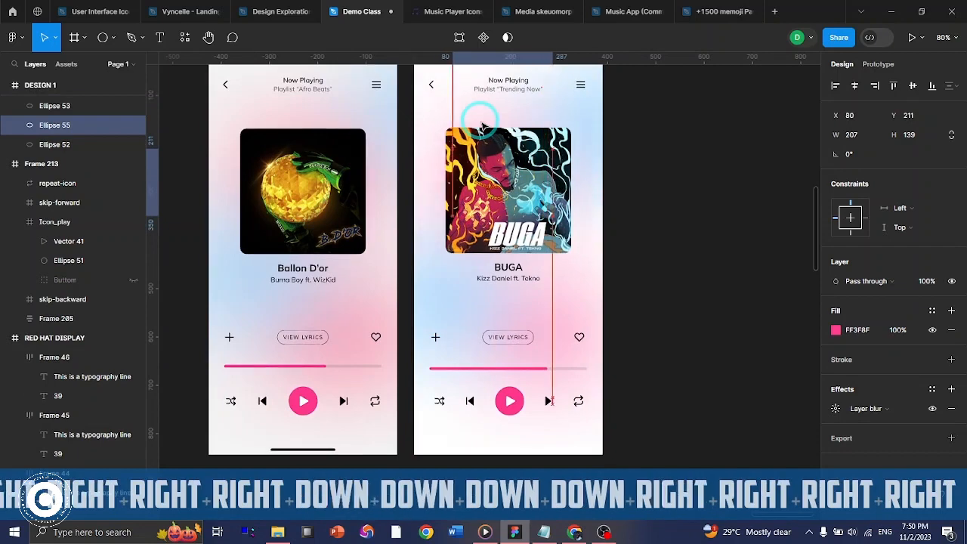
{"action": "key", "text": "alt+shift+Right"}
{"action": "key", "text": "alt+shift+Down"}
{"action": "key", "text": "alt+shift+Down"}
{"action": "key", "text": "alt+shift+Left"}
{"action": "key", "text": "alt+shift+Left"}
{"action": "key", "text": "alt+shift+Left"}
{"action": "key", "text": "alt+shift+Right"}
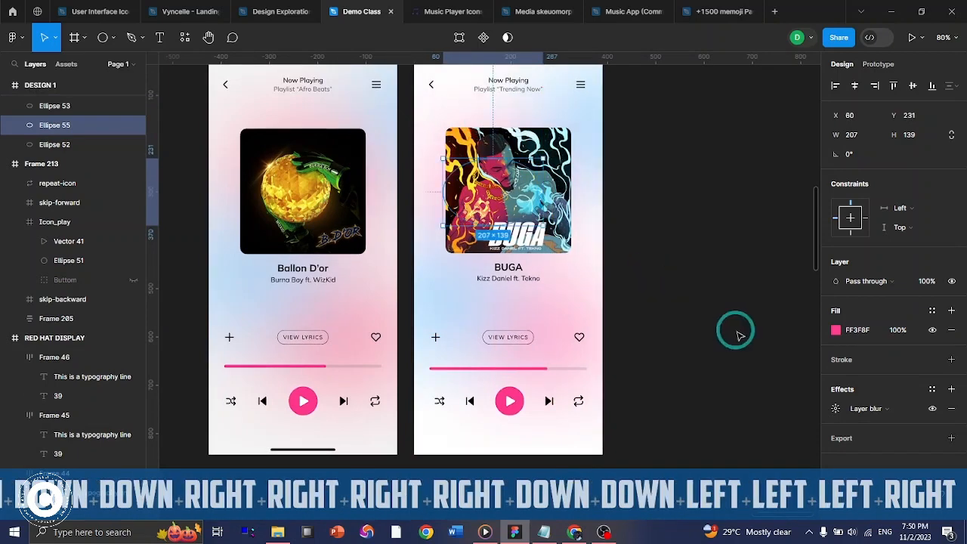
{"action": "left_click", "coordinate": [736, 332]}
- Copy the Home Indicator from Screen 10 into the DESIGN 1 frame
{"action": "scroll", "coordinate": [736, 333], "scroll_direction": "down", "scroll_amount": 2}
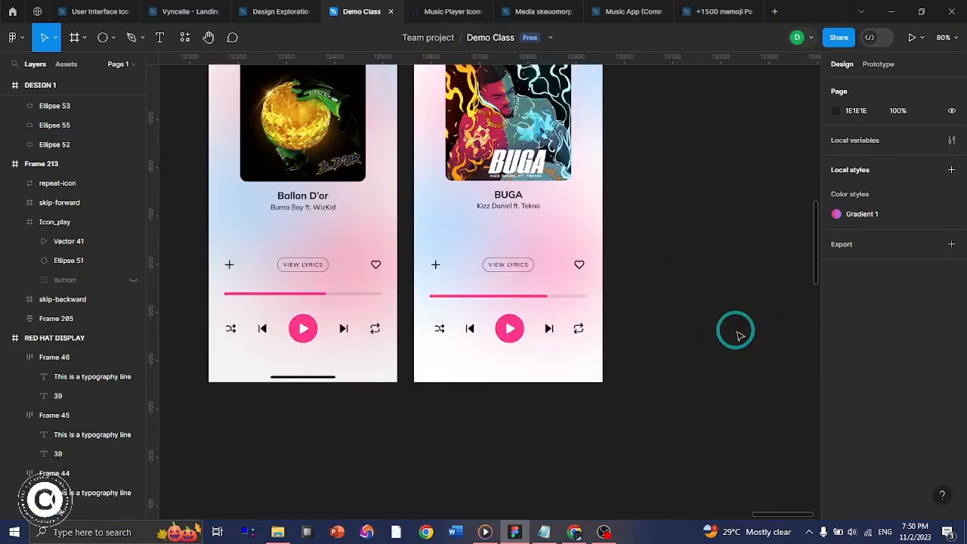
{"action": "left_click", "coordinate": [354, 377]}
{"action": "key", "text": "ctrl+c"}
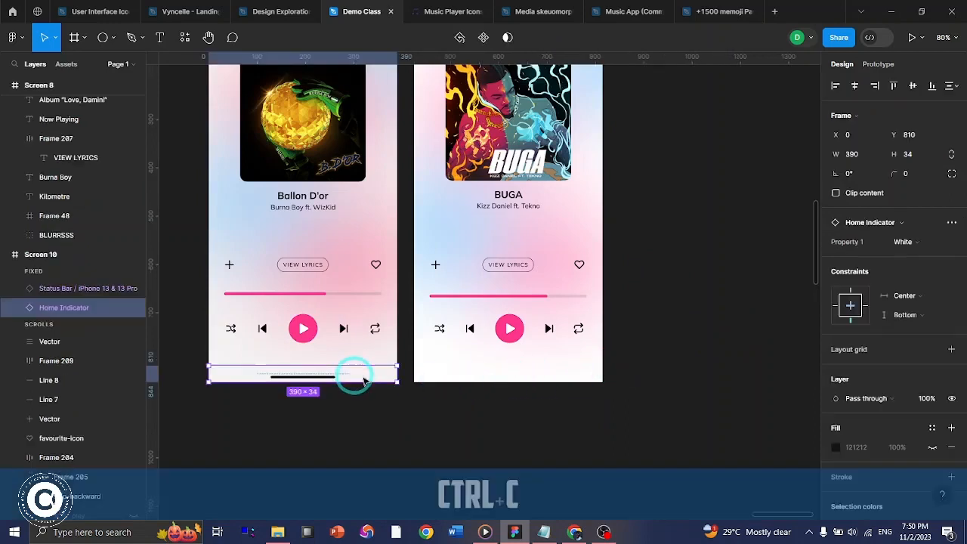
{"action": "left_click", "coordinate": [507, 377]}
{"action": "left_click", "coordinate": [473, 379]}
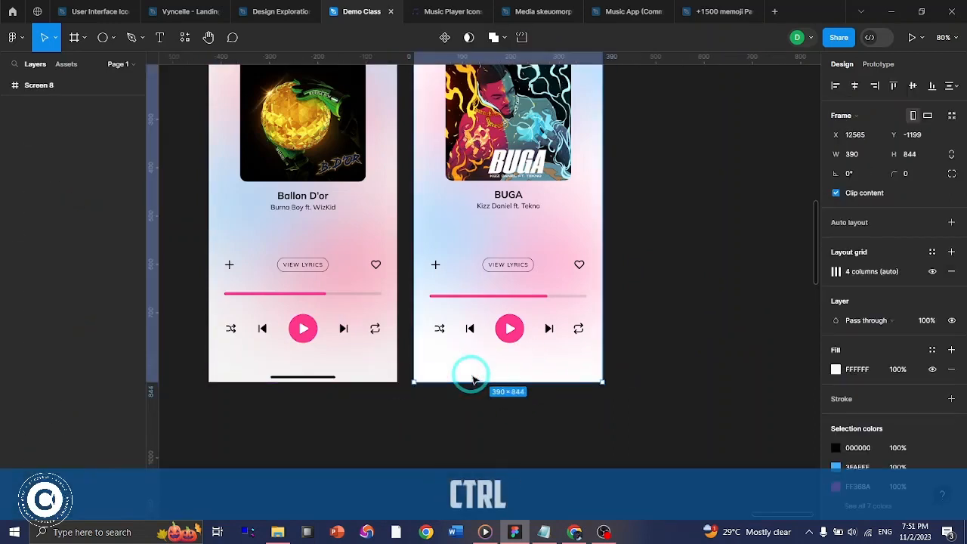
{"action": "key", "text": "ctrl+shift+r"}
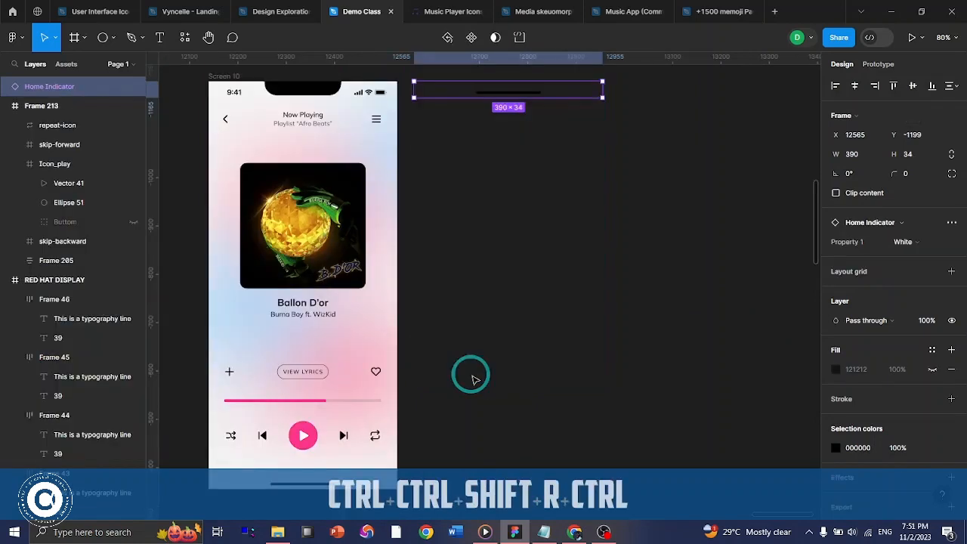
{"action": "key", "text": "ctrl+z"}
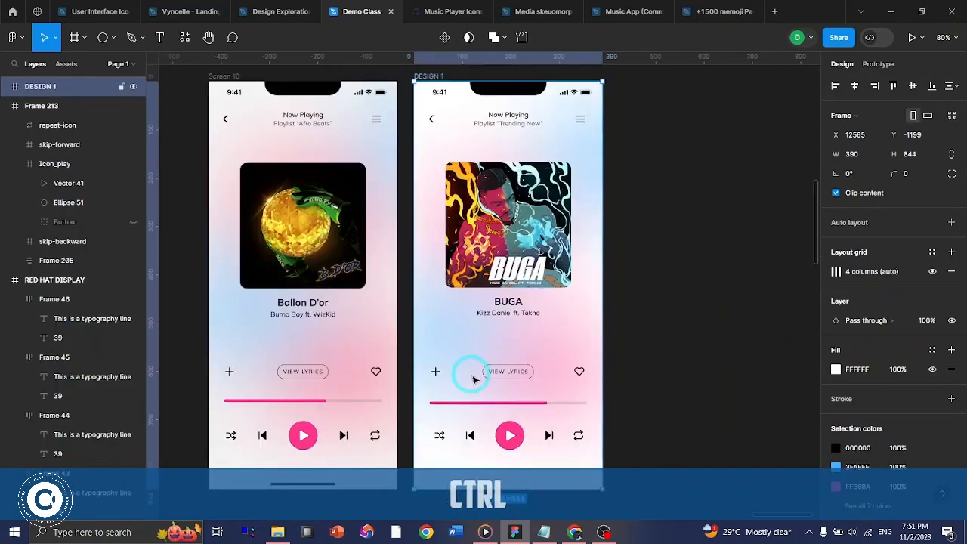
{"action": "key", "text": "ctrl+v"}
{"action": "left_click", "coordinate": [724, 353]}
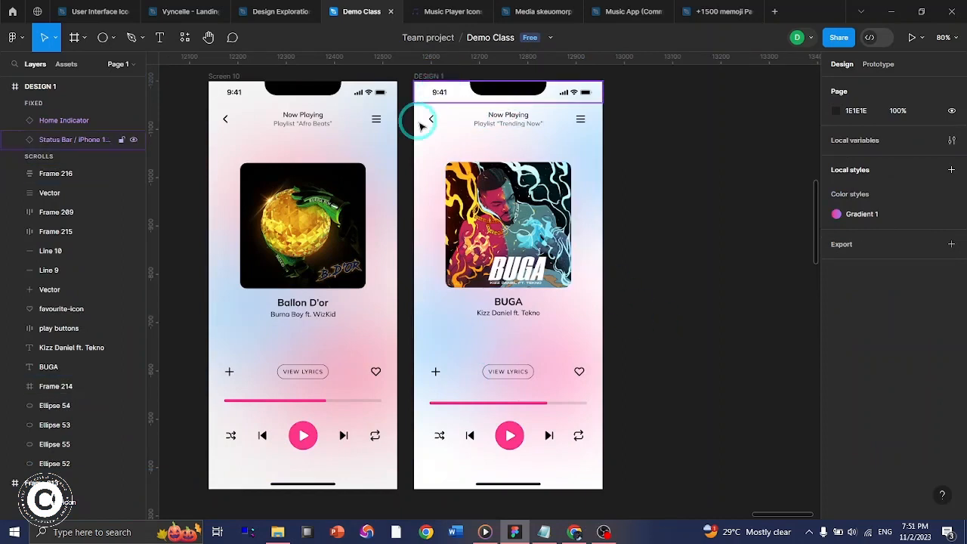
- Compare DESIGN 1 with Screen 10 and examine Screen 4's Love Damini album layout, from its header image to the song list
{"action": "left_click", "coordinate": [450, 160]}
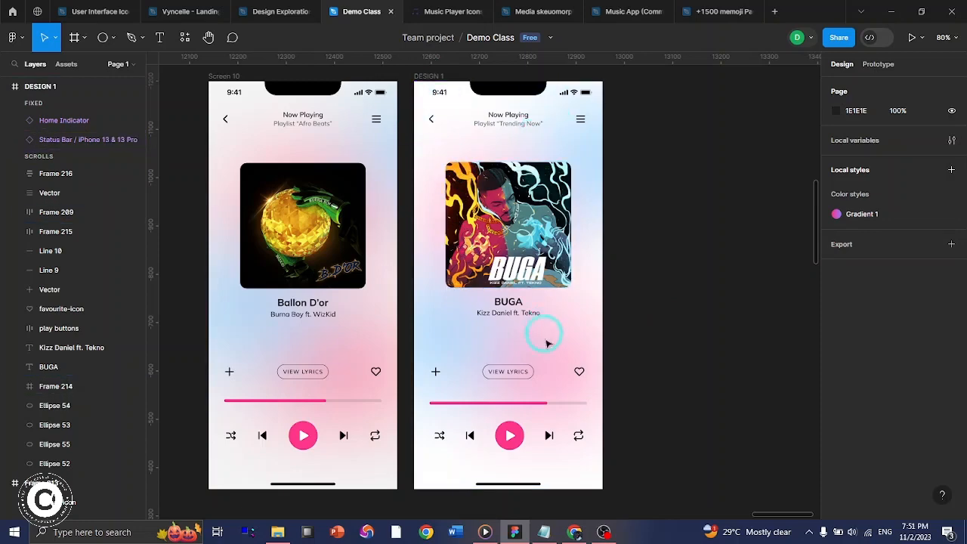
{"action": "scroll", "coordinate": [504, 359], "scroll_direction": "down", "scroll_amount": 5}
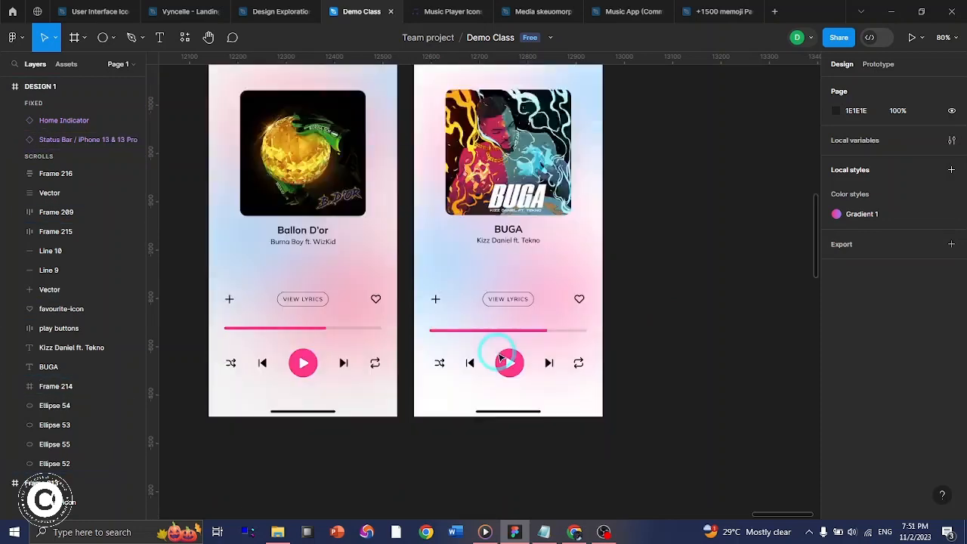
{"action": "scroll", "coordinate": [499, 357], "scroll_direction": "down", "scroll_amount": 4, "text": "ctrl"}
{"action": "scroll", "coordinate": [498, 357], "scroll_direction": "left", "scroll_amount": 5, "text": "shift"}
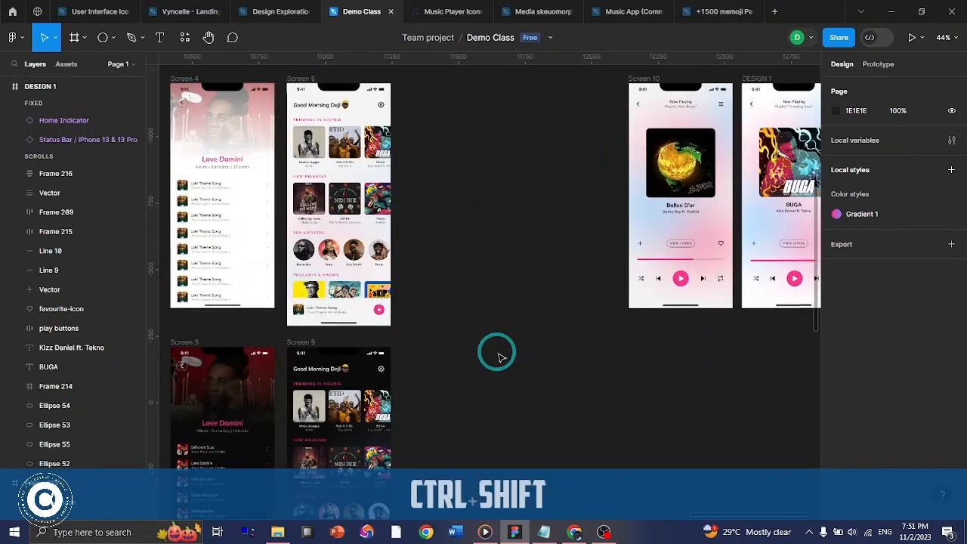
{"action": "scroll", "coordinate": [498, 356], "scroll_direction": "right", "scroll_amount": 5, "text": "shift"}
{"action": "scroll", "coordinate": [543, 120], "scroll_direction": "up", "scroll_amount": 4, "text": "ctrl"}
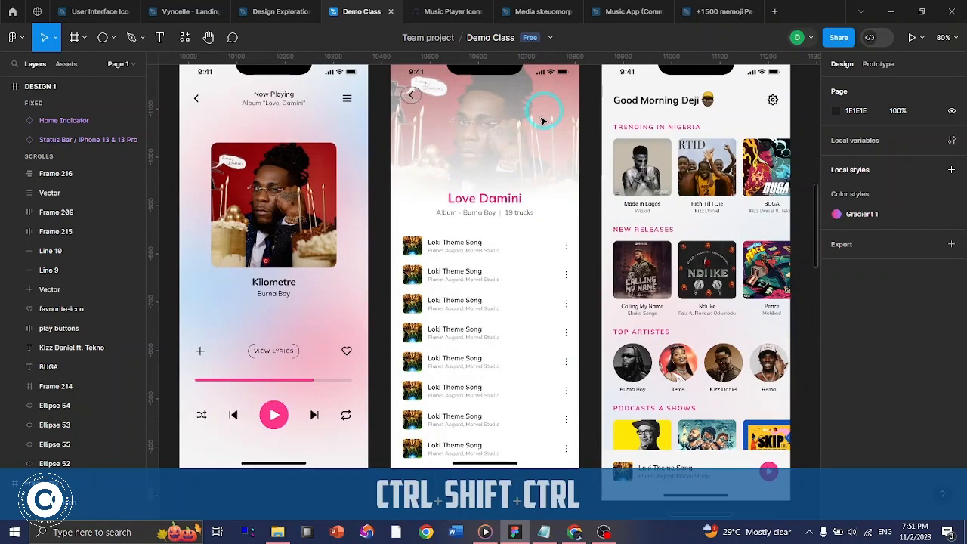
{"action": "scroll", "coordinate": [542, 119], "scroll_direction": "up", "scroll_amount": 2}
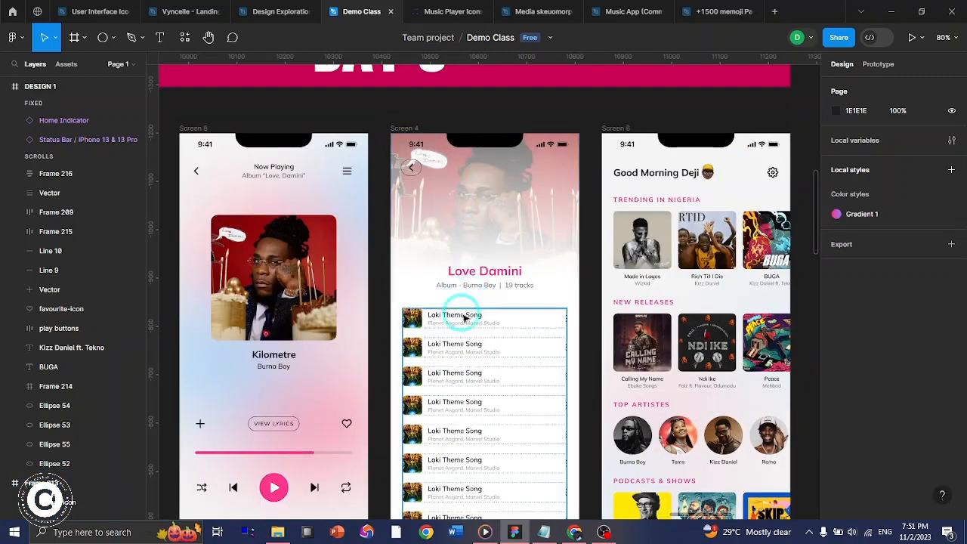
{"action": "scroll", "coordinate": [469, 299], "scroll_direction": "up", "scroll_amount": 4, "text": "ctrl"}
{"action": "scroll", "coordinate": [469, 300], "scroll_direction": "down", "scroll_amount": 3}
{"action": "scroll", "coordinate": [469, 304], "scroll_direction": "down", "scroll_amount": 1}
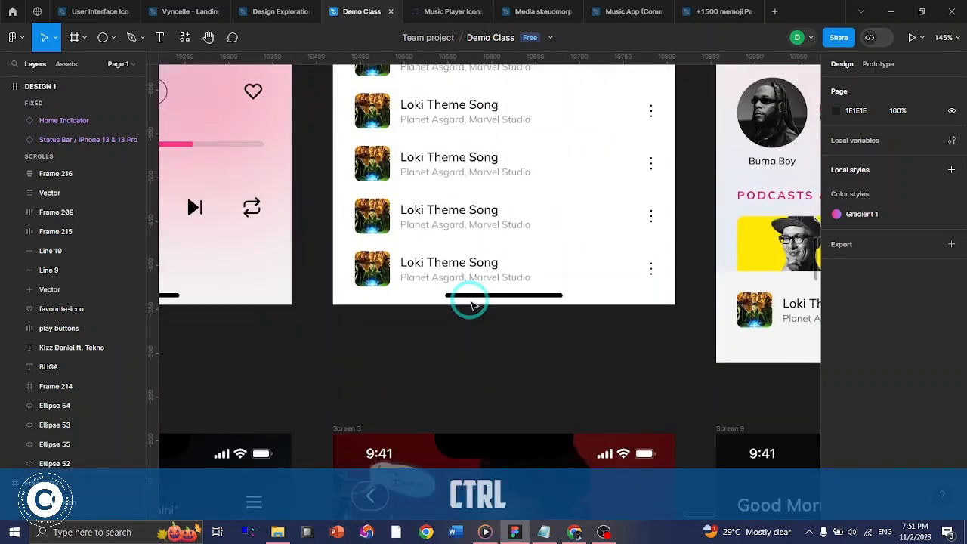
{"action": "scroll", "coordinate": [470, 301], "scroll_direction": "down", "scroll_amount": 4}
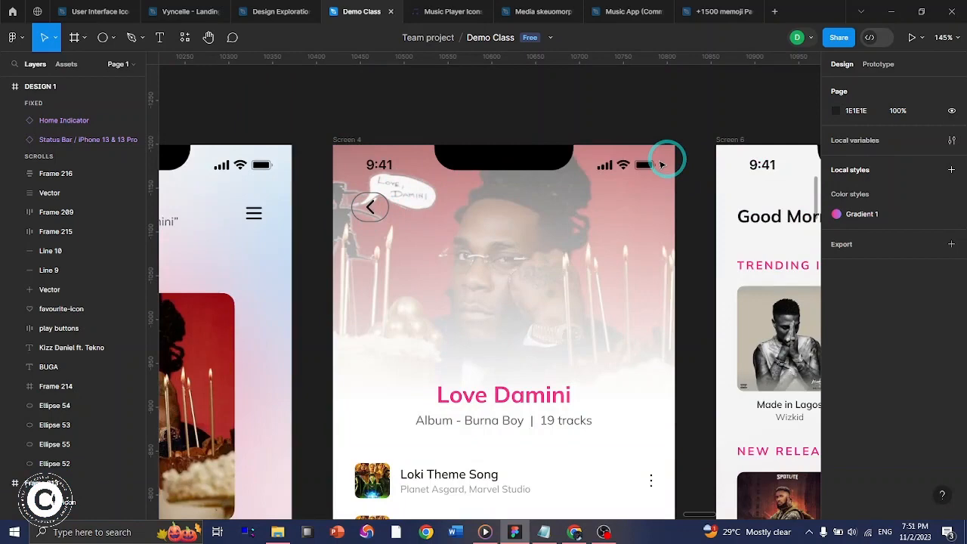
{"action": "scroll", "coordinate": [662, 164], "scroll_direction": "down", "scroll_amount": 2}
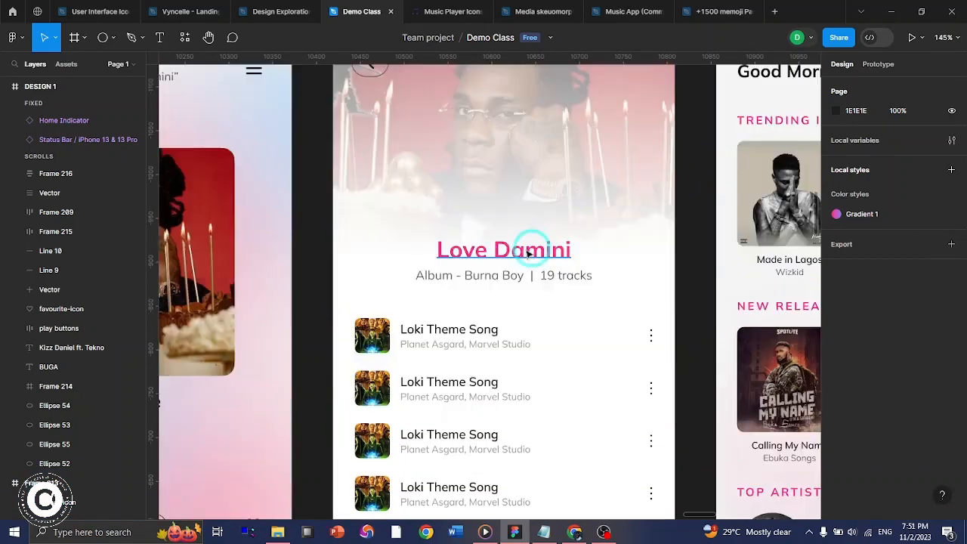
{"action": "scroll", "coordinate": [574, 281], "scroll_direction": "down", "scroll_amount": 2}
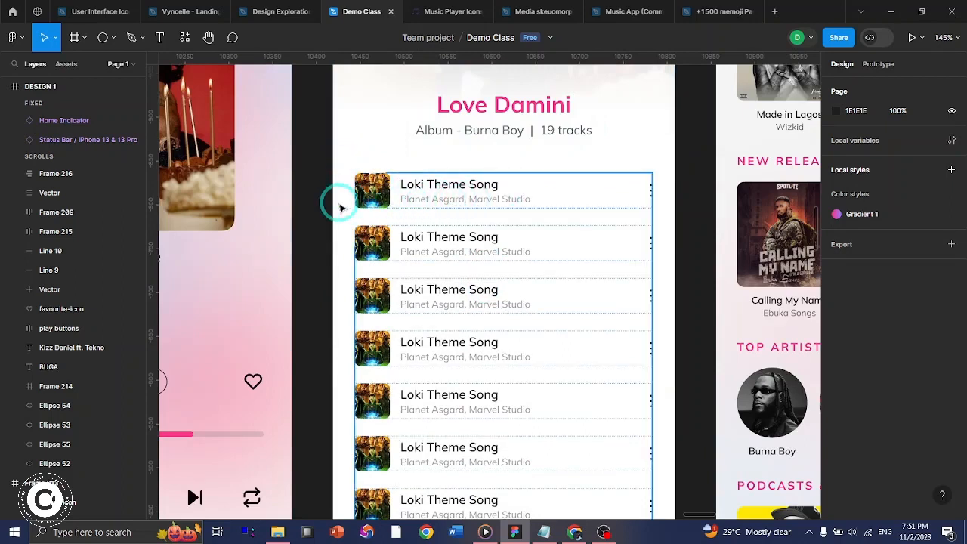
{"action": "scroll", "coordinate": [341, 208], "scroll_direction": "down", "scroll_amount": 3}
{"action": "scroll", "coordinate": [431, 349], "scroll_direction": "down", "scroll_amount": 3}
{"action": "scroll", "coordinate": [596, 367], "scroll_direction": "right", "scroll_amount": 4}
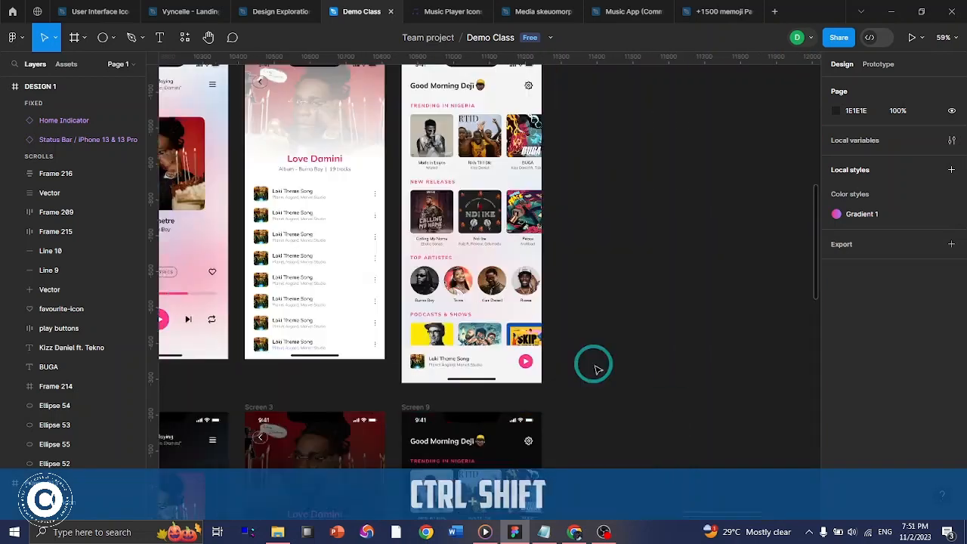
- Duplicate Screen 6 to the free space beside DESIGN 1 and position the copy at X 13114, Y -1199
{"action": "scroll", "coordinate": [461, 337], "scroll_direction": "up", "scroll_amount": 2}
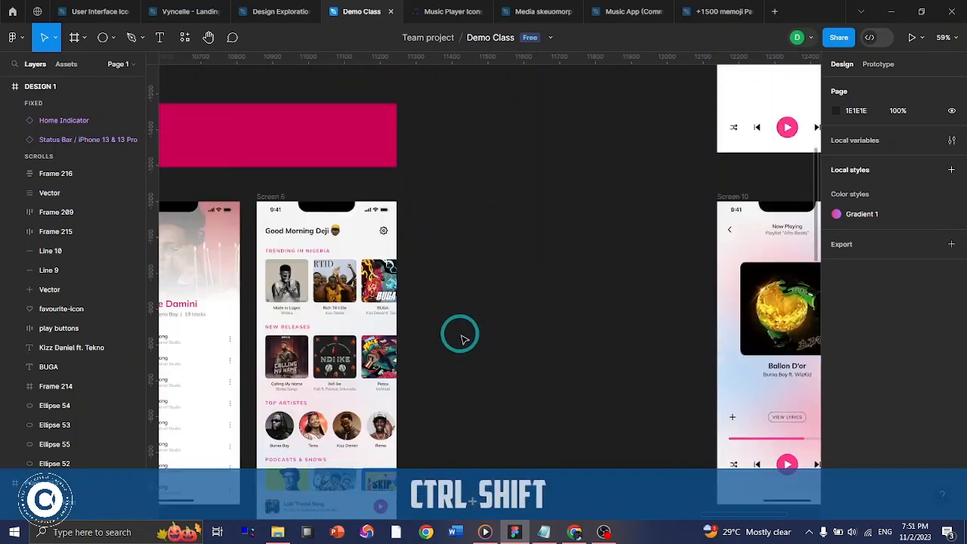
{"action": "scroll", "coordinate": [461, 337], "scroll_direction": "left", "scroll_amount": 3}
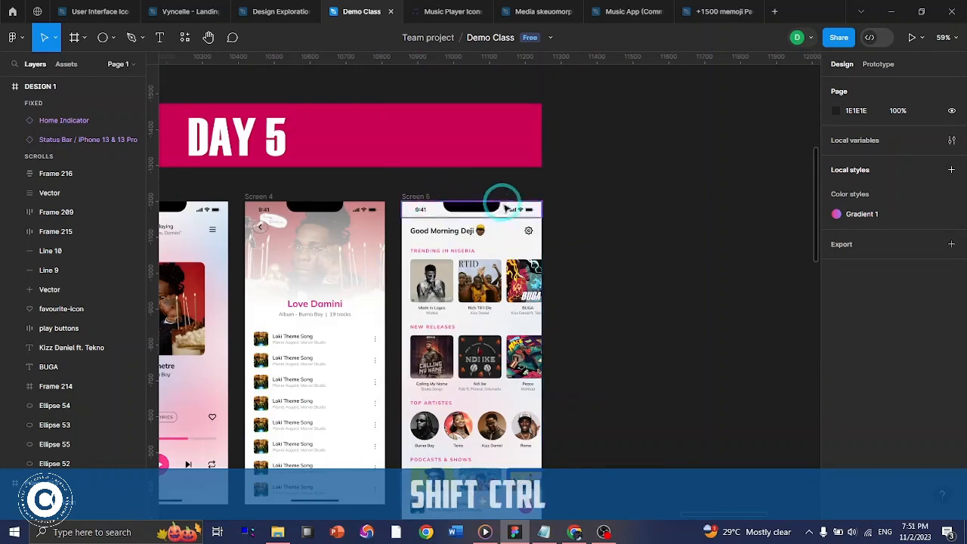
{"action": "scroll", "coordinate": [491, 203], "scroll_direction": "up", "scroll_amount": 2}
{"action": "scroll", "coordinate": [481, 229], "scroll_direction": "up", "scroll_amount": 2}
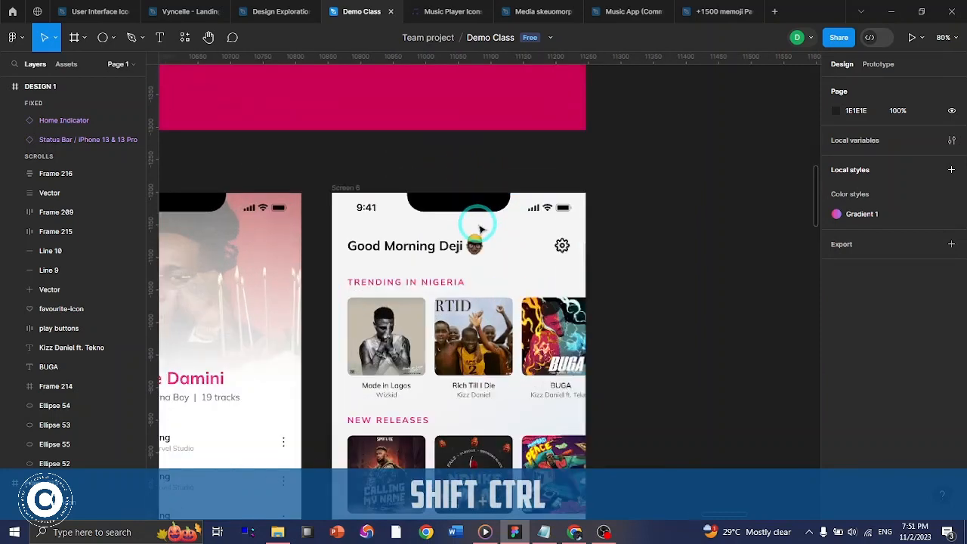
{"action": "left_click", "coordinate": [345, 188]}
{"action": "key", "text": "ctrl+c"}
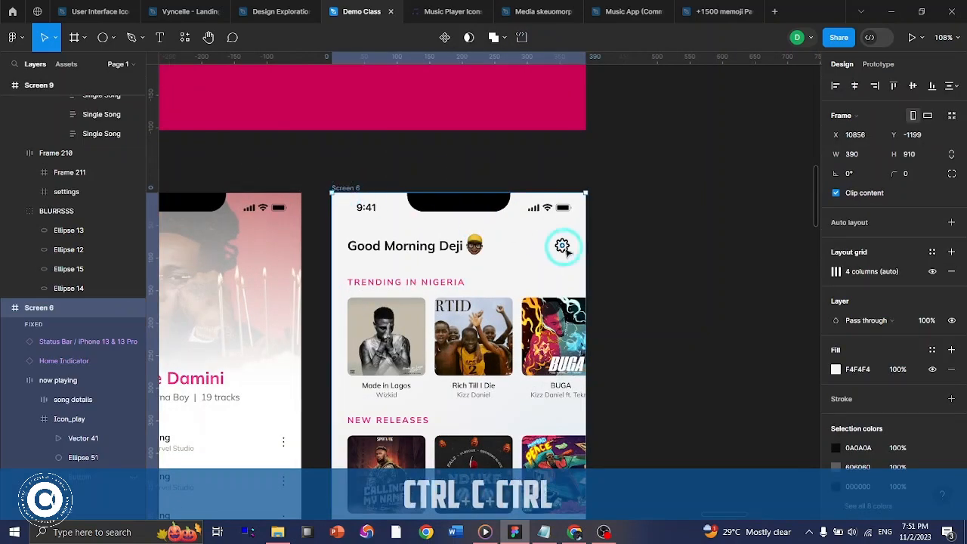
{"action": "scroll", "coordinate": [563, 244], "scroll_direction": "down", "scroll_amount": 5}
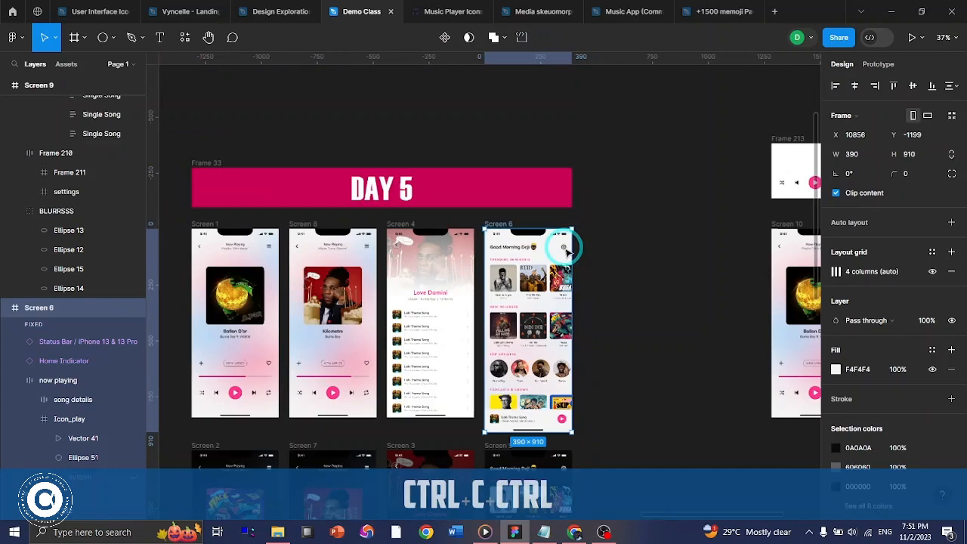
{"action": "scroll", "coordinate": [568, 249], "scroll_direction": "right", "scroll_amount": 6}
{"action": "left_click", "coordinate": [529, 254]}
{"action": "key", "text": "ctrl+v"}
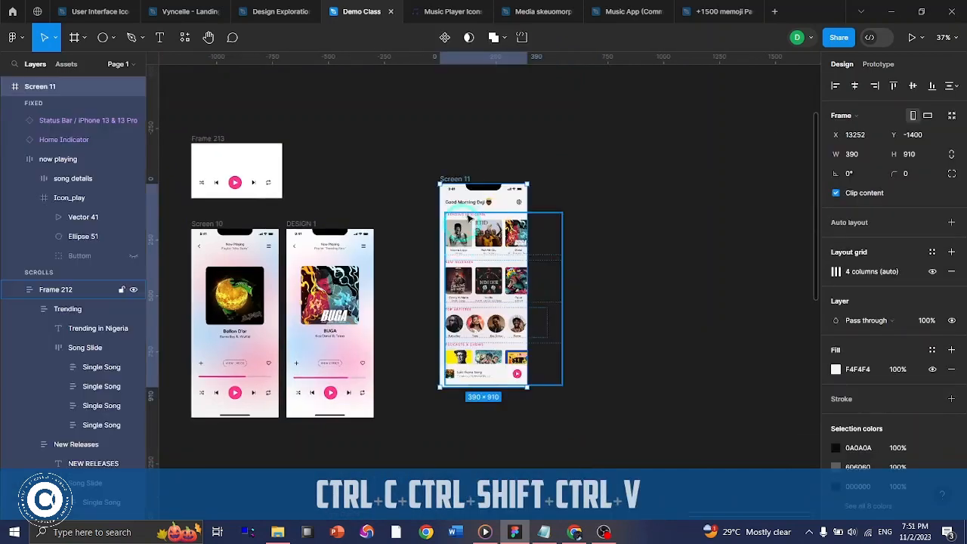
{"action": "left_click_drag", "start_coordinate": [453, 179], "coordinate": [421, 225]}
{"action": "scroll", "coordinate": [476, 242], "scroll_direction": "up", "scroll_amount": 4}
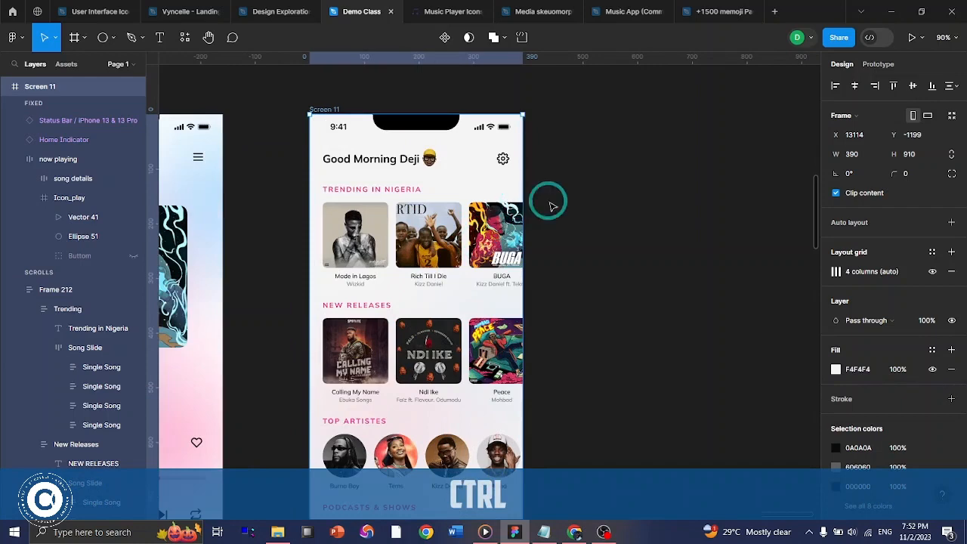
{"action": "left_click", "coordinate": [687, 152]}
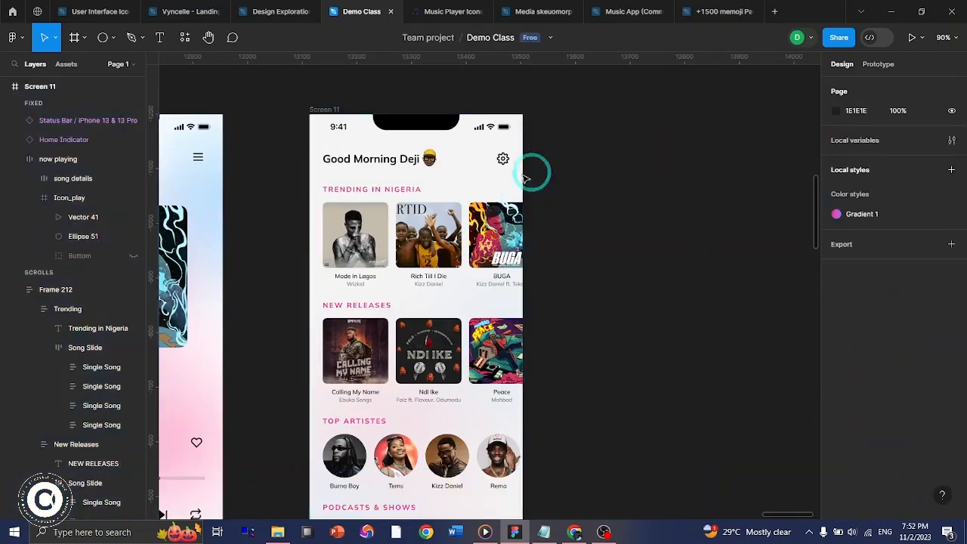
- Add an iPhone 13 & 14 frame (390 × 844) beside the Screen 6 copy at X 13536, Y -1199
{"action": "left_click", "coordinate": [74, 37]}
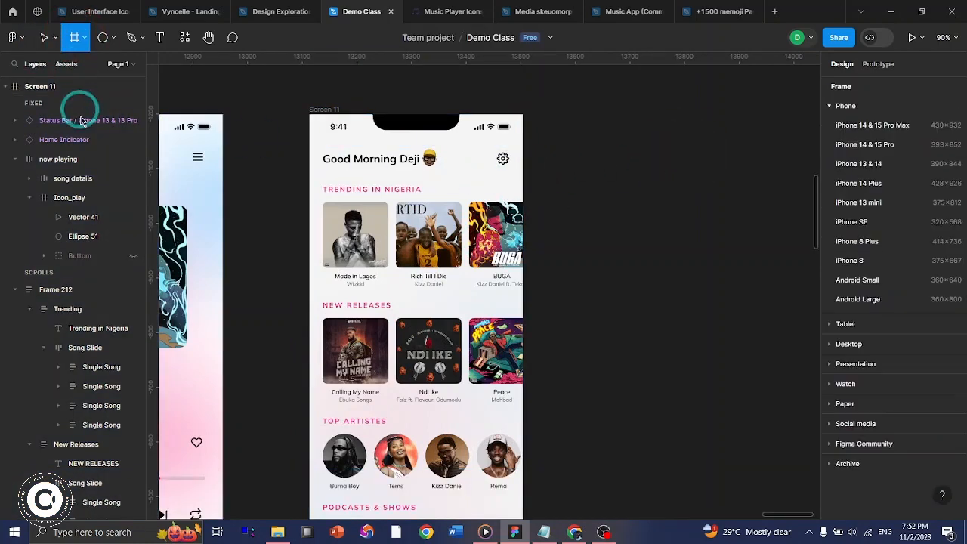
{"action": "left_click", "coordinate": [873, 167]}
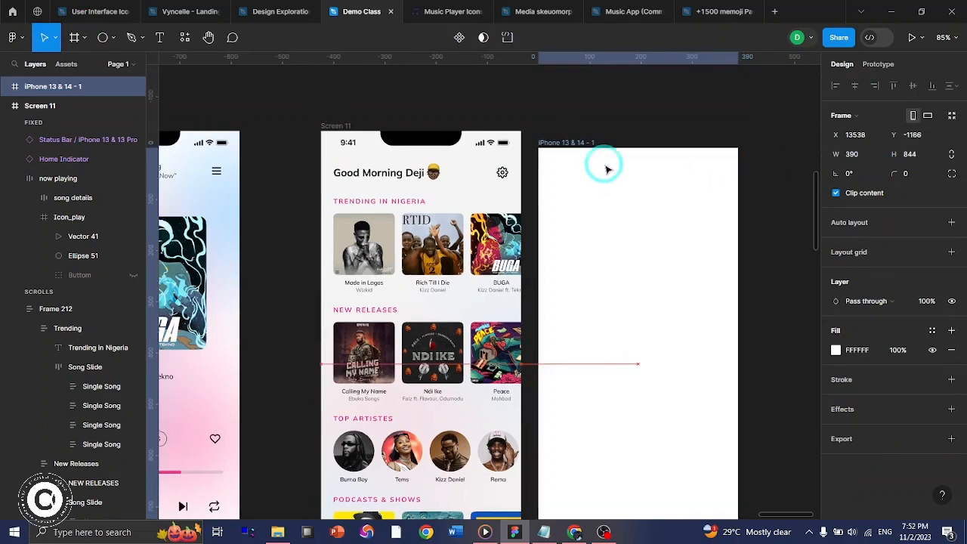
{"action": "left_click_drag", "start_coordinate": [606, 167], "coordinate": [606, 162]}
{"action": "scroll", "coordinate": [606, 162], "scroll_direction": "right", "scroll_amount": 1}
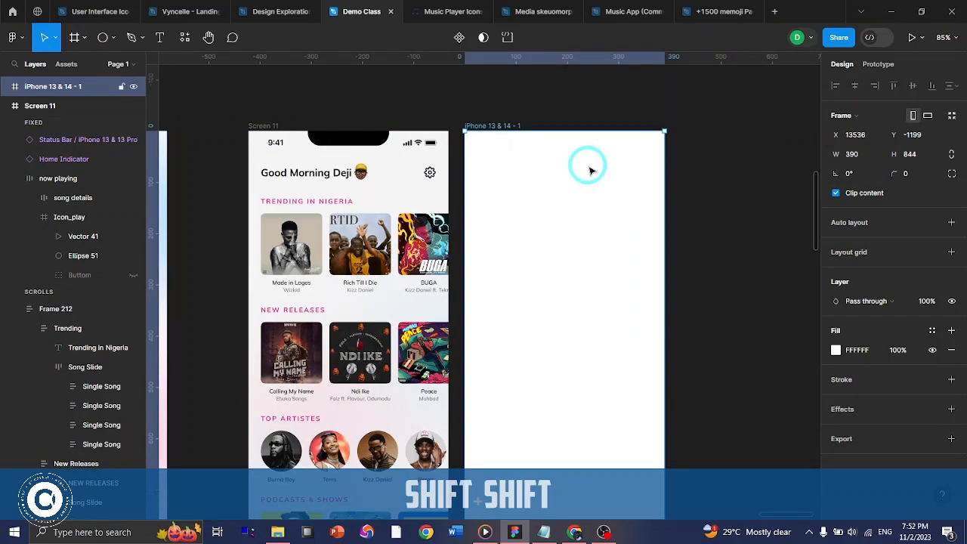
- Paste a copy of the iPhone 13 & 13 Pro status bar at the top of the new iPhone frame
{"action": "key", "text": "ctrl+c"}
{"action": "key", "text": "ctrl+v"}
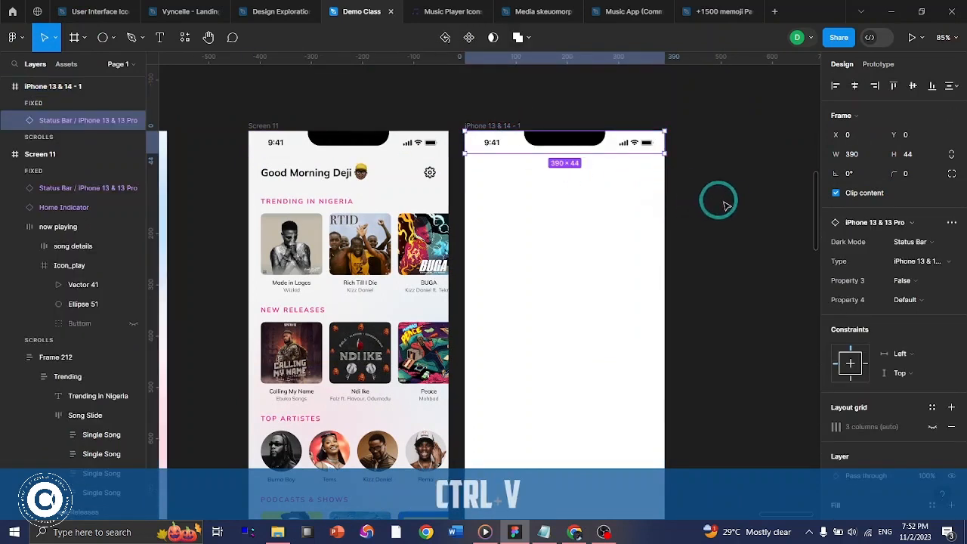
{"action": "left_click", "coordinate": [579, 219]}
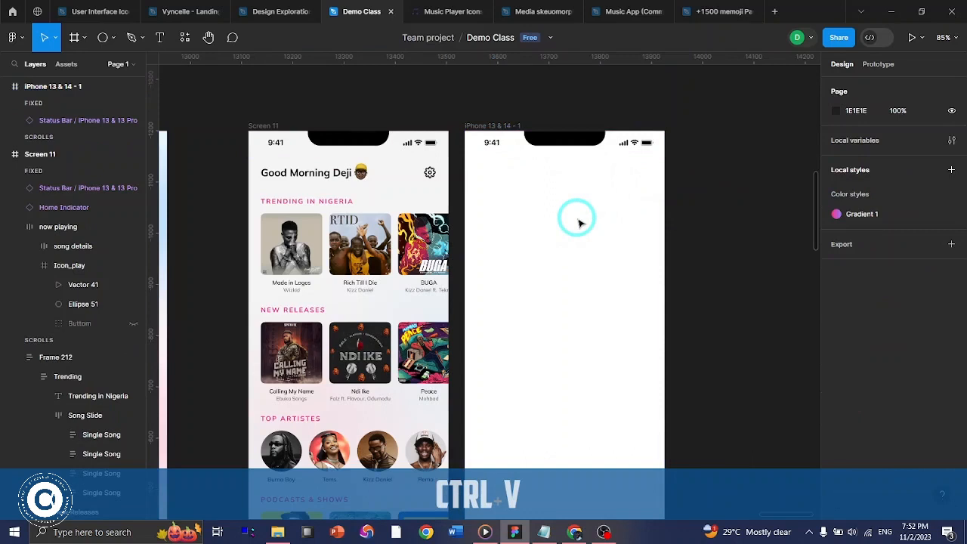
- Inspect the memoji beside the greeting and open the +1500 memoji Pack page in the Figma Community
{"action": "left_click", "coordinate": [365, 182]}
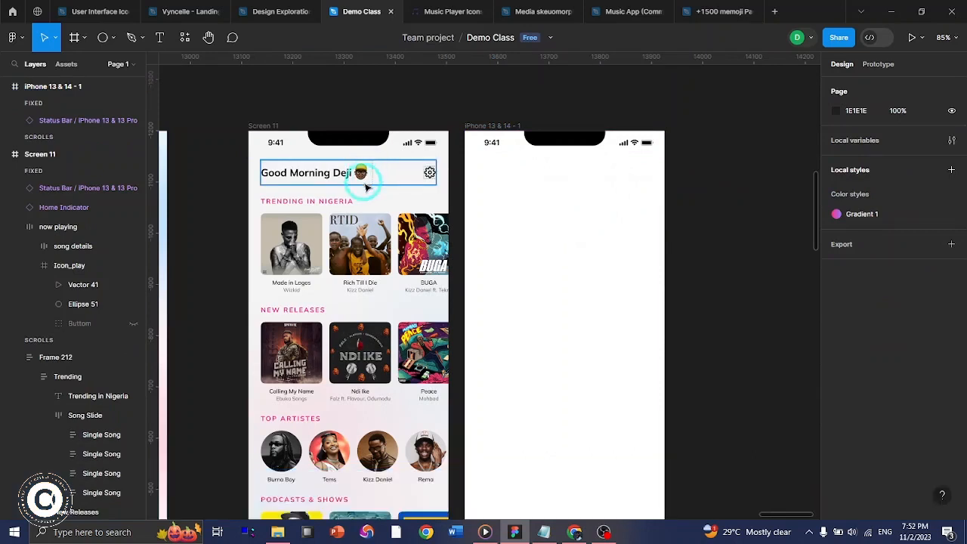
{"action": "scroll", "coordinate": [364, 183], "scroll_direction": "up", "scroll_amount": 5}
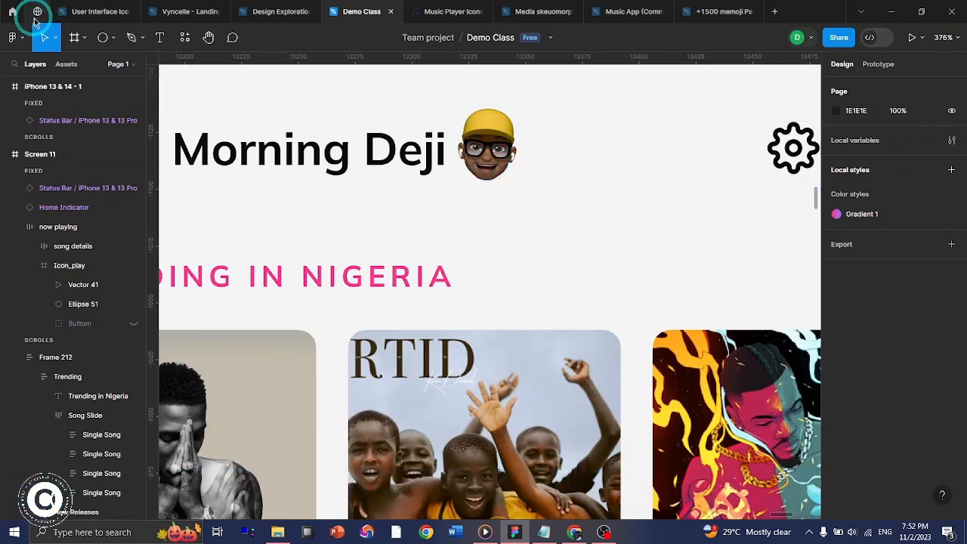
{"action": "key", "text": "F2"}
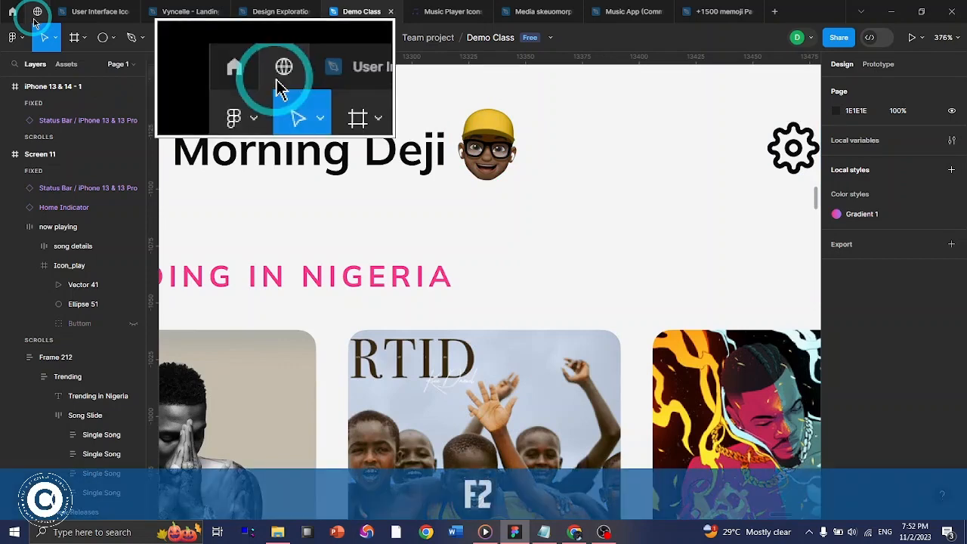
{"action": "left_click", "coordinate": [35, 17]}
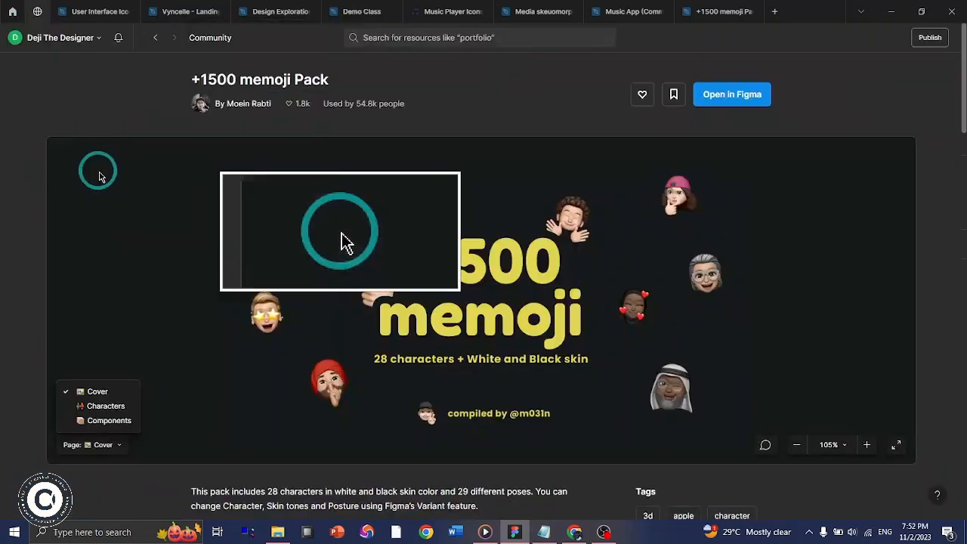
{"action": "key", "text": "F2"}
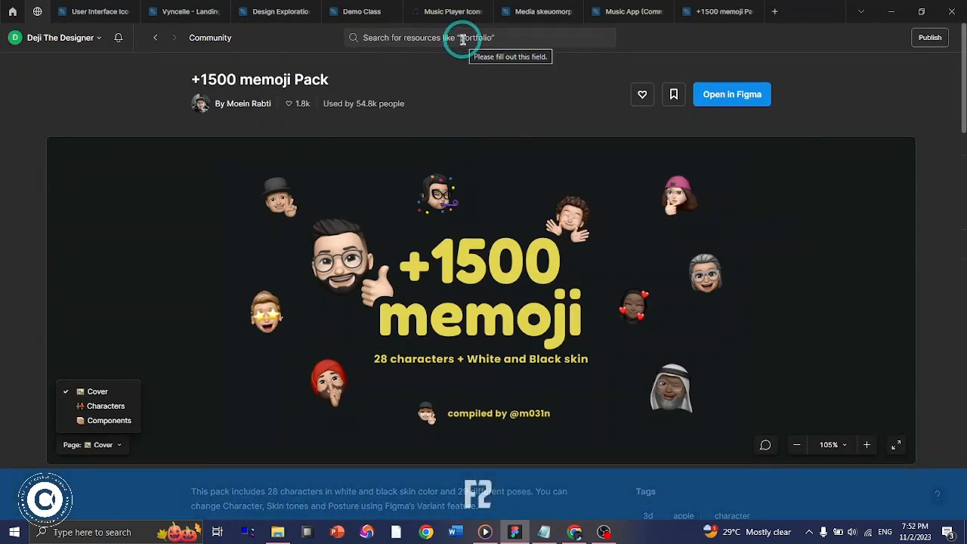
{"action": "left_click", "coordinate": [462, 39]}
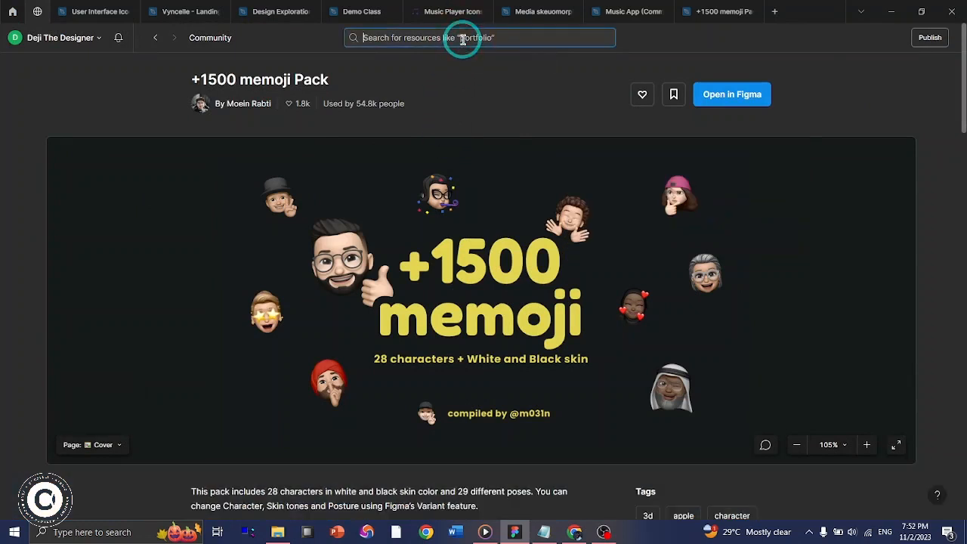
{"action": "key", "text": "F2"}
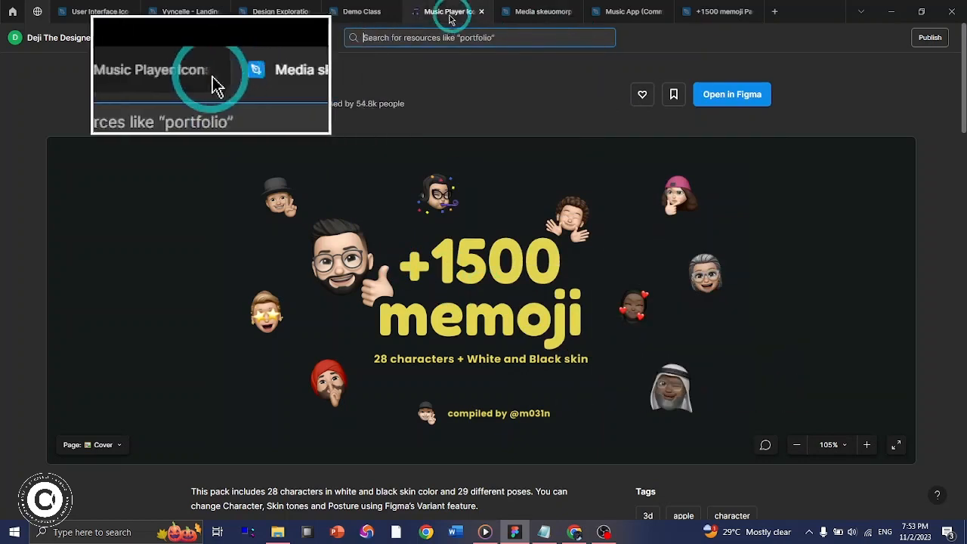
- Return to the Demo Class file and copy Screen 11's greeting header with the memoji and settings icon into the new iPhone frame
{"action": "mouse_move", "coordinate": [362, 13]}
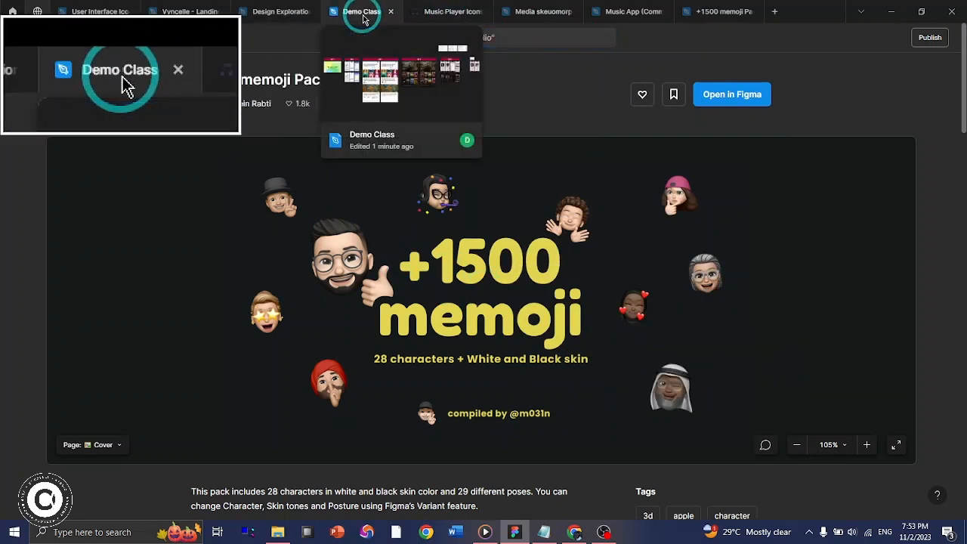
{"action": "left_click", "coordinate": [363, 18]}
{"action": "scroll", "coordinate": [501, 177], "scroll_direction": "down", "scroll_amount": 2, "text": "ctrl"}
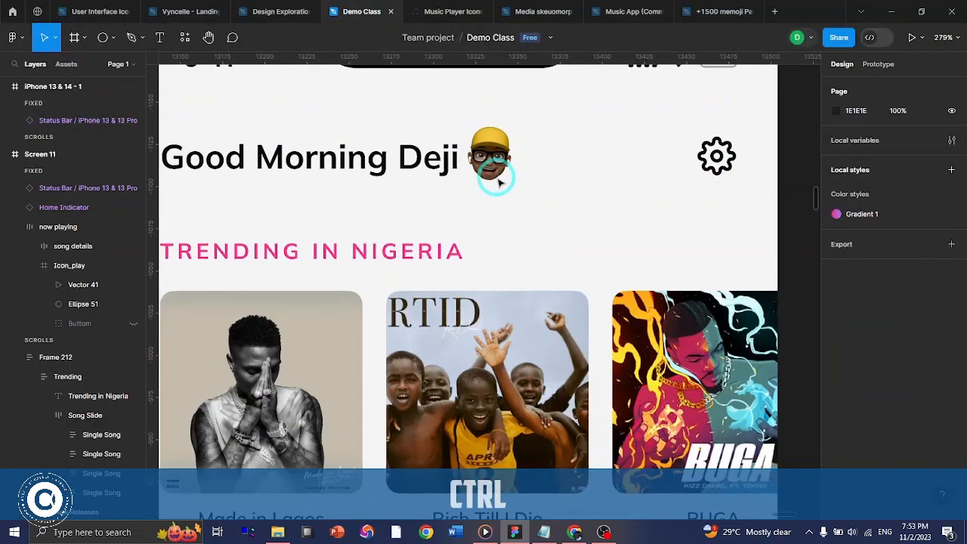
{"action": "left_click", "coordinate": [499, 181]}
{"action": "scroll", "coordinate": [499, 181], "scroll_direction": "down", "scroll_amount": 4, "text": "ctrl"}
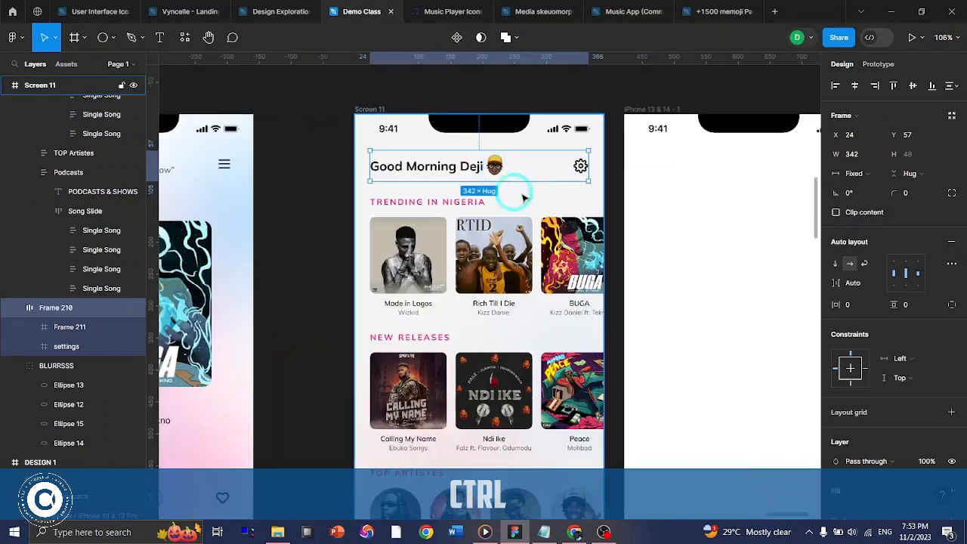
{"action": "key", "text": "ctrl+c"}
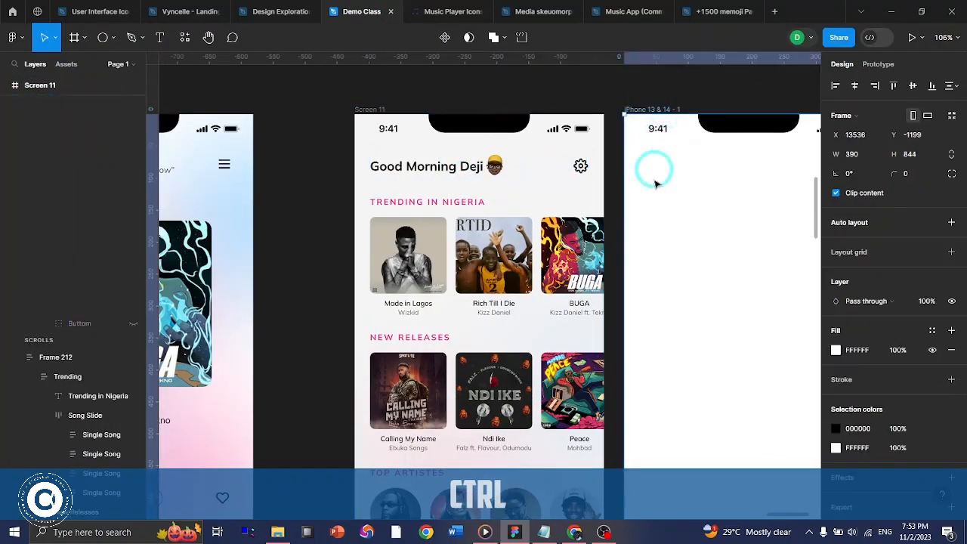
{"action": "left_click", "coordinate": [654, 226]}
{"action": "key", "text": "ctrl+v"}
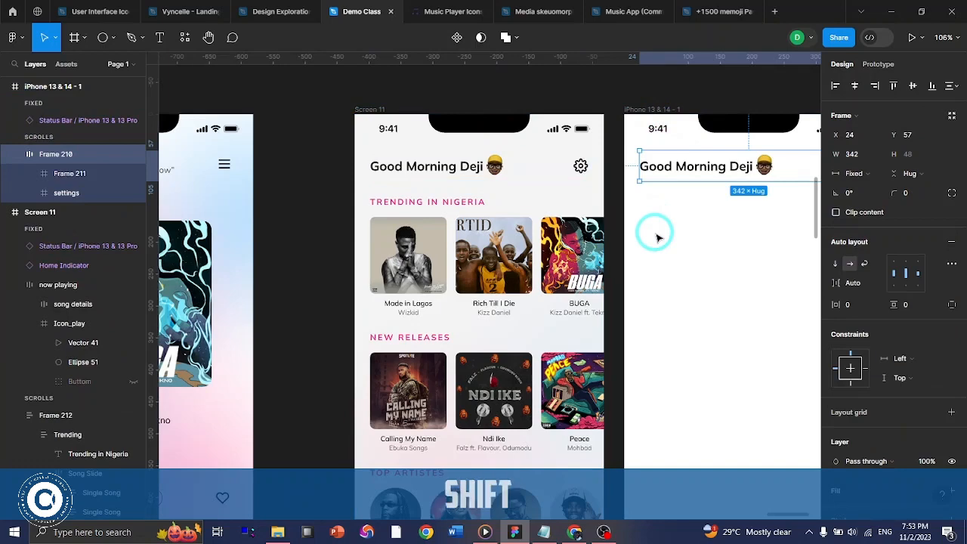
- Select the gear outline vector inside the settings icon of the pasted greeting header
{"action": "scroll", "coordinate": [657, 236], "scroll_direction": "right", "scroll_amount": 2, "text": "shift"}
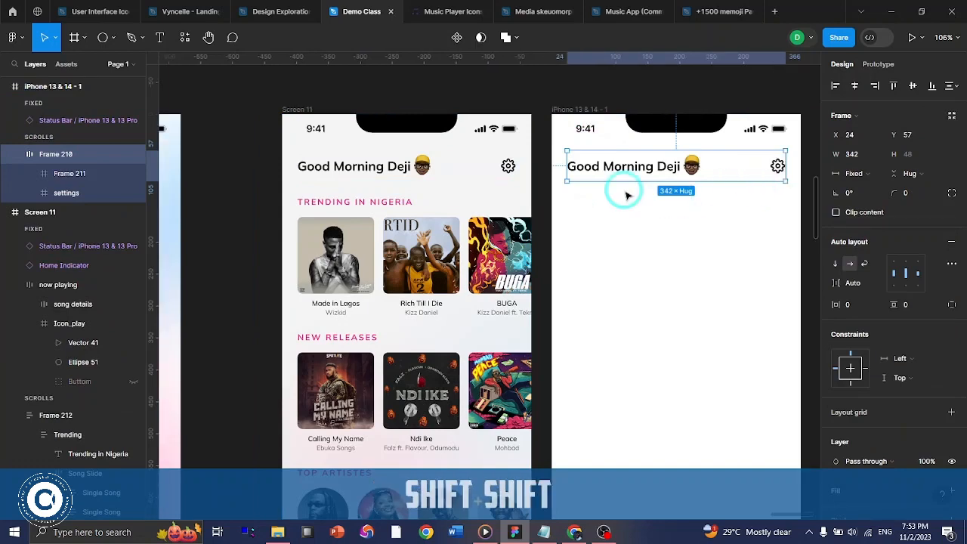
{"action": "scroll", "coordinate": [653, 178], "scroll_direction": "up", "scroll_amount": 5, "text": "ctrl"}
{"action": "scroll", "coordinate": [664, 166], "scroll_direction": "right", "scroll_amount": 4, "text": "shift"}
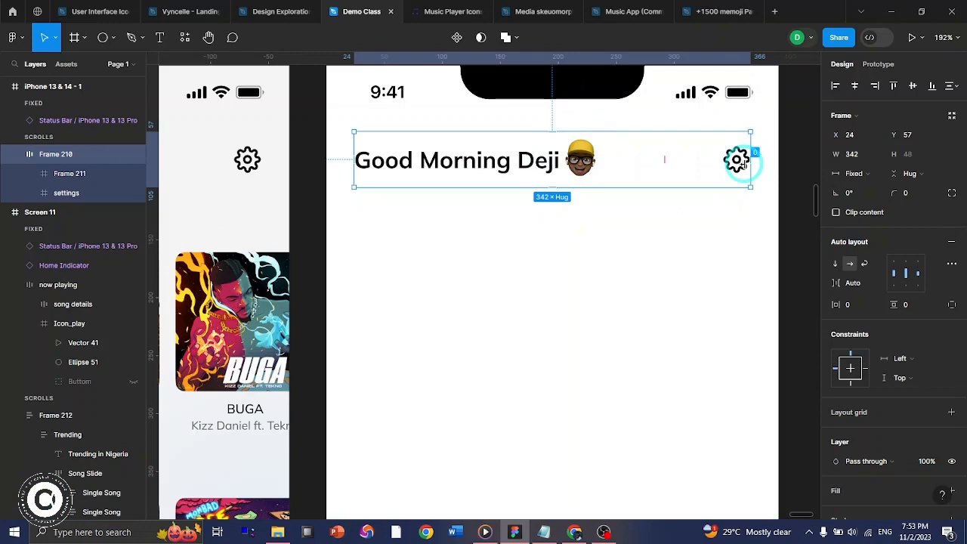
{"action": "left_click", "coordinate": [740, 163], "text": "ctrl"}
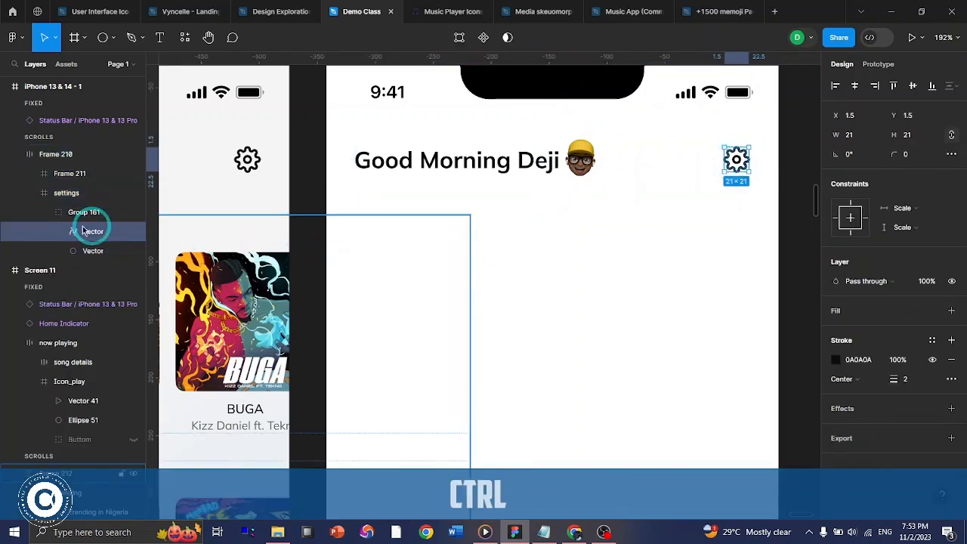
- Examine the text settings of the TRENDING IN NIGERIA heading on Screen 11, trying 20% opacity on it and undoing that
{"action": "left_click", "coordinate": [66, 193]}
{"action": "scroll", "coordinate": [619, 303], "scroll_direction": "left", "scroll_amount": 6}
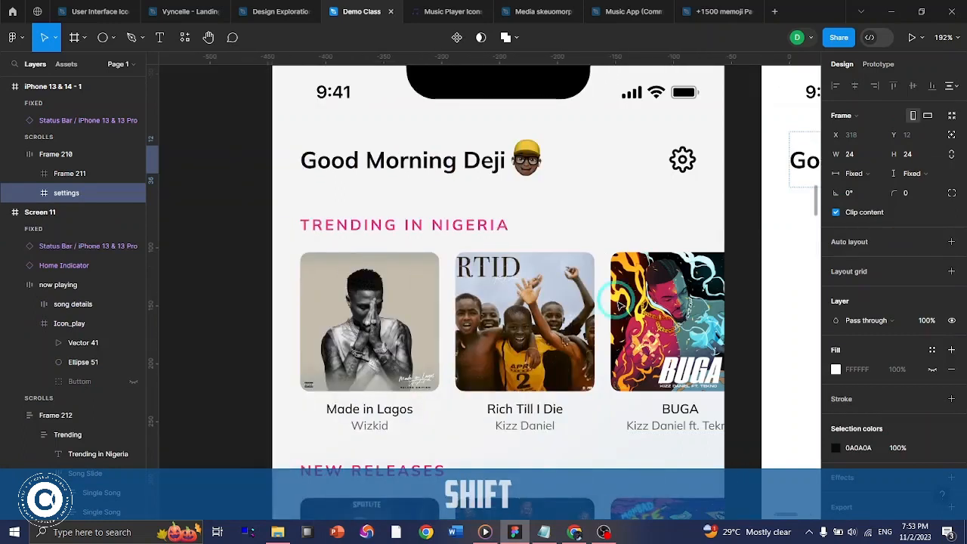
{"action": "left_click", "coordinate": [441, 232], "text": "ctrl"}
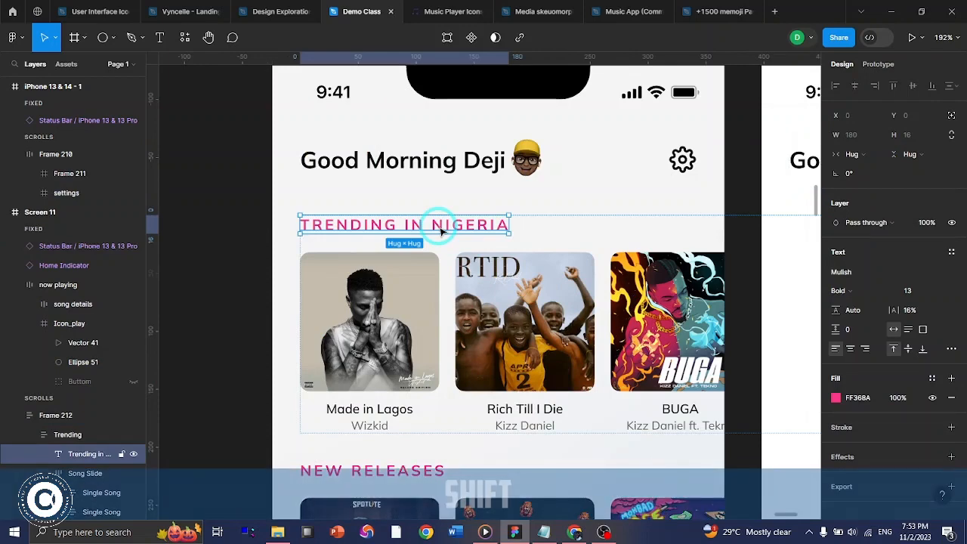
{"action": "scroll", "coordinate": [434, 226], "scroll_direction": "right", "scroll_amount": 3}
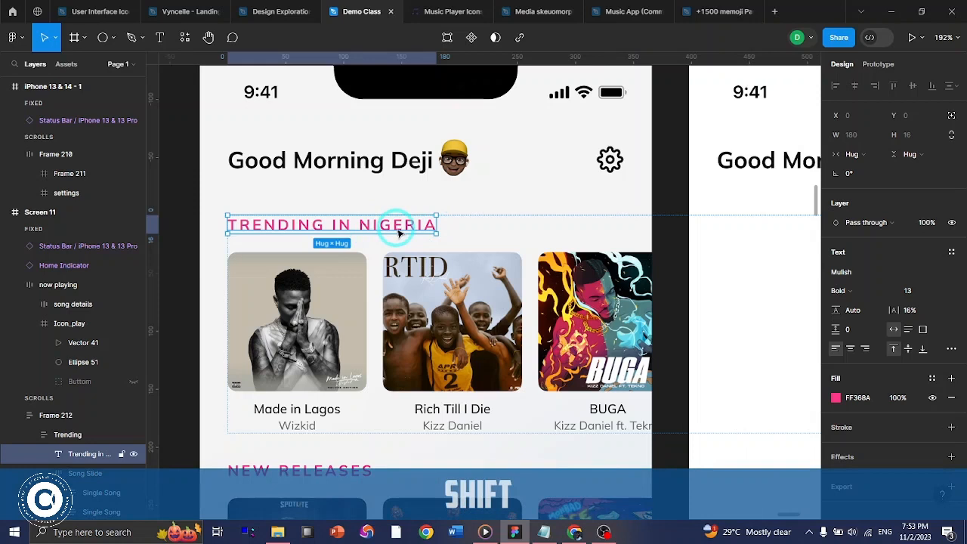
{"action": "key", "text": "2"}
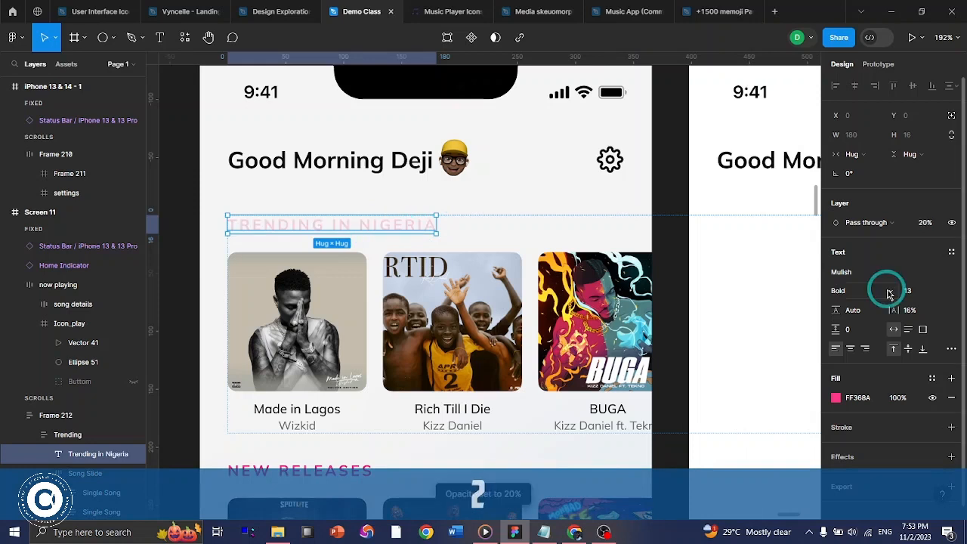
{"action": "key", "text": "ctrl+z"}
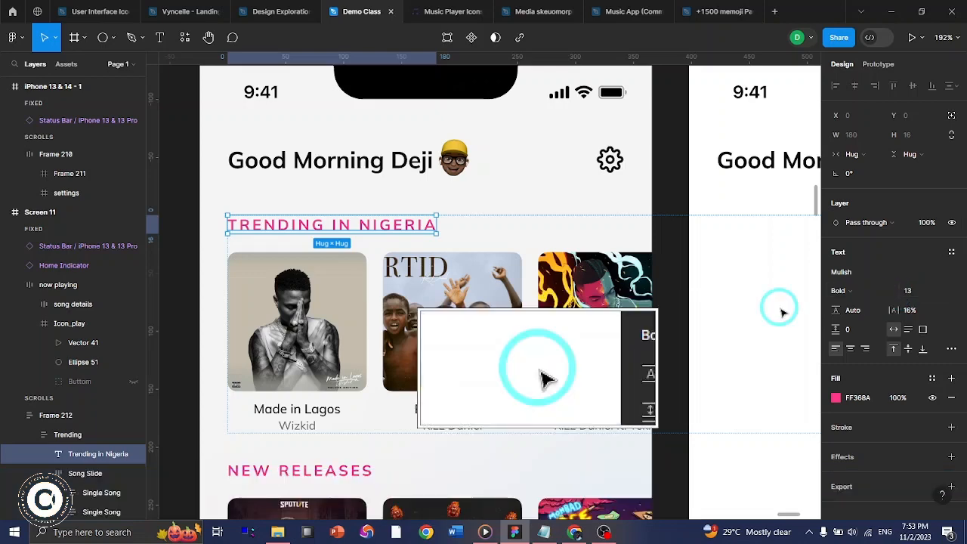
- Add the heading text "TRENDING IN NIGERIA" below the greeting on the iPhone 13 & 14 - 1 frame
{"action": "scroll", "coordinate": [627, 274], "scroll_direction": "right", "scroll_amount": 5}
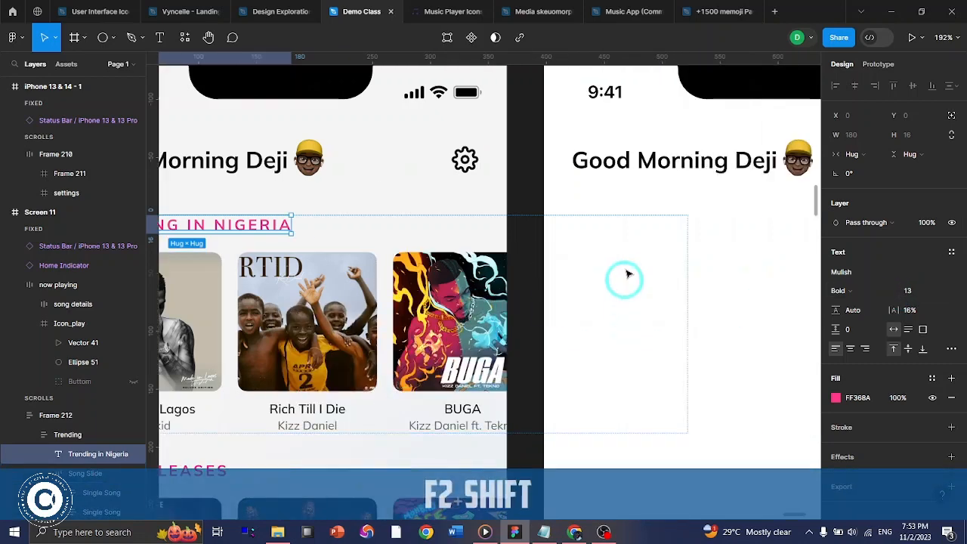
{"action": "left_click", "coordinate": [787, 255]}
{"action": "left_click", "coordinate": [652, 254], "text": "ctrl"}
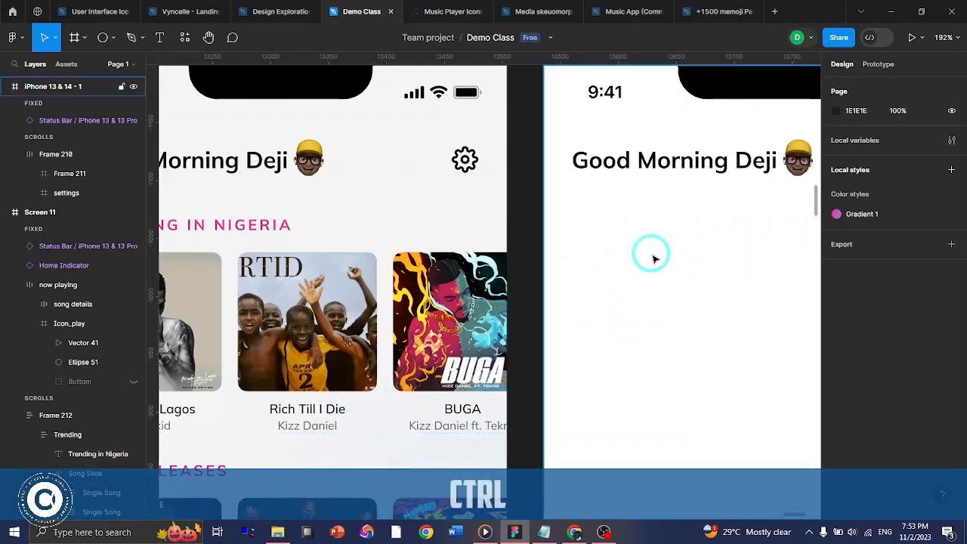
{"action": "key", "text": "t"}
{"action": "left_click", "coordinate": [582, 211]}
{"action": "type", "text": "tre"}
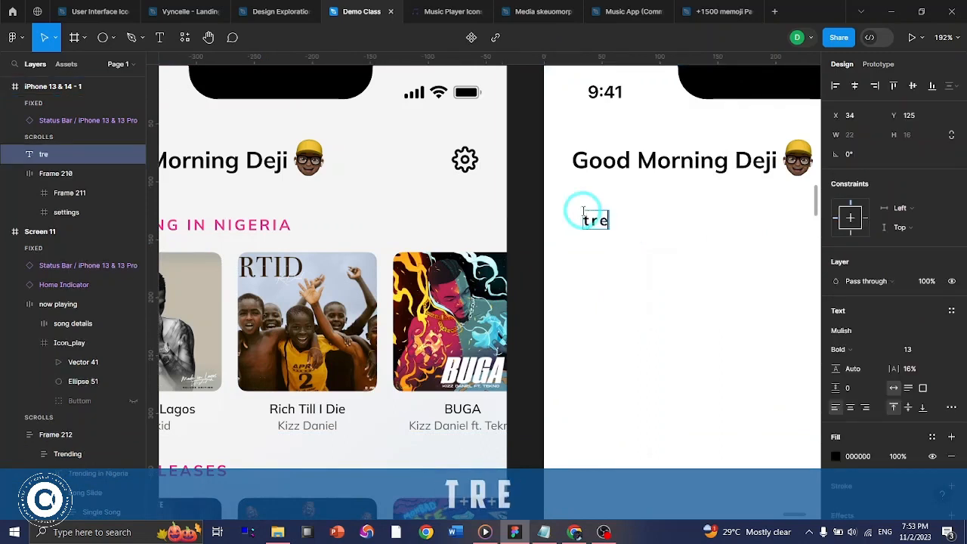
{"action": "key", "text": "ctrl+a"}
{"action": "type", "text": "trendi"}
{"action": "key", "text": "ctrl+a"}
{"action": "key", "text": "Caps_Lock"}
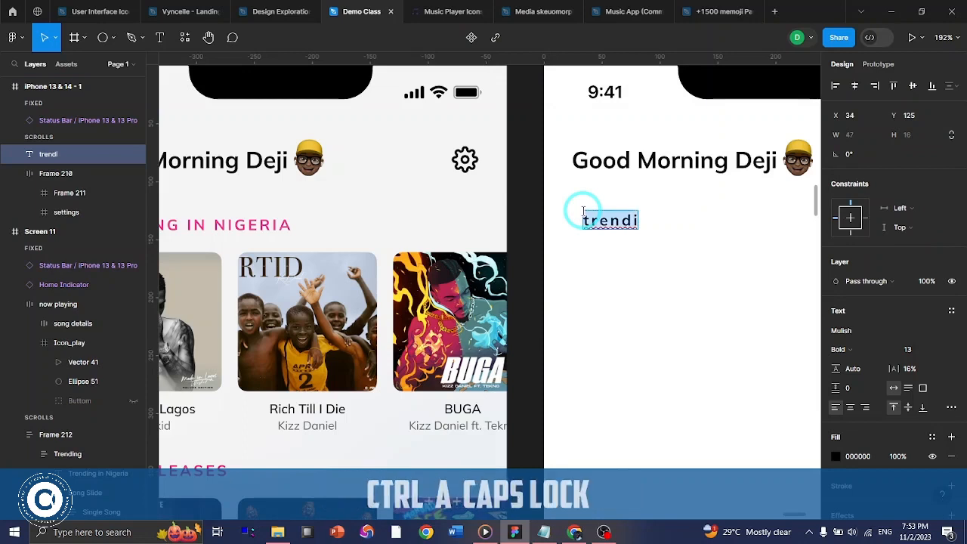
{"action": "type", "text": "TREN"}
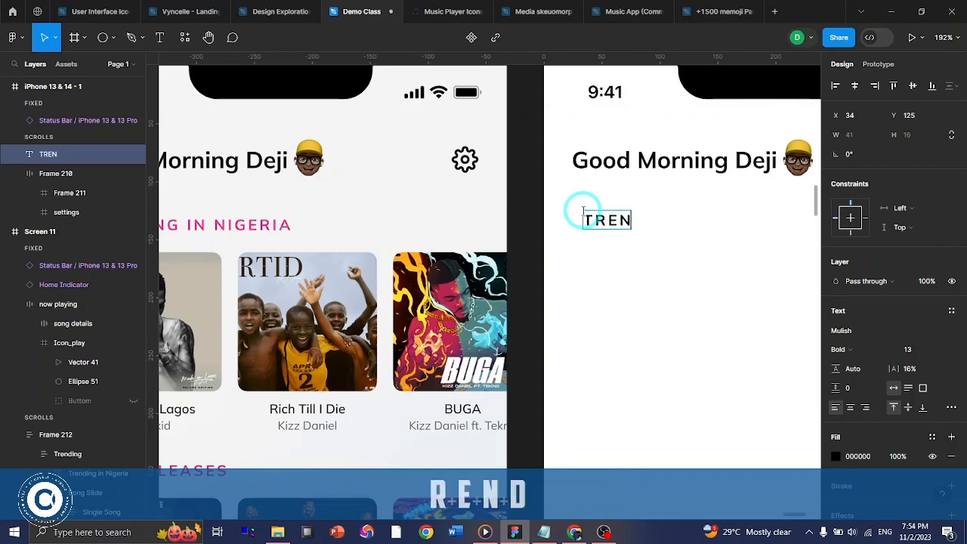
{"action": "type", "text": "DING IN N"}
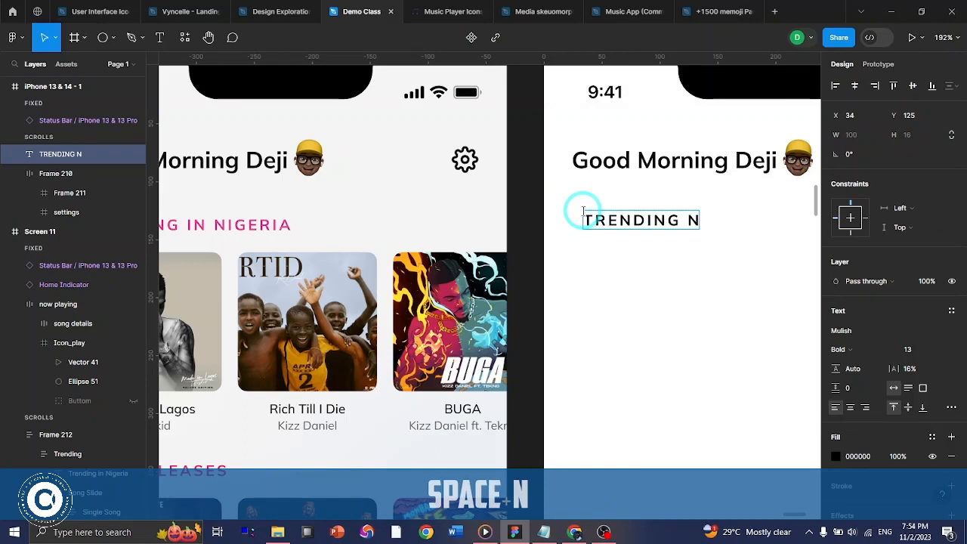
{"action": "type", "text": "IGERIA"}
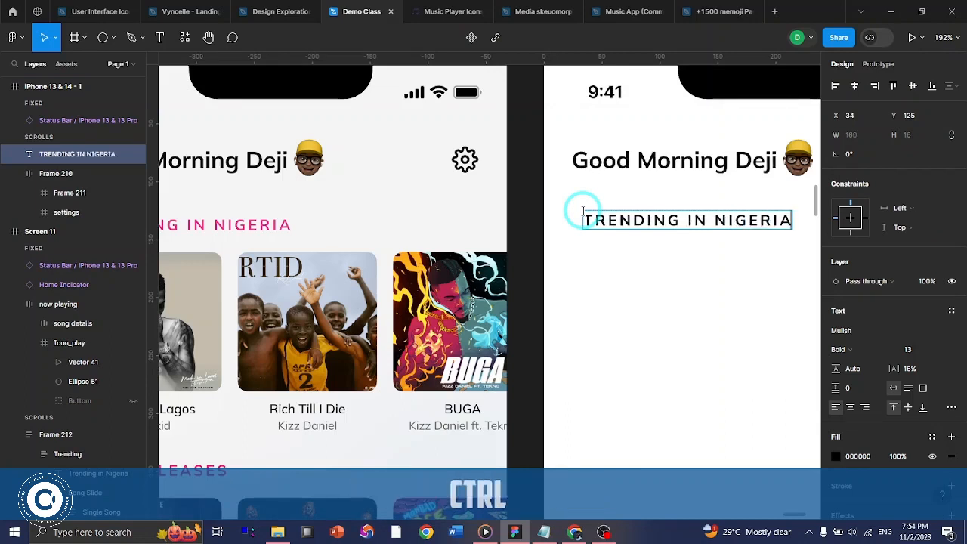
{"action": "key", "text": "ctrl+Return"}
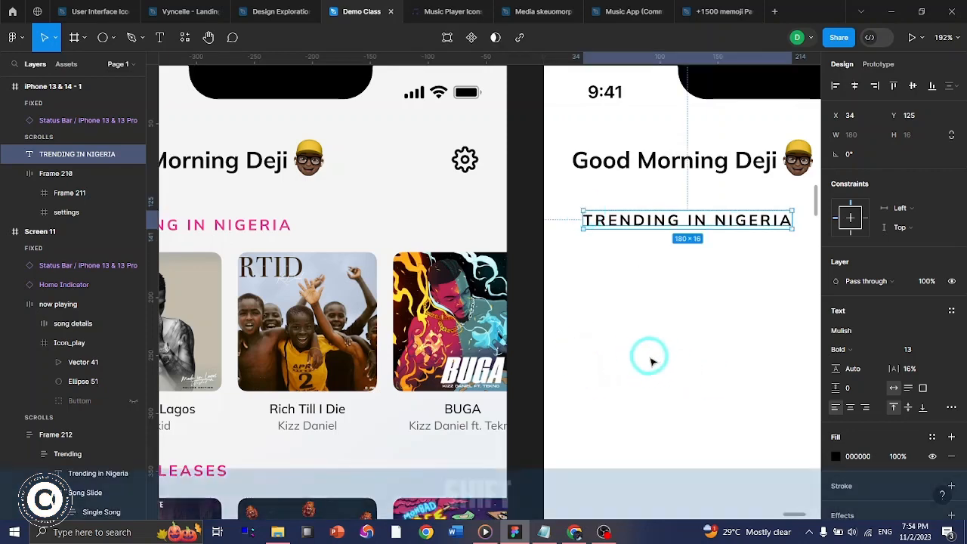
- Colour the new heading pink FF368A by sampling the matching heading on Screen 11
{"action": "scroll", "coordinate": [651, 361], "scroll_direction": "left", "scroll_amount": 3}
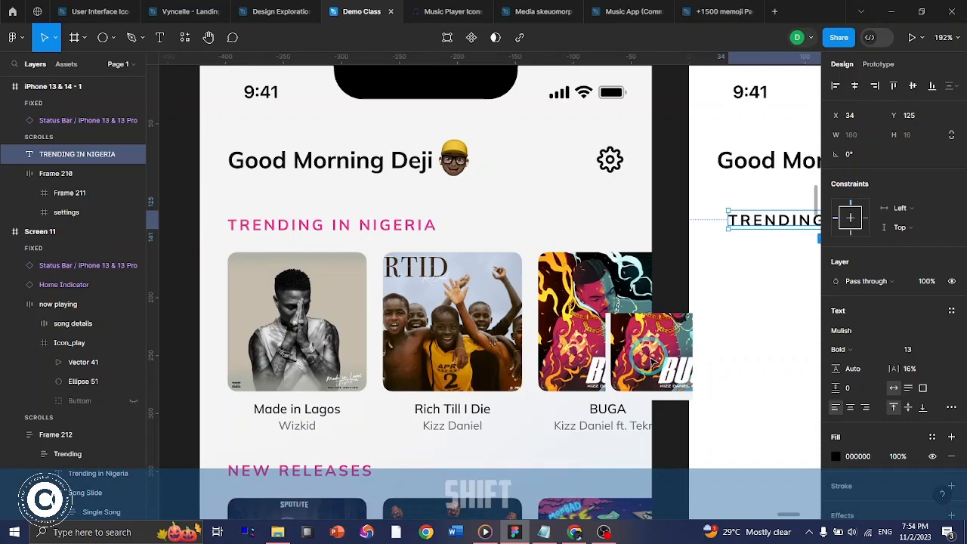
{"action": "scroll", "coordinate": [651, 363], "scroll_direction": "right", "scroll_amount": 3}
{"action": "left_click", "coordinate": [835, 457]}
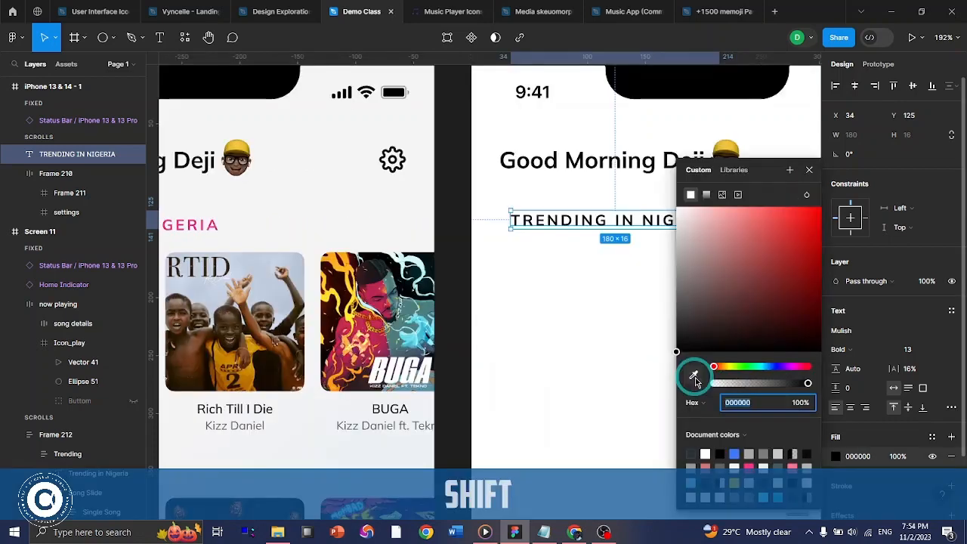
{"action": "left_click", "coordinate": [693, 376]}
{"action": "scroll", "coordinate": [622, 381], "scroll_direction": "left", "scroll_amount": 7}
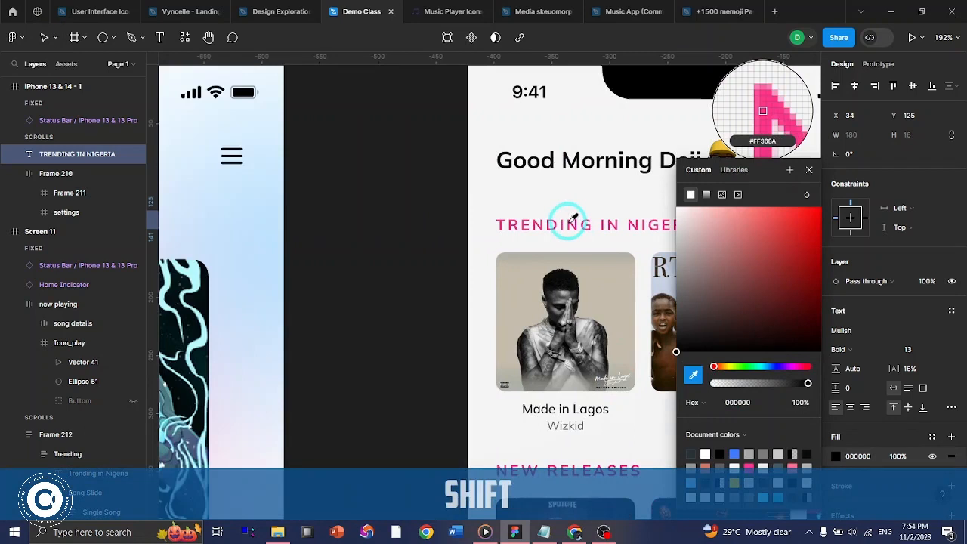
{"action": "left_click", "coordinate": [573, 218]}
{"action": "scroll", "coordinate": [571, 253], "scroll_direction": "right", "scroll_amount": 2}
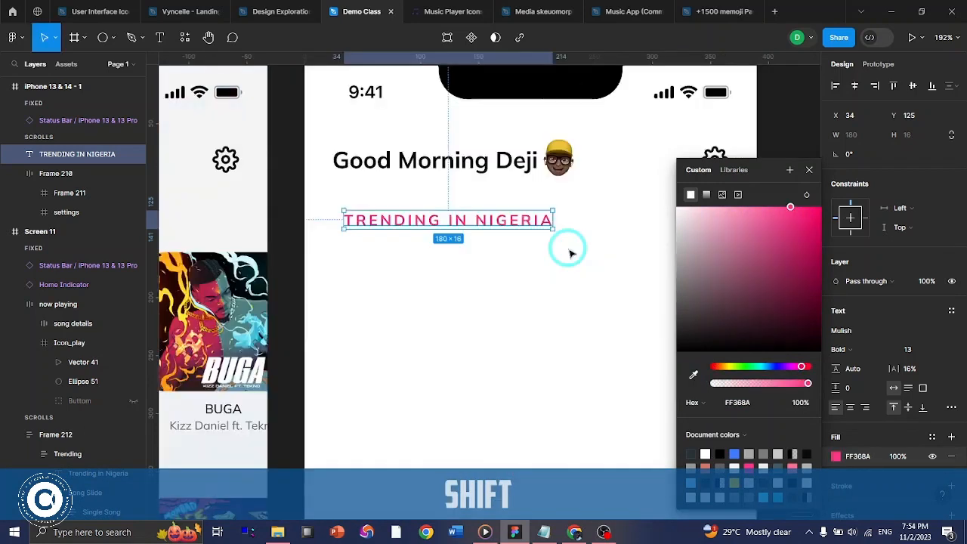
{"action": "scroll", "coordinate": [570, 253], "scroll_direction": "left", "scroll_amount": 2}
{"action": "key", "text": "F2"}
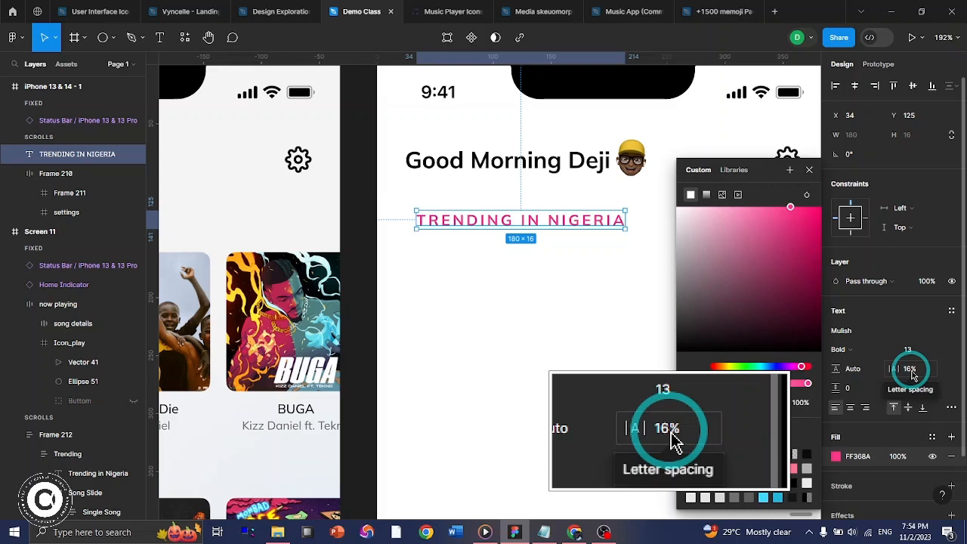
{"action": "left_click", "coordinate": [666, 275]}
- Examine the corner radius of the Made in Lagos cover frame on Screen 11
{"action": "key", "text": "F2"}
{"action": "scroll", "coordinate": [630, 342], "scroll_direction": "left", "scroll_amount": 4}
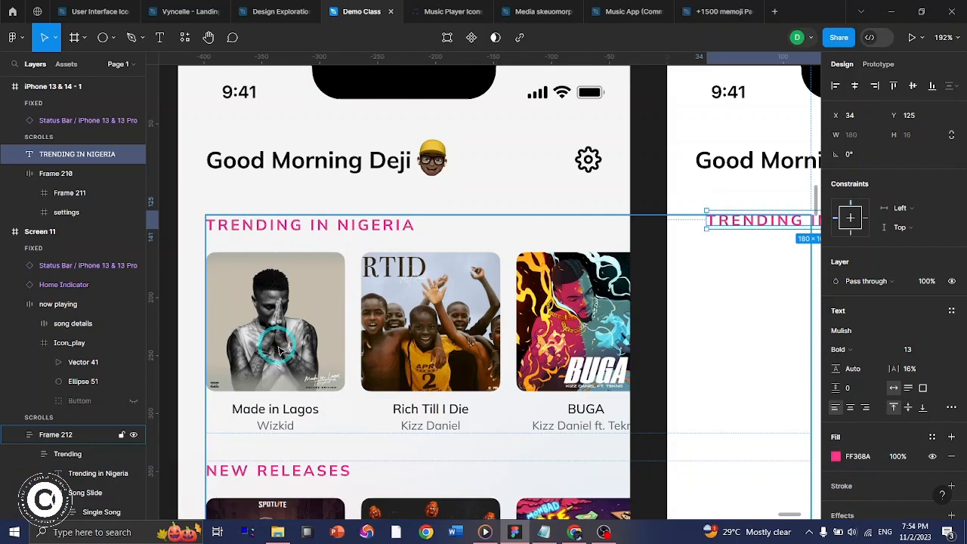
{"action": "key", "text": "ctrl"}
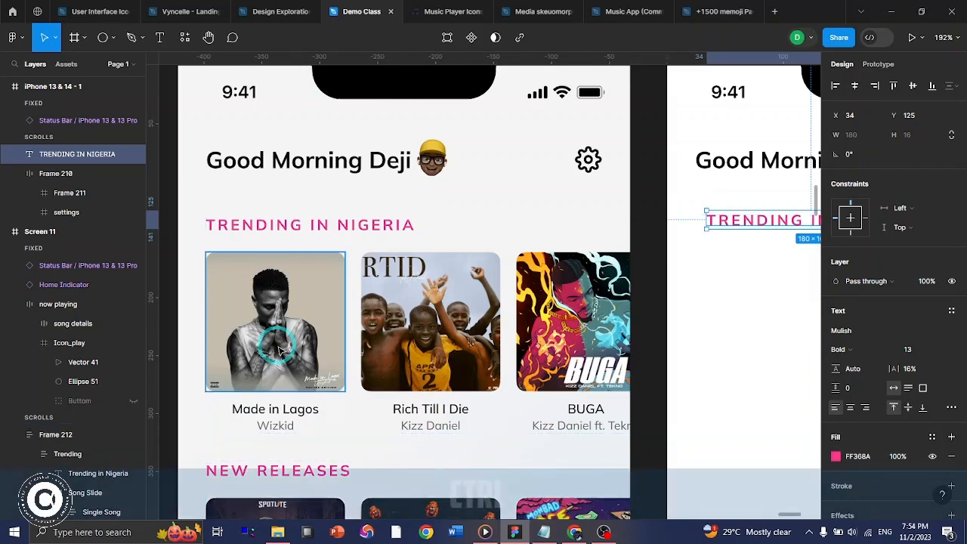
{"action": "left_click", "coordinate": [280, 349], "text": "ctrl"}
{"action": "key", "text": "F2"}
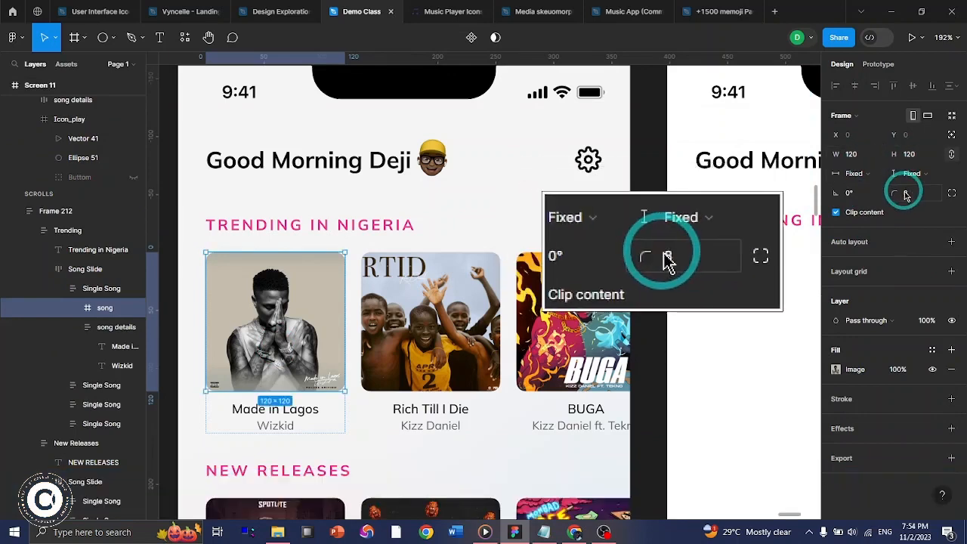
- Move the new heading to X 24 to align with the greeting, briefly toggling the layout grids on and off
{"action": "scroll", "coordinate": [587, 274], "scroll_direction": "right", "scroll_amount": 3}
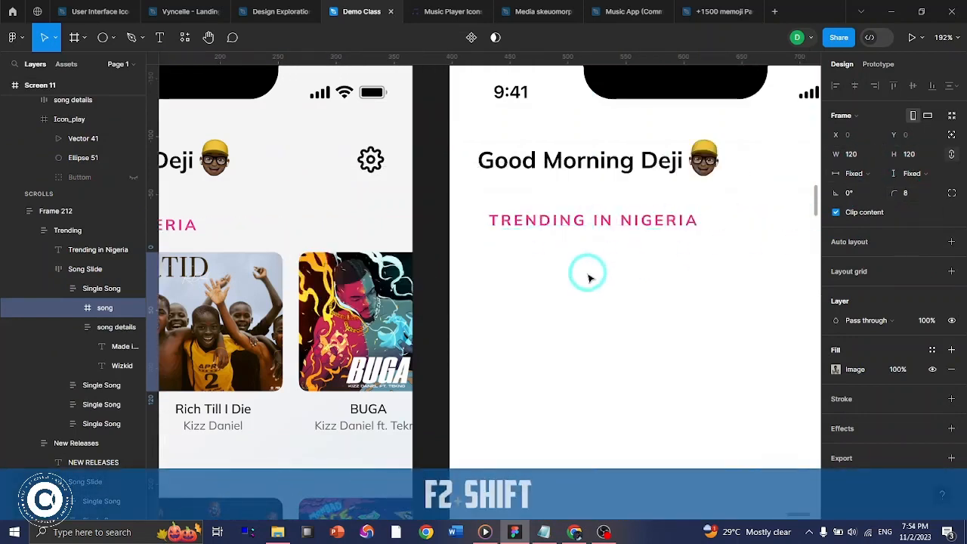
{"action": "left_click", "coordinate": [557, 223]}
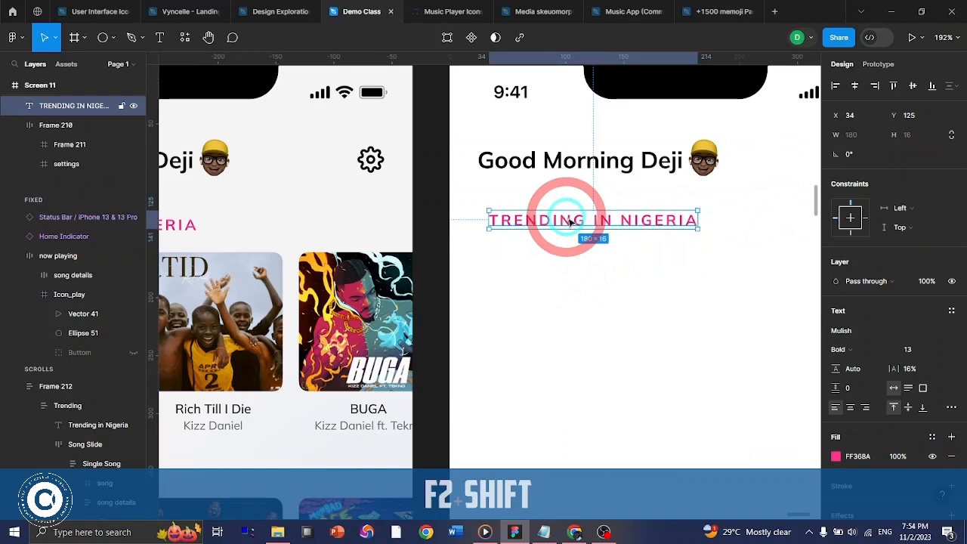
{"action": "left_click_drag", "start_coordinate": [571, 221], "coordinate": [560, 220]}
{"action": "key", "text": "shift+g"}
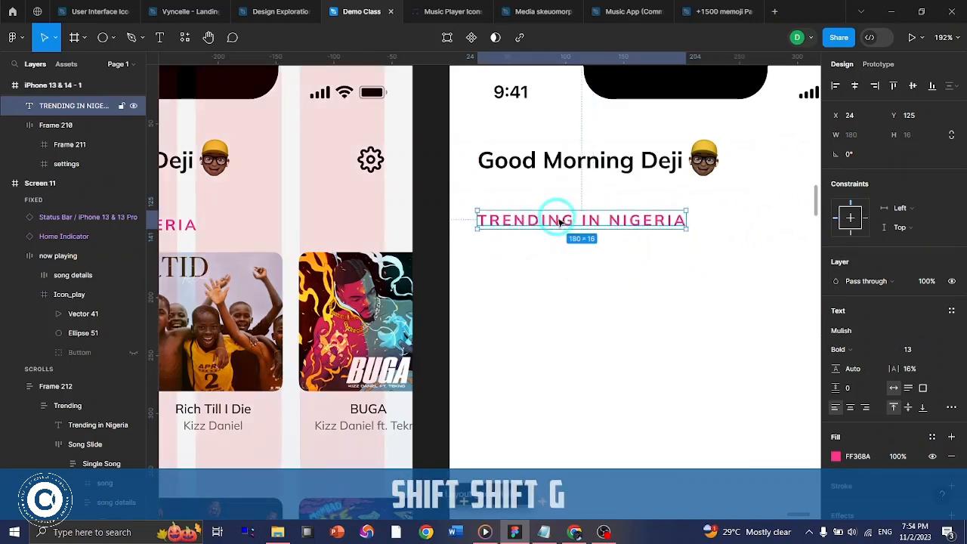
{"action": "key", "text": "shift+g"}
- Delete the whole iPhone 13 & 14 - 1 frame beside Screen 11
{"action": "scroll", "coordinate": [485, 134], "scroll_direction": "up", "scroll_amount": 2}
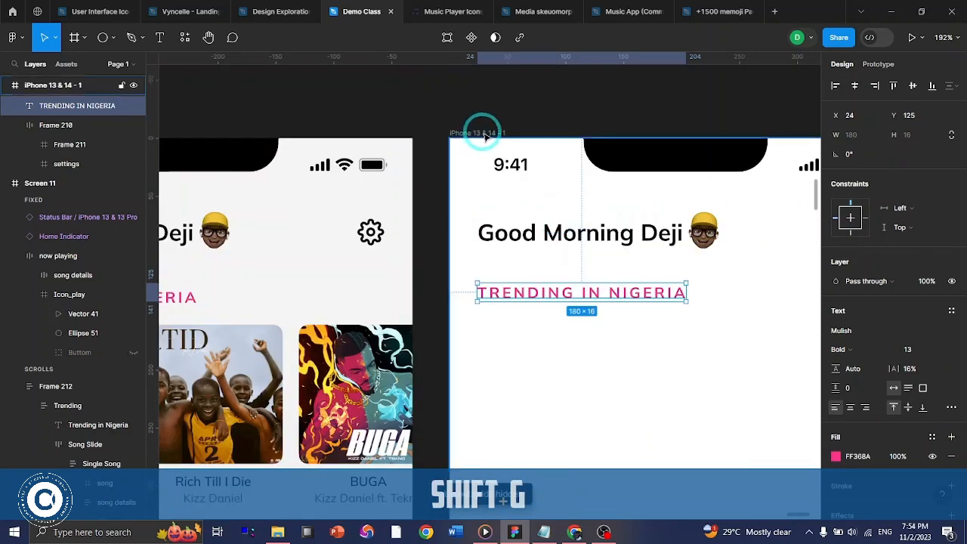
{"action": "left_click", "coordinate": [486, 134]}
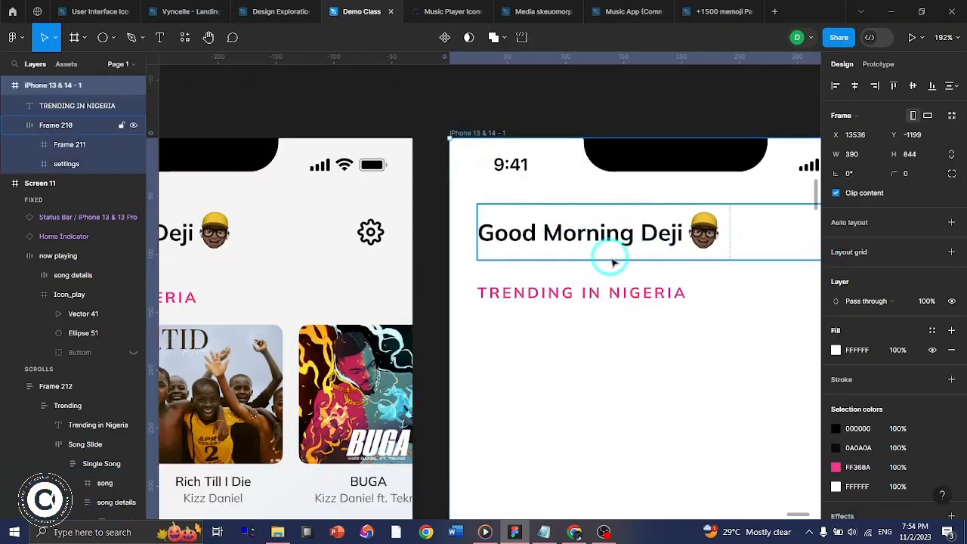
{"action": "scroll", "coordinate": [613, 262], "scroll_direction": "down", "scroll_amount": 6, "text": "ctrl"}
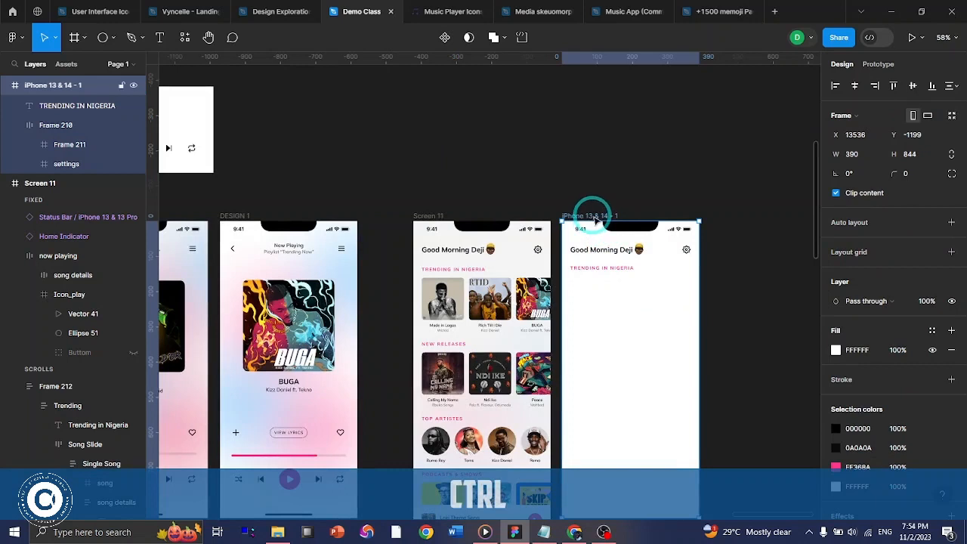
{"action": "left_click", "coordinate": [598, 218]}
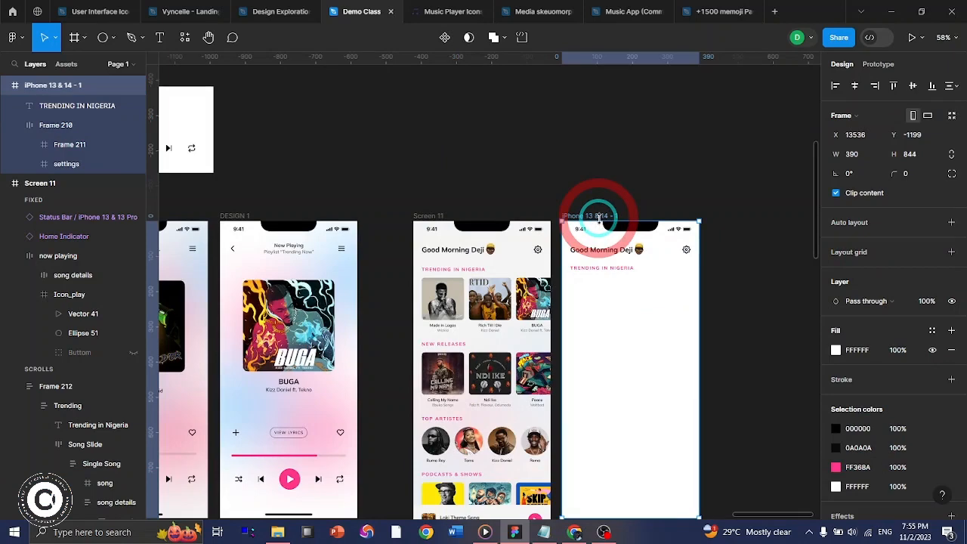
{"action": "key", "text": "Delete"}
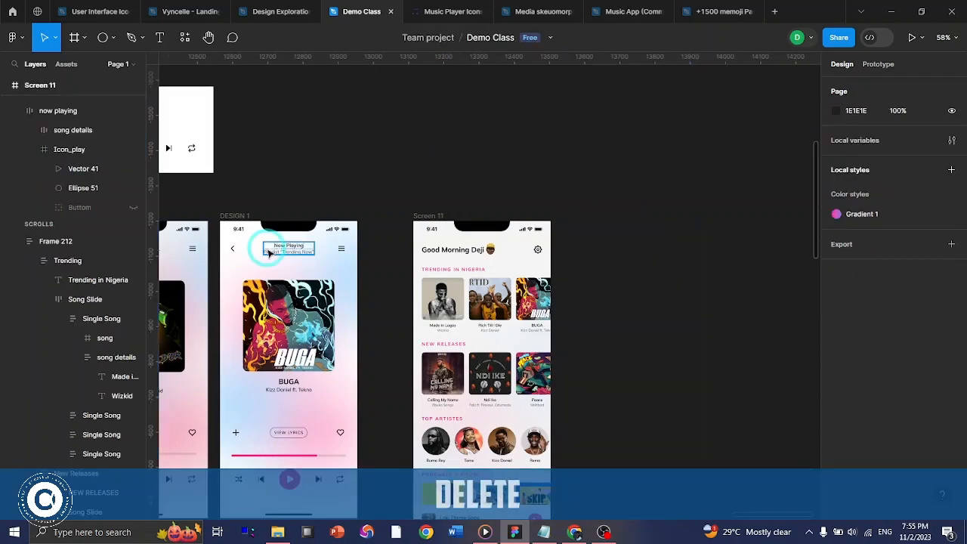
- Duplicate the DESIGN 1 player frame and place the copy beside Screen 11, at X 13595 and Y -1199
{"action": "left_click", "coordinate": [241, 217]}
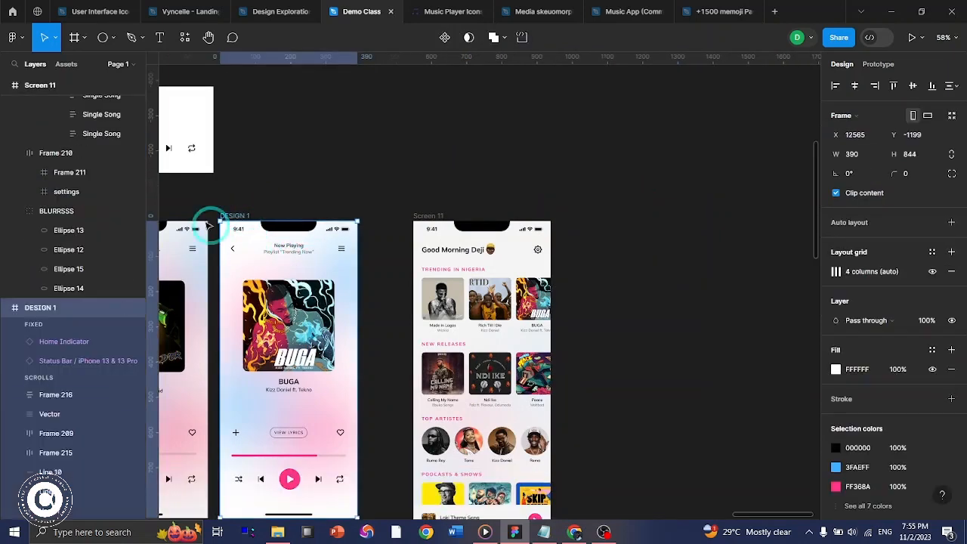
{"action": "left_click_drag", "start_coordinate": [227, 216], "coordinate": [591, 232]}
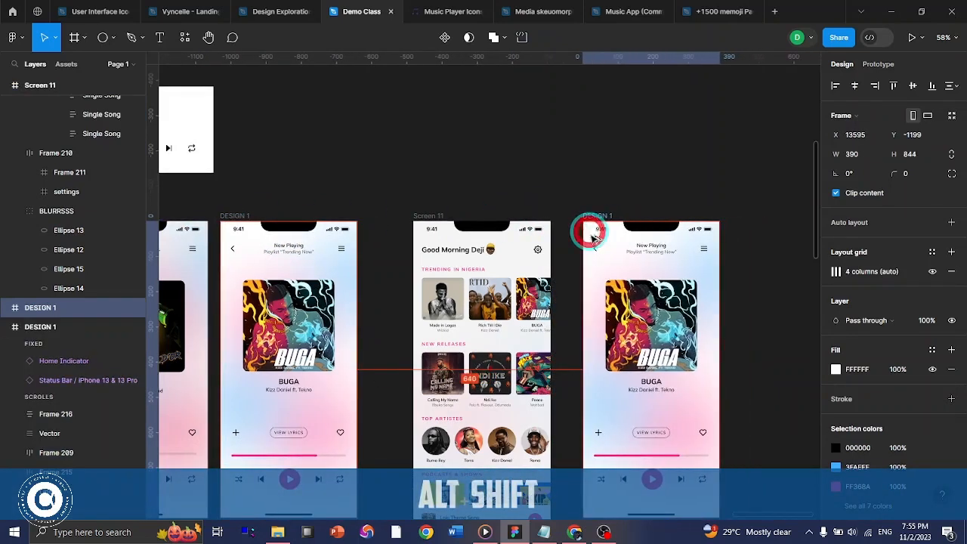
{"action": "scroll", "coordinate": [641, 284], "scroll_direction": "right", "scroll_amount": 1}
{"action": "scroll", "coordinate": [604, 276], "scroll_direction": "right", "scroll_amount": 1}
{"action": "scroll", "coordinate": [544, 260], "scroll_direction": "down", "scroll_amount": 1}
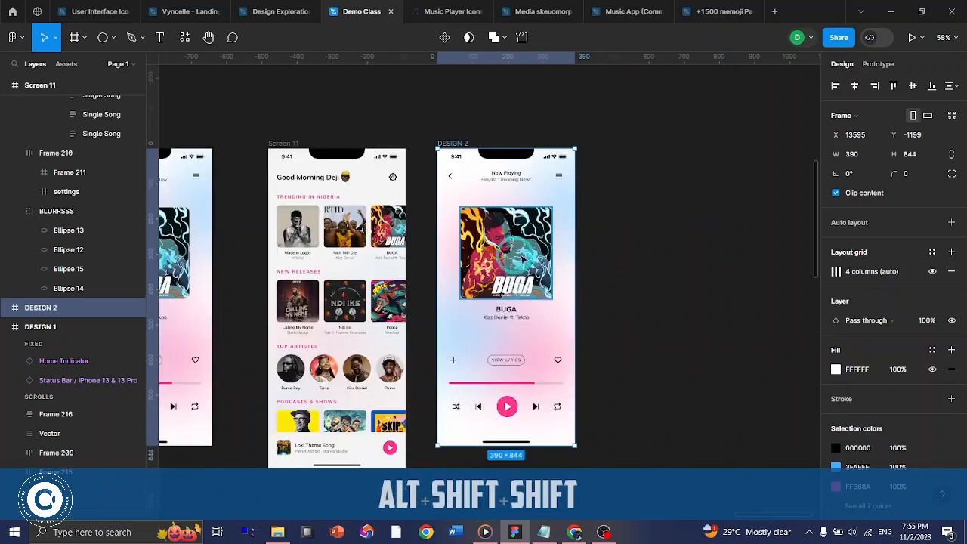
- Delete the View Lyrics pill, plus and heart icons, progress lines and play buttons from DESIGN 2, keeping the blurred background ellipses
{"action": "left_click", "coordinate": [519, 247]}
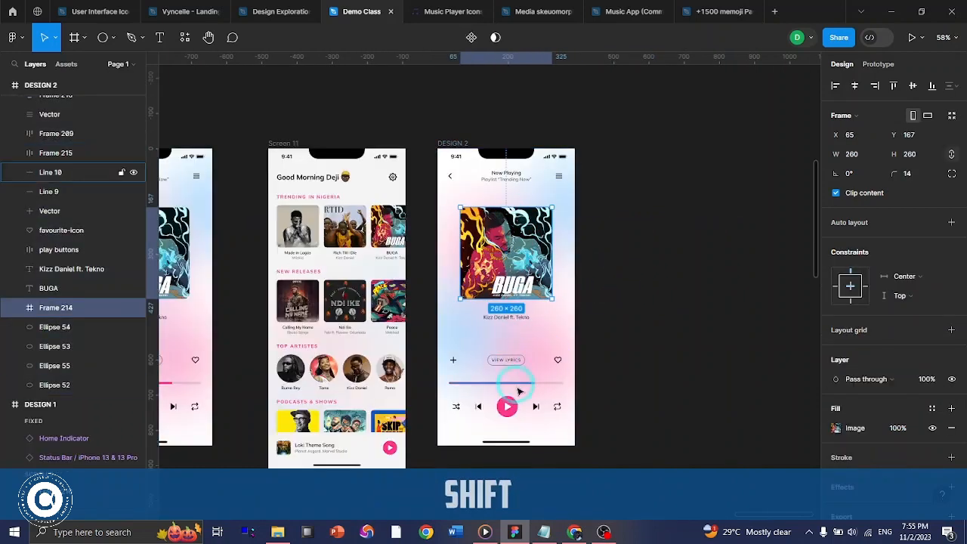
{"action": "left_click", "coordinate": [507, 360]}
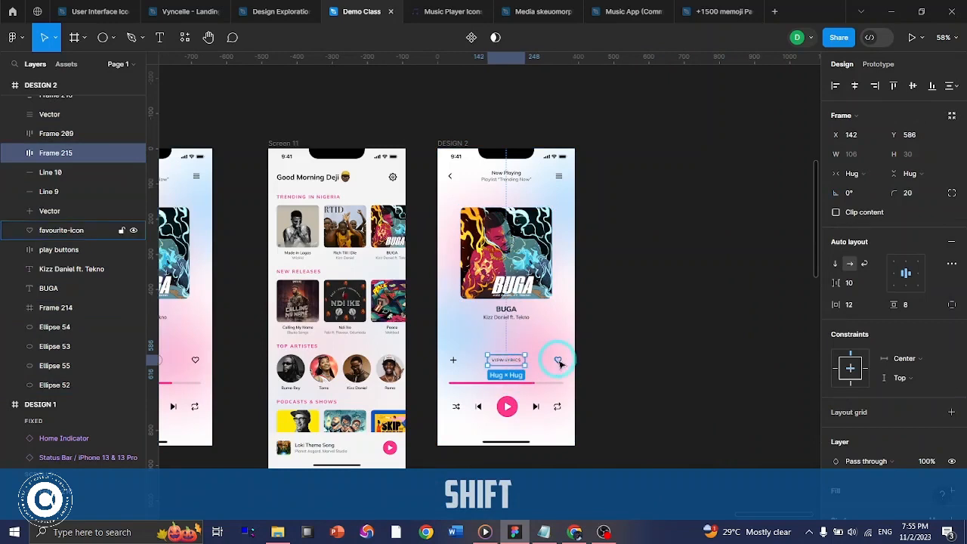
{"action": "left_click_drag", "start_coordinate": [595, 431], "coordinate": [444, 356]}
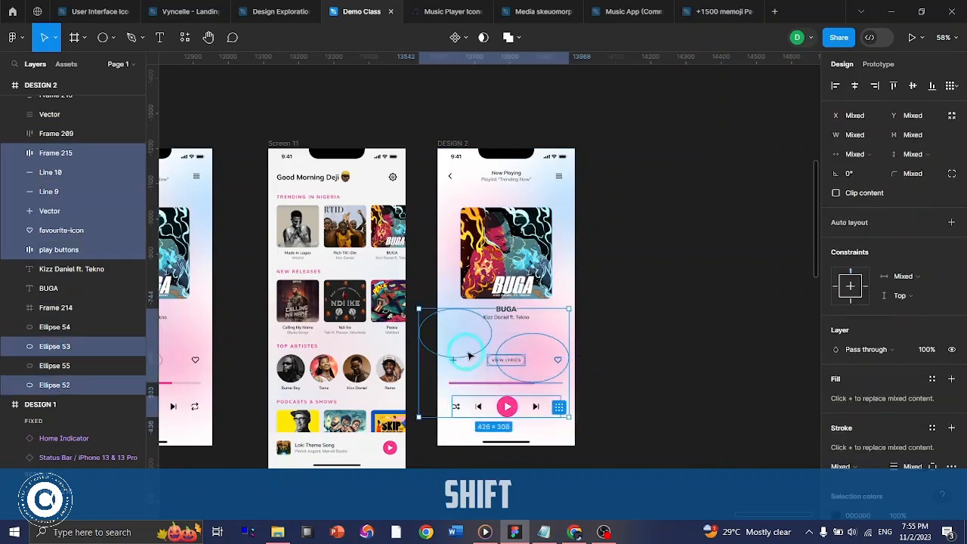
{"action": "key", "text": "shift+Delete"}
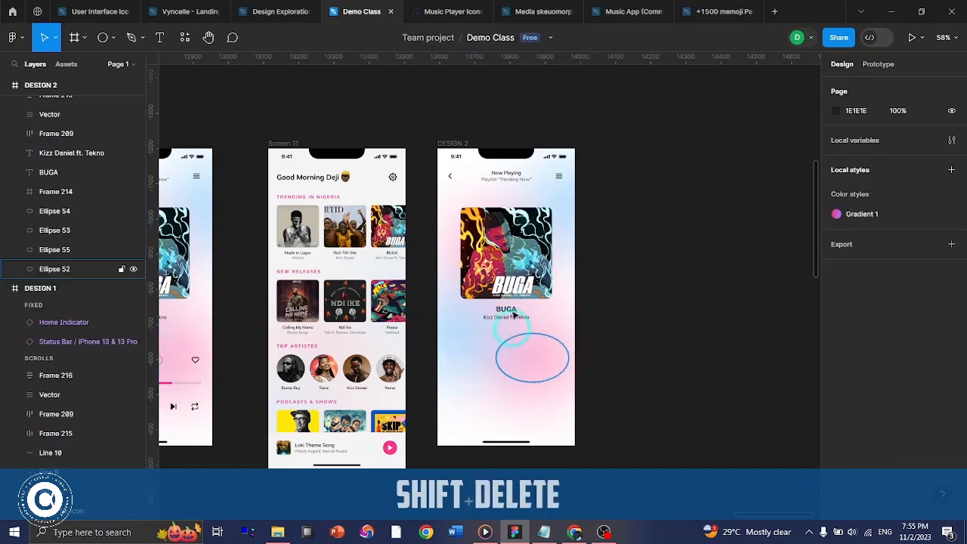
- Delete the menu icon, Now Playing heading and back arrow from the header of DESIGN 2
{"action": "left_click", "coordinate": [559, 178]}
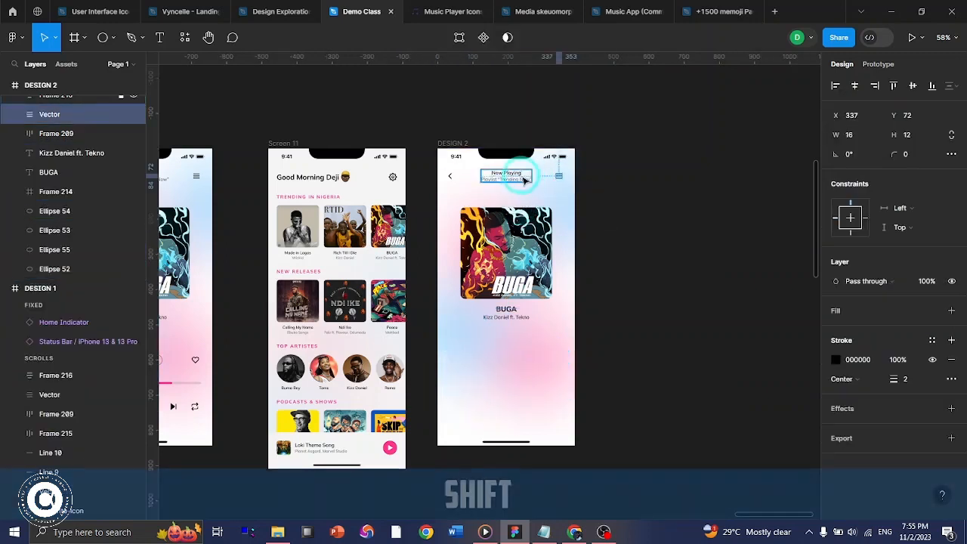
{"action": "left_click", "coordinate": [506, 174], "text": "shift"}
{"action": "left_click", "coordinate": [451, 177], "text": "shift"}
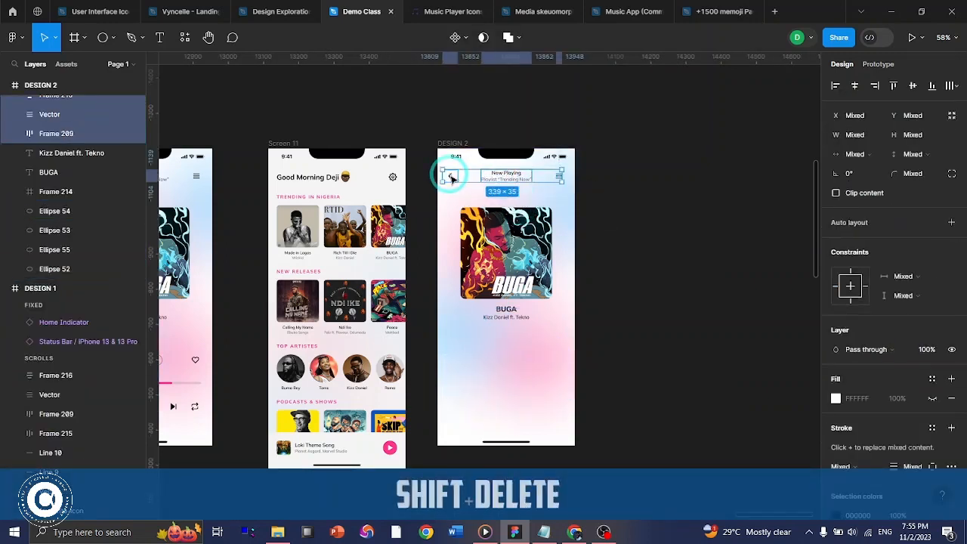
{"action": "key", "text": "shift+Delete"}
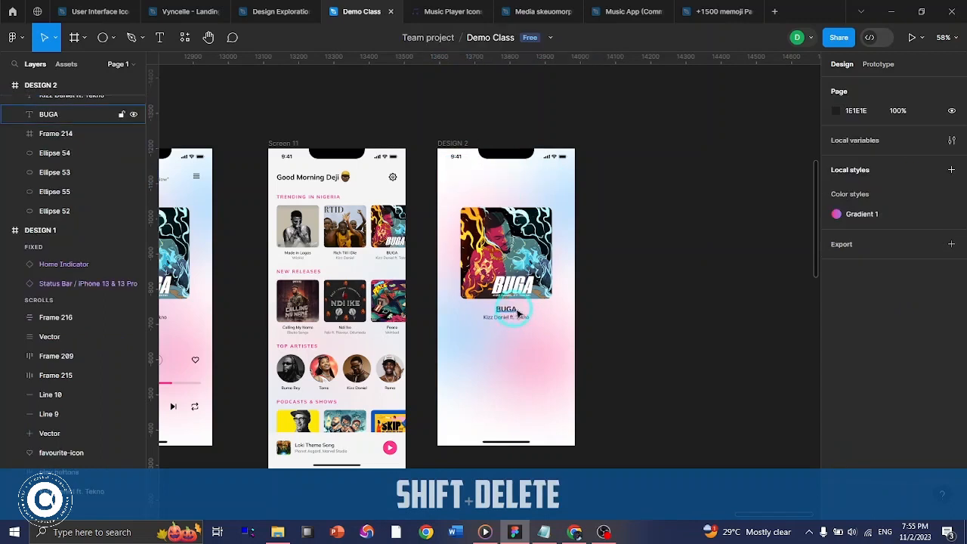
- Copy the greeting row with its settings icon from Screen 11 into the DESIGN 2 frame
{"action": "left_click", "coordinate": [296, 178]}
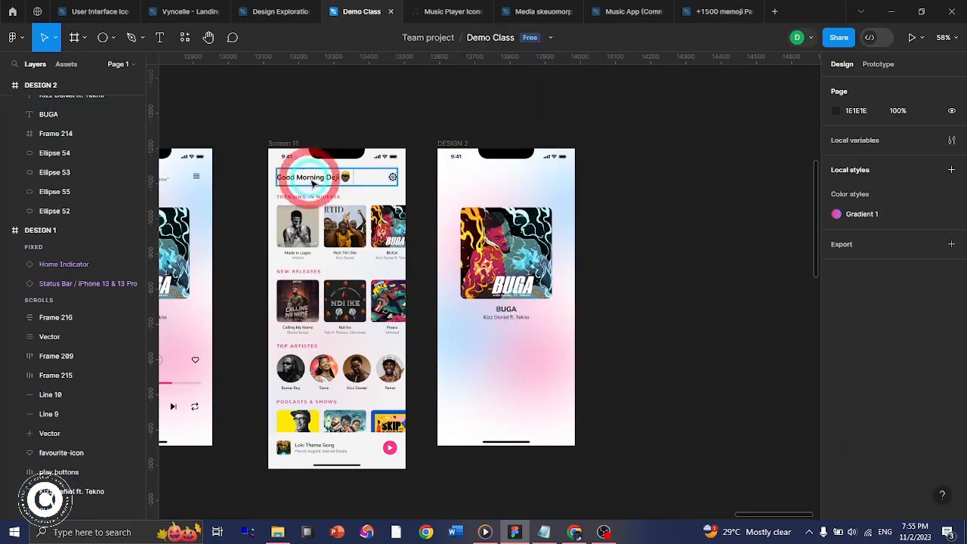
{"action": "key", "text": "ctrl+c"}
{"action": "left_click", "coordinate": [464, 143]}
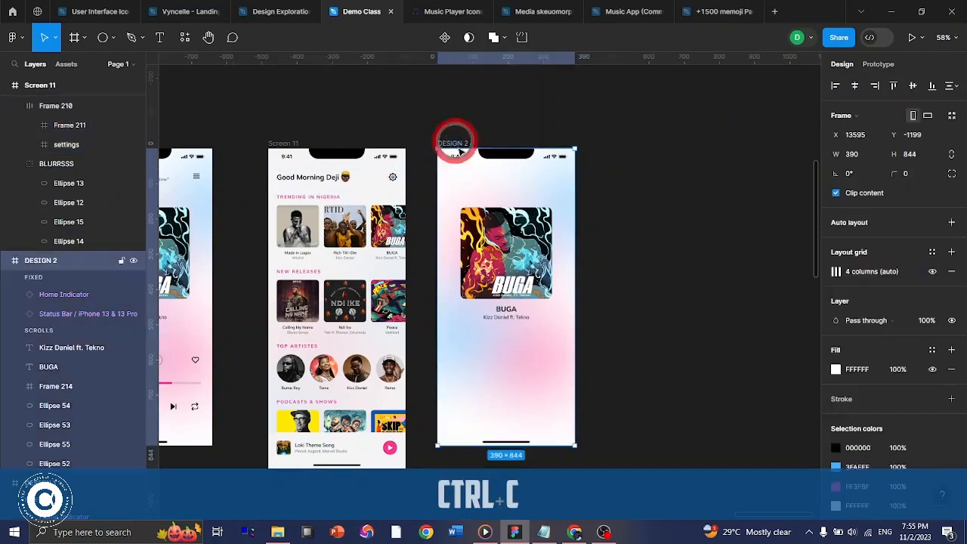
{"action": "left_click", "coordinate": [467, 180]}
{"action": "key", "text": "ctrl+v"}
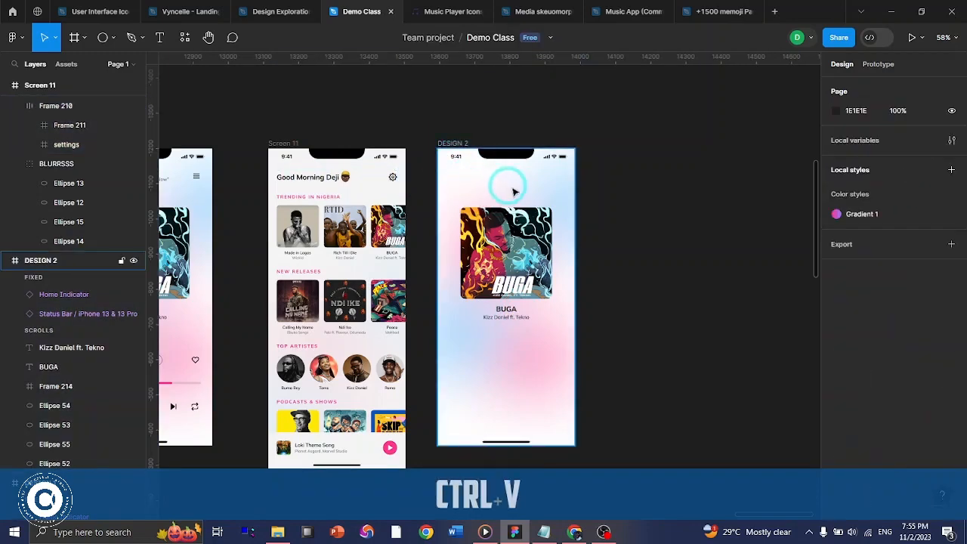
{"action": "key", "text": "ctrl+z"}
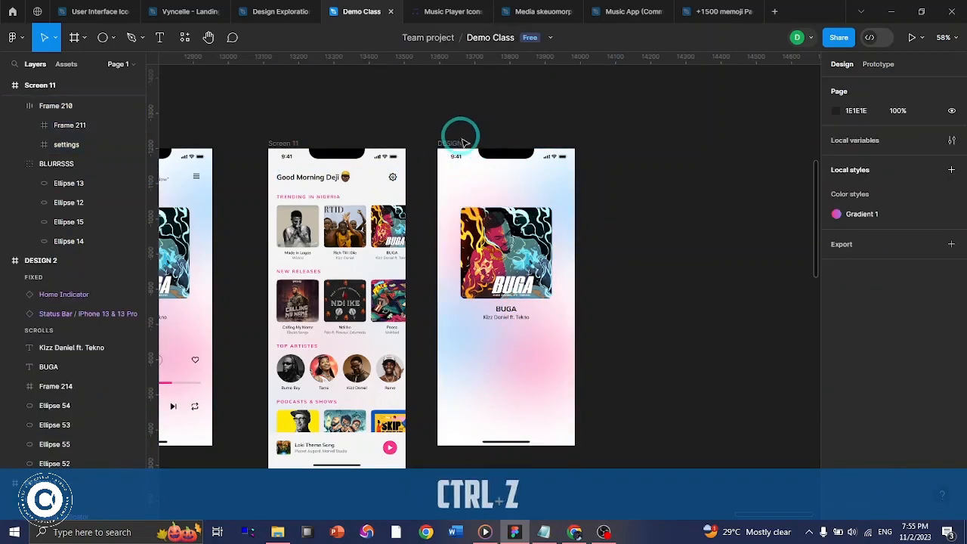
{"action": "left_click", "coordinate": [456, 141]}
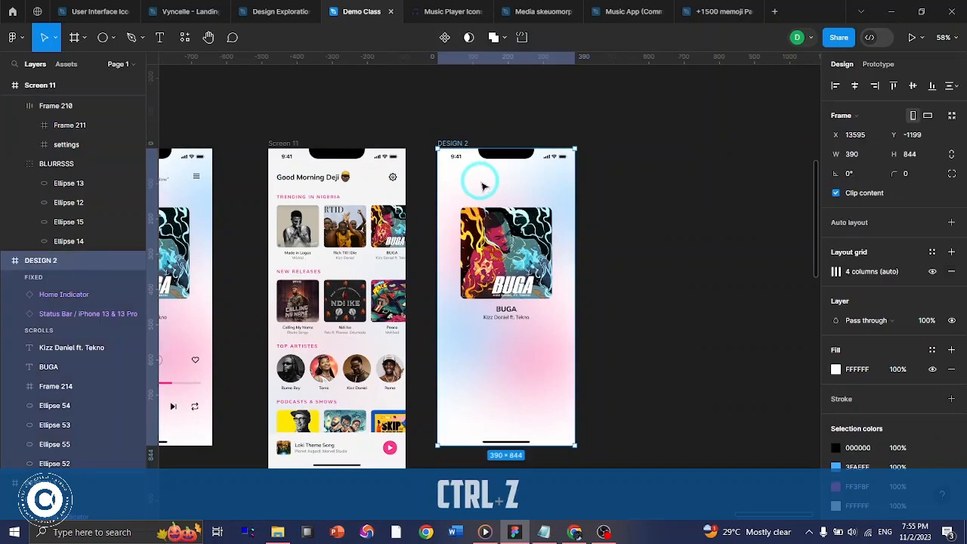
{"action": "key", "text": "ctrl+v"}
- Add the text heading TRENDING IN NIGERIA below the greeting on DESIGN 2, in the style of the matching Screen 11 heading
{"action": "scroll", "coordinate": [502, 208], "scroll_direction": "up", "scroll_amount": 5}
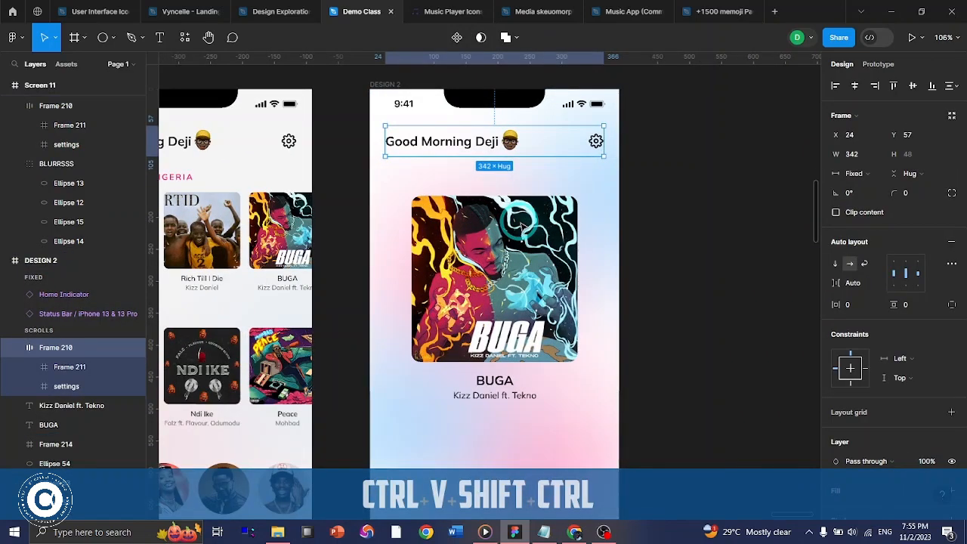
{"action": "scroll", "coordinate": [519, 223], "scroll_direction": "left", "scroll_amount": 5}
{"action": "left_click", "coordinate": [240, 179], "text": "ctrl"}
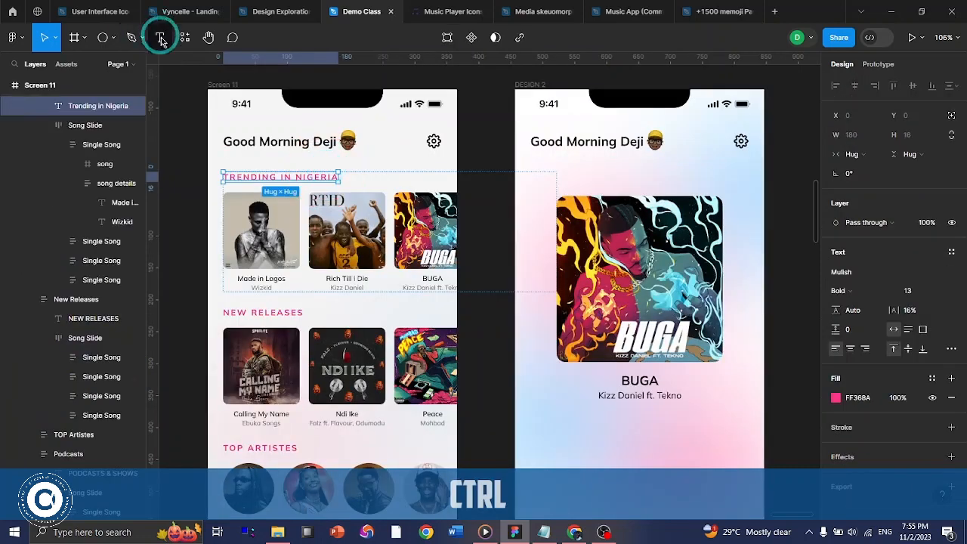
{"action": "left_click", "coordinate": [568, 175]}
{"action": "key", "text": "t"}
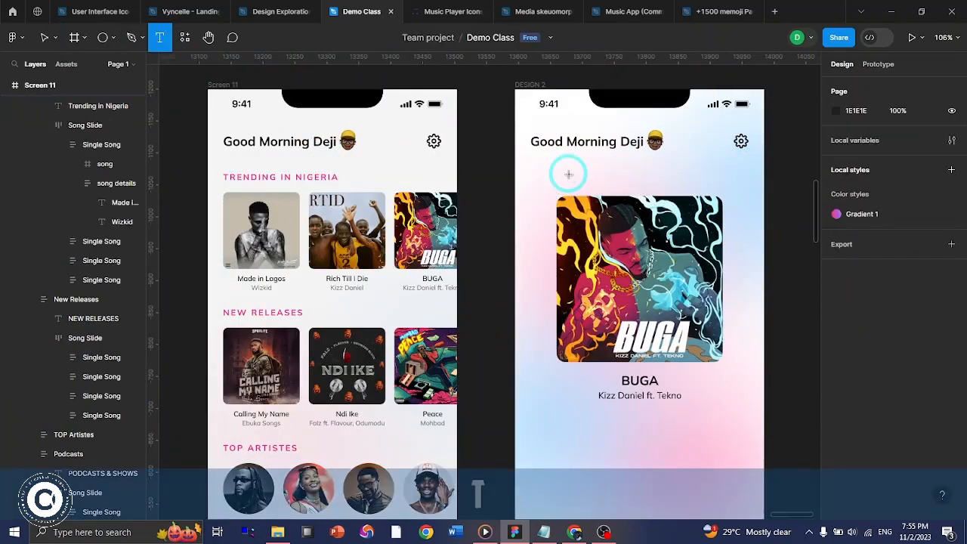
{"action": "left_click", "coordinate": [568, 174]}
{"action": "type", "text": "R"}
{"action": "key", "text": "BackSpace"}
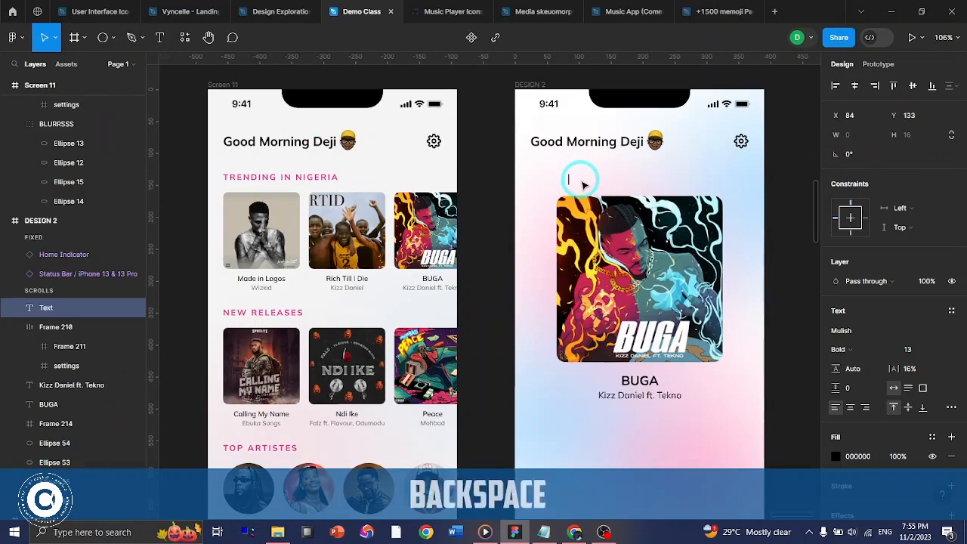
{"action": "type", "text": "TRENDI"}
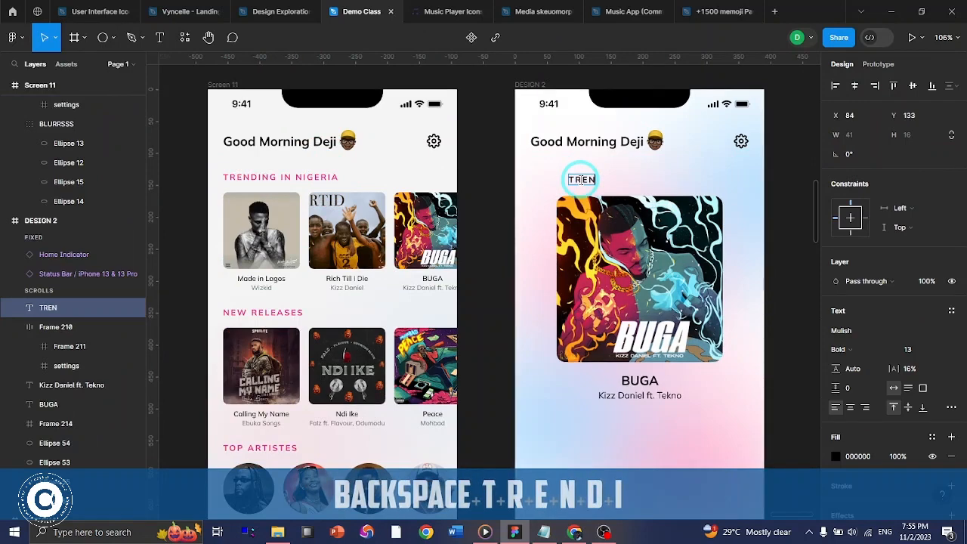
{"action": "type", "text": "NG IN NIGERIA"}
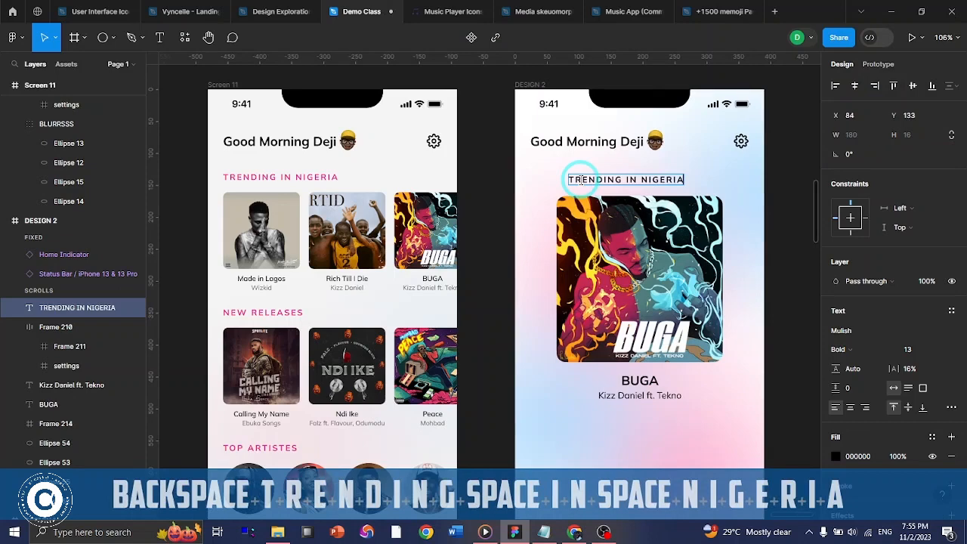
{"action": "key", "text": "ctrl+Return"}
- Set the new heading's fill to FF368A by sampling the pink of the Trending in Nigeria heading on Screen 11
{"action": "left_click", "coordinate": [835, 384]}
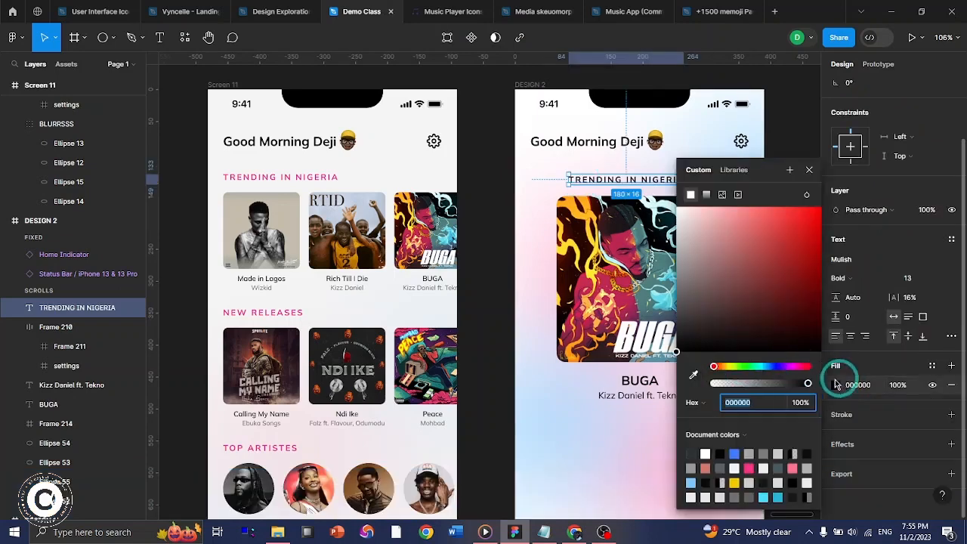
{"action": "left_click", "coordinate": [693, 376]}
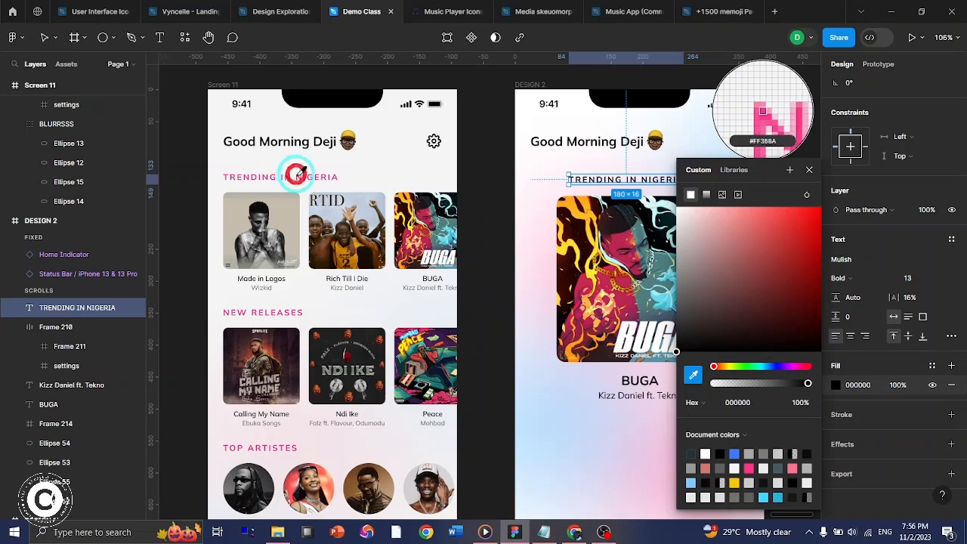
{"action": "left_click", "coordinate": [298, 170]}
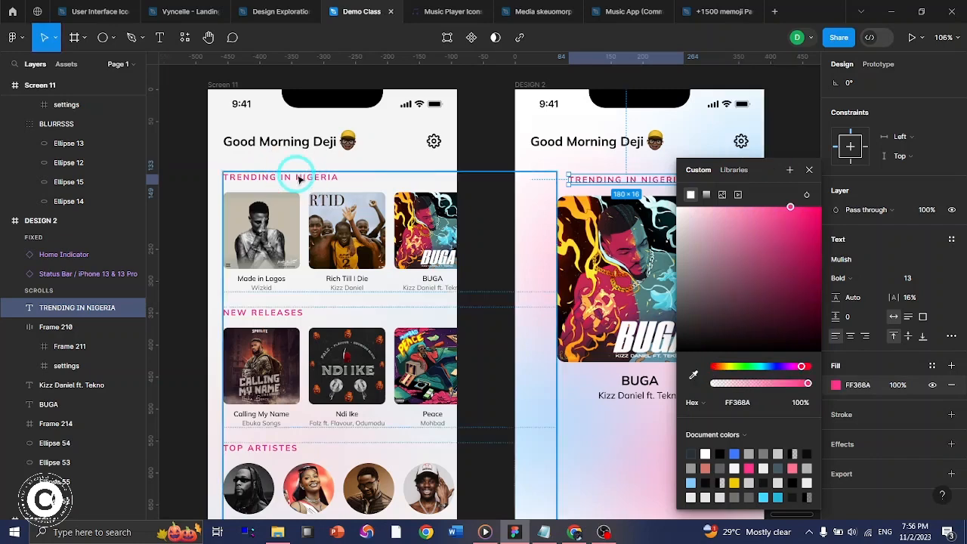
{"action": "left_click", "coordinate": [809, 171]}
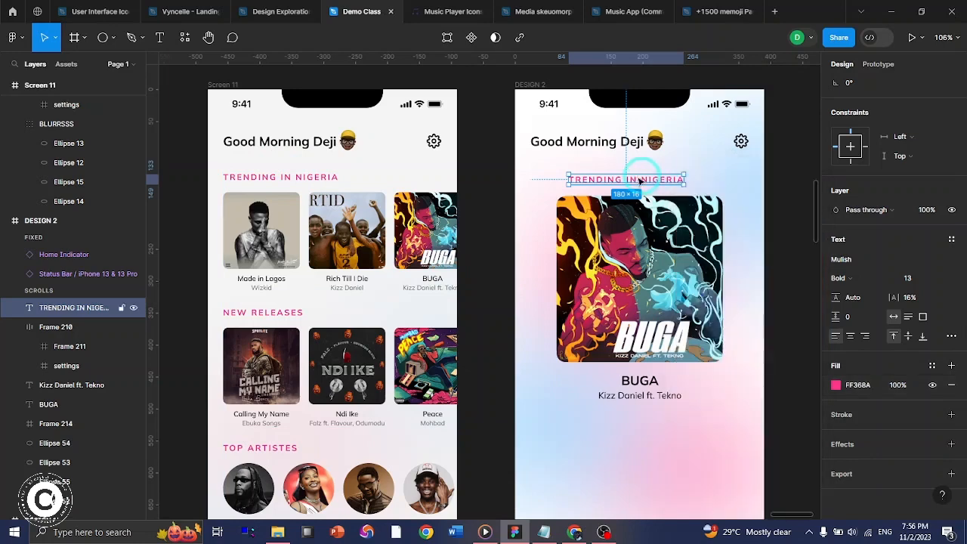
- Move the TRENDING IN NIGERIA heading on DESIGN 2 to about X 26, Y 129 beneath the greeting and show the layout grids
{"action": "left_click_drag", "start_coordinate": [648, 180], "coordinate": [616, 181]}
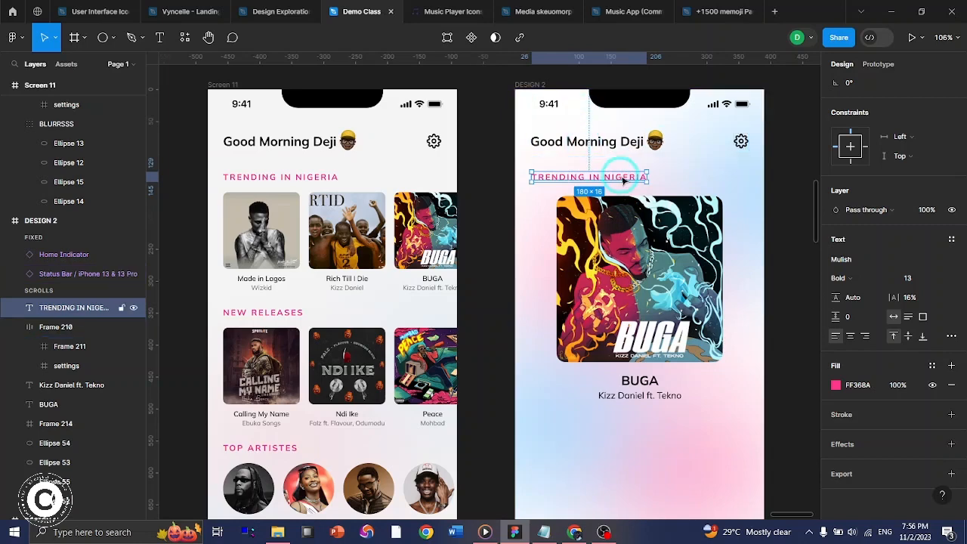
{"action": "key", "text": "shift+g"}
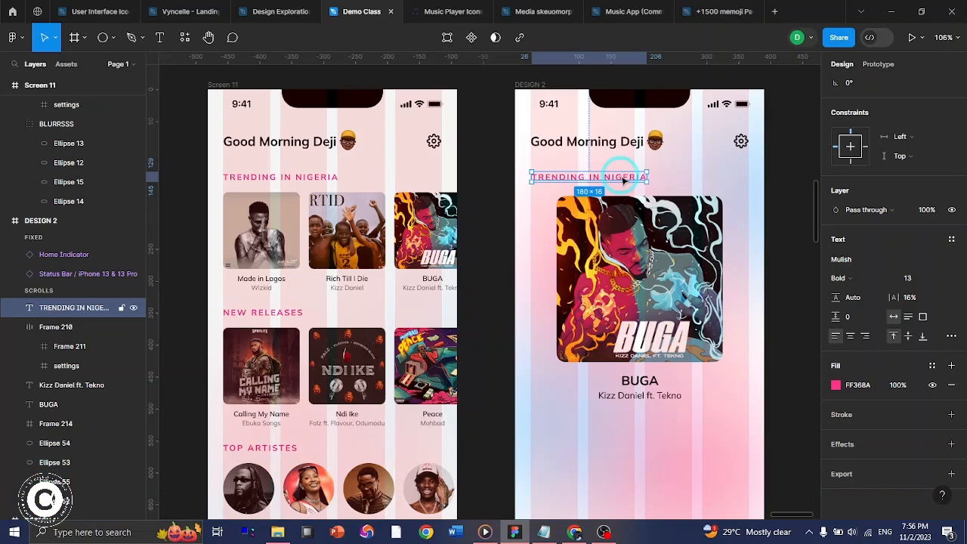
{"action": "key", "text": "alt"}
- Resize the BUGA cover on DESIGN 2 to 120 × 120 and move it to X 26 beneath the heading
{"action": "left_click", "coordinate": [634, 243]}
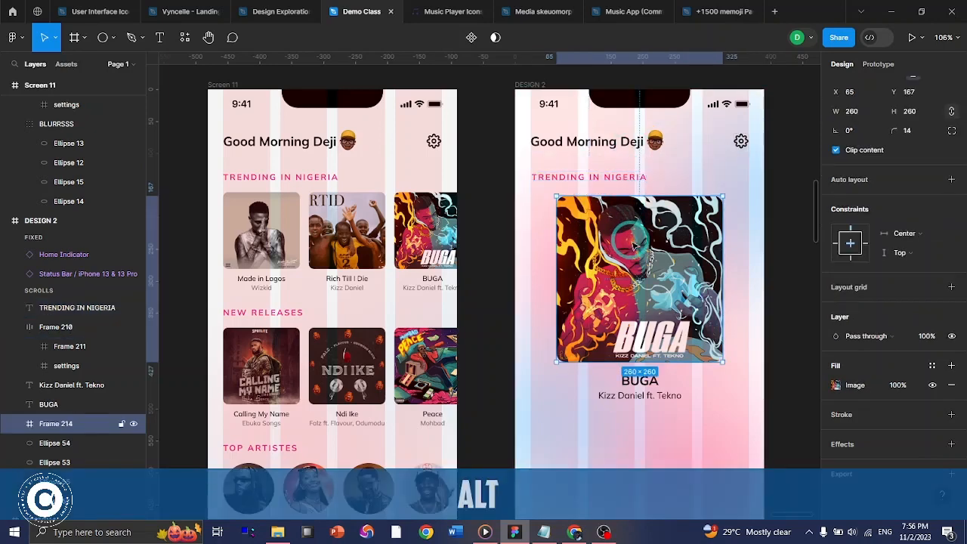
{"action": "left_click", "coordinate": [882, 113]}
{"action": "type", "text": "120"}
{"action": "key", "text": "Return"}
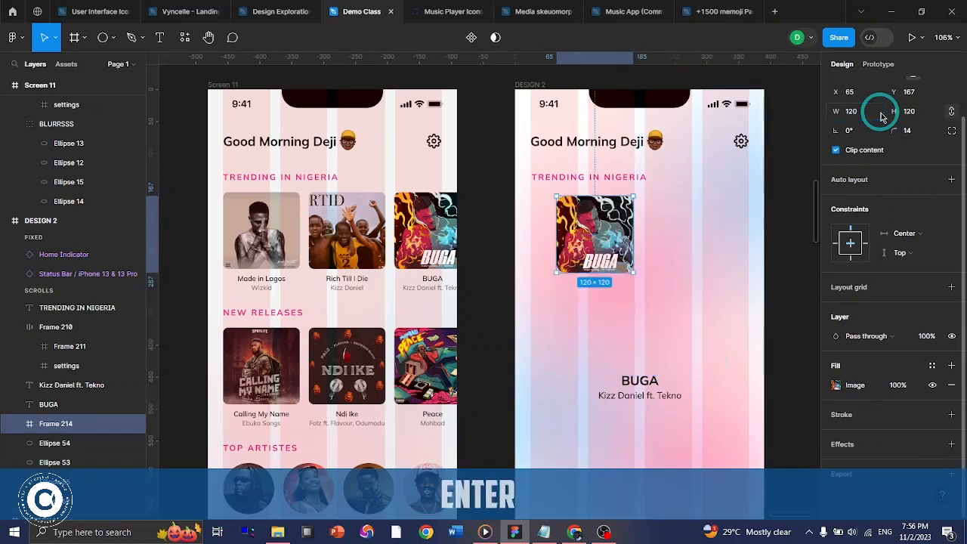
{"action": "left_click_drag", "start_coordinate": [605, 227], "coordinate": [583, 229]}
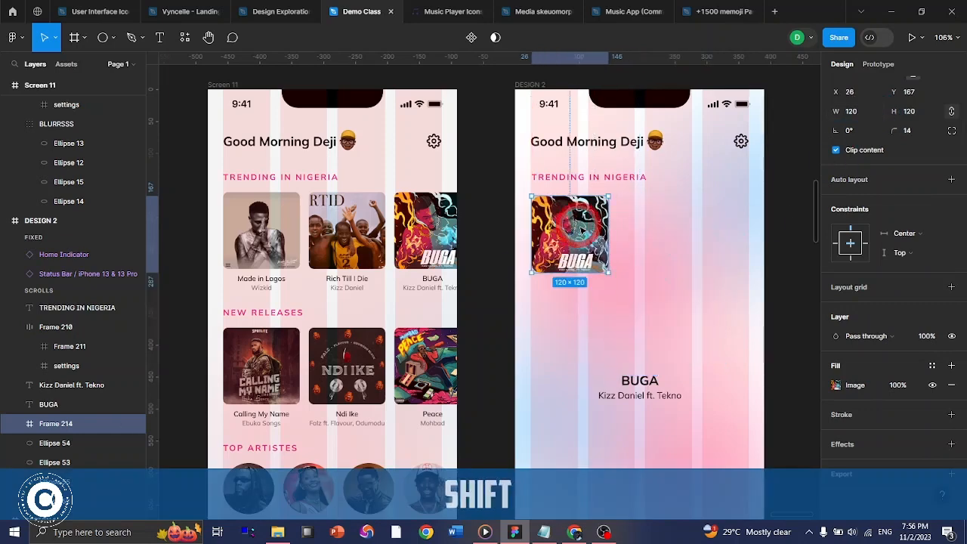
- Set the BUGA cover's corner radius to 8
{"action": "left_click", "coordinate": [912, 135]}
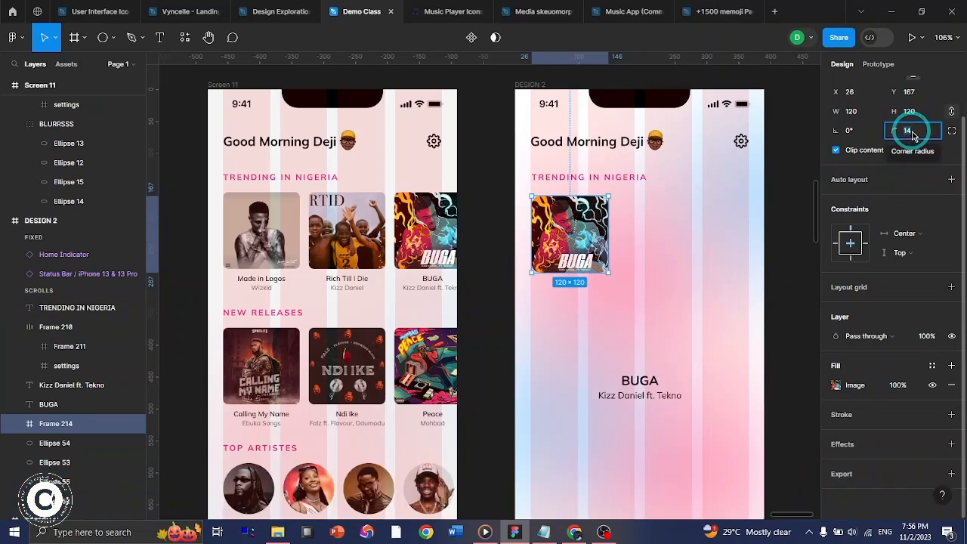
{"action": "type", "text": "8"}
{"action": "key", "text": "Return"}
- Nudge the BUGA cover up to Y 161, closer to the heading, and hide the layout grids
{"action": "scroll", "coordinate": [583, 219], "scroll_direction": "up", "scroll_amount": 5, "text": "ctrl"}
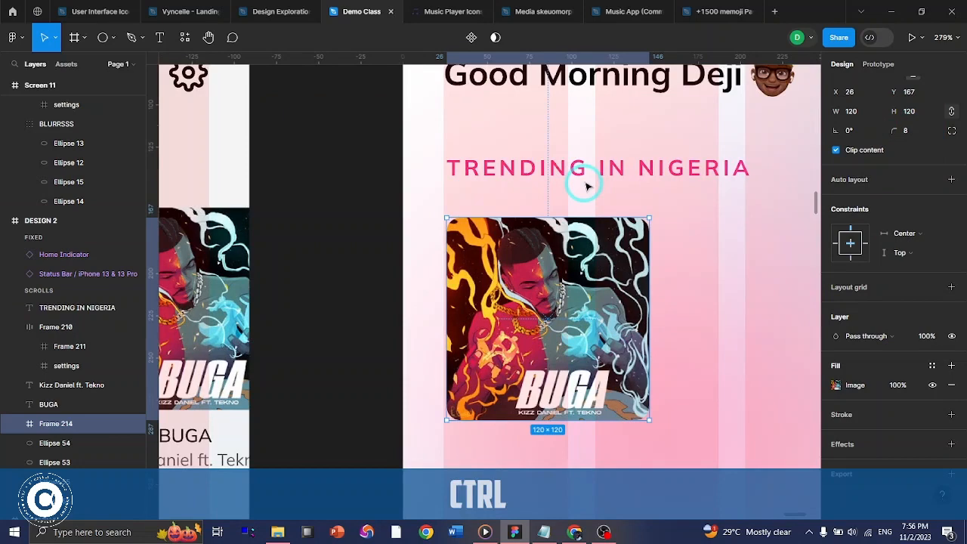
{"action": "key", "text": "Up"}
{"action": "key", "text": "Up"}
{"action": "key", "text": "Up"}
{"action": "key", "text": "Up"}
{"action": "key", "text": "Up"}
{"action": "key", "text": "Up"}
{"action": "scroll", "coordinate": [555, 340], "scroll_direction": "down", "scroll_amount": 4}
{"action": "scroll", "coordinate": [609, 329], "scroll_direction": "down", "scroll_amount": 3, "text": "ctrl"}
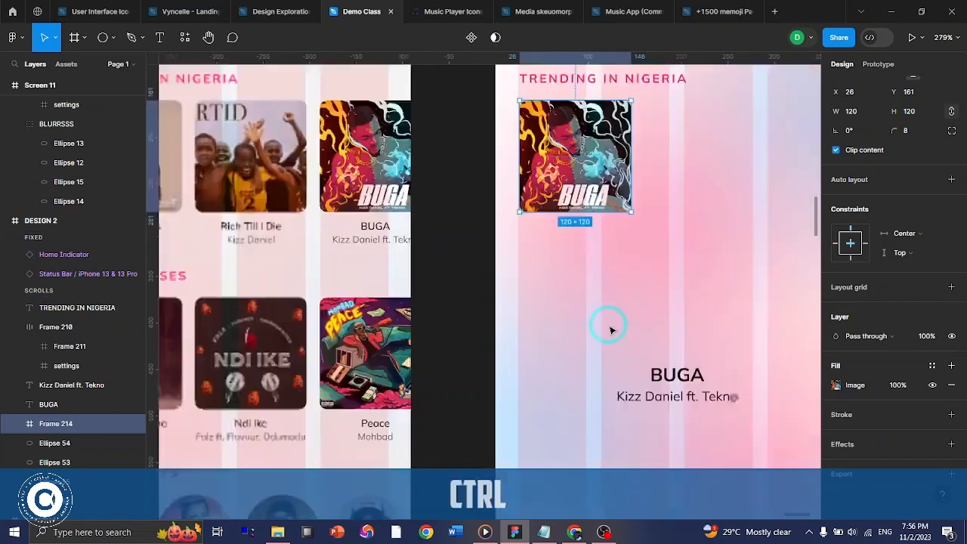
{"action": "scroll", "coordinate": [612, 329], "scroll_direction": "down", "scroll_amount": 5, "text": "ctrl"}
{"action": "scroll", "coordinate": [494, 302], "scroll_direction": "left", "scroll_amount": 3}
{"action": "key", "text": "shift+g"}
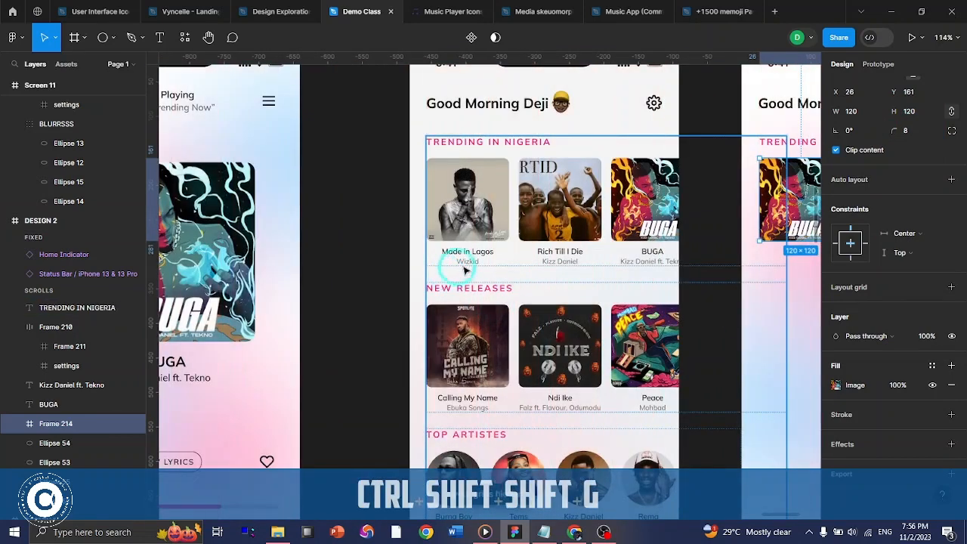
- Check the caption text styles under Made in Lagos on Screen 11 and set DESIGN 2's BUGA title to Medium, size 11
{"action": "left_click", "coordinate": [473, 258], "text": "ctrl"}
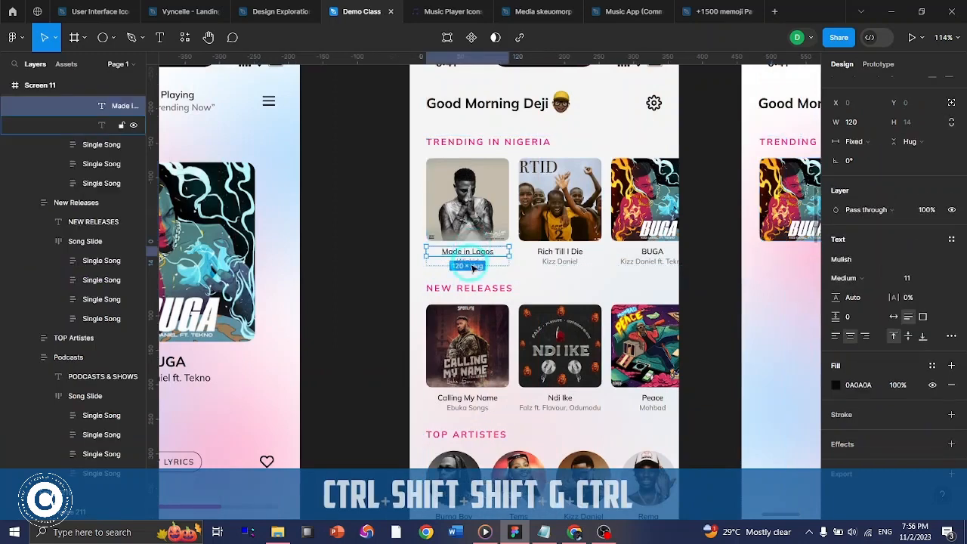
{"action": "left_click", "coordinate": [473, 265], "text": "ctrl"}
{"action": "scroll", "coordinate": [475, 260], "scroll_direction": "up", "scroll_amount": 5}
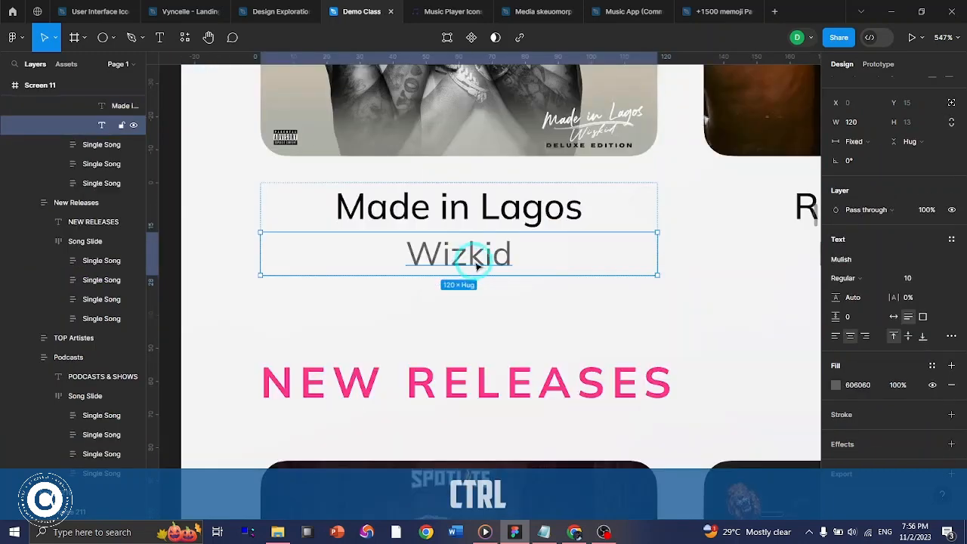
{"action": "scroll", "coordinate": [483, 268], "scroll_direction": "down", "scroll_amount": 5}
{"action": "scroll", "coordinate": [495, 276], "scroll_direction": "right", "scroll_amount": 10}
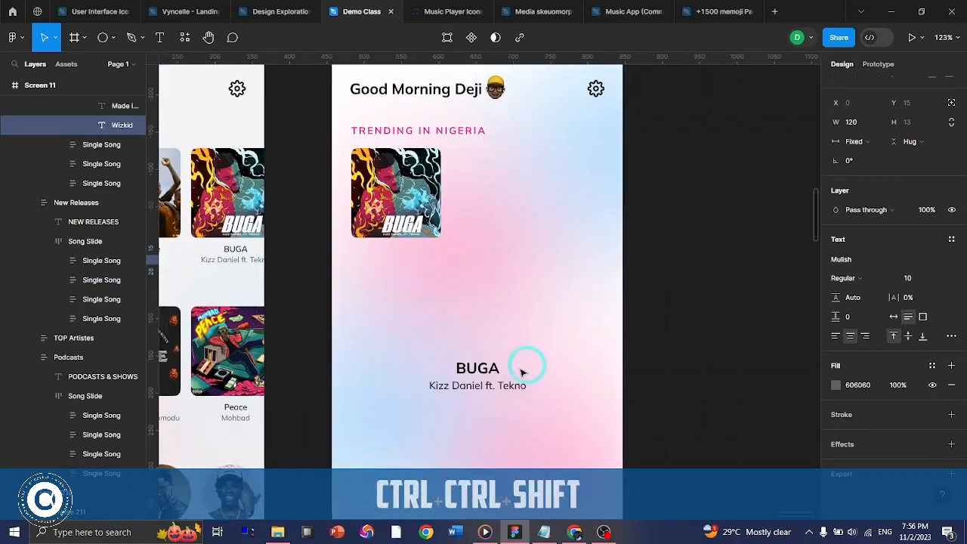
{"action": "left_click", "coordinate": [478, 368], "text": "ctrl"}
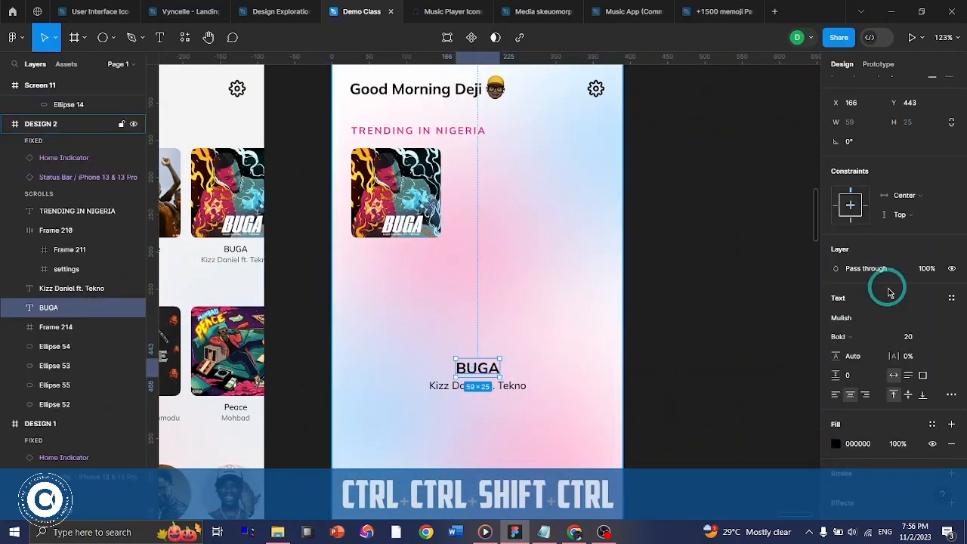
{"action": "left_click", "coordinate": [840, 337]}
{"action": "left_click", "coordinate": [847, 261]}
{"action": "left_click", "coordinate": [910, 337]}
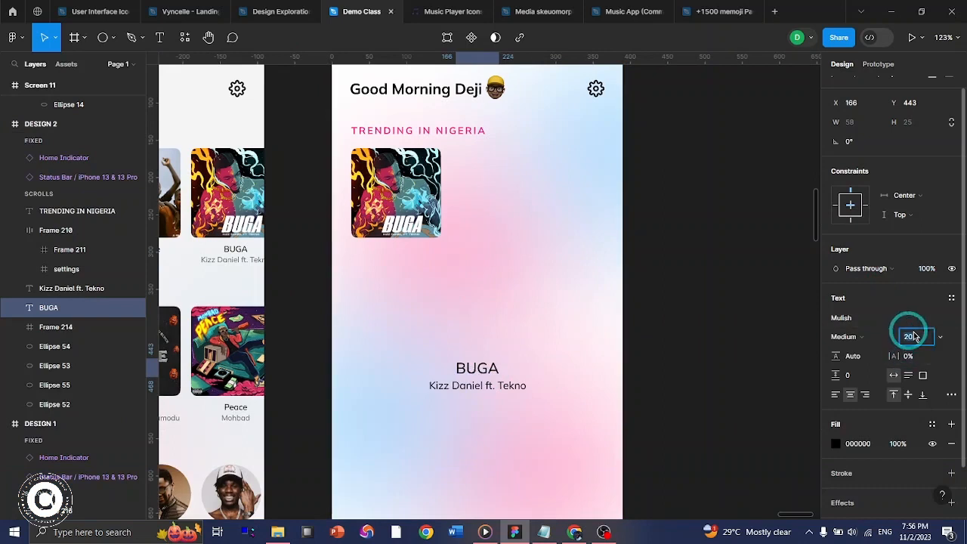
{"action": "type", "text": "11"}
{"action": "key", "text": "Return"}
- Set the font size of the Kizz Daniel ft. Tekno line on DESIGN 2 to 10
{"action": "left_click", "coordinate": [510, 391]}
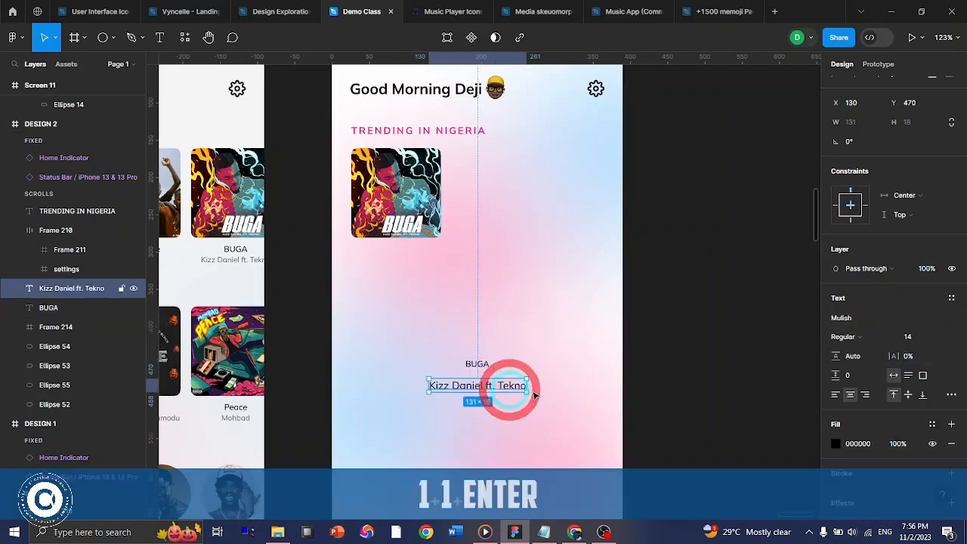
{"action": "left_click", "coordinate": [909, 337]}
{"action": "type", "text": "10"}
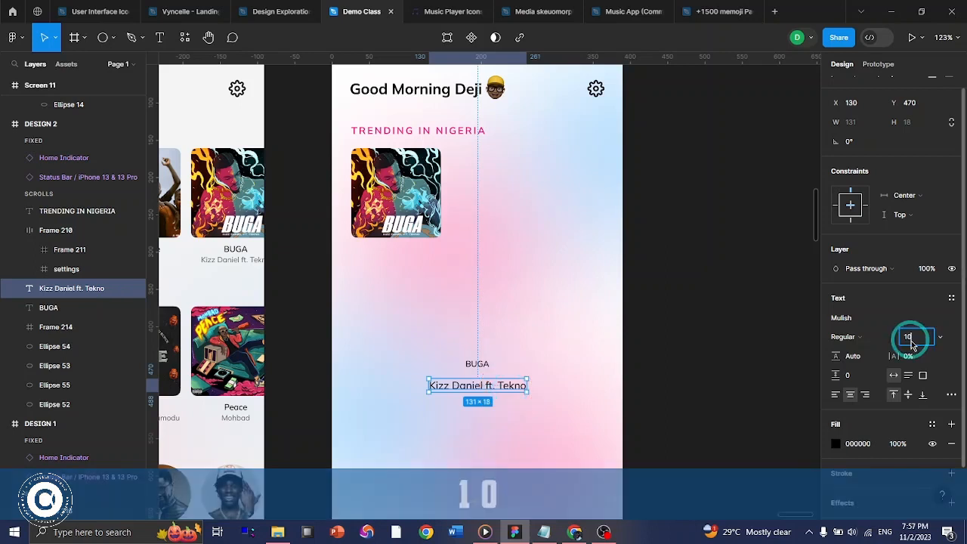
{"action": "key", "text": "Return"}
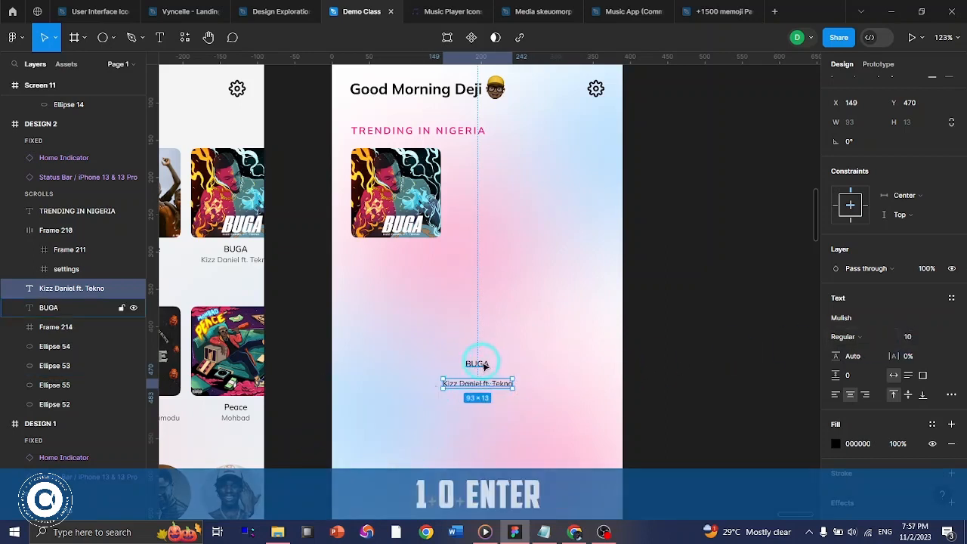
- Recolour the artist line to 606060 as on Screen 11 and move it with the BUGA title directly beneath the cover
{"action": "scroll", "coordinate": [511, 378], "scroll_direction": "left", "scroll_amount": 2}
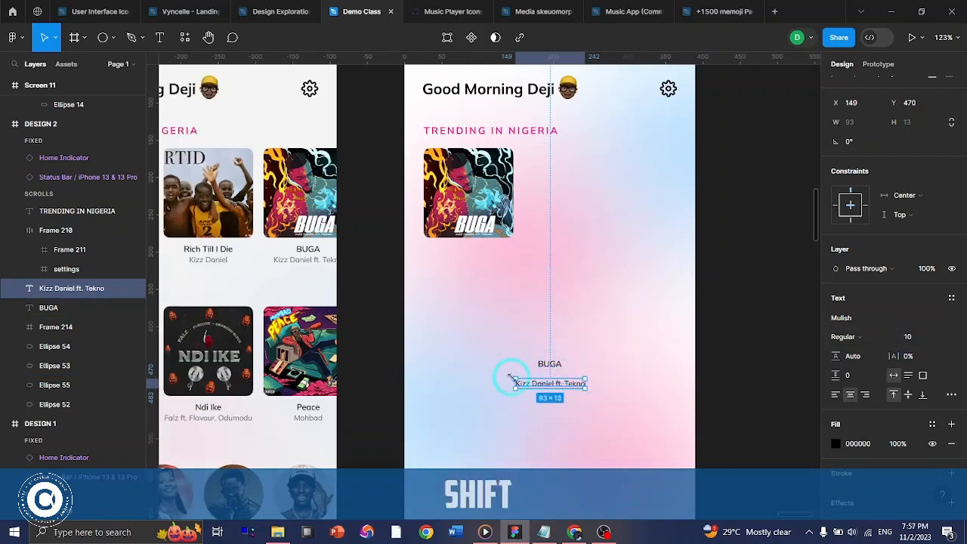
{"action": "left_click", "coordinate": [287, 259], "text": "ctrl"}
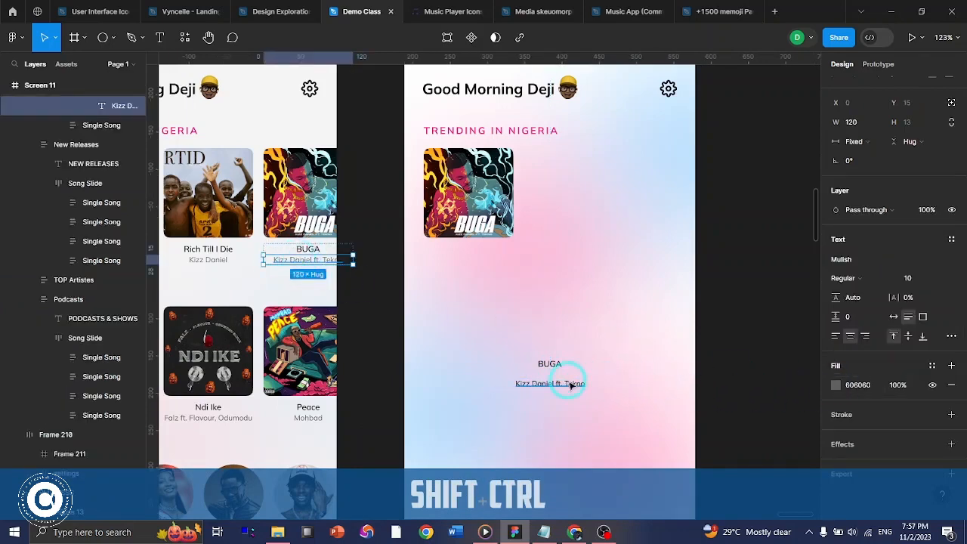
{"action": "left_click", "coordinate": [572, 385], "text": "ctrl"}
{"action": "left_click", "coordinate": [861, 443]}
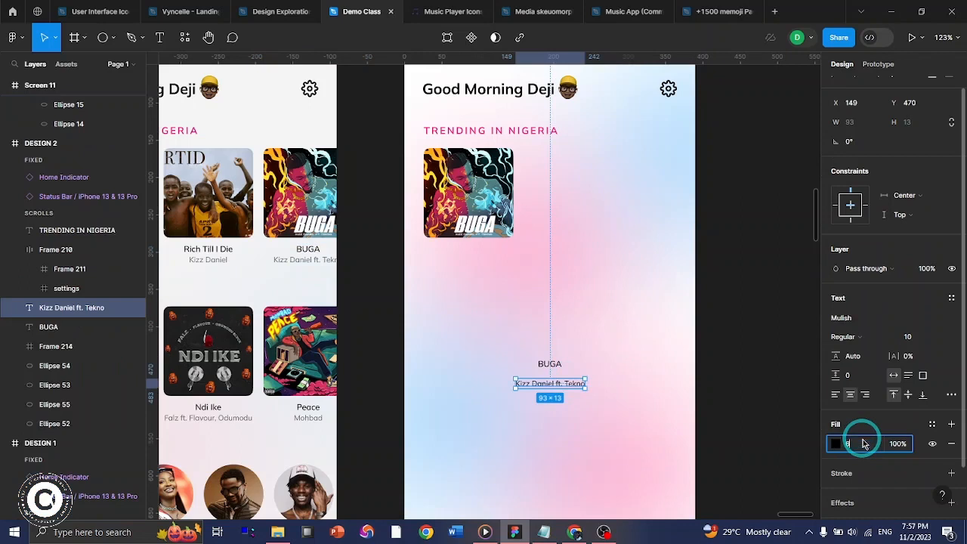
{"action": "type", "text": "60"}
{"action": "key", "text": "Return"}
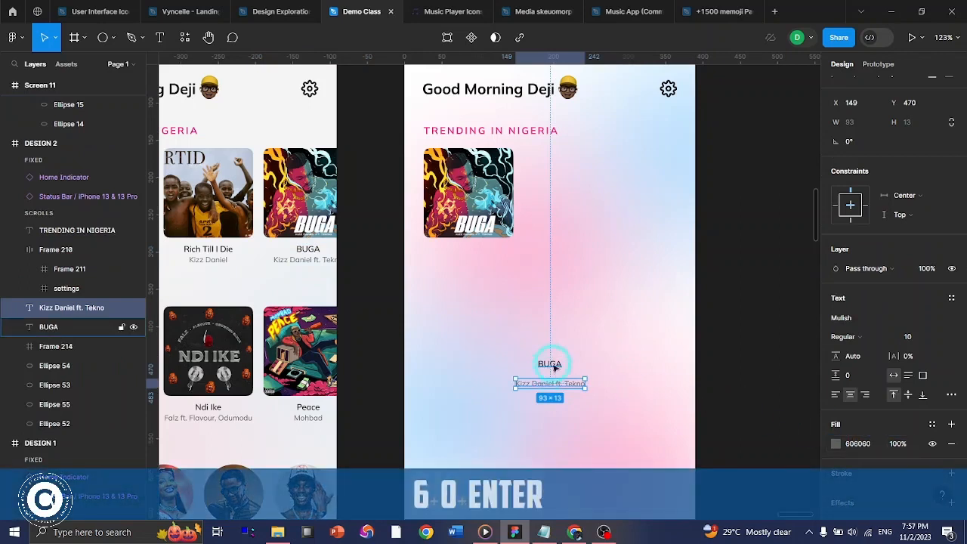
{"action": "left_click_drag", "start_coordinate": [550, 364], "coordinate": [465, 278]}
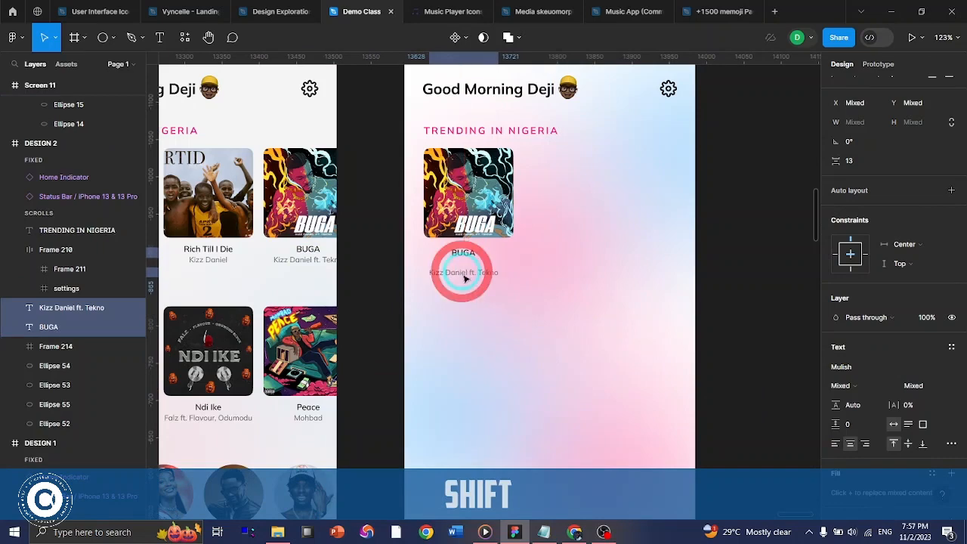
- Set the BUGA title's text box width to 120 and move it to about X 24, Y 293 under the cover
{"action": "left_click", "coordinate": [462, 255], "text": "ctrl"}
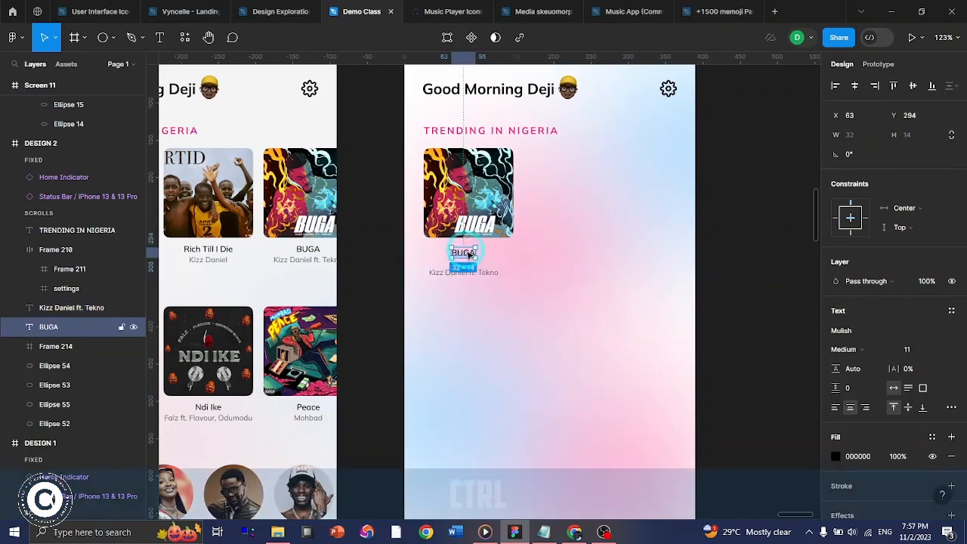
{"action": "scroll", "coordinate": [462, 257], "scroll_direction": "up", "scroll_amount": 6}
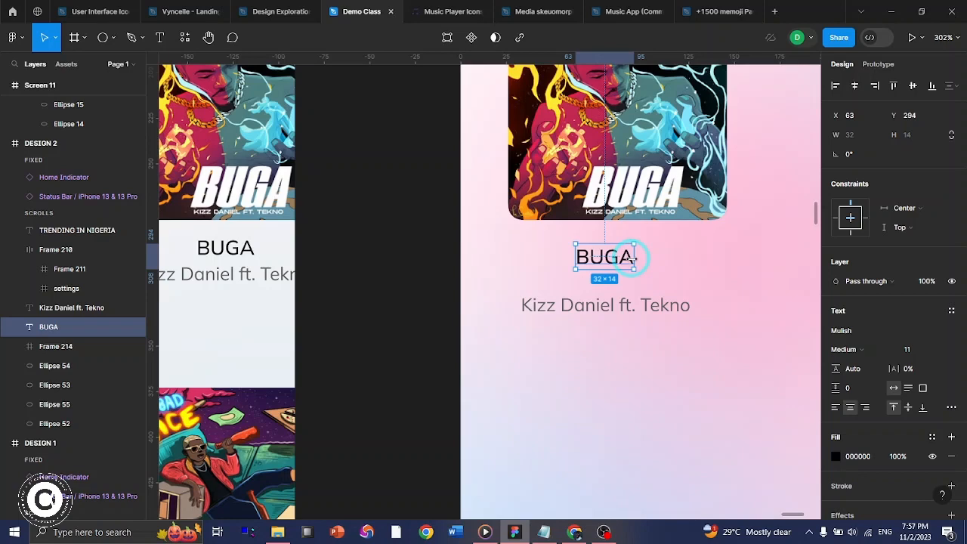
{"action": "left_click_drag", "start_coordinate": [633, 258], "coordinate": [730, 280]}
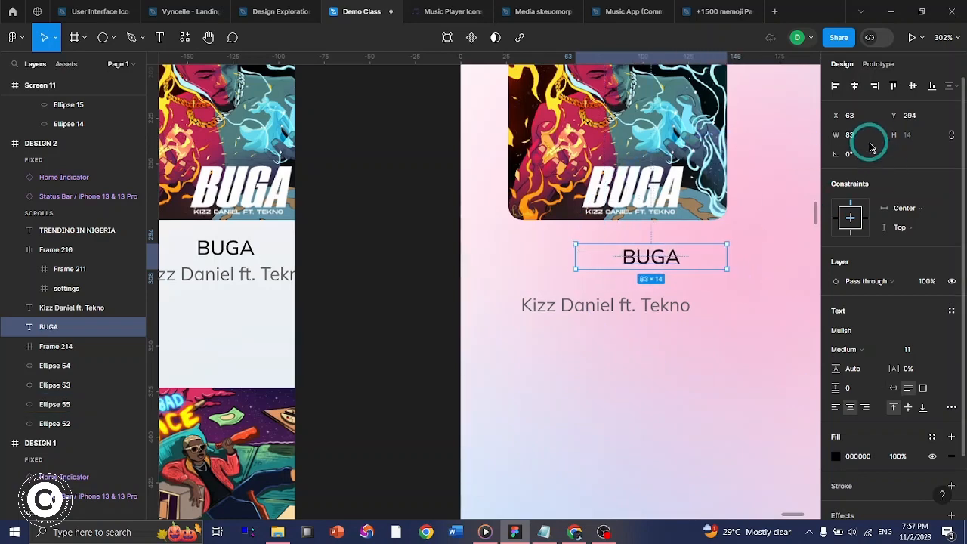
{"action": "type", "text": "120"}
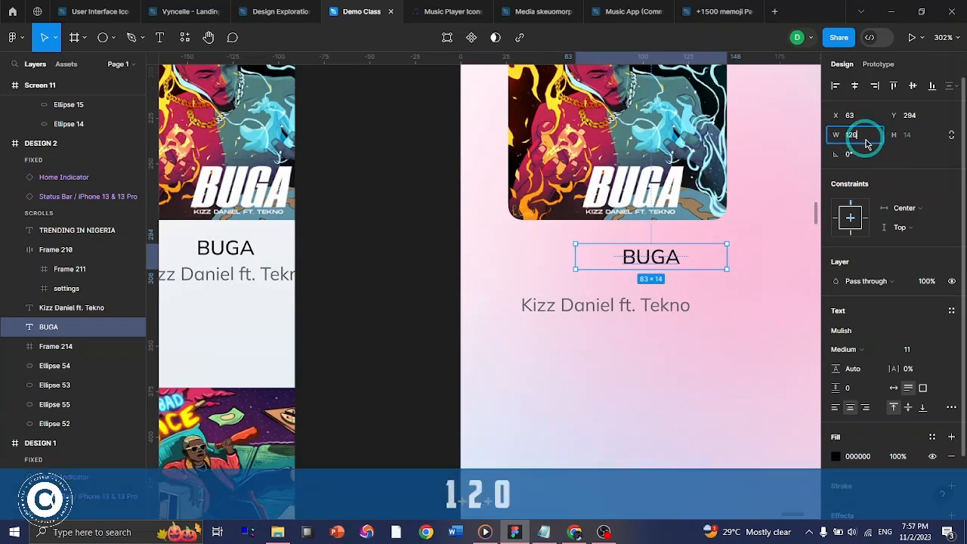
{"action": "key", "text": "Return"}
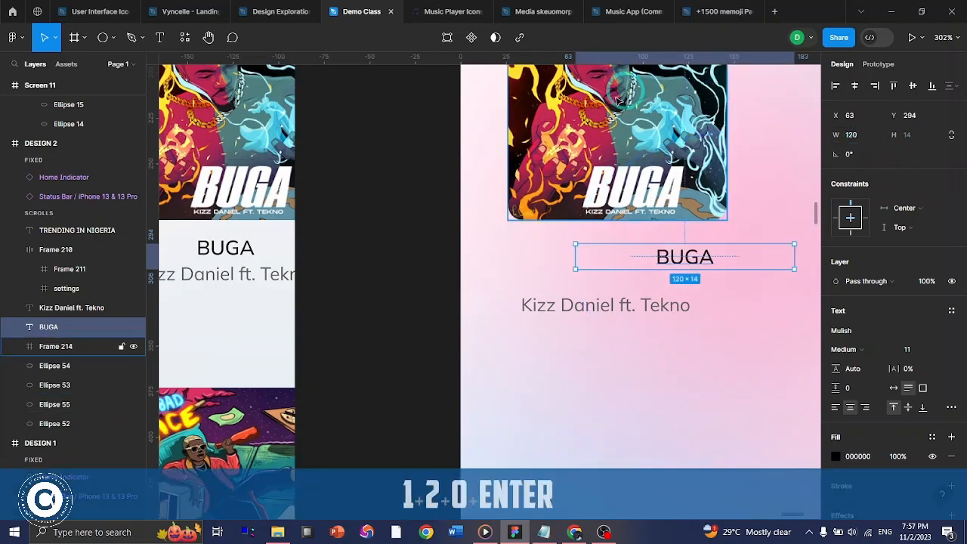
{"action": "left_click_drag", "start_coordinate": [679, 259], "coordinate": [607, 256]}
{"action": "left_click", "coordinate": [617, 174], "text": "ctrl"}
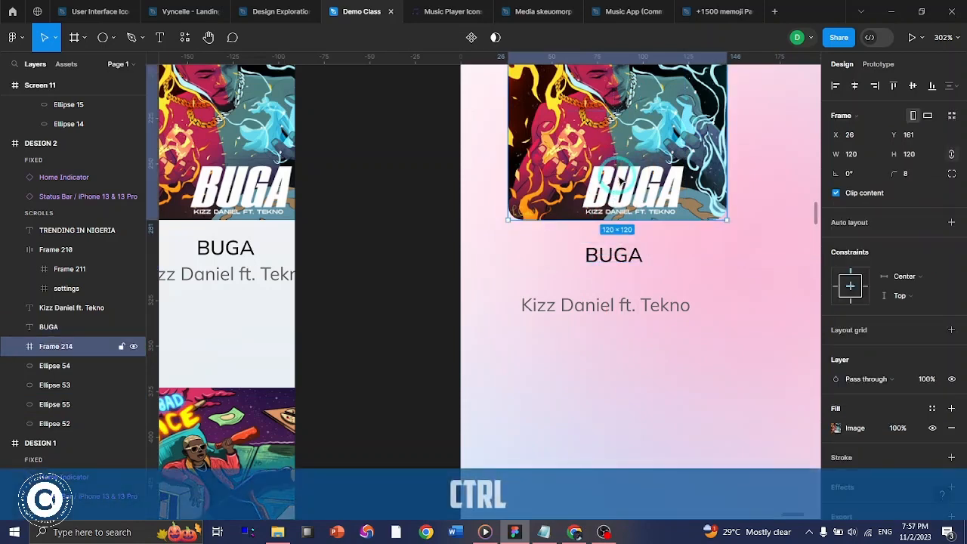
{"action": "left_click", "coordinate": [856, 87]}
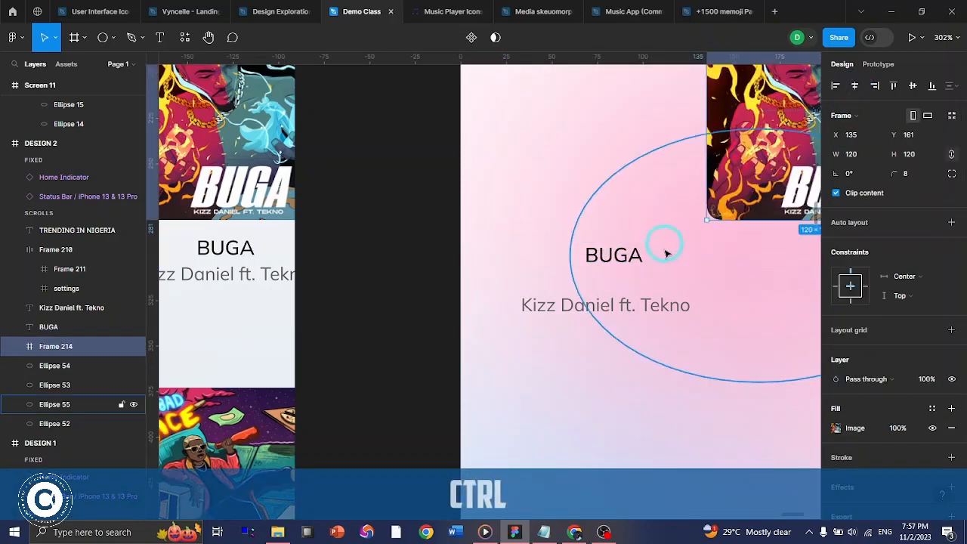
{"action": "key", "text": "ctrl+z"}
{"action": "left_click", "coordinate": [609, 255], "text": "ctrl"}
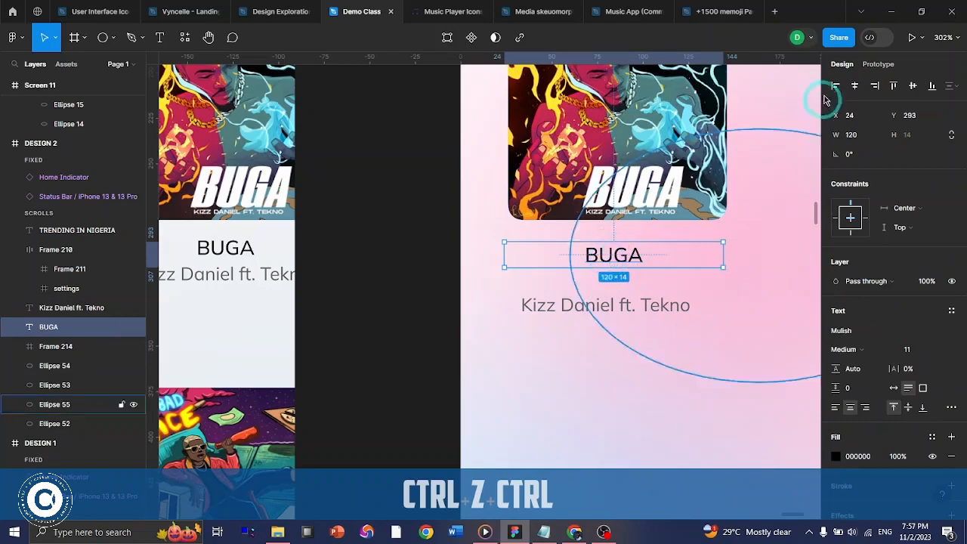
{"action": "left_click", "coordinate": [851, 85]}
{"action": "key", "text": "ctrl+z"}
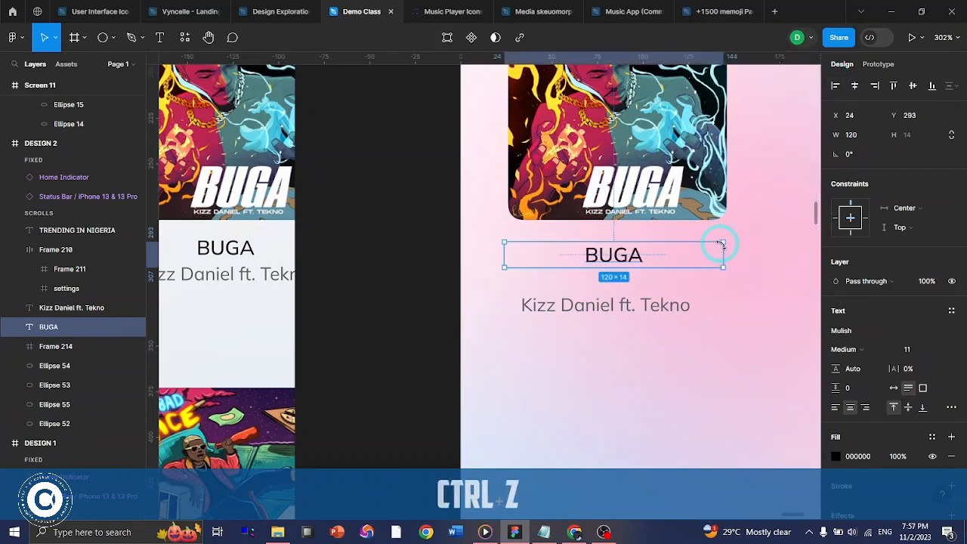
{"action": "left_click", "coordinate": [669, 176], "text": "shift"}
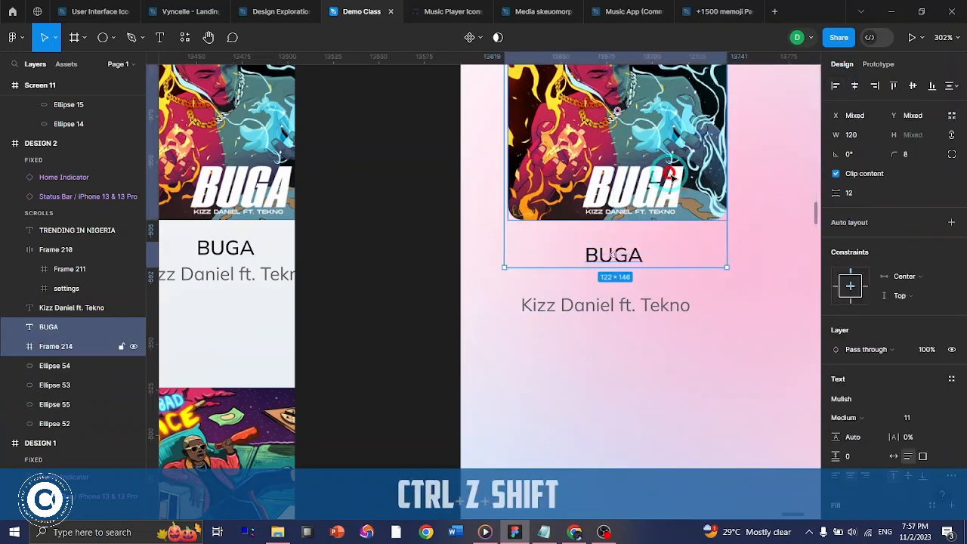
- Set the artist line's text box width to 120 and move it up to about Y 309, close beneath the BUGA title
{"action": "left_click", "coordinate": [594, 308]}
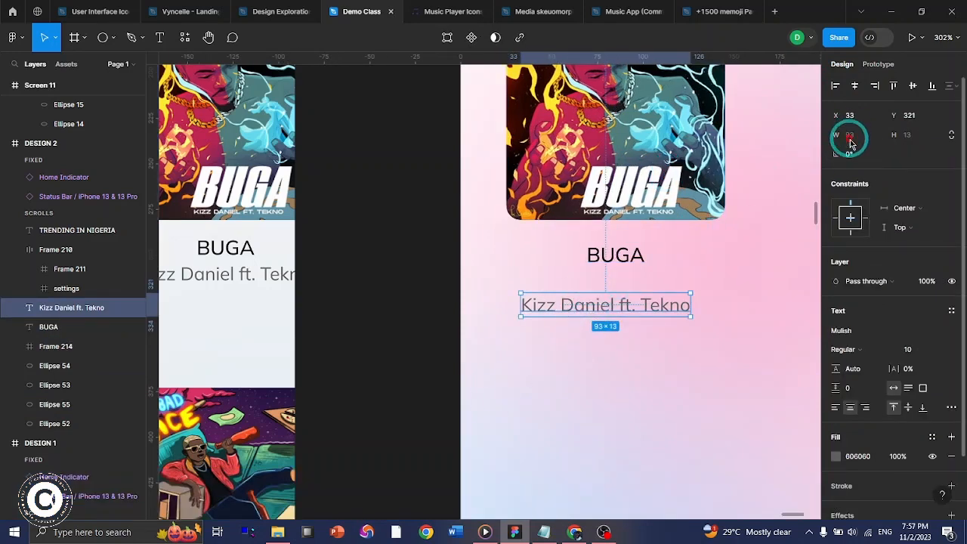
{"action": "left_click_drag", "start_coordinate": [690, 304], "coordinate": [710, 304]}
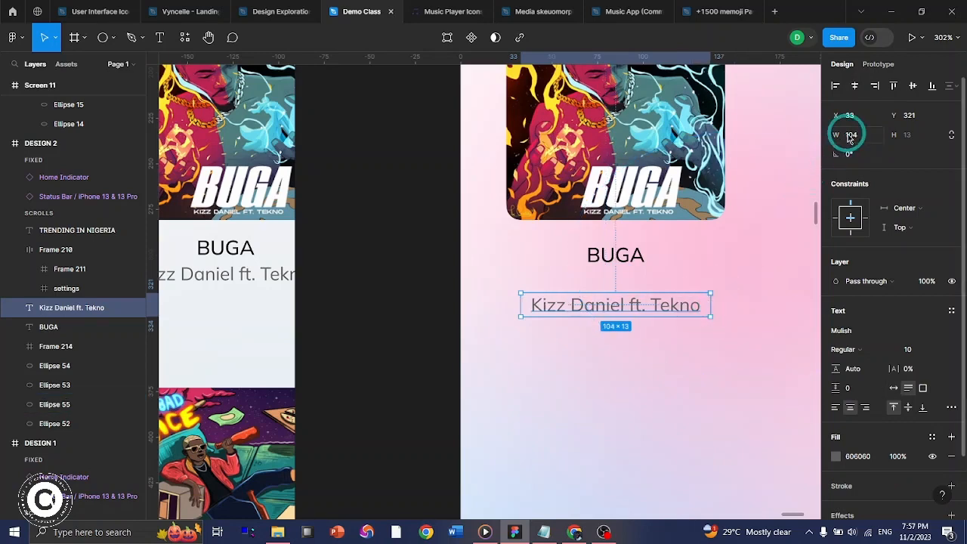
{"action": "type", "text": "120"}
{"action": "key", "text": "Return"}
{"action": "left_click_drag", "start_coordinate": [633, 311], "coordinate": [633, 290]}
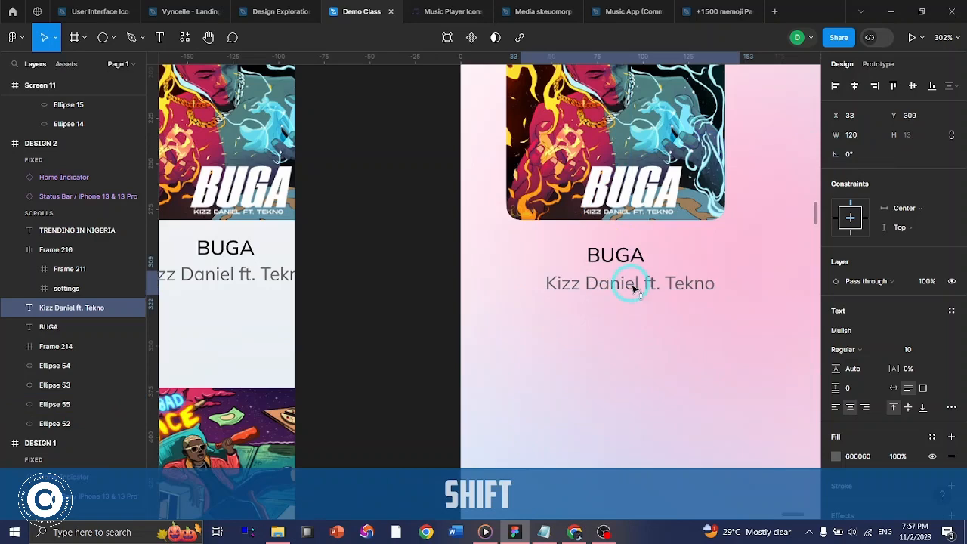
- Align the cover, title and artist line on their horizontal centres and move them to X 24, with the layout grids shown
{"action": "left_click", "coordinate": [615, 254], "text": "shift"}
{"action": "left_click", "coordinate": [637, 174], "text": "shift"}
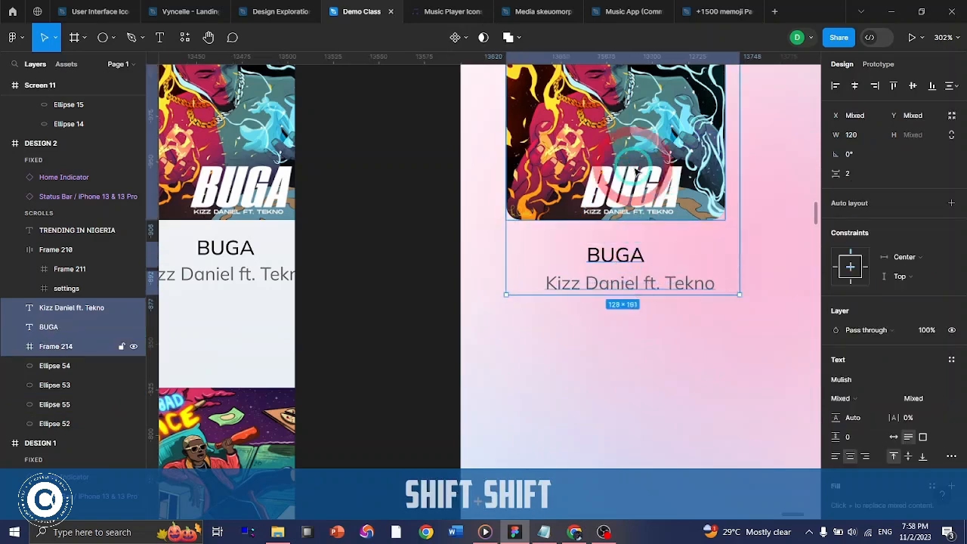
{"action": "left_click", "coordinate": [854, 85]}
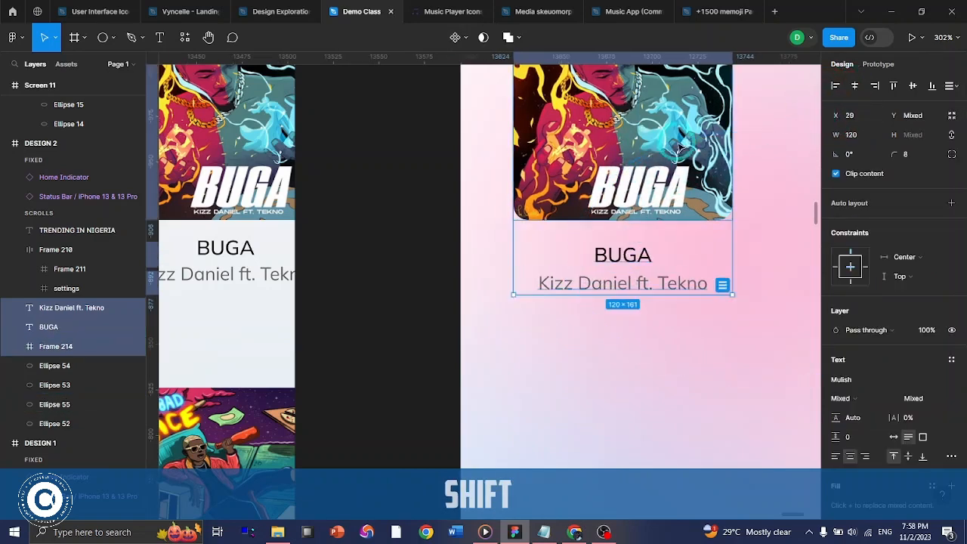
{"action": "left_click_drag", "start_coordinate": [679, 147], "coordinate": [670, 148]}
{"action": "scroll", "coordinate": [683, 214], "scroll_direction": "up", "scroll_amount": 3}
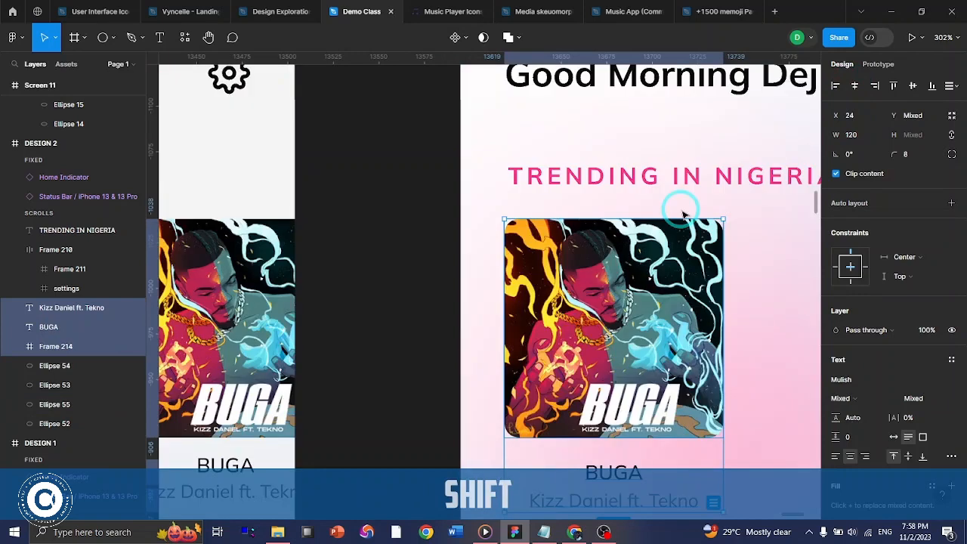
{"action": "key", "text": "shift+g"}
{"action": "key", "text": "Right"}
{"action": "key", "text": "Left"}
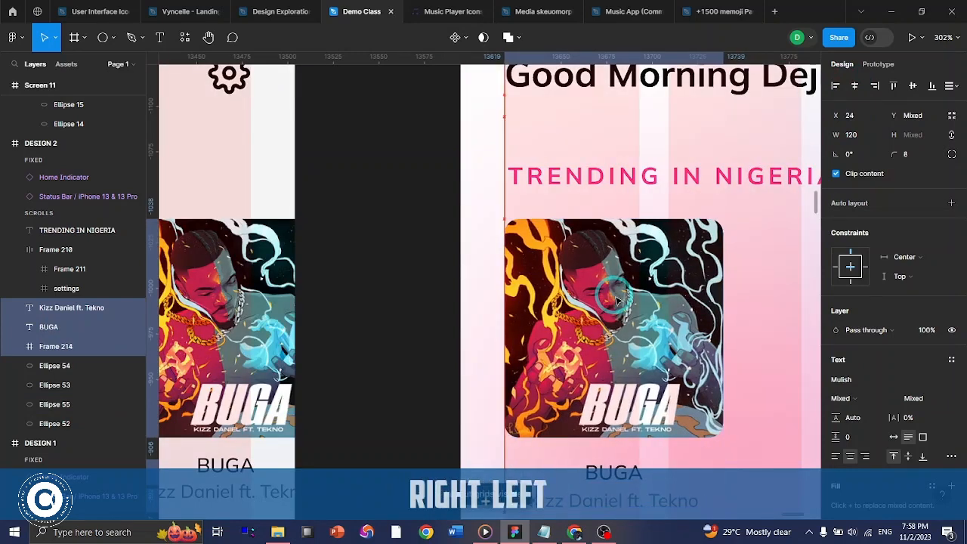
- Replace the BUGA title with a long run of T characters to test text wrapping, and undo the change
{"action": "scroll", "coordinate": [529, 302], "scroll_direction": "down", "scroll_amount": 3}
{"action": "left_click", "coordinate": [622, 256], "text": "ctrl"}
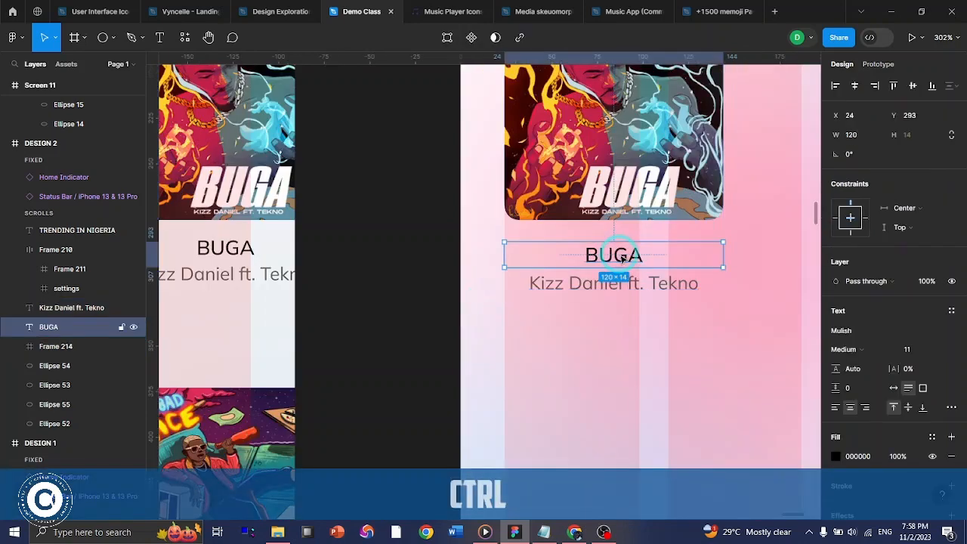
{"action": "double_click", "coordinate": [622, 255]}
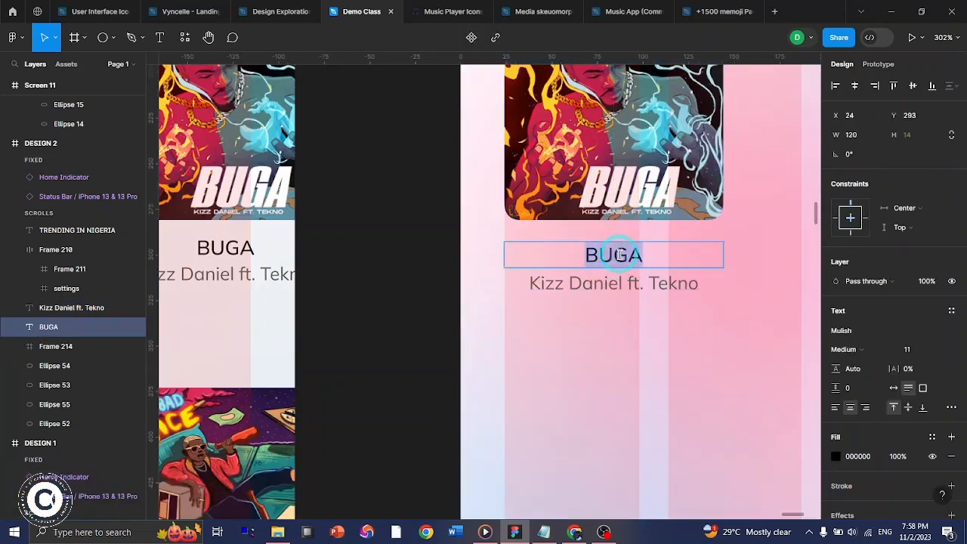
{"action": "type", "text": "TTTTTTTTTTTTTTTTTTTTTTTTTTTT"}
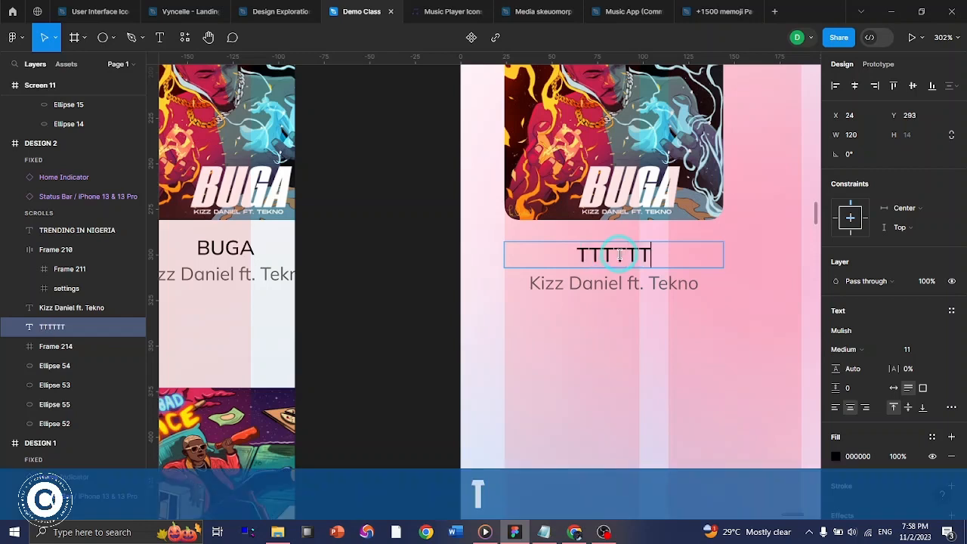
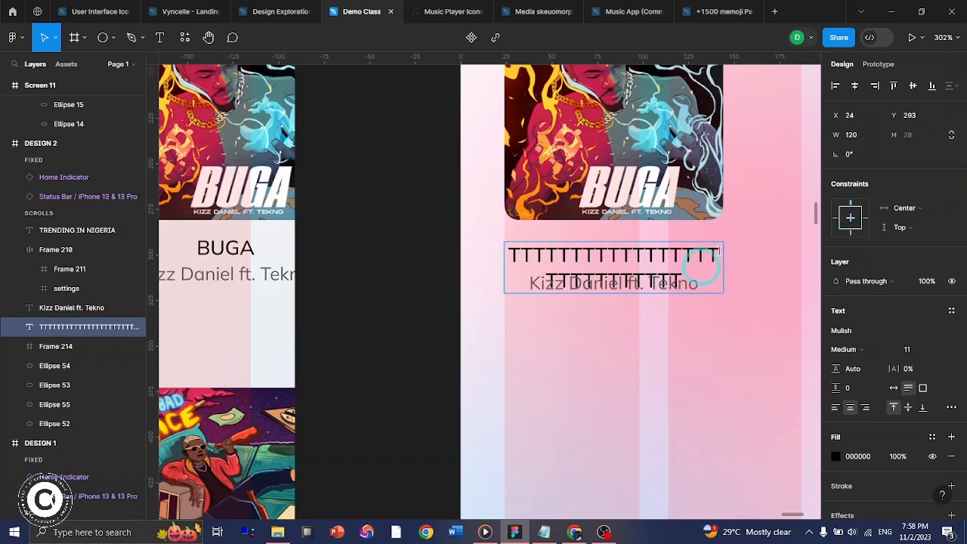
{"action": "key", "text": "ctrl+z"}
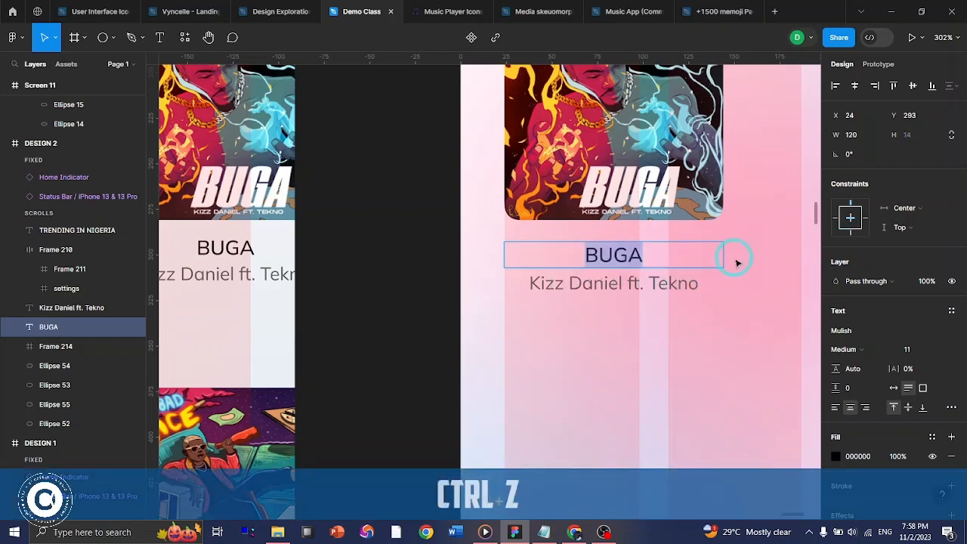
- Wrap the BUGA title and artist line together in a frame and name it song details
{"action": "key", "text": "ctrl+Return"}
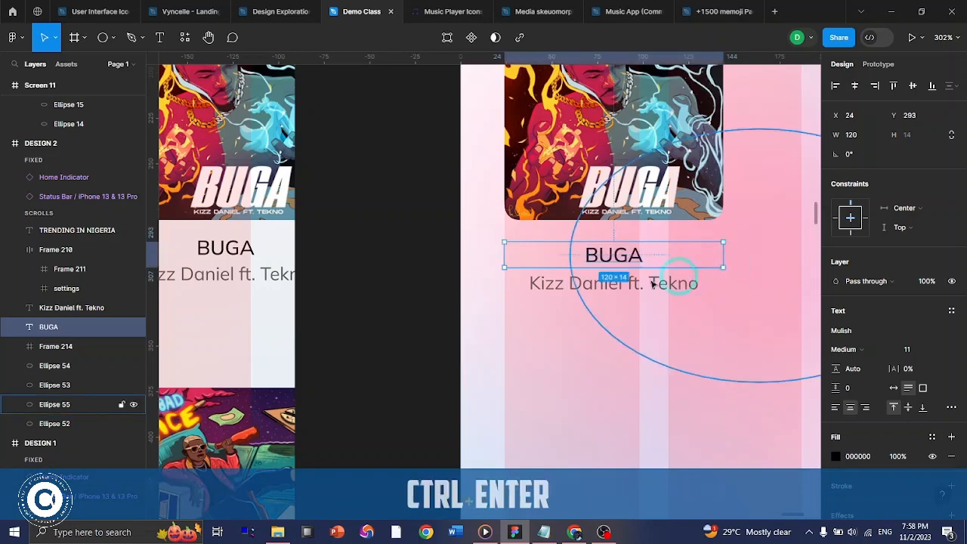
{"action": "left_click", "coordinate": [581, 291], "text": "shift"}
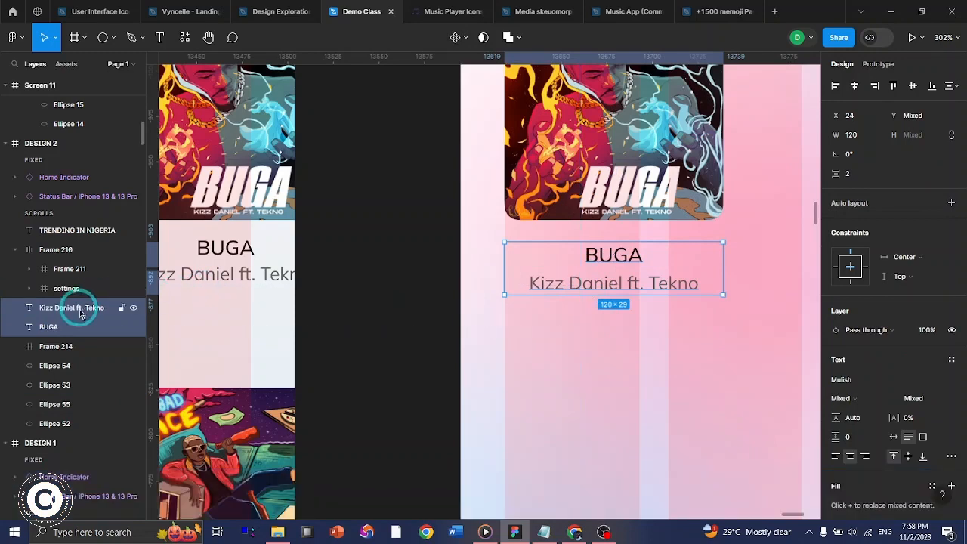
{"action": "right_click", "coordinate": [587, 286]}
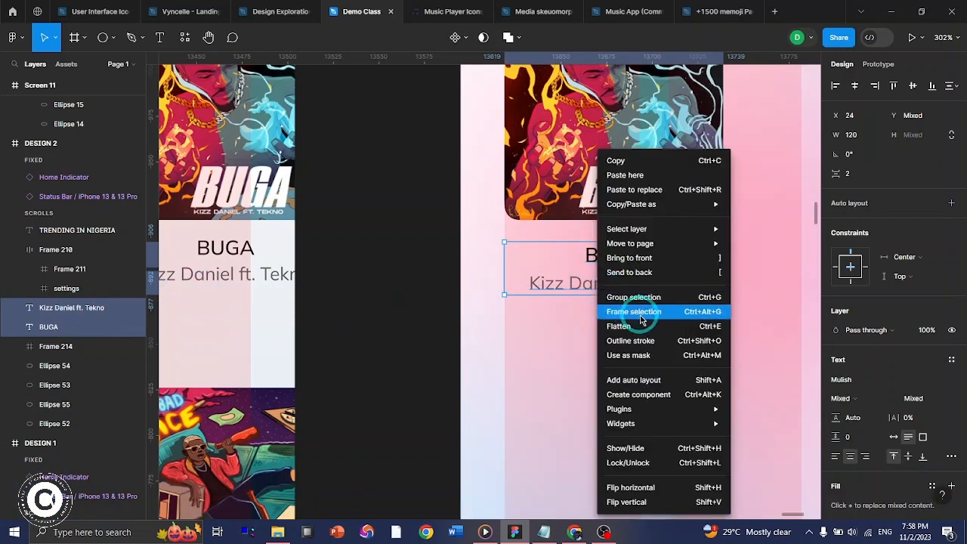
{"action": "left_click", "coordinate": [636, 311]}
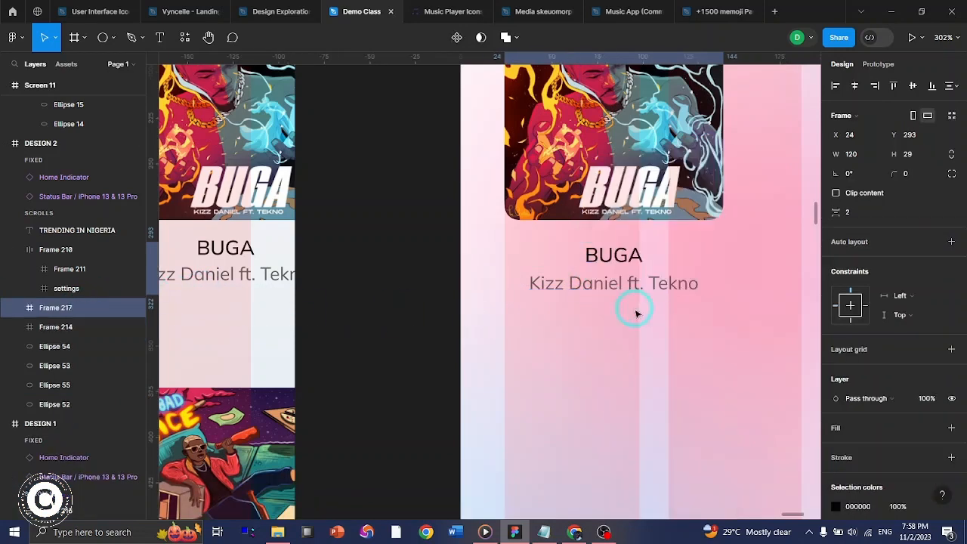
{"action": "double_click", "coordinate": [64, 315]}
{"action": "key", "text": "Caps_Lock"}
{"action": "type", "text": "song "}
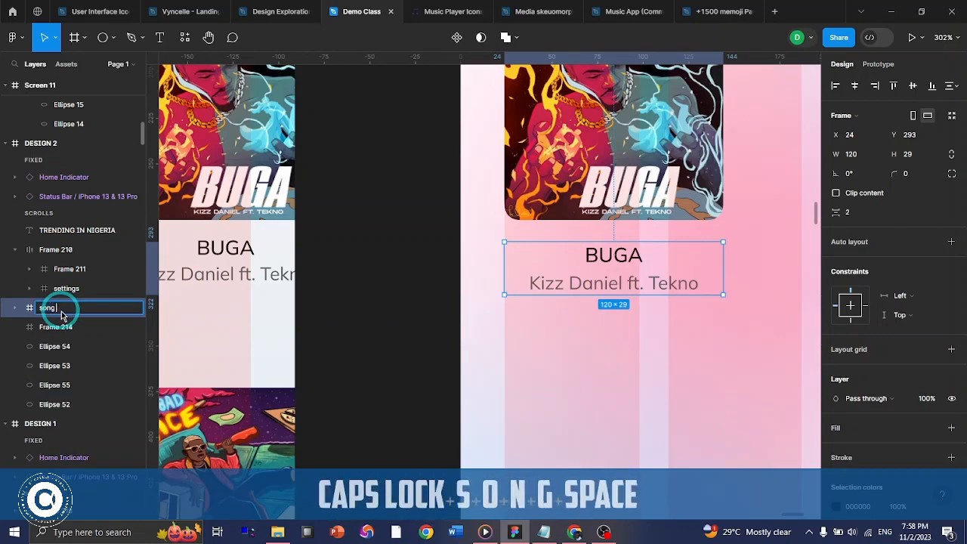
{"action": "type", "text": "details"}
{"action": "key", "text": "ctrl+Return"}
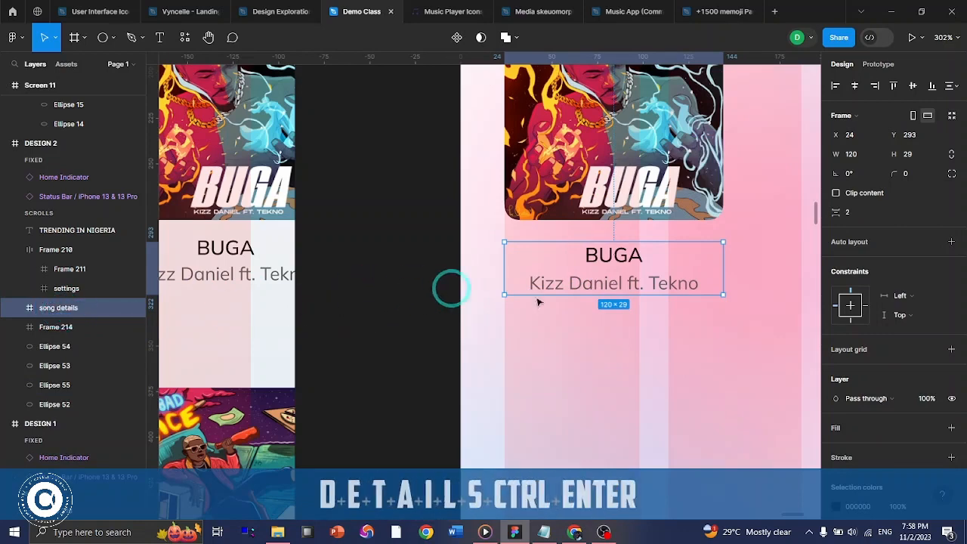
- Add vertical auto layout to the song details frame with a spacing of 1 between its two lines
{"action": "key", "text": "shift+a"}
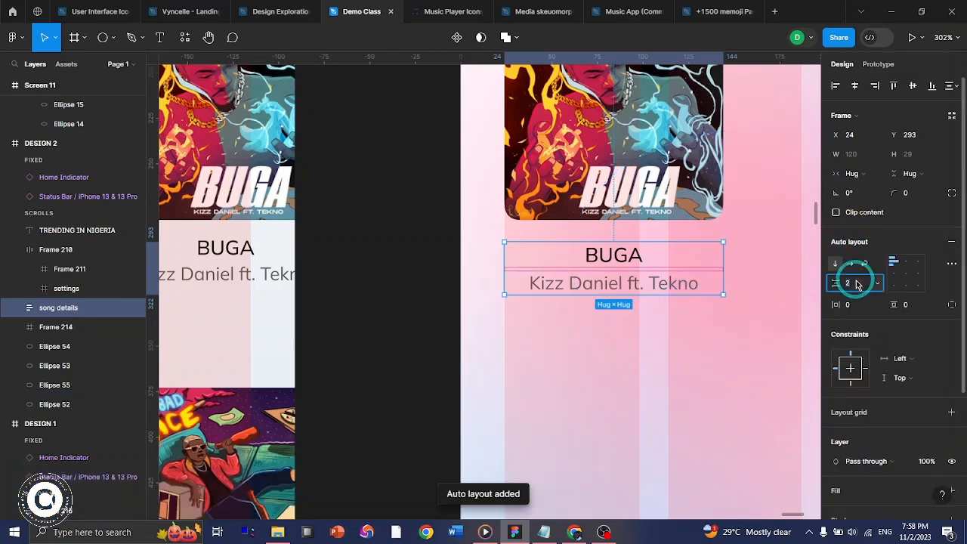
{"action": "key", "text": "Down"}
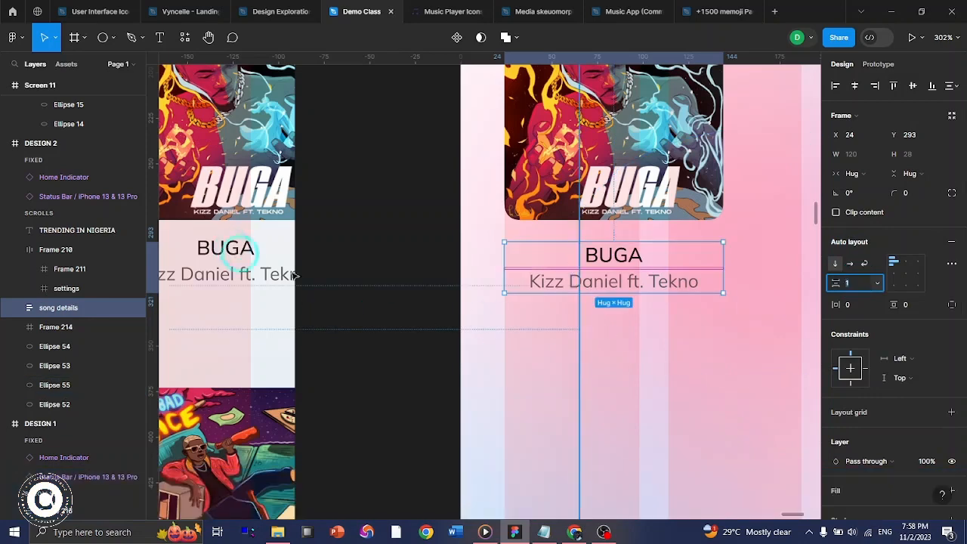
{"action": "key", "text": "Up"}
{"action": "key", "text": "Up"}
{"action": "key", "text": "Up"}
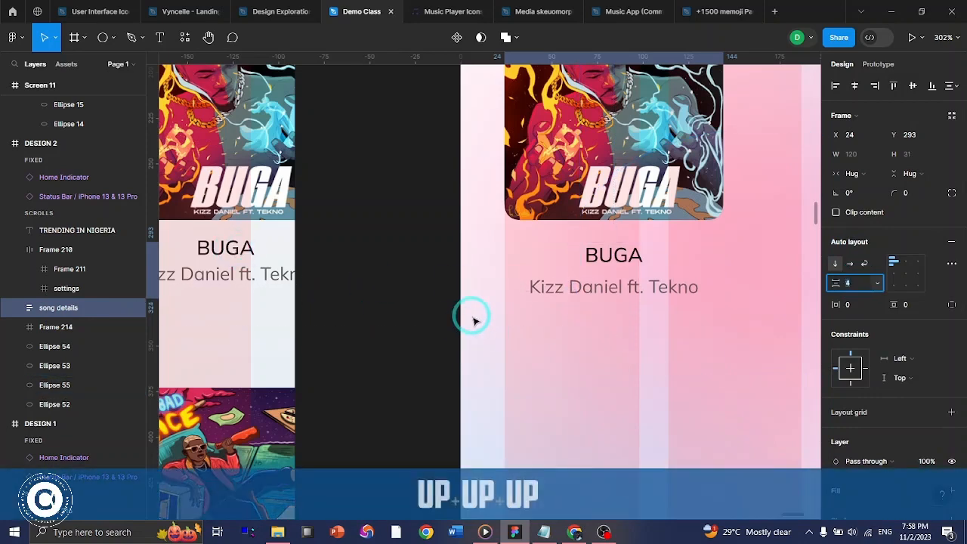
{"action": "key", "text": "ctrl"}
{"action": "key", "text": "ctrl+Down"}
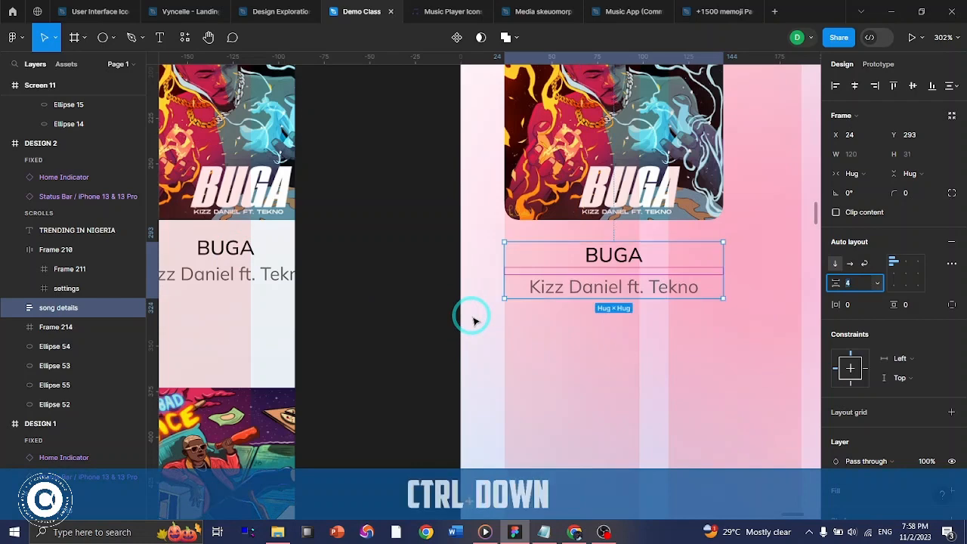
{"action": "key", "text": "Return"}
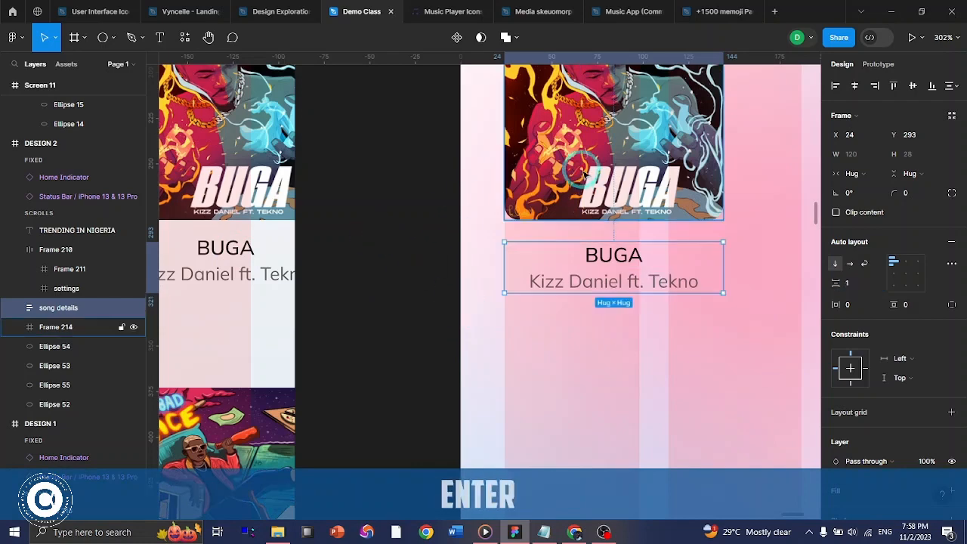
- Check the gap between the BUGA cover and its song details, and hide the layout grids
{"action": "left_click", "coordinate": [585, 197]}
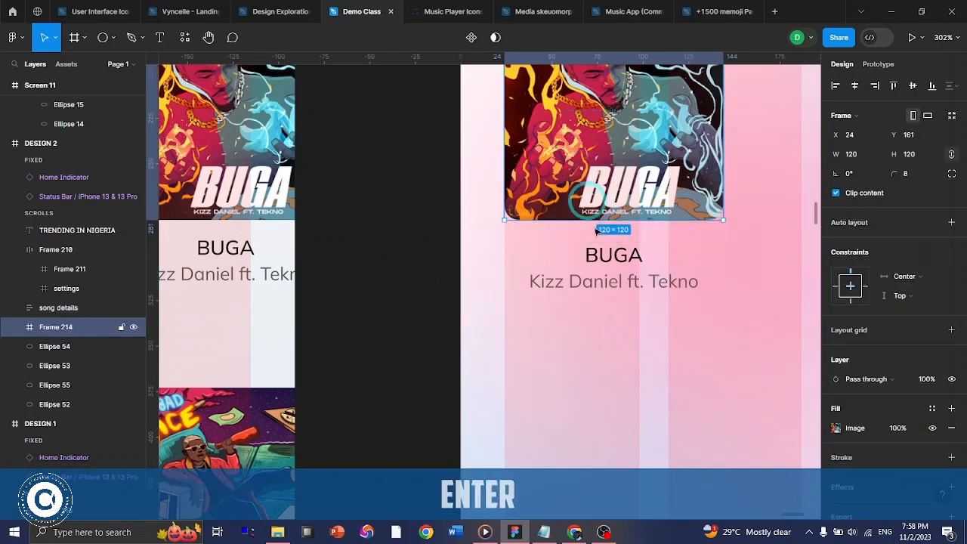
{"action": "key", "text": "alt"}
{"action": "left_click", "coordinate": [459, 292]}
{"action": "key", "text": "shift+g"}
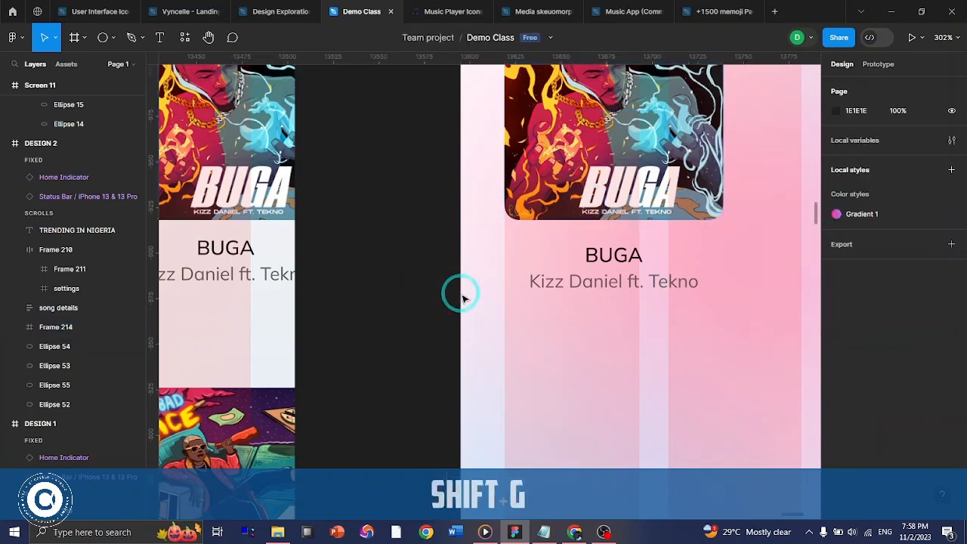
{"action": "key", "text": "ctrl"}
{"action": "scroll", "coordinate": [492, 303], "scroll_direction": "down", "scroll_amount": 3}
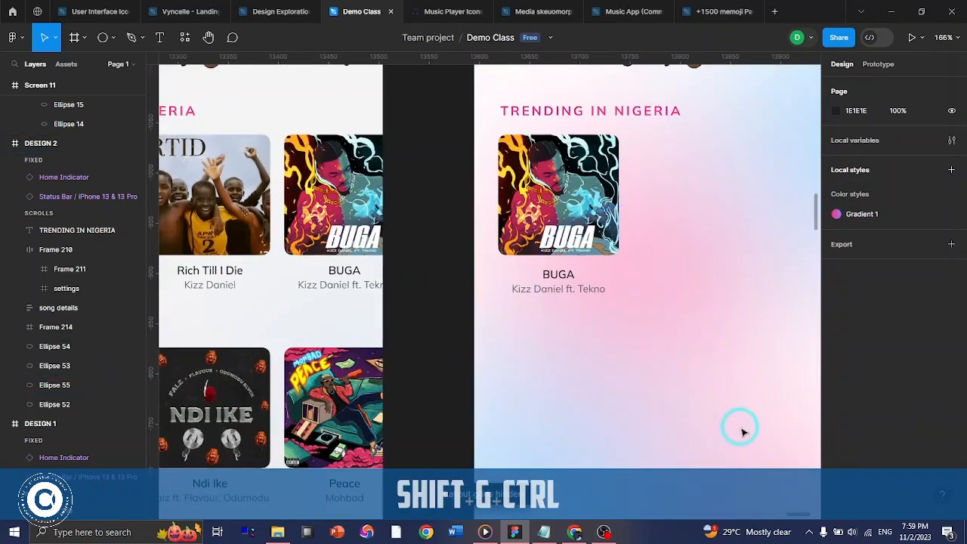
- Move the song details frame up to Y 289, closer beneath the BUGA cover
{"action": "left_click", "coordinate": [602, 288]}
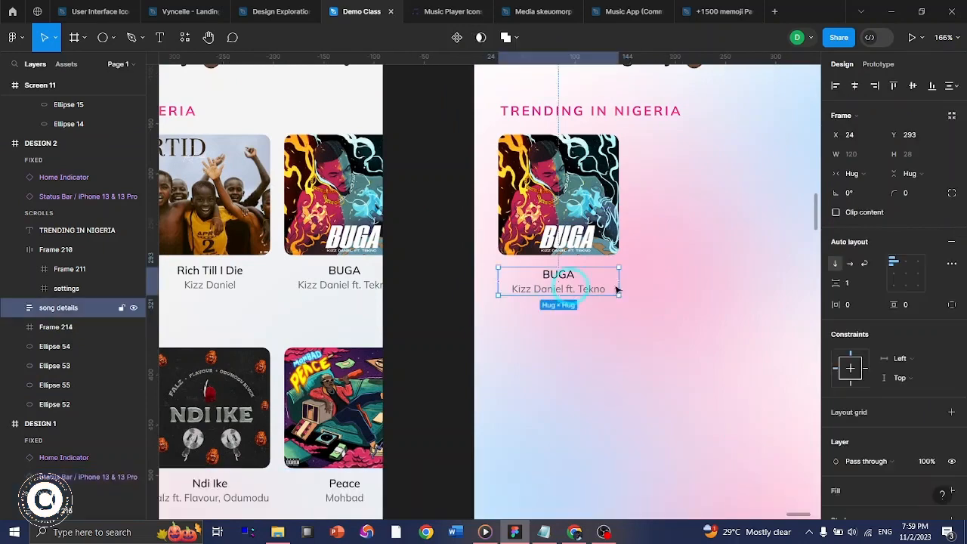
{"action": "key", "text": "Up"}
{"action": "key", "text": "Up"}
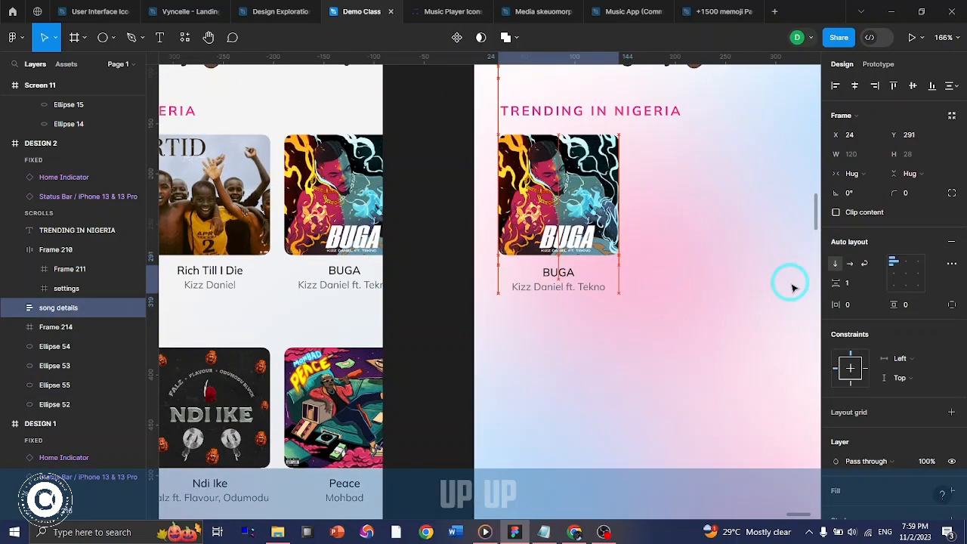
{"action": "key", "text": "alt"}
{"action": "key", "text": "Up"}
{"action": "key", "text": "Up"}
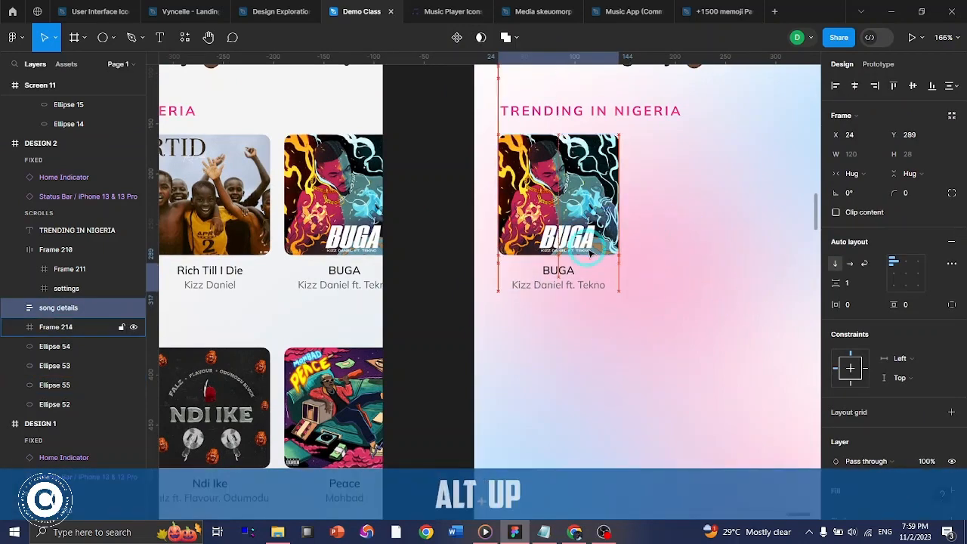
{"action": "key", "text": "ctrl"}
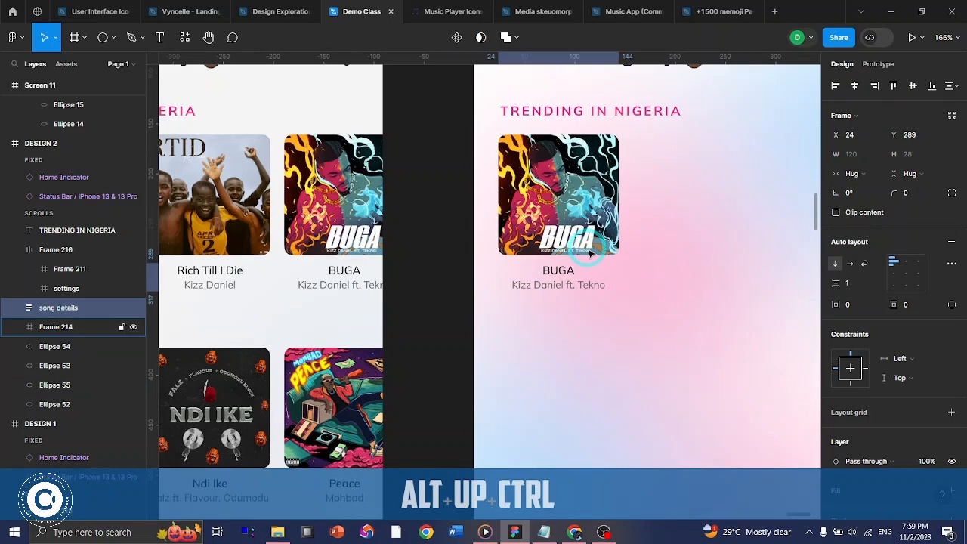
{"action": "scroll", "coordinate": [590, 253], "scroll_direction": "up", "scroll_amount": 5}
{"action": "key", "text": "alt"}
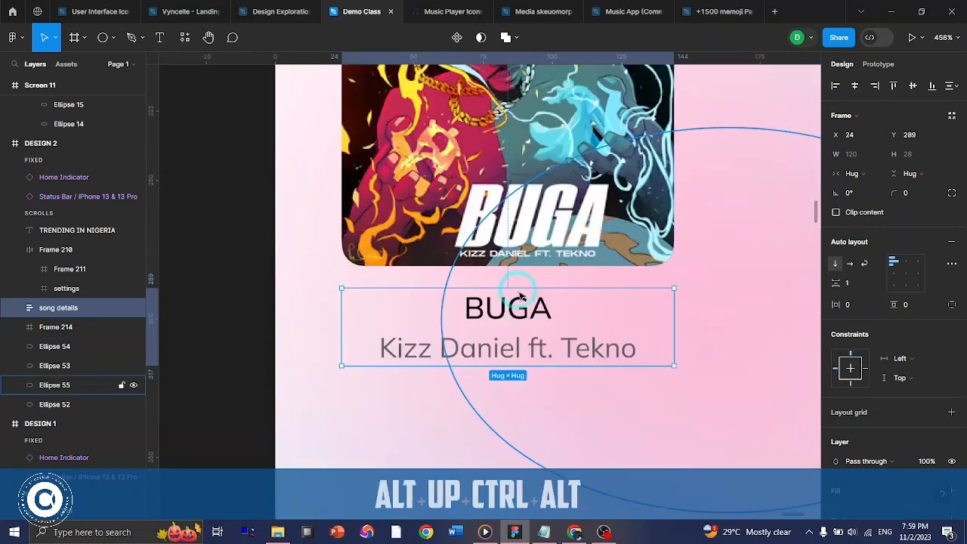
- Group the four background ellipses in DESIGN 2 and name the group BLURSSS
{"action": "key", "text": "ctrl"}
{"action": "scroll", "coordinate": [520, 296], "scroll_direction": "down", "scroll_amount": 10}
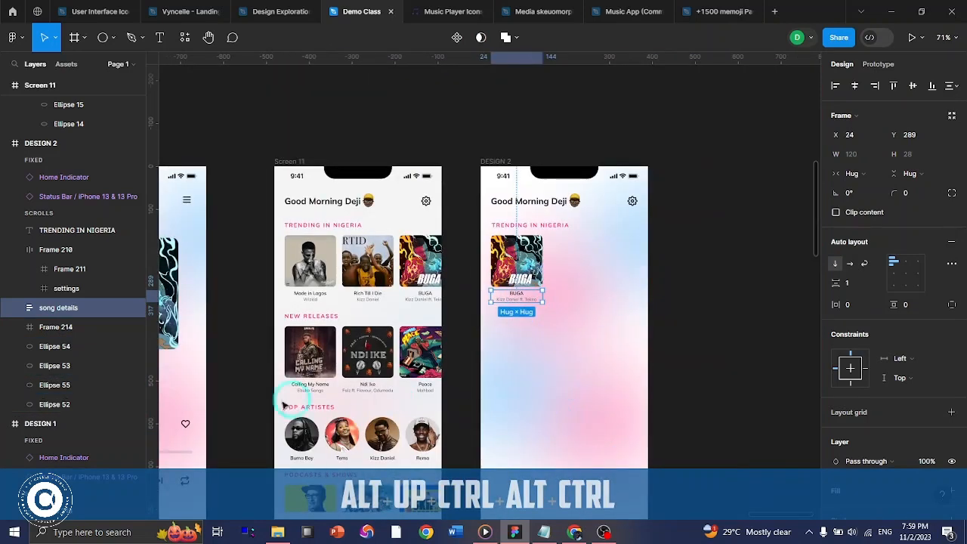
{"action": "left_click", "coordinate": [54, 346]}
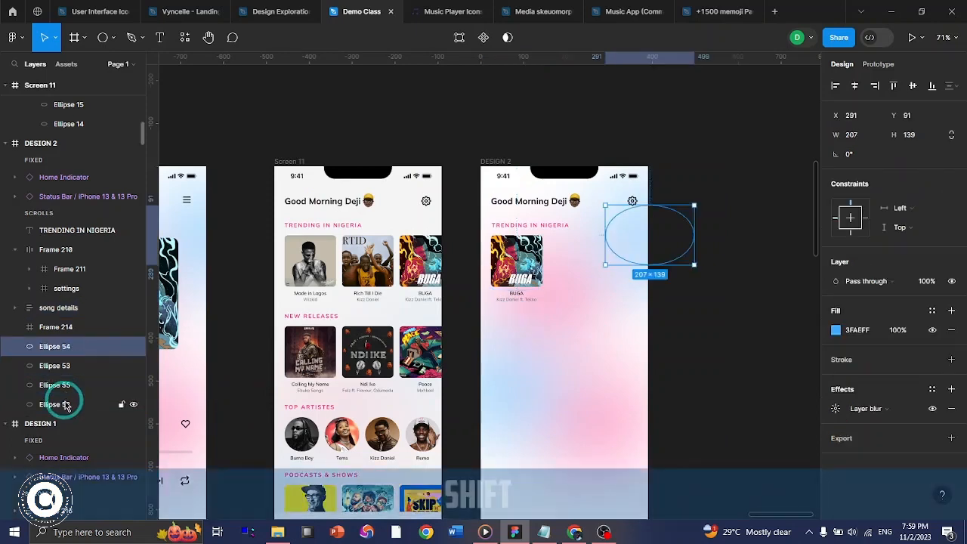
{"action": "left_click", "coordinate": [55, 404], "text": "shift"}
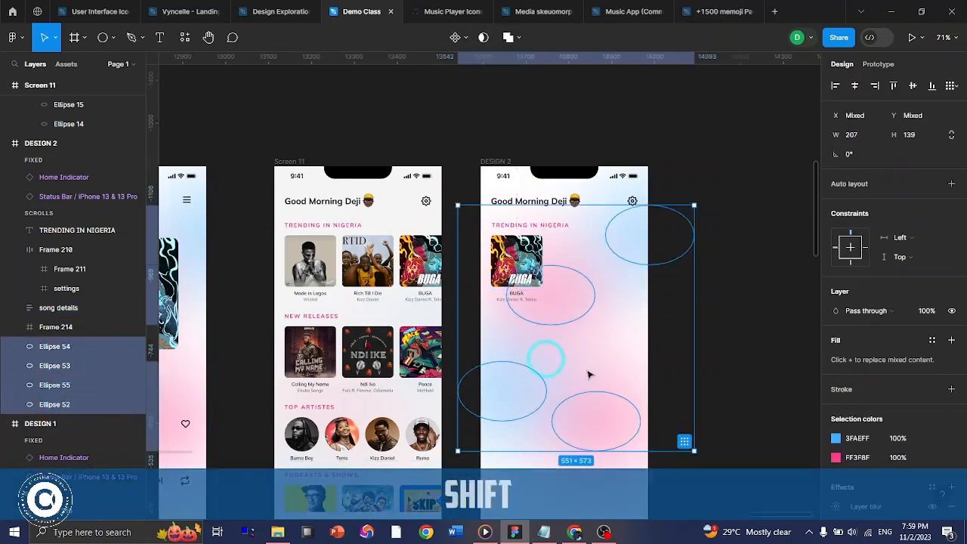
{"action": "left_click", "coordinate": [82, 348]}
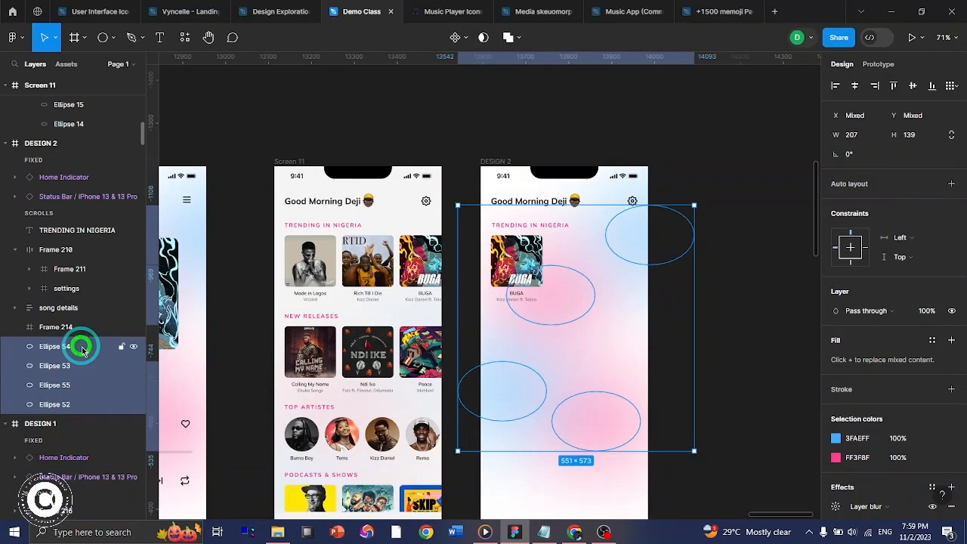
{"action": "key", "text": "ctrl+g"}
{"action": "key", "text": "Caps_Lock"}
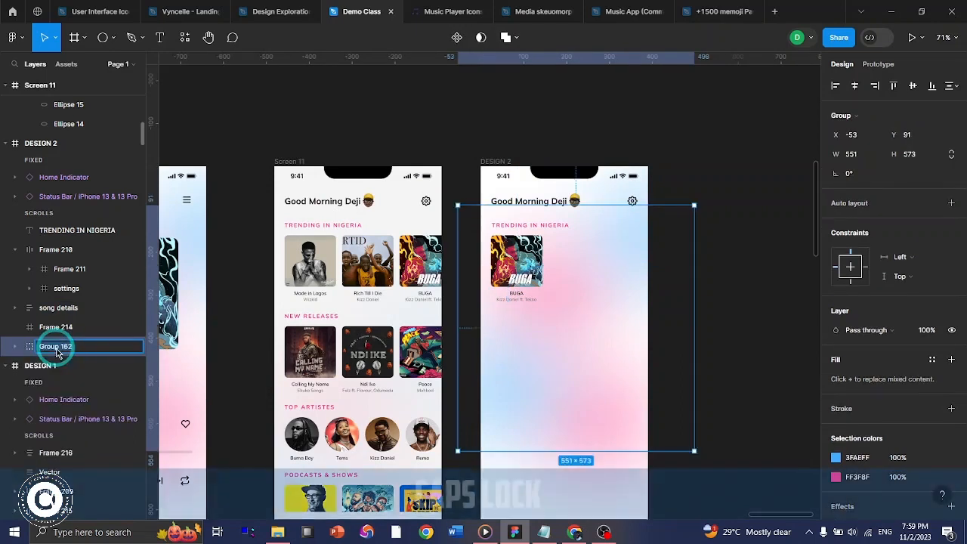
{"action": "type", "text": "BLURS"}
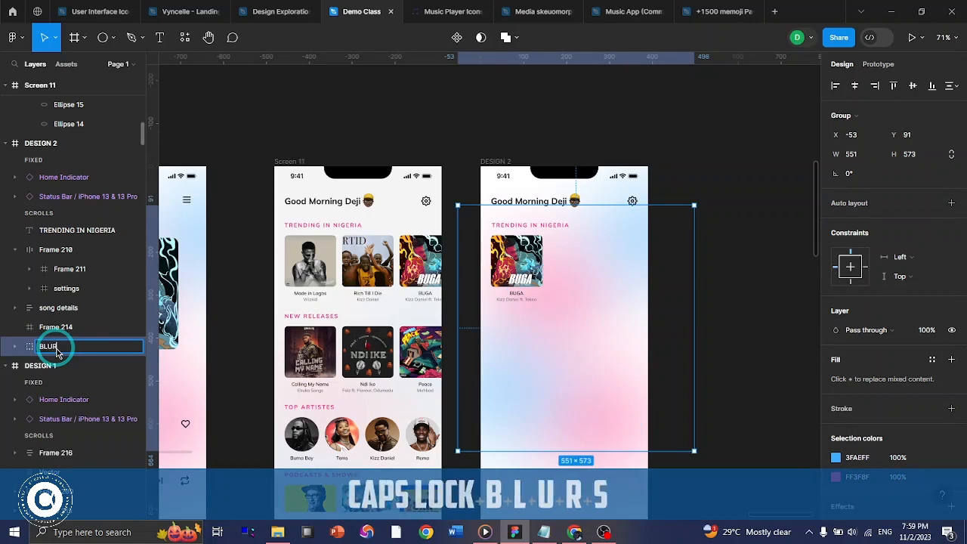
{"action": "type", "text": "SS"}
{"action": "key", "text": "Return"}
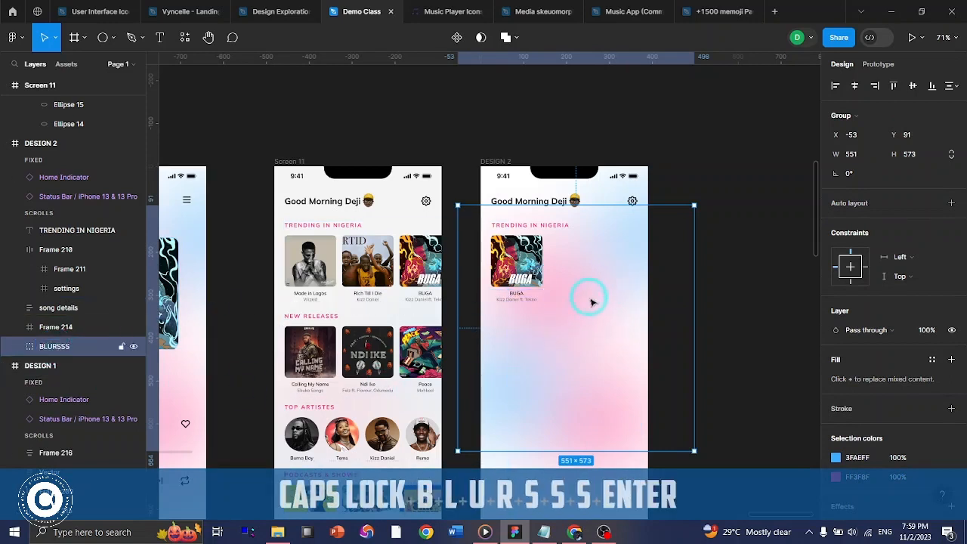
- Move the BLURSSS group straight down to about Y 254 in DESIGN 2
{"action": "scroll", "coordinate": [592, 302], "scroll_direction": "down", "scroll_amount": 1}
{"action": "left_click_drag", "start_coordinate": [605, 264], "coordinate": [658, 333]}
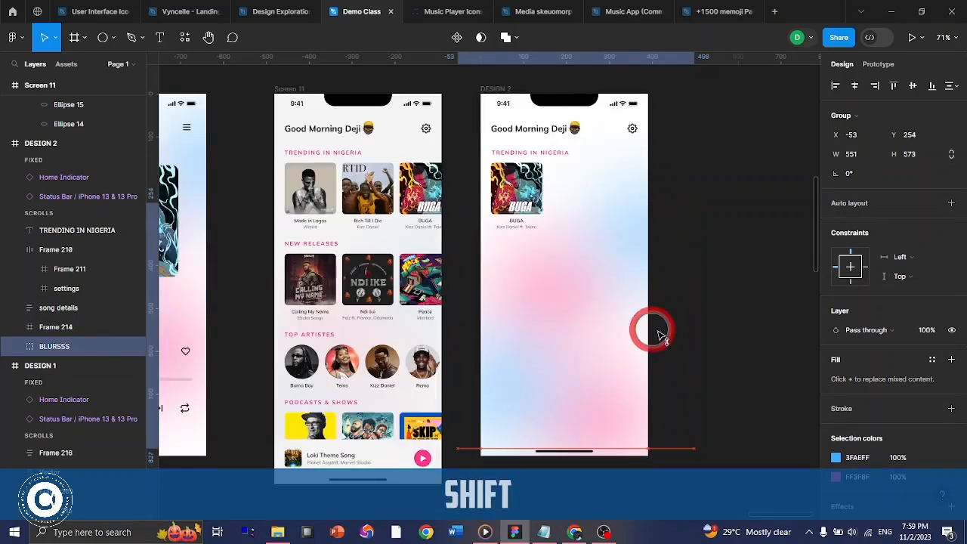
{"action": "left_click", "coordinate": [748, 406]}
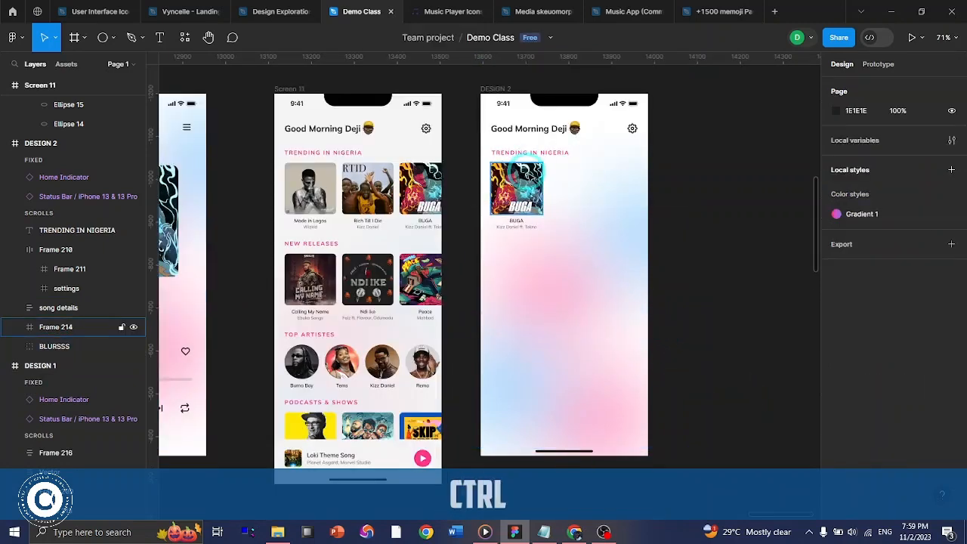
- Wrap the BUGA cover and its song details together in a new frame in DESIGN 2
{"action": "scroll", "coordinate": [527, 169], "scroll_direction": "up", "scroll_amount": 3}
{"action": "left_click", "coordinate": [547, 148], "text": "ctrl"}
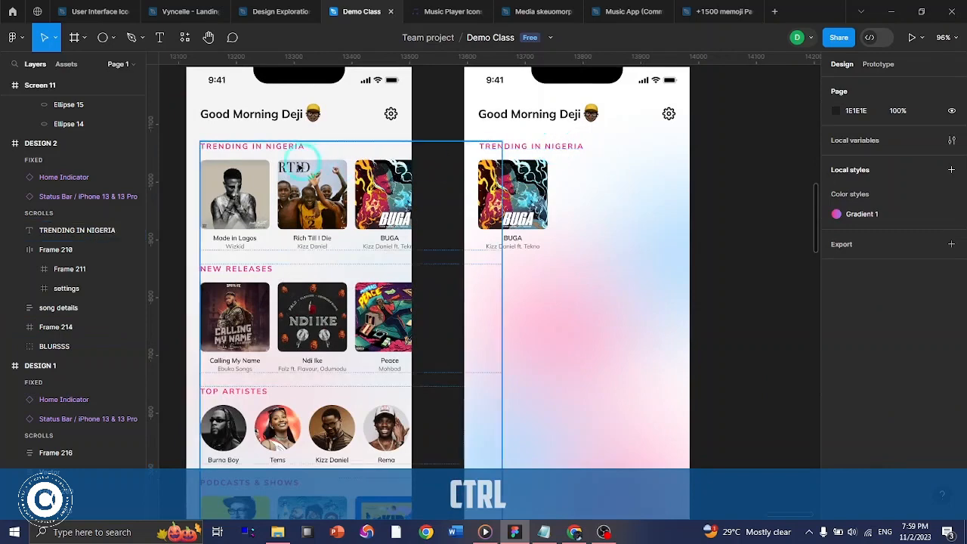
{"action": "left_click", "coordinate": [586, 181]}
{"action": "left_click", "coordinate": [535, 176]}
{"action": "left_click", "coordinate": [508, 193]}
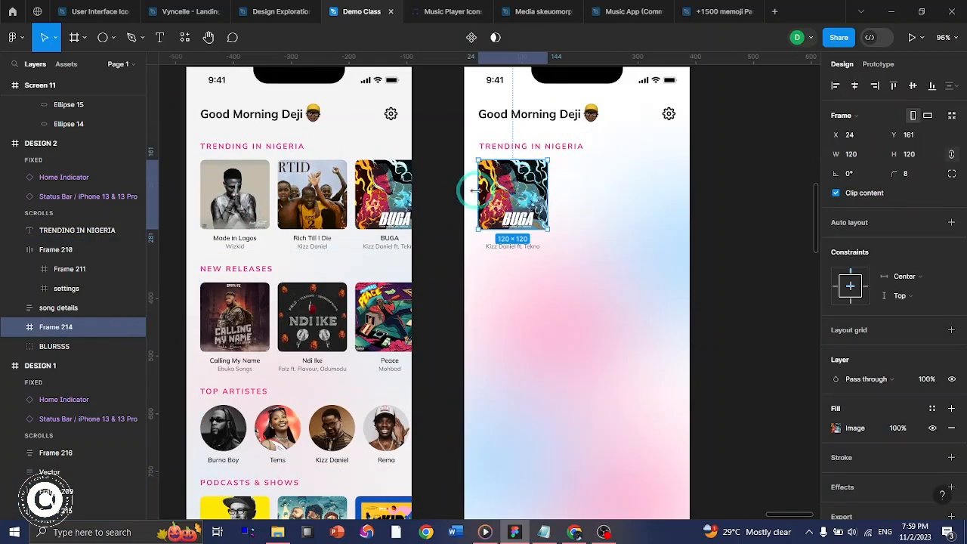
{"action": "scroll", "coordinate": [533, 225], "scroll_direction": "up", "scroll_amount": 5}
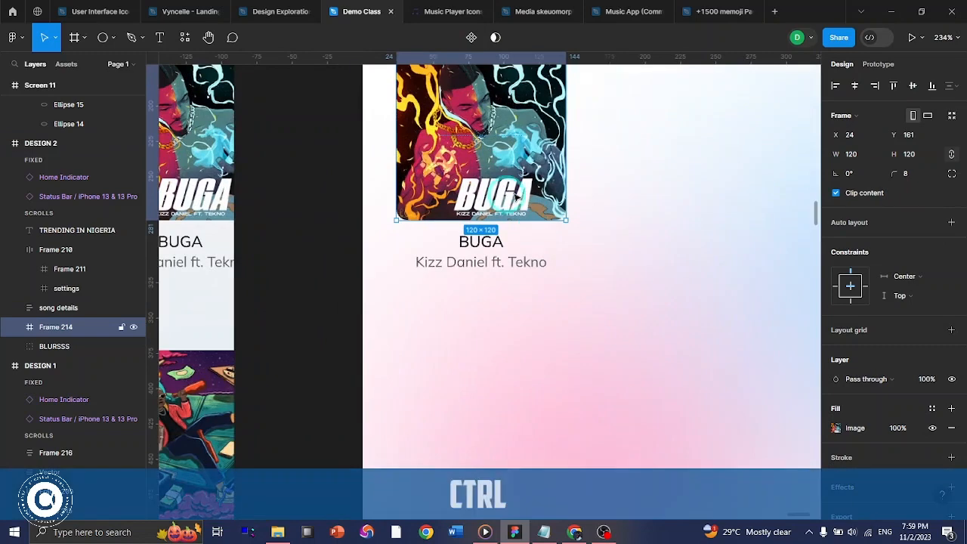
{"action": "scroll", "coordinate": [516, 193], "scroll_direction": "up", "scroll_amount": 3}
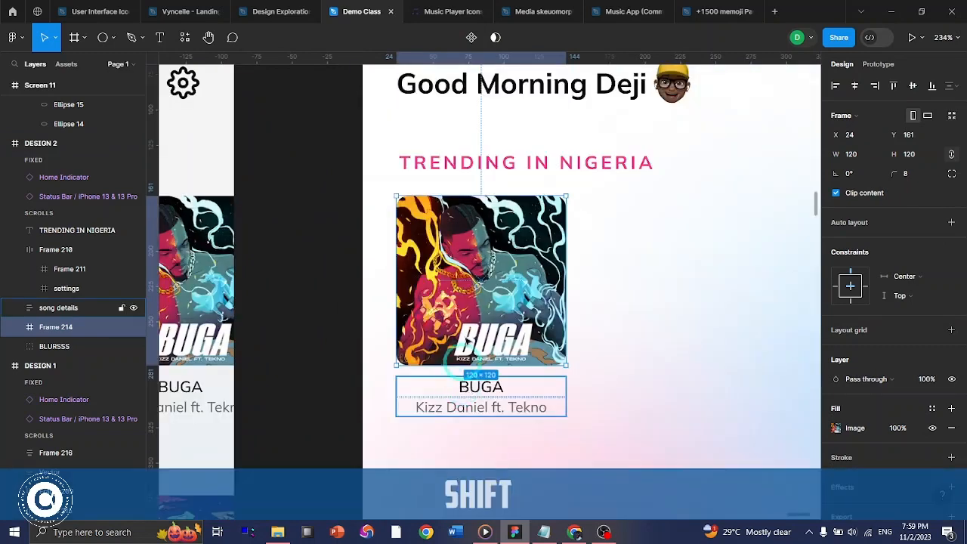
{"action": "left_click", "coordinate": [472, 385], "text": "shift"}
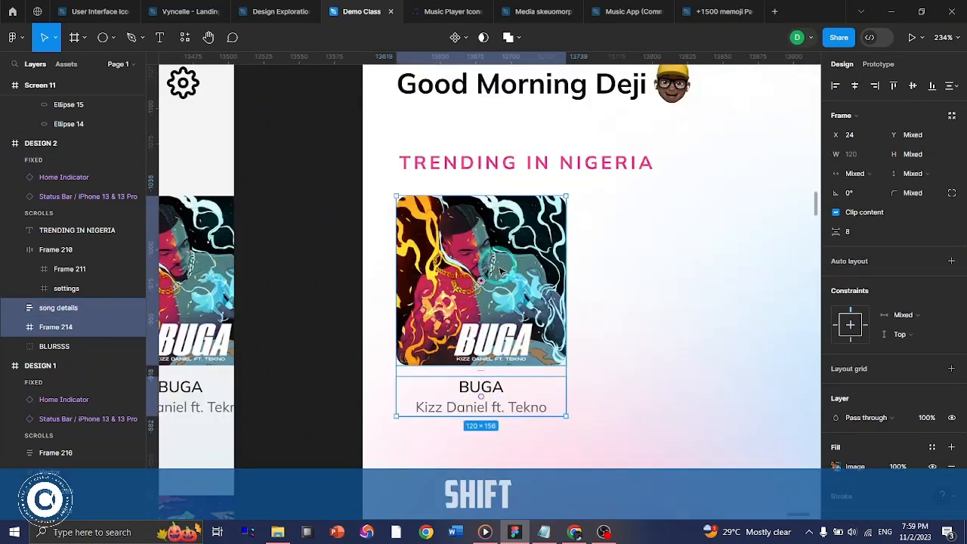
{"action": "right_click", "coordinate": [500, 270]}
{"action": "left_click", "coordinate": [524, 298]}
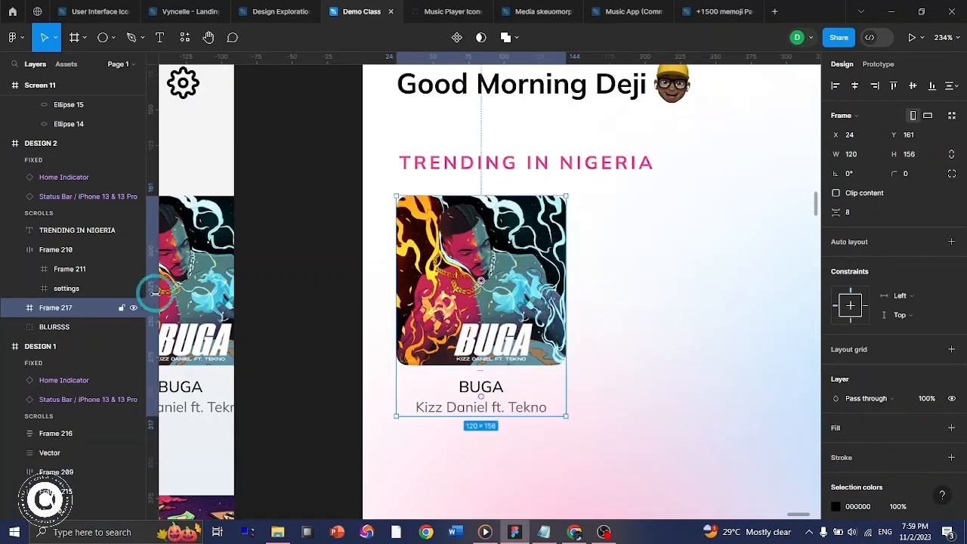
- Rename the new frame around the BUGA cover and details as SONG 1
{"action": "double_click", "coordinate": [45, 307]}
{"action": "type", "text": "So"}
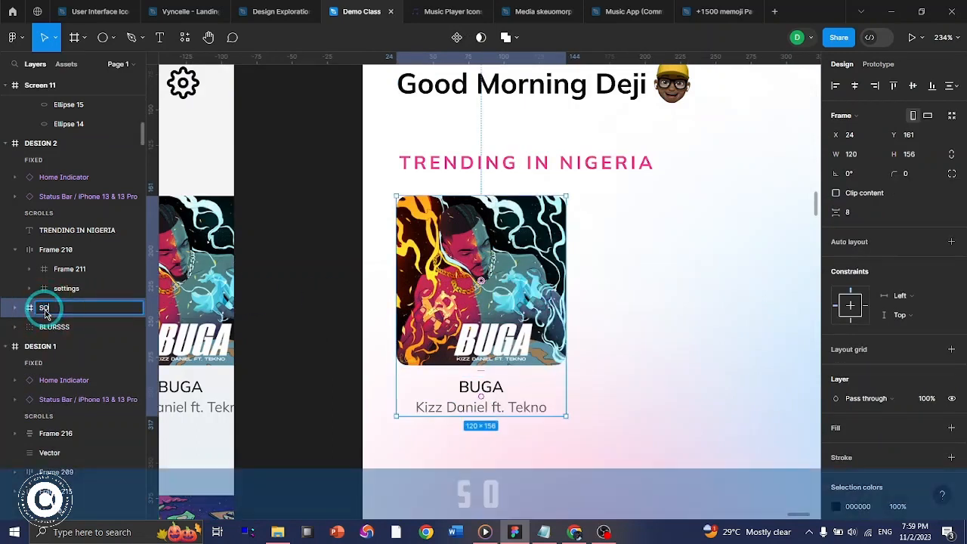
{"action": "type", "text": "nG 1"}
{"action": "key", "text": "Return"}
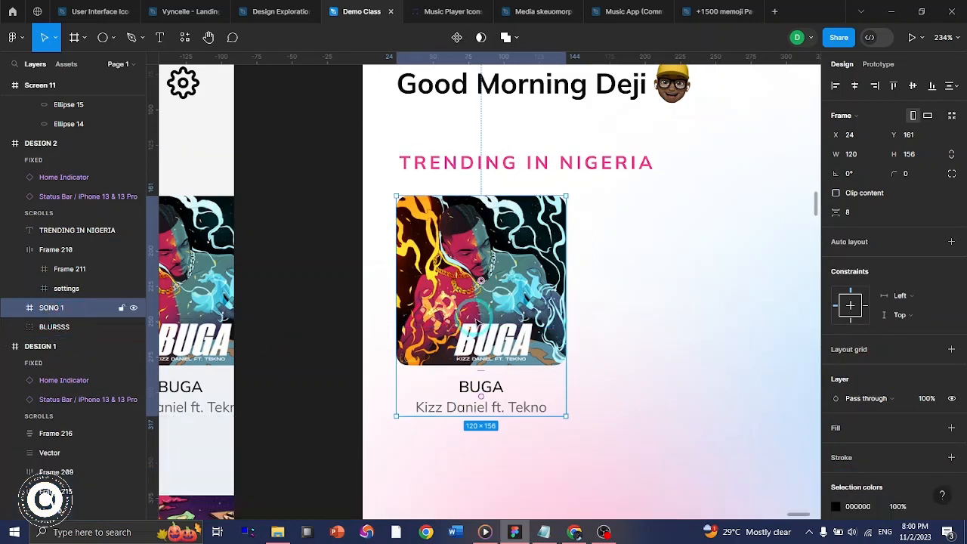
{"action": "key", "text": "ctrl+v"}
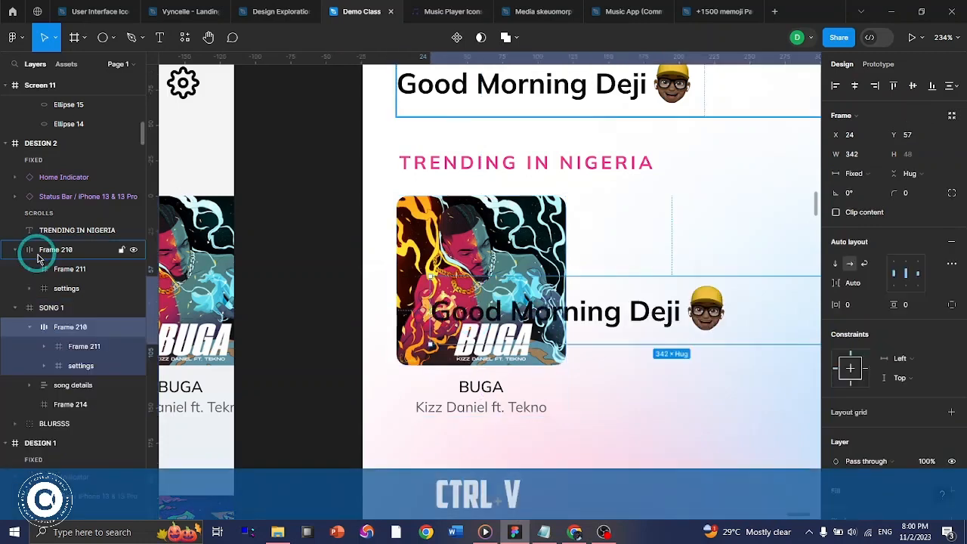
{"action": "left_click", "coordinate": [24, 252]}
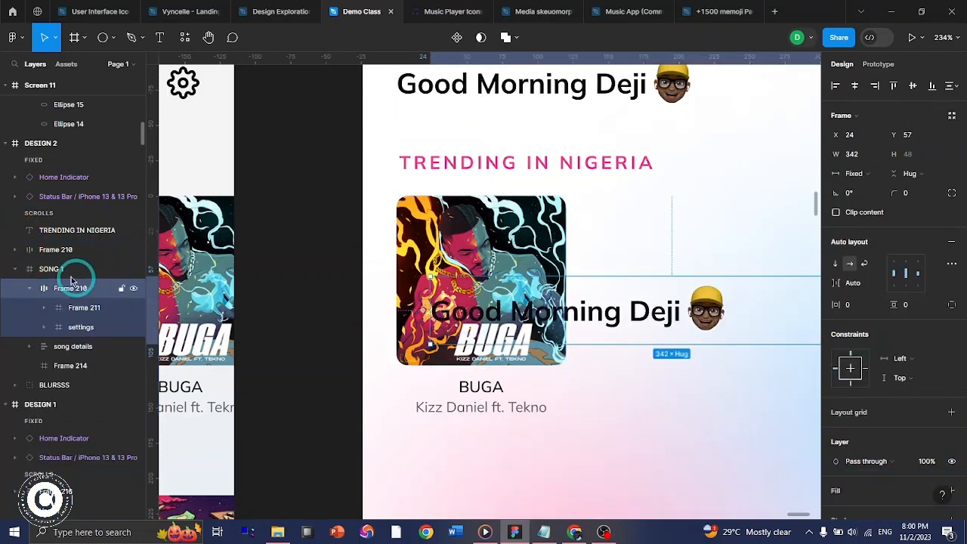
{"action": "key", "text": "ctrl+z"}
- Duplicate the SONG 1 frame and move the copy straight right to X 162, beside the original card
{"action": "key", "text": "ctrl+c"}
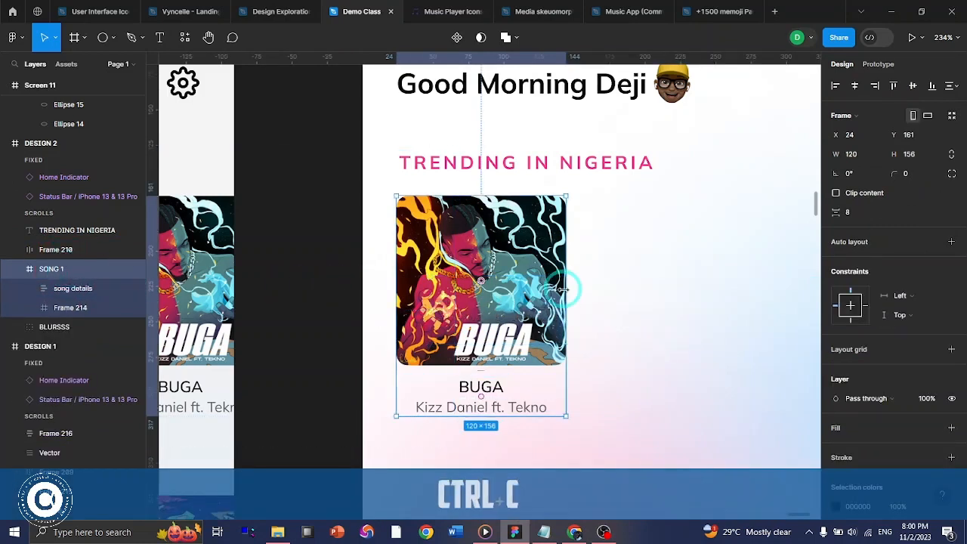
{"action": "key", "text": "ctrl+v"}
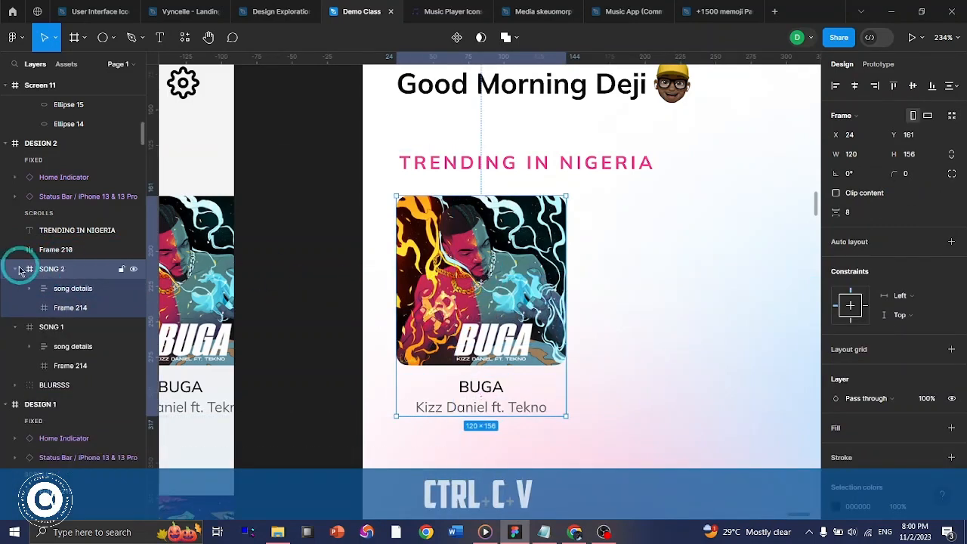
{"action": "left_click", "coordinate": [20, 270]}
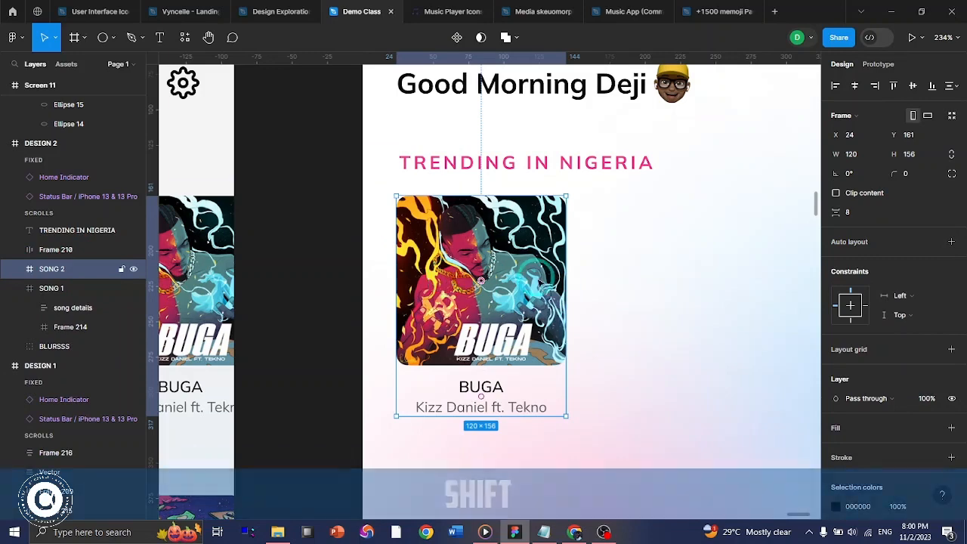
{"action": "left_click_drag", "start_coordinate": [480, 280], "coordinate": [643, 283]}
{"action": "scroll", "coordinate": [531, 301], "scroll_direction": "right", "scroll_amount": 3}
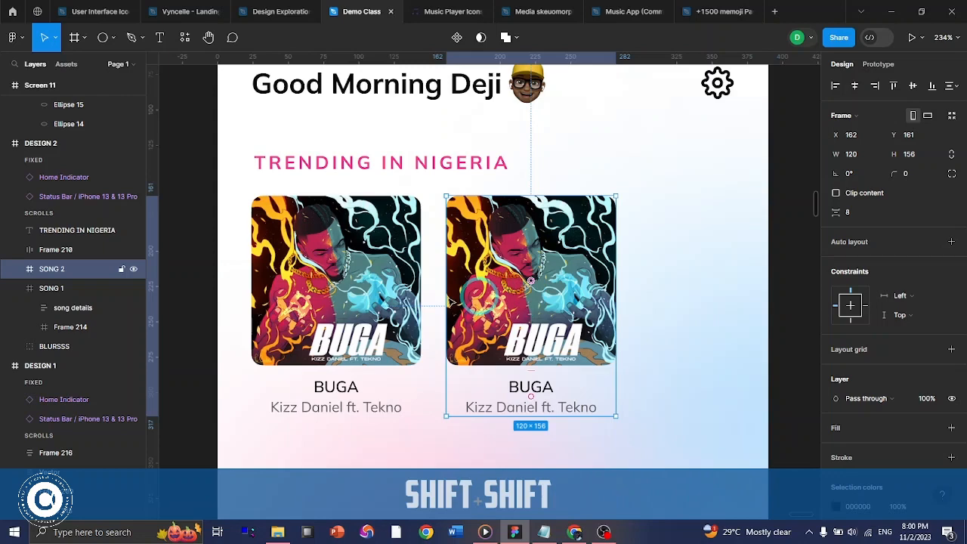
- Add auto layout to both the SONG 2 and SONG 1 frames
{"action": "left_click", "coordinate": [18, 288]}
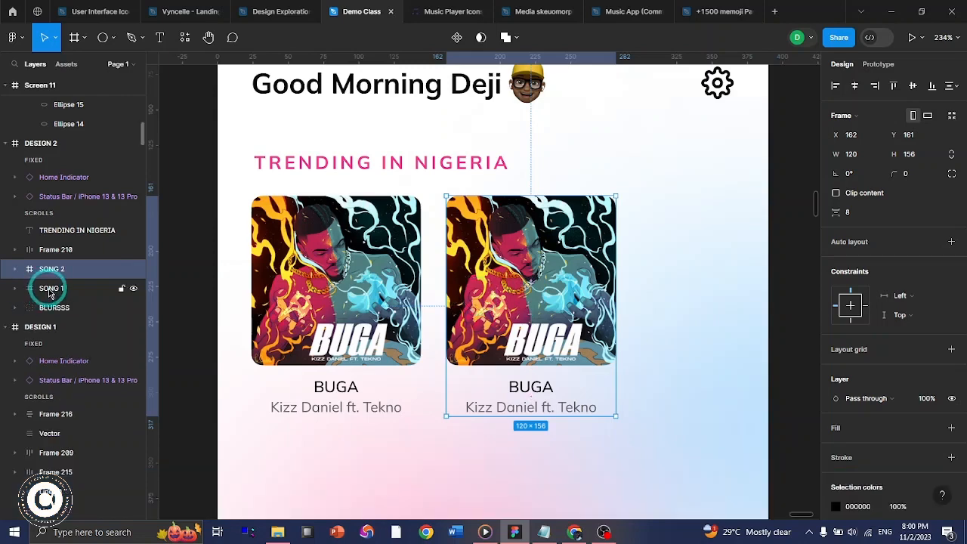
{"action": "key", "text": "shift+a"}
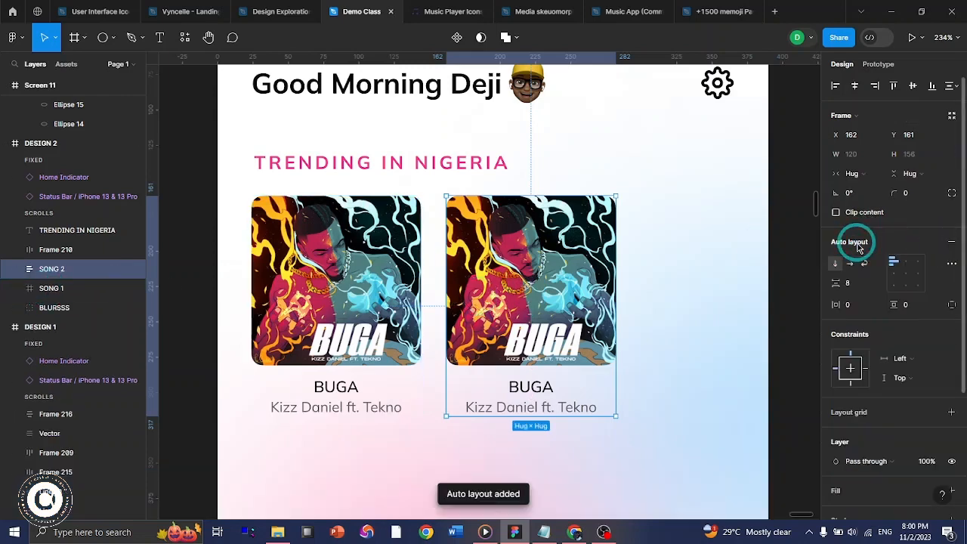
{"action": "left_click", "coordinate": [72, 288]}
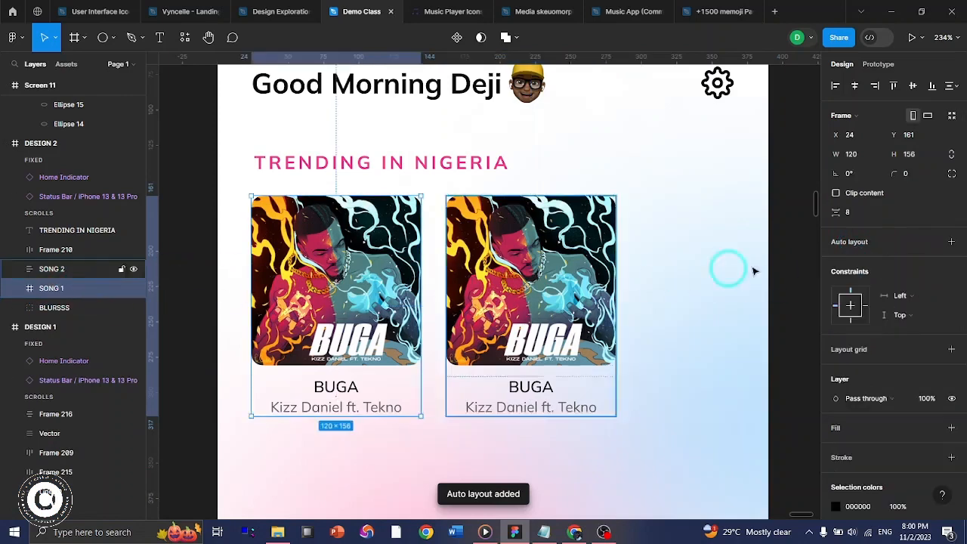
{"action": "key", "text": "shift+a"}
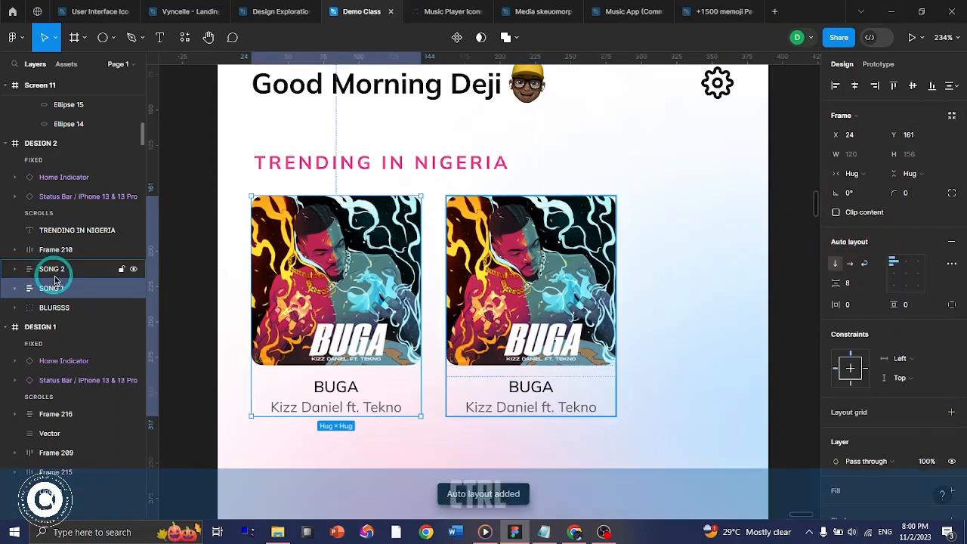
- Frame SONG 1 and SONG 2 together as a horizontal auto layout with 14 spacing between the cards
{"action": "left_click", "coordinate": [58, 270], "text": "ctrl"}
{"action": "right_click", "coordinate": [61, 274]}
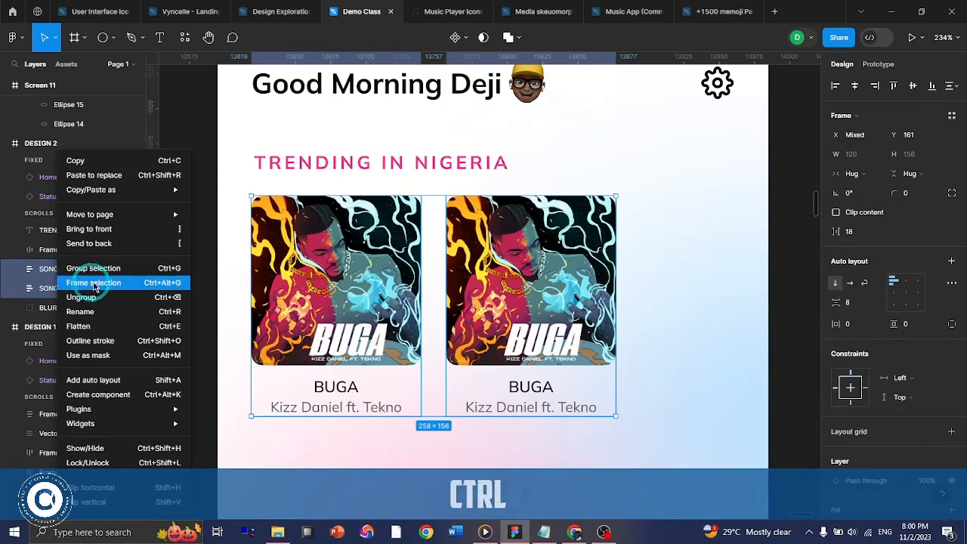
{"action": "left_click", "coordinate": [94, 284]}
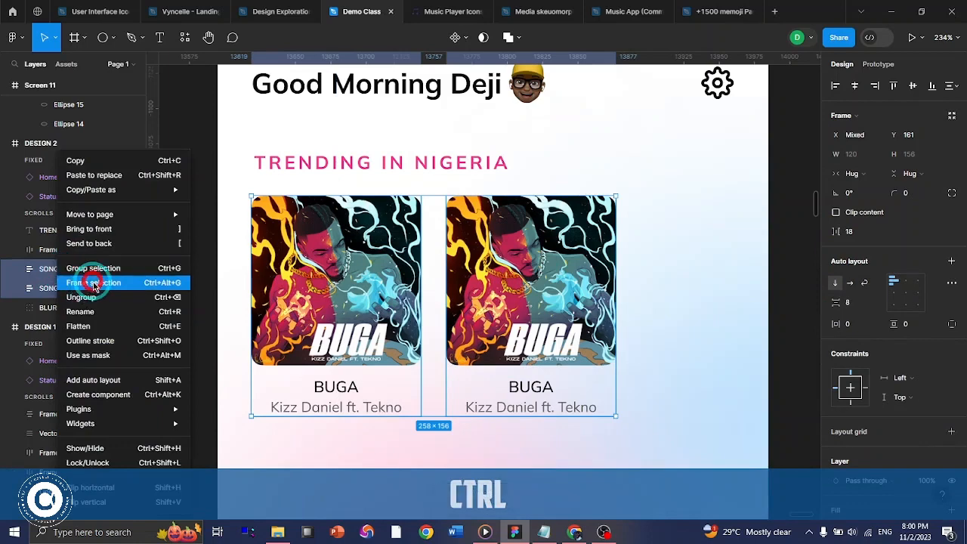
{"action": "key", "text": "shift+a"}
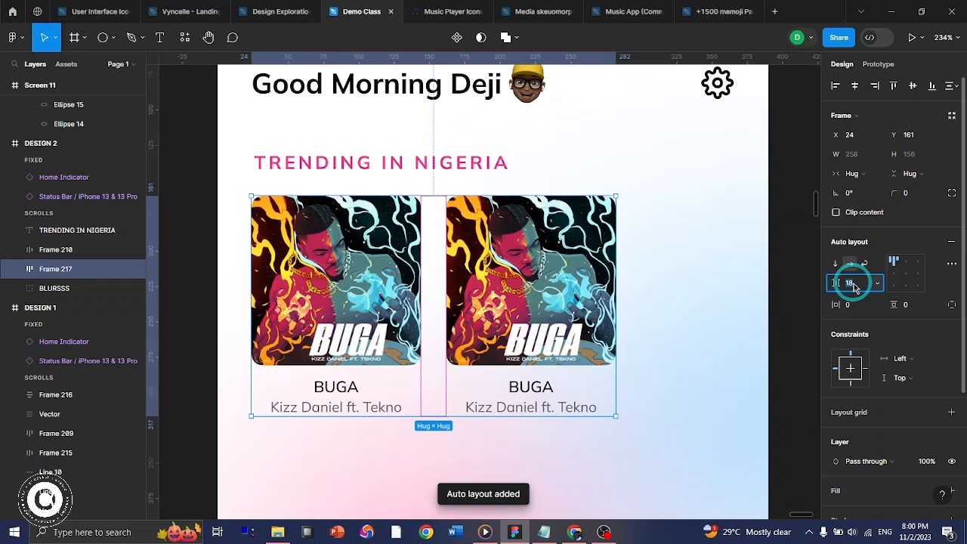
{"action": "type", "text": "14"}
{"action": "key", "text": "Return"}
- Rename the frame holding the two song cards as CAROUSEL 1
{"action": "left_click", "coordinate": [42, 270]}
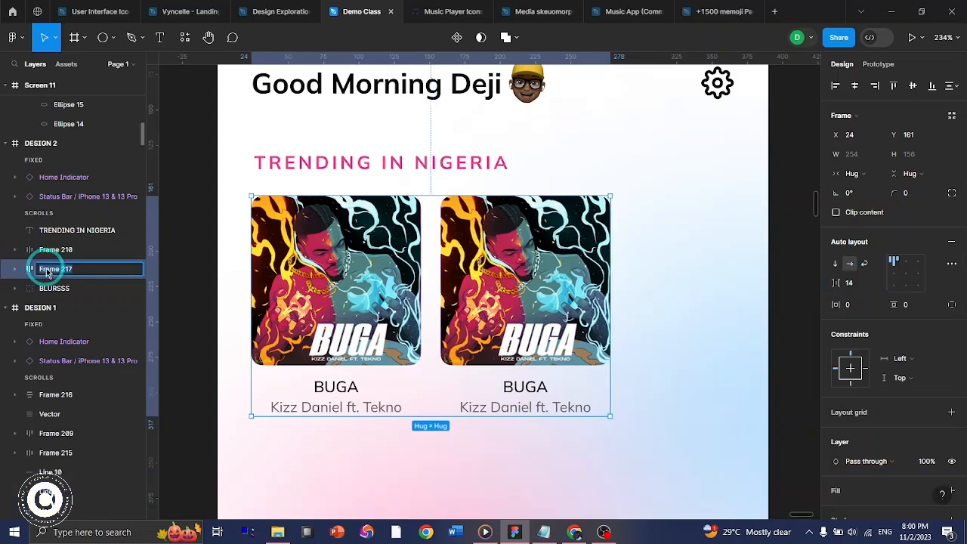
{"action": "type", "text": "C"}
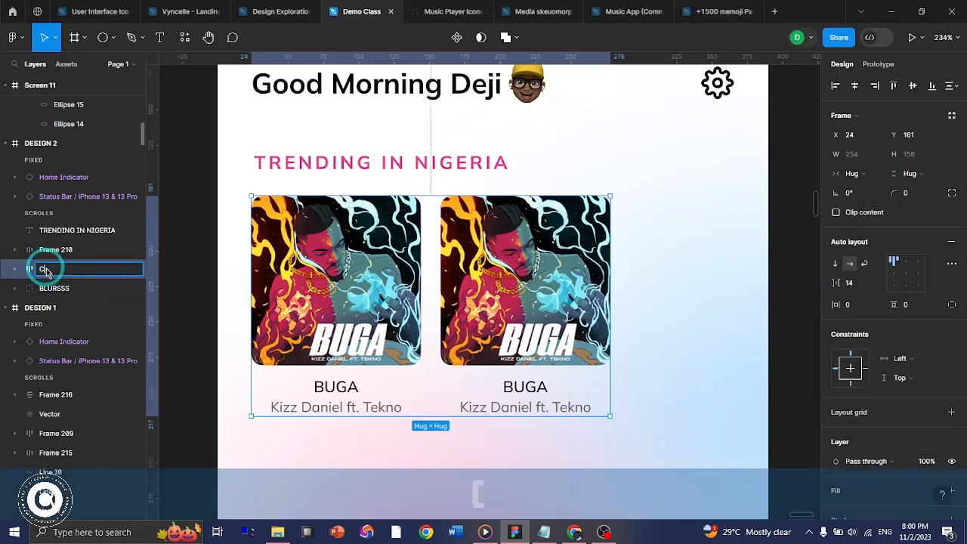
{"action": "type", "text": "AROUSEL"}
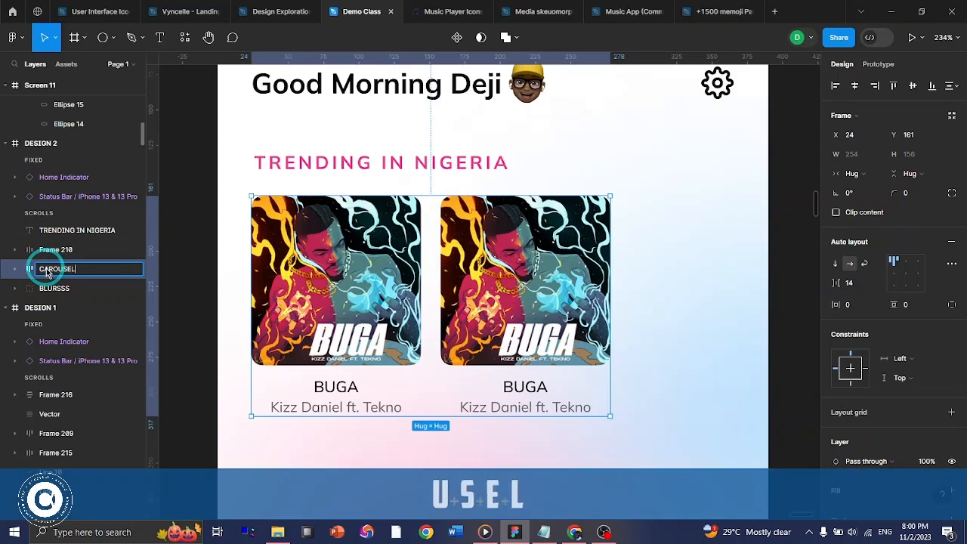
{"action": "key", "text": "Return"}
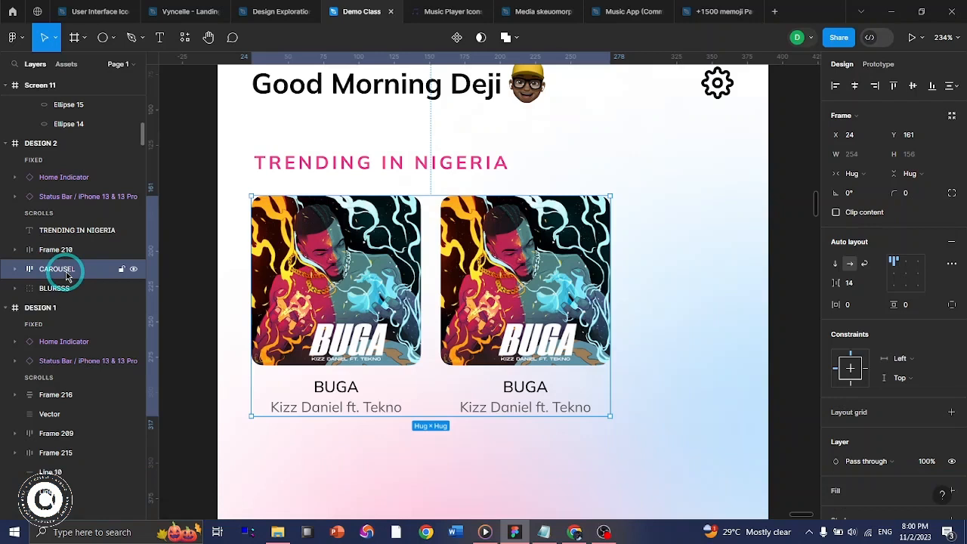
{"action": "key", "text": "Right"}
{"action": "type", "text": "1"}
{"action": "key", "text": "Return"}
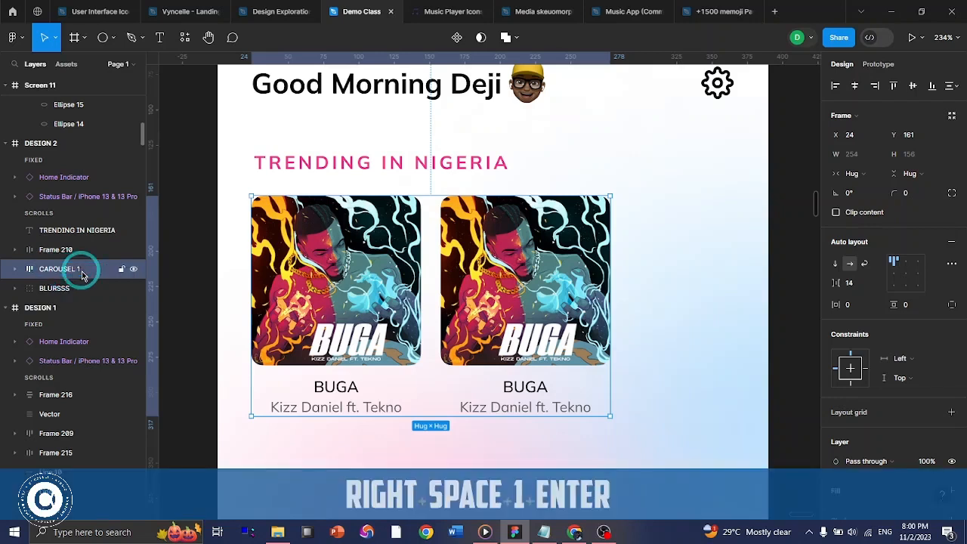
{"action": "left_click", "coordinate": [15, 270]}
{"action": "left_click", "coordinate": [12, 270]}
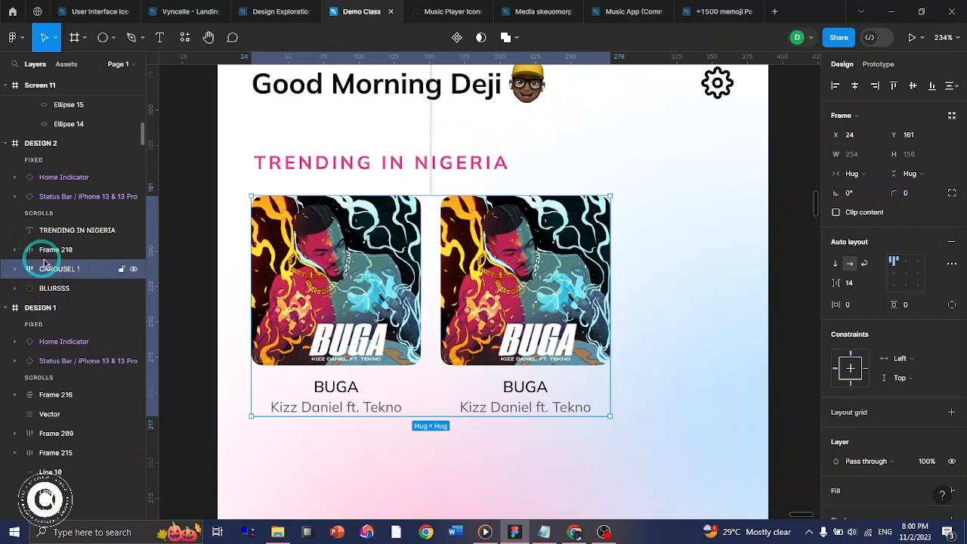
- Move the greeting header's Frame 210 above TRENDING IN NIGERIA in the layer order and rename it Good Morning
{"action": "left_click_drag", "start_coordinate": [42, 251], "coordinate": [55, 235]}
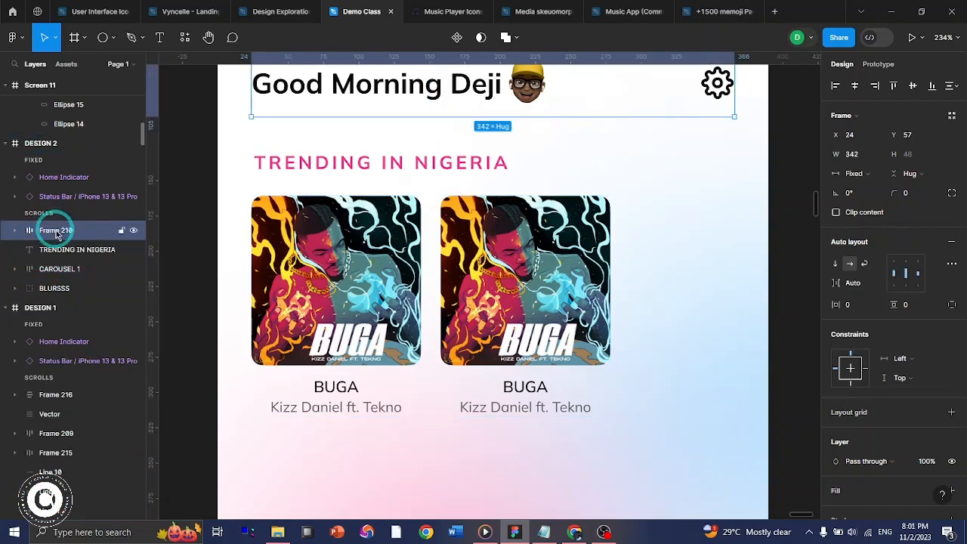
{"action": "scroll", "coordinate": [406, 227], "scroll_direction": "up", "scroll_amount": 2}
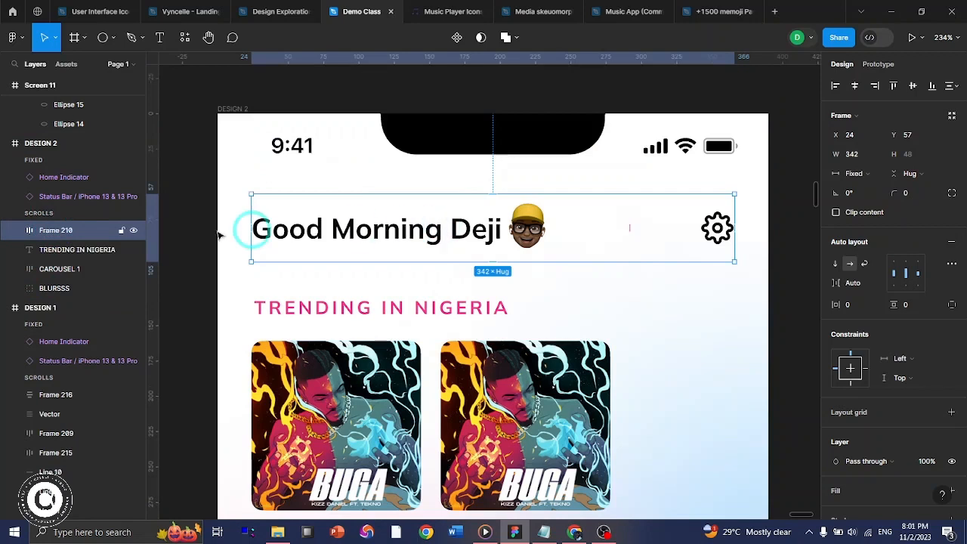
{"action": "double_click", "coordinate": [59, 235]}
{"action": "type", "text": "Good Morning"}
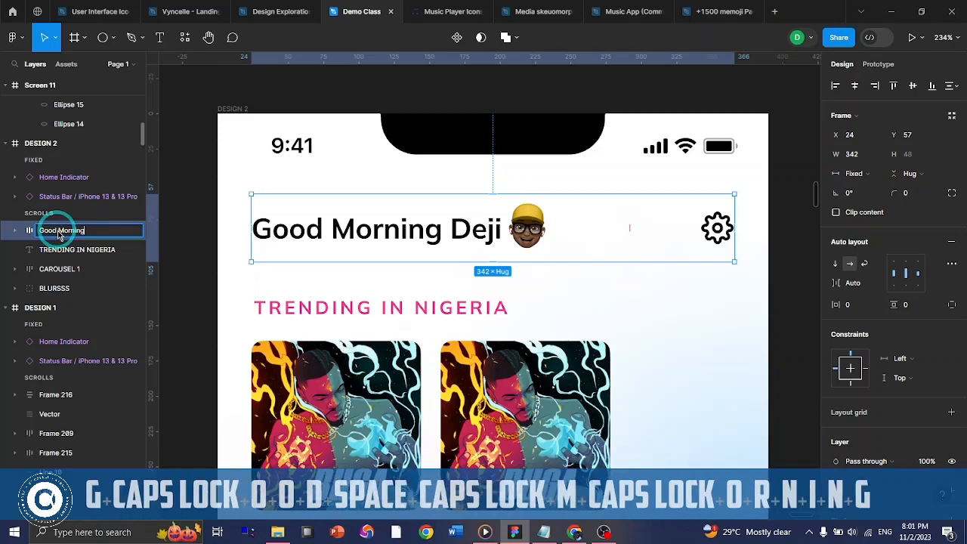
{"action": "key", "text": "ctrl+Return"}
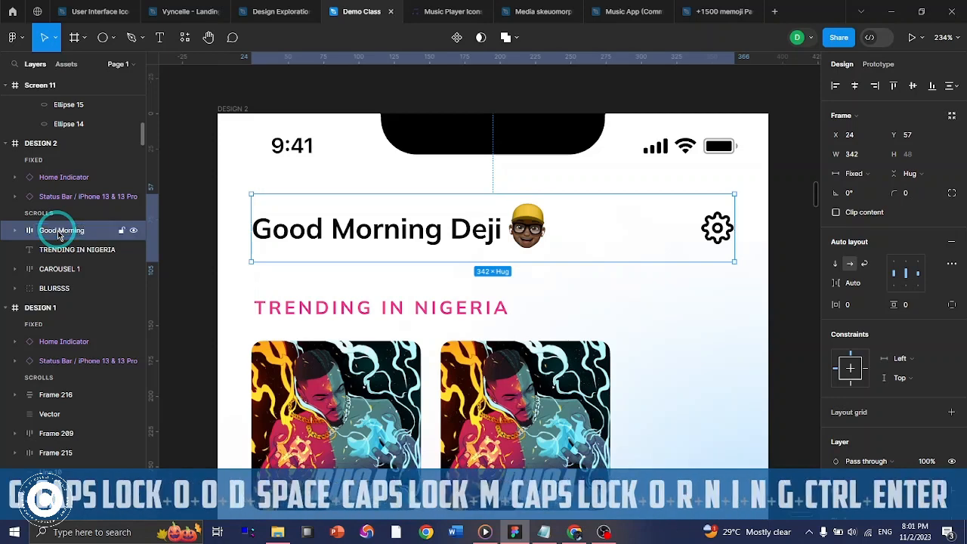
- Duplicate the SONG 2 card inside the CAROUSEL 1 frame
{"action": "left_click", "coordinate": [98, 253]}
{"action": "left_click", "coordinate": [97, 272]}
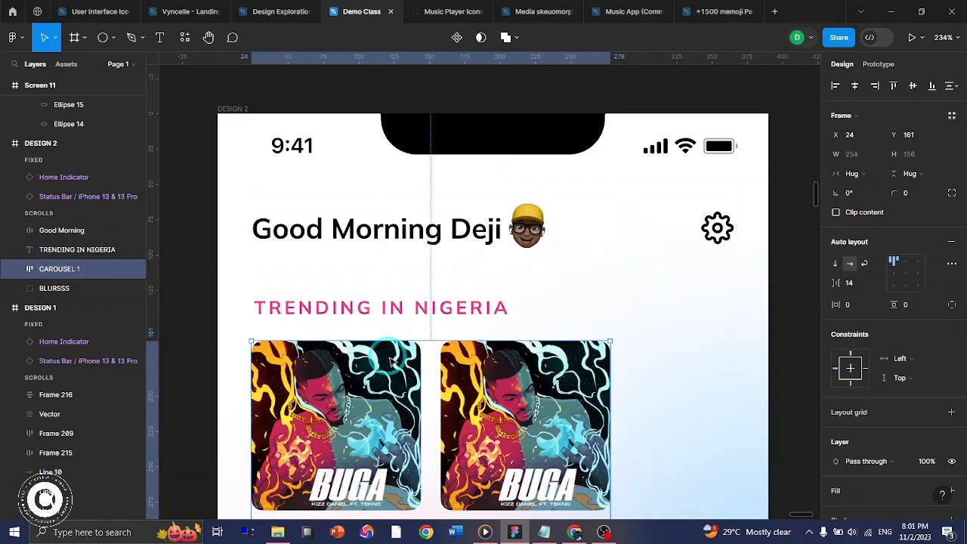
{"action": "scroll", "coordinate": [389, 361], "scroll_direction": "down", "scroll_amount": 2}
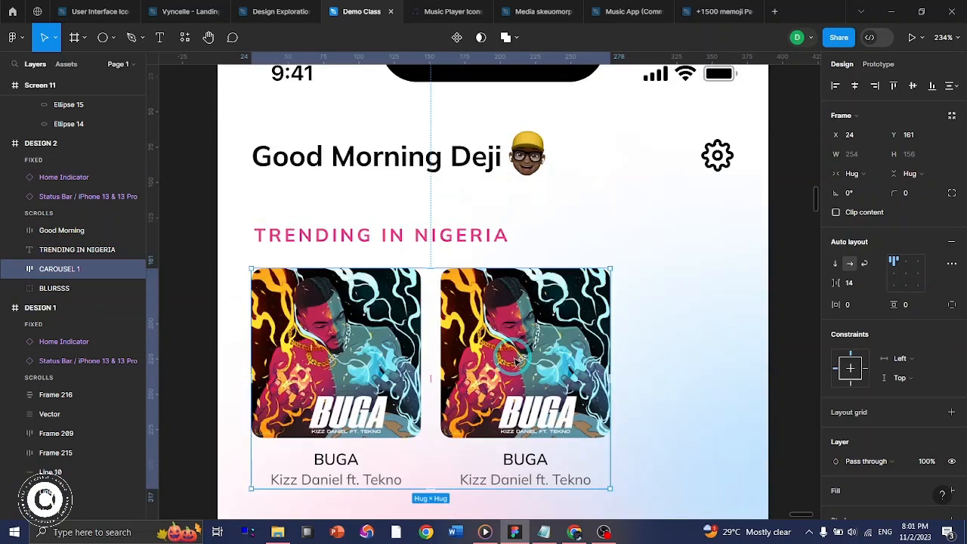
{"action": "left_click", "coordinate": [16, 270]}
{"action": "left_click", "coordinate": [59, 308]}
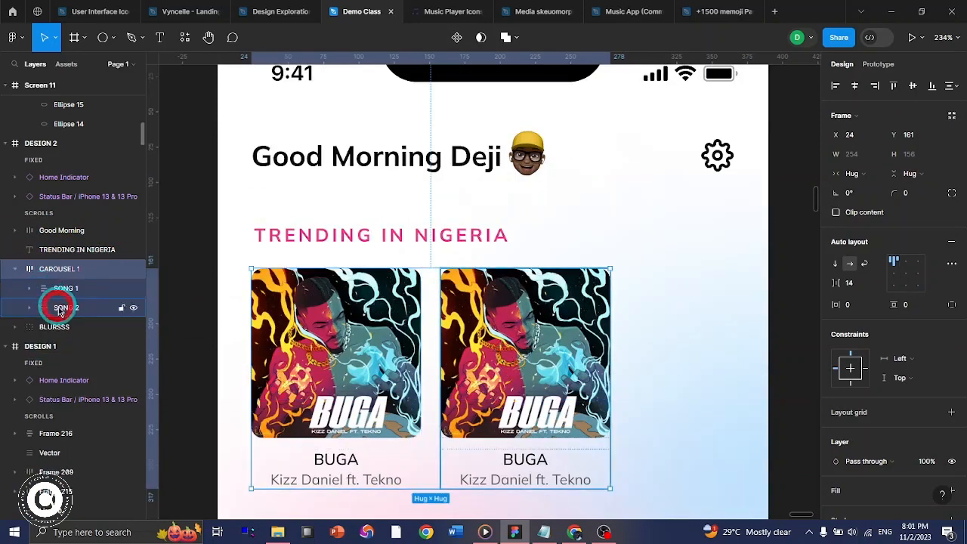
{"action": "key", "text": "ctrl+c"}
{"action": "key", "text": "ctrl+v"}
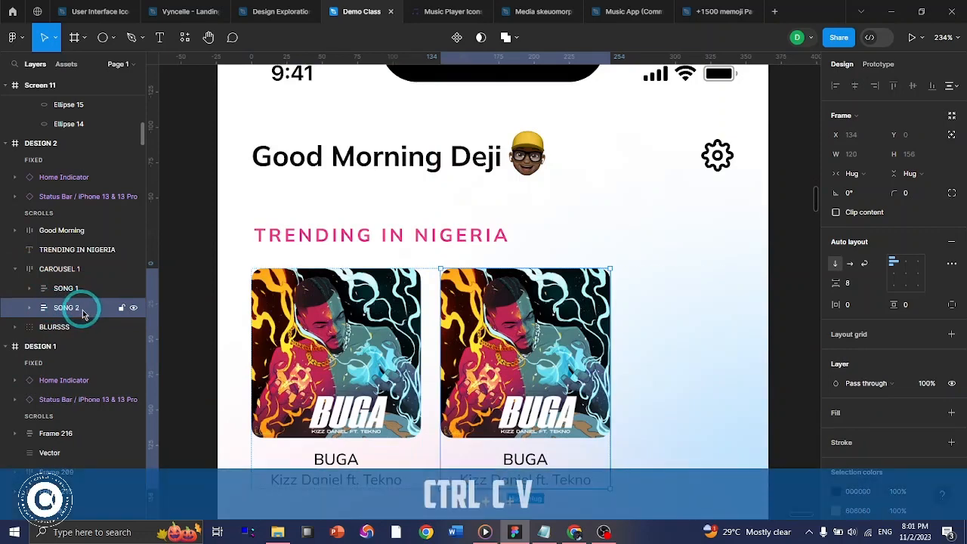
- Replace the cover image of the SONG 2 card in CAROUSEL 1 with the RTID album artwork file
{"action": "left_click", "coordinate": [59, 270]}
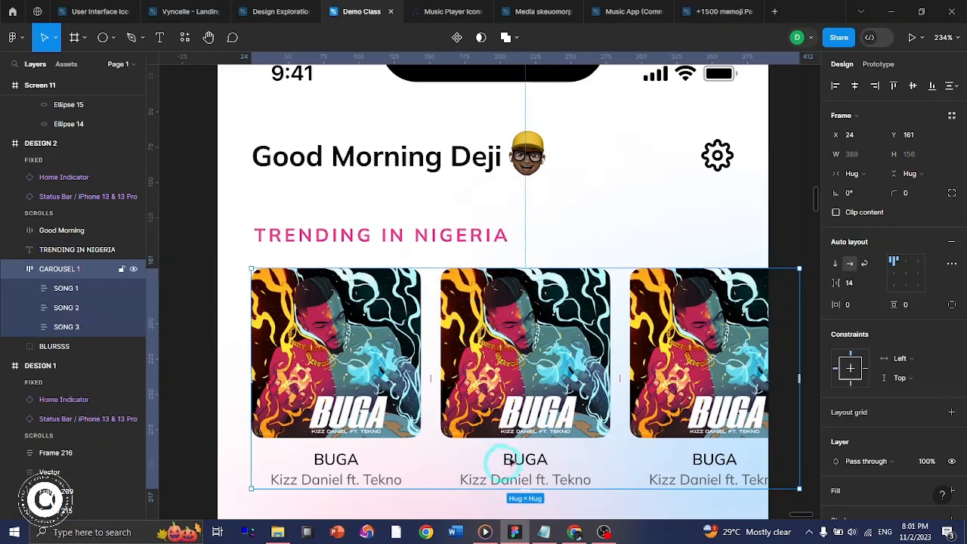
{"action": "scroll", "coordinate": [521, 359], "scroll_direction": "down", "scroll_amount": 2}
{"action": "left_click", "coordinate": [532, 277], "text": "ctrl"}
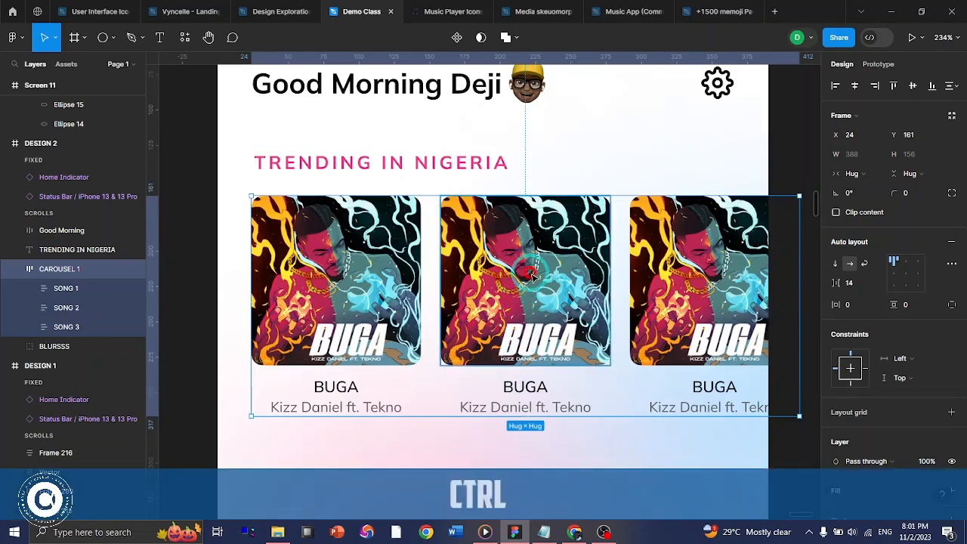
{"action": "double_click", "coordinate": [532, 276], "text": "ctrl"}
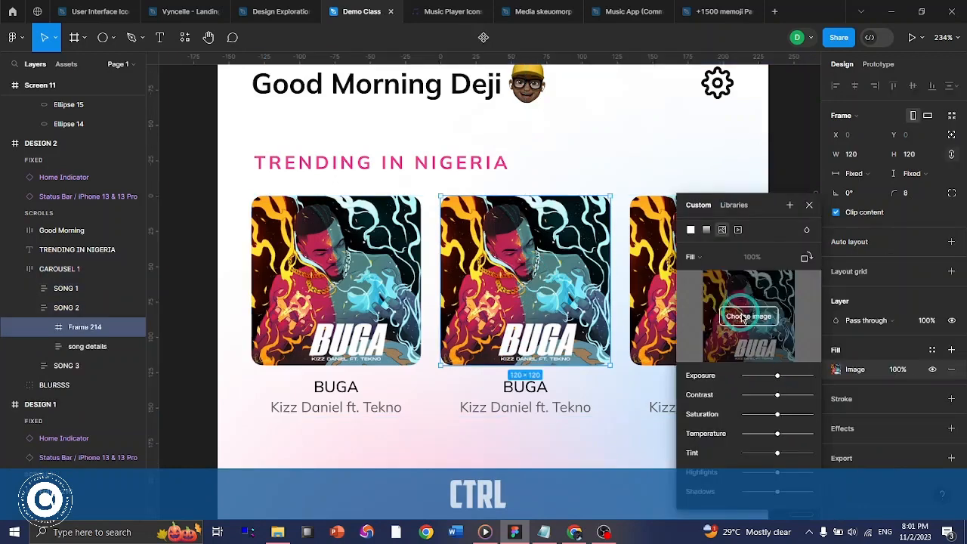
{"action": "left_click", "coordinate": [746, 317]}
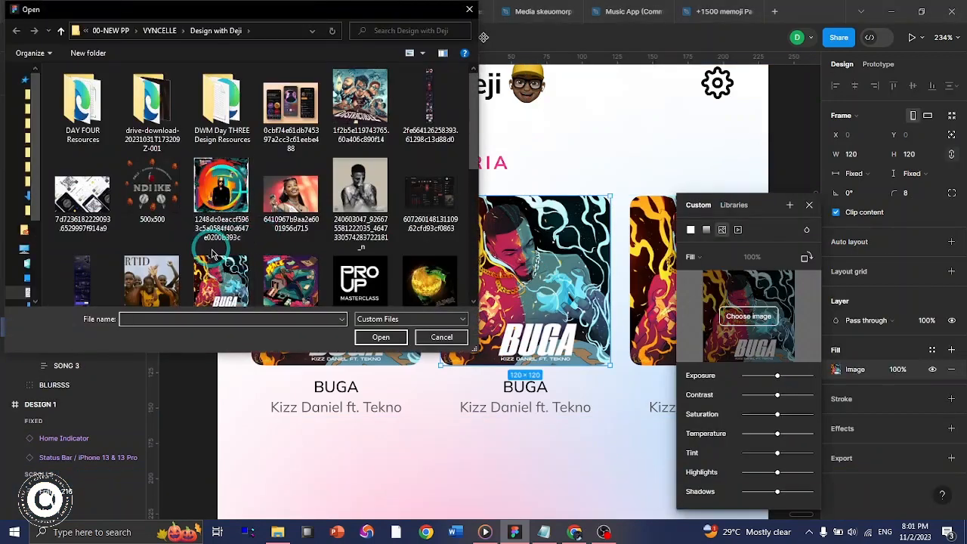
{"action": "left_click", "coordinate": [150, 278]}
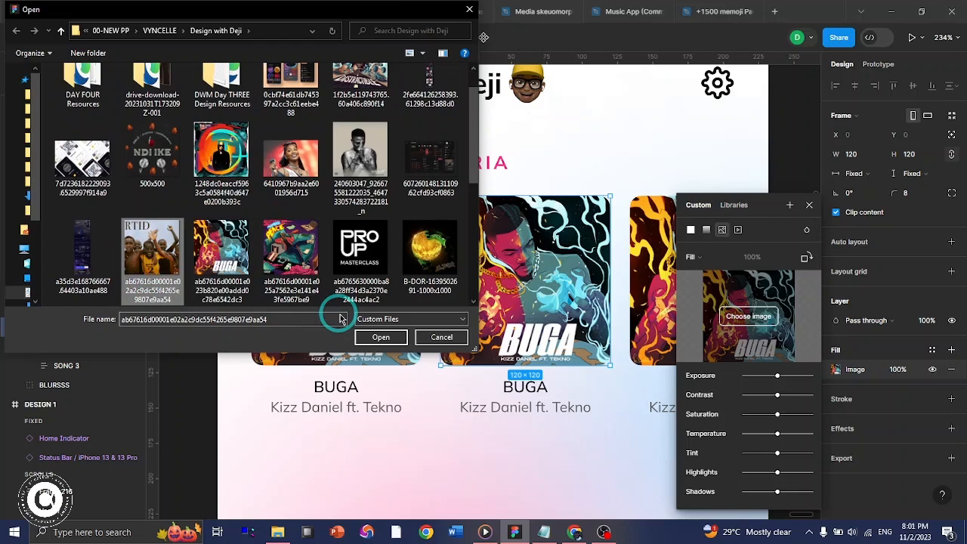
{"action": "left_click", "coordinate": [381, 337]}
{"action": "left_click", "coordinate": [809, 205]}
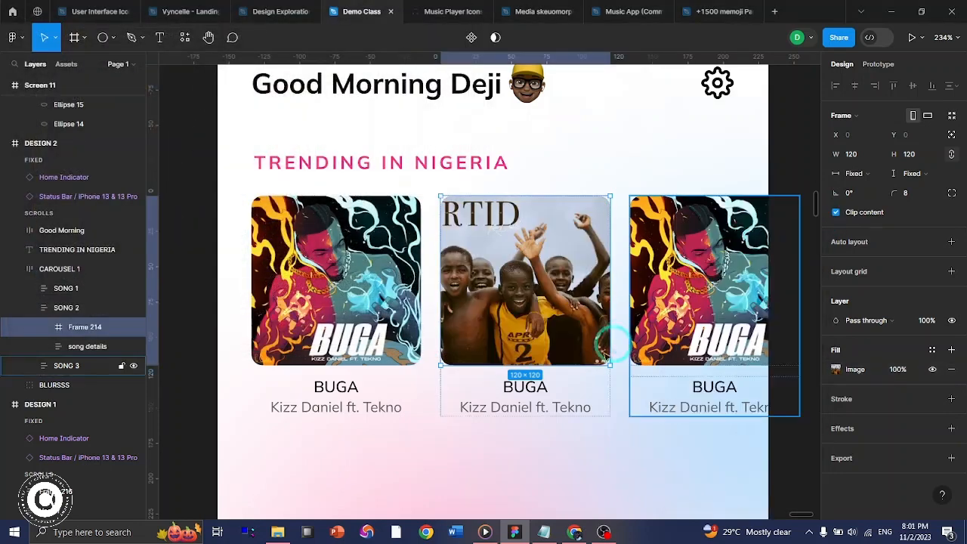
- Change the song title on the SONG 2 card to Rich Till I Die
{"action": "double_click", "coordinate": [510, 398]}
{"action": "key", "text": "ctrl+t"}
{"action": "type", "text": "Ricj"}
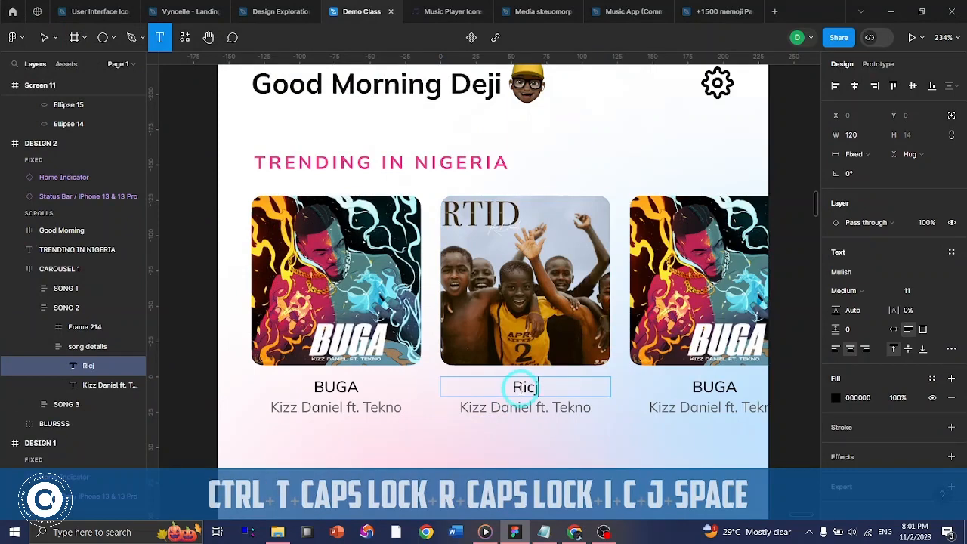
{"action": "key", "text": "BackSpace"}
{"action": "key", "text": "BackSpace"}
{"action": "type", "text": "h Till I Die"}
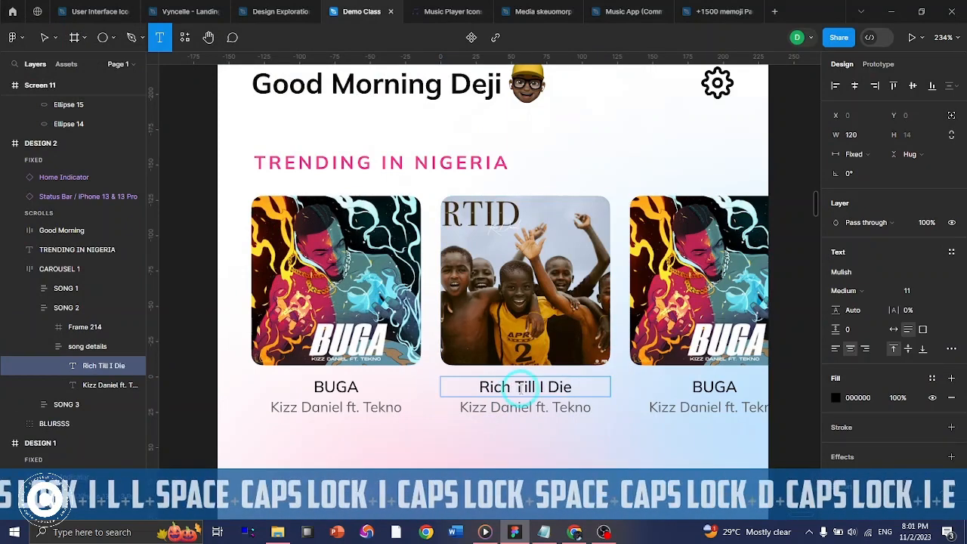
{"action": "key", "text": "ctrl+Return"}
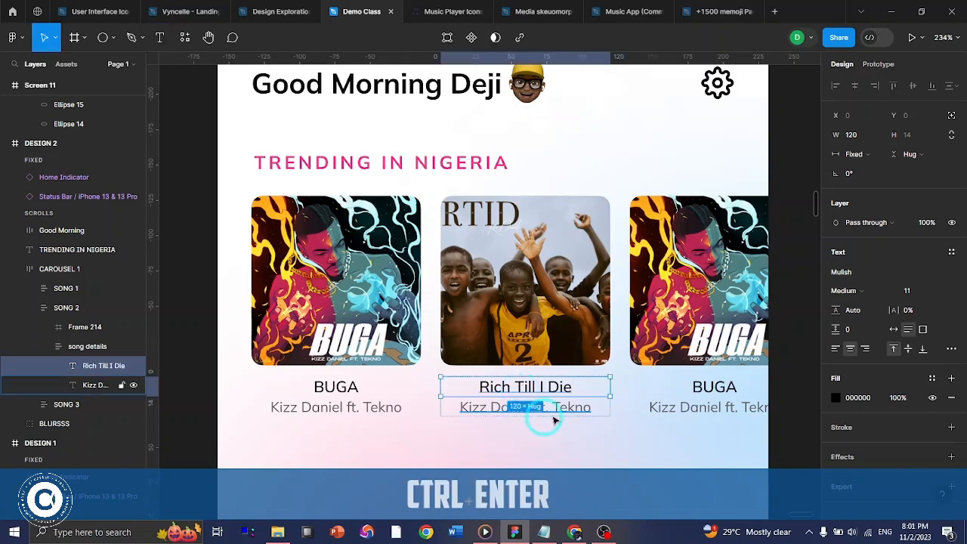
- Shorten the artist line on the SONG 2 card to Kizz Daniel
{"action": "left_click", "coordinate": [551, 419]}
{"action": "double_click", "coordinate": [532, 416]}
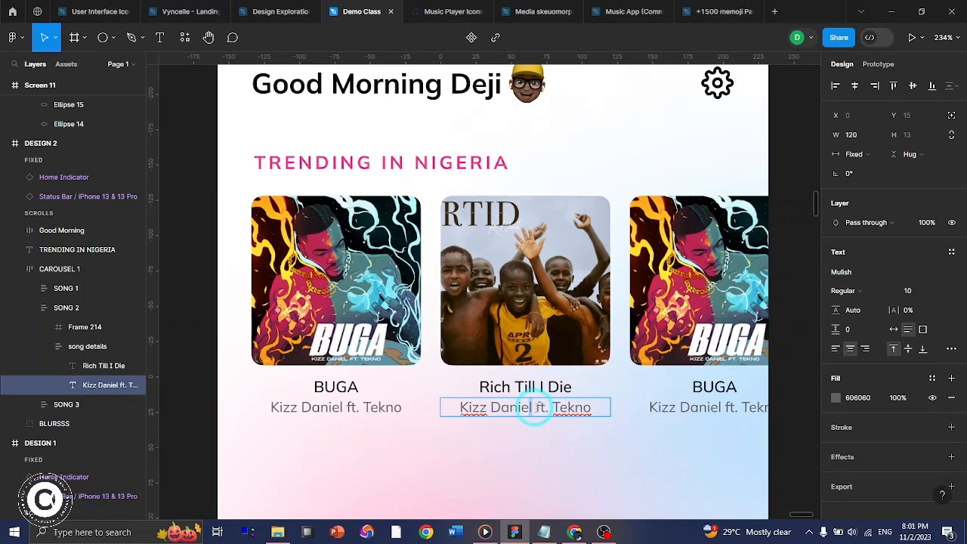
{"action": "left_click_drag", "start_coordinate": [535, 408], "coordinate": [608, 408]}
{"action": "key", "text": "BackSpace"}
{"action": "key", "text": "ctrl+Return"}
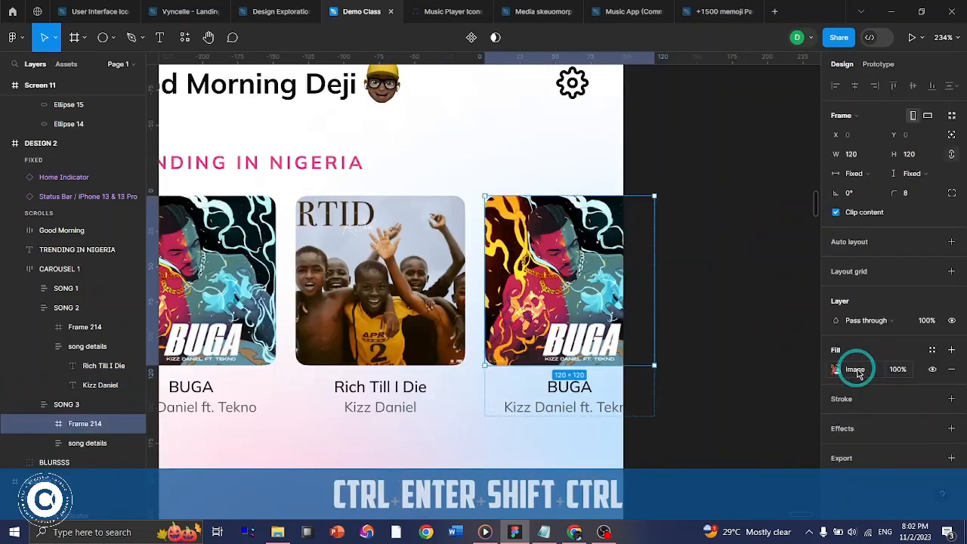
{"action": "left_click", "coordinate": [858, 370]}
{"action": "left_click", "coordinate": [746, 318]}
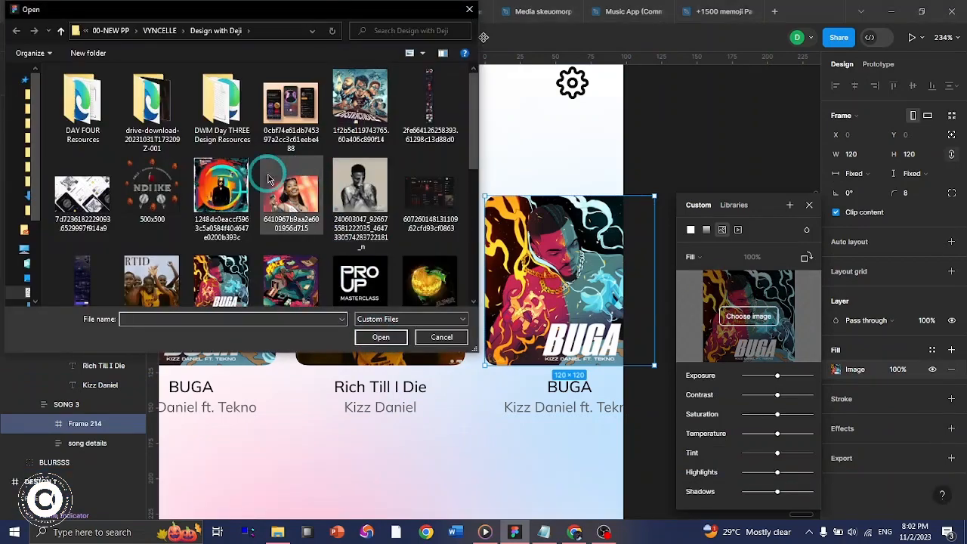
{"action": "scroll", "coordinate": [268, 179], "scroll_direction": "down", "scroll_amount": 5}
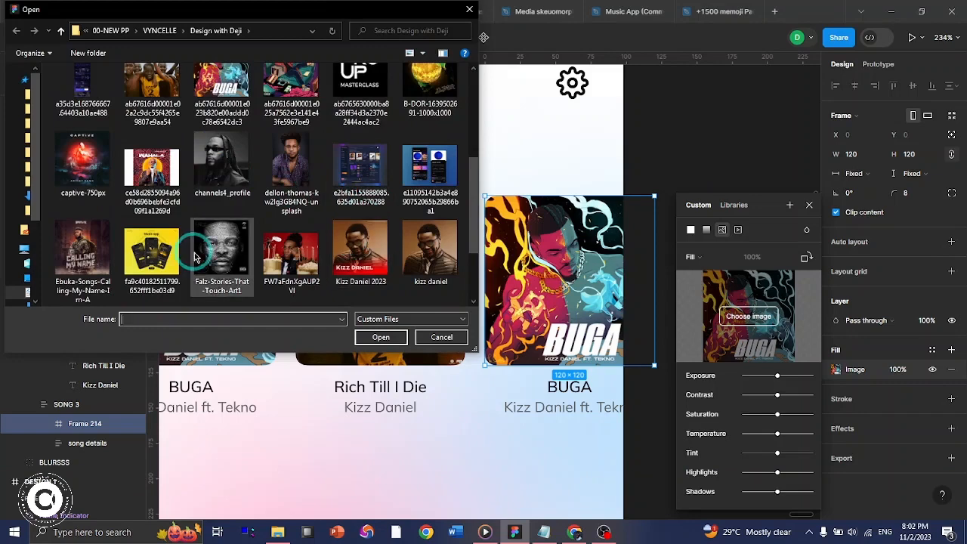
{"action": "scroll", "coordinate": [279, 240], "scroll_direction": "down", "scroll_amount": 1}
{"action": "scroll", "coordinate": [272, 241], "scroll_direction": "up", "scroll_amount": 5}
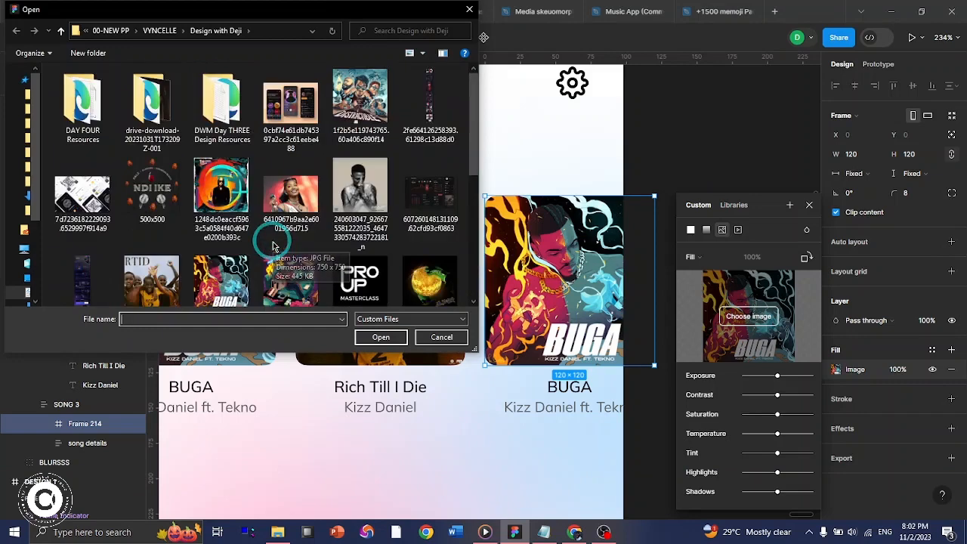
{"action": "left_click", "coordinate": [363, 222]}
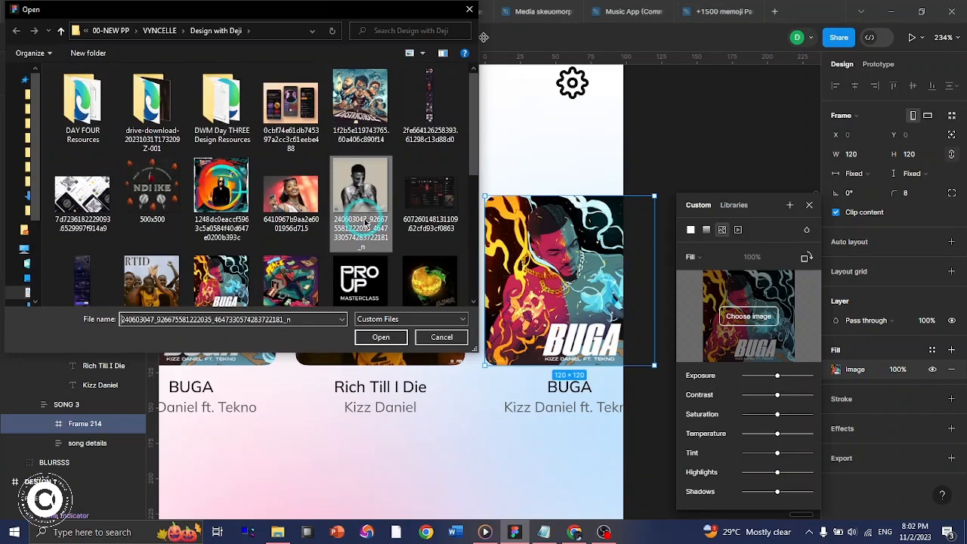
{"action": "left_click", "coordinate": [385, 337]}
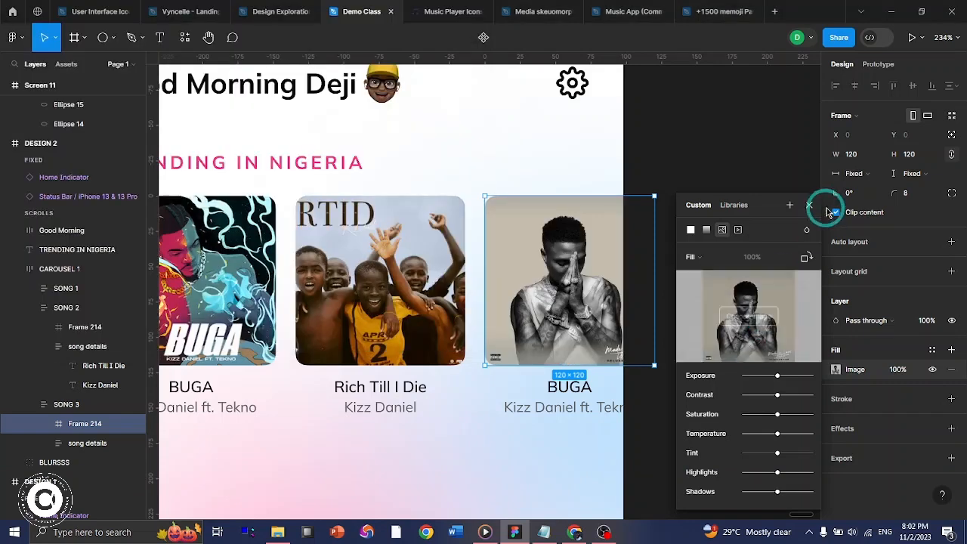
{"action": "left_click", "coordinate": [809, 205]}
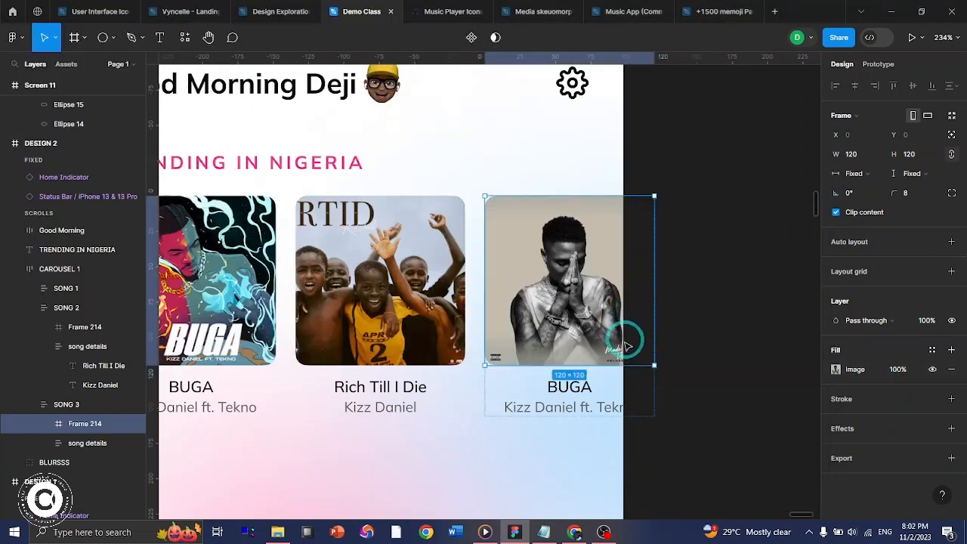
- Change the song title on the SONG 3 card to Made In Lagos
{"action": "double_click", "coordinate": [568, 387]}
{"action": "type", "text": "Made"}
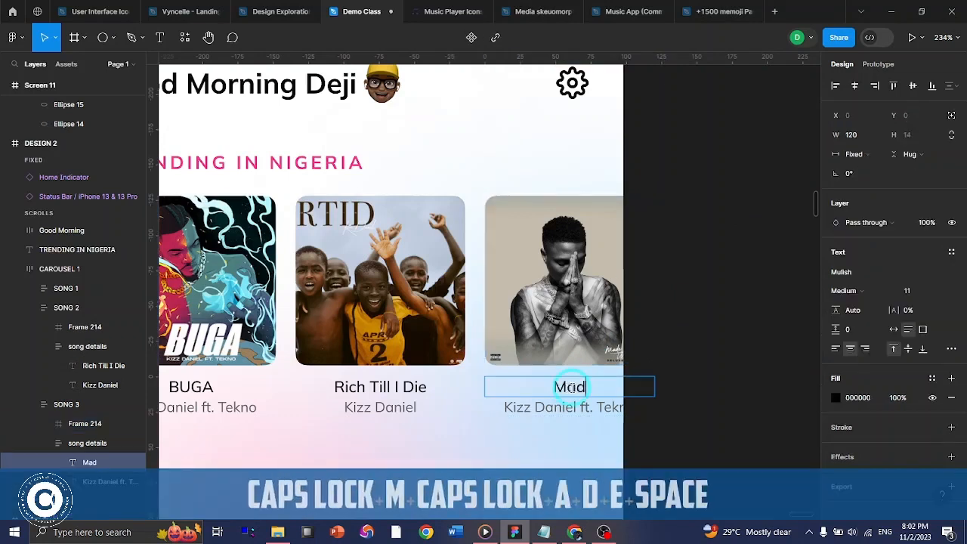
{"action": "type", "text": "N"}
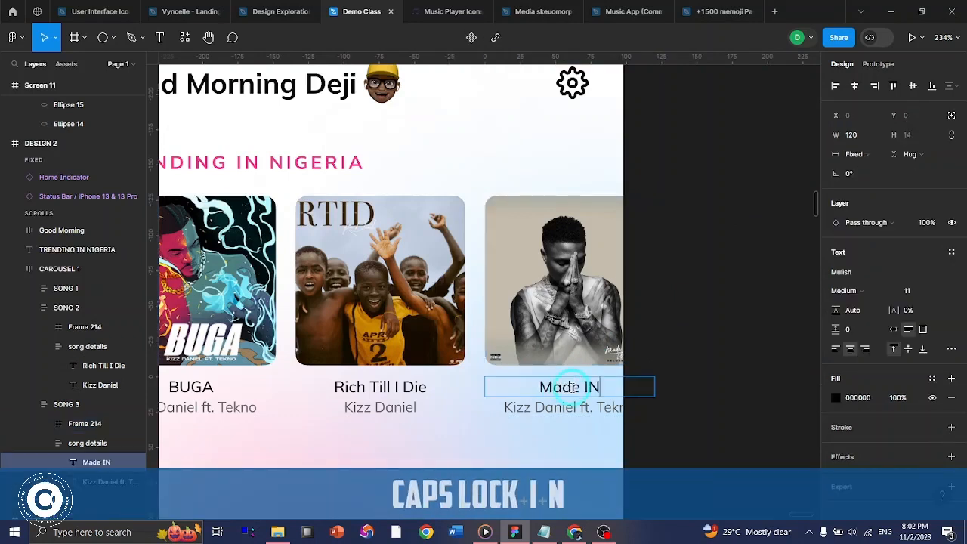
{"action": "key", "text": "BackSpace"}
{"action": "key", "text": "Caps_Lock"}
{"action": "type", "text": "n"}
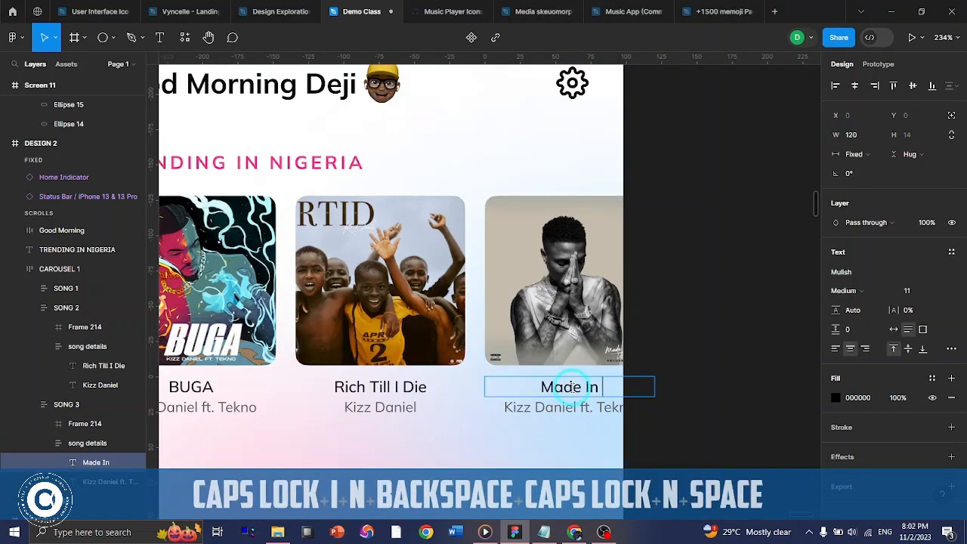
{"action": "key", "text": "Caps_Lock"}
{"action": "type", "text": "L"}
{"action": "key", "text": "Caps_Lock"}
{"action": "type", "text": "af"}
{"action": "key", "text": "BackSpace"}
{"action": "type", "text": "gos"}
- Change the artist line on the SONG 3 card to WizKid
{"action": "left_click", "coordinate": [550, 401]}
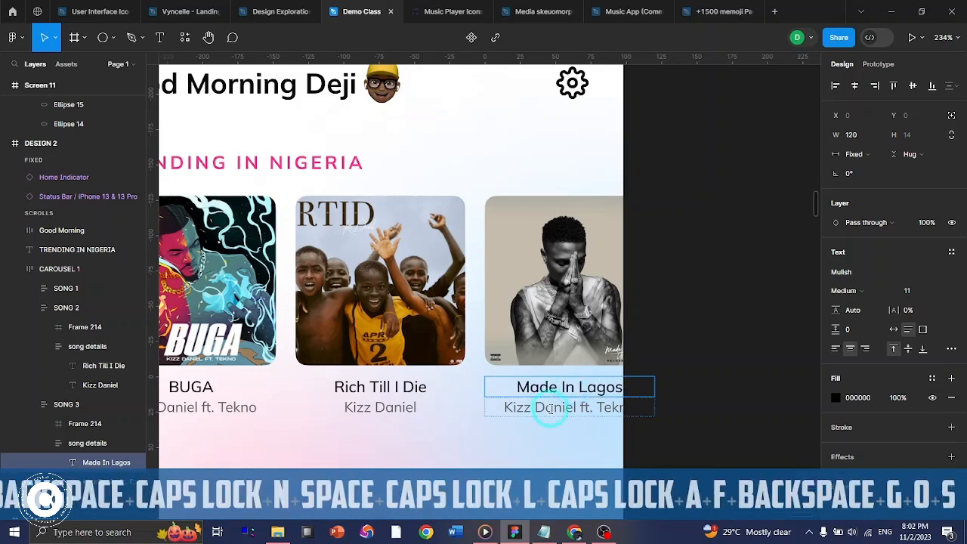
{"action": "left_click", "coordinate": [562, 408]}
{"action": "key", "text": "ctrl+a"}
{"action": "key", "text": "Caps_Lock"}
{"action": "type", "text": "W"}
{"action": "key", "text": "Caps_Lock"}
{"action": "type", "text": "iz"}
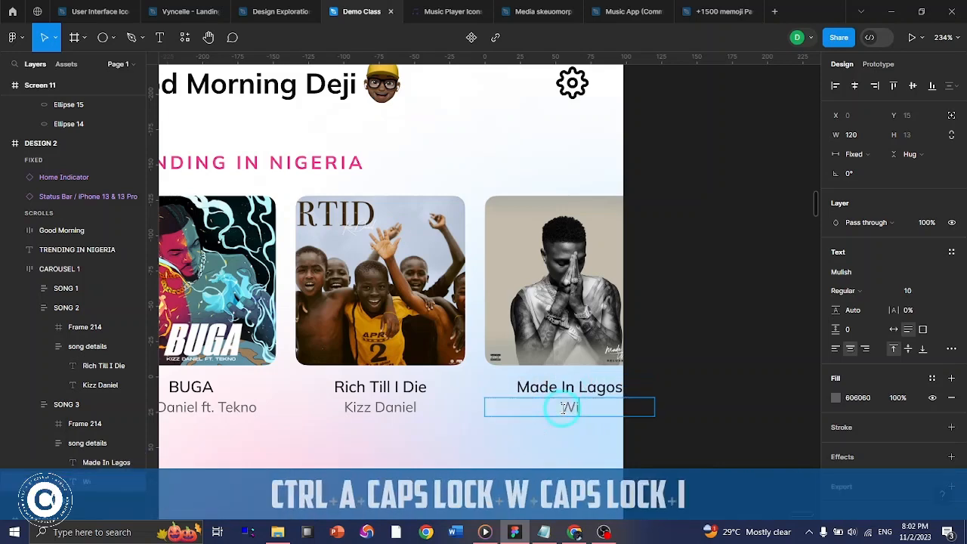
{"action": "key", "text": "Caps_Lock"}
{"action": "type", "text": "K"}
{"action": "key", "text": "Caps_Lock"}
{"action": "type", "text": "id"}
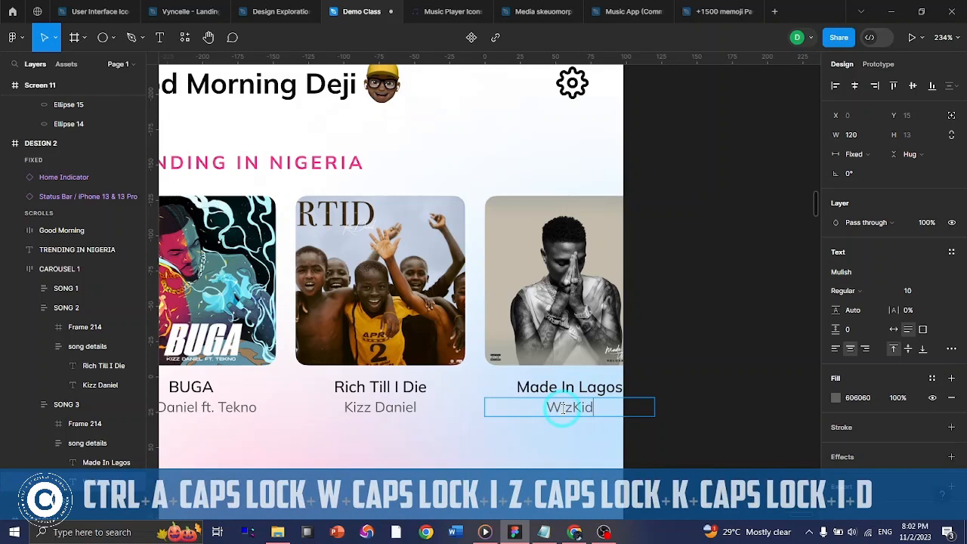
{"action": "key", "text": "ctrl+Return"}
{"action": "left_click", "coordinate": [707, 391]}
- Frame the TRENDING IN NIGERIA heading together with the CAROUSEL 1 frame
{"action": "scroll", "coordinate": [680, 389], "scroll_direction": "down", "scroll_amount": 2}
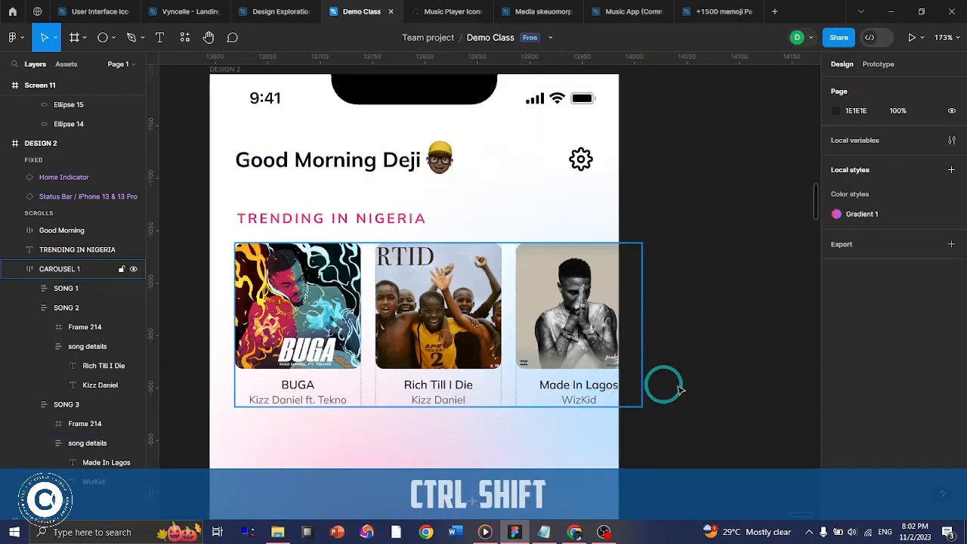
{"action": "scroll", "coordinate": [678, 389], "scroll_direction": "left", "scroll_amount": 3}
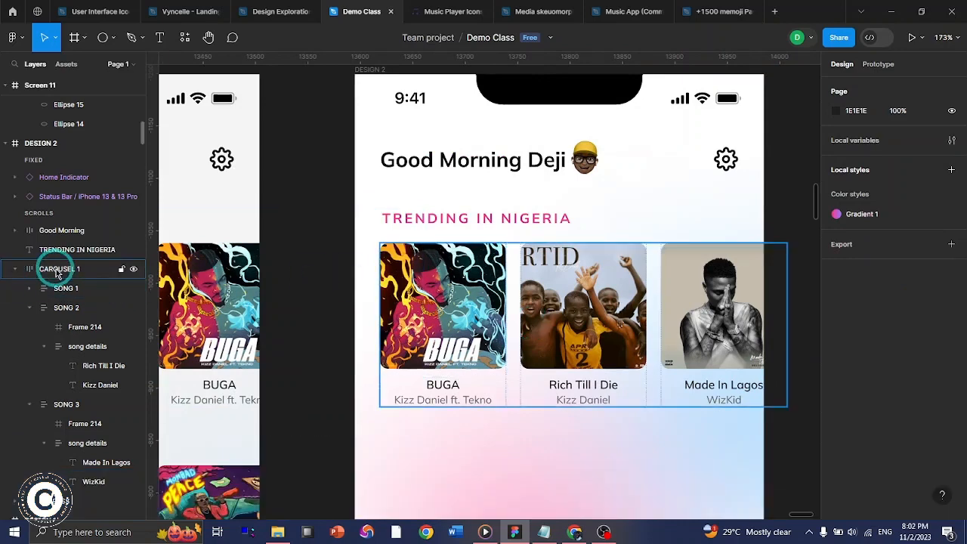
{"action": "left_click", "coordinate": [57, 273]}
{"action": "left_click", "coordinate": [15, 269]}
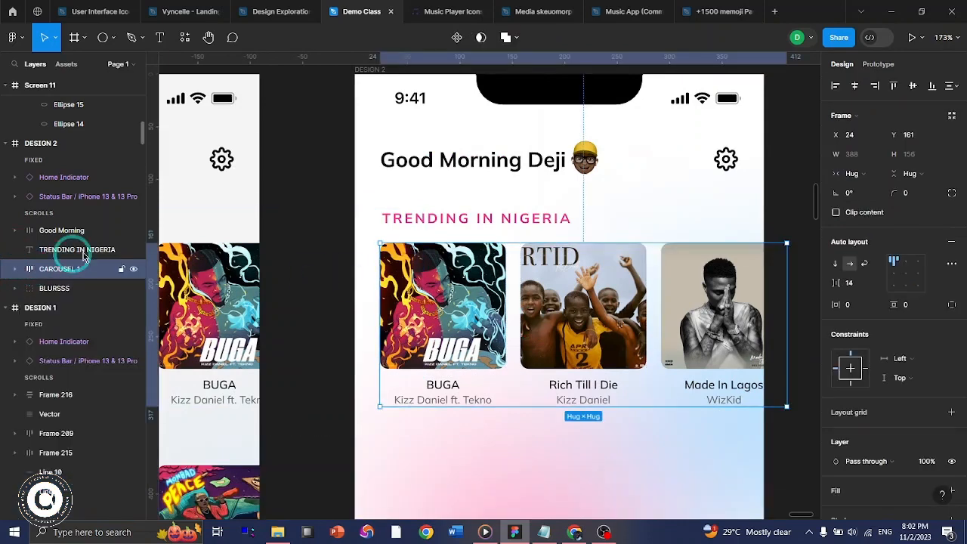
{"action": "left_click", "coordinate": [452, 220]}
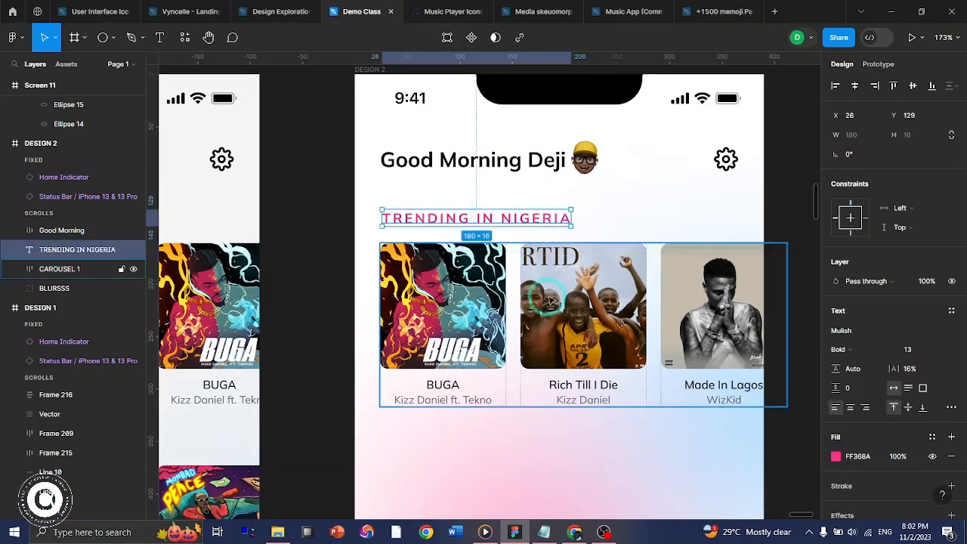
{"action": "left_click", "coordinate": [58, 271], "text": "ctrl"}
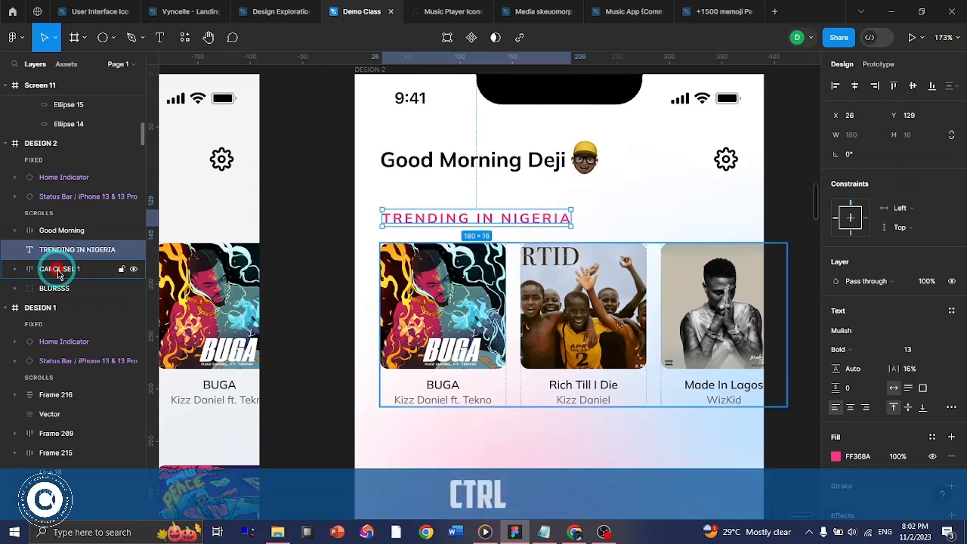
{"action": "right_click", "coordinate": [58, 273]}
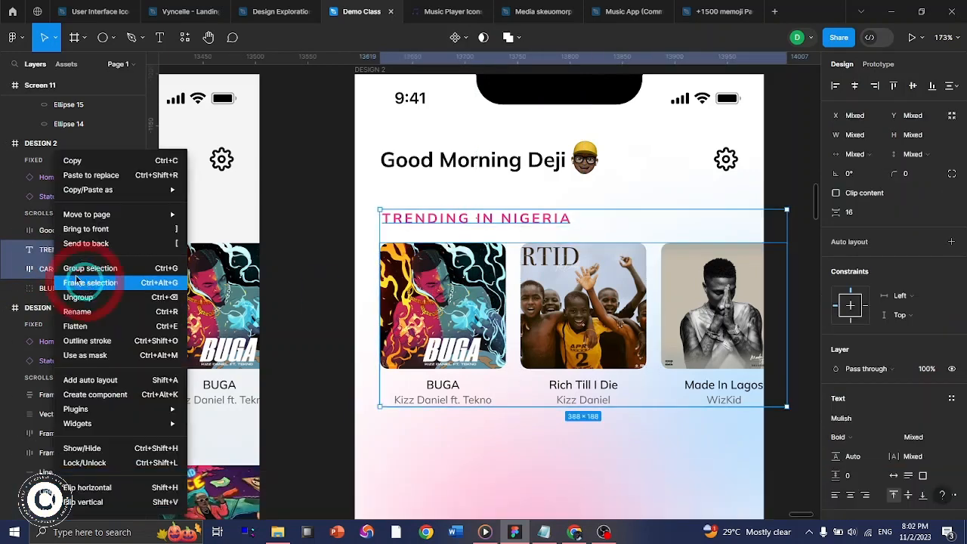
{"action": "left_click", "coordinate": [75, 280]}
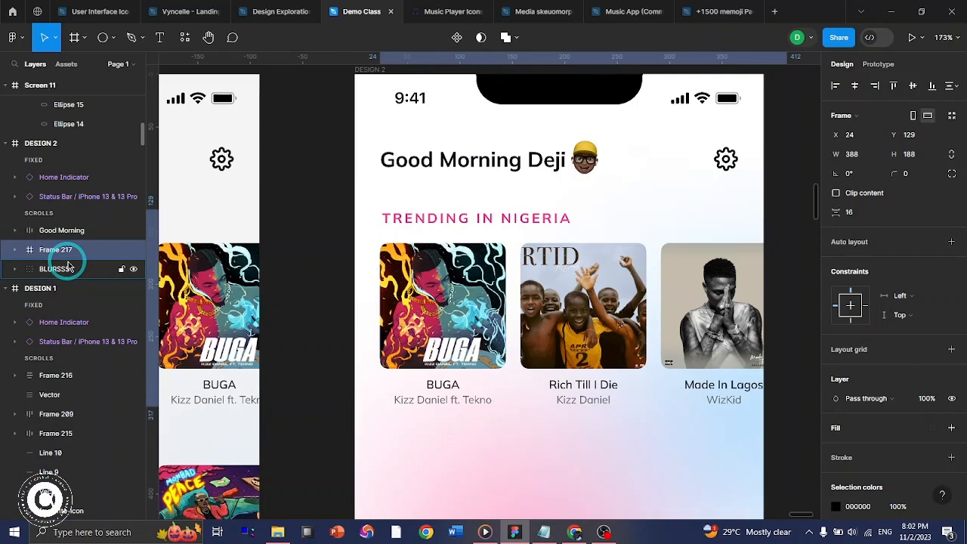
- Rename the new frame holding the heading and carousel as CATEGORY 1
{"action": "double_click", "coordinate": [65, 253]}
{"action": "key", "text": "Caps_Lock"}
{"action": "type", "text": "CAT"}
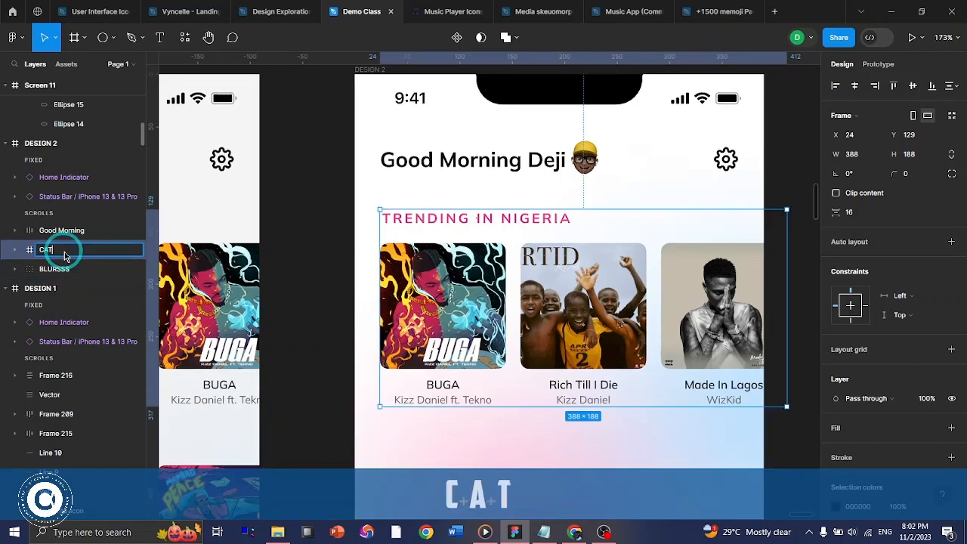
{"action": "type", "text": "EGORY 1"}
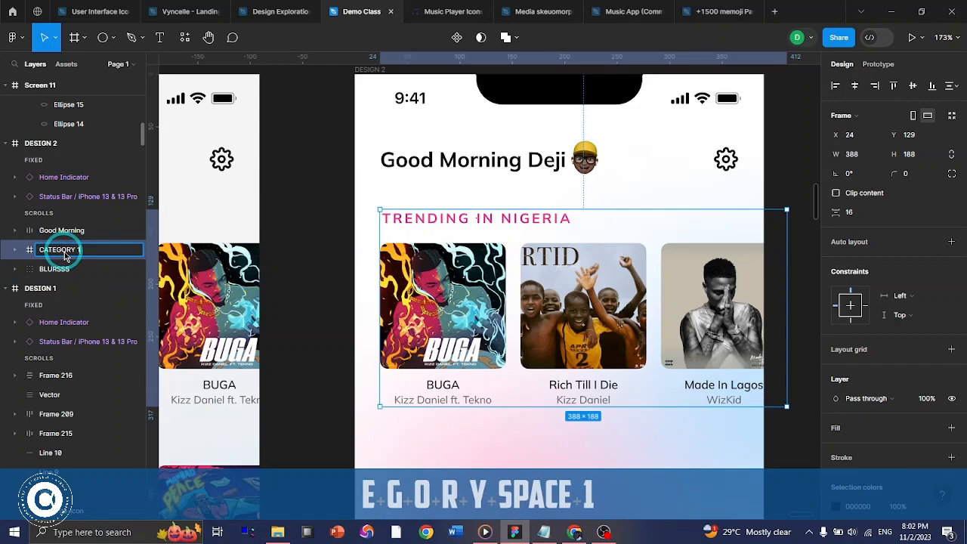
{"action": "key", "text": "Return"}
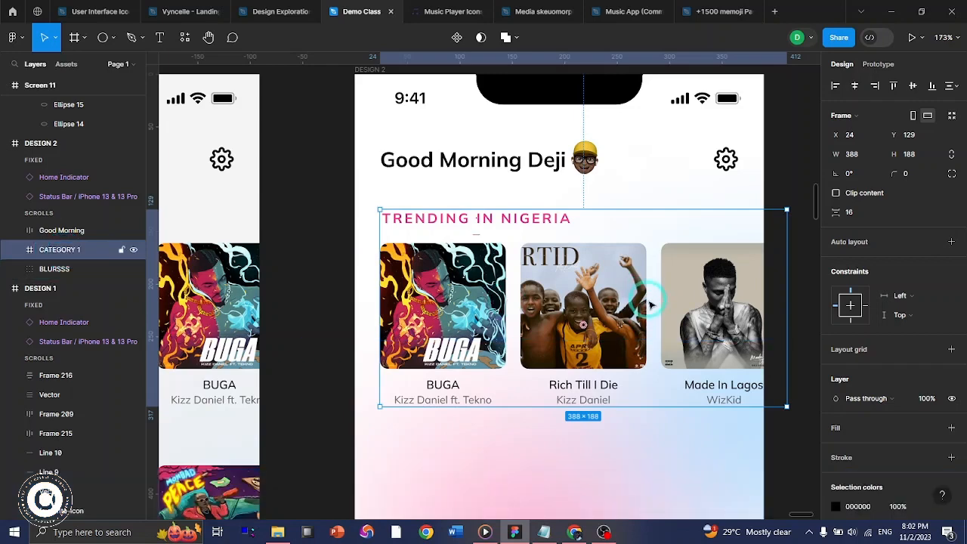
- Duplicate the CATEGORY 1 frame straight below the original and nudge the copy down to Y 333
{"action": "left_click_drag", "start_coordinate": [651, 304], "coordinate": [579, 377]}
{"action": "key", "text": "Down"}
{"action": "key", "text": "Down"}
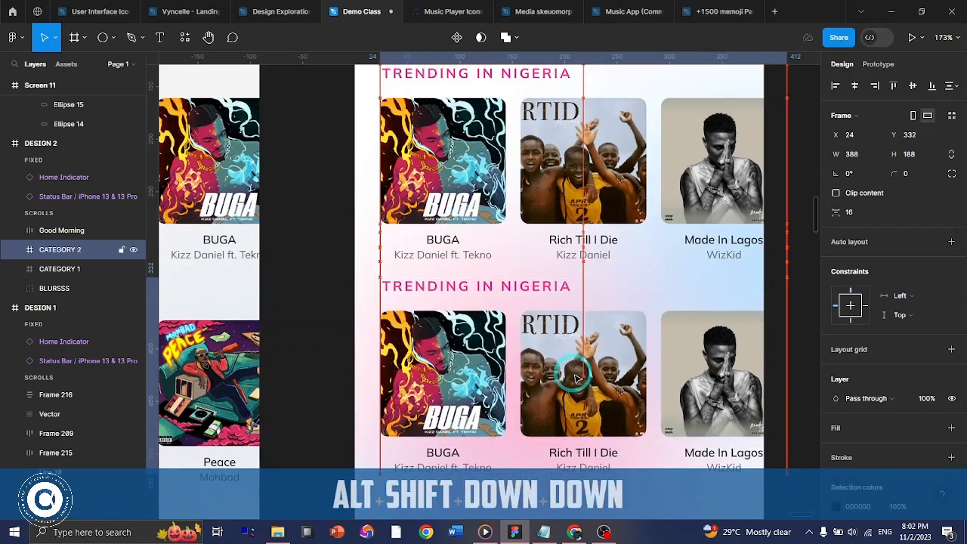
{"action": "key", "text": "Down"}
{"action": "scroll", "coordinate": [491, 275], "scroll_direction": "down", "scroll_amount": 1}
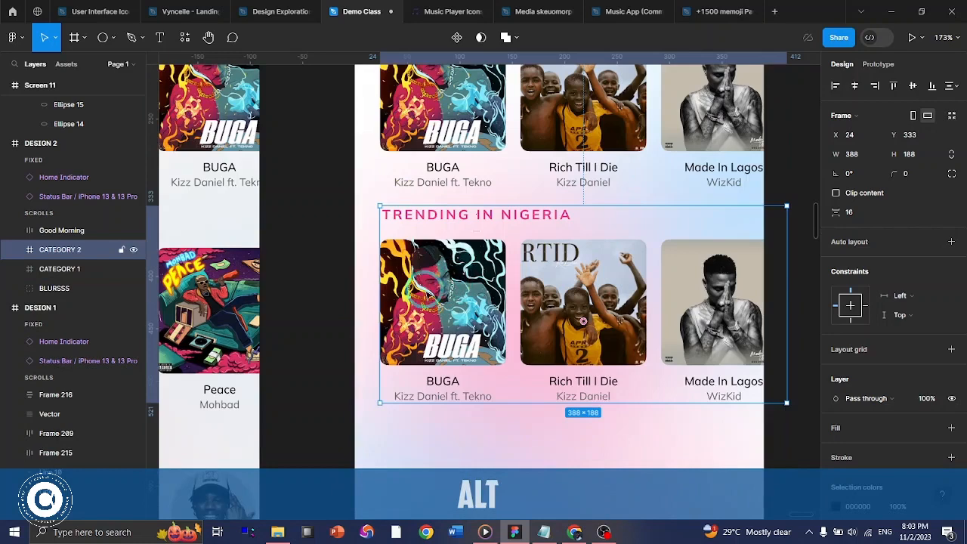
- Change the heading text in the CATEGORY 2 frame to NEW RELEASES
{"action": "scroll", "coordinate": [428, 296], "scroll_direction": "left", "scroll_amount": 3}
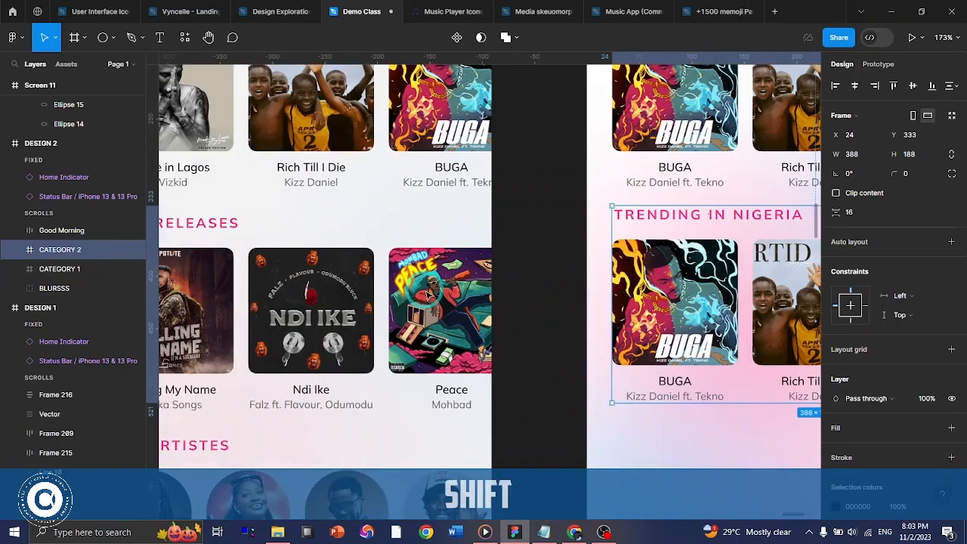
{"action": "scroll", "coordinate": [428, 295], "scroll_direction": "right", "scroll_amount": 4}
{"action": "left_click", "coordinate": [455, 214], "text": "ctrl"}
{"action": "key", "text": "t"}
{"action": "left_click", "coordinate": [453, 214]}
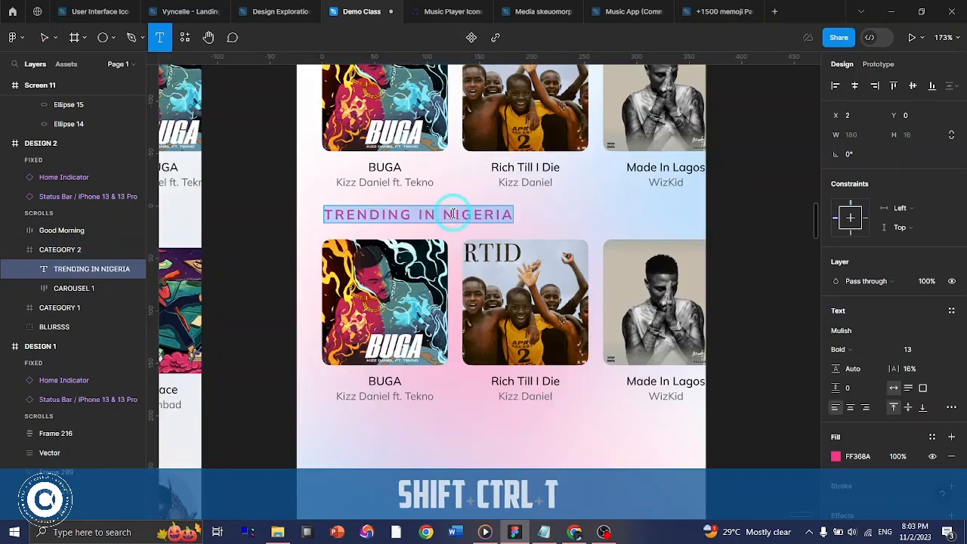
{"action": "key", "text": "Caps_Lock"}
{"action": "key", "text": "Caps_Lock"}
{"action": "type", "text": "NEW "}
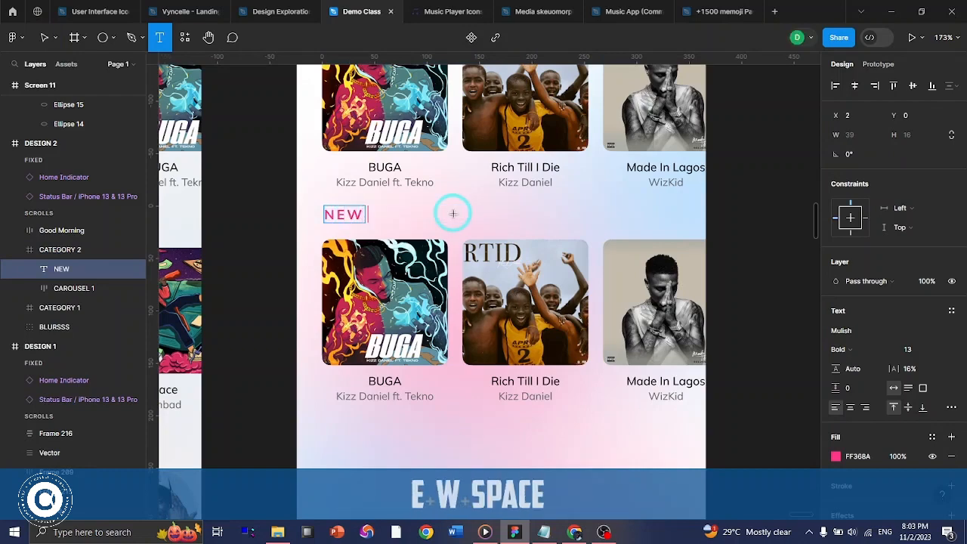
{"action": "type", "text": "RELEASES"}
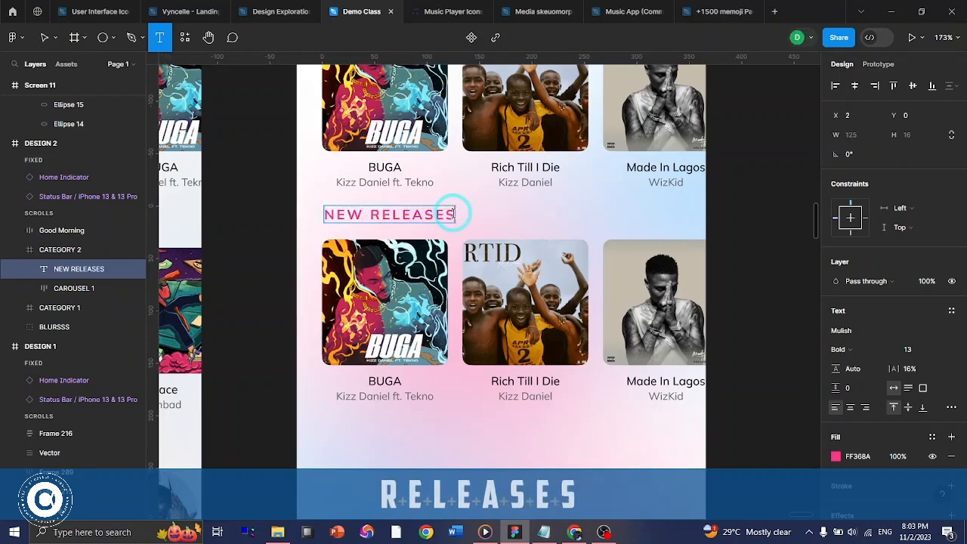
{"action": "key", "text": "ctrl+Return"}
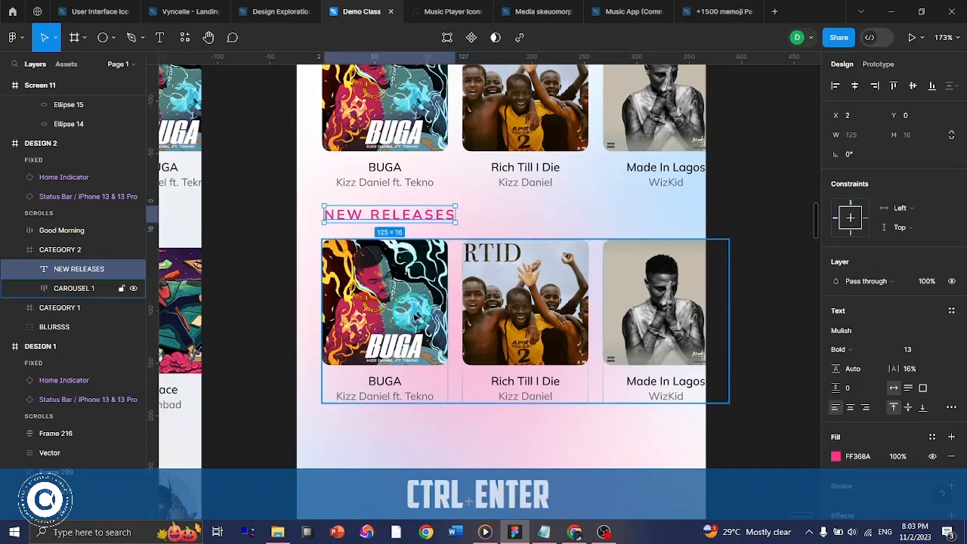
{"action": "left_click", "coordinate": [385, 302], "text": "ctrl"}
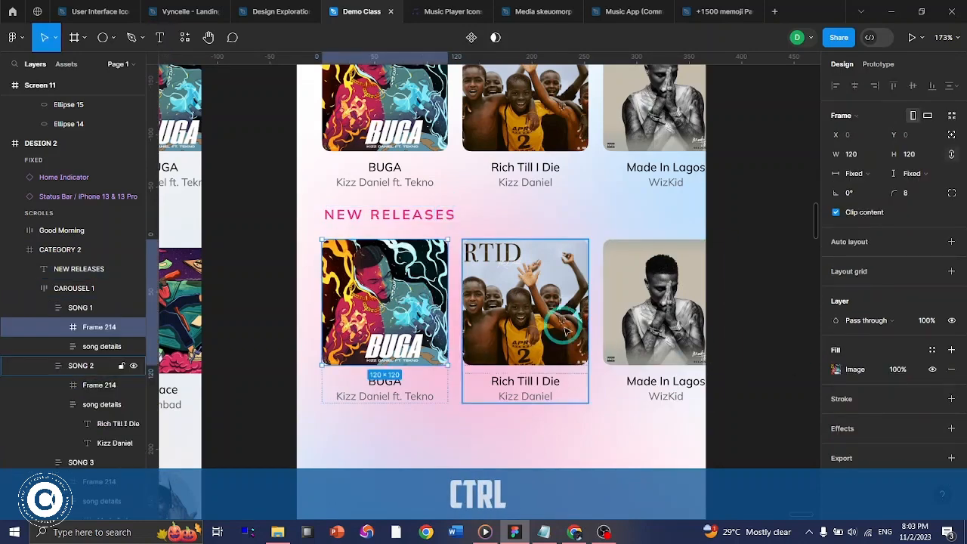
{"action": "scroll", "coordinate": [565, 325], "scroll_direction": "down", "scroll_amount": 4}
{"action": "scroll", "coordinate": [567, 326], "scroll_direction": "up", "scroll_amount": 3}
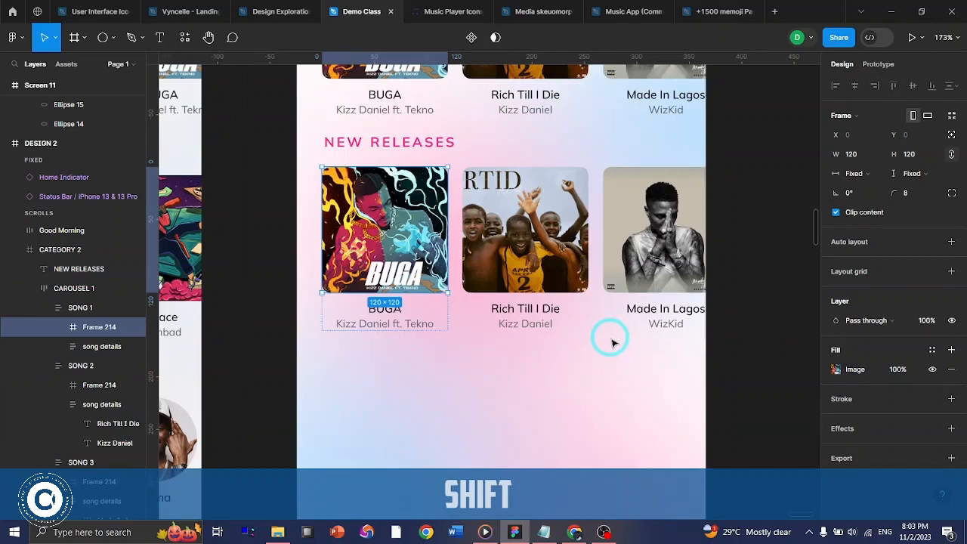
{"action": "scroll", "coordinate": [309, 362], "scroll_direction": "left", "scroll_amount": 6, "text": "shift"}
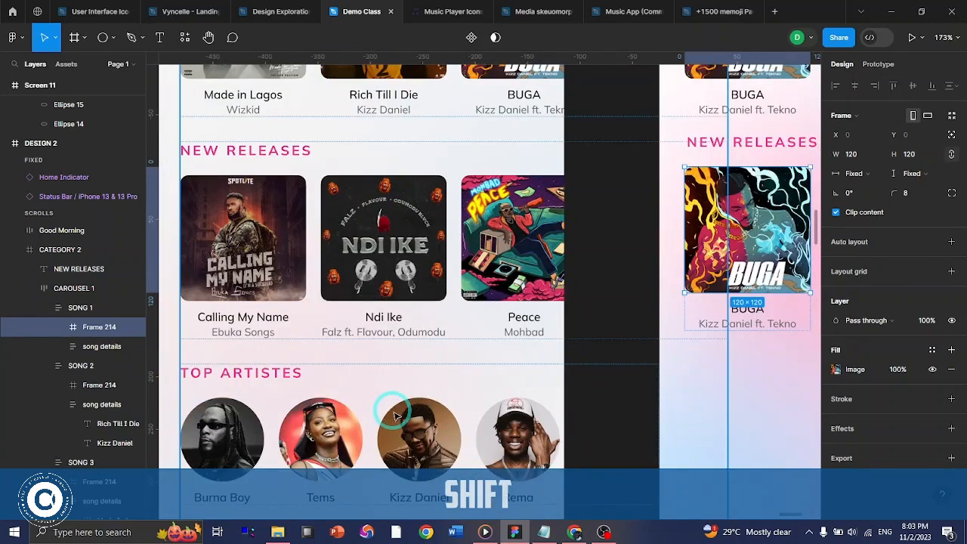
{"action": "scroll", "coordinate": [395, 415], "scroll_direction": "down", "scroll_amount": 3}
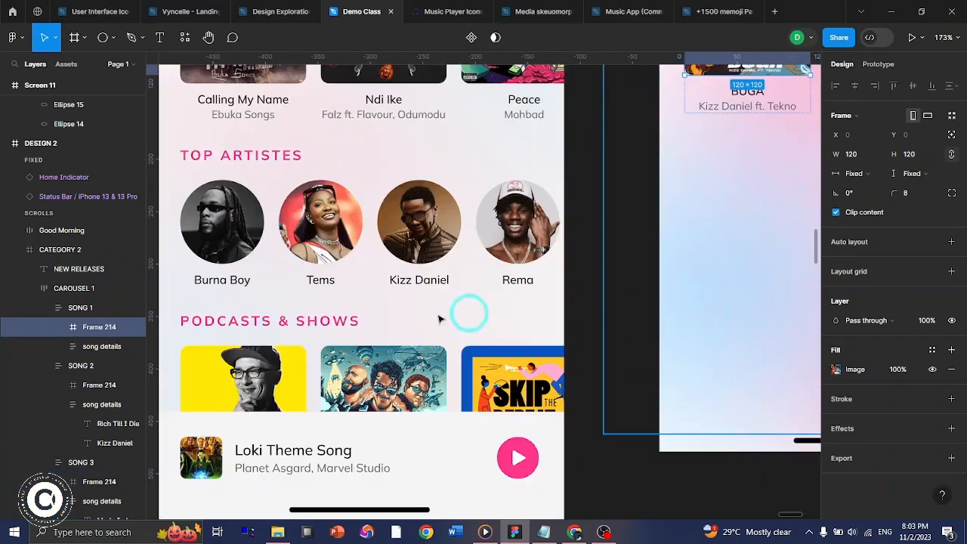
- Duplicate the CATEGORY 2 frame straight below the original and nudge the copy up to Y 537
{"action": "left_click", "coordinate": [59, 252]}
{"action": "scroll", "coordinate": [734, 268], "scroll_direction": "down", "scroll_amount": 5, "text": "ctrl"}
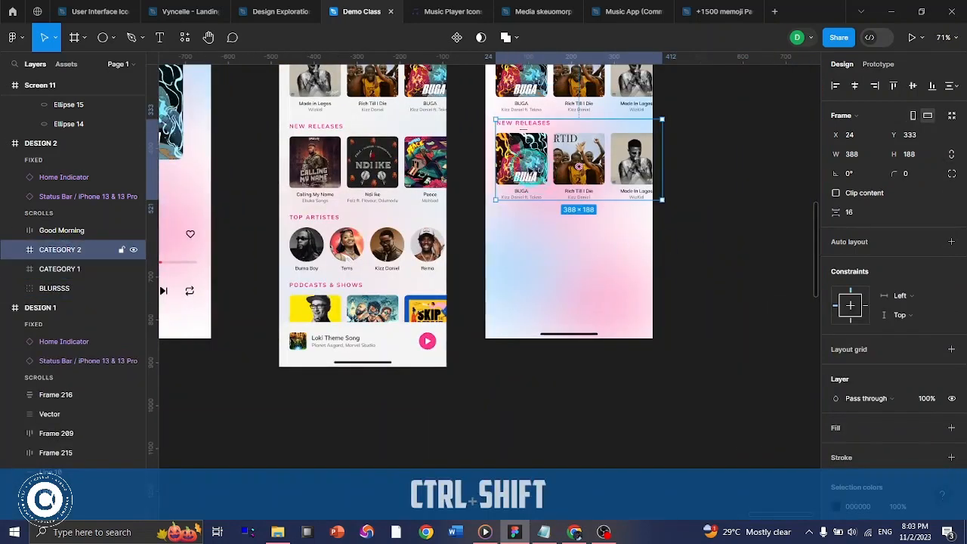
{"action": "scroll", "coordinate": [300, 240], "scroll_direction": "up", "scroll_amount": 2, "text": "ctrl"}
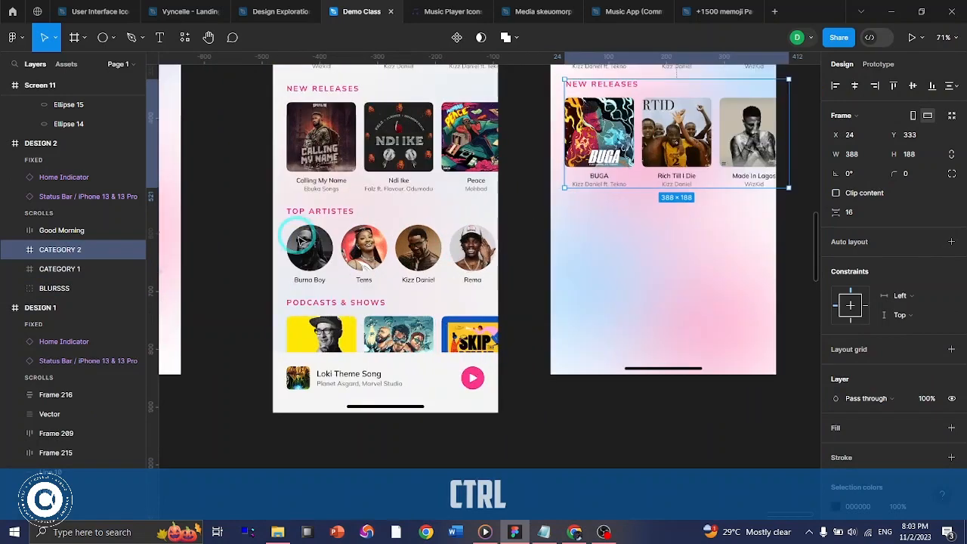
{"action": "scroll", "coordinate": [507, 238], "scroll_direction": "up", "scroll_amount": 2, "text": "ctrl"}
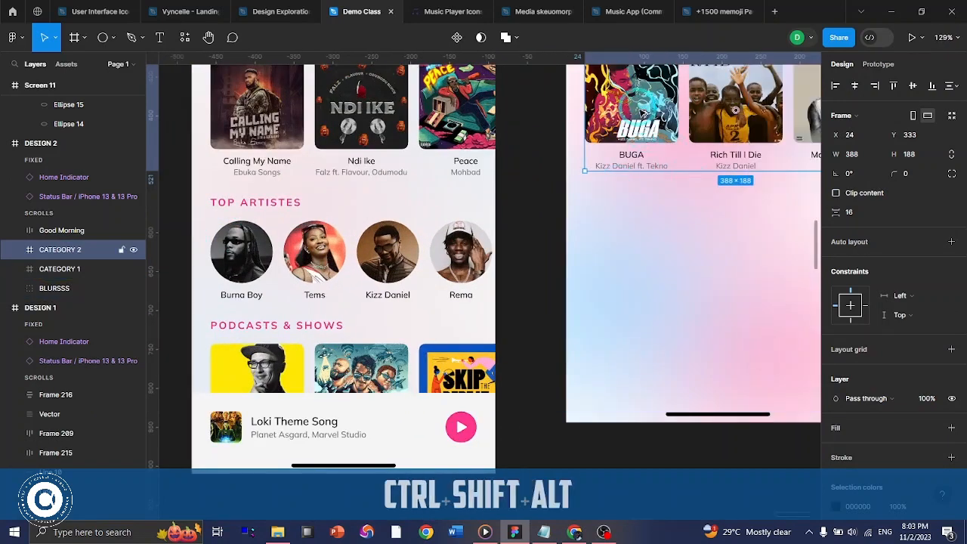
{"action": "left_click_drag", "start_coordinate": [637, 112], "coordinate": [639, 271], "text": "alt+shift"}
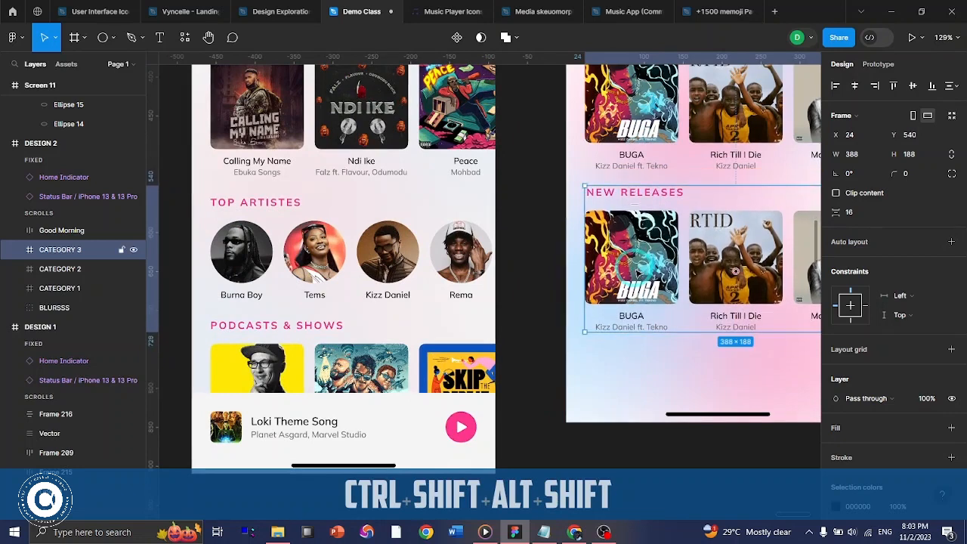
{"action": "key", "text": "Up"}
{"action": "key", "text": "Up"}
{"action": "key", "text": "Up"}
{"action": "key", "text": "Up"}
{"action": "key", "text": "alt+Down"}
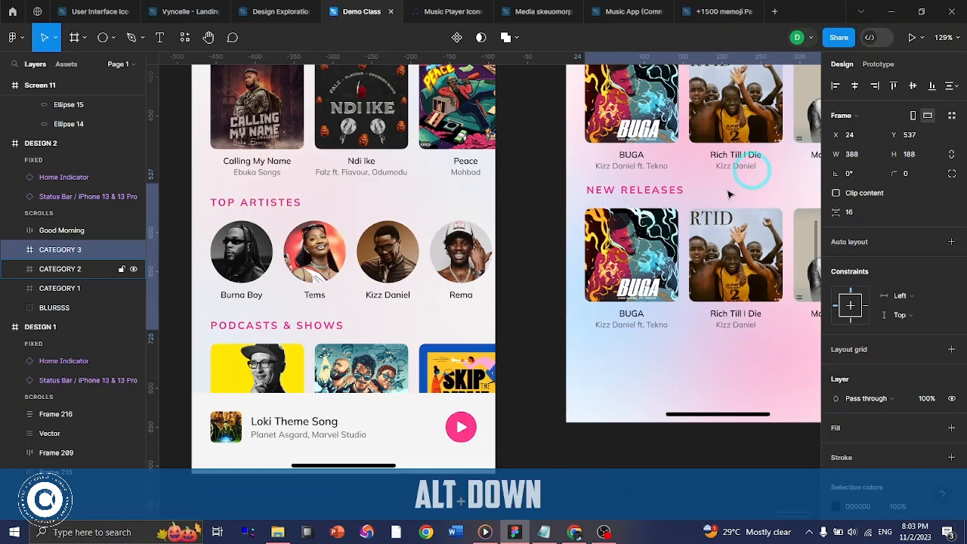
- Examine the TOP ARTISTES row and the now playing bar with its cover and song details on Screen 11
{"action": "scroll", "coordinate": [729, 194], "scroll_direction": "right", "scroll_amount": 2}
{"action": "scroll", "coordinate": [453, 227], "scroll_direction": "left", "scroll_amount": 4}
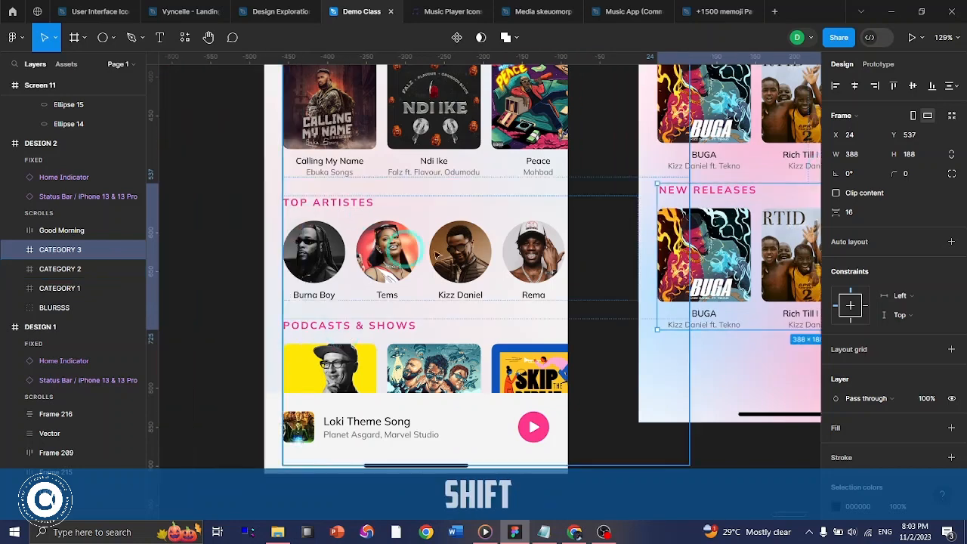
{"action": "scroll", "coordinate": [347, 232], "scroll_direction": "up", "scroll_amount": 5, "text": "ctrl"}
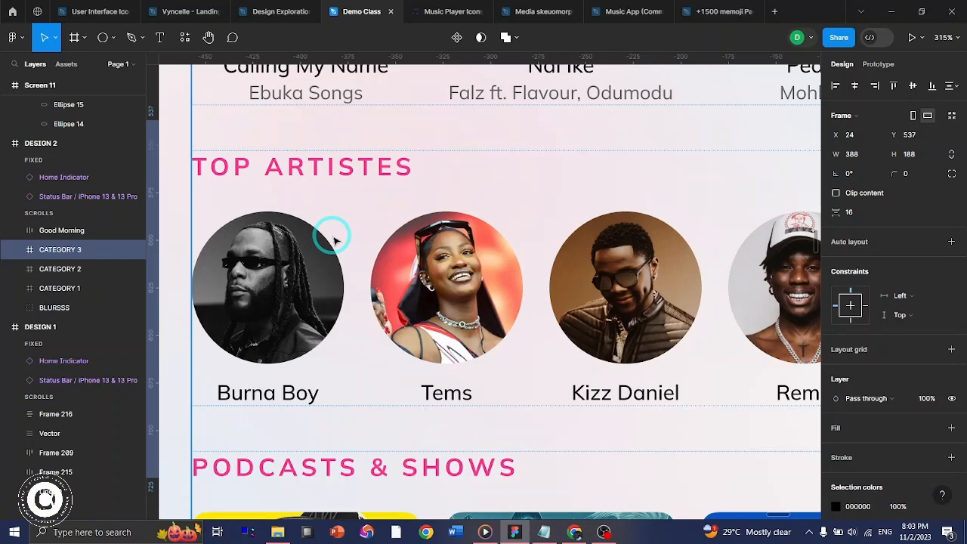
{"action": "scroll", "coordinate": [309, 269], "scroll_direction": "down", "scroll_amount": 5, "text": "ctrl"}
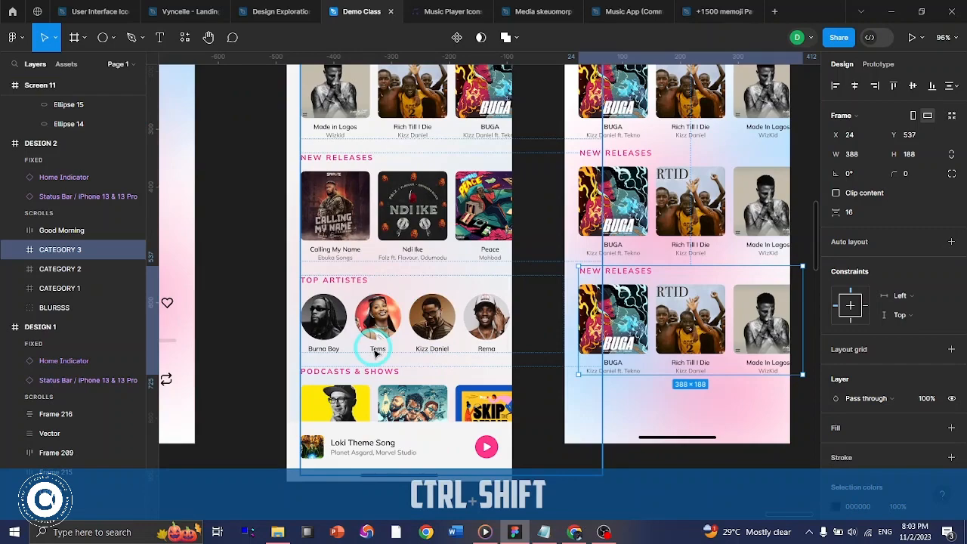
{"action": "scroll", "coordinate": [376, 353], "scroll_direction": "down", "scroll_amount": 2}
{"action": "left_click", "coordinate": [458, 313]}
{"action": "scroll", "coordinate": [276, 318], "scroll_direction": "down", "scroll_amount": 1, "text": "shift"}
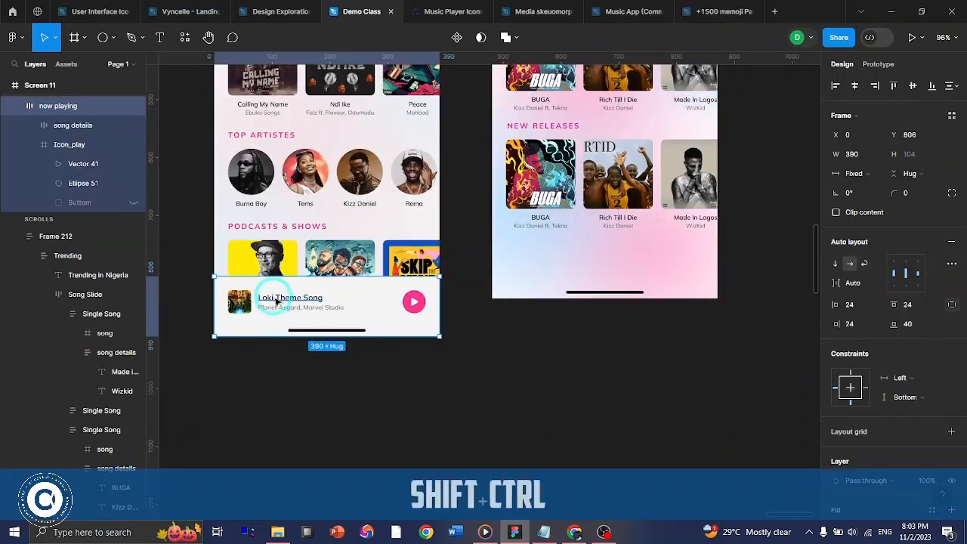
{"action": "scroll", "coordinate": [277, 302], "scroll_direction": "up", "scroll_amount": 2, "text": "ctrl"}
{"action": "scroll", "coordinate": [276, 302], "scroll_direction": "left", "scroll_amount": 3, "text": "shift"}
{"action": "scroll", "coordinate": [446, 306], "scroll_direction": "up", "scroll_amount": 1, "text": "ctrl"}
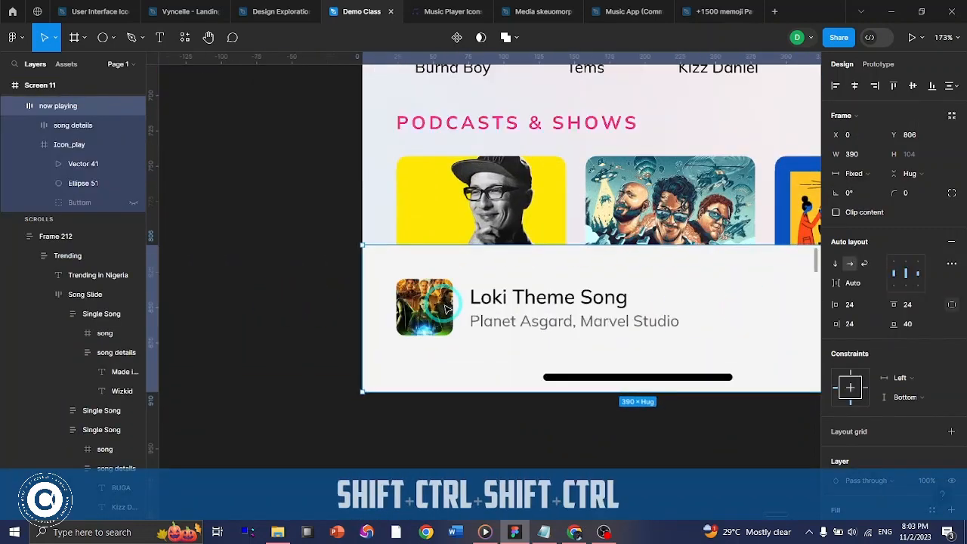
{"action": "scroll", "coordinate": [446, 308], "scroll_direction": "up", "scroll_amount": 3, "text": "ctrl"}
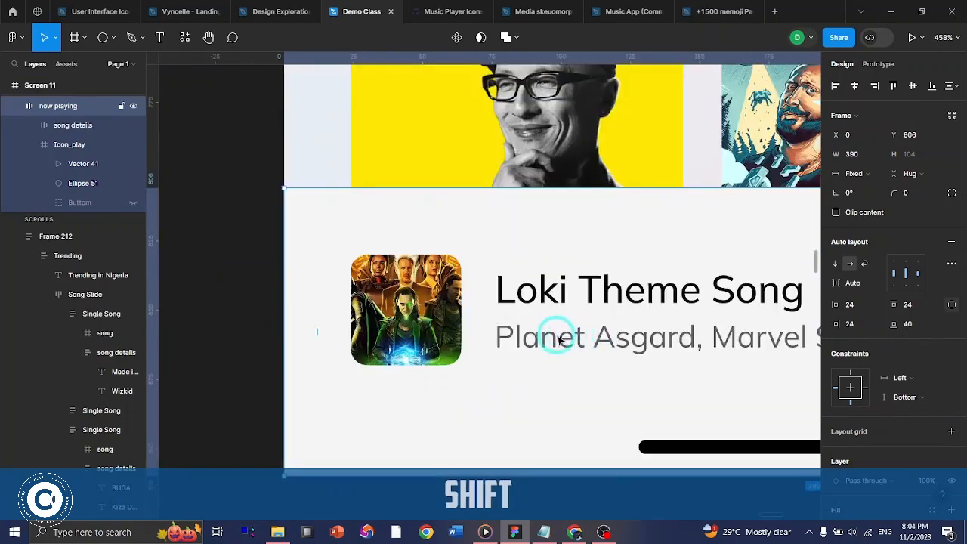
{"action": "scroll", "coordinate": [557, 339], "scroll_direction": "right", "scroll_amount": 2, "text": "shift"}
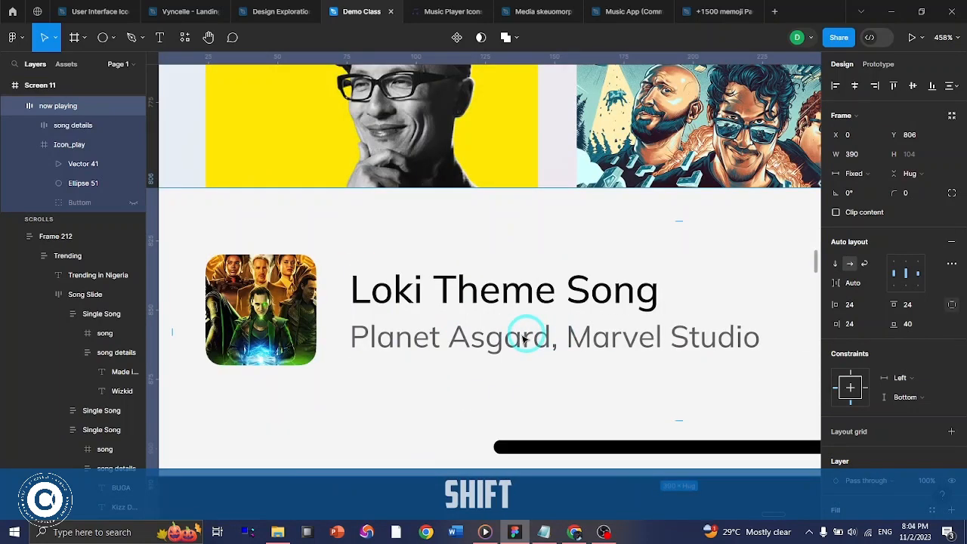
{"action": "scroll", "coordinate": [523, 339], "scroll_direction": "down", "scroll_amount": 5, "text": "ctrl"}
{"action": "scroll", "coordinate": [522, 302], "scroll_direction": "right", "scroll_amount": 5, "text": "shift"}
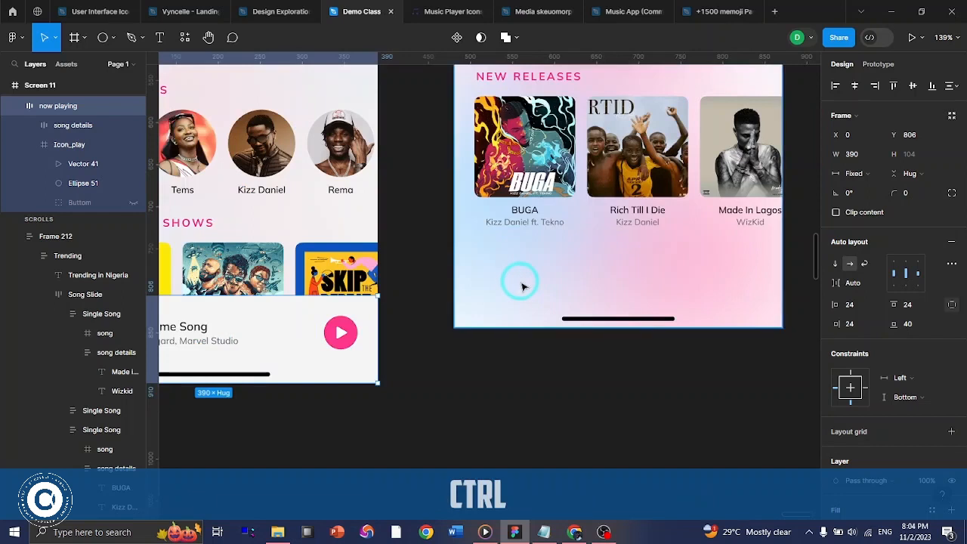
- Draw a full-width frame of about 390 × 93 along the bottom edge of DESIGN 2 and fill it with F4F4F4
{"action": "left_click", "coordinate": [521, 284], "text": "ctrl"}
{"action": "left_click", "coordinate": [74, 37]}
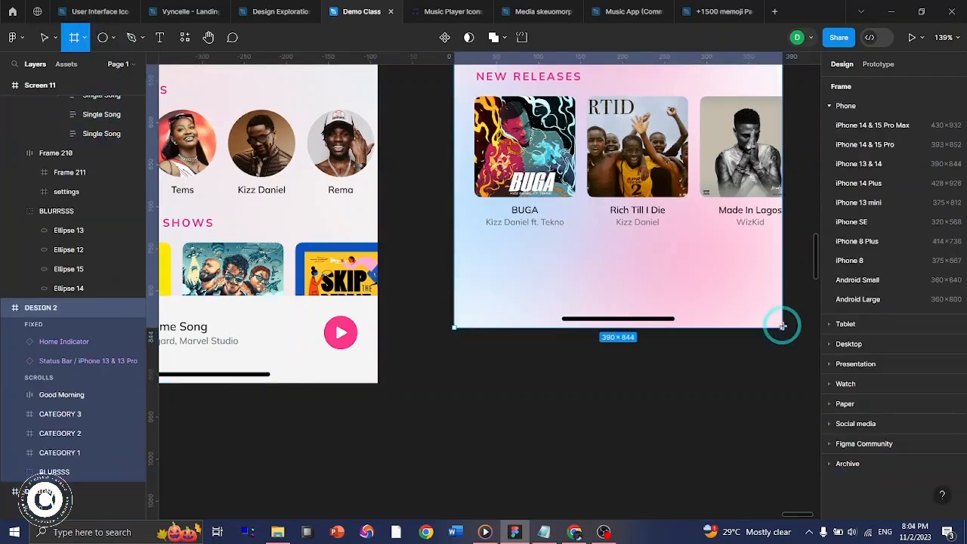
{"action": "mouse_move", "coordinate": [782, 327]}
{"action": "left_mouse_down"}
{"action": "mouse_move", "coordinate": [604, 259]}
{"action": "mouse_move", "coordinate": [463, 274]}
{"action": "mouse_move", "coordinate": [455, 250]}
{"action": "left_mouse_up"}
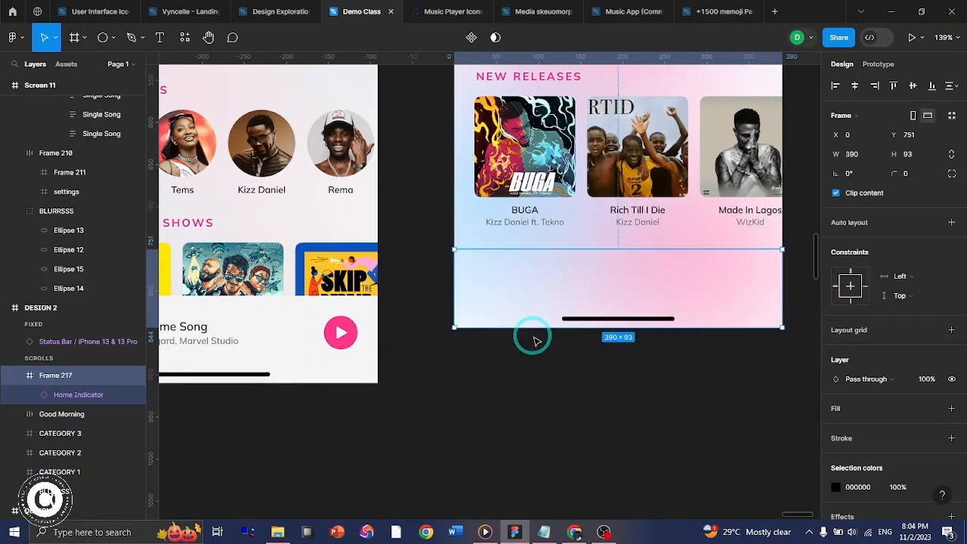
{"action": "left_click", "coordinate": [830, 407]}
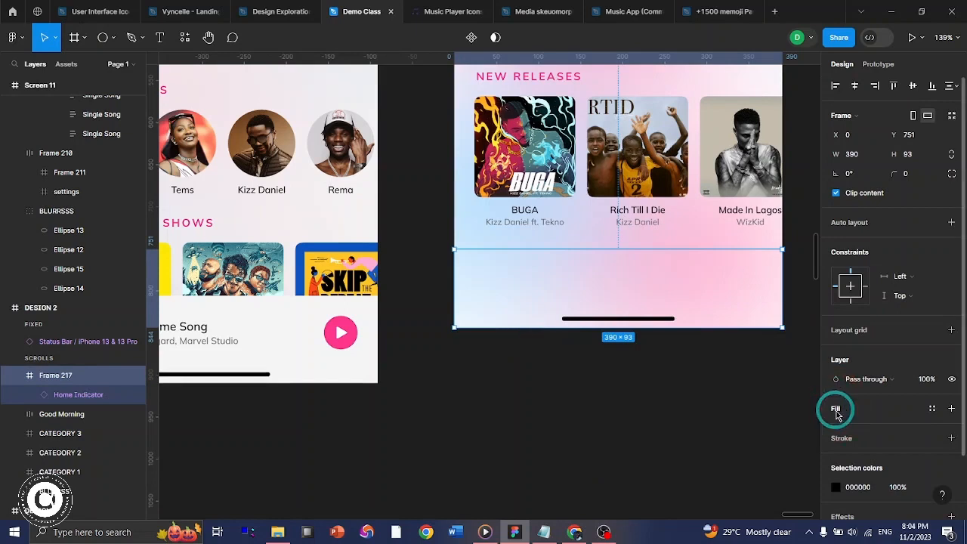
{"action": "left_click", "coordinate": [855, 428]}
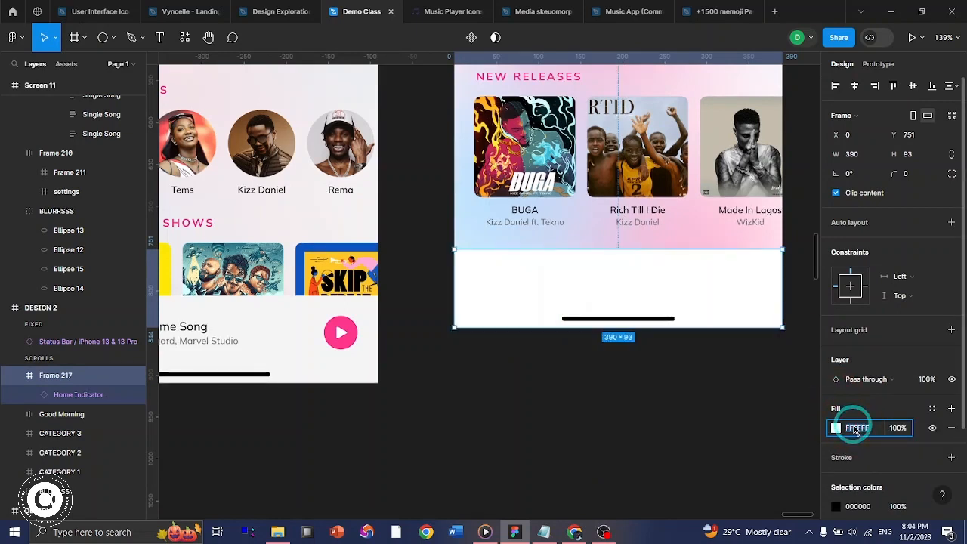
{"action": "type", "text": "f4"}
{"action": "key", "text": "Return"}
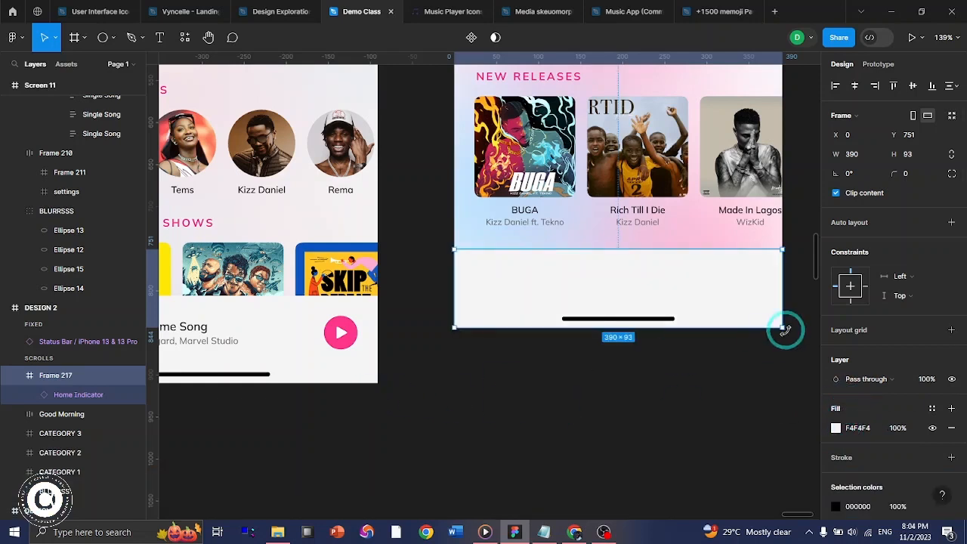
- Check Screen 11's now playing cover, draw a matching 40 × 40 frame inside DESIGN 2's bottom bar, and set its corner radius to 6
{"action": "scroll", "coordinate": [533, 331], "scroll_direction": "left", "scroll_amount": 3}
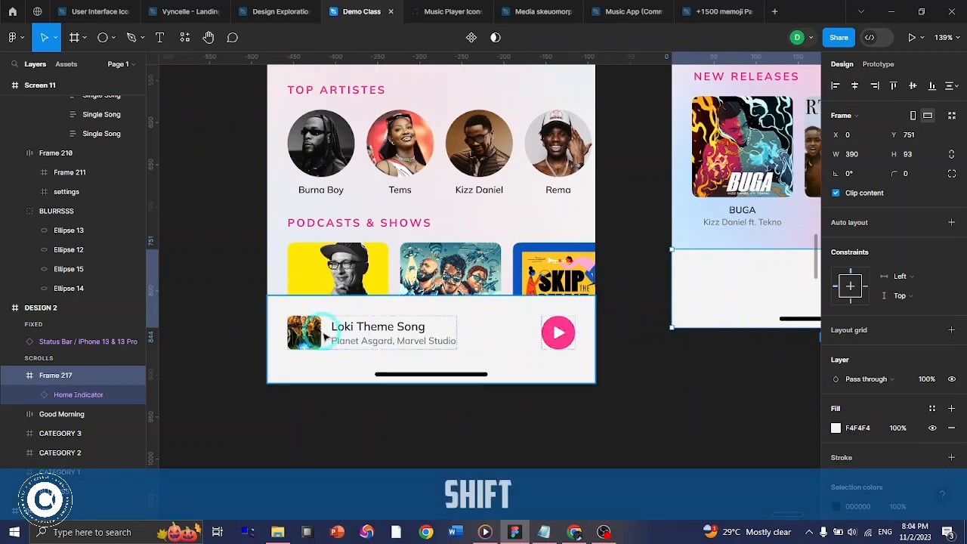
{"action": "left_click", "coordinate": [299, 327], "text": "ctrl"}
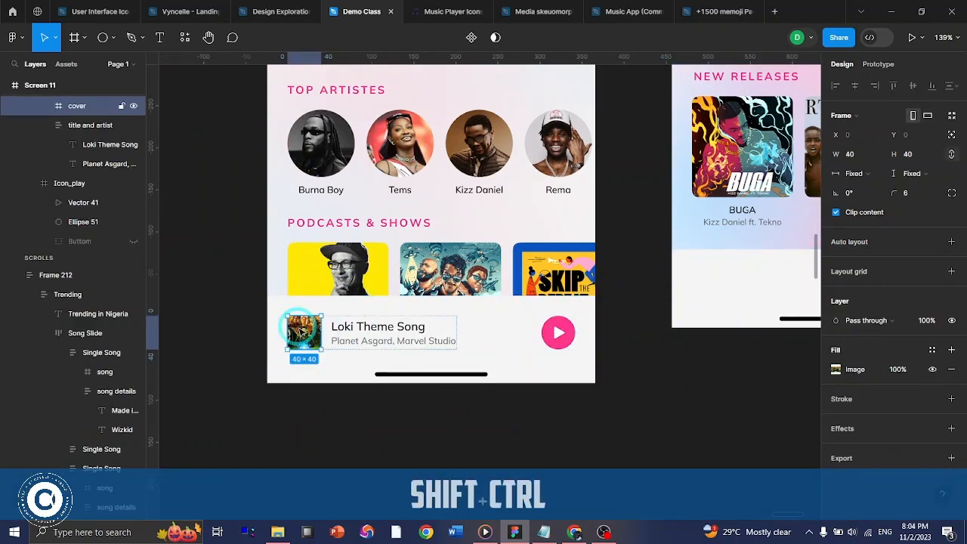
{"action": "scroll", "coordinate": [302, 328], "scroll_direction": "right", "scroll_amount": 3}
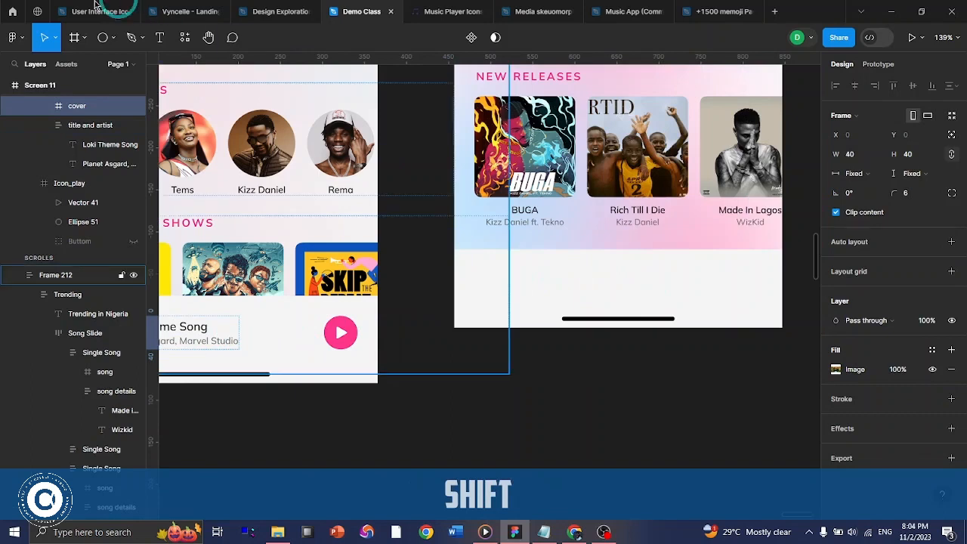
{"action": "left_click", "coordinate": [74, 37]}
{"action": "left_click_drag", "start_coordinate": [479, 266], "coordinate": [510, 300]}
{"action": "left_click", "coordinate": [918, 180]}
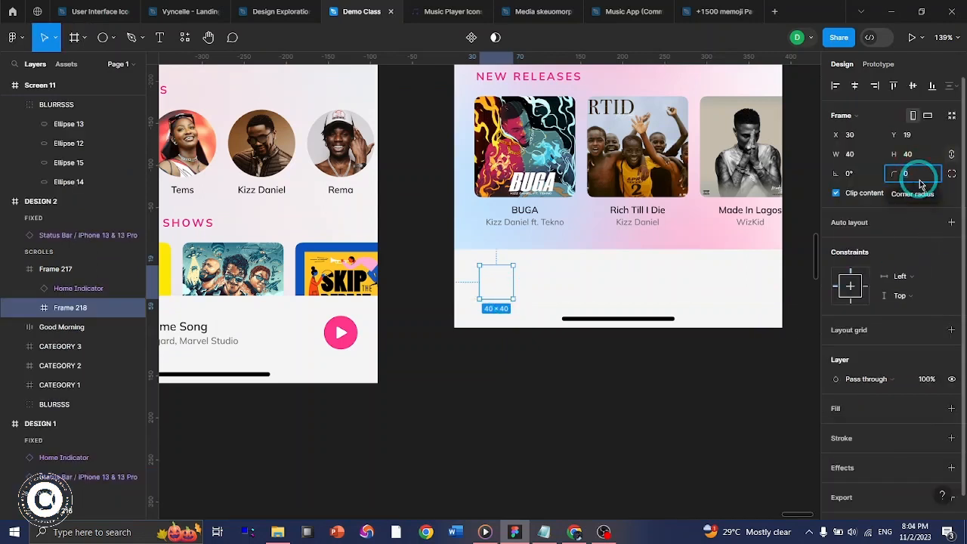
{"action": "type", "text": "6"}
{"action": "key", "text": "Return"}
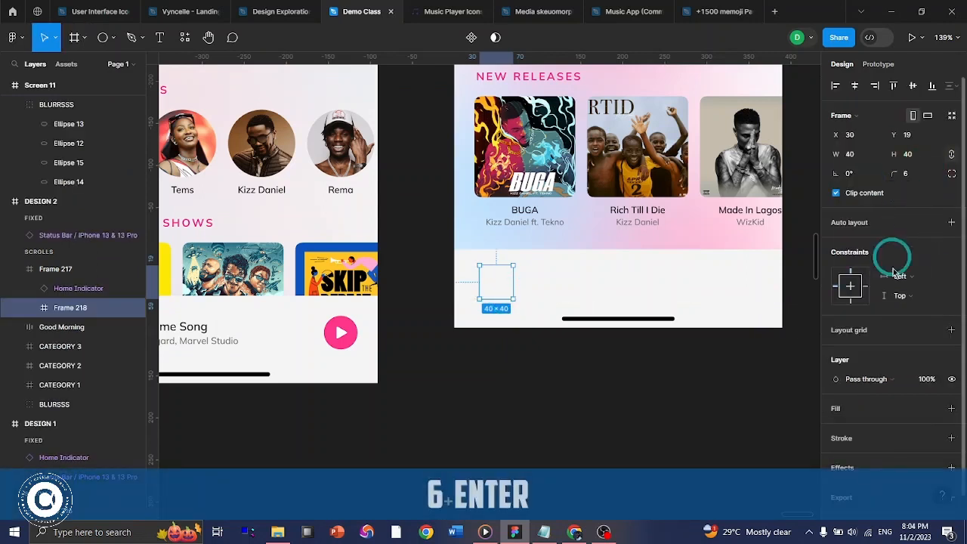
- Fill the small cover frame in the bottom bar with the grey C5C5C5
{"action": "left_click", "coordinate": [854, 419]}
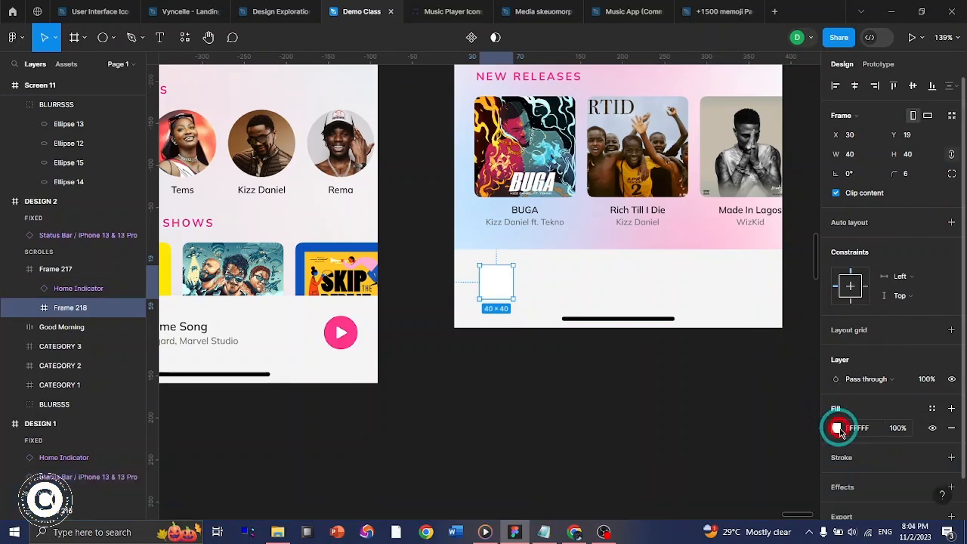
{"action": "left_click", "coordinate": [836, 428]}
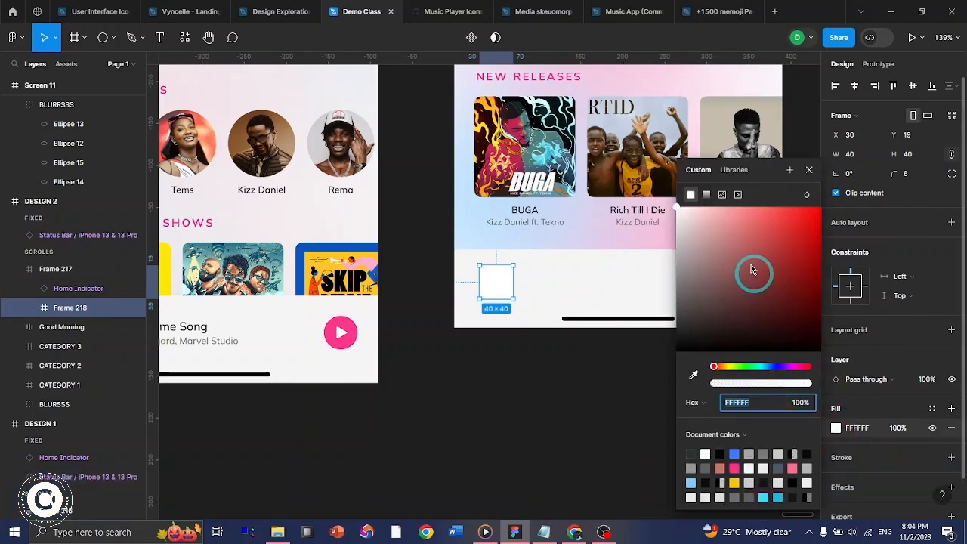
{"action": "left_click", "coordinate": [810, 170]}
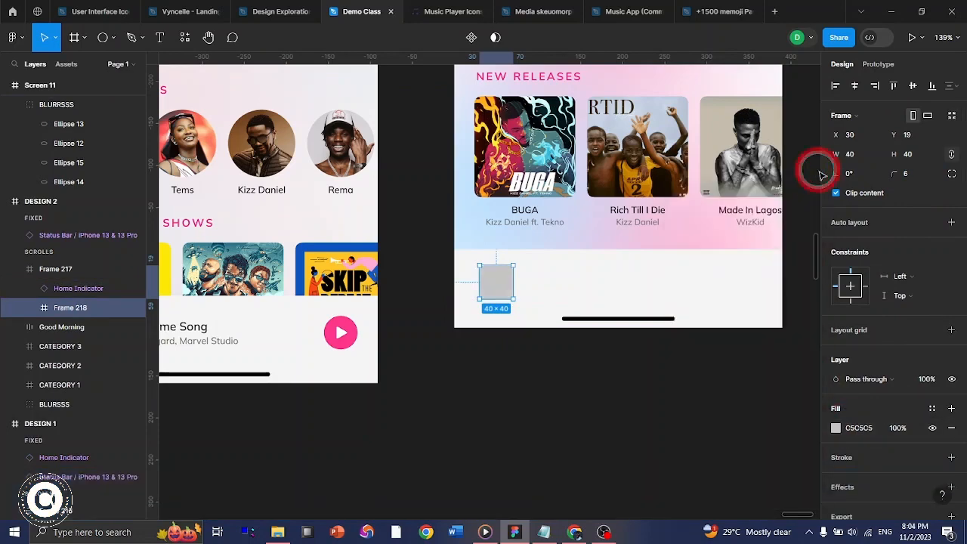
- Examine the now playing cover and the text styles of the song title and artist lines on Screen 11
{"action": "scroll", "coordinate": [645, 218], "scroll_direction": "left", "scroll_amount": 3}
{"action": "left_click", "coordinate": [308, 338], "text": "ctrl"}
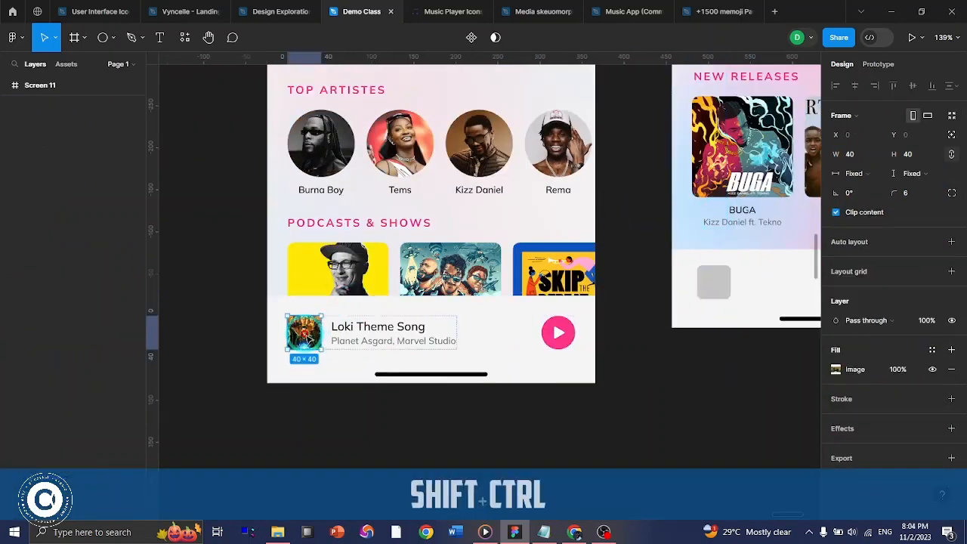
{"action": "scroll", "coordinate": [461, 328], "scroll_direction": "right", "scroll_amount": 4}
{"action": "left_click", "coordinate": [417, 284], "text": "ctrl"}
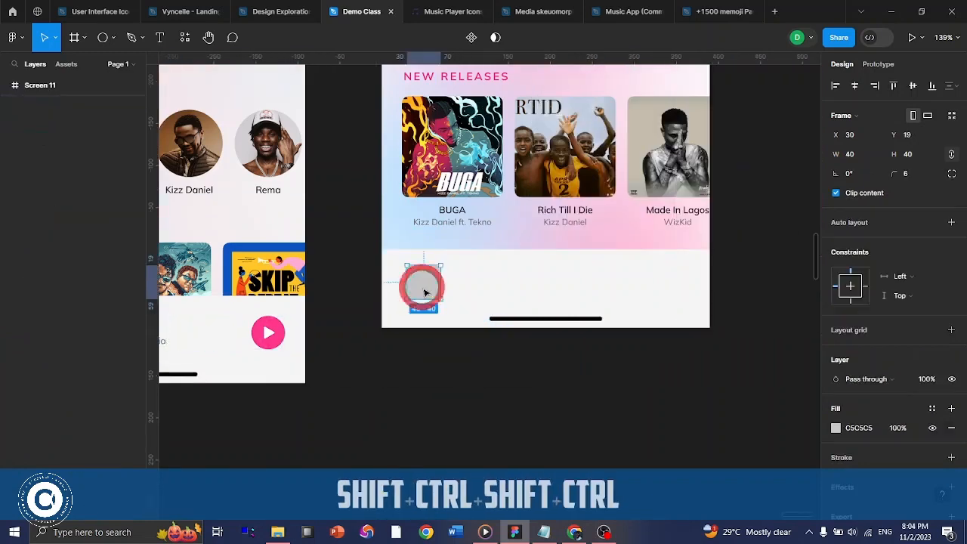
{"action": "scroll", "coordinate": [521, 291], "scroll_direction": "left", "scroll_amount": 4}
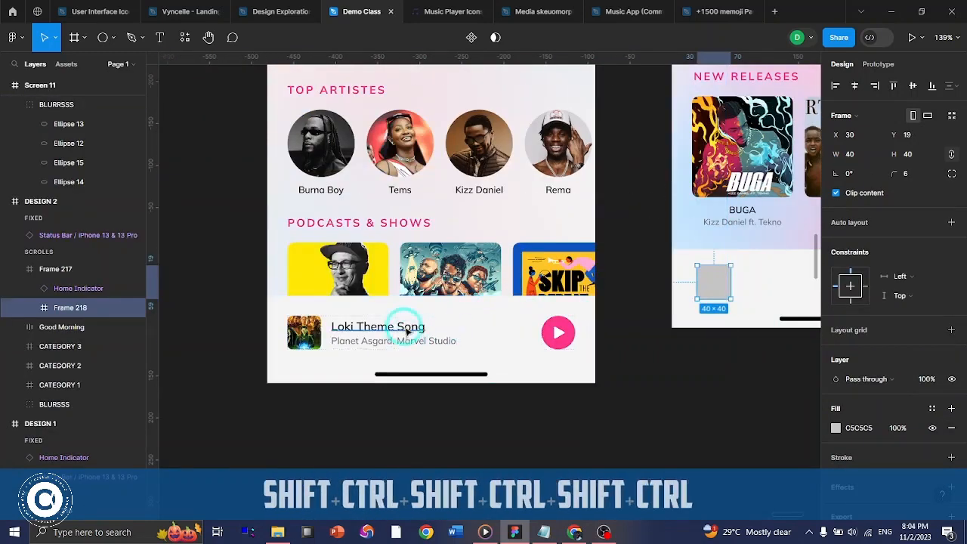
{"action": "scroll", "coordinate": [406, 330], "scroll_direction": "up", "scroll_amount": 5}
{"action": "left_click", "coordinate": [406, 330], "text": "ctrl"}
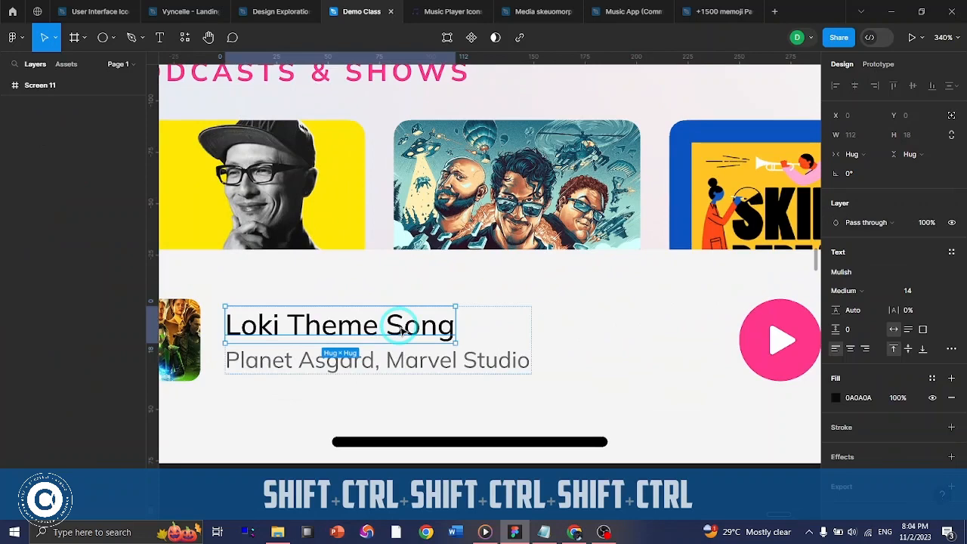
{"action": "left_click", "coordinate": [333, 366], "text": "ctrl"}
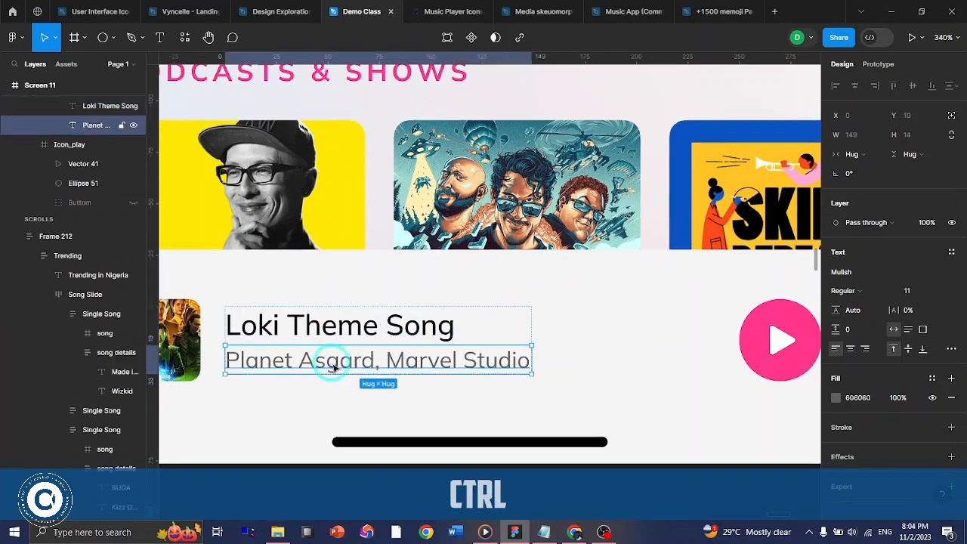
- Add the text "Kizz Daniel" beside the grey cover frame in DESIGN 2's bottom bar
{"action": "scroll", "coordinate": [335, 368], "scroll_direction": "right", "scroll_amount": 13}
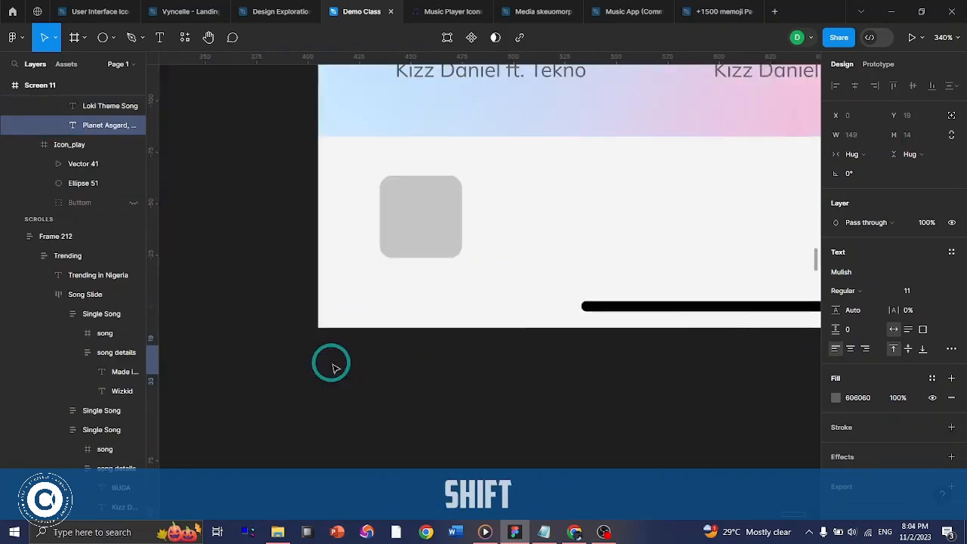
{"action": "left_click", "coordinate": [202, 221], "text": "ctrl"}
{"action": "left_click", "coordinate": [323, 205]}
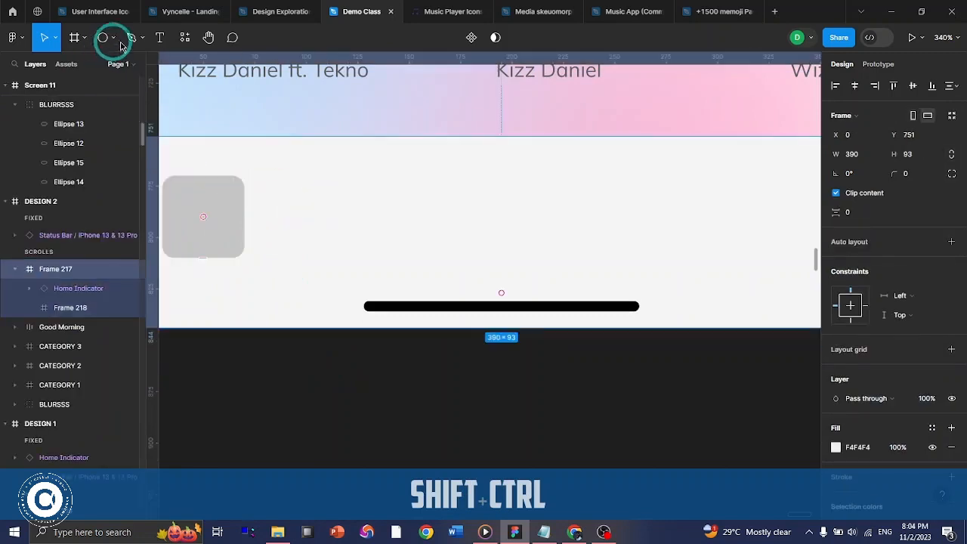
{"action": "left_click", "coordinate": [161, 39]}
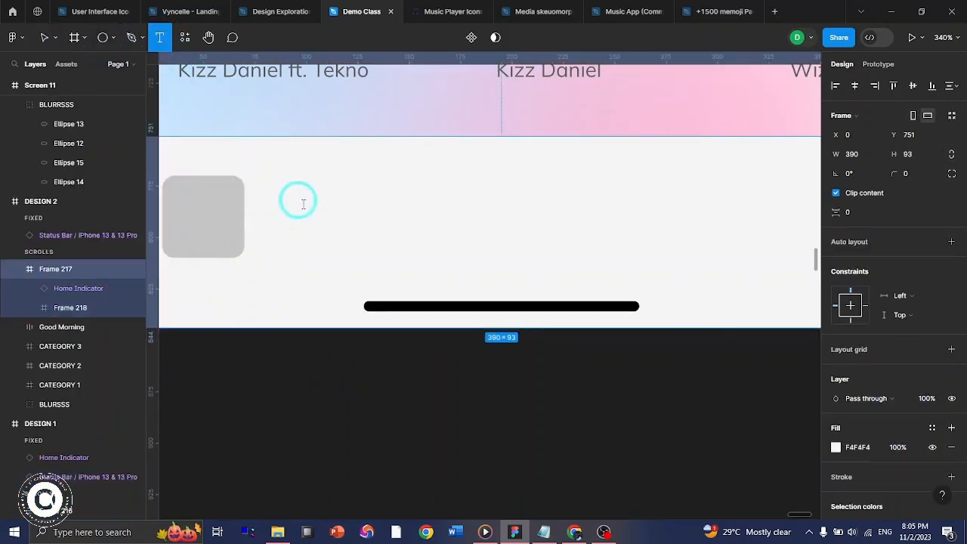
{"action": "left_click", "coordinate": [297, 201]}
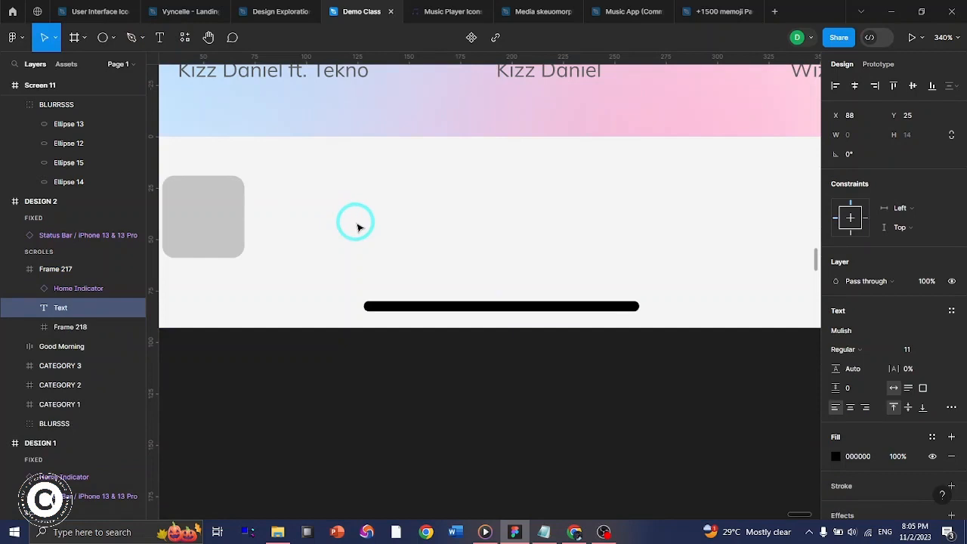
{"action": "type", "text": "Kizz Da"}
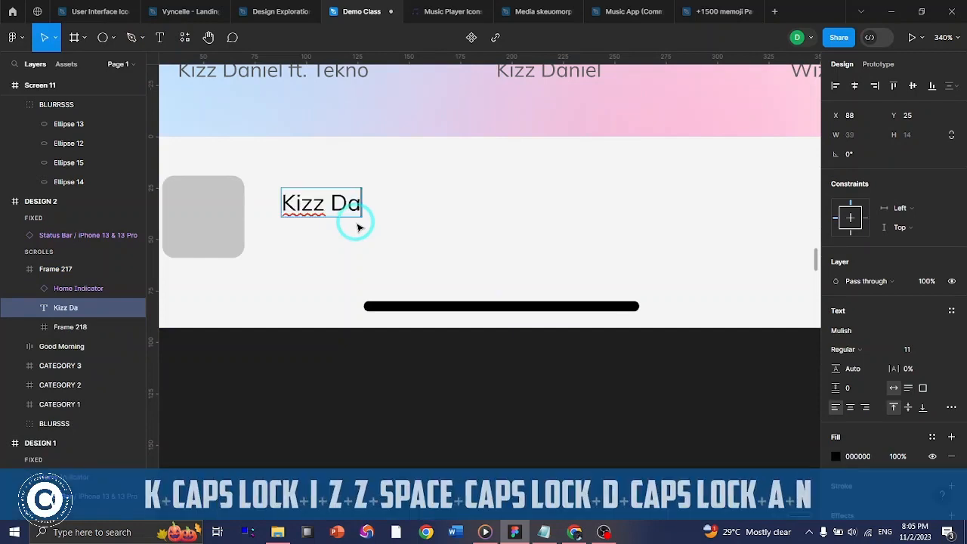
{"action": "type", "text": "niel"}
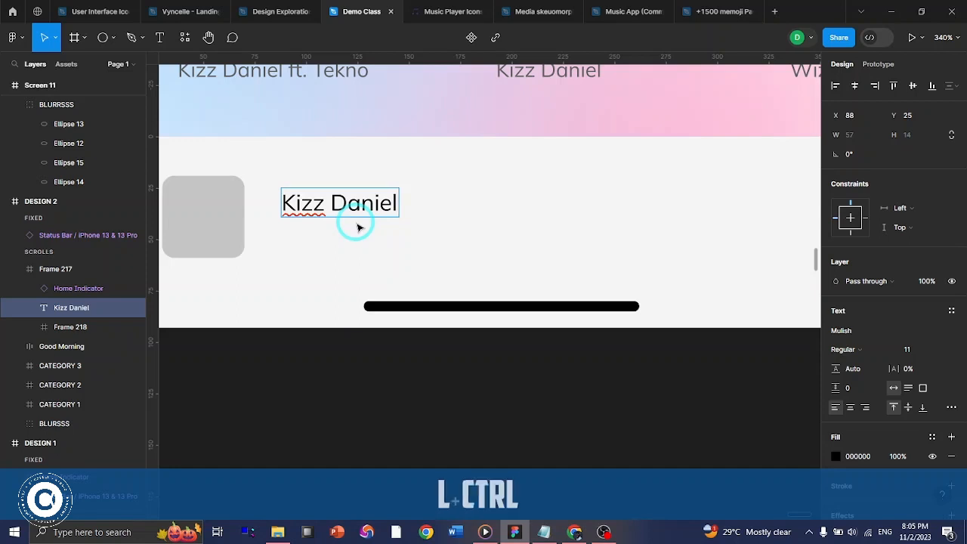
{"action": "key", "text": "ctrl+Return"}
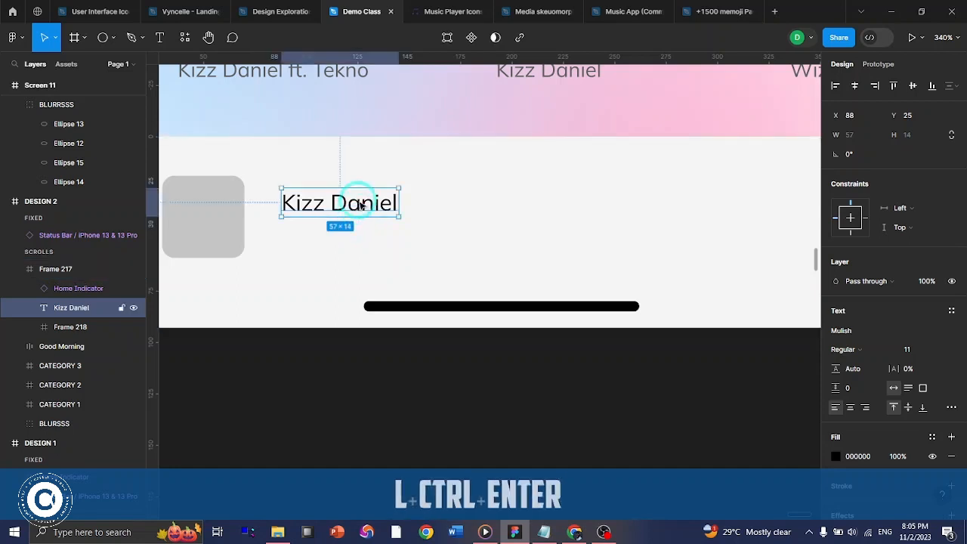
- Move the artist text closer to the cover, duplicate it directly above, and change the copy to "Rich Till I Die"
{"action": "mouse_move", "coordinate": [360, 205]}
{"action": "left_mouse_down"}
{"action": "mouse_move", "coordinate": [348, 228]}
{"action": "mouse_move", "coordinate": [349, 196]}
{"action": "left_mouse_up"}
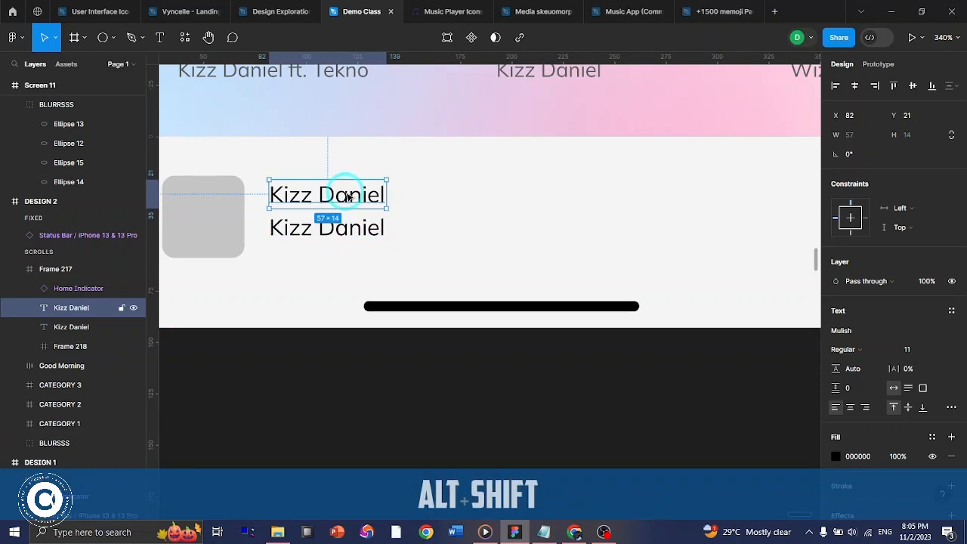
{"action": "double_click", "coordinate": [347, 196]}
{"action": "type", "text": "Rich Til"}
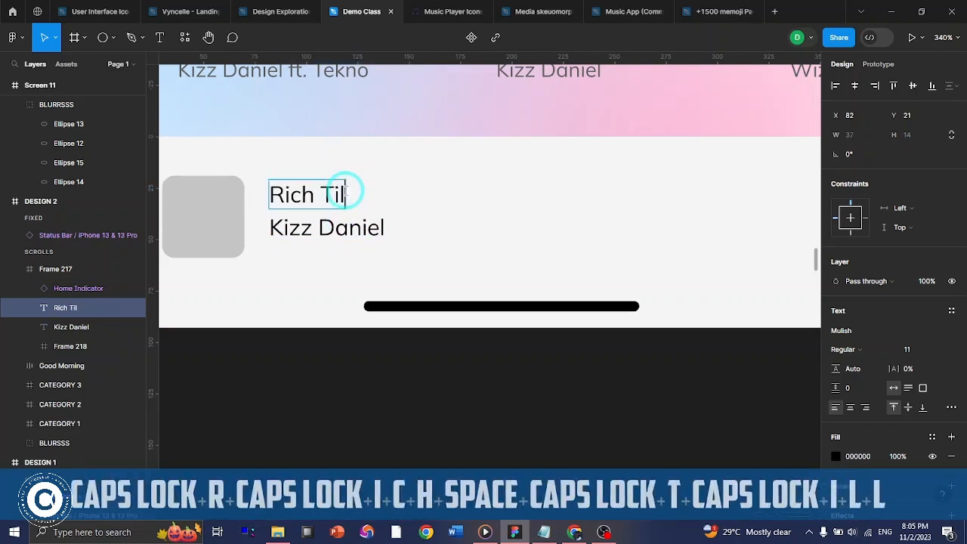
{"action": "type", "text": "l I Die"}
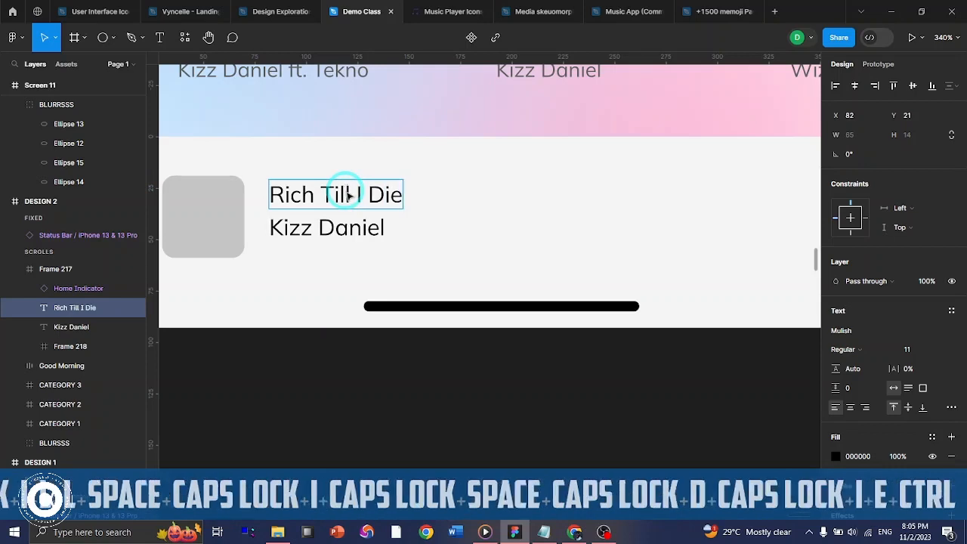
{"action": "key", "text": "ctrl+Return"}
- Check Screen 11's song title style and set "Rich Till I Die" to Medium weight at size 14
{"action": "scroll", "coordinate": [344, 191], "scroll_direction": "left", "scroll_amount": 10}
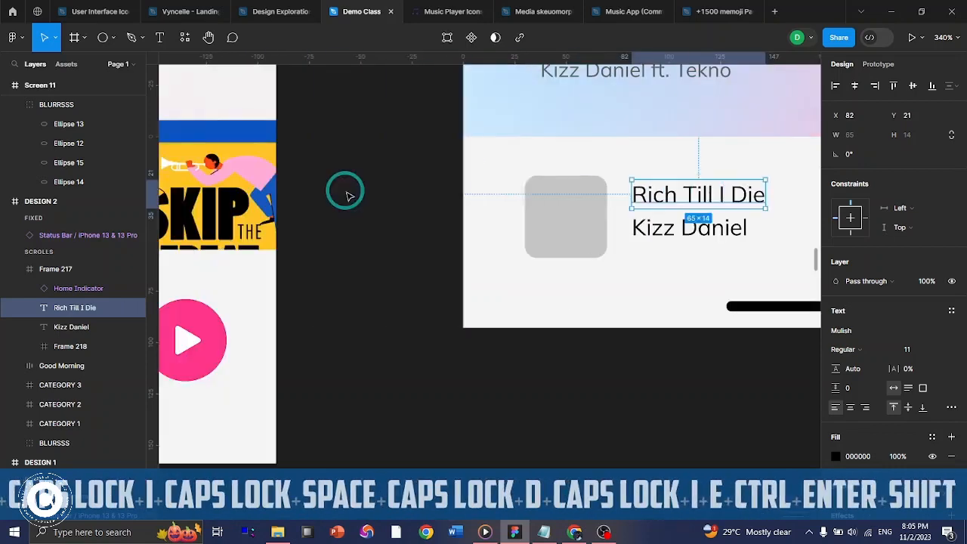
{"action": "scroll", "coordinate": [348, 317], "scroll_direction": "left", "scroll_amount": 5}
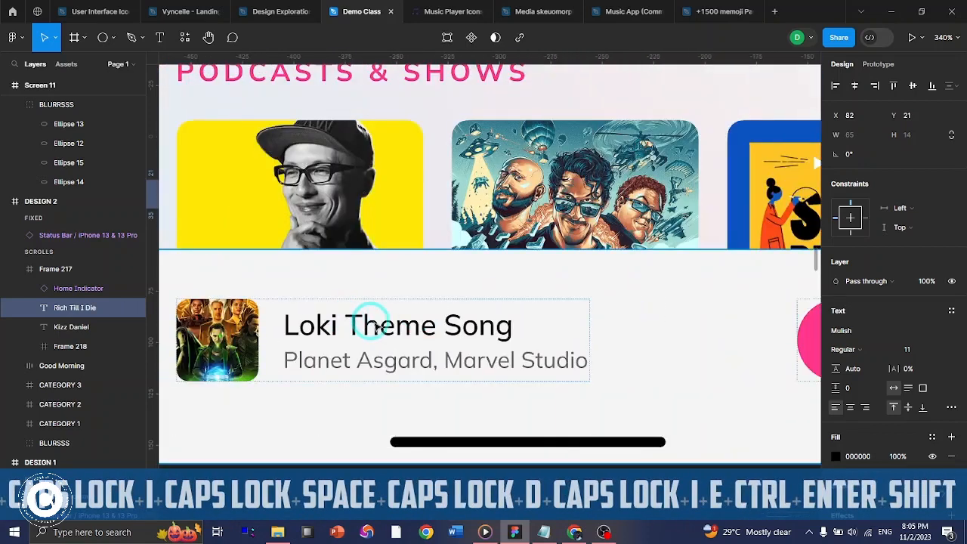
{"action": "left_click", "coordinate": [376, 327], "text": "ctrl"}
{"action": "scroll", "coordinate": [392, 329], "scroll_direction": "right", "scroll_amount": 20}
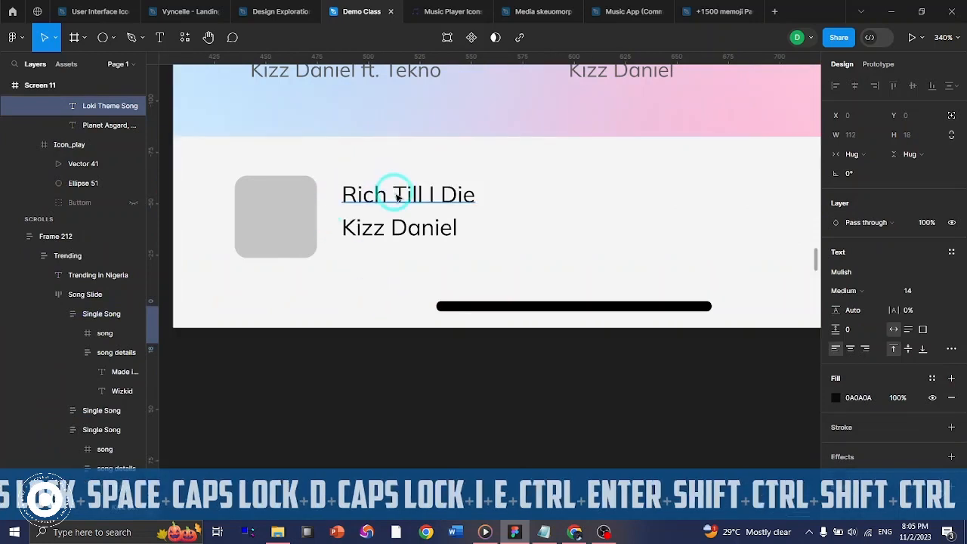
{"action": "left_click", "coordinate": [398, 198], "text": "ctrl"}
{"action": "left_click", "coordinate": [846, 349]}
{"action": "left_click", "coordinate": [868, 264]}
{"action": "left_click", "coordinate": [900, 349]}
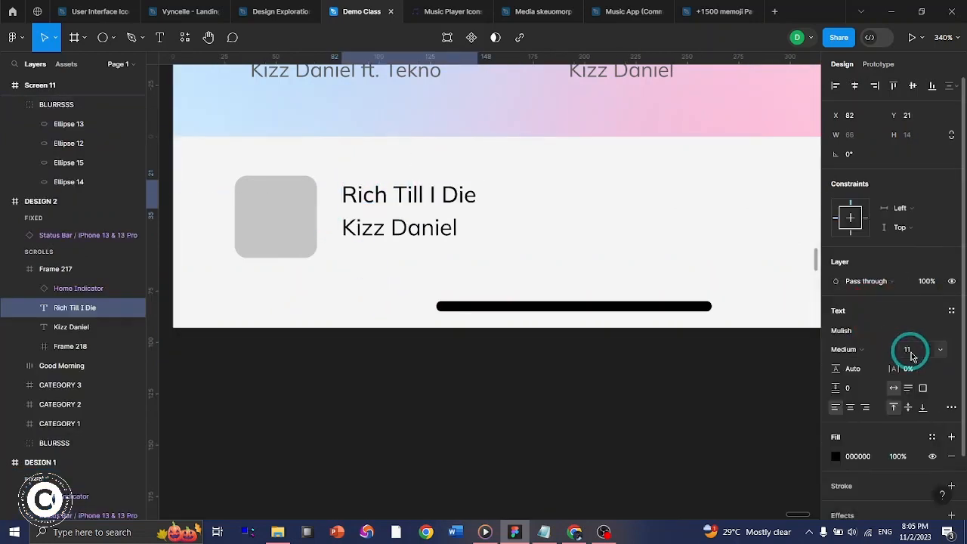
{"action": "left_click", "coordinate": [935, 352]}
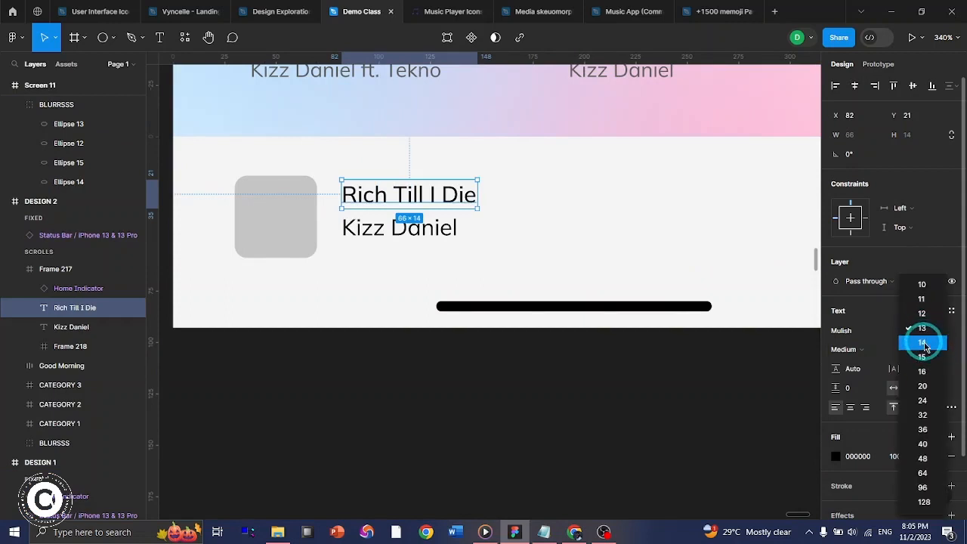
{"action": "left_click", "coordinate": [926, 347]}
- Fill the artist text under the song title with 606060 and nudge it down to Y 39
{"action": "left_click", "coordinate": [431, 226], "text": "ctrl"}
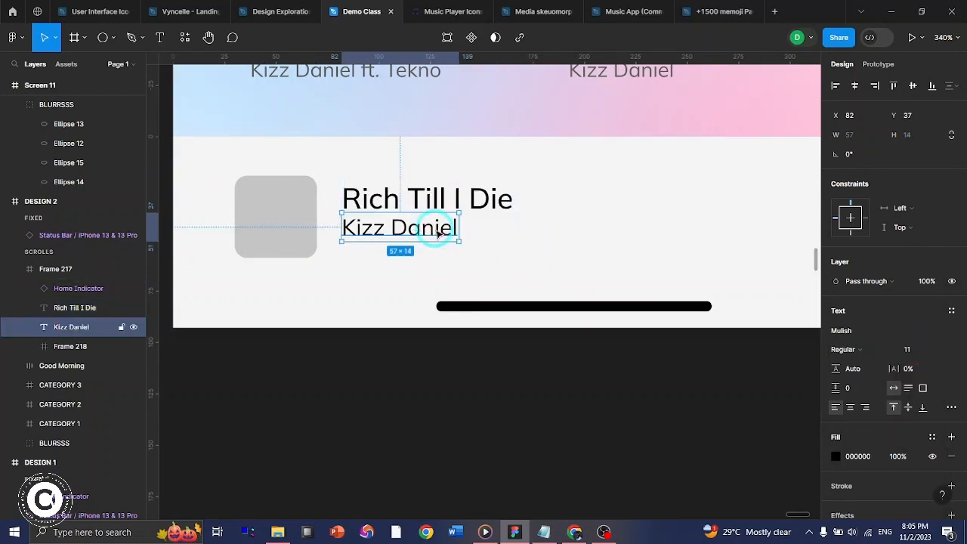
{"action": "left_click", "coordinate": [865, 457]}
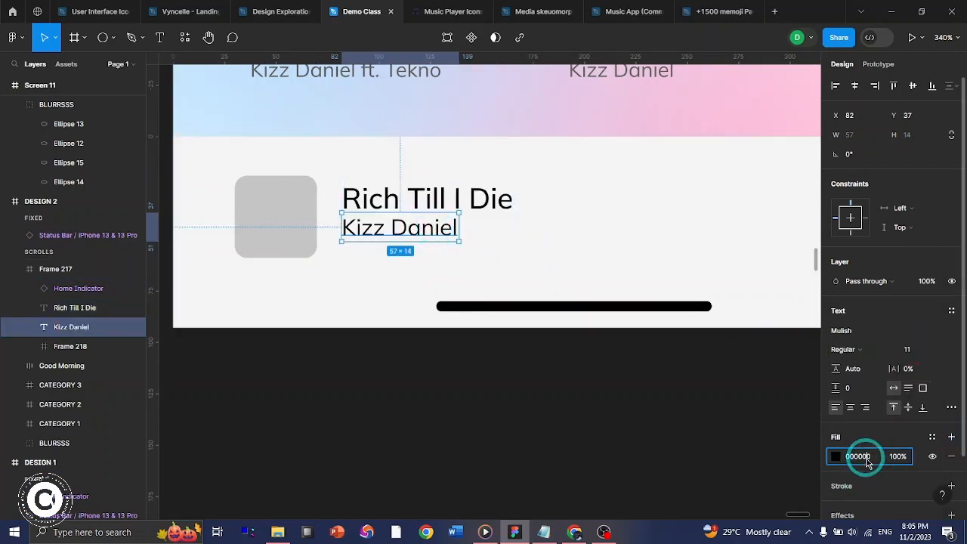
{"action": "type", "text": "60"}
{"action": "key", "text": "Return"}
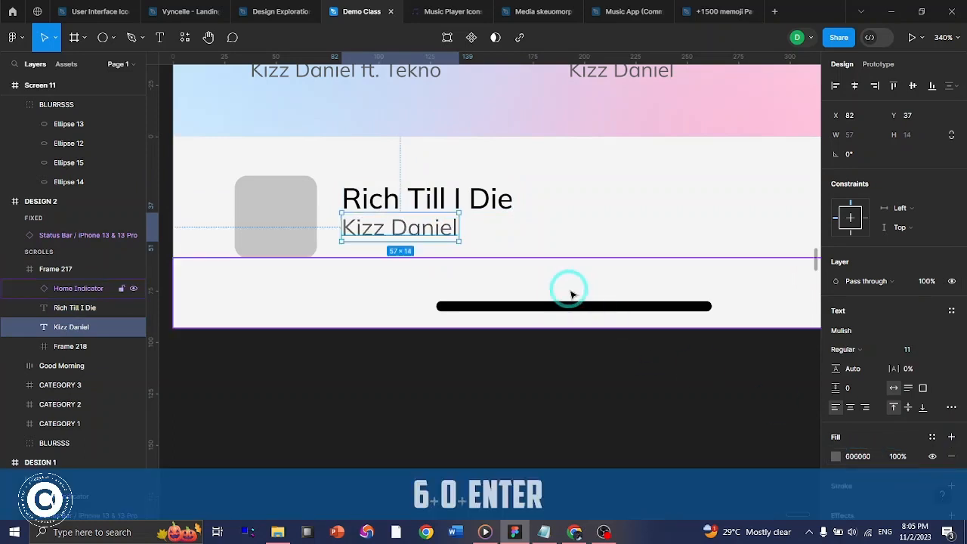
{"action": "key", "text": "Down"}
{"action": "key", "text": "Down"}
{"action": "key", "text": "Down"}
{"action": "key", "text": "Up"}
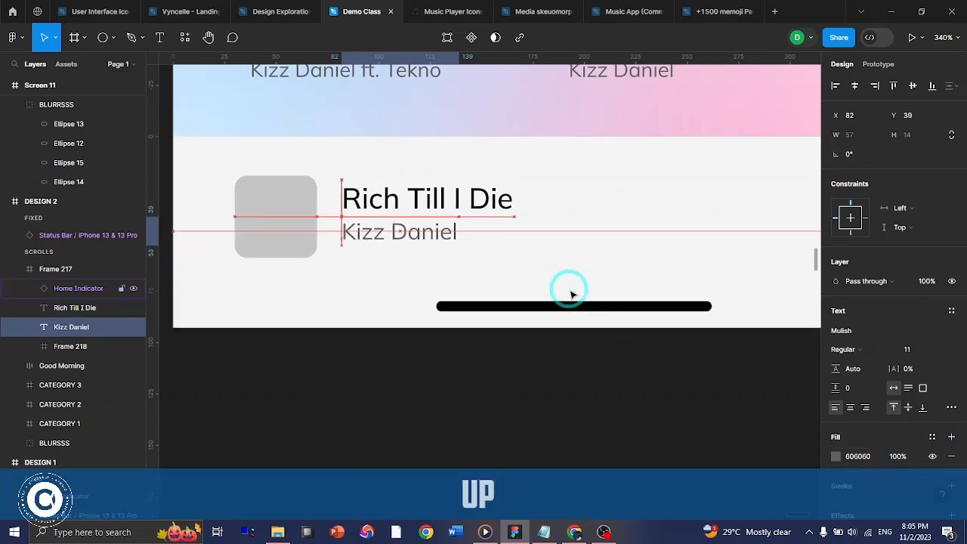
- Frame the song title and artist texts together in the bottom bar and apply vertical auto layout to the frame
{"action": "right_click", "coordinate": [453, 206]}
{"action": "left_click", "coordinate": [393, 235], "text": "shift"}
{"action": "left_click", "coordinate": [394, 235], "text": "shift"}
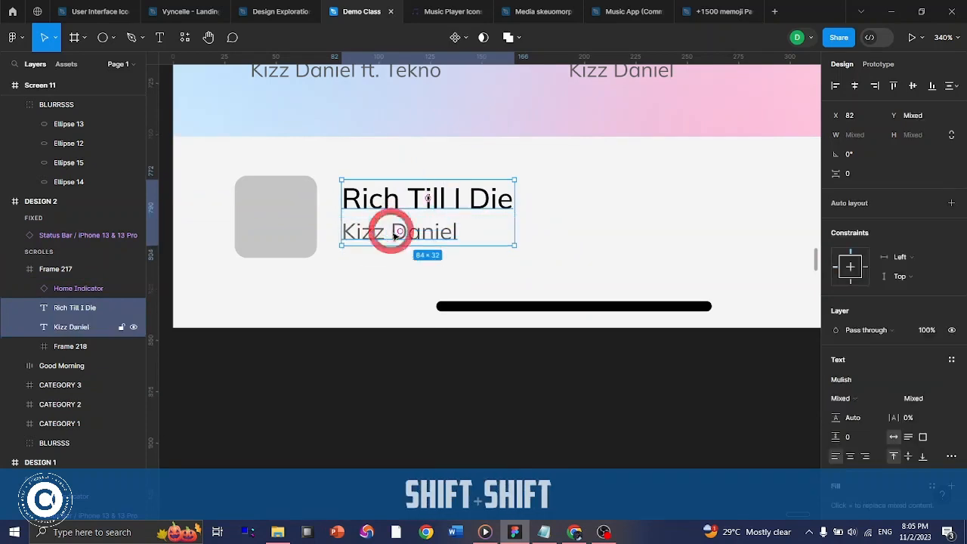
{"action": "key", "text": "ctrl+alt+g"}
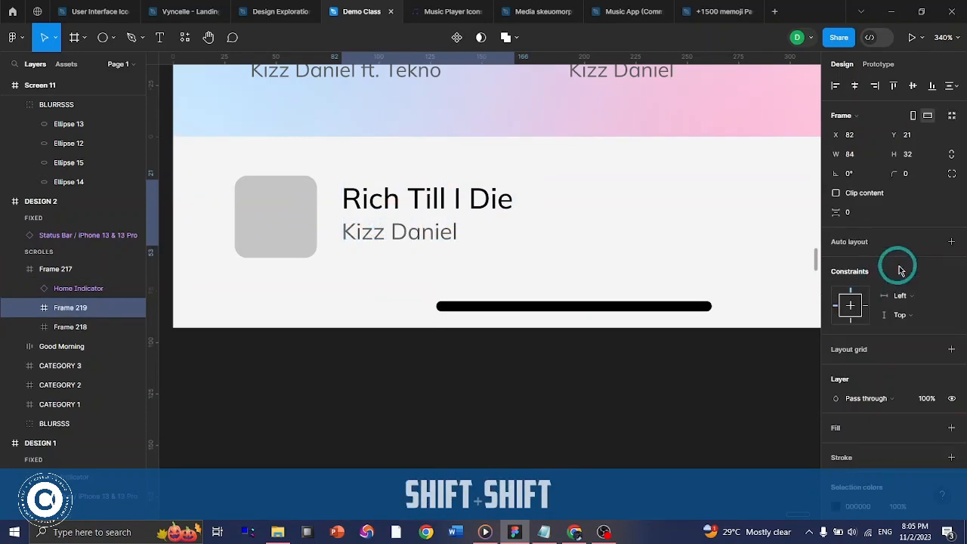
{"action": "left_click", "coordinate": [867, 248]}
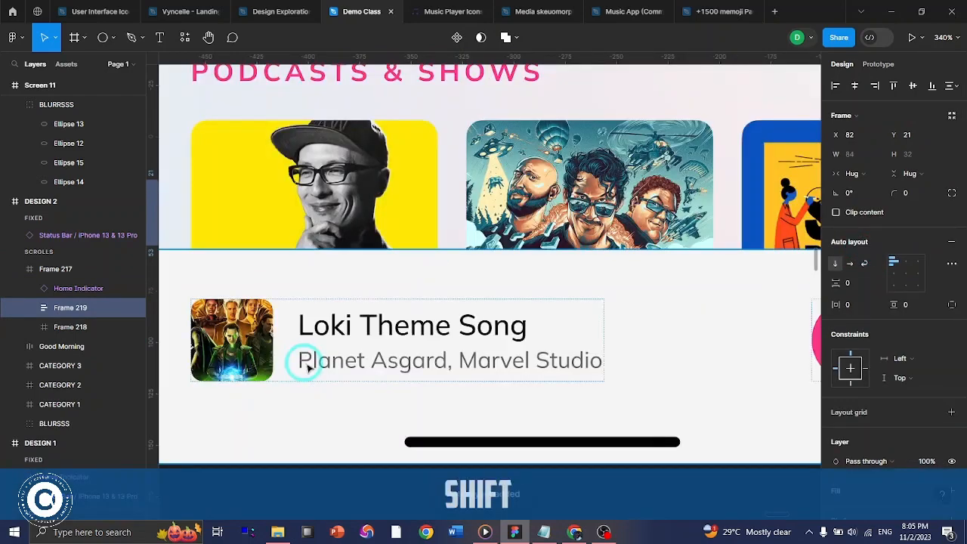
- Check the title and artist spacing on Screen 11 and set the matching auto layout gap in DESIGN 2 to 1
{"action": "left_click", "coordinate": [371, 324], "text": "ctrl+shift"}
{"action": "left_click", "coordinate": [375, 363], "text": "shift"}
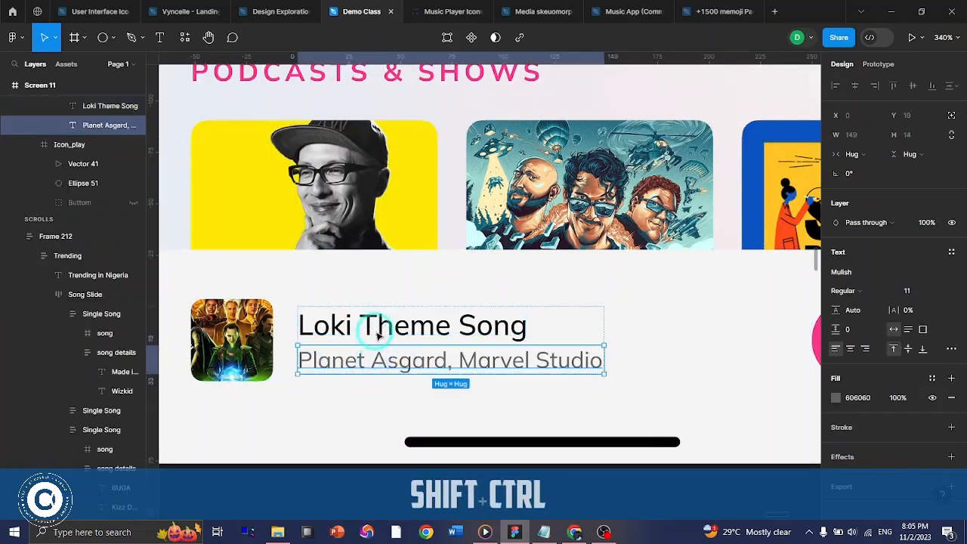
{"action": "key", "text": "shift+a"}
{"action": "scroll", "coordinate": [506, 315], "scroll_direction": "right", "scroll_amount": 10}
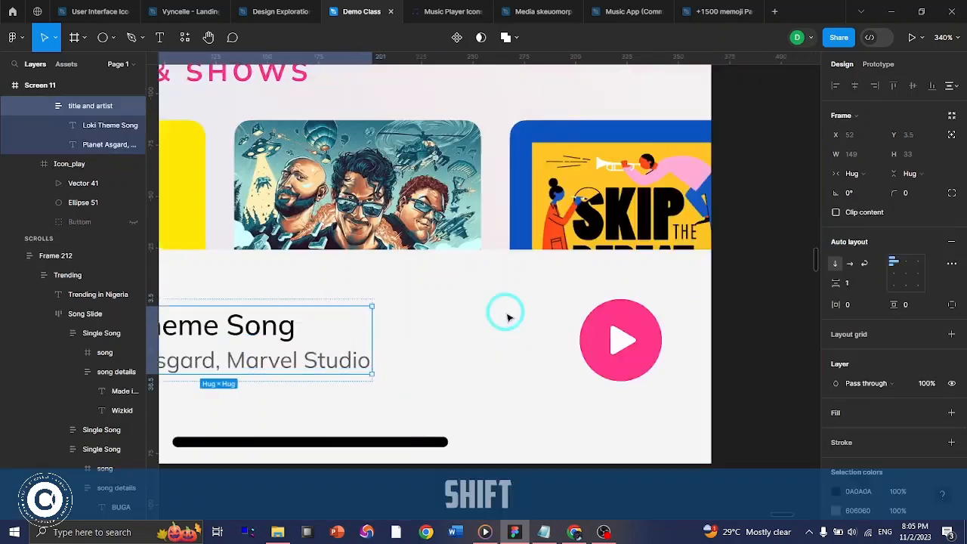
{"action": "scroll", "coordinate": [506, 315], "scroll_direction": "left", "scroll_amount": 15}
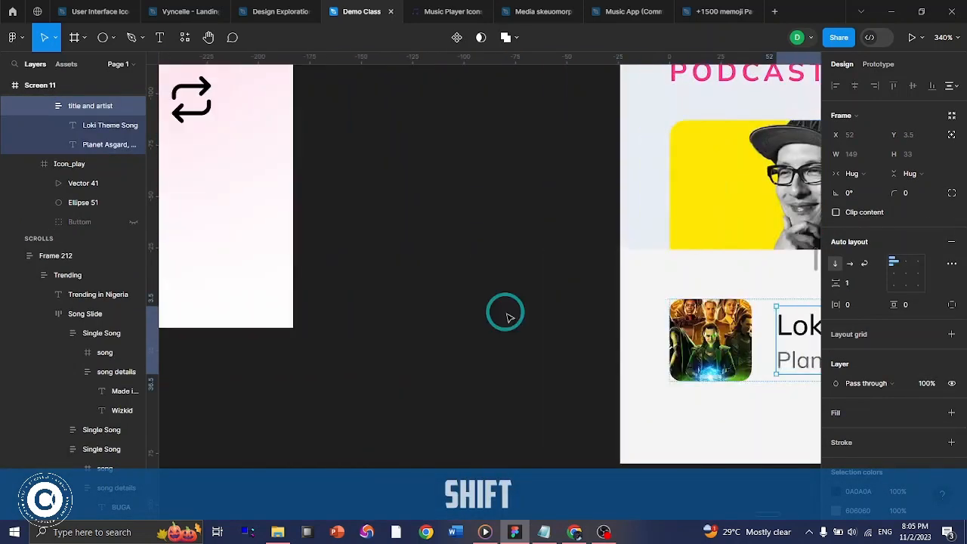
{"action": "scroll", "coordinate": [565, 361], "scroll_direction": "right", "scroll_amount": 2}
{"action": "scroll", "coordinate": [565, 361], "scroll_direction": "right", "scroll_amount": 15}
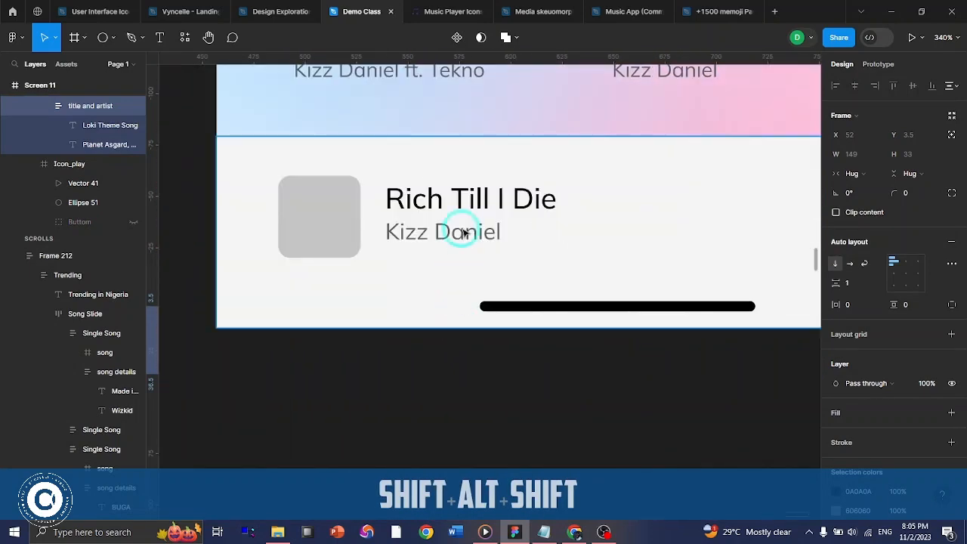
{"action": "left_click", "coordinate": [464, 233]}
{"action": "left_click", "coordinate": [856, 285]}
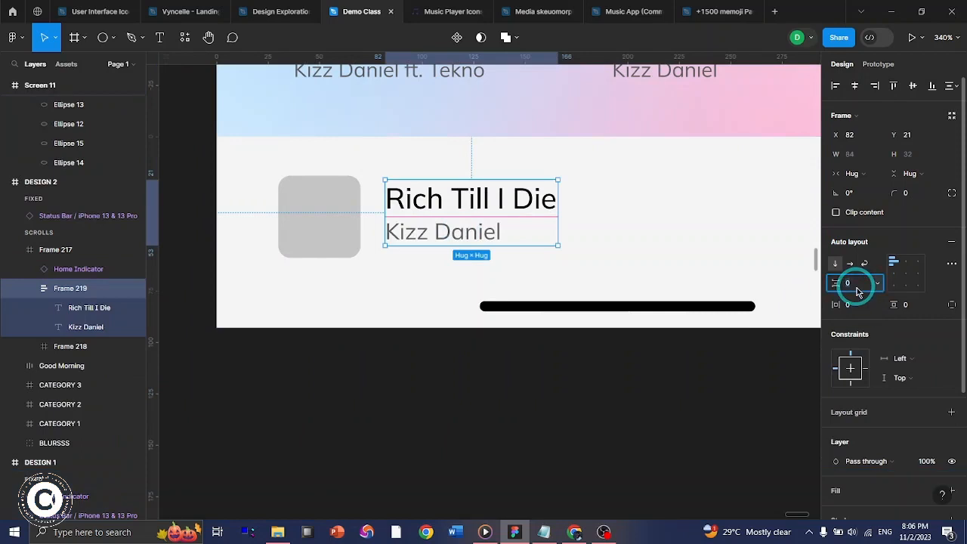
{"action": "key", "text": "Up"}
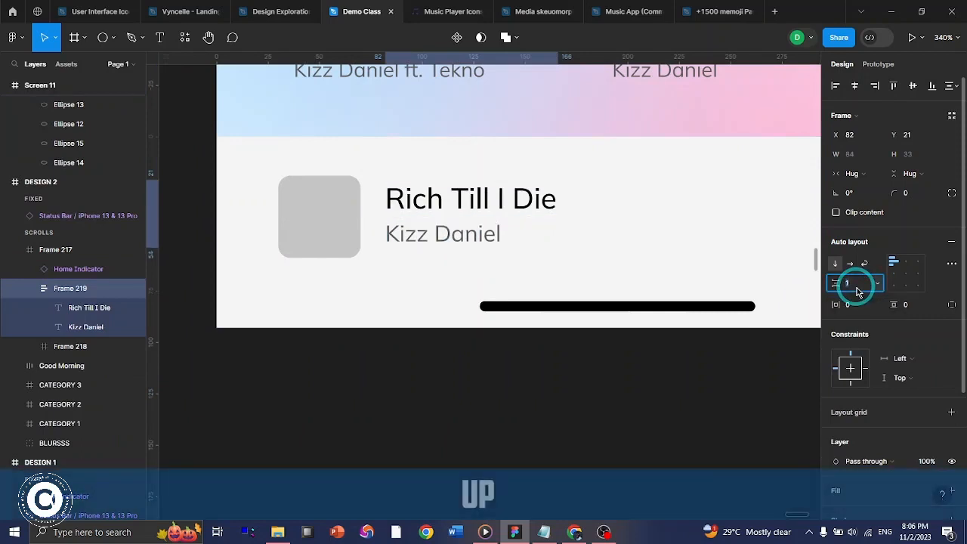
{"action": "key", "text": "Return"}
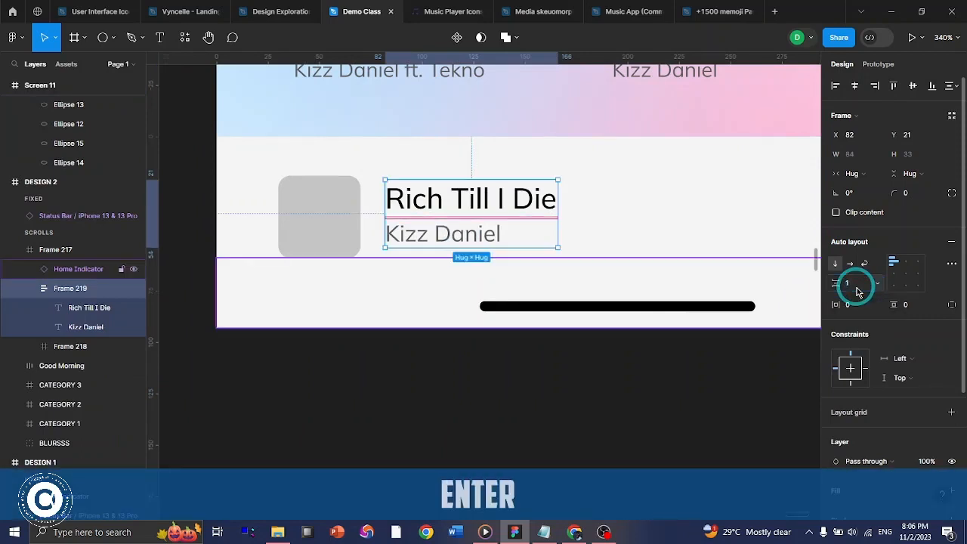
- Fill the grey cover square in the DESIGN 2 bottom bar with the RTID cover image file from the Design with Deji folder
{"action": "left_click", "coordinate": [346, 217], "text": "ctrl"}
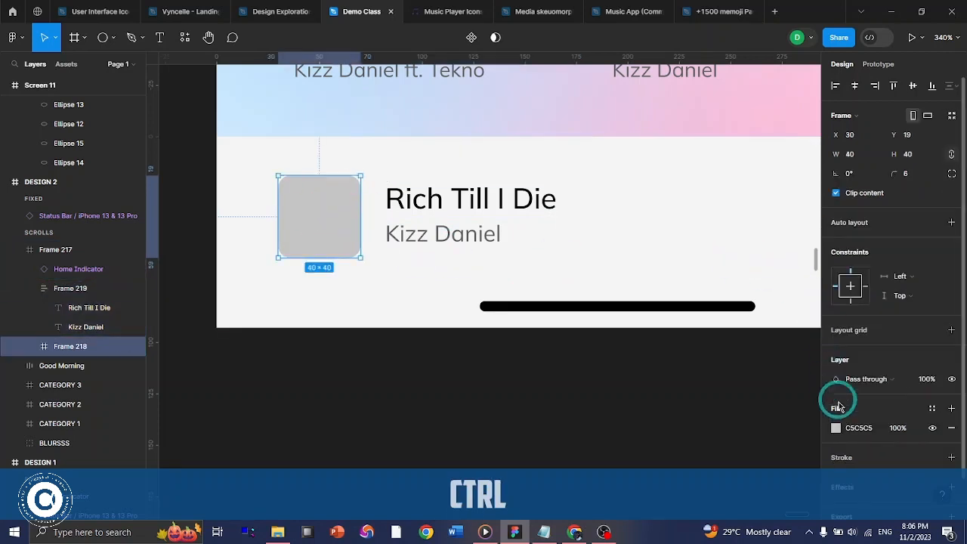
{"action": "left_click", "coordinate": [836, 428]}
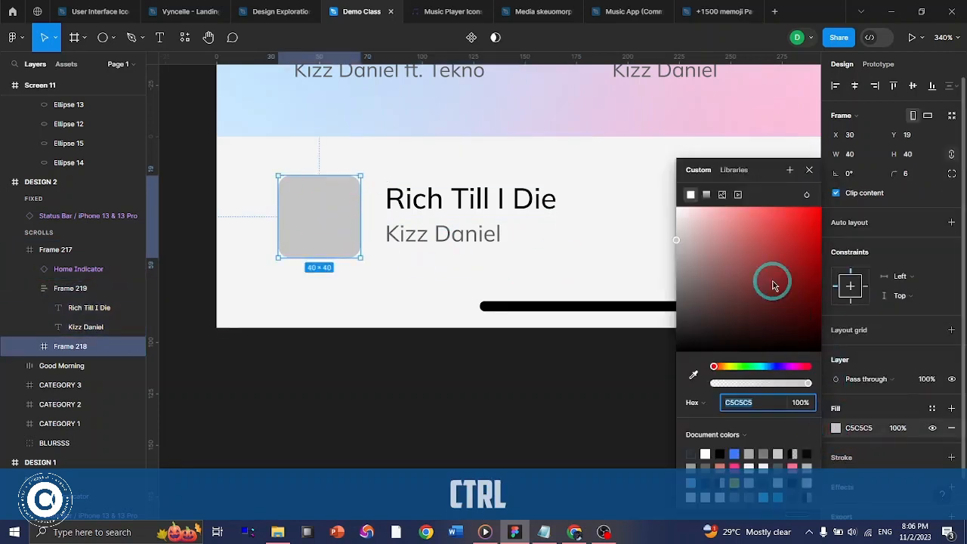
{"action": "left_click", "coordinate": [721, 194]}
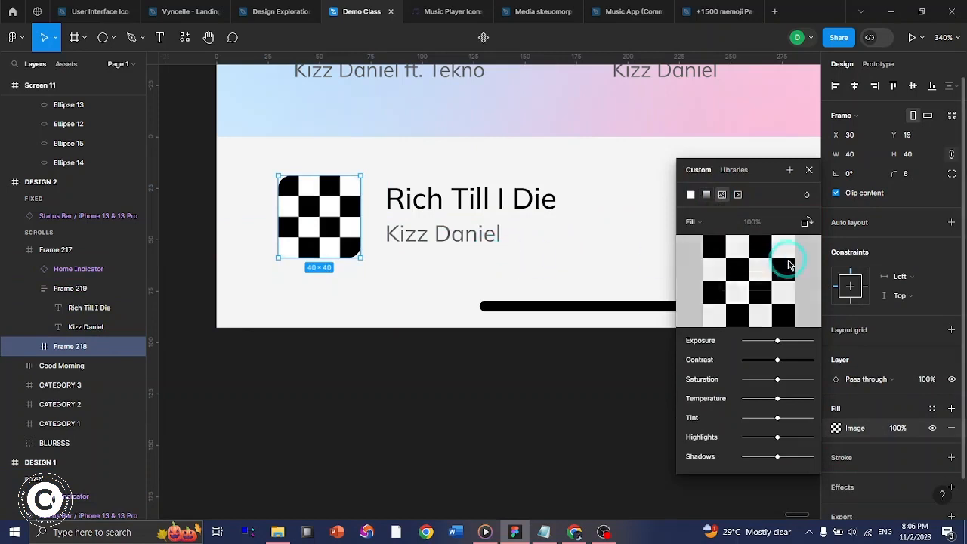
{"action": "left_click", "coordinate": [760, 280]}
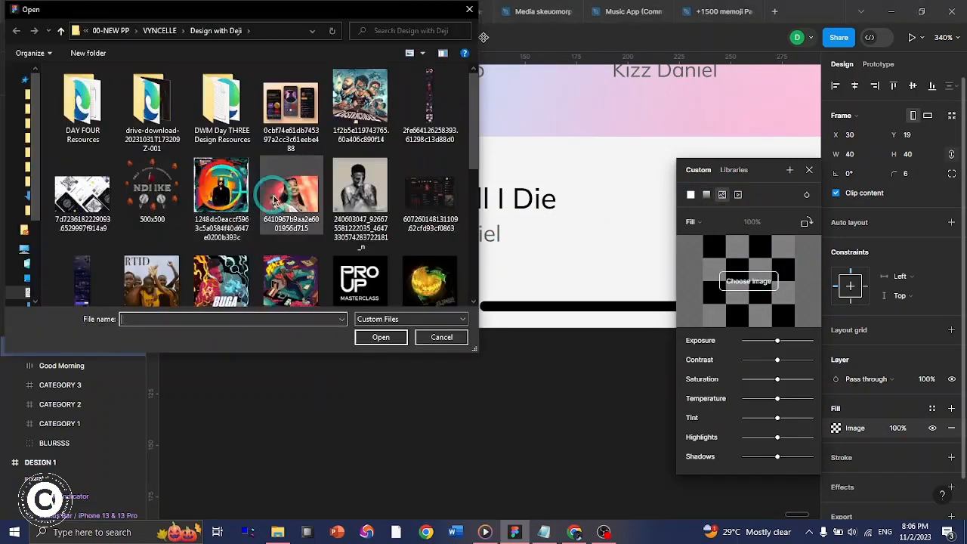
{"action": "left_click", "coordinate": [151, 278]}
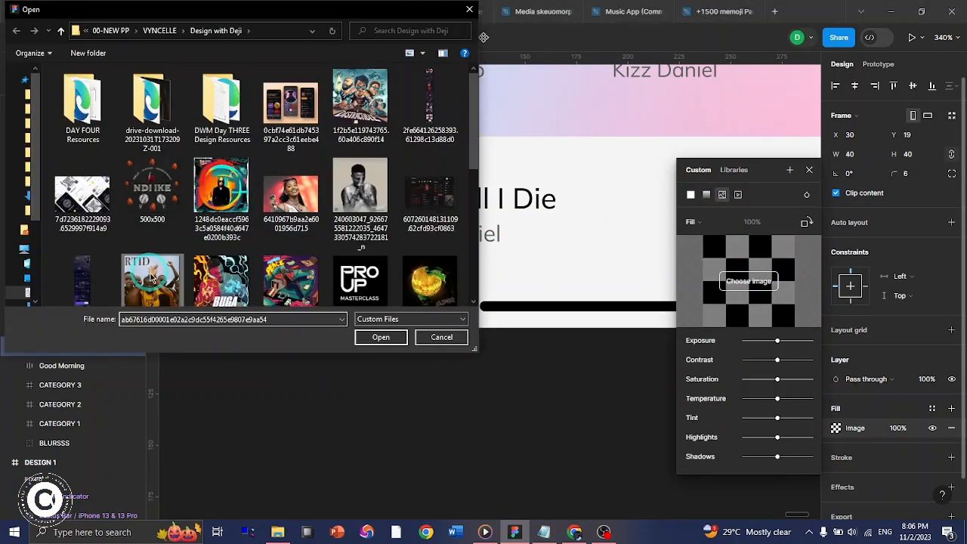
{"action": "double_click", "coordinate": [151, 278]}
{"action": "left_click", "coordinate": [808, 171]}
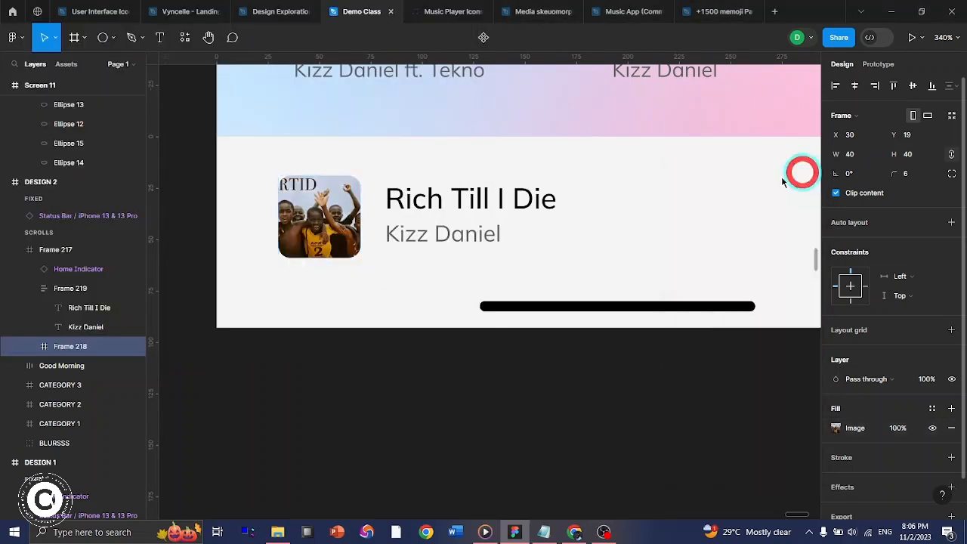
- Rename the cover frame in the DESIGN 2 bottom bar as image
{"action": "left_click", "coordinate": [416, 213]}
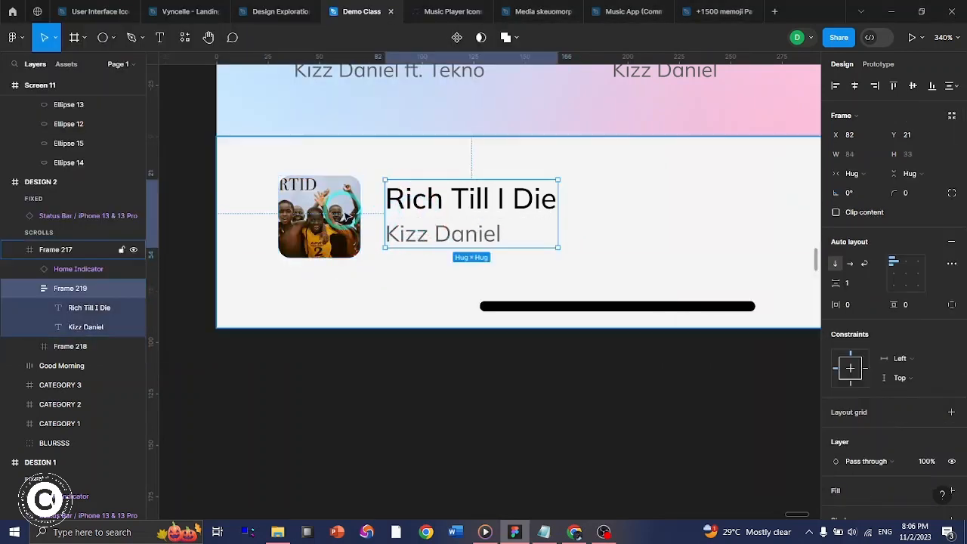
{"action": "key", "text": "alt"}
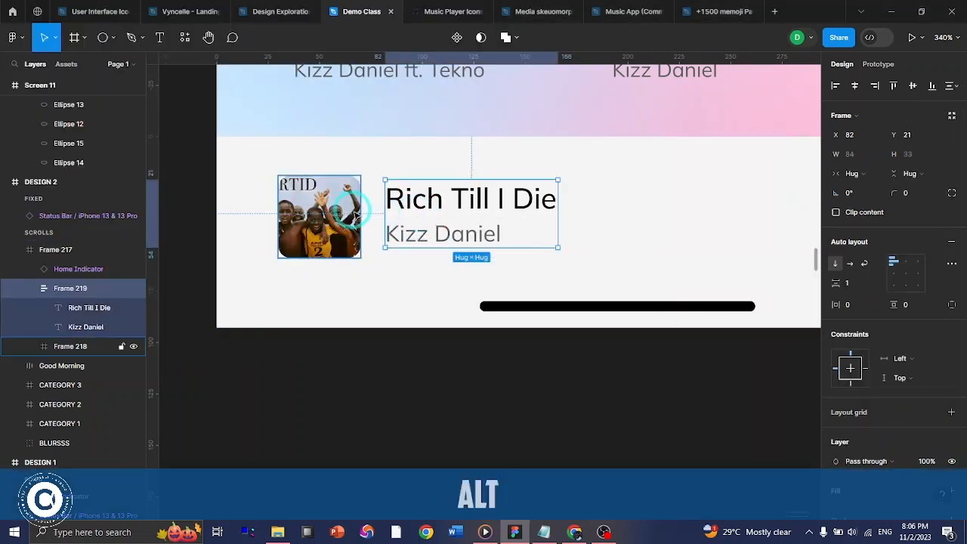
{"action": "left_click", "coordinate": [32, 288]}
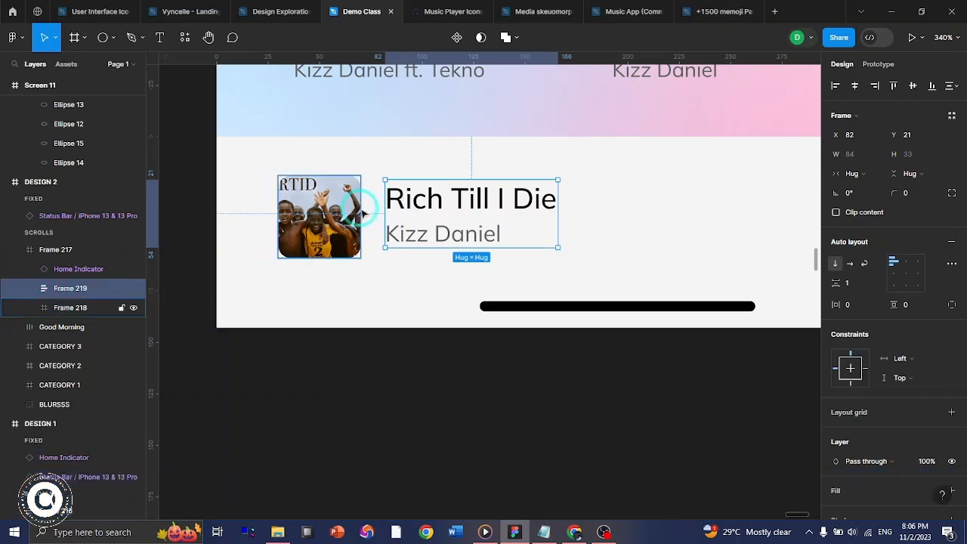
{"action": "key", "text": "ctrl"}
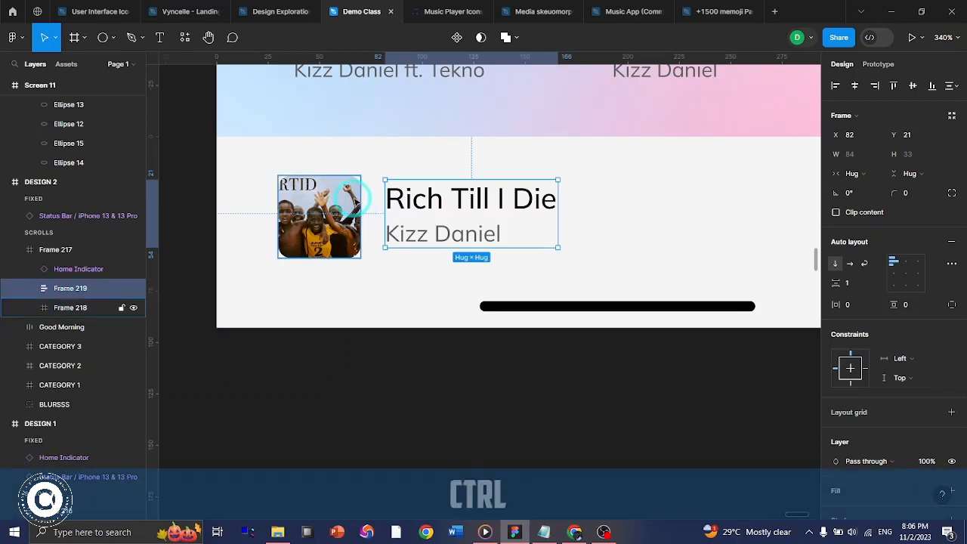
{"action": "left_click", "coordinate": [353, 198], "text": "ctrl"}
{"action": "left_click", "coordinate": [76, 312]}
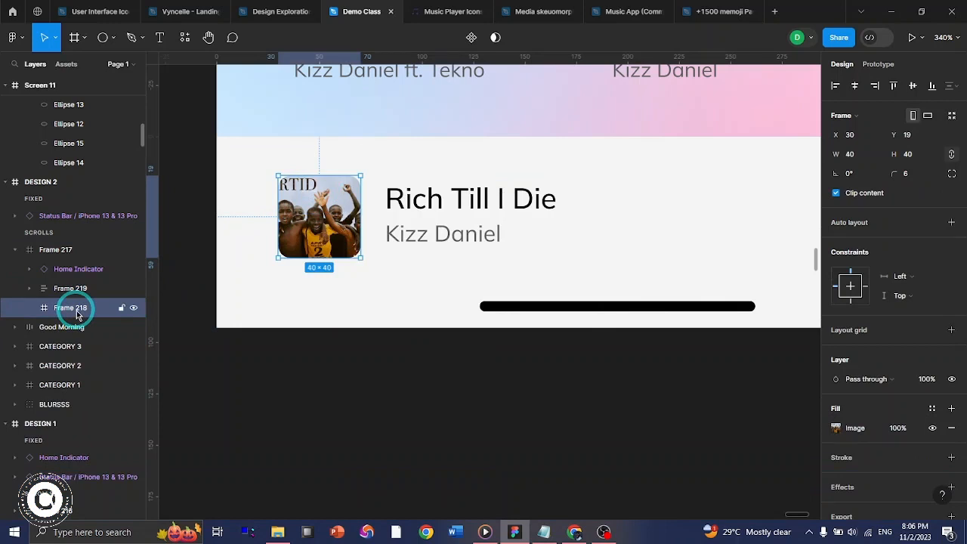
{"action": "double_click", "coordinate": [72, 307]}
{"action": "type", "text": "image"}
{"action": "key", "text": "Return"}
- Rename the frame holding the song title and artist as text
{"action": "left_click", "coordinate": [75, 288]}
{"action": "double_click", "coordinate": [72, 288]}
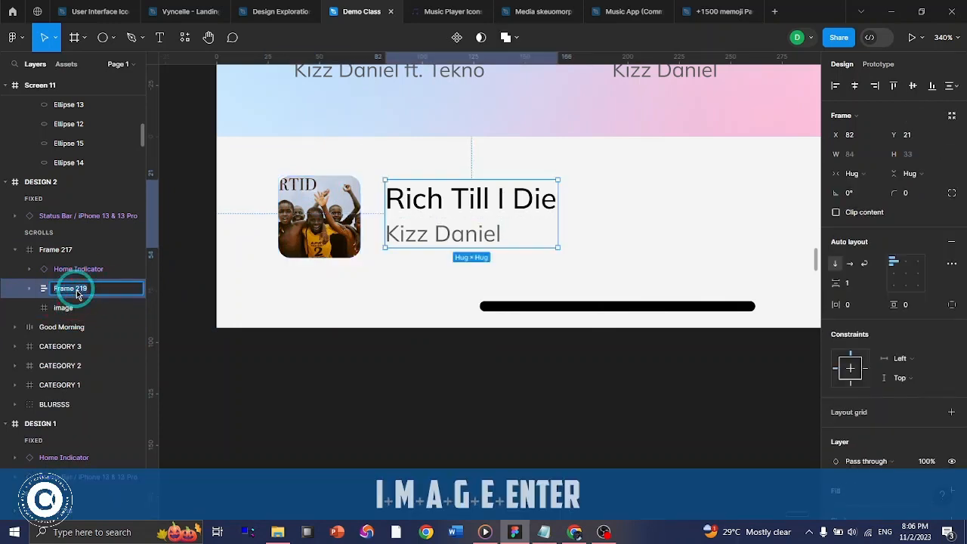
{"action": "type", "text": "text"}
{"action": "key", "text": "Return"}
- Frame the image and text layers together and apply horizontal auto layout with a gap of 12 to the frame
{"action": "key", "text": "ctrl"}
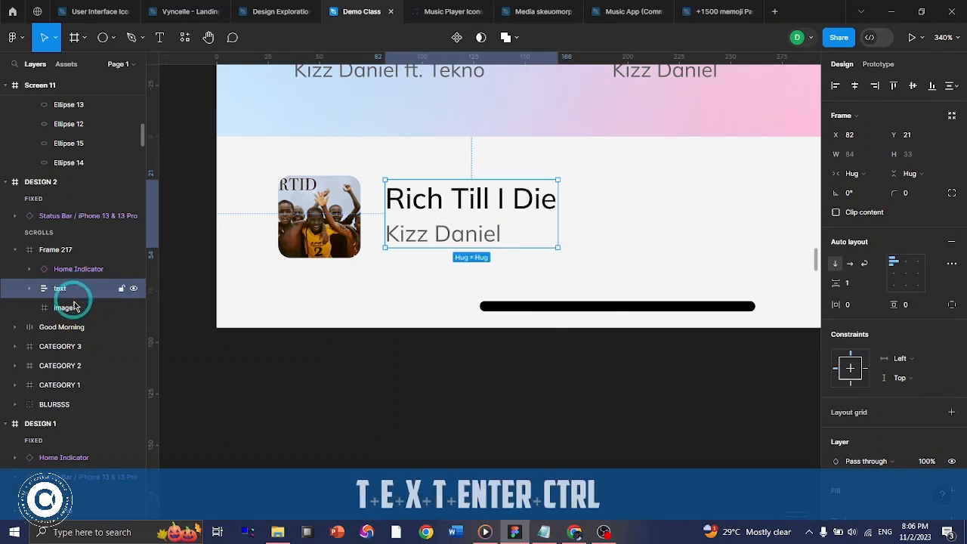
{"action": "left_click", "coordinate": [74, 308], "text": "ctrl"}
{"action": "right_click", "coordinate": [74, 308]}
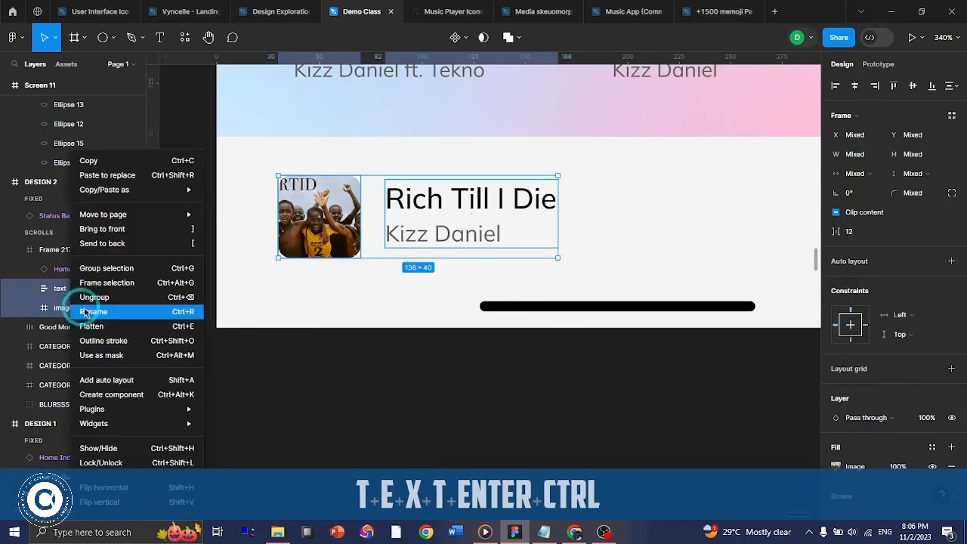
{"action": "left_click", "coordinate": [106, 284]}
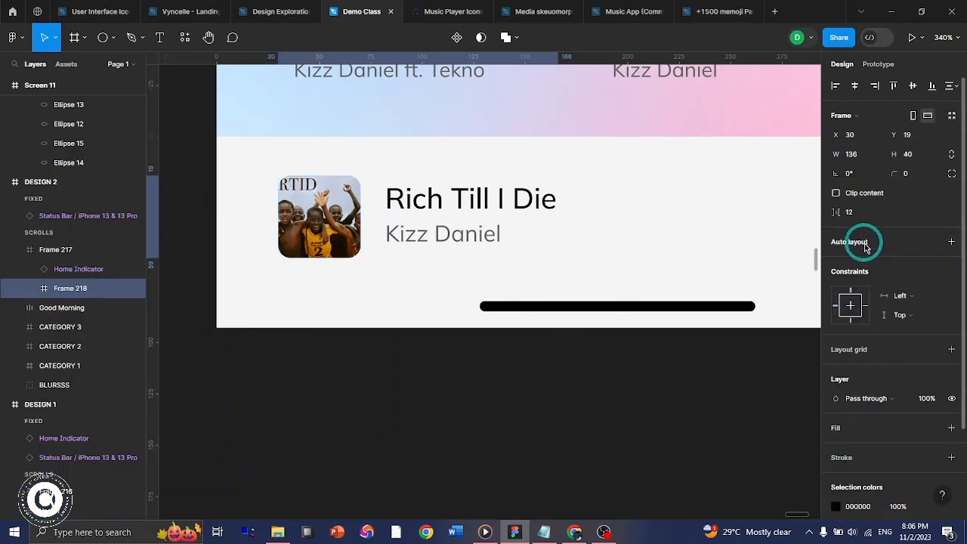
{"action": "left_click", "coordinate": [882, 254]}
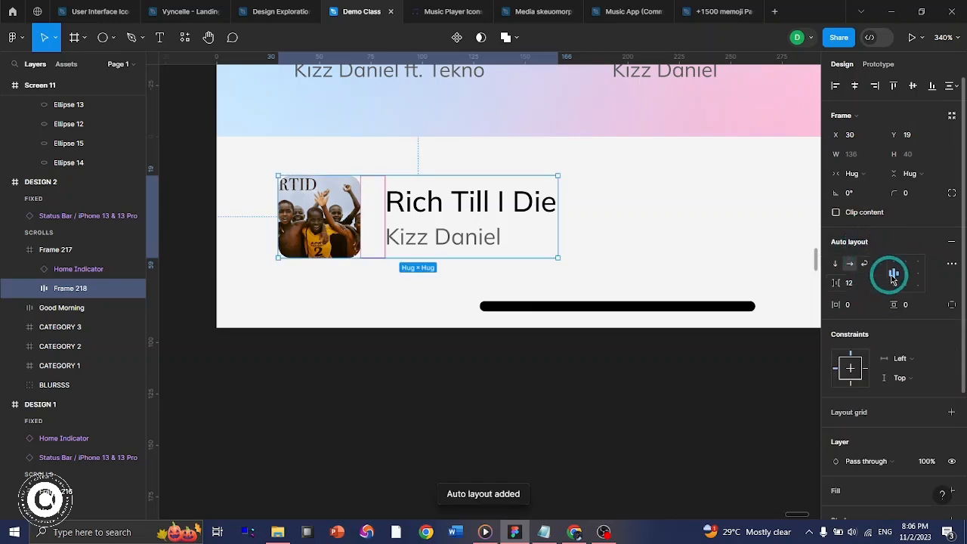
- Try top-left alignment on the cover and text auto layout and set it back to vertically centred on the left
{"action": "key", "text": "F2"}
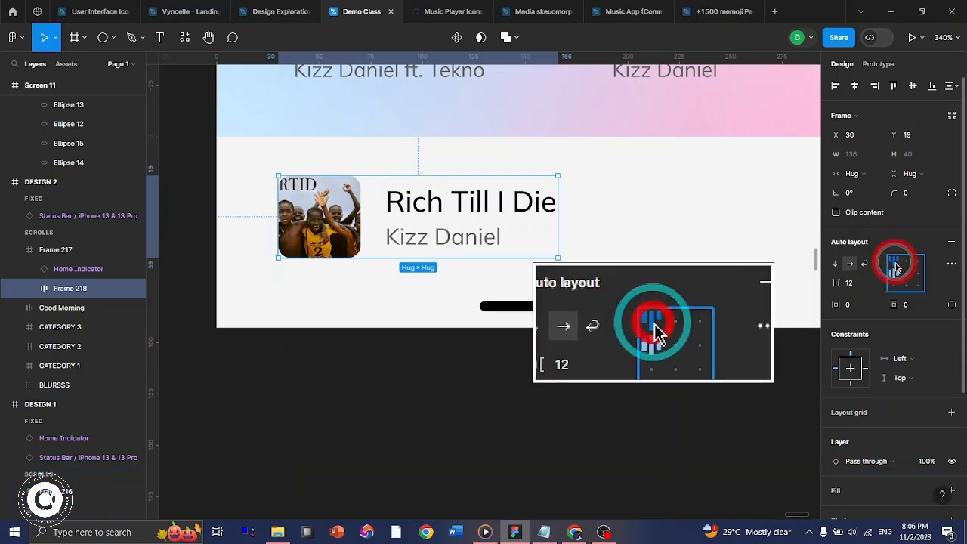
{"action": "left_click", "coordinate": [896, 265]}
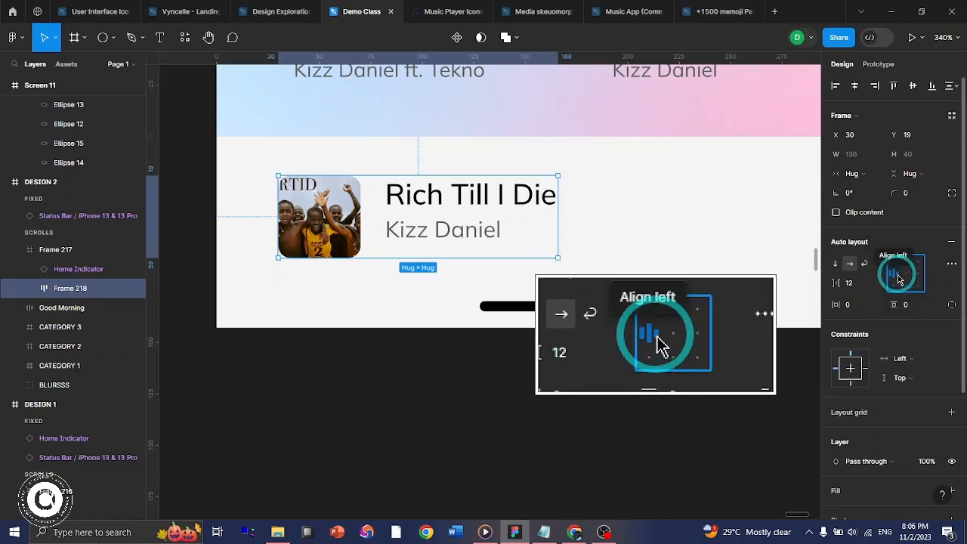
{"action": "left_click", "coordinate": [894, 273]}
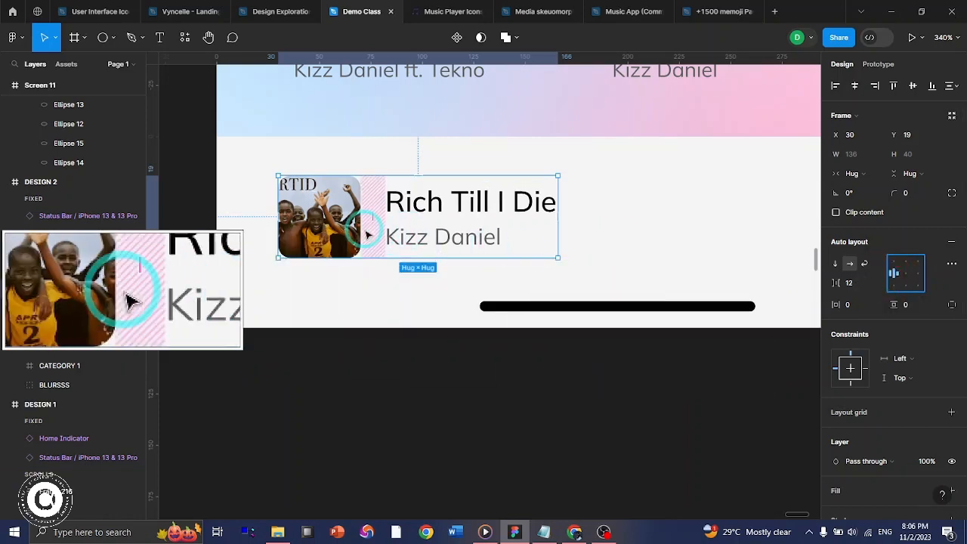
- Duplicate Screen 11's Icon_play frame into the DESIGN 2 bottom bar, at the far end from the song details
{"action": "scroll", "coordinate": [565, 371], "scroll_direction": "down", "scroll_amount": 5}
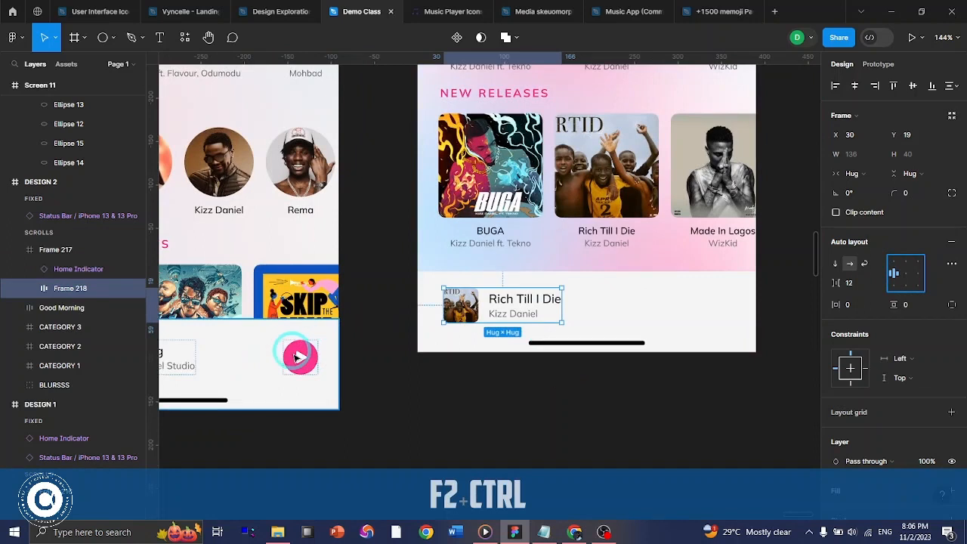
{"action": "left_click", "coordinate": [299, 356], "text": "ctrl"}
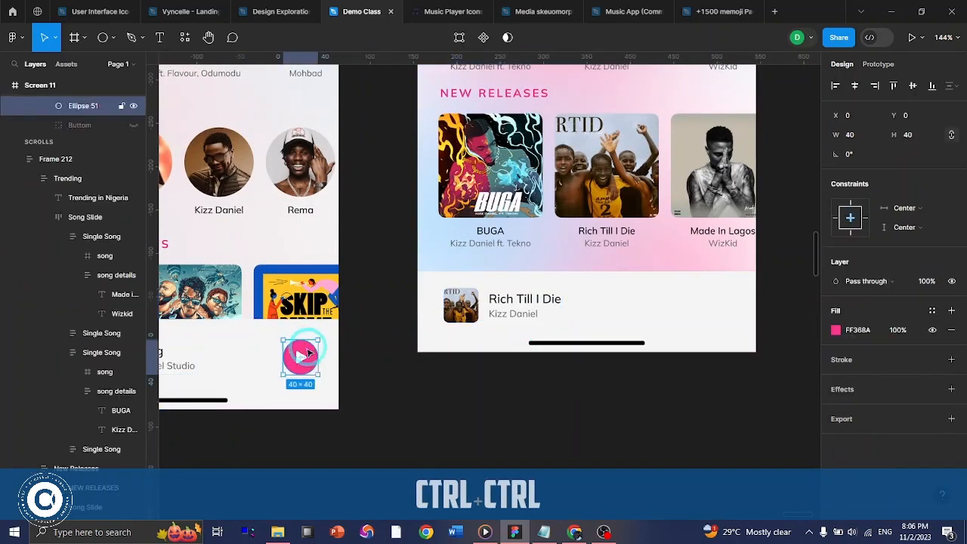
{"action": "scroll", "coordinate": [66, 211], "scroll_direction": "up", "scroll_amount": 5}
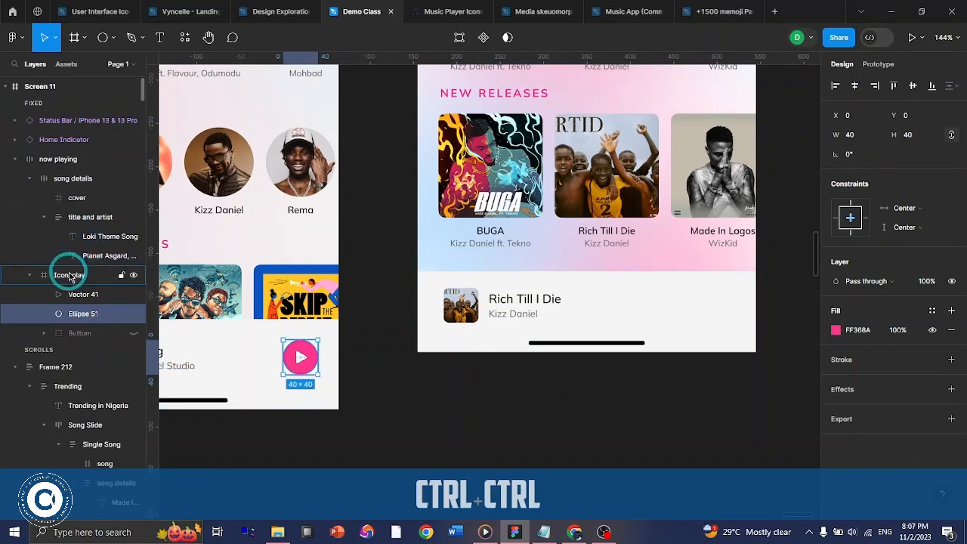
{"action": "left_click", "coordinate": [69, 274]}
{"action": "left_click_drag", "start_coordinate": [302, 355], "coordinate": [718, 302]}
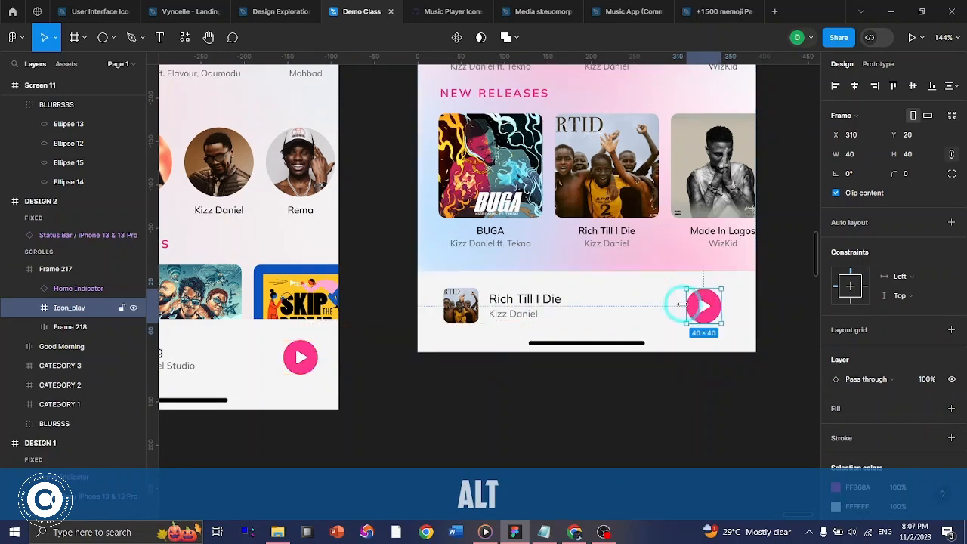
- Align the play icon and the song details frame on their vertical centres
{"action": "left_click", "coordinate": [508, 311], "text": "shift"}
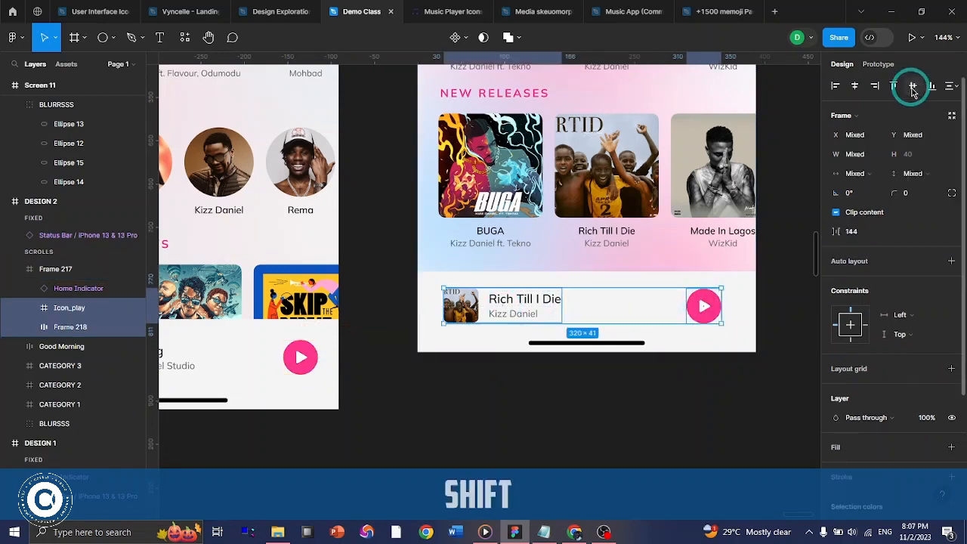
{"action": "left_click", "coordinate": [913, 86]}
{"action": "left_click", "coordinate": [803, 292]}
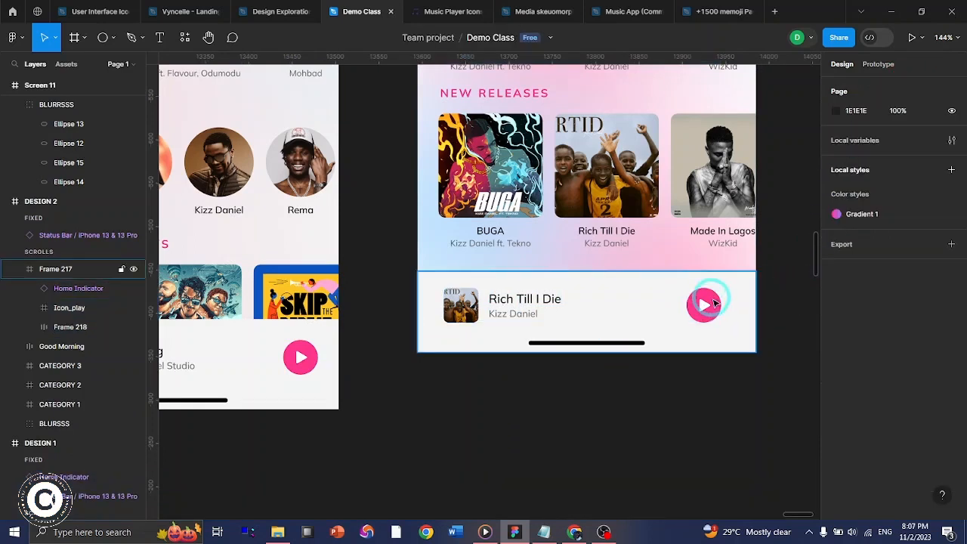
- Check the size of the play icon's pink circle and show the layout grids
{"action": "left_click", "coordinate": [714, 303], "text": "ctrl"}
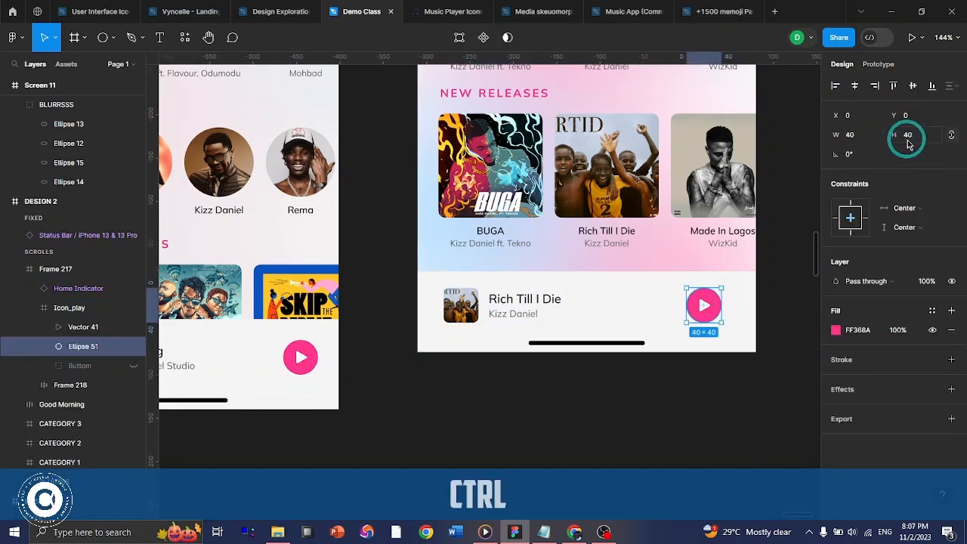
{"action": "key", "text": "F2"}
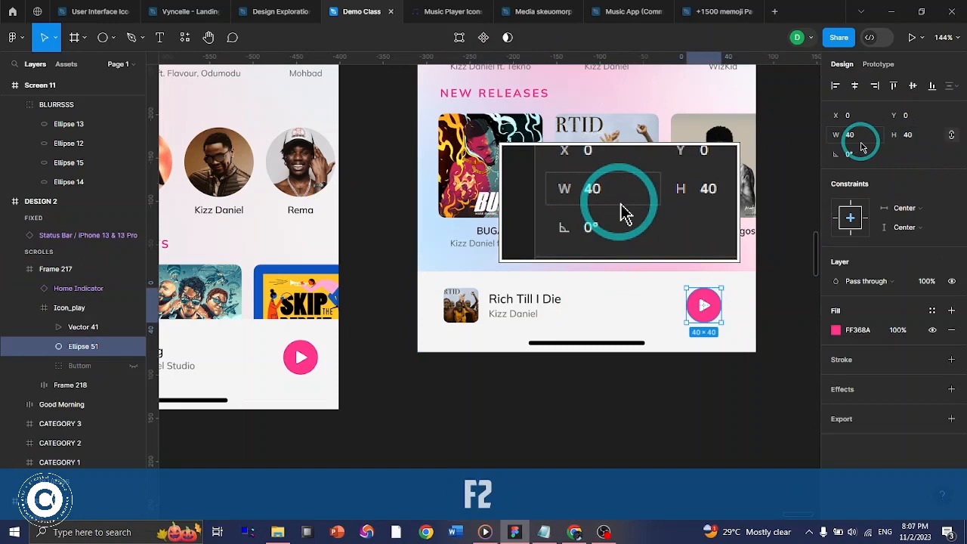
{"action": "key", "text": "shift+g"}
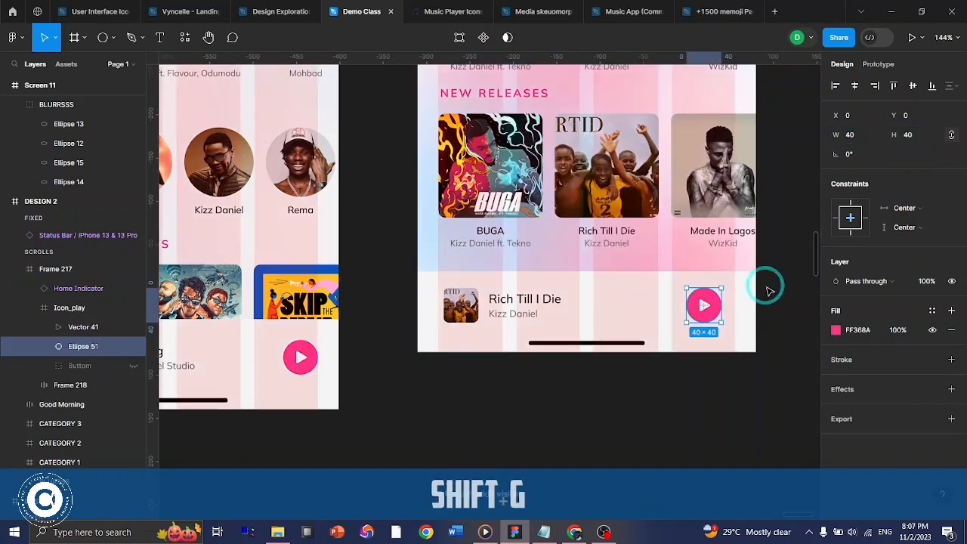
{"action": "key", "text": "shift+Right"}
{"action": "key", "text": "shift+Right"}
{"action": "key", "text": "ctrl+z"}
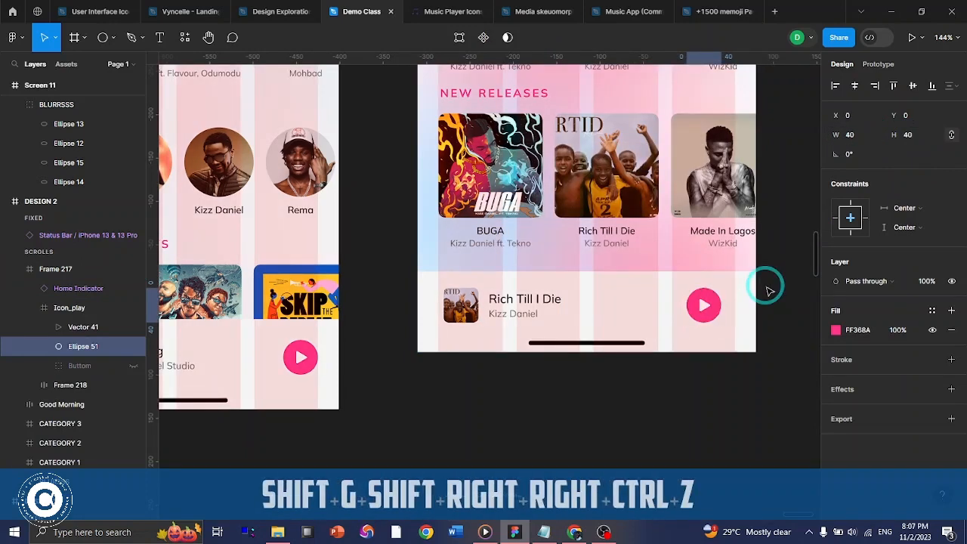
- Move the whole Icon_play frame to X 326 so it lines up with the outer edge of the layout grid's last column
{"action": "left_click", "coordinate": [64, 316]}
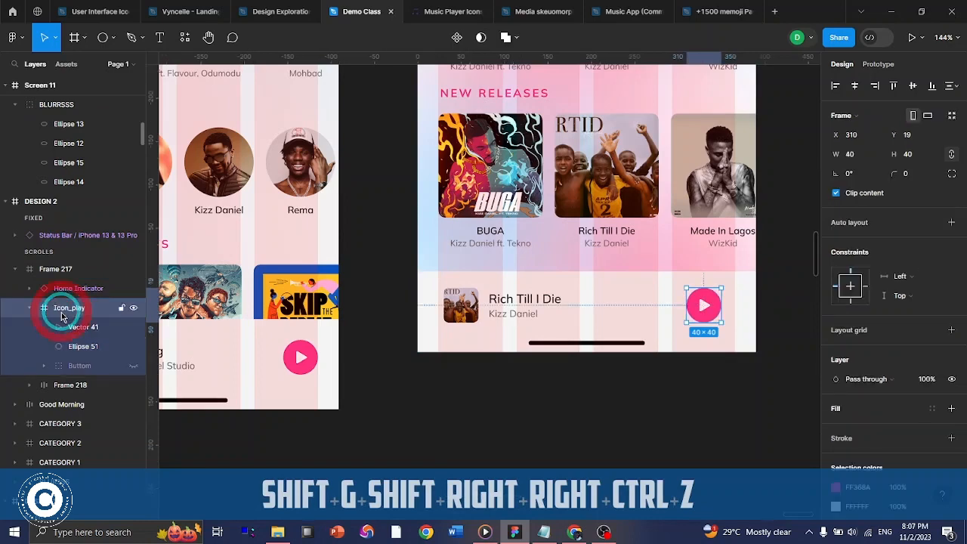
{"action": "key", "text": "shift+Right"}
{"action": "key", "text": "shift+Right"}
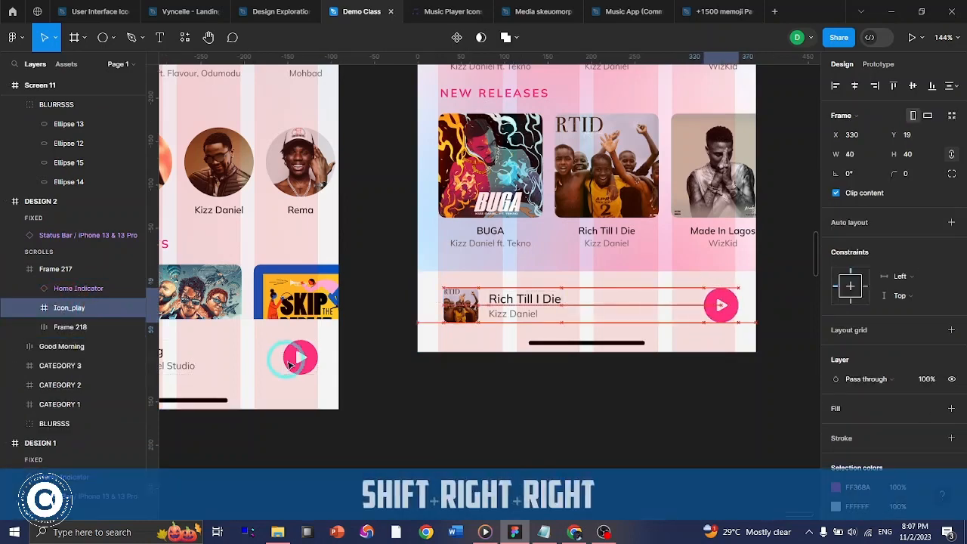
{"action": "key", "text": "Left"}
{"action": "key", "text": "Left"}
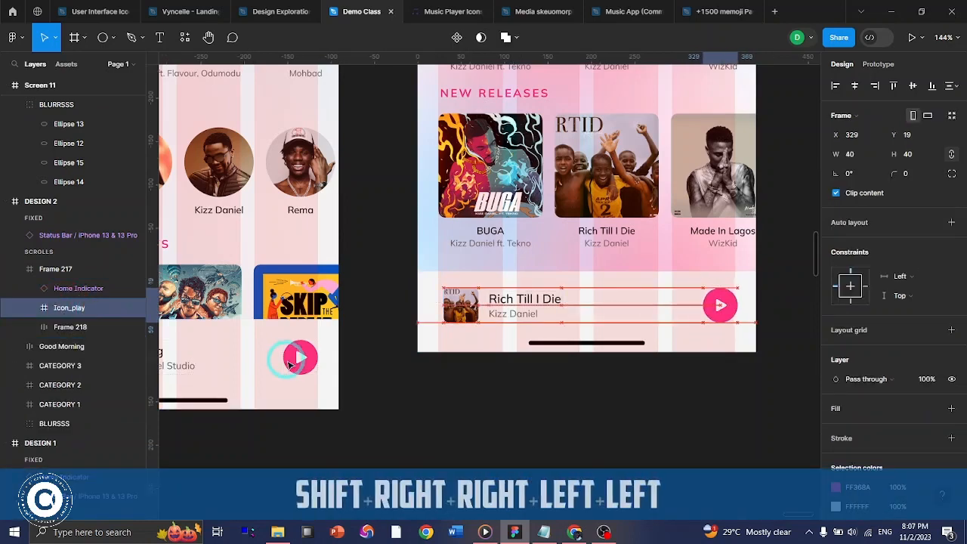
{"action": "key", "text": "Left"}
{"action": "key", "text": "Left"}
- Nudge the cover and song details frame to X 24, in line with the start of the first grid column
{"action": "left_click", "coordinate": [494, 306]}
{"action": "key", "text": "Left"}
{"action": "key", "text": "Left"}
{"action": "key", "text": "Left"}
{"action": "key", "text": "Left"}
{"action": "key", "text": "Left"}
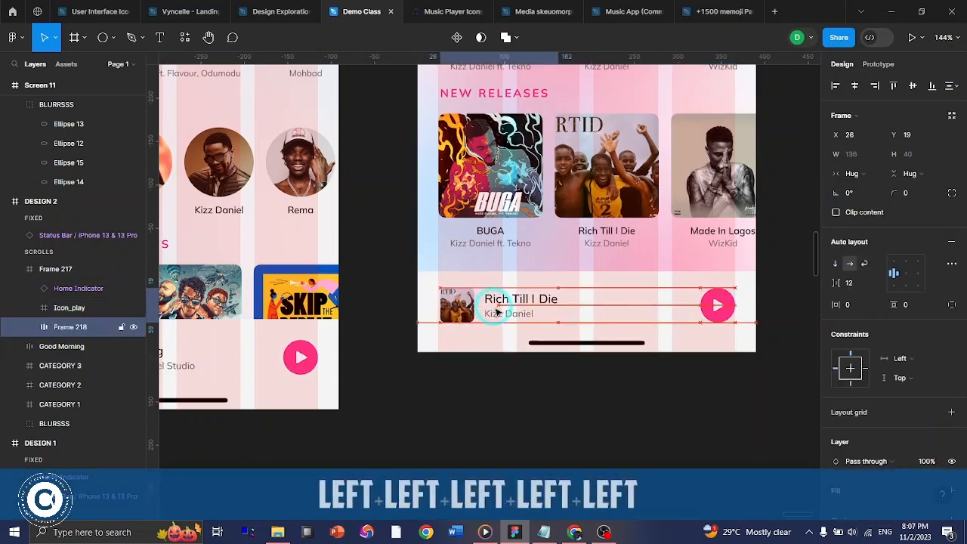
{"action": "key", "text": "Left"}
- Check the song details frame's margins and move it together with the play icon down to Y 20
{"action": "key", "text": "alt"}
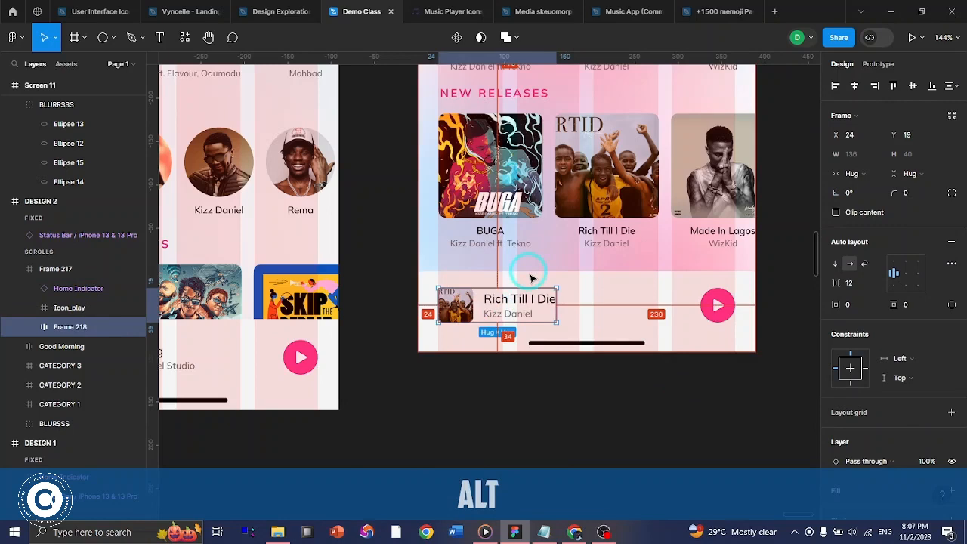
{"action": "left_click", "coordinate": [719, 304], "text": "alt+shift"}
{"action": "key", "text": "alt+shift+Down"}
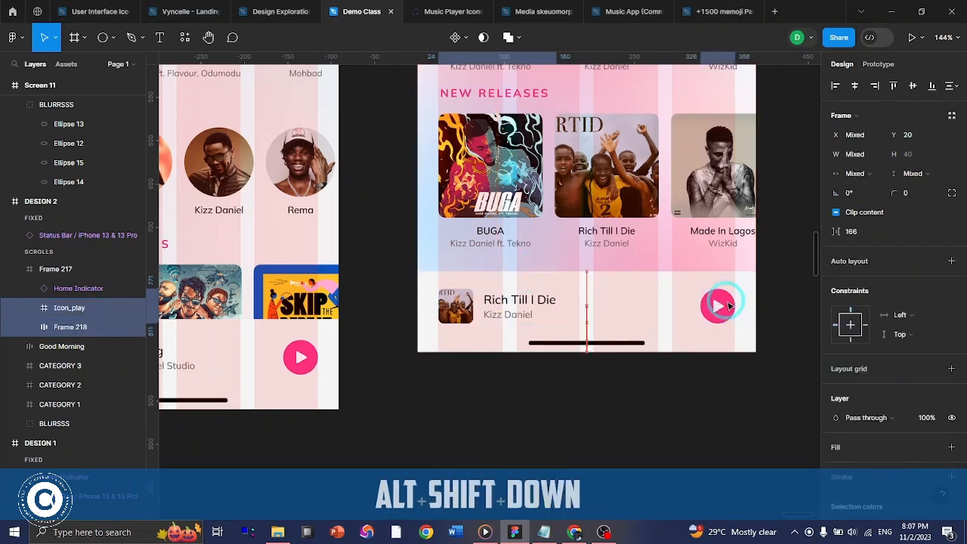
- Hide the layout grids and compare DESIGN 2's now playing bar and sections with Screen 11
{"action": "left_click", "coordinate": [779, 396]}
{"action": "key", "text": "shift+g"}
{"action": "scroll", "coordinate": [778, 396], "scroll_direction": "down", "scroll_amount": 3}
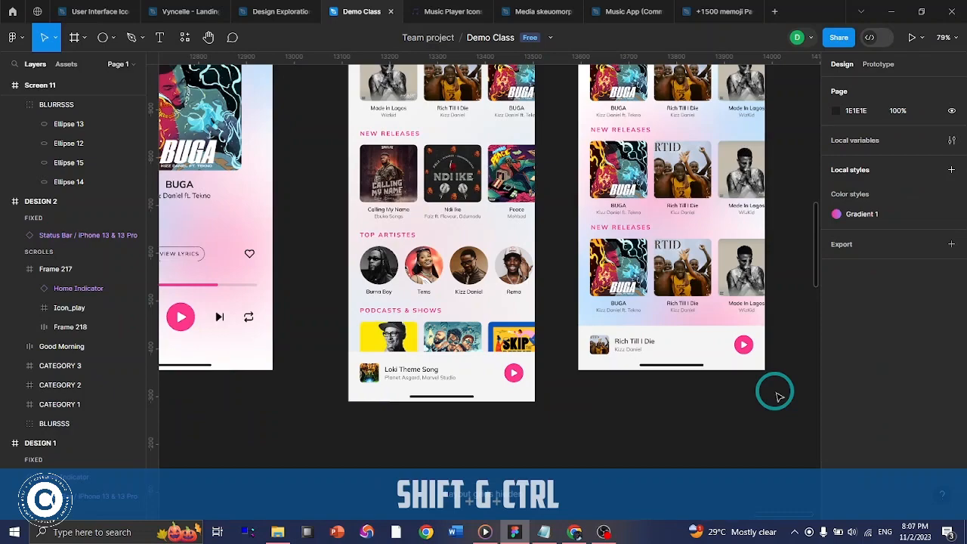
{"action": "scroll", "coordinate": [725, 398], "scroll_direction": "right", "scroll_amount": 2}
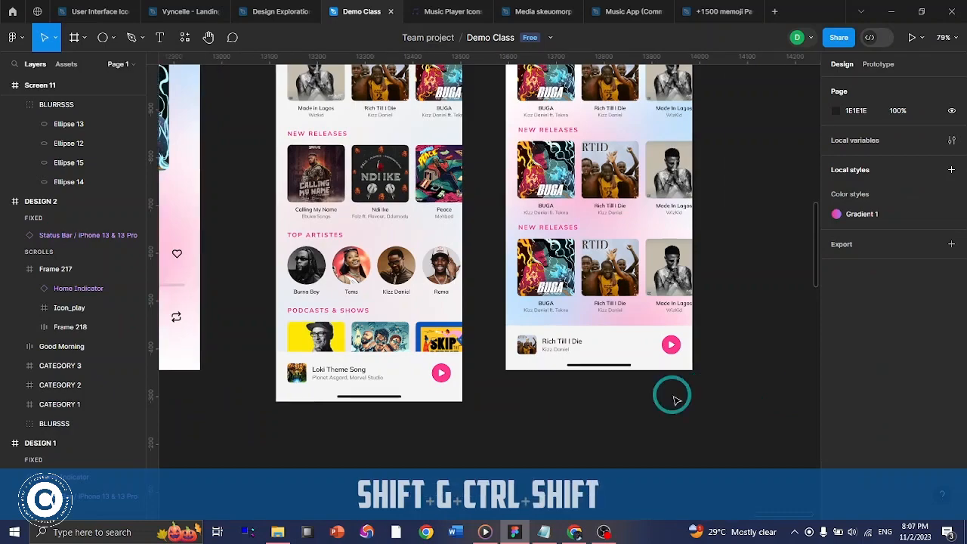
{"action": "scroll", "coordinate": [636, 373], "scroll_direction": "up", "scroll_amount": 3}
{"action": "scroll", "coordinate": [636, 373], "scroll_direction": "down", "scroll_amount": 3}
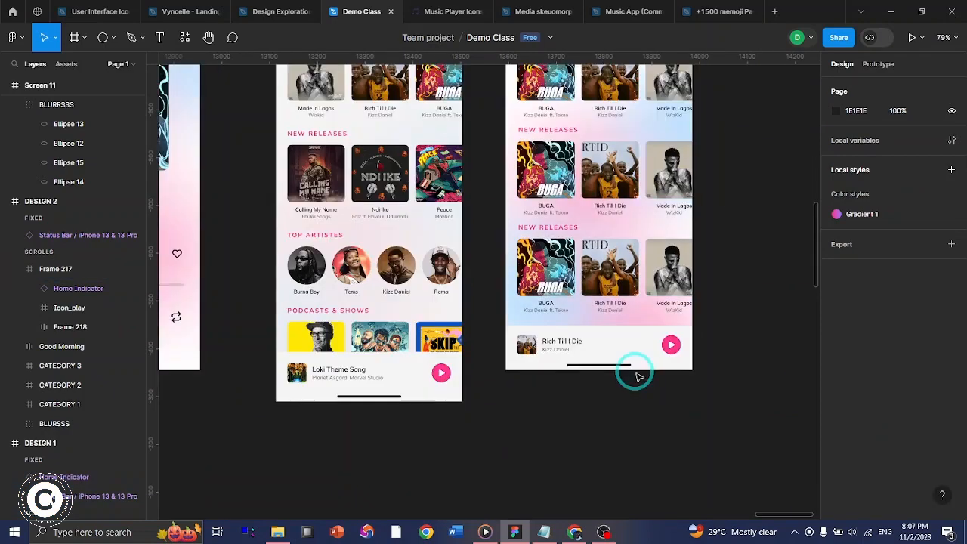
{"action": "left_click", "coordinate": [309, 215]}
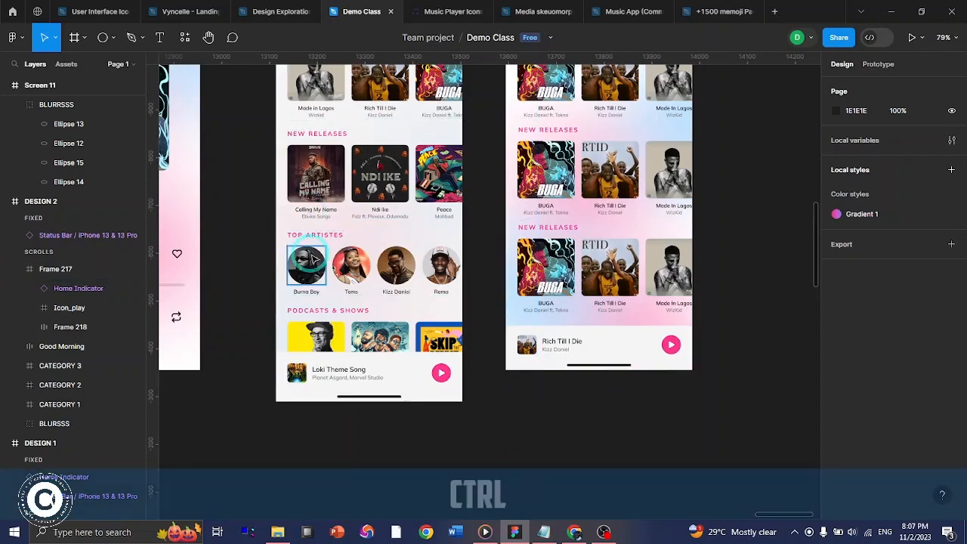
{"action": "scroll", "coordinate": [310, 226], "scroll_direction": "up", "scroll_amount": 5}
{"action": "scroll", "coordinate": [543, 299], "scroll_direction": "down", "scroll_amount": 3}
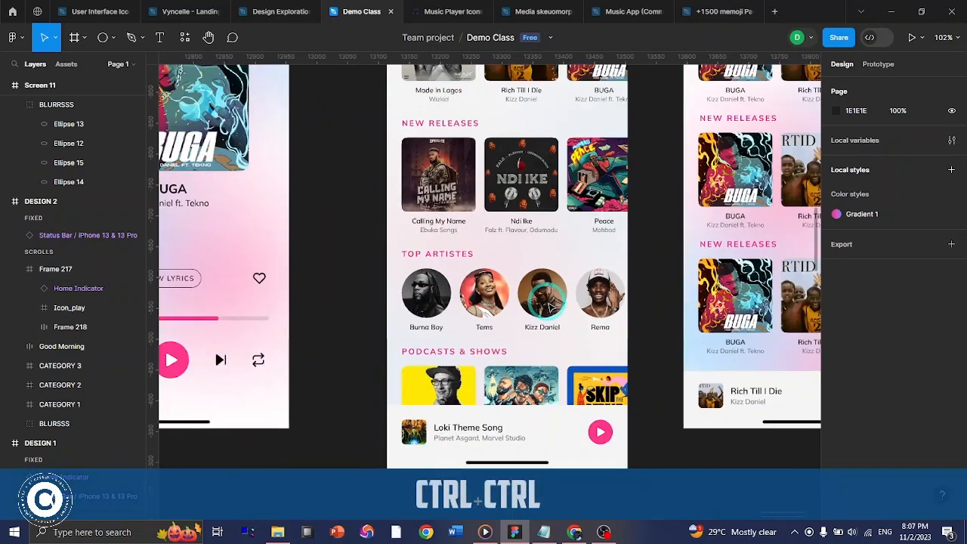
- Examine the dark versions of the player, album and home screens in the DAY 5 set
{"action": "scroll", "coordinate": [547, 302], "scroll_direction": "down", "scroll_amount": 5}
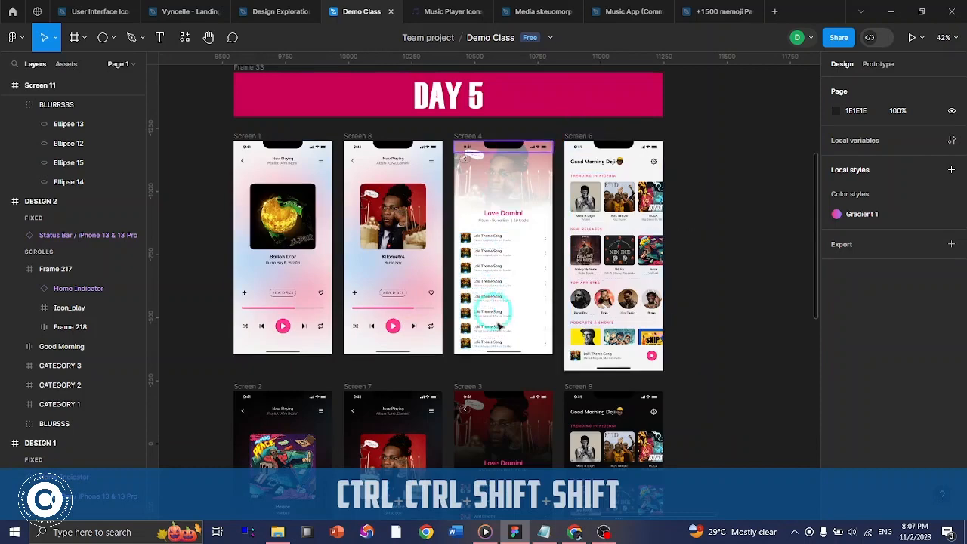
{"action": "scroll", "coordinate": [521, 298], "scroll_direction": "right", "scroll_amount": 3}
{"action": "scroll", "coordinate": [522, 295], "scroll_direction": "down", "scroll_amount": 5}
{"action": "scroll", "coordinate": [522, 295], "scroll_direction": "left", "scroll_amount": 4}
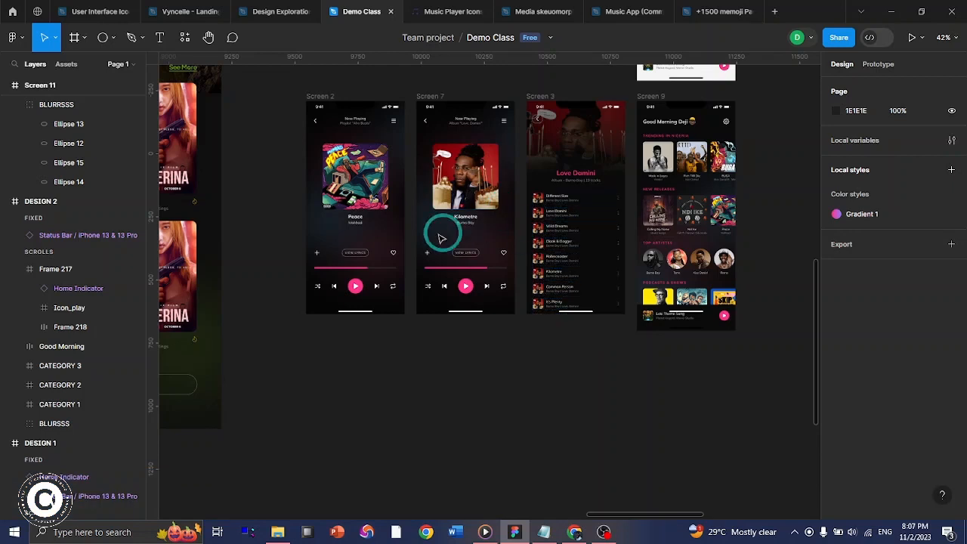
{"action": "scroll", "coordinate": [477, 222], "scroll_direction": "right", "scroll_amount": 5}
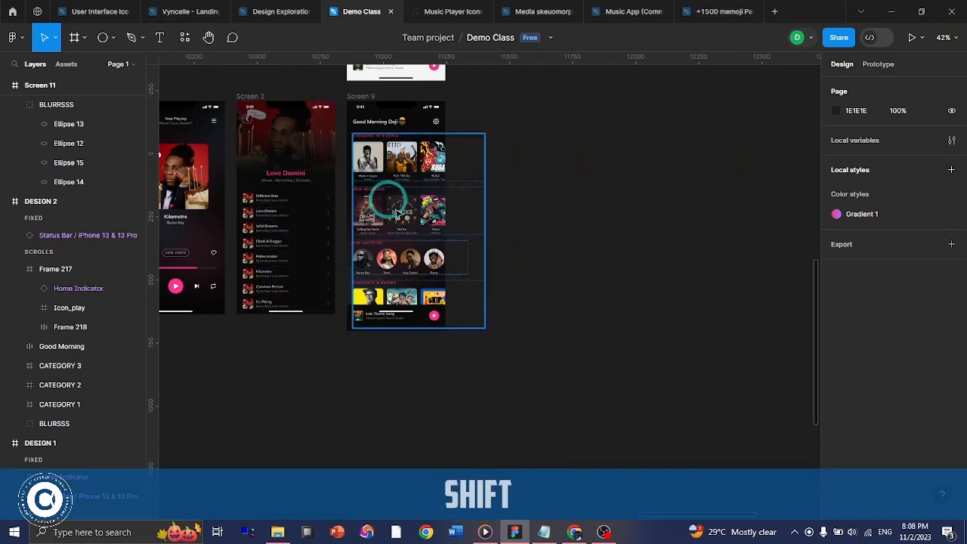
{"action": "scroll", "coordinate": [624, 270], "scroll_direction": "right", "scroll_amount": 6}
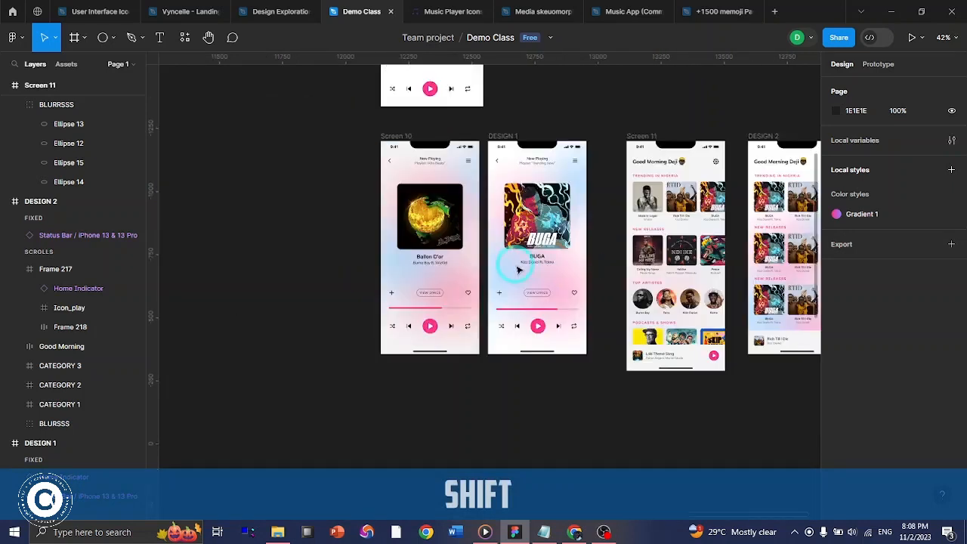
- Duplicate the DESIGN 1 player frame straight below the original, at X 12565 and Y -136
{"action": "left_click", "coordinate": [425, 138]}
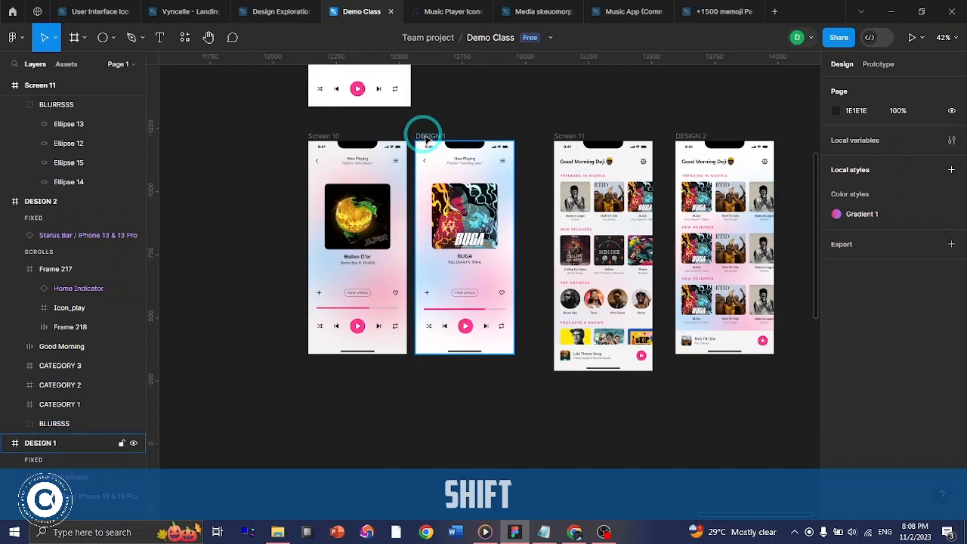
{"action": "left_click", "coordinate": [425, 138]}
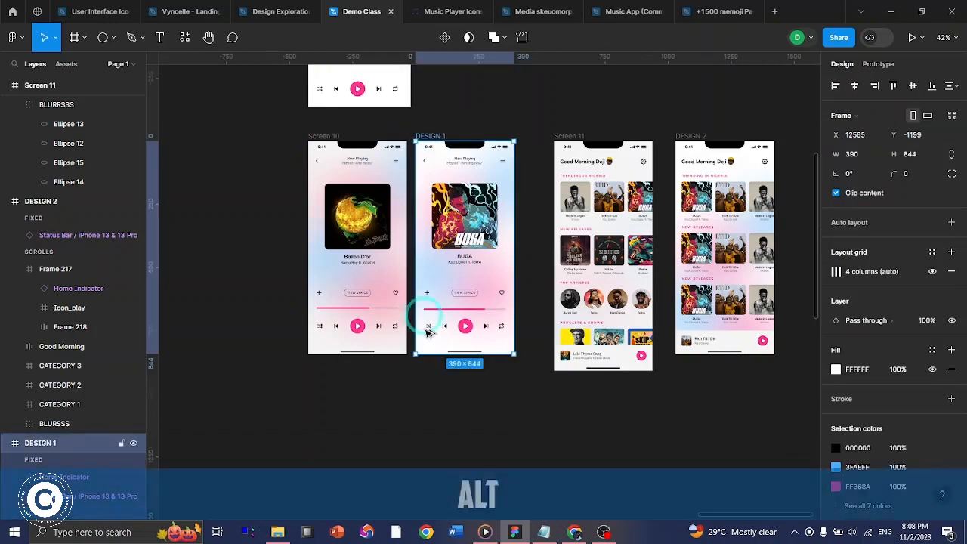
{"action": "left_click_drag", "start_coordinate": [435, 137], "coordinate": [425, 402]}
{"action": "scroll", "coordinate": [443, 399], "scroll_direction": "down", "scroll_amount": 3}
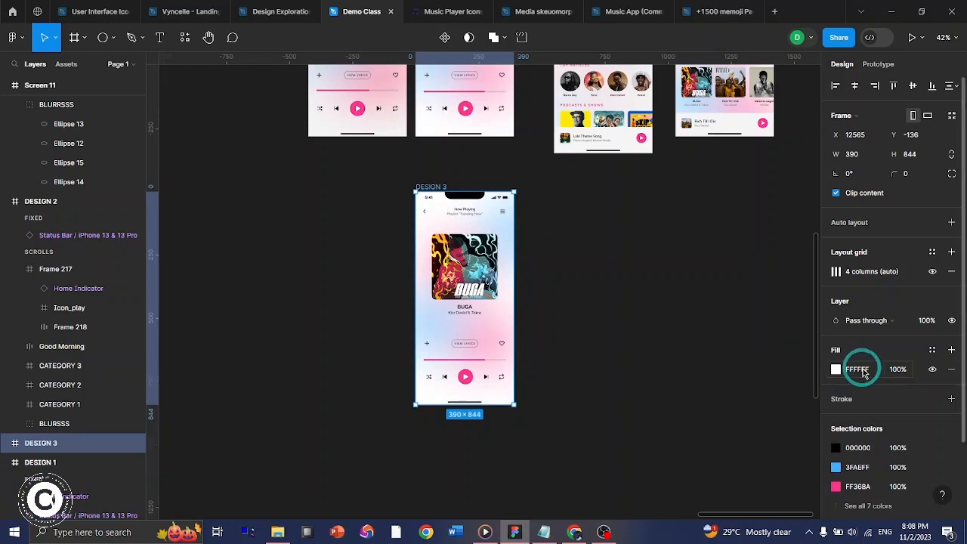
- Set the DESIGN 3 frame's fill colour to F4F4F4
{"action": "left_click", "coordinate": [861, 370]}
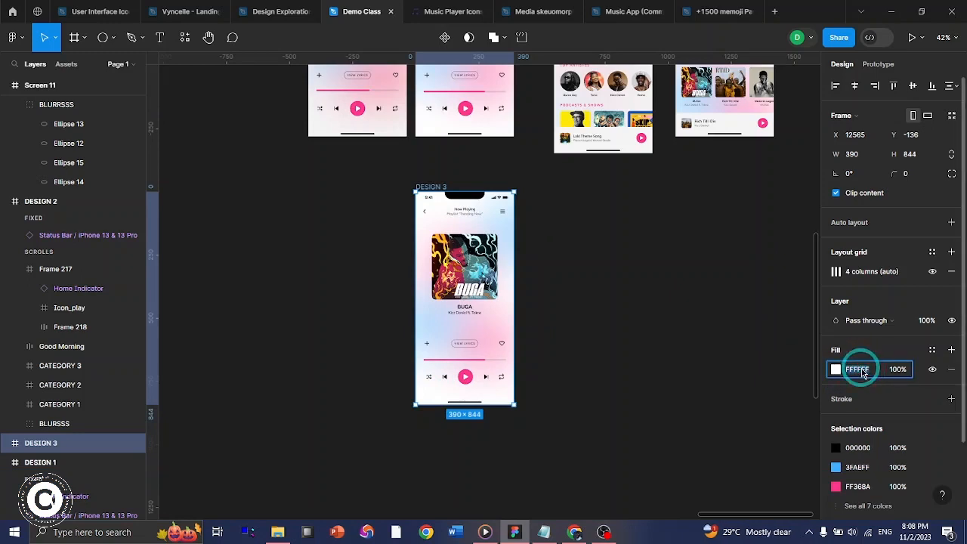
{"action": "type", "text": "F4f4f4"}
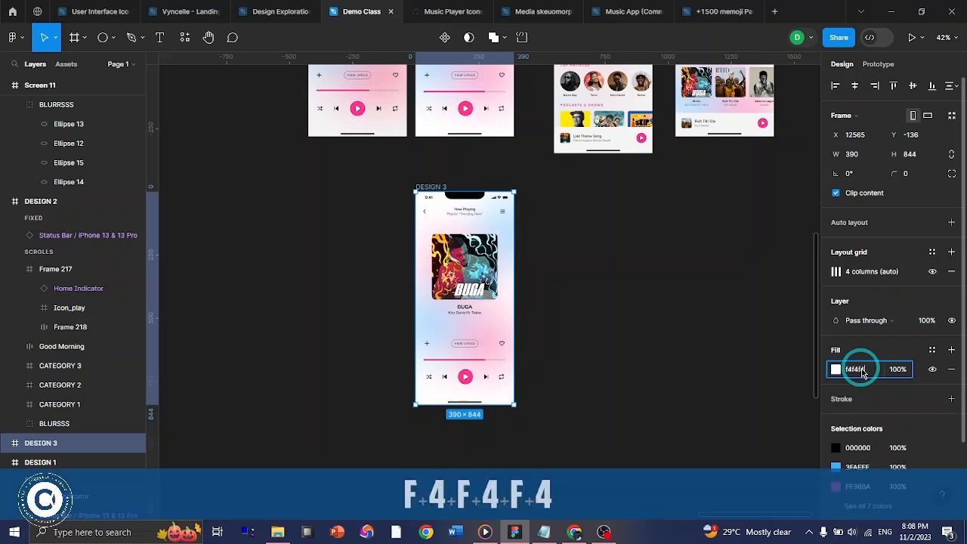
{"action": "key", "text": "Return"}
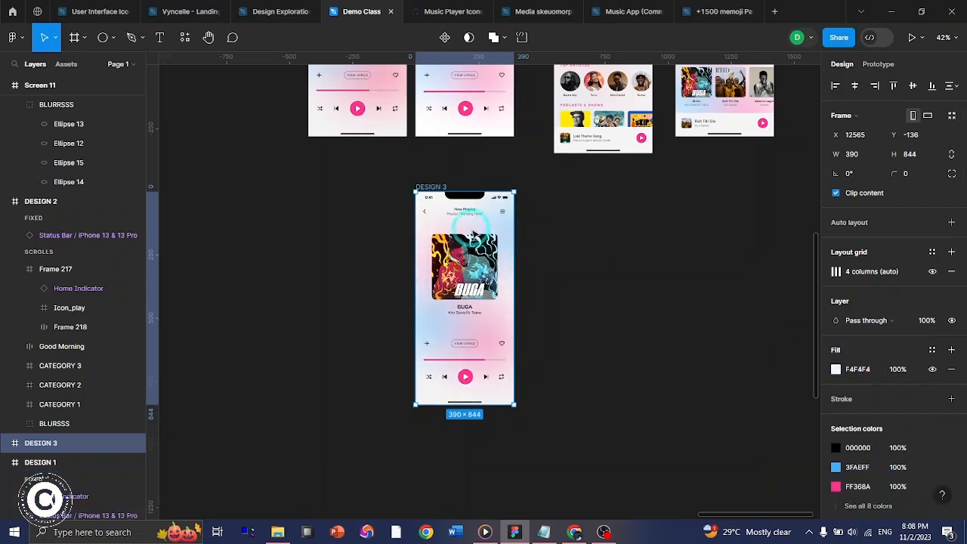
- Set the DESIGN 3 frame's fill colour to 0A0A0A for the dark version
{"action": "key", "text": "F2"}
{"action": "left_click", "coordinate": [859, 374]}
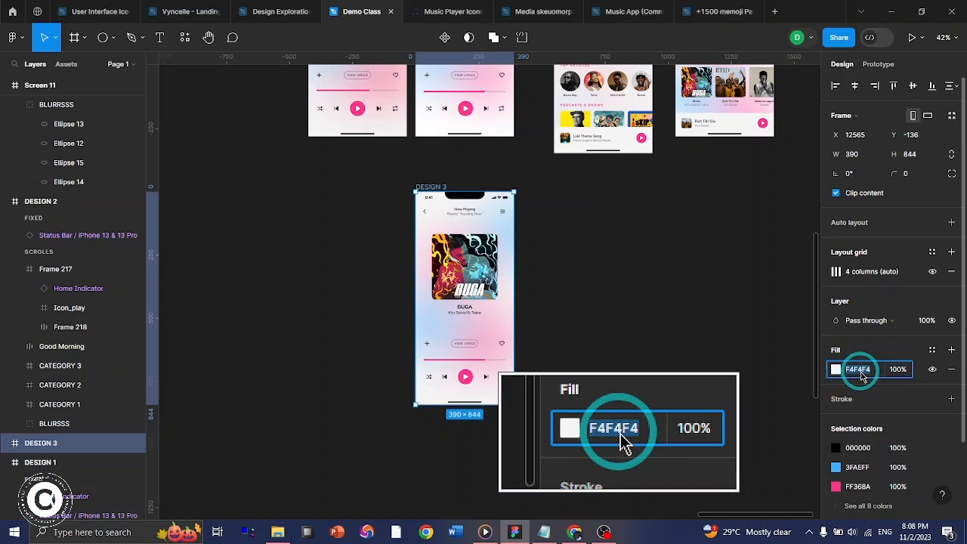
{"action": "type", "text": "0a0a0a"}
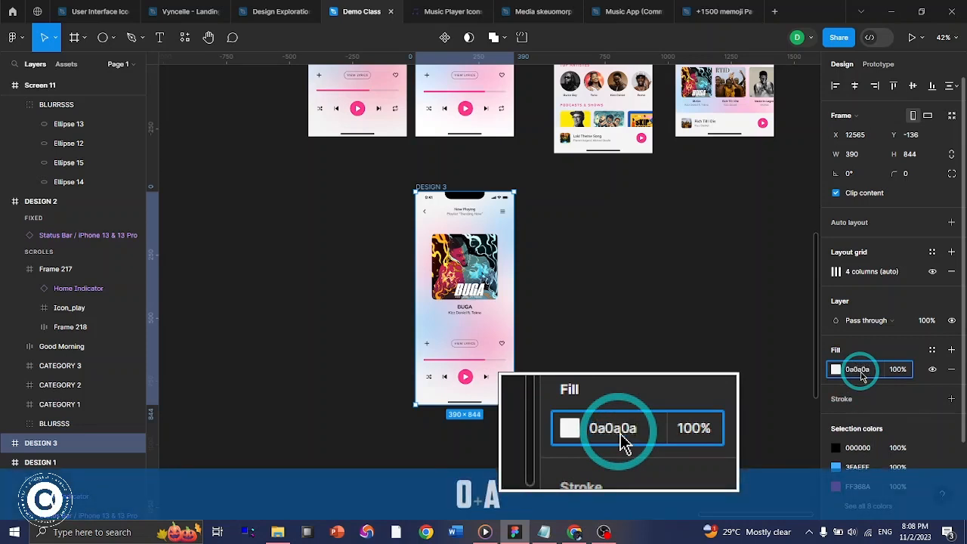
{"action": "key", "text": "Return"}
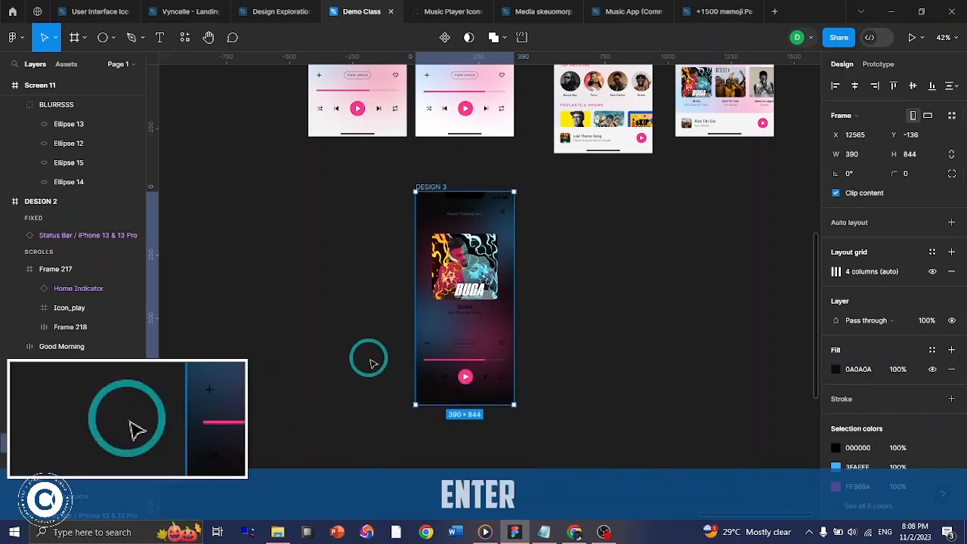
- Group the four blurred background ellipses, Ellipse 52 to Ellipse 55, in DESIGN 3
{"action": "left_click", "coordinate": [493, 326]}
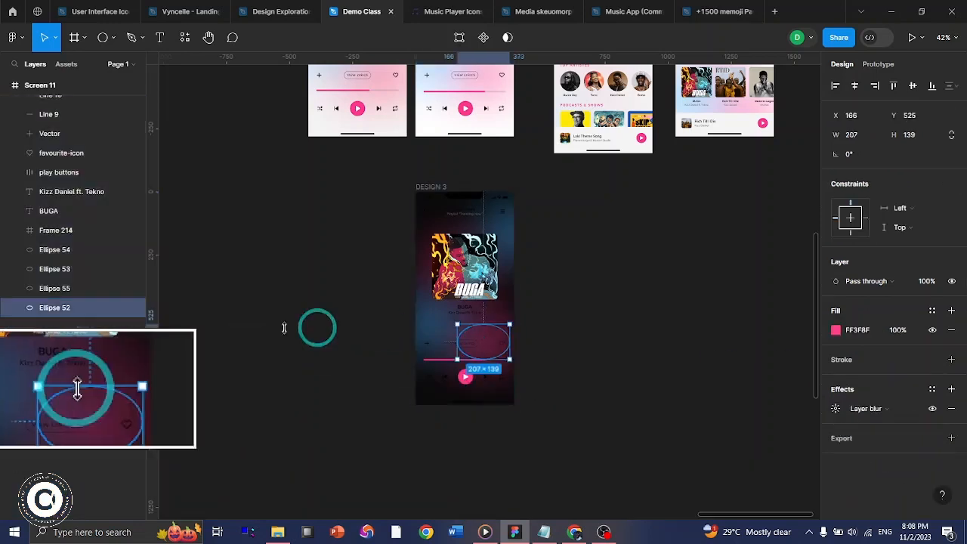
{"action": "left_click", "coordinate": [75, 275], "text": "shift"}
{"action": "right_click", "coordinate": [76, 276]}
{"action": "left_click", "coordinate": [97, 281]}
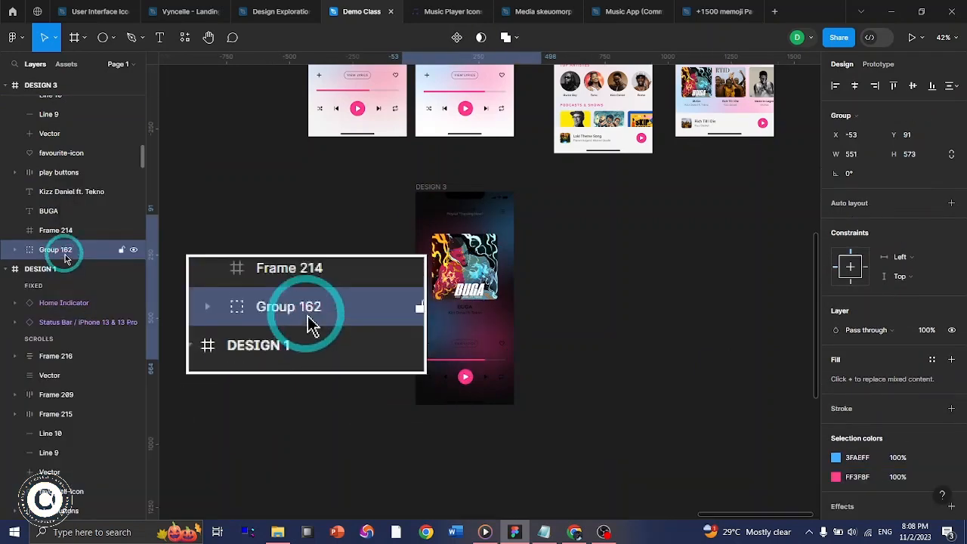
- Rename the new group of background ellipses as BLURED-ELLIPSES
{"action": "key", "text": "F2"}
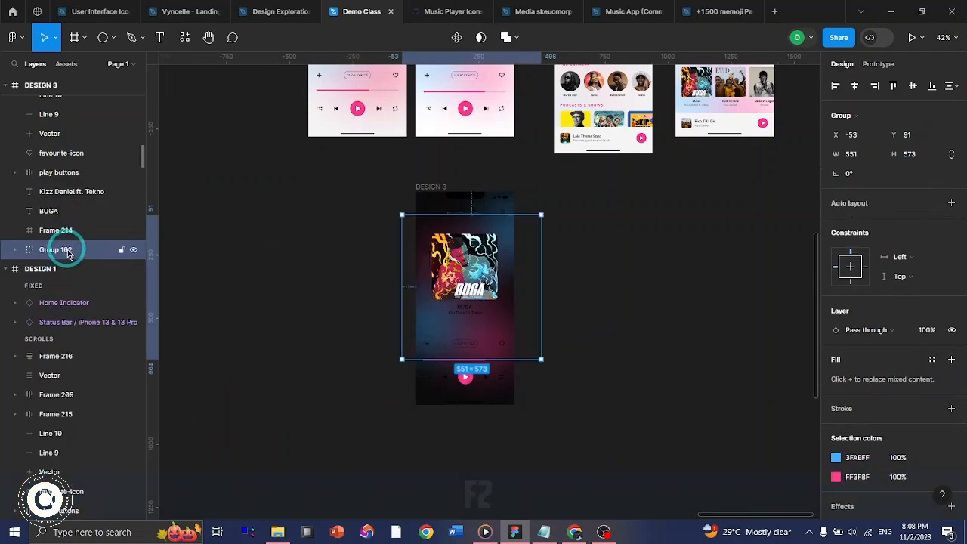
{"action": "key", "text": "Caps_Lock"}
{"action": "type", "text": "BLU"}
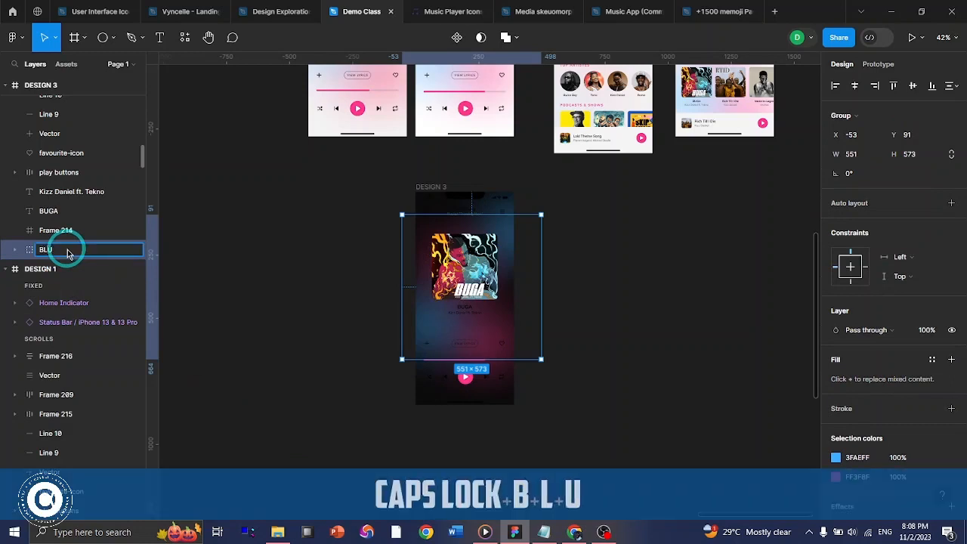
{"action": "type", "text": "RED-EL"}
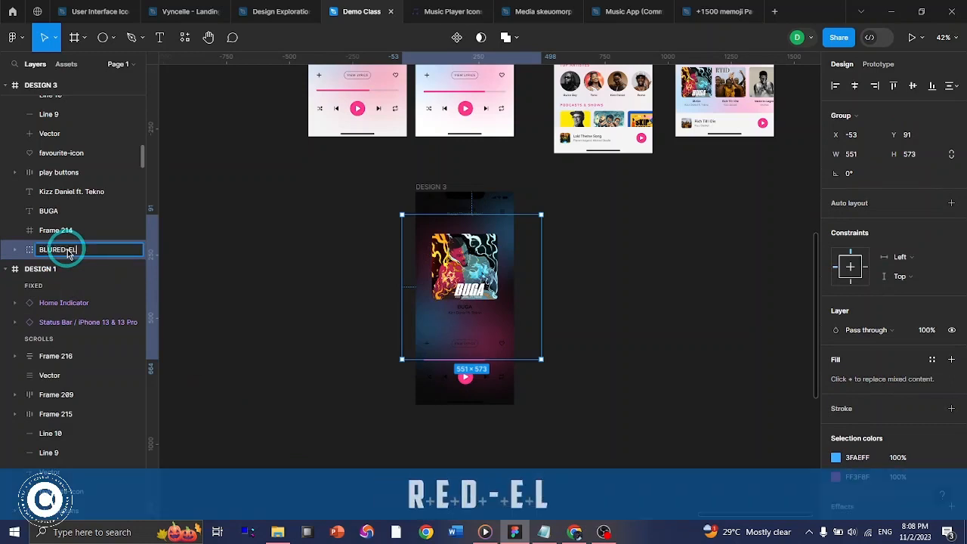
{"action": "type", "text": "LIPSESE"}
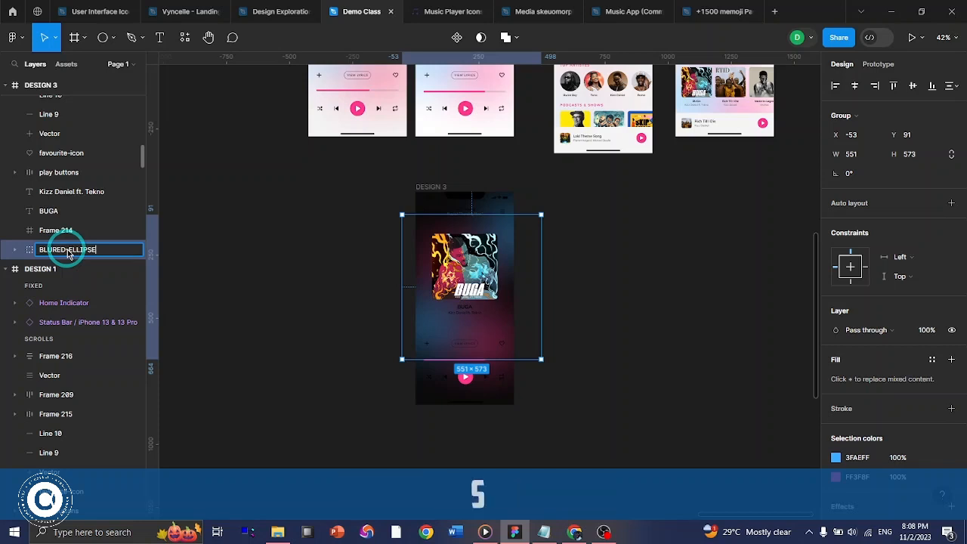
{"action": "key", "text": "Return"}
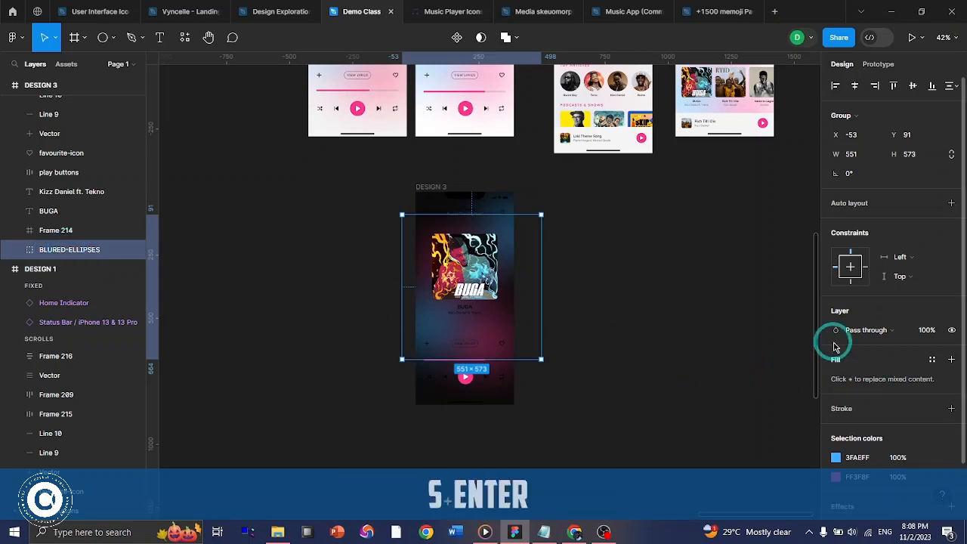
- Reduce the BLURED-ELLIPSES group's layer opacity to 25%
{"action": "key", "text": "F2"}
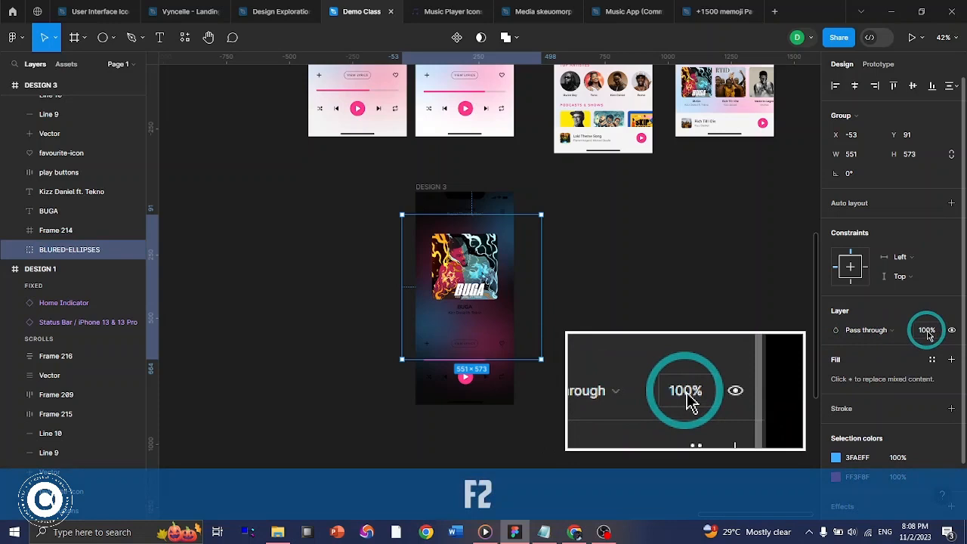
{"action": "type", "text": "5"}
{"action": "key", "text": "Return"}
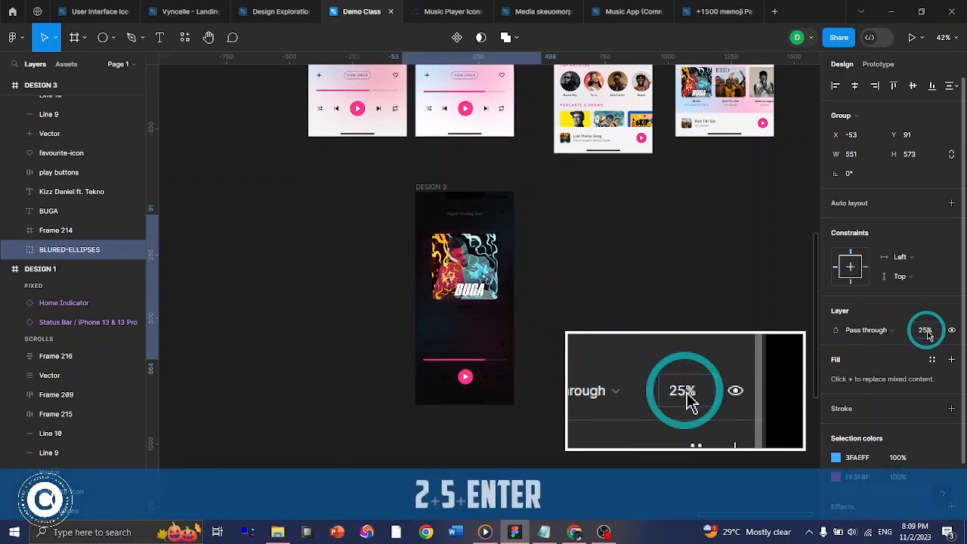
{"action": "key", "text": "F2"}
{"action": "left_click", "coordinate": [578, 363]}
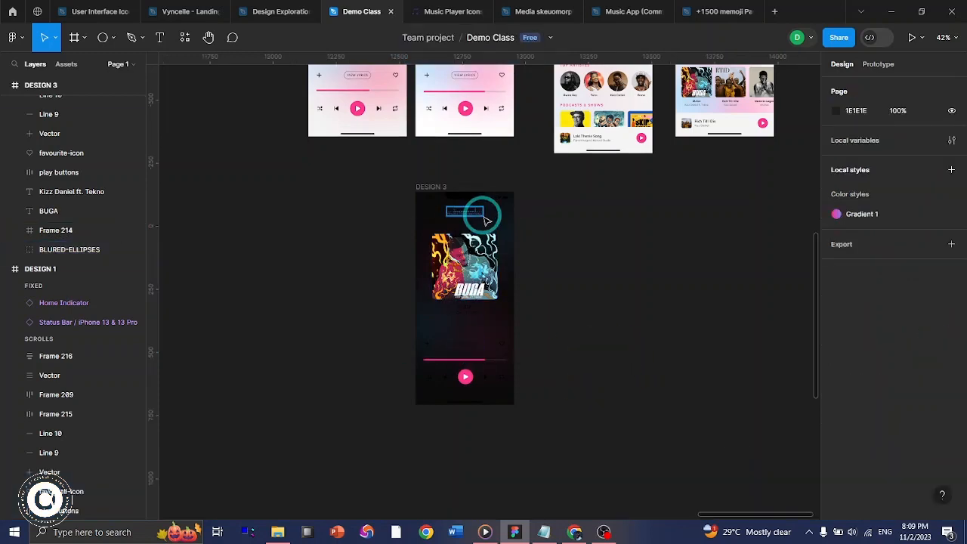
- Replace DESIGN 3's black status bar with a copy of the light status bar from dark Screen 7
{"action": "scroll", "coordinate": [484, 249], "scroll_direction": "up", "scroll_amount": 5, "text": "ctrl"}
{"action": "left_click", "coordinate": [506, 279], "text": "ctrl"}
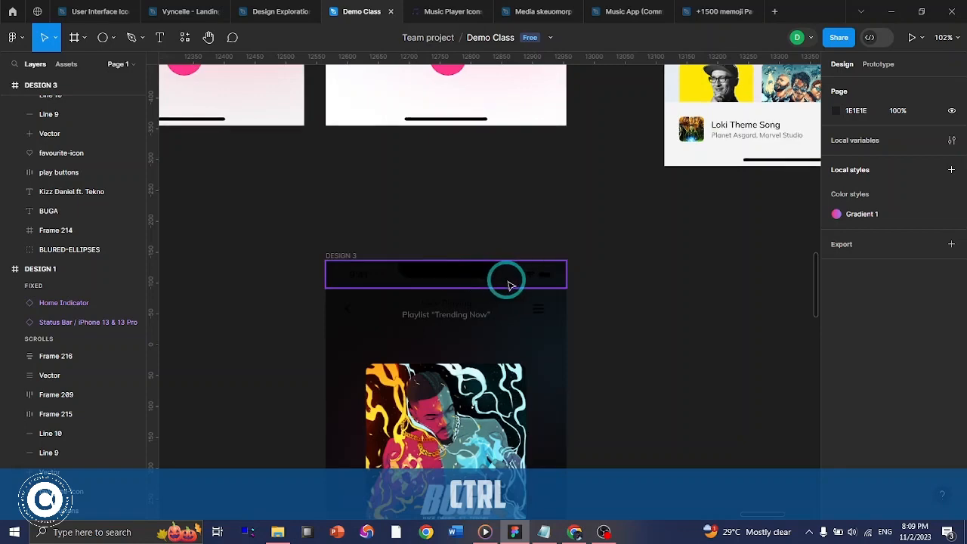
{"action": "scroll", "coordinate": [508, 285], "scroll_direction": "up", "scroll_amount": 3}
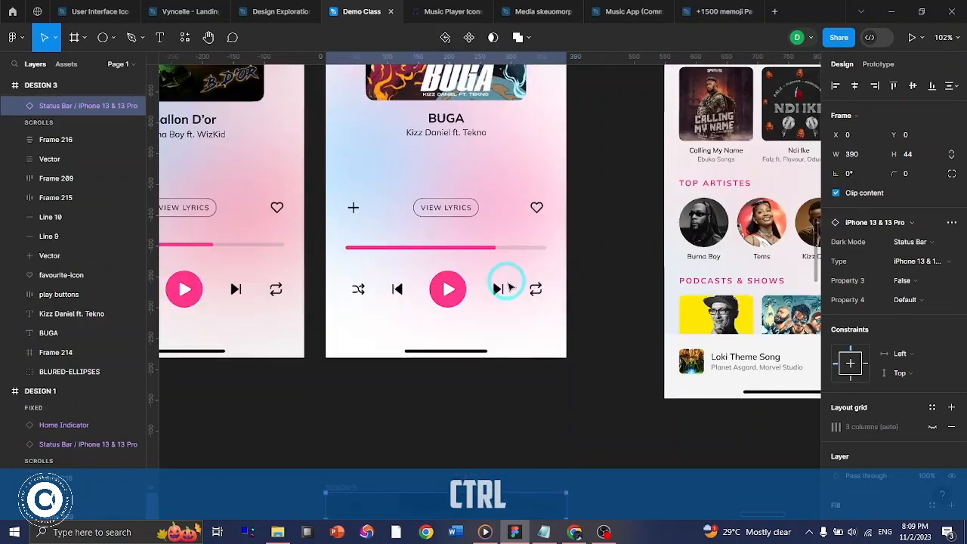
{"action": "scroll", "coordinate": [507, 288], "scroll_direction": "down", "scroll_amount": 5, "text": "ctrl"}
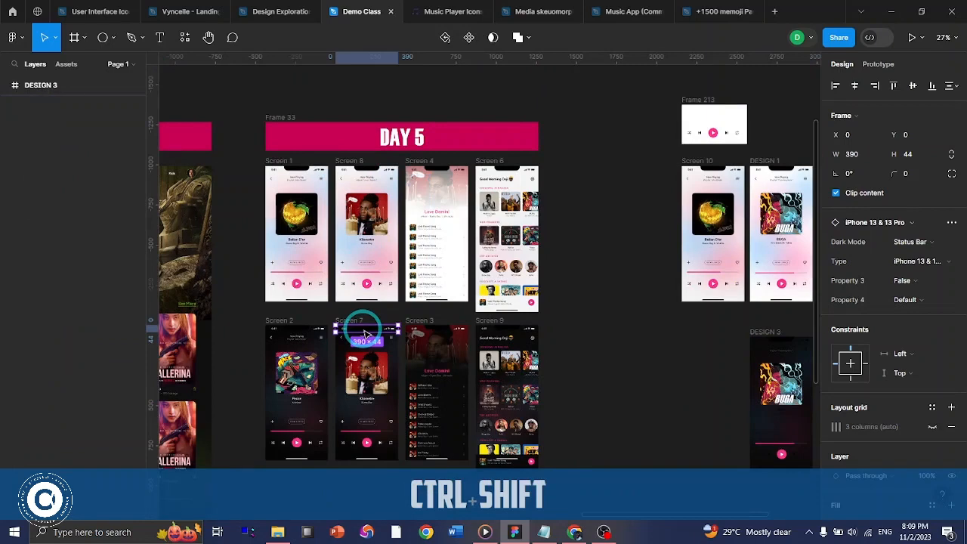
{"action": "key", "text": "ctrl+c"}
{"action": "scroll", "coordinate": [367, 336], "scroll_direction": "right", "scroll_amount": 4}
{"action": "left_click", "coordinate": [494, 342], "text": "ctrl"}
{"action": "key", "text": "ctrl+shift+r"}
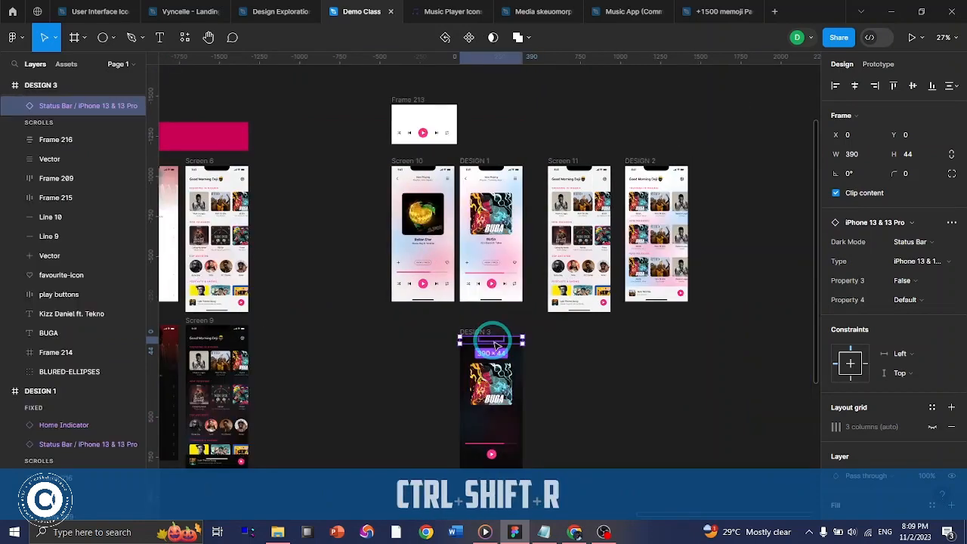
{"action": "scroll", "coordinate": [498, 302], "scroll_direction": "up", "scroll_amount": 5, "text": "ctrl"}
{"action": "scroll", "coordinate": [496, 238], "scroll_direction": "up", "scroll_amount": 2}
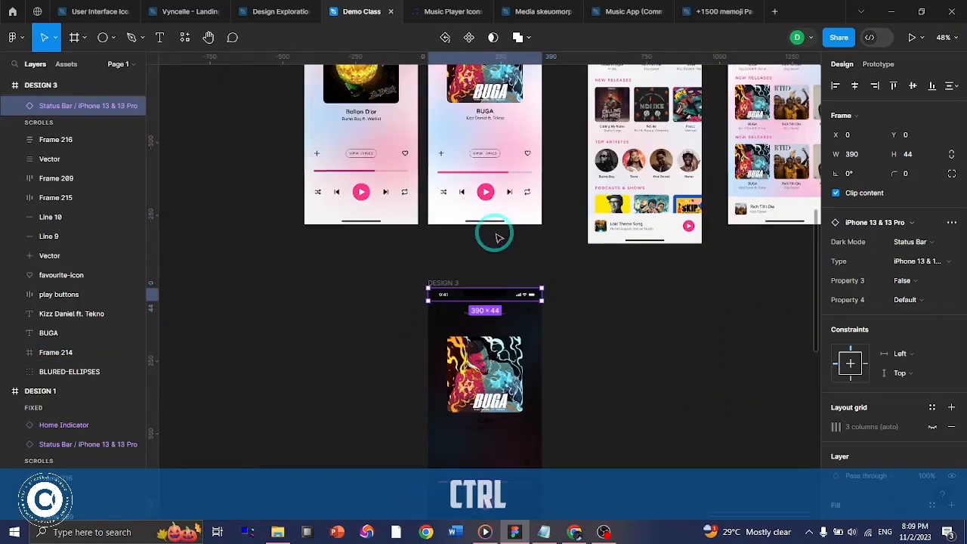
{"action": "scroll", "coordinate": [518, 297], "scroll_direction": "up", "scroll_amount": 3, "text": "ctrl"}
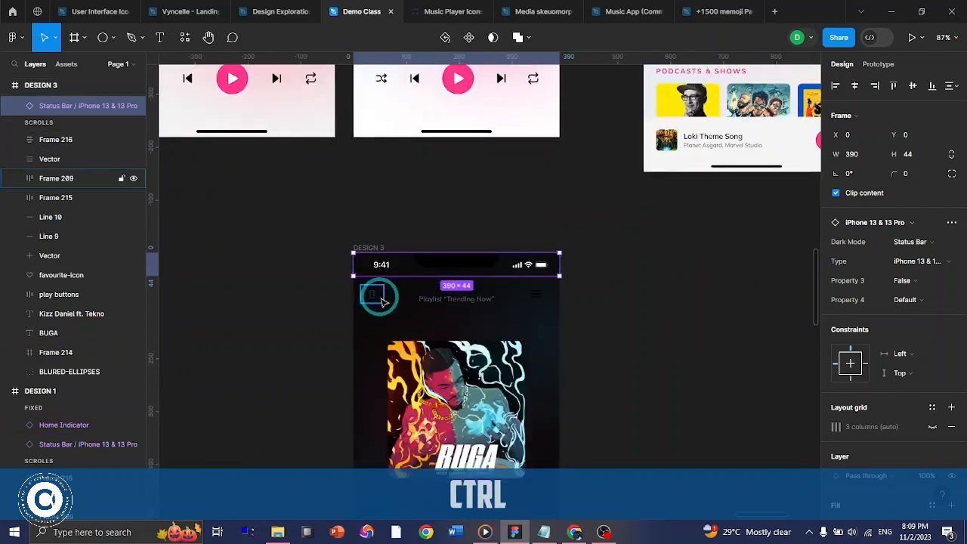
{"action": "scroll", "coordinate": [383, 301], "scroll_direction": "up", "scroll_amount": 3, "text": "ctrl"}
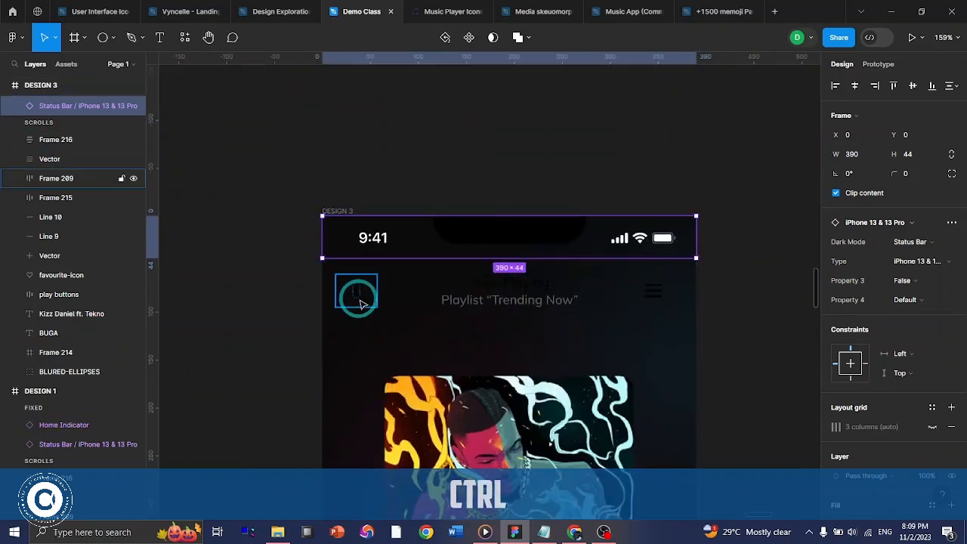
- Recolor the back arrow and the hamburger menu icon in DESIGN 3's header to F4F4F4
{"action": "left_click", "coordinate": [361, 304], "text": "ctrl"}
{"action": "scroll", "coordinate": [861, 400], "scroll_direction": "down", "scroll_amount": 3}
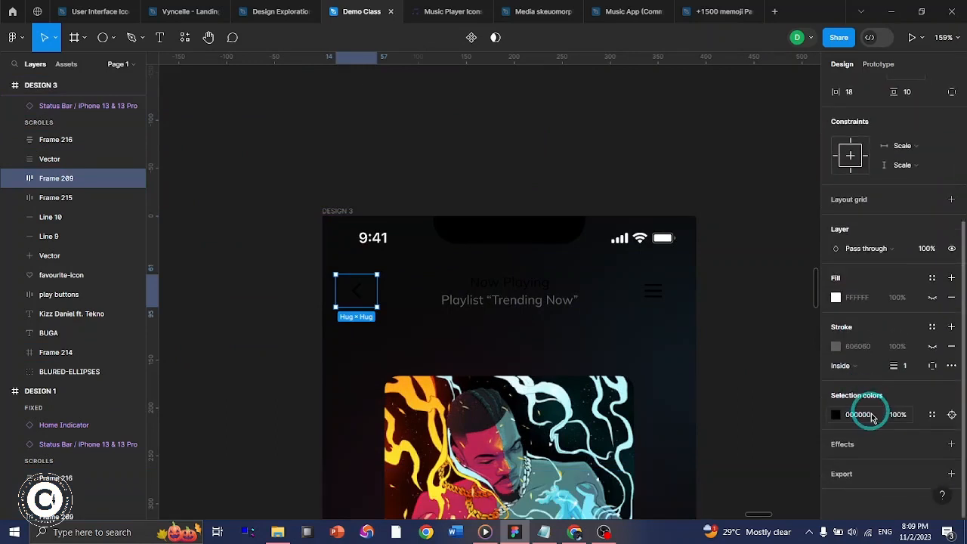
{"action": "left_click", "coordinate": [872, 418]}
{"action": "type", "text": "F4F4F4"}
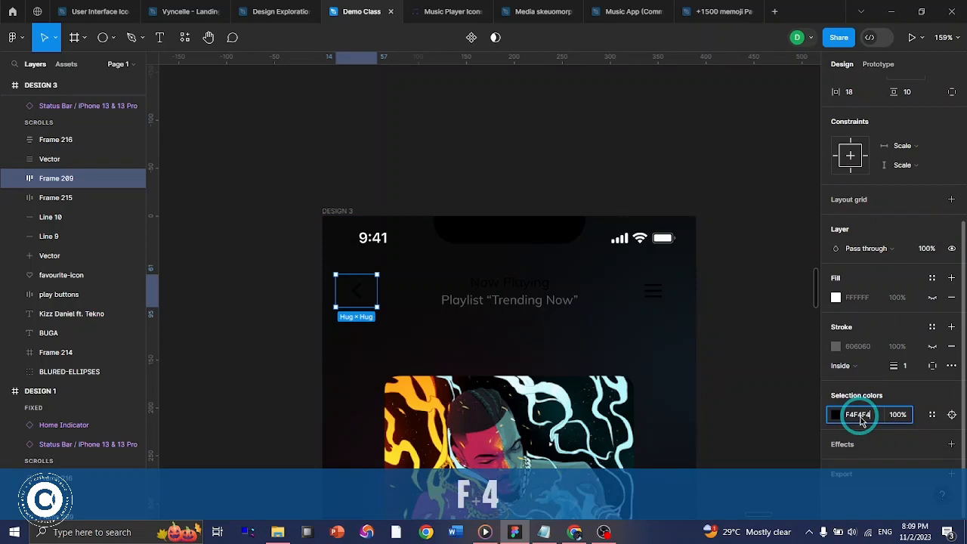
{"action": "key", "text": "Return"}
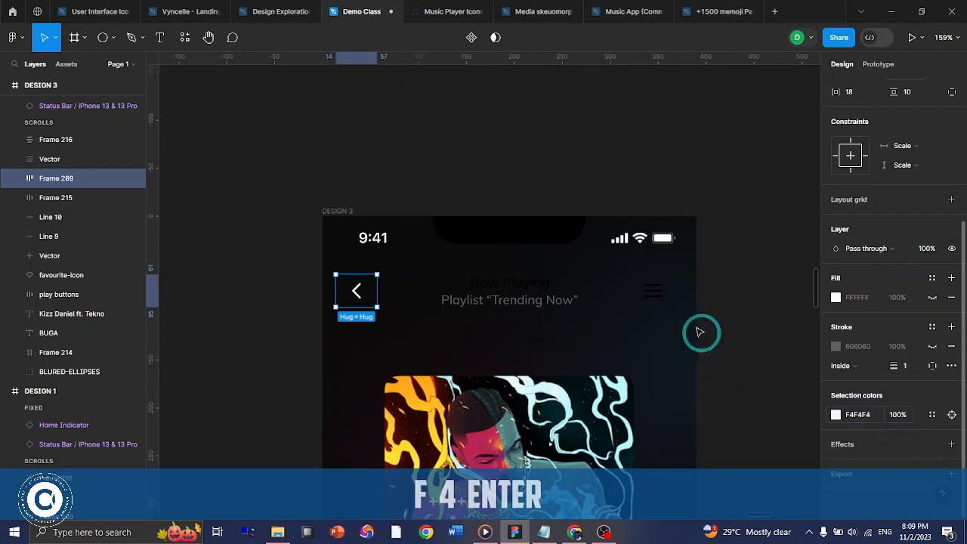
{"action": "left_click", "coordinate": [654, 299]}
{"action": "left_click", "coordinate": [853, 361]}
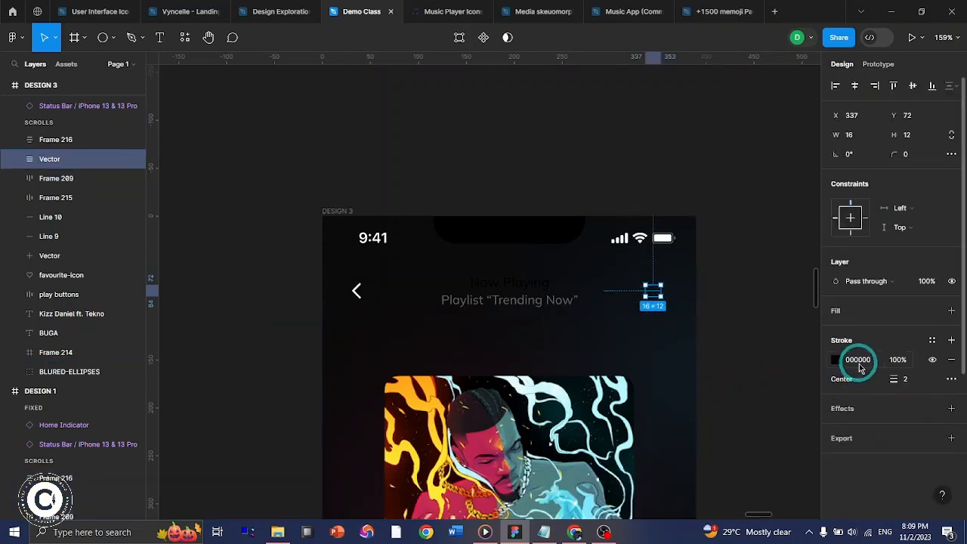
{"action": "type", "text": "F4F4F4"}
{"action": "key", "text": "Return"}
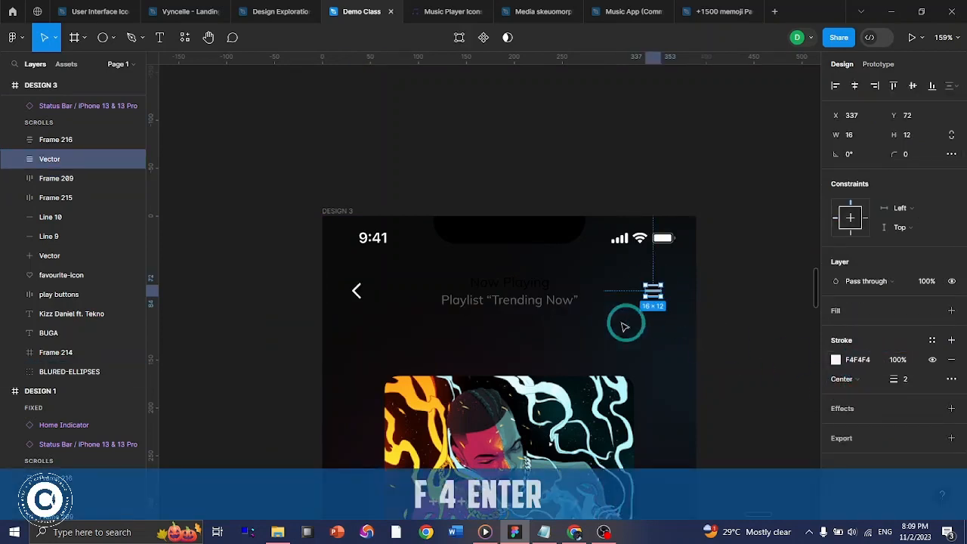
- Set the fill of the "Now Playing" header text in DESIGN 3 to F4F4F4
{"action": "left_click", "coordinate": [510, 288], "text": "ctrl"}
{"action": "left_click", "coordinate": [513, 282], "text": "ctrl"}
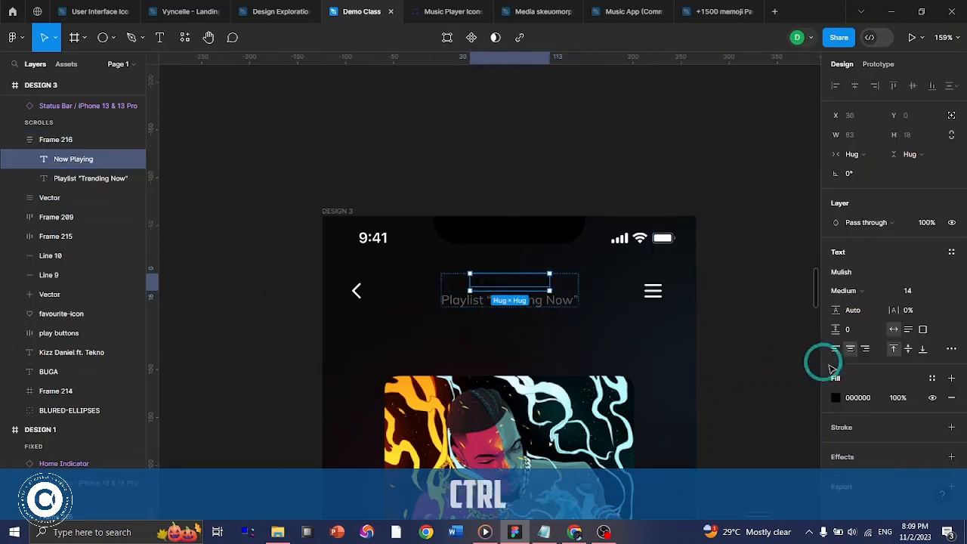
{"action": "left_click", "coordinate": [859, 400]}
{"action": "type", "text": "F4"}
{"action": "key", "text": "Return"}
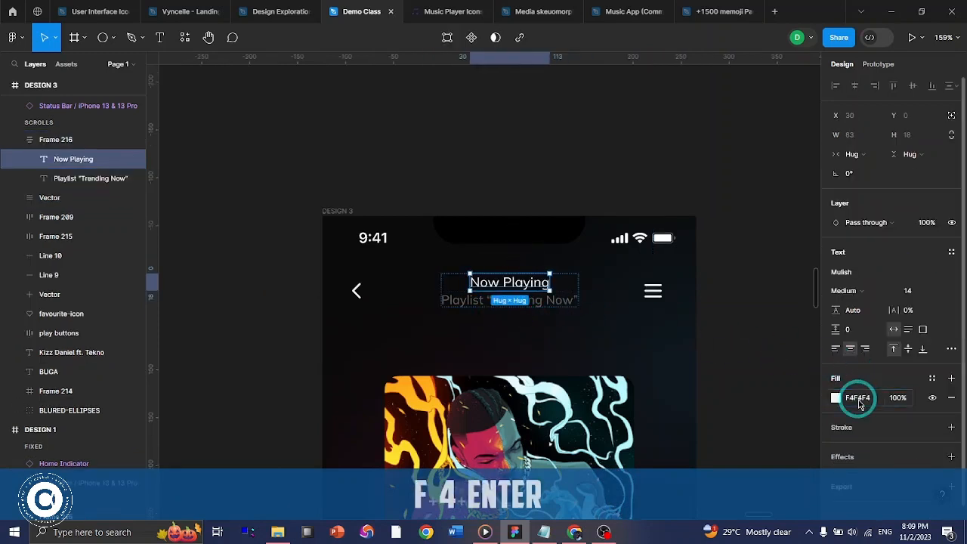
- Set the fill of the Playlist "Trending Now" text under the header title to 969696
{"action": "left_click", "coordinate": [555, 302]}
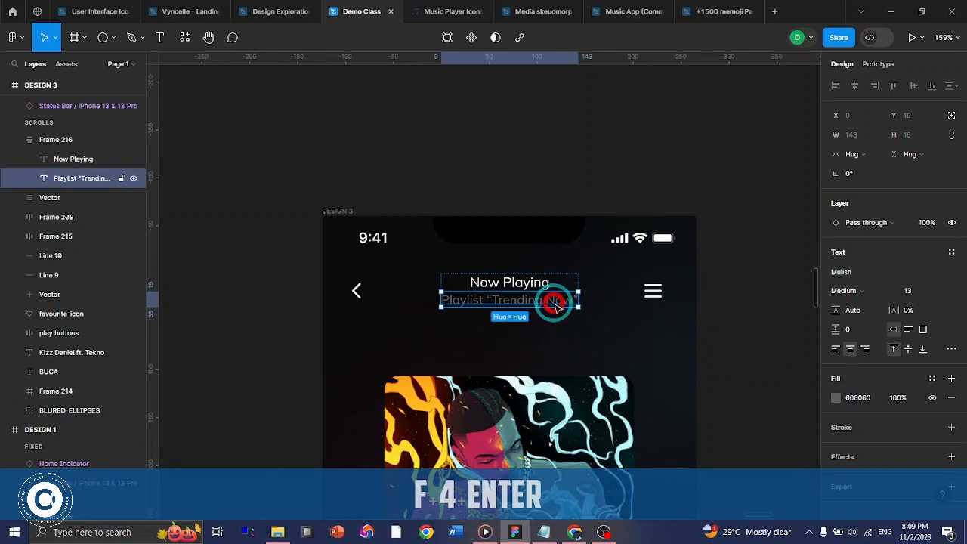
{"action": "scroll", "coordinate": [529, 302], "scroll_direction": "up", "scroll_amount": 5}
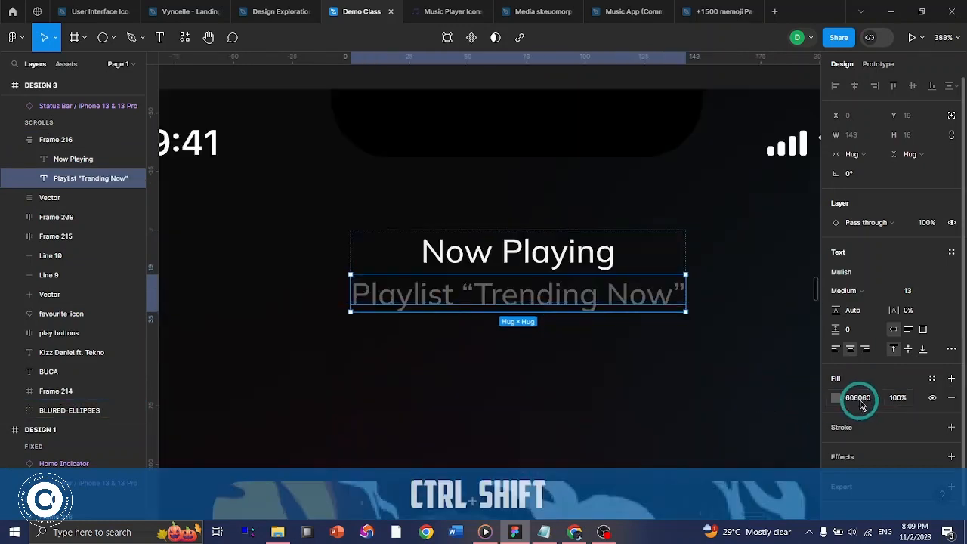
{"action": "left_click", "coordinate": [858, 397]}
{"action": "type", "text": "969"}
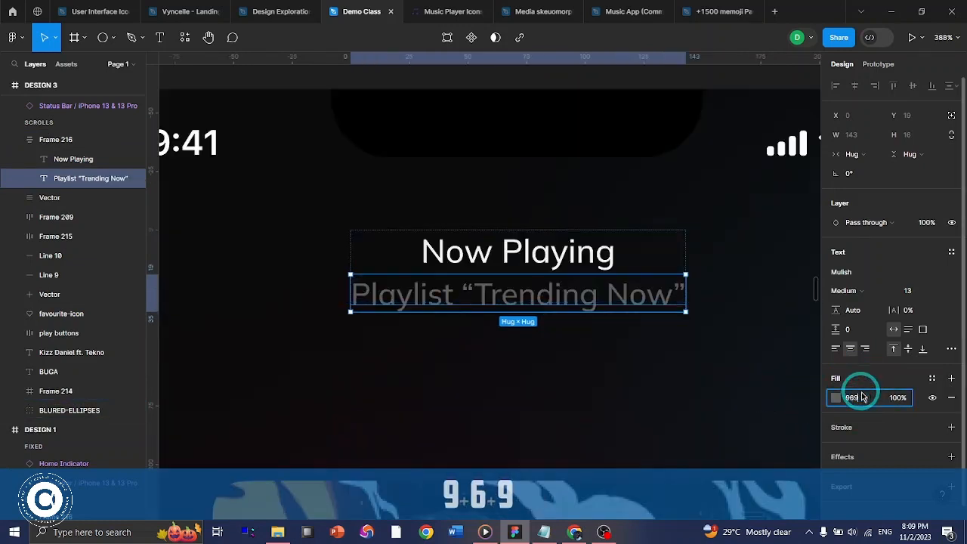
{"action": "key", "text": "BackSpace"}
{"action": "key", "text": "Return"}
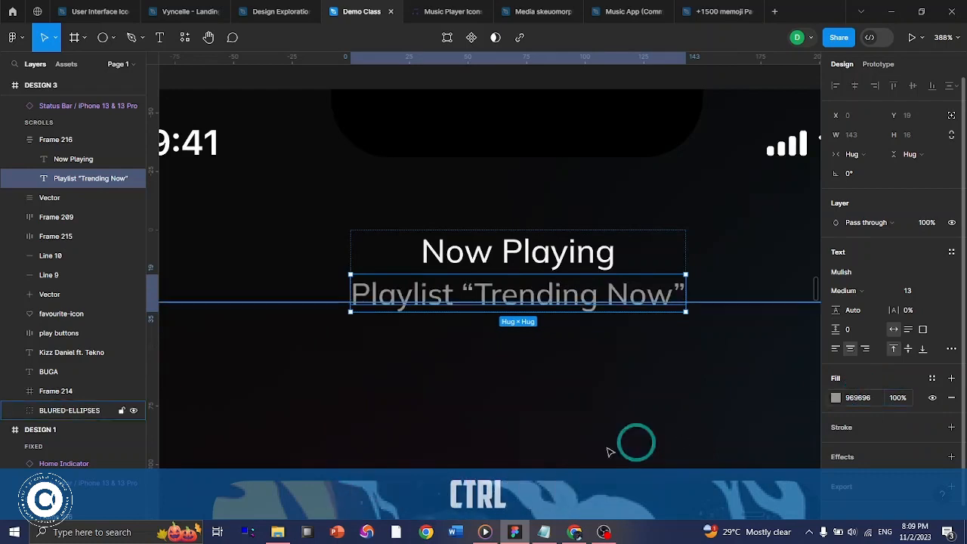
- Set the fill of the BUGA song title below the album cover to F4F4F4
{"action": "scroll", "coordinate": [531, 420], "scroll_direction": "down", "scroll_amount": 5}
{"action": "scroll", "coordinate": [531, 420], "scroll_direction": "down", "scroll_amount": 8}
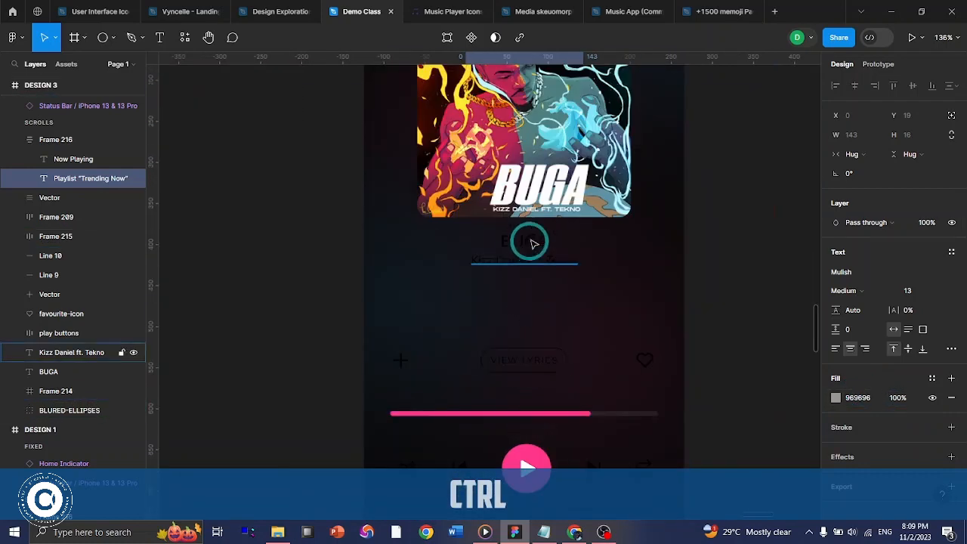
{"action": "left_click", "coordinate": [532, 240]}
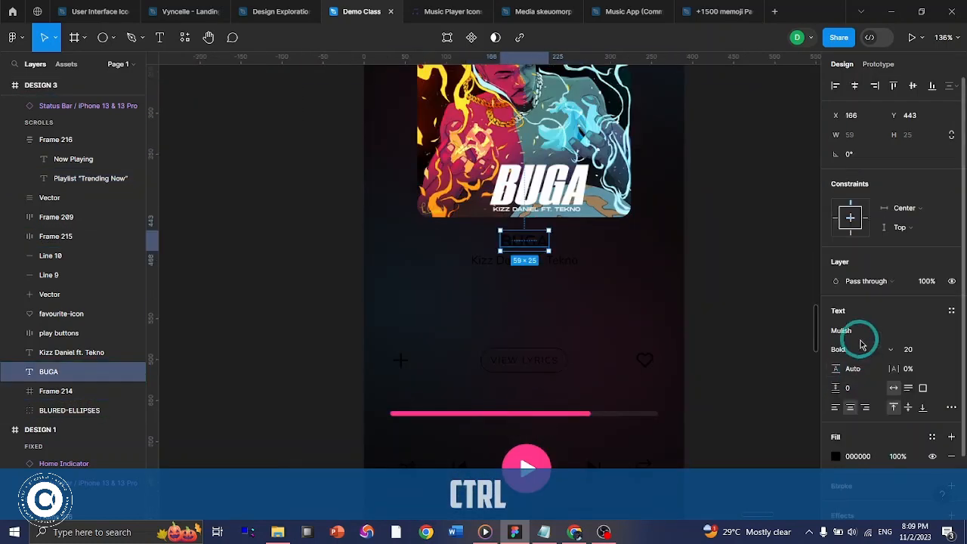
{"action": "left_click", "coordinate": [861, 456]}
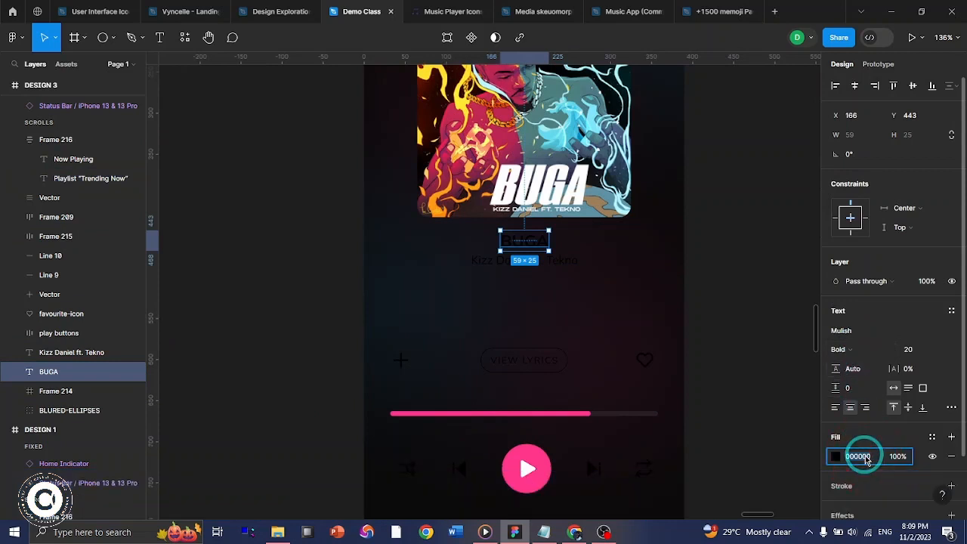
{"action": "type", "text": "F4"}
{"action": "key", "text": "Return"}
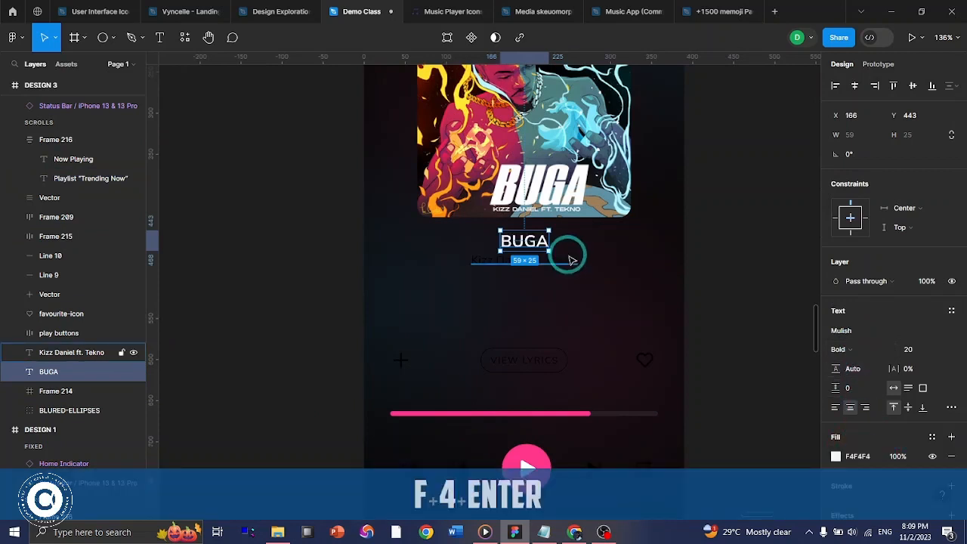
- Set the fill of the artist line beneath the BUGA title to 969696
{"action": "left_click", "coordinate": [559, 260]}
{"action": "left_click", "coordinate": [859, 456]}
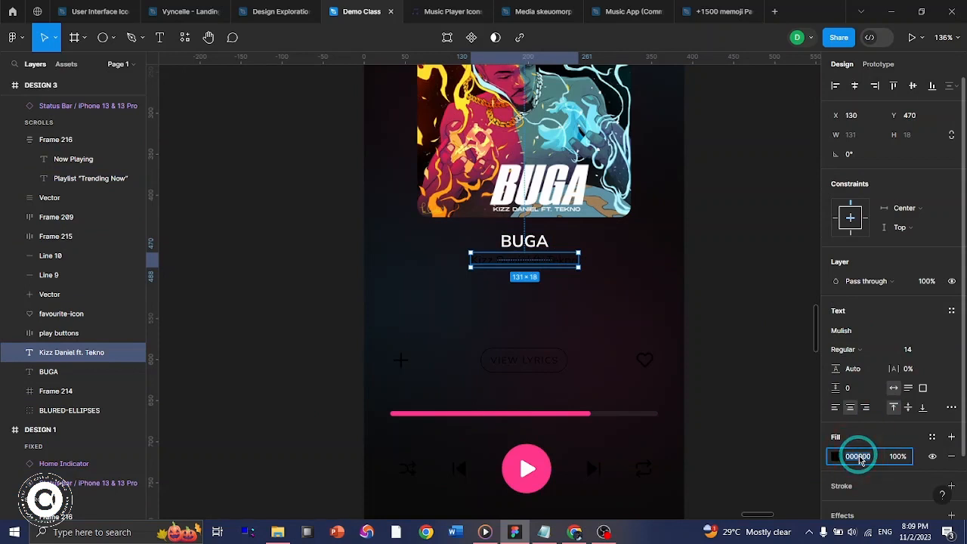
{"action": "type", "text": "96"}
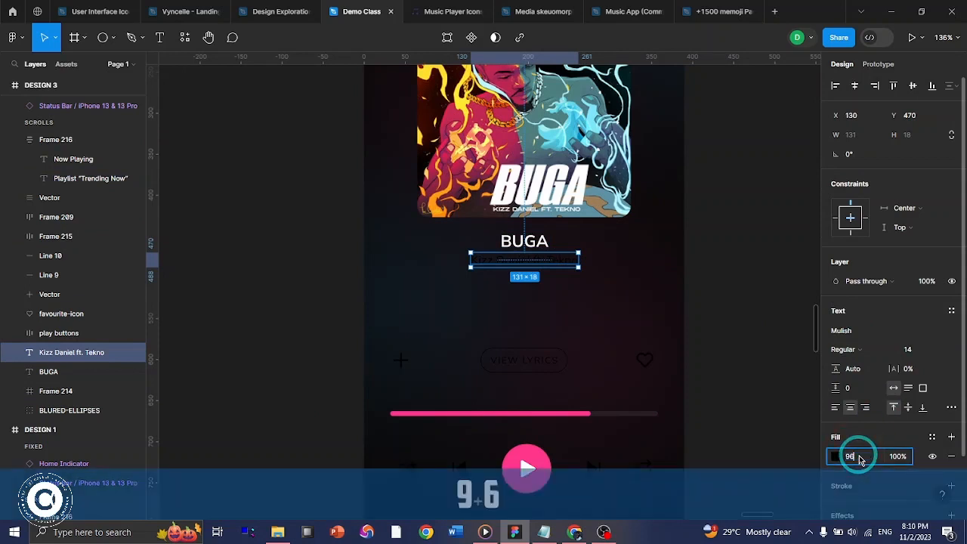
{"action": "key", "text": "Return"}
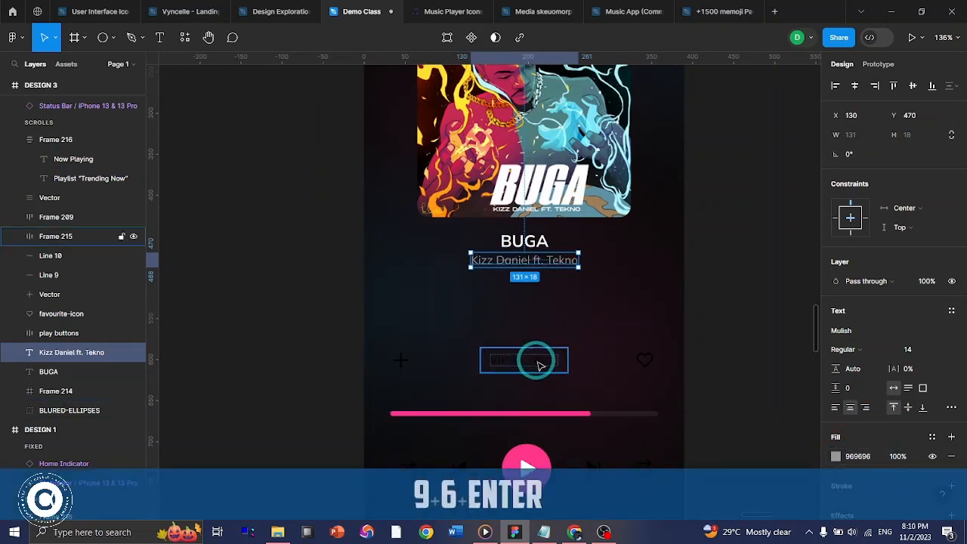
- Recolor the VIEW LYRICS button's outline and text together to F4F4F4
{"action": "left_click", "coordinate": [556, 370]}
{"action": "scroll", "coordinate": [869, 340], "scroll_direction": "down", "scroll_amount": 3}
{"action": "left_click", "coordinate": [861, 414]}
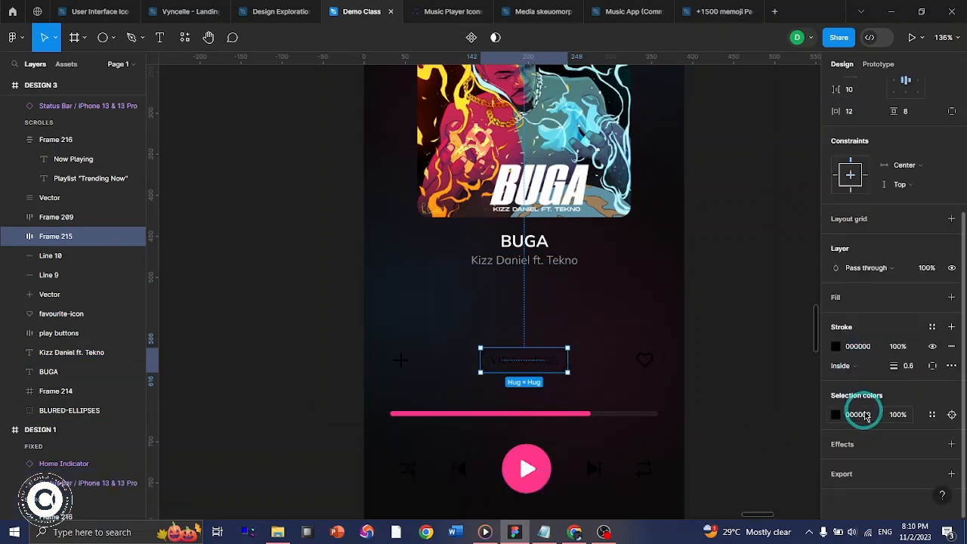
{"action": "type", "text": "F4"}
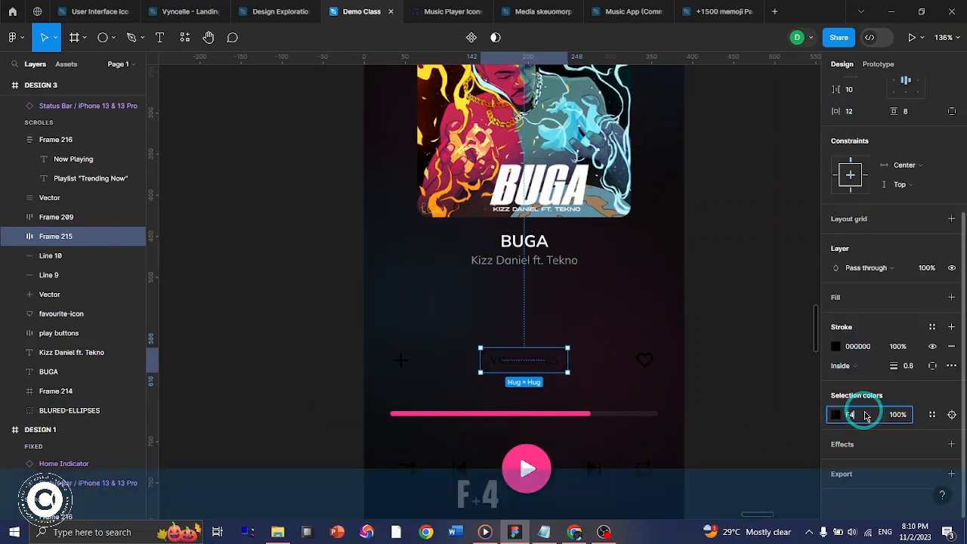
{"action": "key", "text": "Return"}
- Set the strokes of the heart icon and the plus icon beside VIEW LYRICS to F4F4F4
{"action": "left_click", "coordinate": [645, 359]}
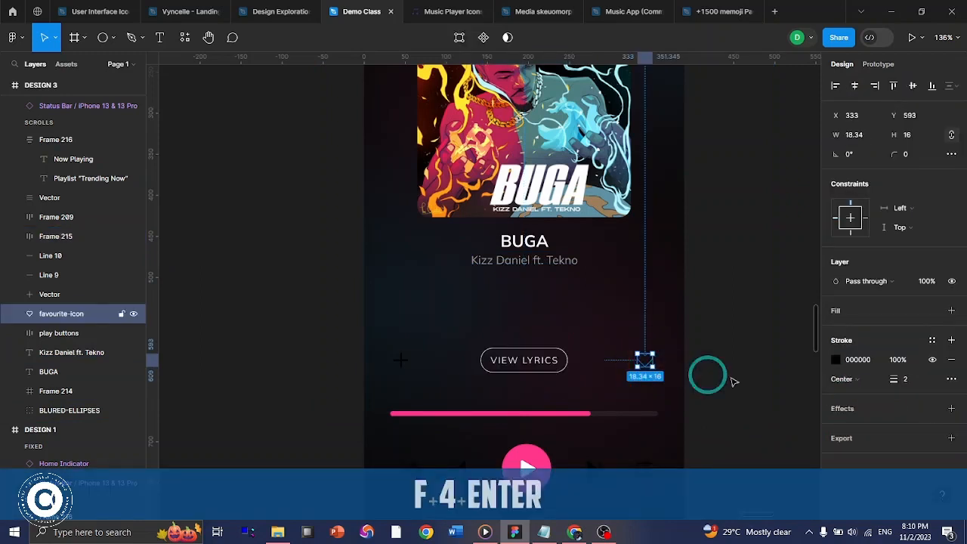
{"action": "left_click", "coordinate": [863, 360]}
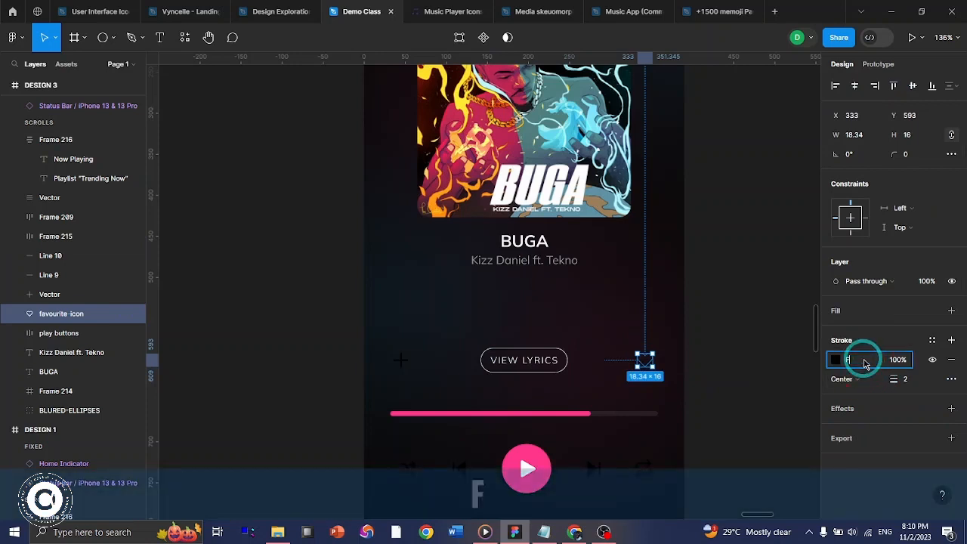
{"action": "type", "text": "F4"}
{"action": "key", "text": "Return"}
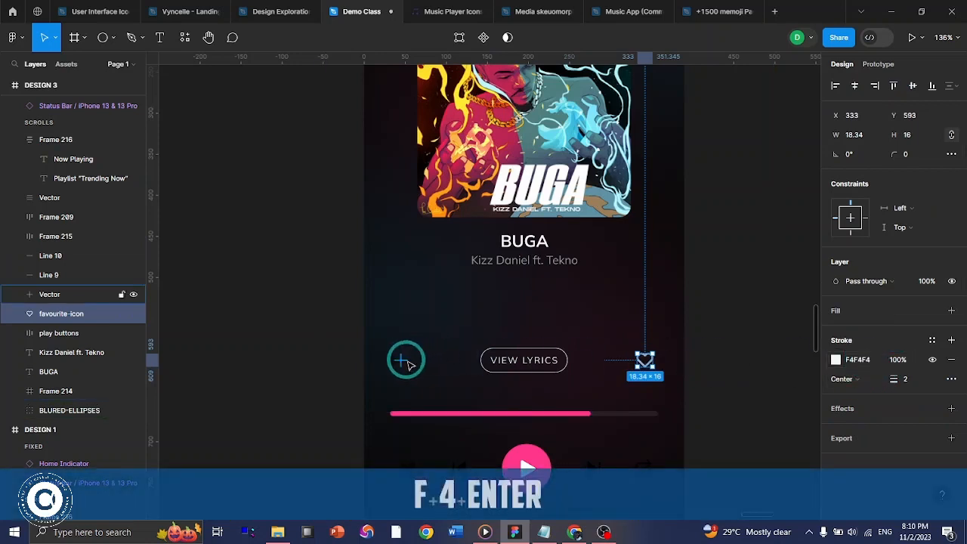
{"action": "left_click", "coordinate": [400, 360]}
{"action": "left_click", "coordinate": [858, 360]}
{"action": "type", "text": "F4"}
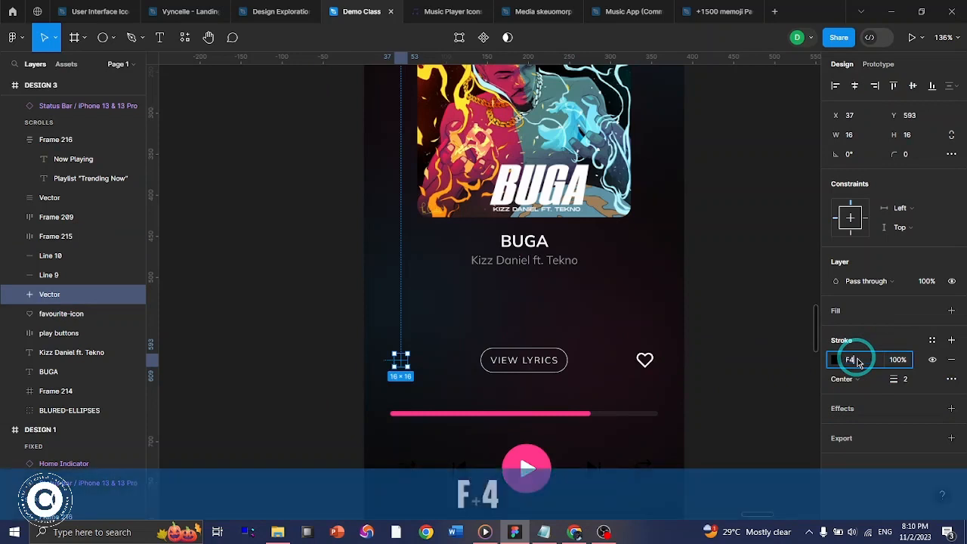
{"action": "key", "text": "Return"}
- Change the black color within the play buttons group to F4F4F4, keeping the pink and white colors
{"action": "scroll", "coordinate": [597, 408], "scroll_direction": "down", "scroll_amount": 3}
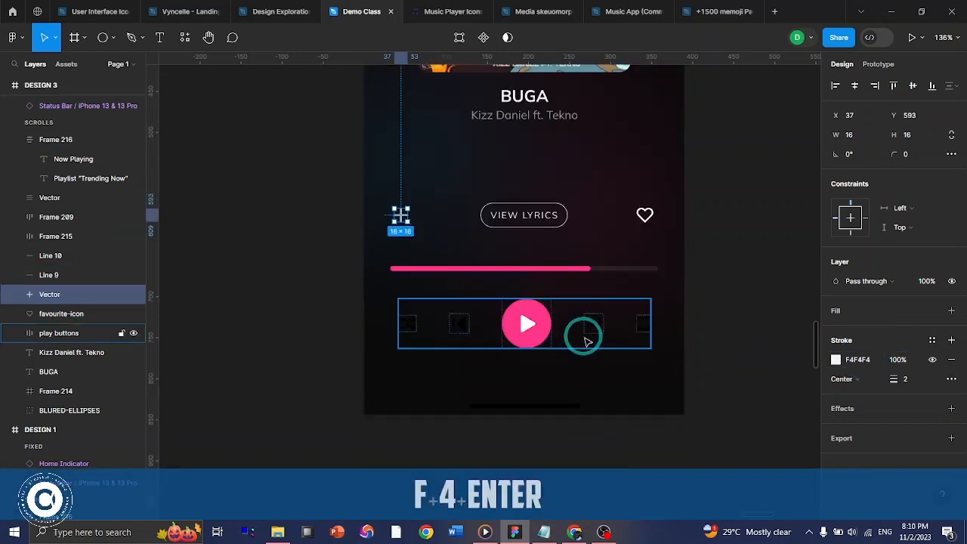
{"action": "left_click", "coordinate": [579, 332]}
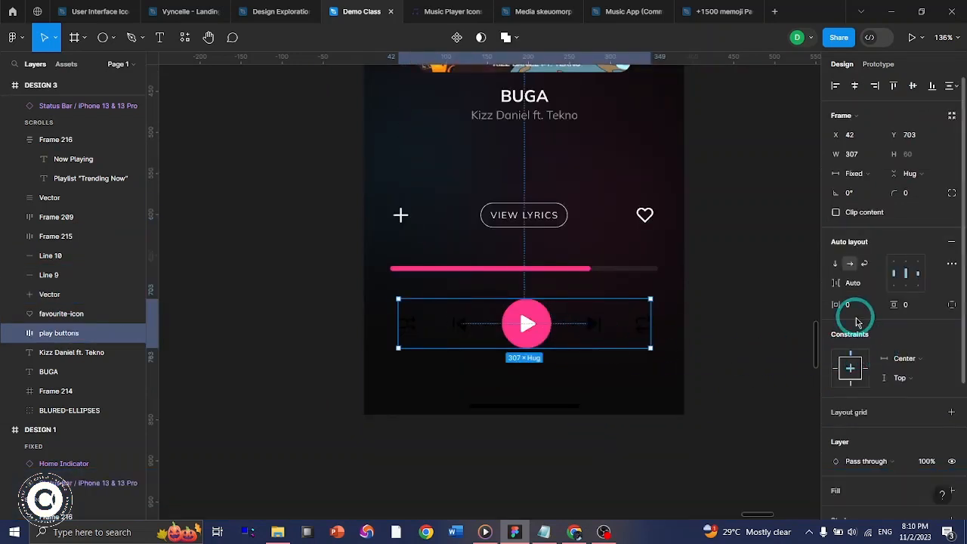
{"action": "scroll", "coordinate": [858, 339], "scroll_direction": "down", "scroll_amount": 3}
{"action": "left_click", "coordinate": [858, 376]}
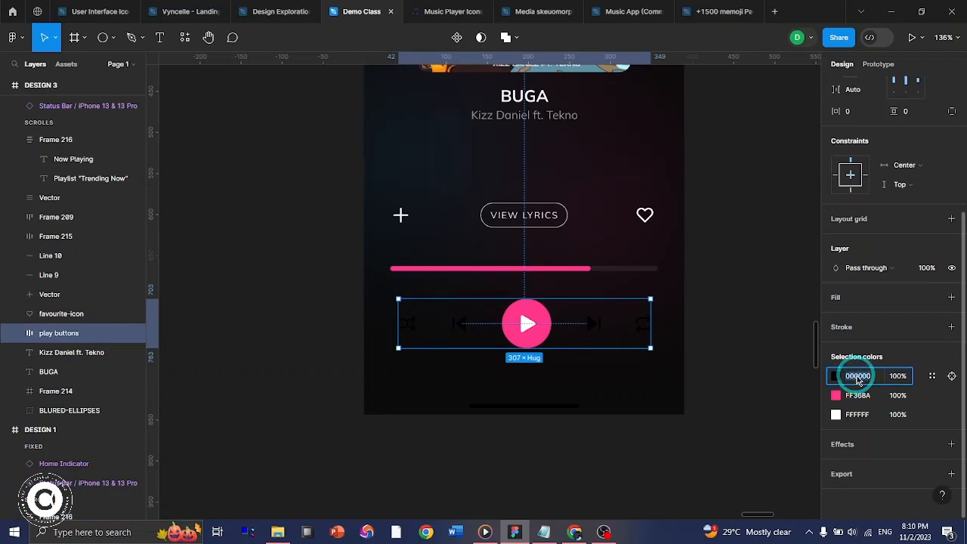
{"action": "type", "text": "F4"}
{"action": "key", "text": "Return"}
- Recolor the Home Indicator bar at the bottom of DESIGN 3 from black to white and deselect it
{"action": "left_click", "coordinate": [682, 408]}
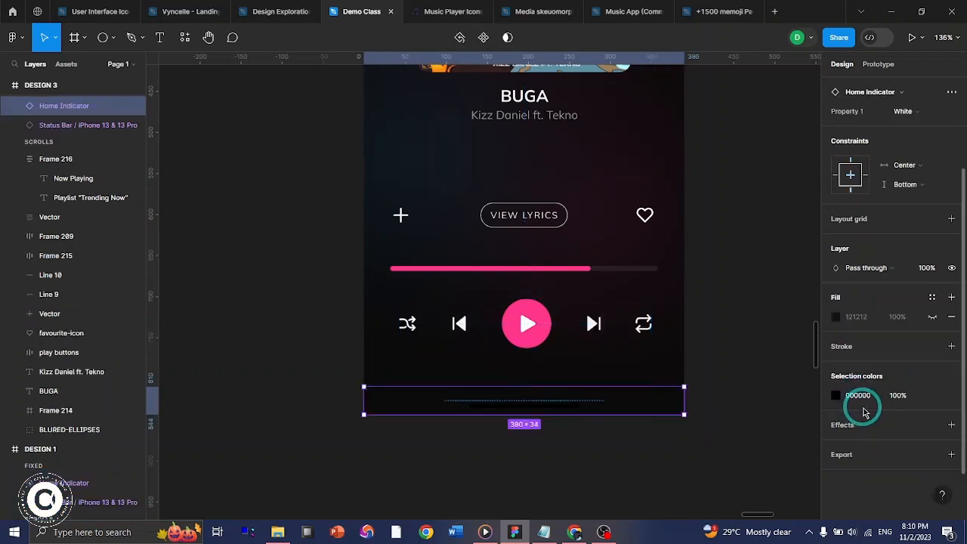
{"action": "left_click", "coordinate": [859, 396]}
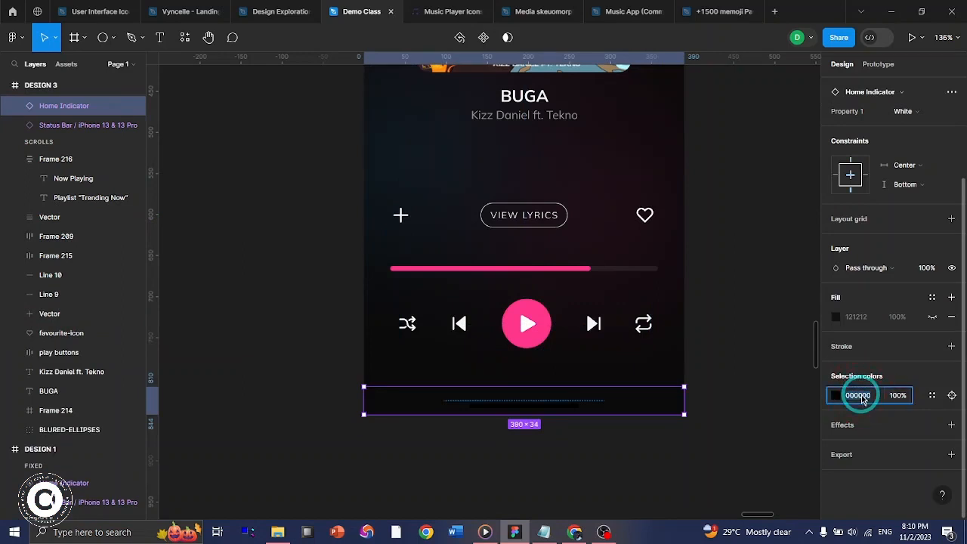
{"action": "type", "text": "F4"}
{"action": "key", "text": "BackSpace"}
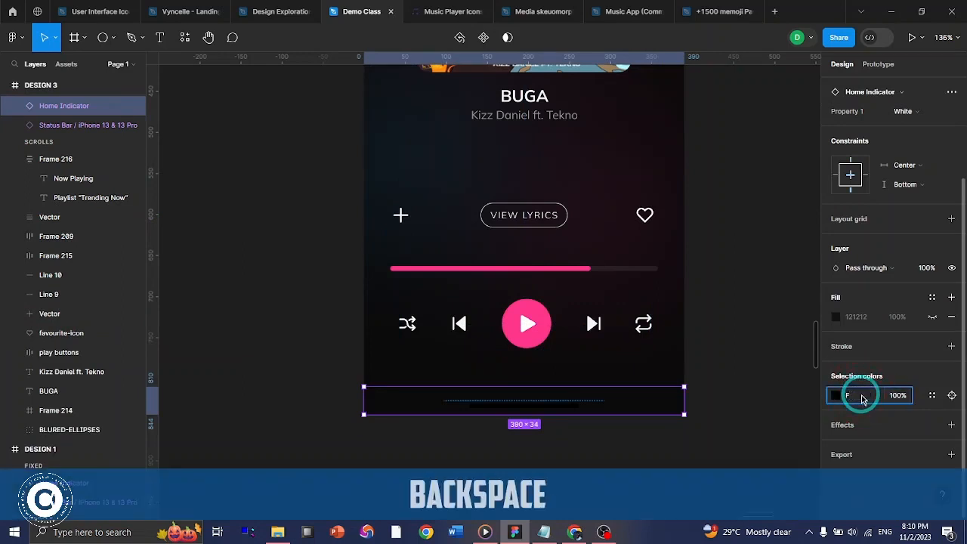
{"action": "type", "text": "F"}
{"action": "key", "text": "Return"}
{"action": "left_click", "coordinate": [712, 388]}
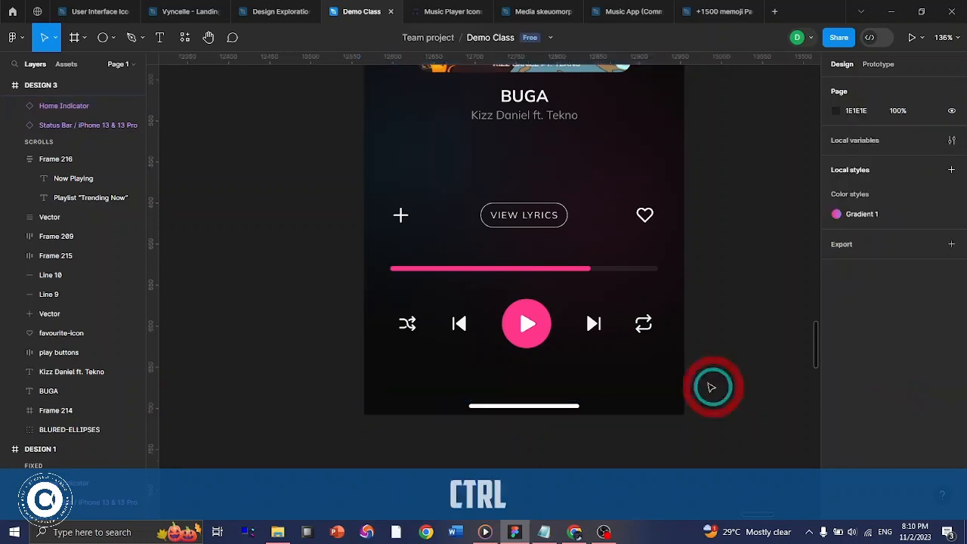
- Review the whole DESIGN 3 player beside the light screens and show the page's prototype device settings
{"action": "scroll", "coordinate": [682, 351], "scroll_direction": "down", "scroll_amount": 5, "text": "ctrl"}
{"action": "scroll", "coordinate": [683, 370], "scroll_direction": "right", "scroll_amount": 3}
{"action": "scroll", "coordinate": [683, 370], "scroll_direction": "up", "scroll_amount": 3}
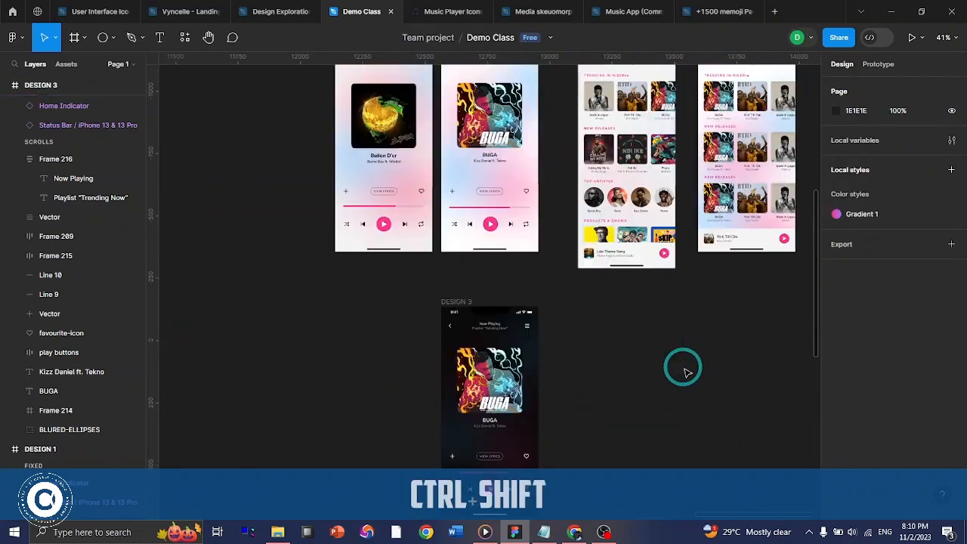
{"action": "scroll", "coordinate": [559, 371], "scroll_direction": "down", "scroll_amount": 3}
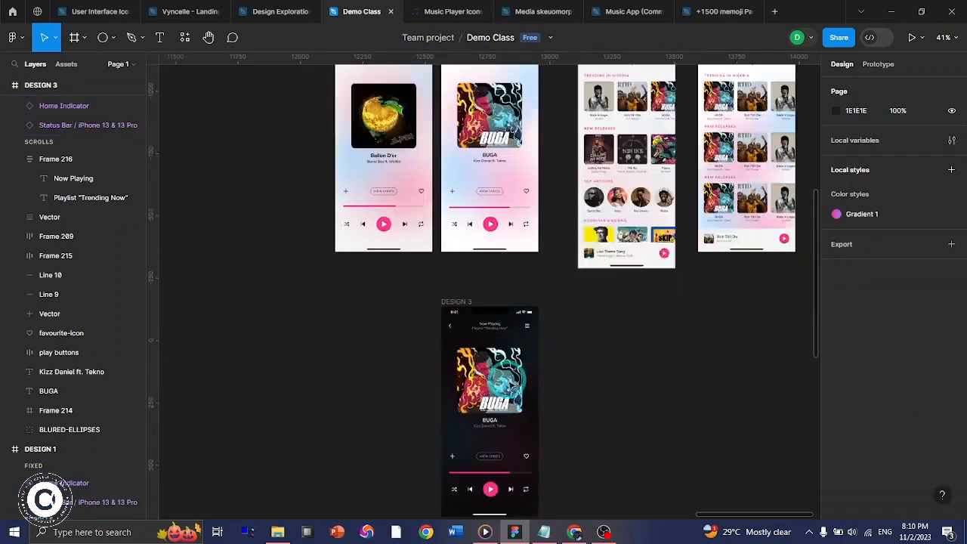
{"action": "scroll", "coordinate": [498, 276], "scroll_direction": "up", "scroll_amount": 3, "text": "ctrl"}
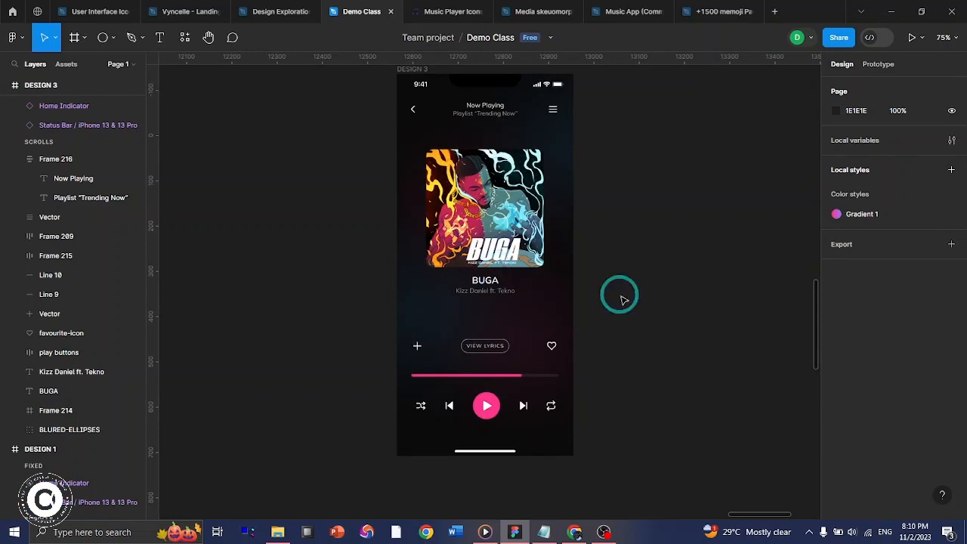
{"action": "scroll", "coordinate": [615, 290], "scroll_direction": "up", "scroll_amount": 2}
{"action": "left_click", "coordinate": [400, 143]}
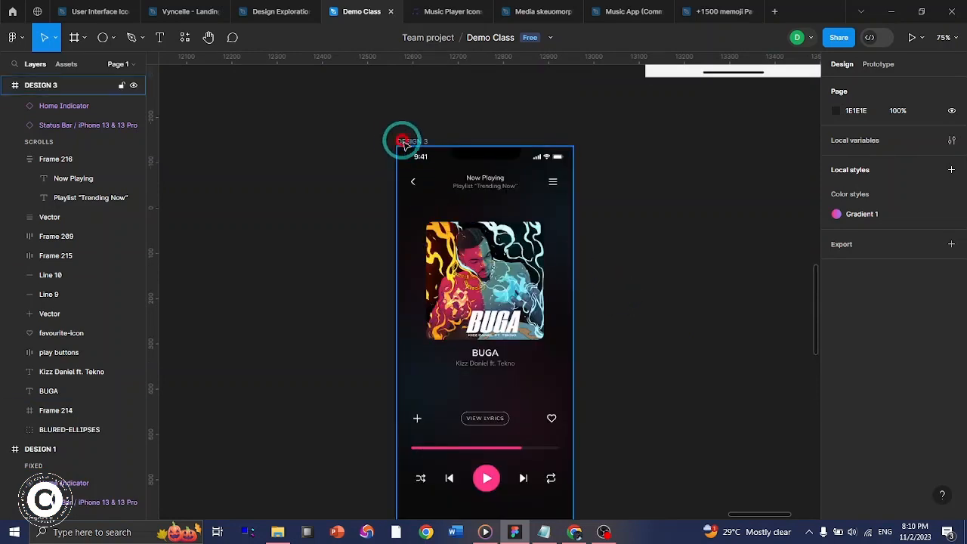
{"action": "left_click", "coordinate": [877, 63]}
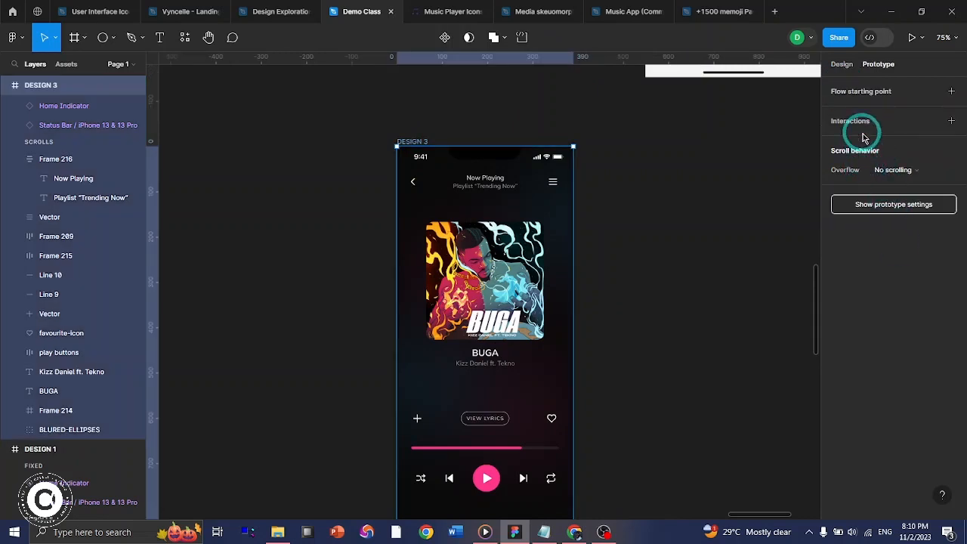
{"action": "key", "text": "Escape"}
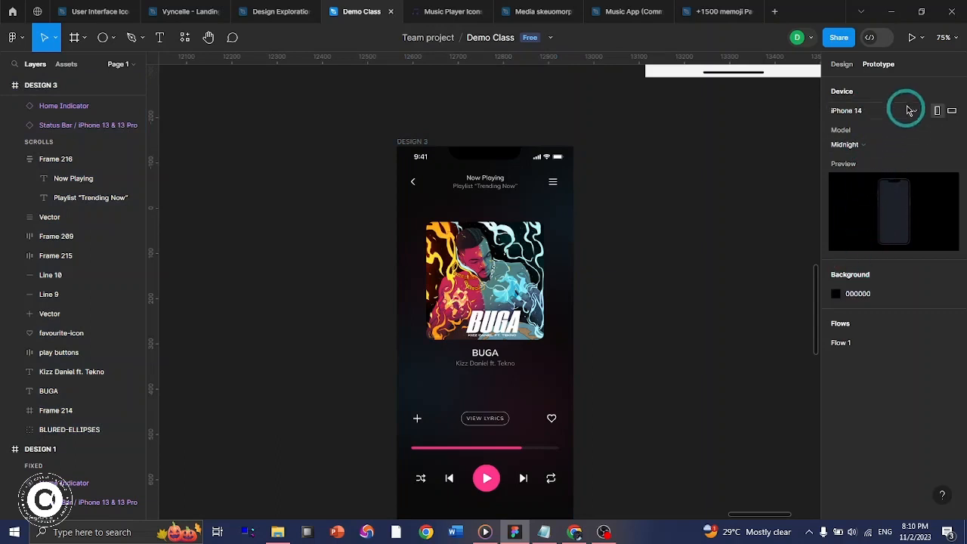
- Present the prototype, page through its onboarding, login and account creation screens, and return to the Demo Class file
{"action": "left_click", "coordinate": [912, 39]}
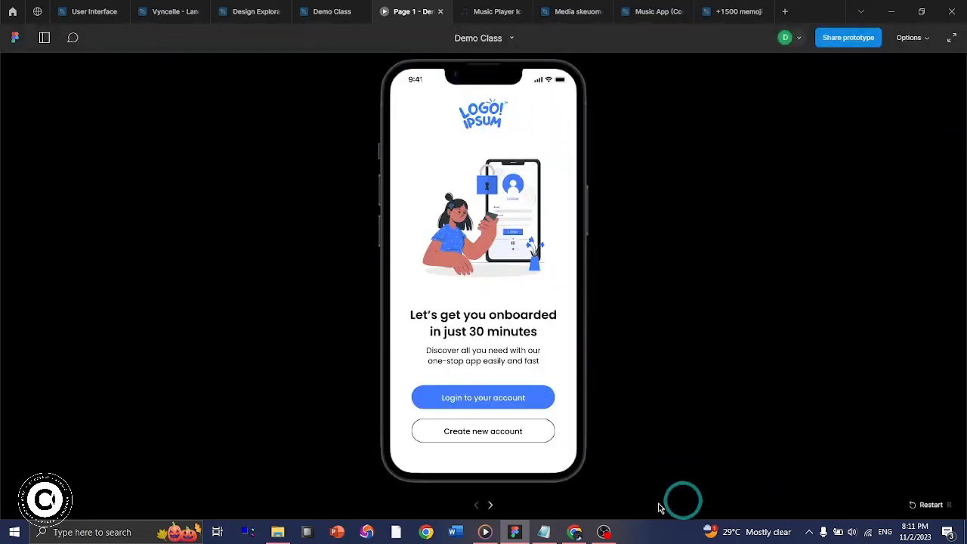
{"action": "left_click", "coordinate": [490, 507]}
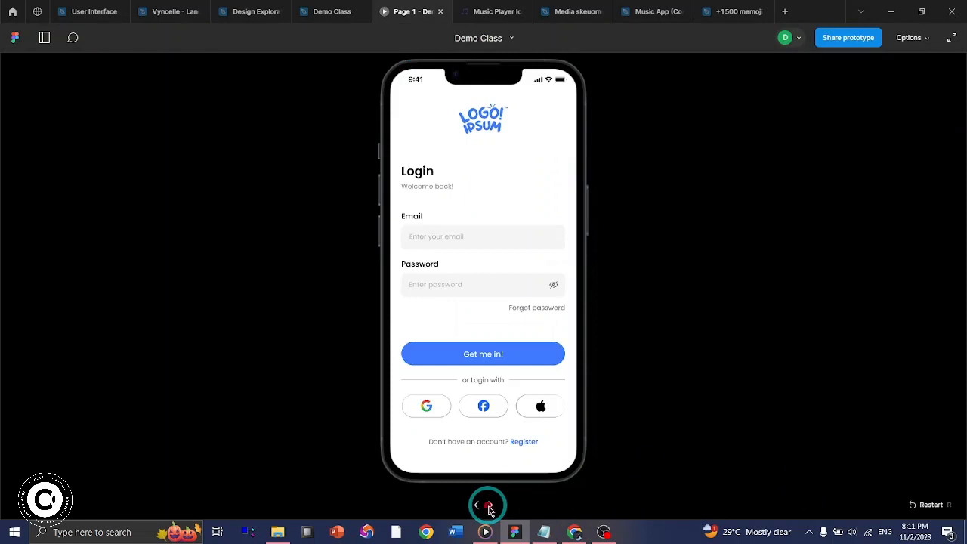
{"action": "left_click", "coordinate": [490, 508]}
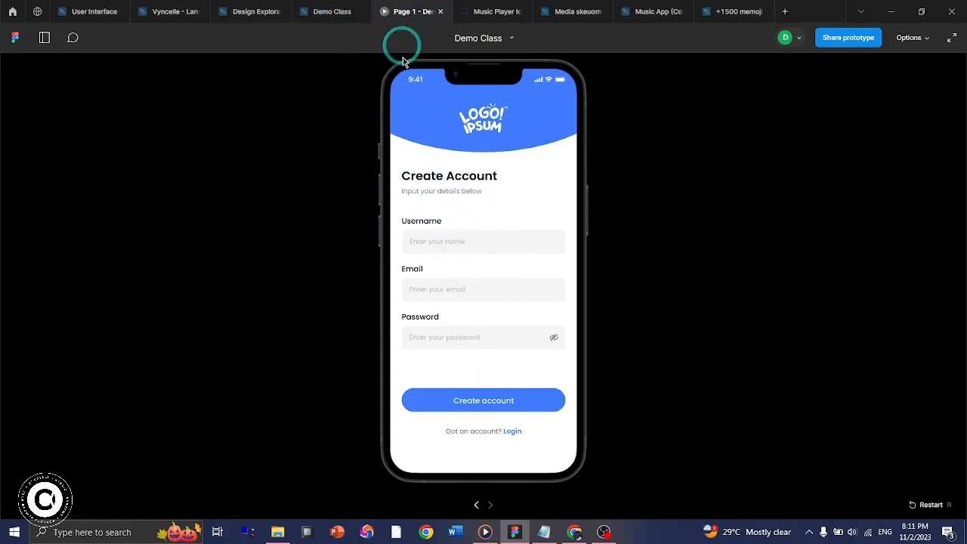
{"action": "left_click", "coordinate": [325, 13]}
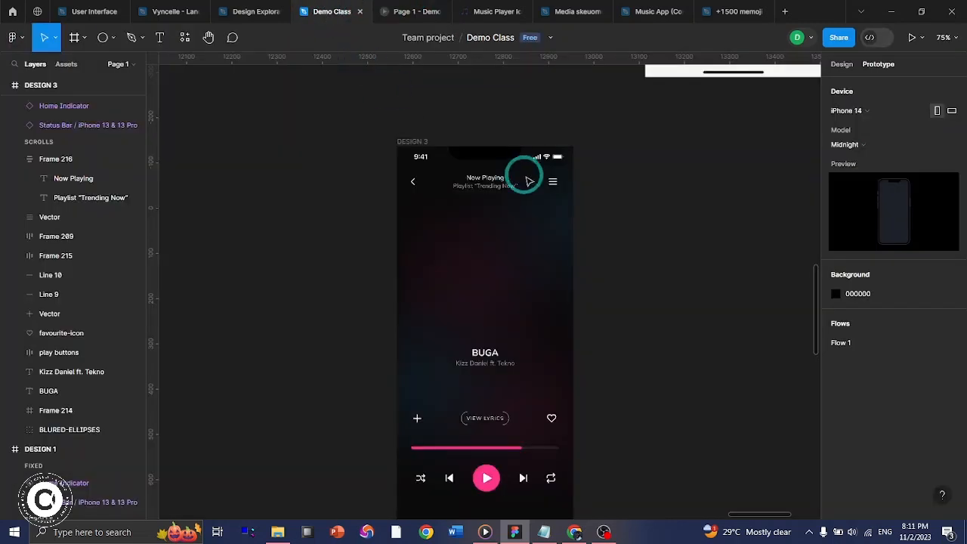
- Make the DESIGN 3 frame a flow starting point, preview it in the prototype presentation, and return to the design file
{"action": "left_click", "coordinate": [408, 141]}
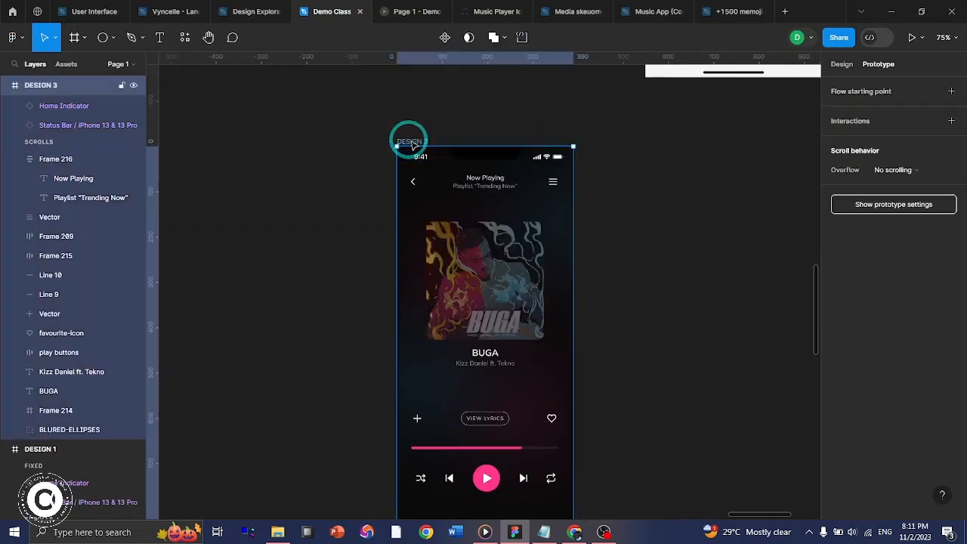
{"action": "left_click", "coordinate": [872, 93]}
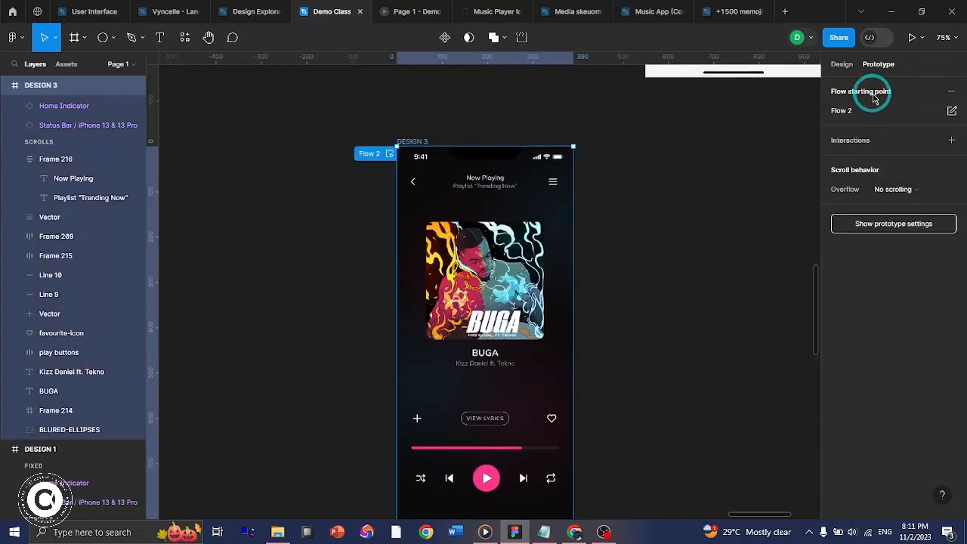
{"action": "left_click", "coordinate": [912, 37]}
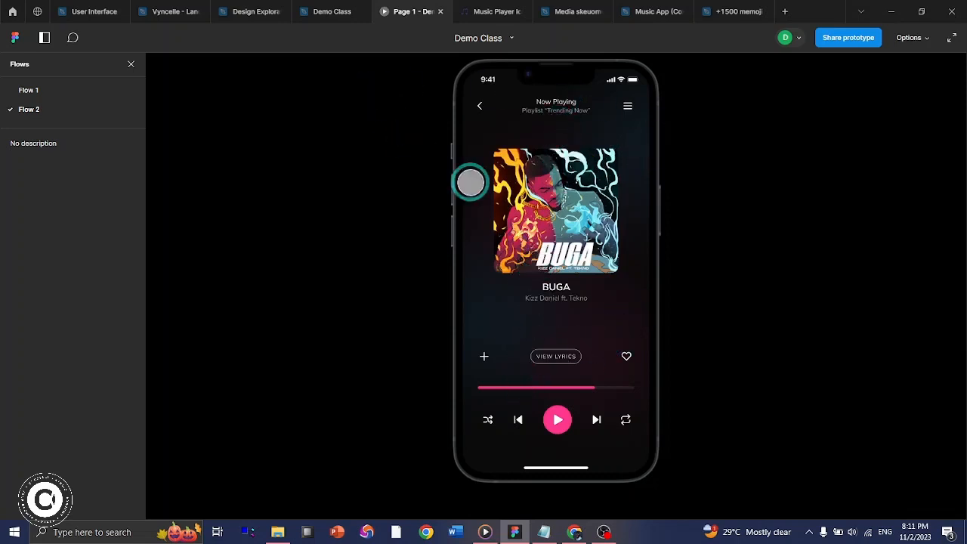
{"action": "left_click", "coordinate": [321, 13]}
- Examine the light and dark player, album and home screens grouped under the DAY 5 banner
{"action": "scroll", "coordinate": [514, 272], "scroll_direction": "down", "scroll_amount": 5}
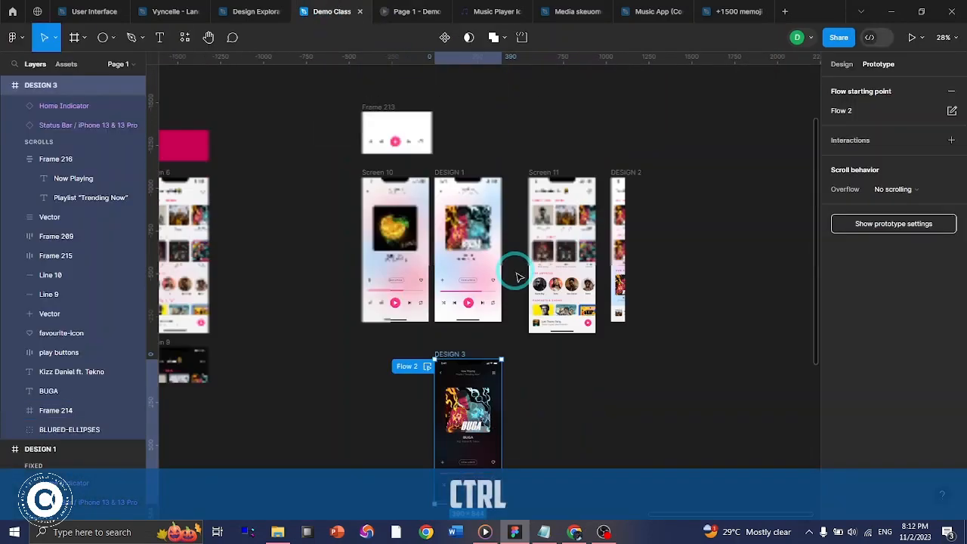
{"action": "scroll", "coordinate": [516, 274], "scroll_direction": "left", "scroll_amount": 6}
{"action": "scroll", "coordinate": [539, 215], "scroll_direction": "up", "scroll_amount": 4}
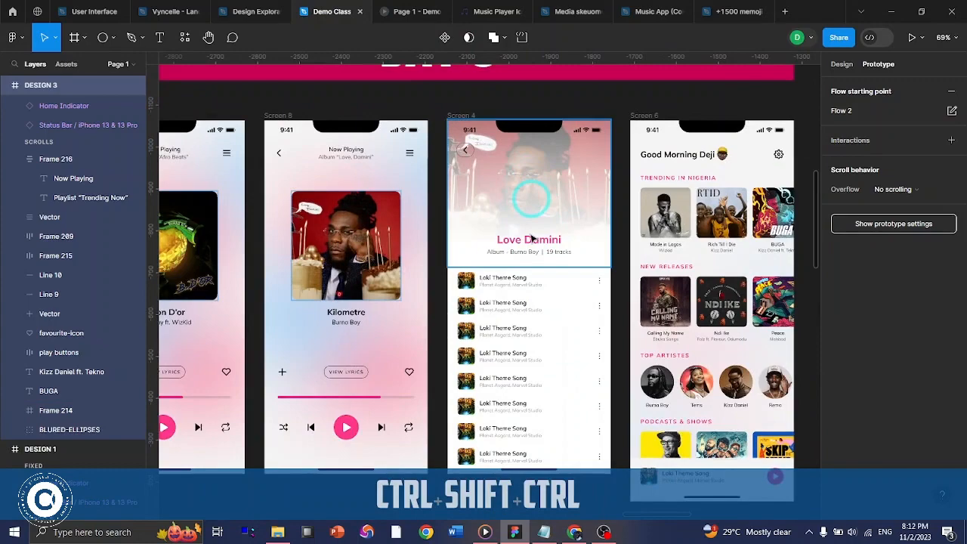
{"action": "scroll", "coordinate": [531, 239], "scroll_direction": "down", "scroll_amount": 6}
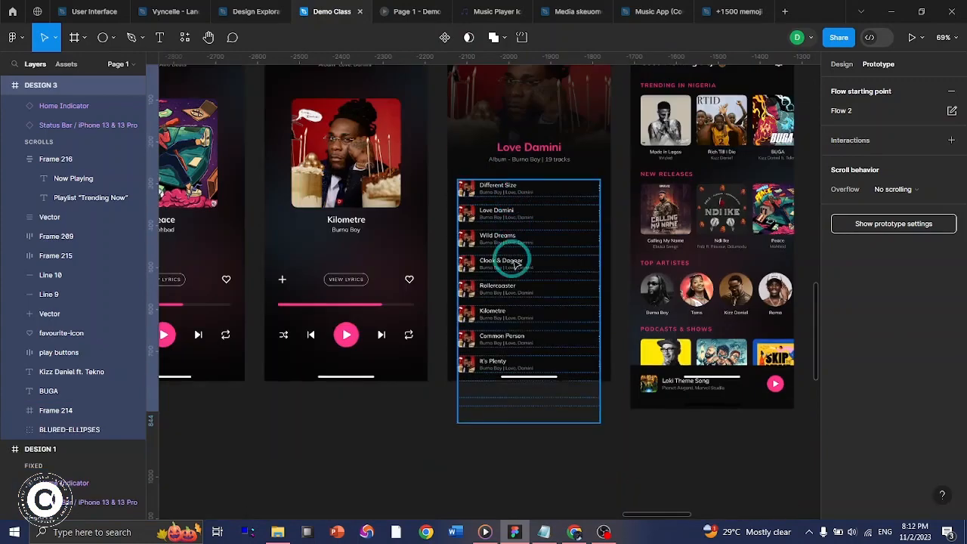
{"action": "scroll", "coordinate": [515, 265], "scroll_direction": "up", "scroll_amount": 2}
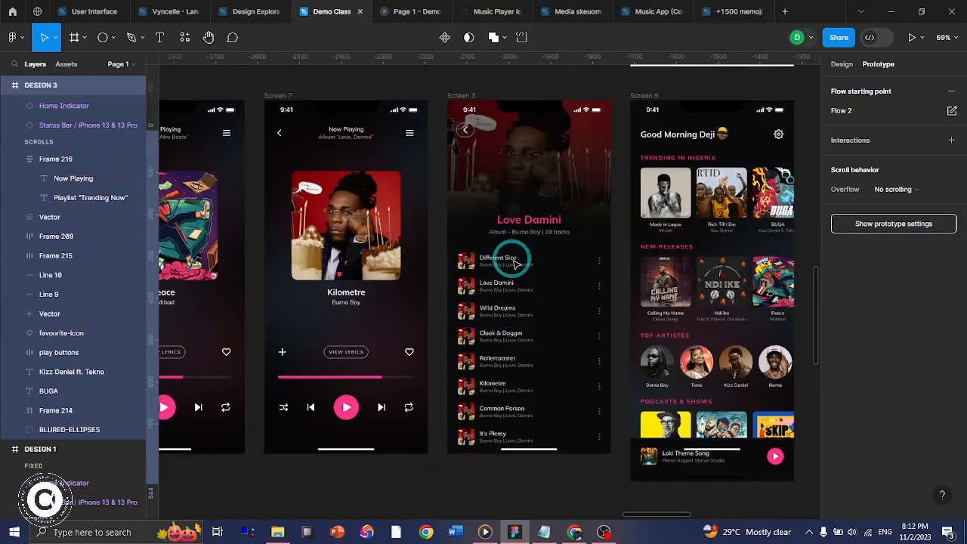
{"action": "scroll", "coordinate": [516, 263], "scroll_direction": "right", "scroll_amount": 4}
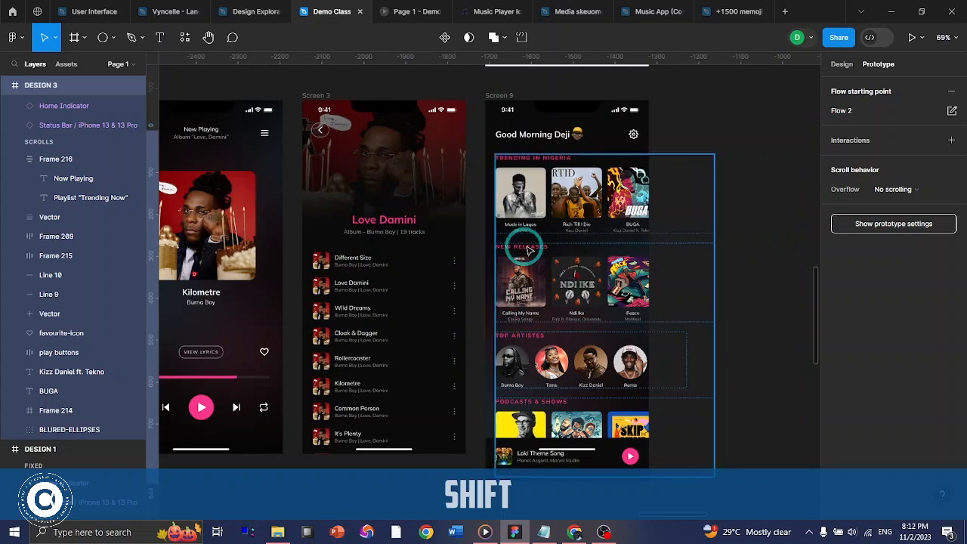
{"action": "scroll", "coordinate": [528, 252], "scroll_direction": "up", "scroll_amount": 3}
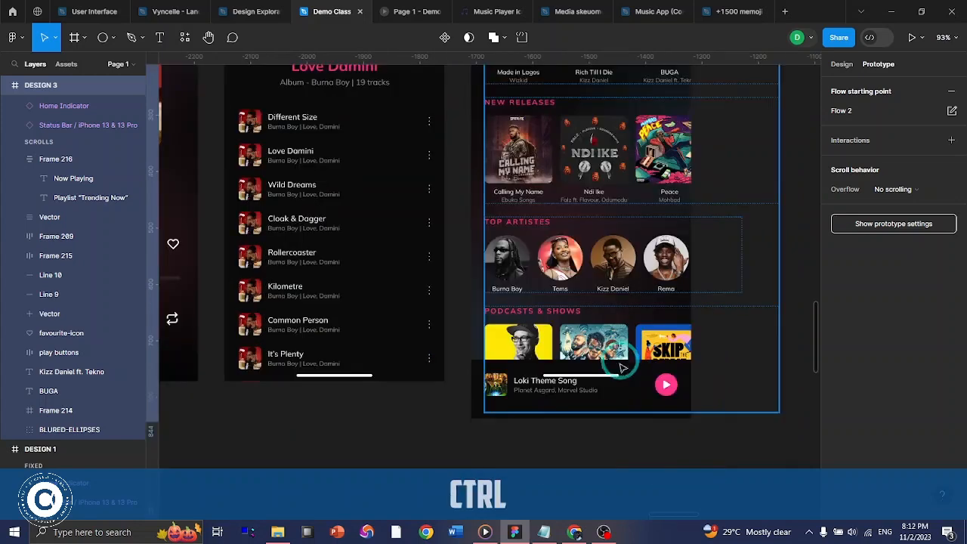
{"action": "scroll", "coordinate": [392, 352], "scroll_direction": "left", "scroll_amount": 10}
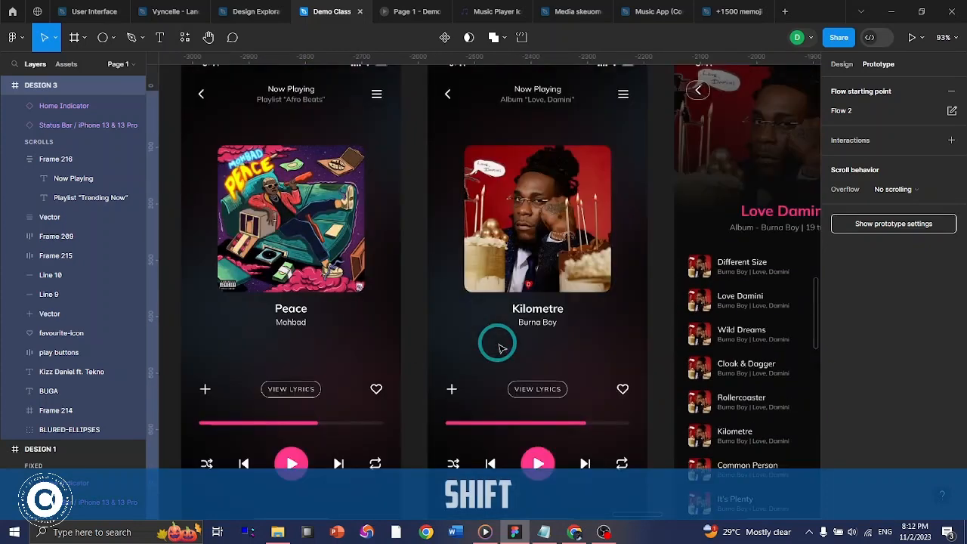
{"action": "scroll", "coordinate": [497, 344], "scroll_direction": "down", "scroll_amount": 5}
{"action": "scroll", "coordinate": [522, 344], "scroll_direction": "right", "scroll_amount": 3}
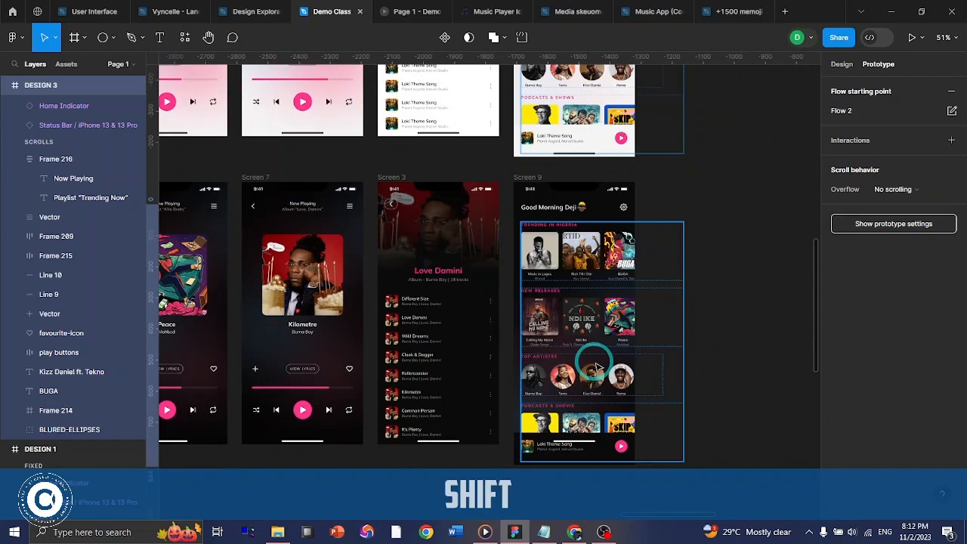
{"action": "scroll", "coordinate": [597, 368], "scroll_direction": "up", "scroll_amount": 5}
{"action": "scroll", "coordinate": [471, 392], "scroll_direction": "up", "scroll_amount": 1}
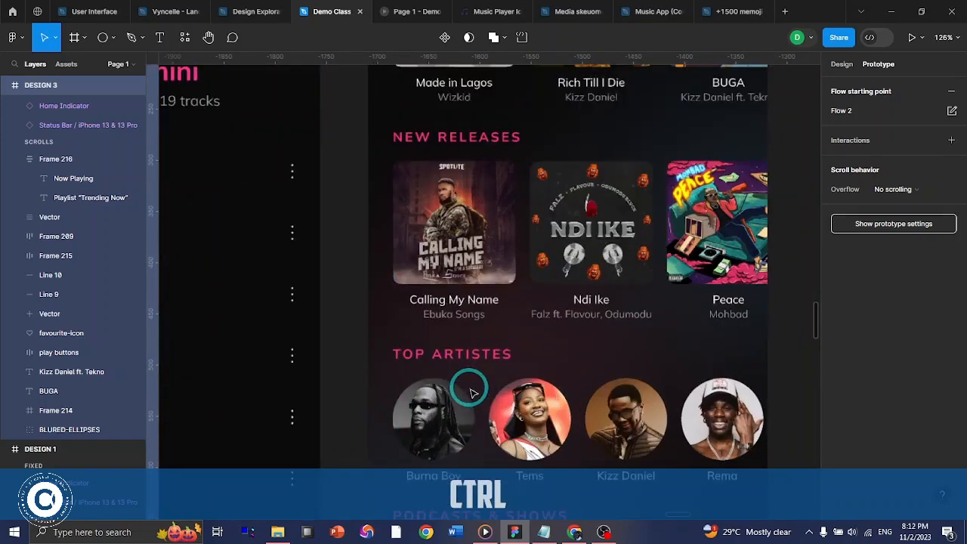
{"action": "scroll", "coordinate": [471, 392], "scroll_direction": "down", "scroll_amount": 6}
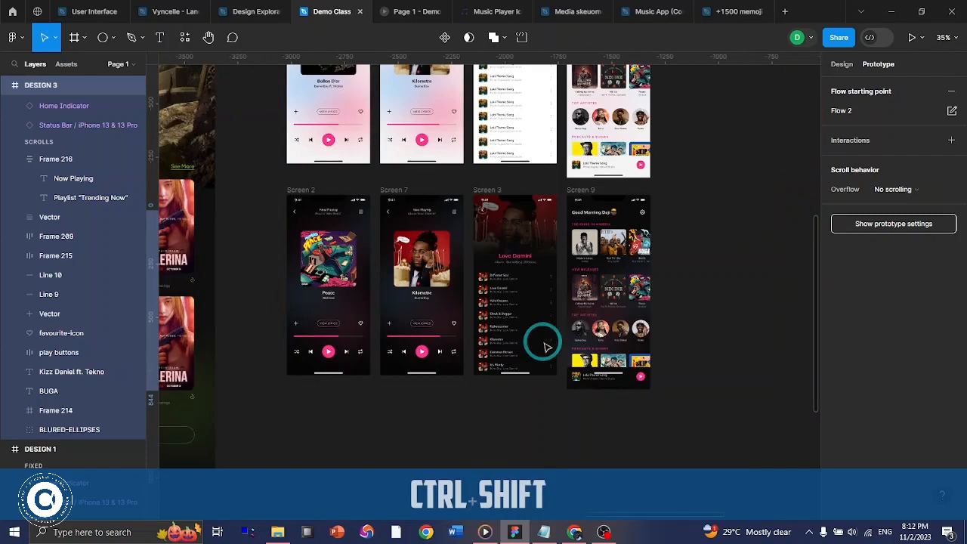
{"action": "scroll", "coordinate": [507, 313], "scroll_direction": "up", "scroll_amount": 2}
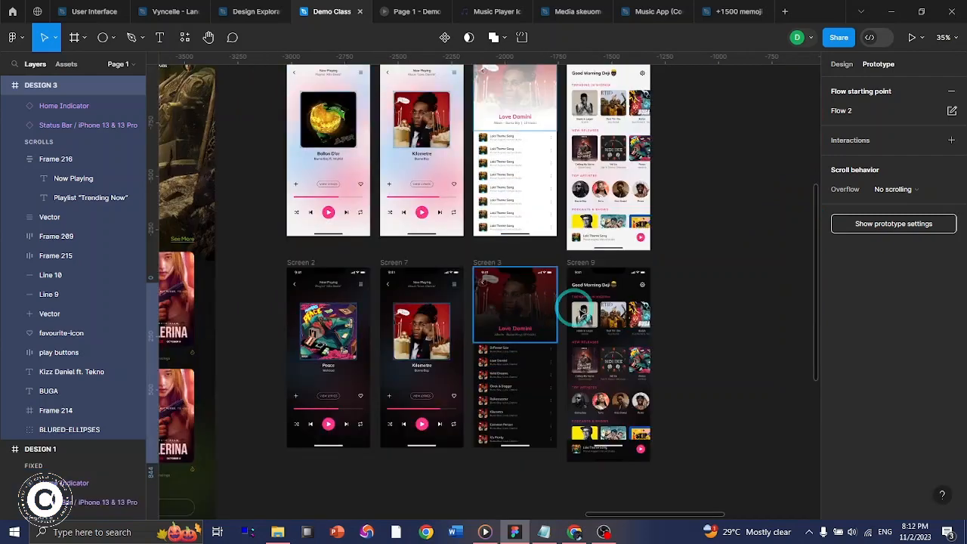
{"action": "scroll", "coordinate": [574, 306], "scroll_direction": "up", "scroll_amount": 4}
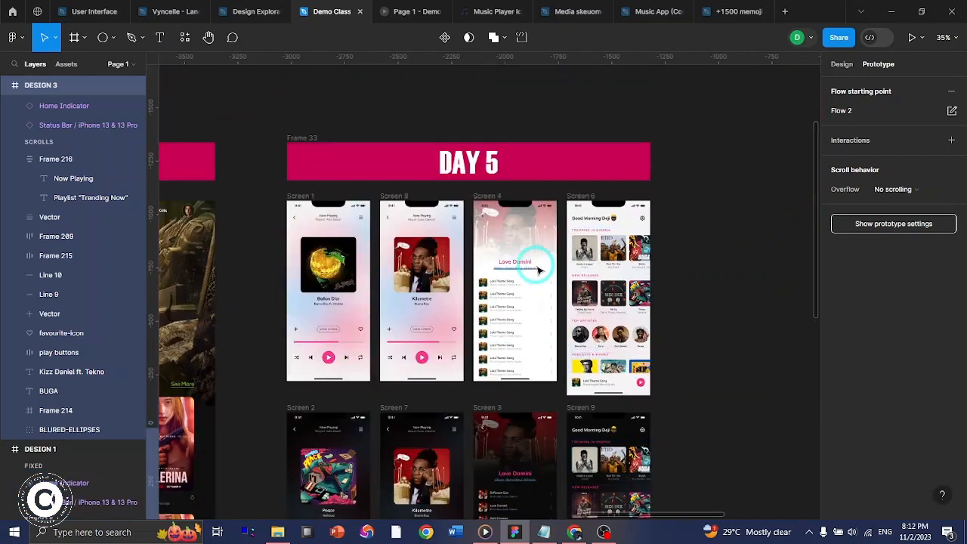